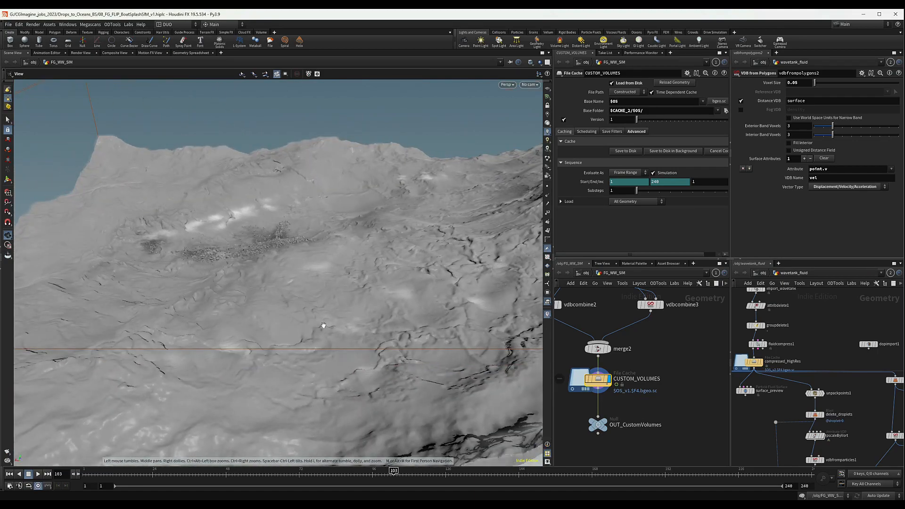
Examine the splash geometry on the water surface from several angles and distances.
{"action": "right_click_drag", "start_coordinate": [308, 249], "coordinate": [299, 218]}
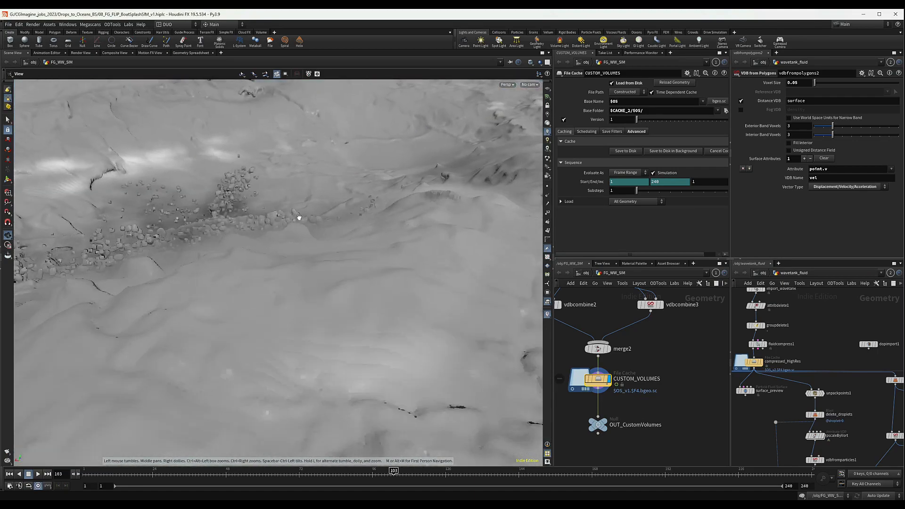
{"action": "left_click_drag", "start_coordinate": [221, 204], "coordinate": [254, 254]}
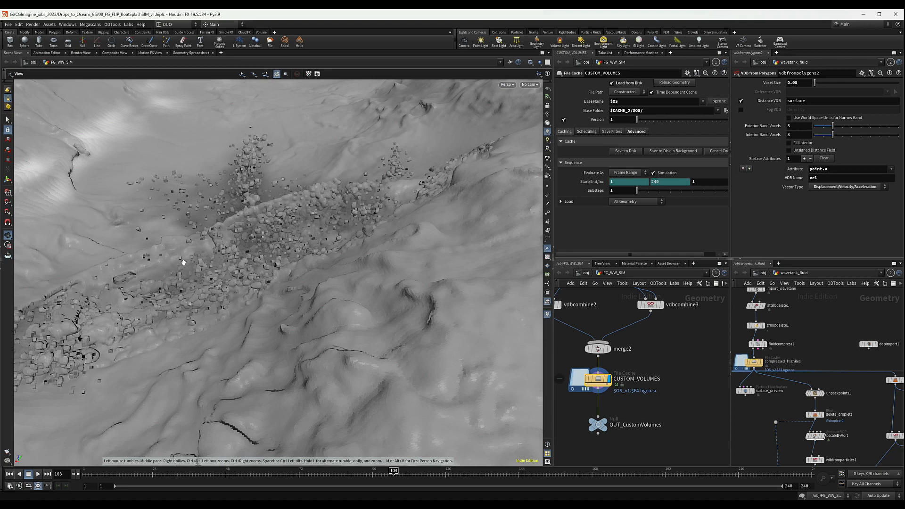
{"action": "left_click_drag", "start_coordinate": [122, 314], "coordinate": [262, 284]}
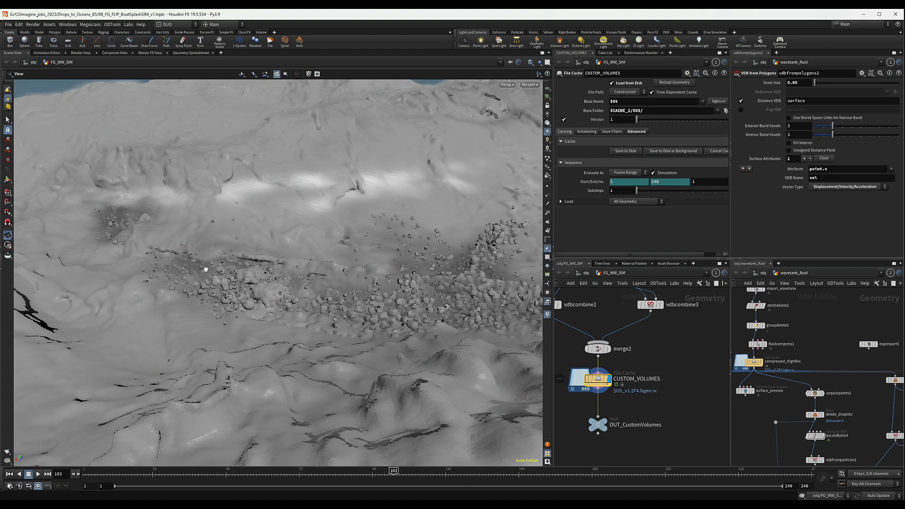
{"action": "left_click_drag", "start_coordinate": [392, 306], "coordinate": [402, 293]}
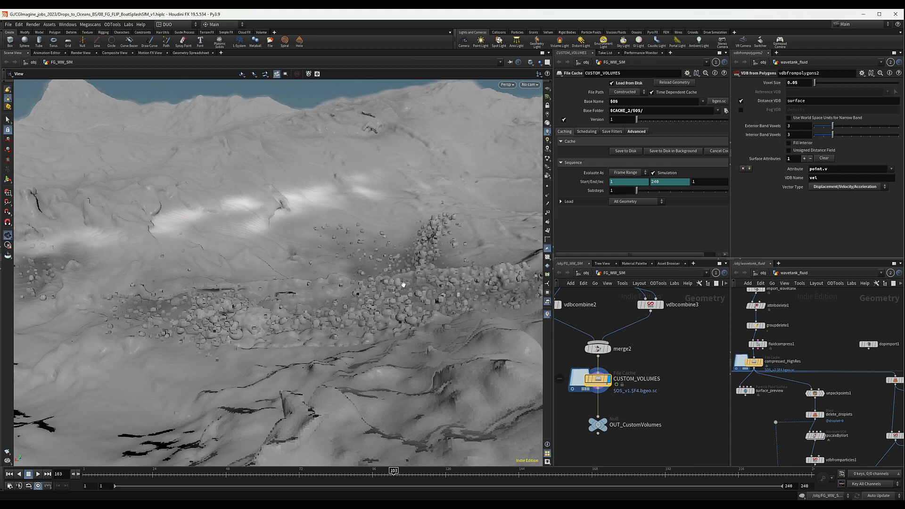
{"action": "left_click_drag", "start_coordinate": [392, 320], "coordinate": [383, 291]}
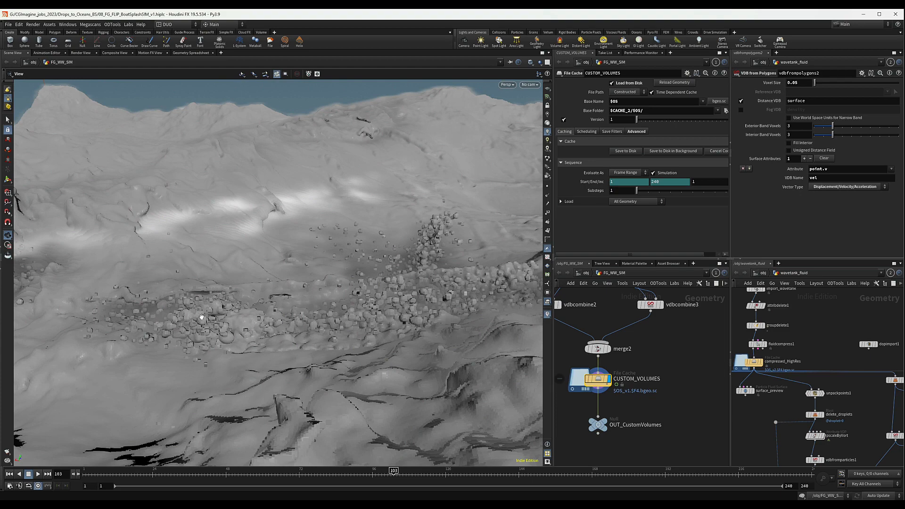
{"action": "right_click_drag", "start_coordinate": [438, 268], "coordinate": [362, 287]}
{"action": "left_click_drag", "start_coordinate": [411, 283], "coordinate": [396, 292]}
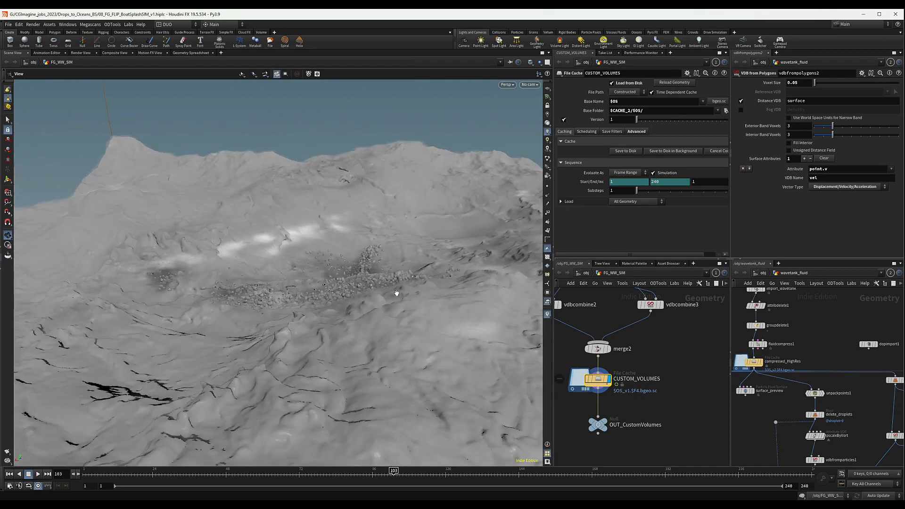
{"action": "right_click_drag", "start_coordinate": [396, 293], "coordinate": [409, 298]}
{"action": "middle_click_drag", "start_coordinate": [408, 298], "coordinate": [373, 306]}
Add a Point VOP node in empty space beside the Add_Splash_FlipSIM branch of the FG_WW_SIM network.
{"action": "scroll", "coordinate": [660, 376], "scroll_direction": "down", "scroll_amount": 5}
{"action": "middle_click_drag", "start_coordinate": [674, 378], "coordinate": [647, 381]}
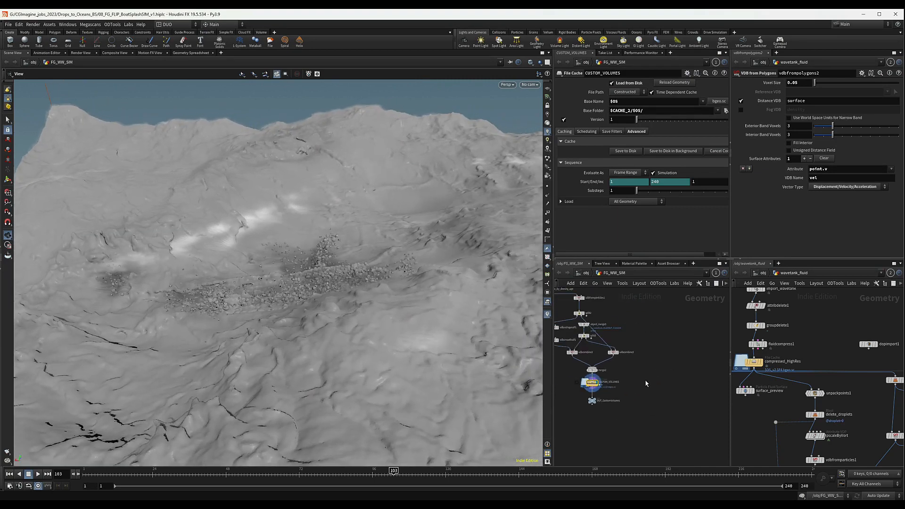
{"action": "middle_click_drag", "start_coordinate": [665, 345], "coordinate": [659, 406]}
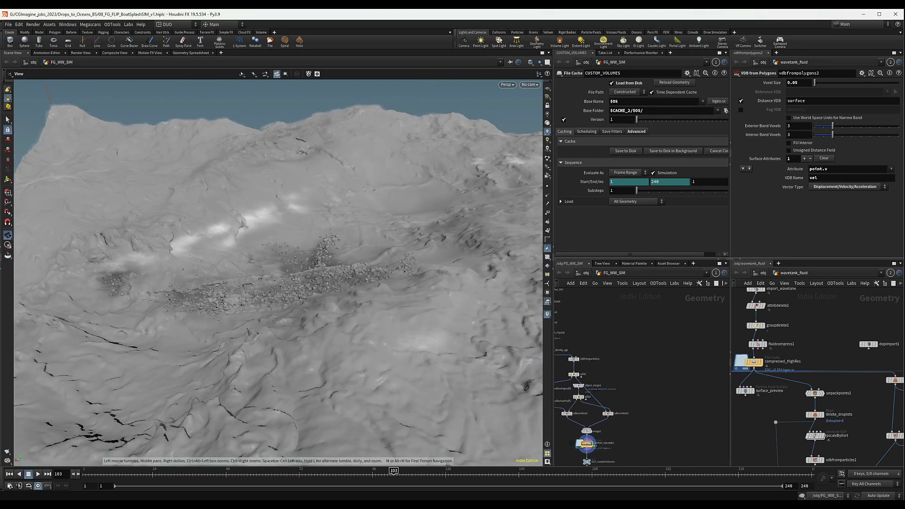
{"action": "scroll", "coordinate": [629, 368], "scroll_direction": "up", "scroll_amount": 5}
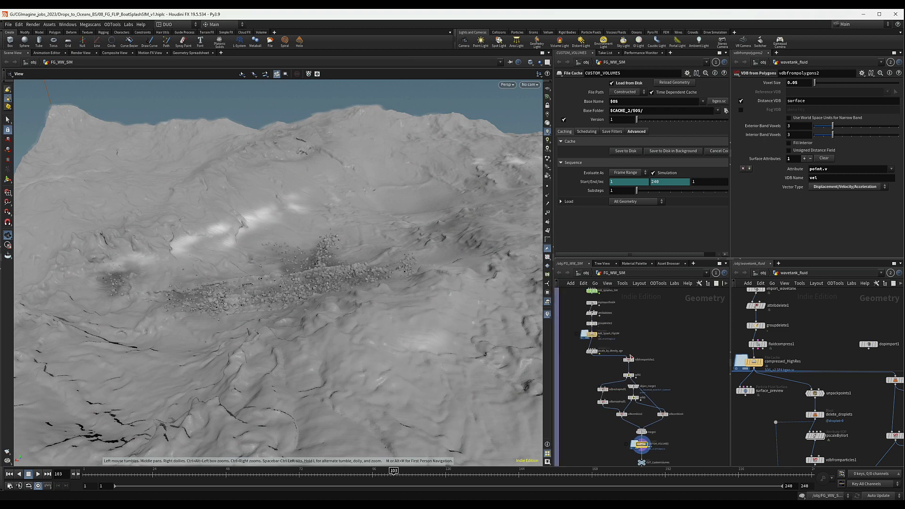
{"action": "scroll", "coordinate": [612, 334], "scroll_direction": "down", "scroll_amount": 3}
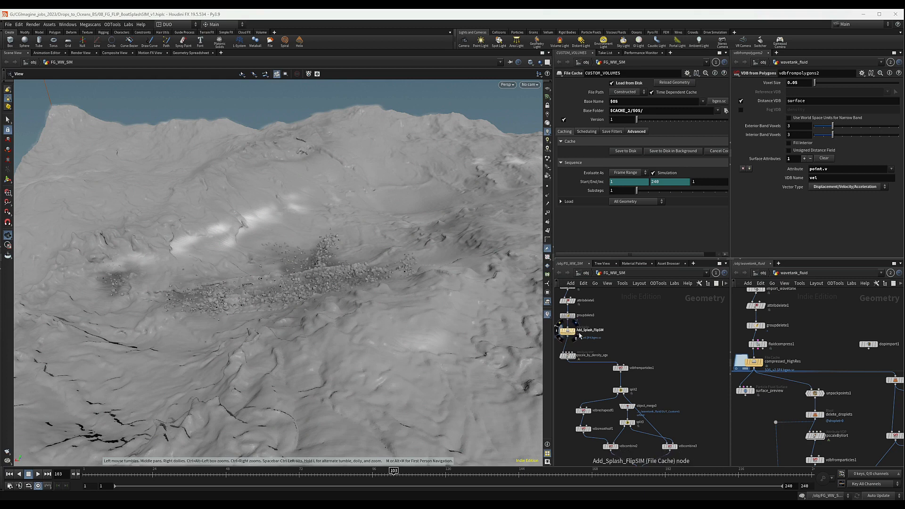
{"action": "middle_click_drag", "start_coordinate": [650, 349], "coordinate": [619, 342]}
{"action": "scroll", "coordinate": [619, 344], "scroll_direction": "down", "scroll_amount": 2}
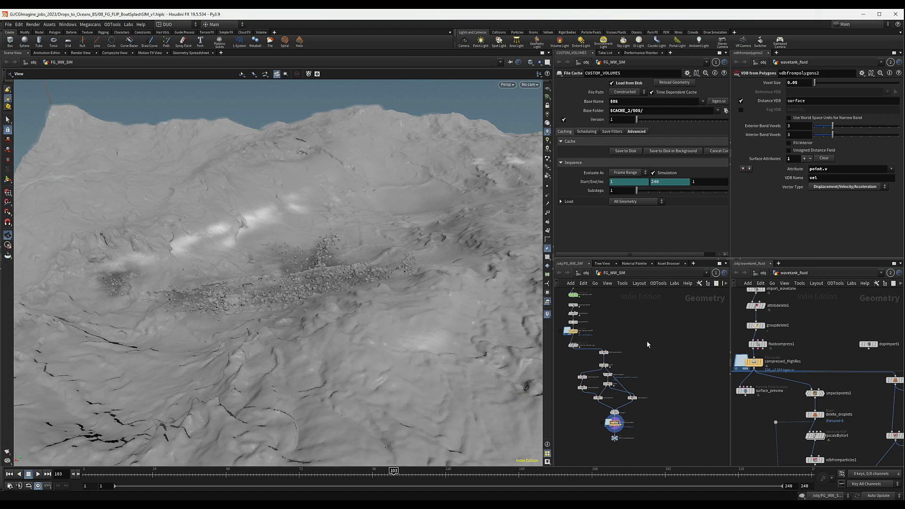
{"action": "key", "text": "Tab"}
{"action": "type", "text": "pointvo"}
{"action": "key", "text": "Return"}
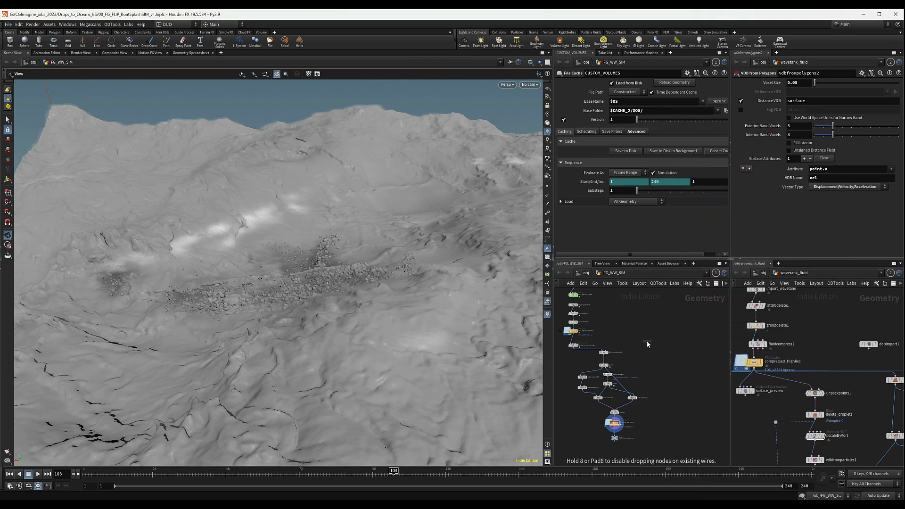
{"action": "left_click", "coordinate": [648, 345]}
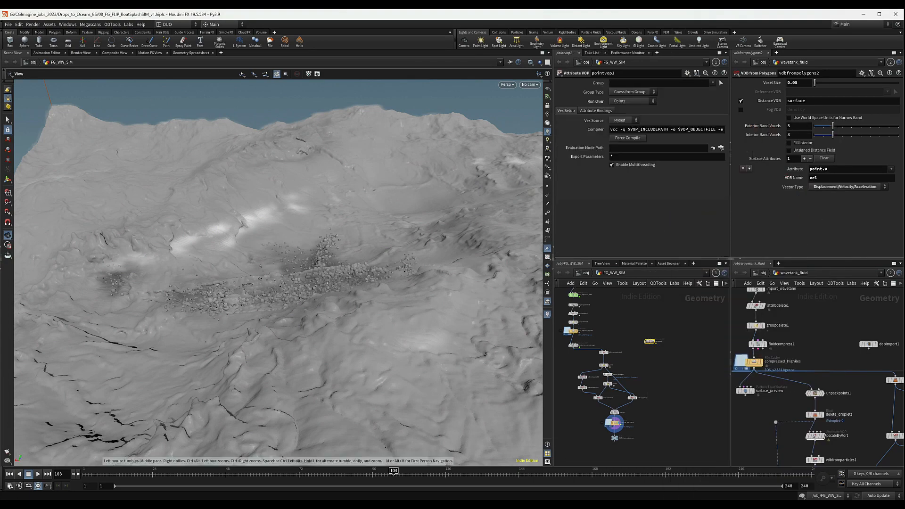
Wire the output of the Add_Splash_FlipSIM file cache into the first input of the new Point VOP.
{"action": "scroll", "coordinate": [646, 343], "scroll_direction": "up", "scroll_amount": 3}
{"action": "middle_click_drag", "start_coordinate": [646, 343], "coordinate": [695, 343]}
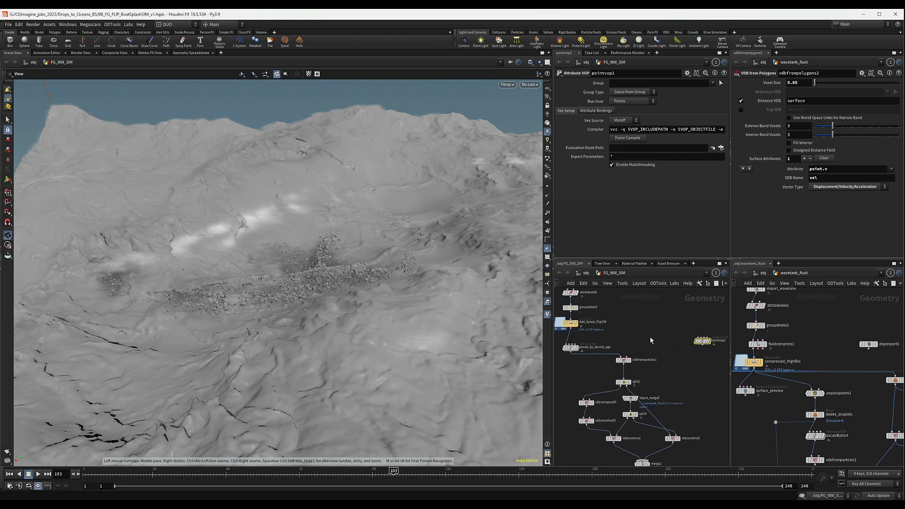
{"action": "left_click_drag", "start_coordinate": [571, 330], "coordinate": [697, 335]}
{"action": "left_click", "coordinate": [697, 335]}
{"action": "middle_click_drag", "start_coordinate": [722, 342], "coordinate": [658, 349]}
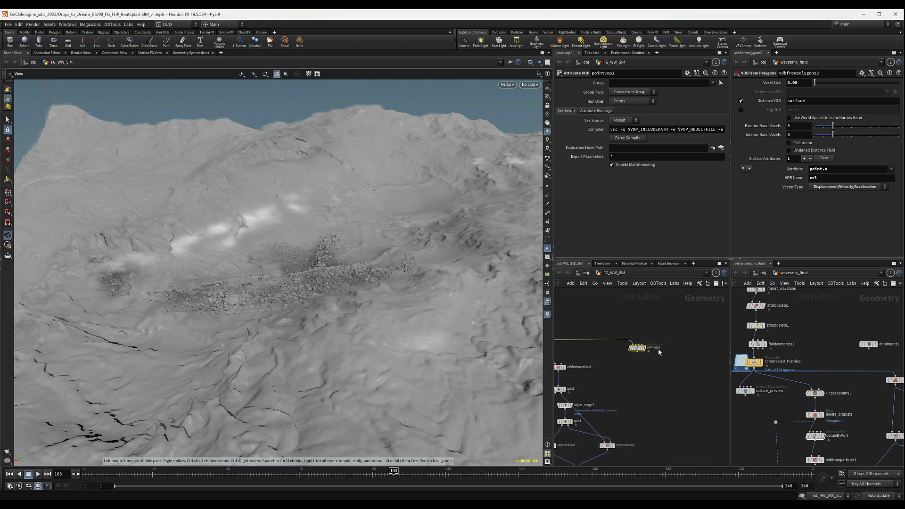
Rename the Point VOP as Selection and shift it slightly away from the main node chain.
{"action": "double_click", "coordinate": [658, 349]}
{"action": "type", "text": "Selection"}
{"action": "key", "text": "Return"}
{"action": "left_click_drag", "start_coordinate": [645, 349], "coordinate": [665, 349]}
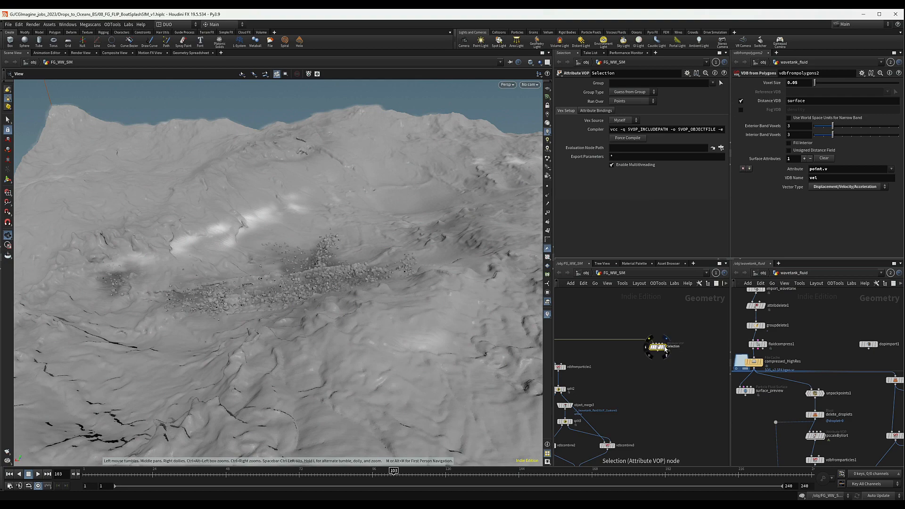
Display the Selection node's output and show its particles as small dots, inspecting the splash from several angles.
{"action": "left_click", "coordinate": [665, 348]}
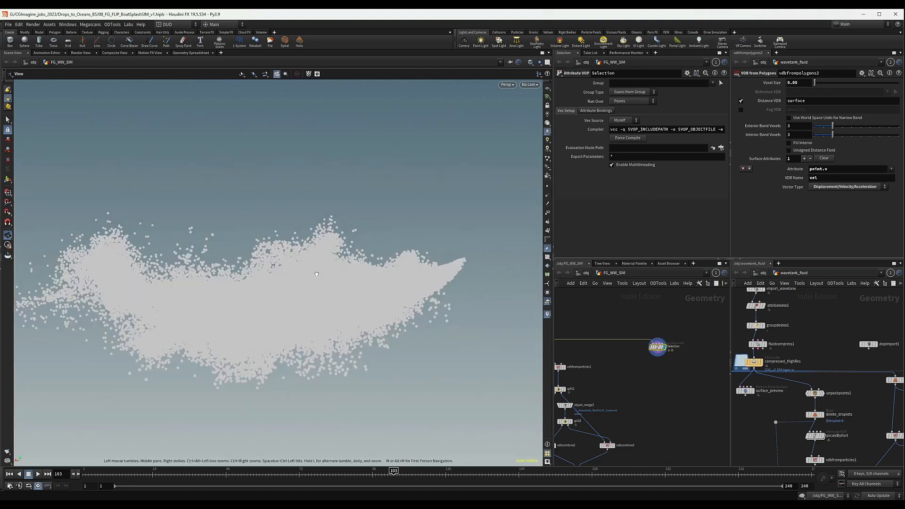
{"action": "left_click_drag", "start_coordinate": [317, 274], "coordinate": [513, 145]}
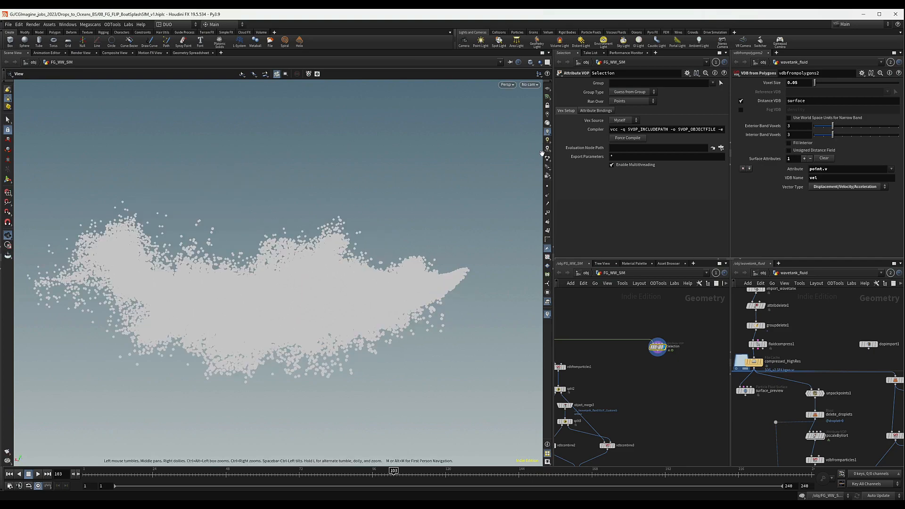
{"action": "left_click", "coordinate": [547, 158]}
{"action": "left_click", "coordinate": [575, 321]}
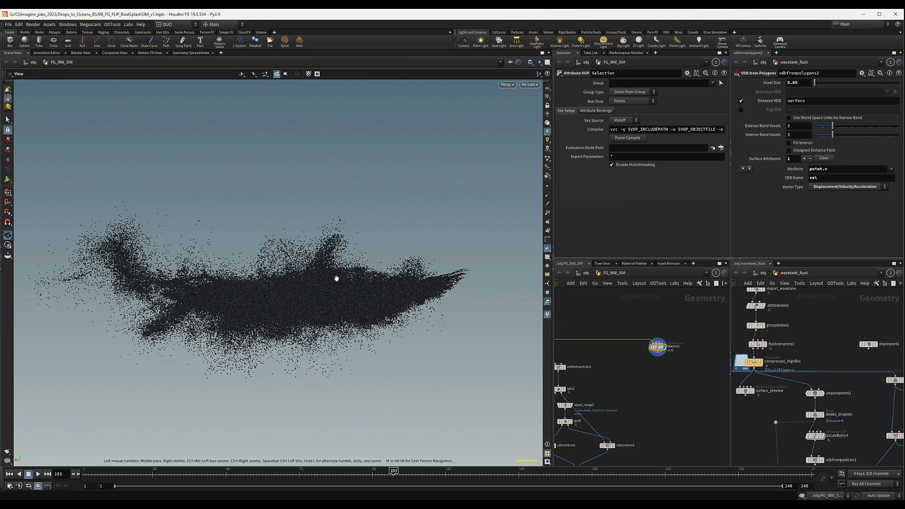
{"action": "left_click_drag", "start_coordinate": [337, 279], "coordinate": [289, 327]}
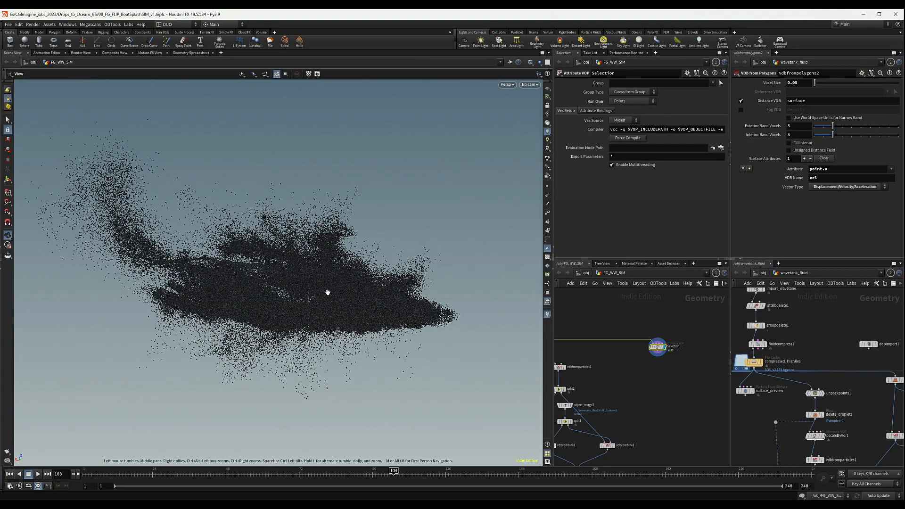
{"action": "mouse_move", "coordinate": [306, 278]}
{"action": "left_mouse_down"}
{"action": "mouse_move", "coordinate": [304, 297]}
{"action": "mouse_move", "coordinate": [289, 284]}
{"action": "mouse_move", "coordinate": [318, 273]}
{"action": "left_mouse_up"}
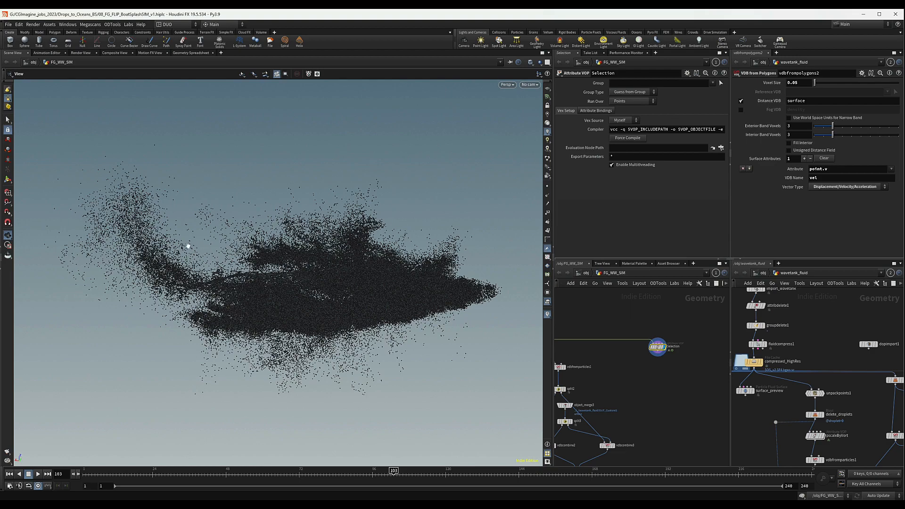
{"action": "left_click_drag", "start_coordinate": [358, 280], "coordinate": [325, 251]}
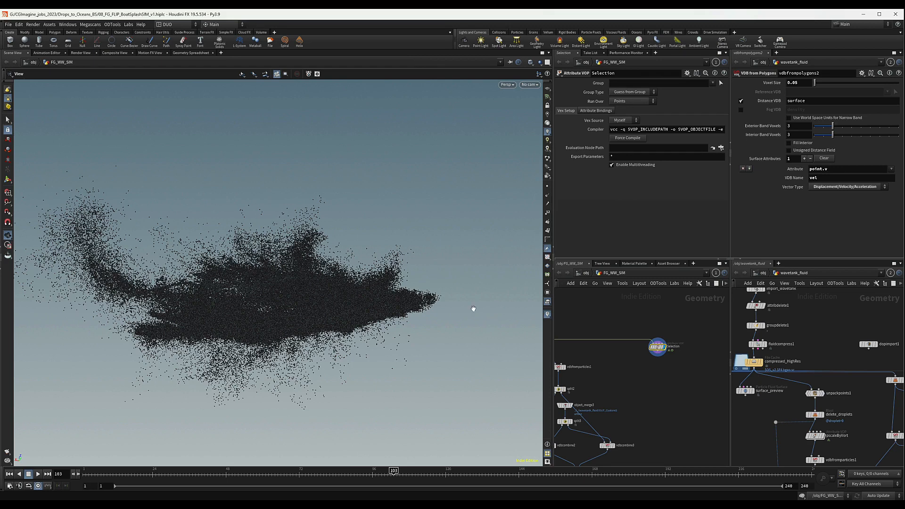
Go inside the Selection VOP network, widen the network area and place the global parameters node away from the output.
{"action": "double_click", "coordinate": [657, 347]}
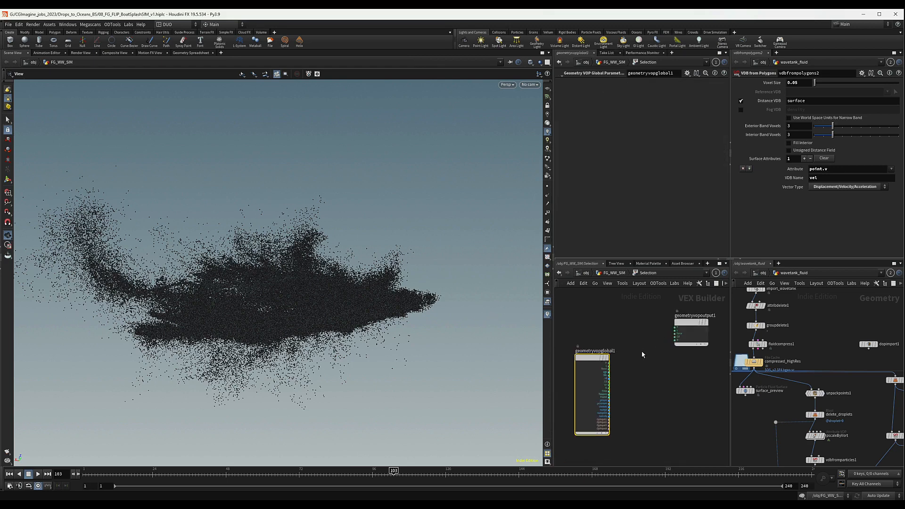
{"action": "middle_click_drag", "start_coordinate": [641, 351], "coordinate": [674, 348]}
{"action": "left_click_drag", "start_coordinate": [554, 260], "coordinate": [395, 260]}
{"action": "left_click_drag", "start_coordinate": [509, 360], "coordinate": [439, 338]}
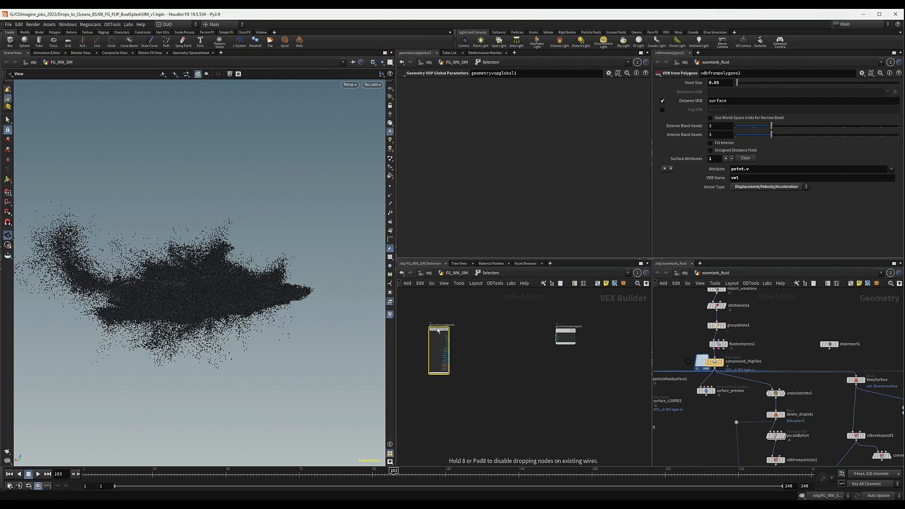
Add a Length node next to the global parameters and feed the v attribute into it.
{"action": "scroll", "coordinate": [464, 334], "scroll_direction": "up", "scroll_amount": 5}
{"action": "scroll", "coordinate": [475, 334], "scroll_direction": "down", "scroll_amount": 3}
{"action": "mouse_move", "coordinate": [492, 337]}
{"action": "middle_mouse_down"}
{"action": "mouse_move", "coordinate": [481, 333]}
{"action": "mouse_move", "coordinate": [493, 336]}
{"action": "middle_mouse_up"}
{"action": "left_click", "coordinate": [471, 330]}
{"action": "key", "text": "Tab"}
{"action": "type", "text": "leng"}
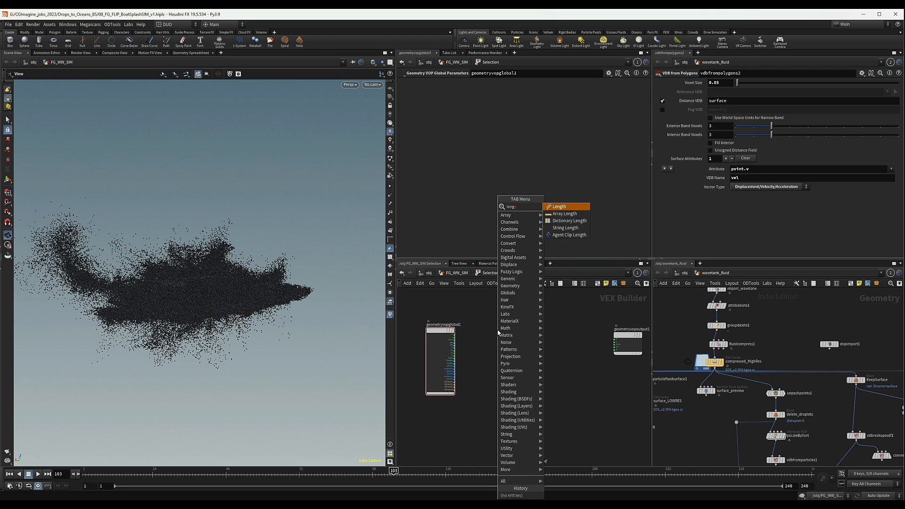
{"action": "key", "text": "Return"}
{"action": "left_click", "coordinate": [496, 332]}
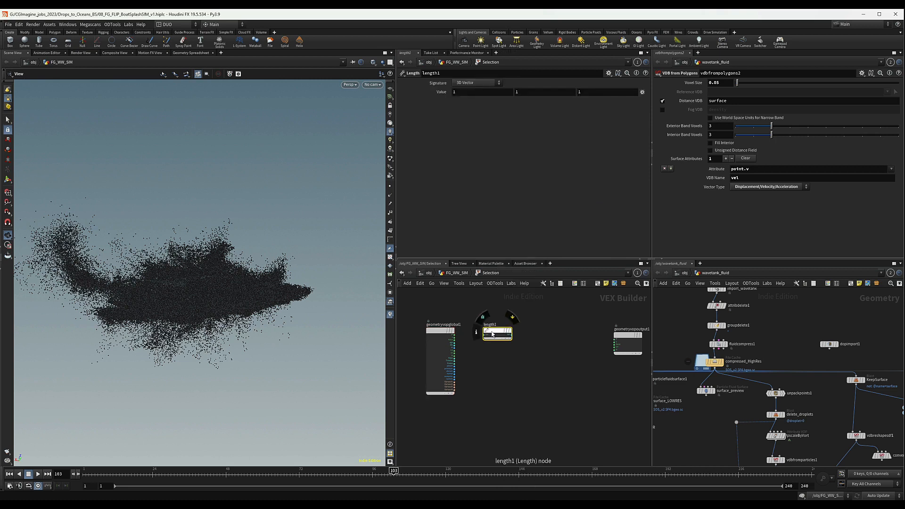
{"action": "scroll", "coordinate": [481, 338], "scroll_direction": "up", "scroll_amount": 3}
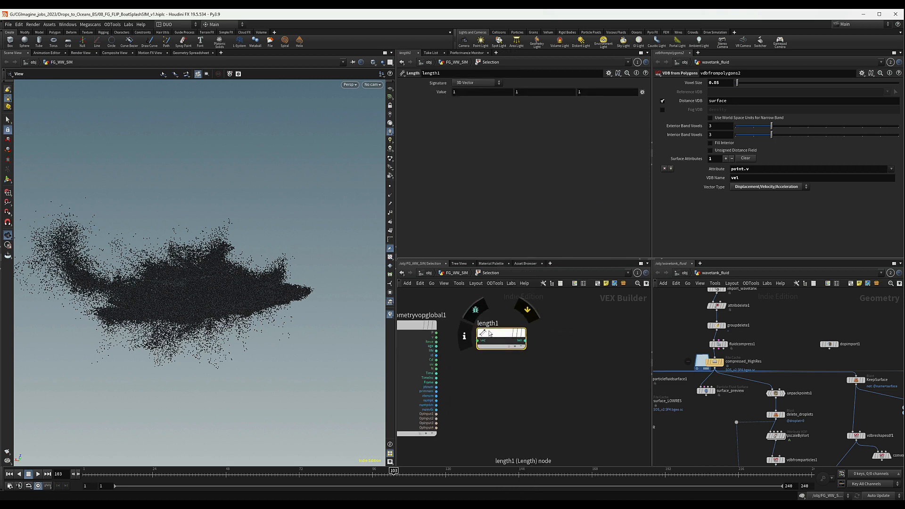
{"action": "mouse_move", "coordinate": [498, 331]}
{"action": "left_mouse_down"}
{"action": "mouse_move", "coordinate": [479, 323]}
{"action": "mouse_move", "coordinate": [486, 328]}
{"action": "mouse_move", "coordinate": [460, 337]}
{"action": "mouse_move", "coordinate": [485, 336]}
{"action": "left_mouse_up"}
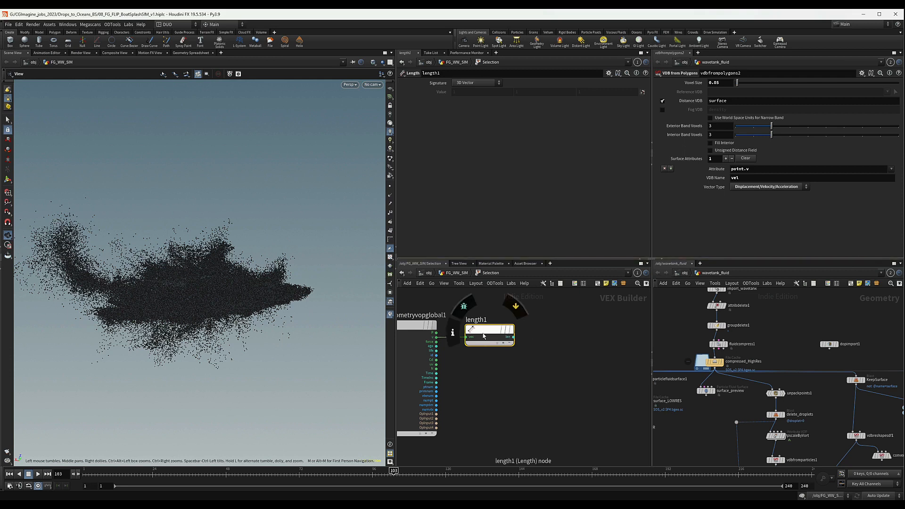
Add a Compare node after the Length node and connect the length result to its first input.
{"action": "middle_click_drag", "start_coordinate": [572, 330], "coordinate": [562, 330]}
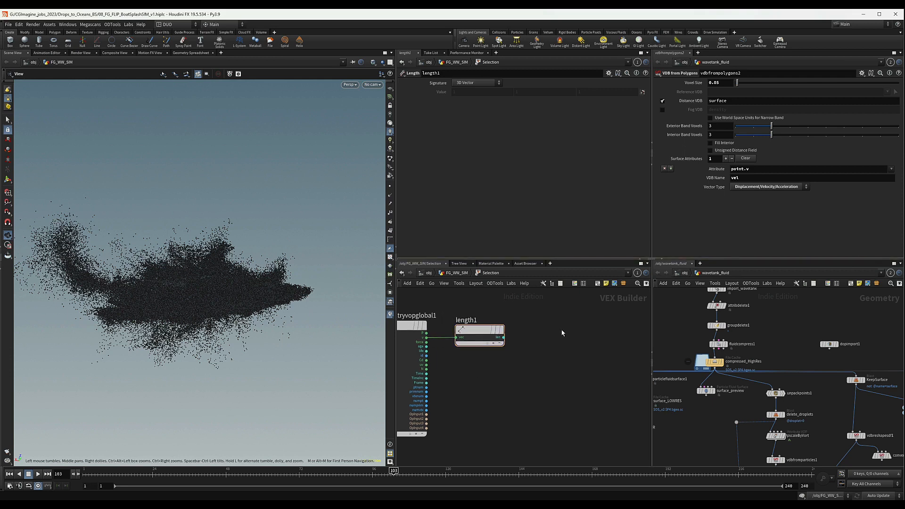
{"action": "key", "text": "Tab"}
{"action": "type", "text": "comp"}
{"action": "key", "text": "Return"}
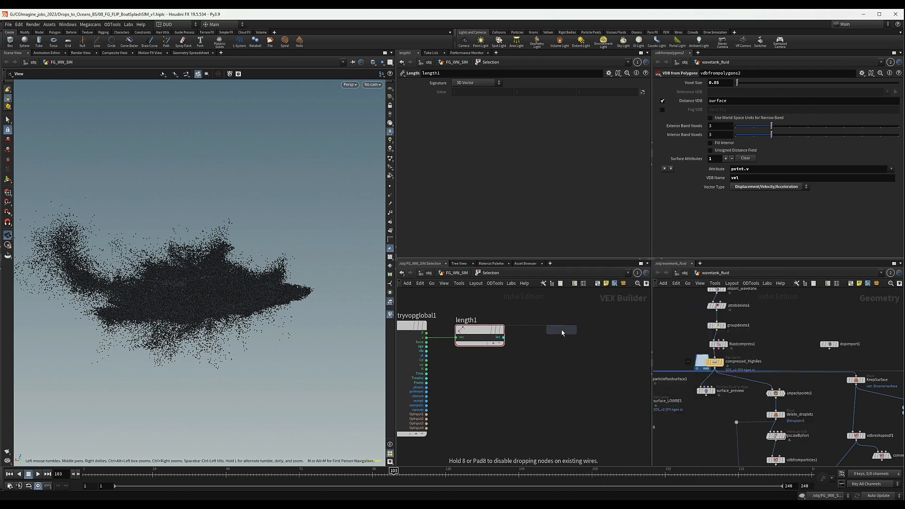
{"action": "left_click", "coordinate": [562, 333]}
{"action": "left_click_drag", "start_coordinate": [504, 337], "coordinate": [538, 338]}
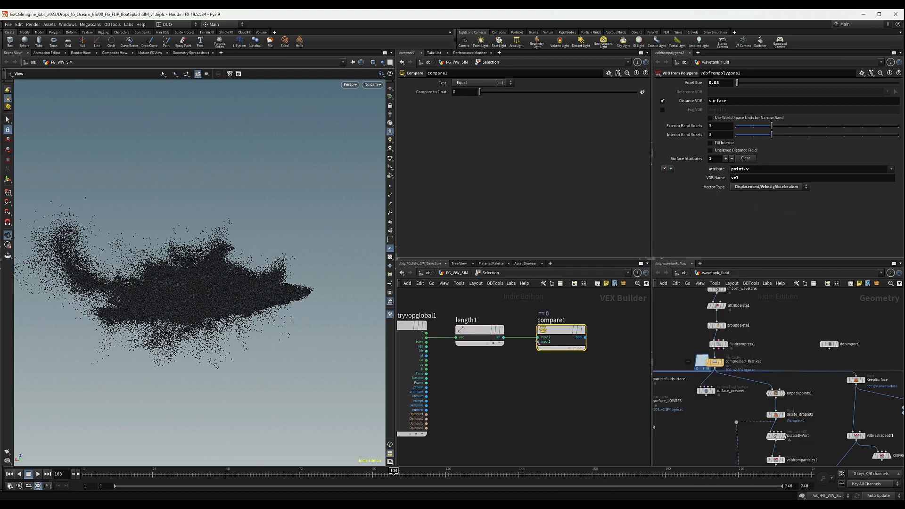
Set the Compare node's test to Greater Than with a comparison value of 4.
{"action": "left_click", "coordinate": [477, 84]}
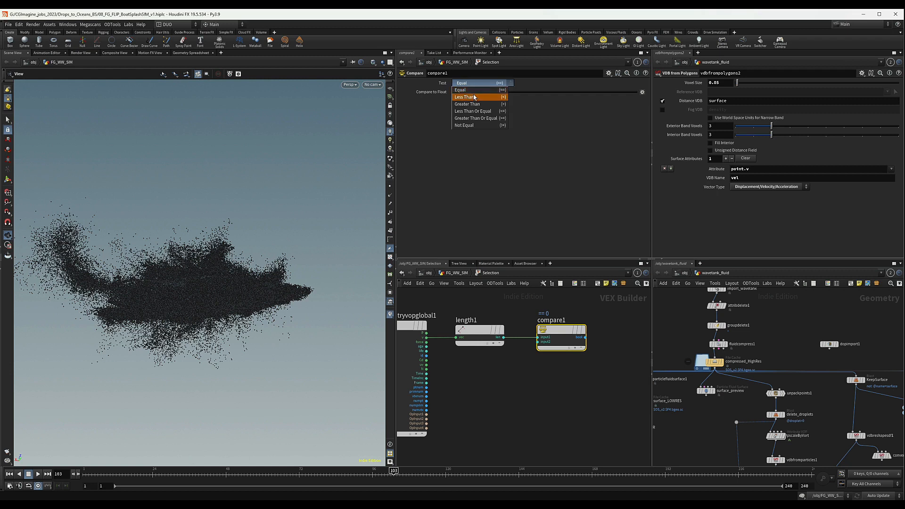
{"action": "left_click", "coordinate": [473, 104]}
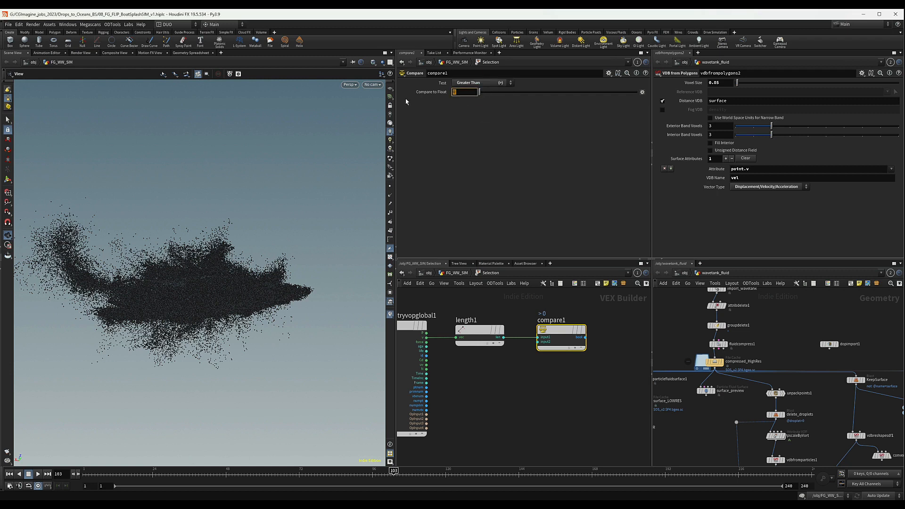
{"action": "type", "text": "4"}
{"action": "key", "text": "Return"}
Connect the Compare node's boolean output to Cd on the geometry output and check the coloured particles.
{"action": "scroll", "coordinate": [553, 376], "scroll_direction": "down", "scroll_amount": 3}
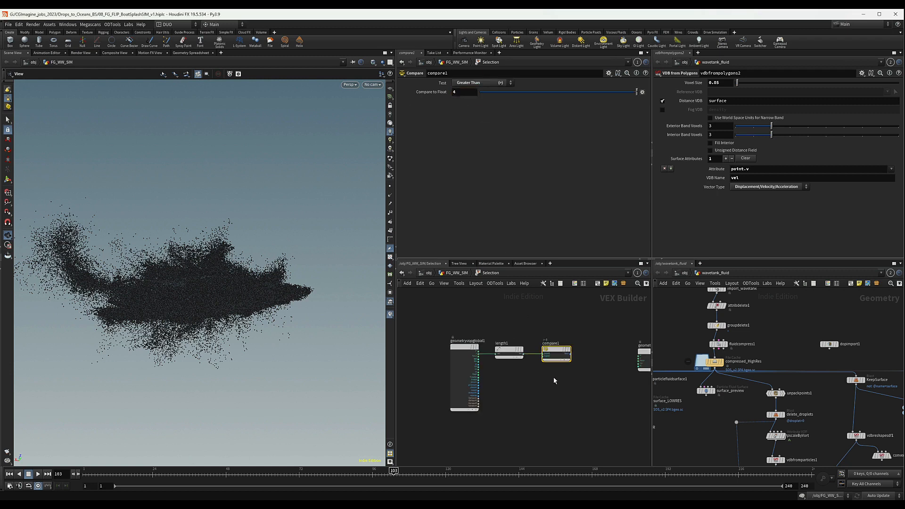
{"action": "middle_click_drag", "start_coordinate": [564, 376], "coordinate": [467, 374]}
{"action": "scroll", "coordinate": [474, 356], "scroll_direction": "up", "scroll_amount": 2}
{"action": "left_click_drag", "start_coordinate": [469, 349], "coordinate": [566, 362]}
{"action": "left_click_drag", "start_coordinate": [283, 283], "coordinate": [226, 283]}
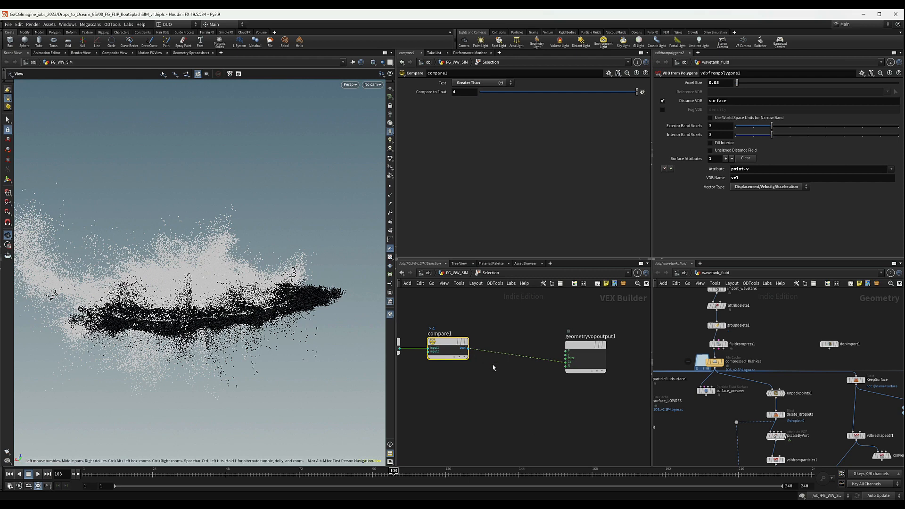
Add a second Compare node below the Length node and feed the age attribute into its first input.
{"action": "key", "text": "h"}
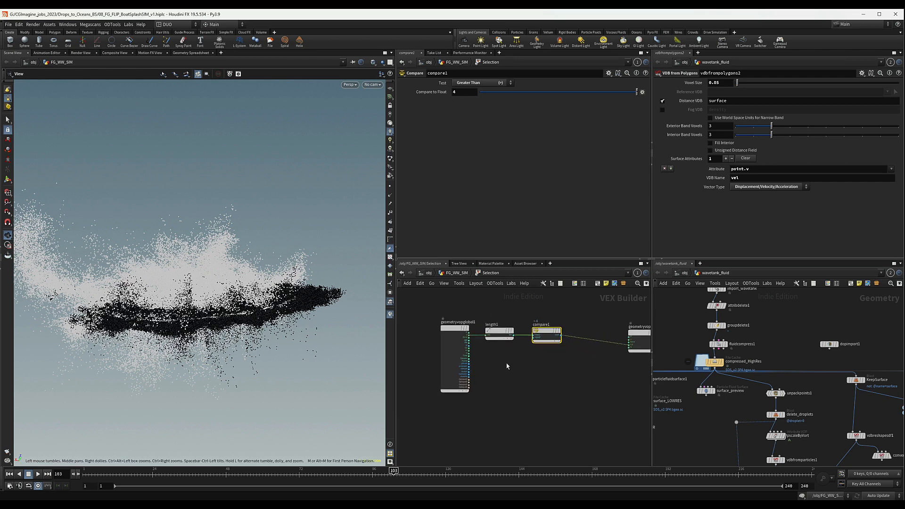
{"action": "scroll", "coordinate": [469, 342], "scroll_direction": "up", "scroll_amount": 1}
{"action": "key", "text": "Tab"}
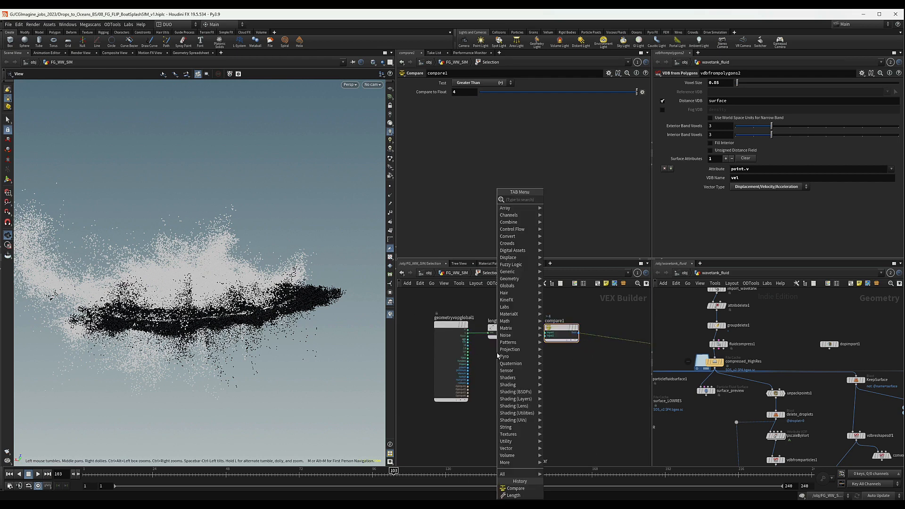
{"action": "type", "text": "comp"}
{"action": "key", "text": "Return"}
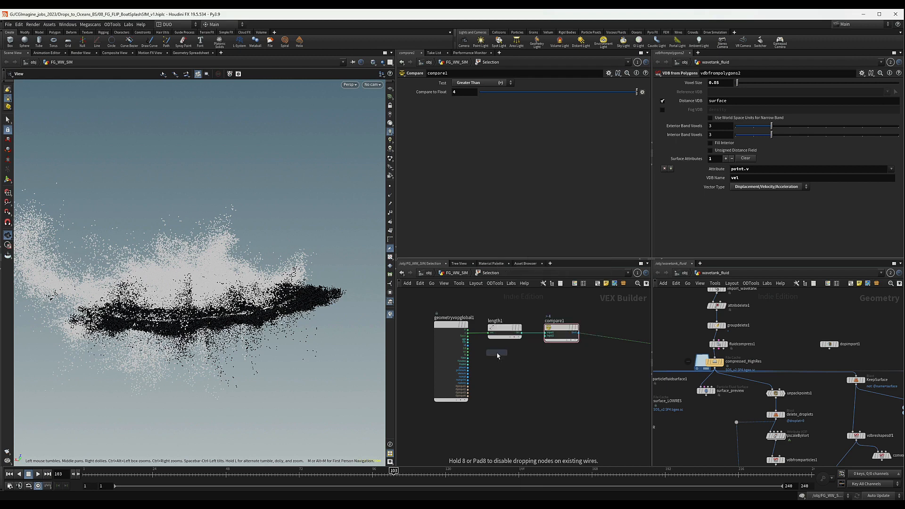
{"action": "left_click", "coordinate": [510, 356]}
{"action": "scroll", "coordinate": [497, 343], "scroll_direction": "up", "scroll_amount": 1}
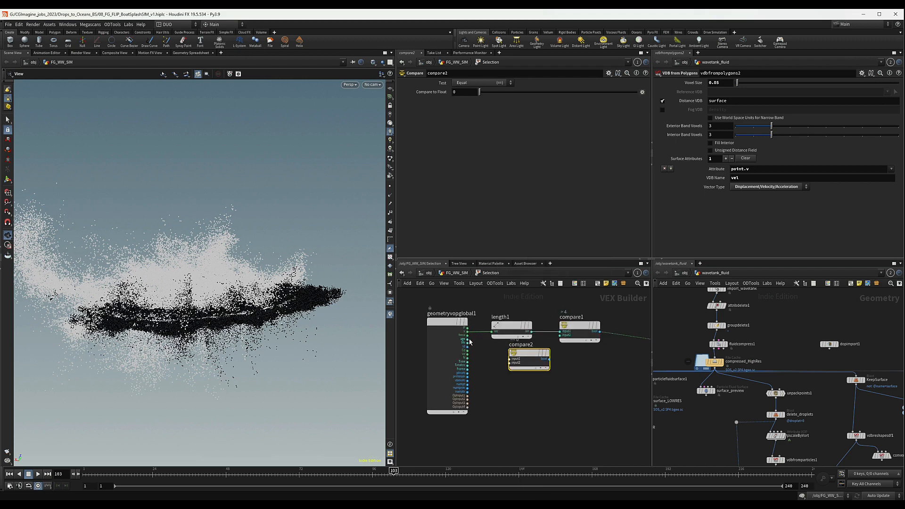
{"action": "left_click_drag", "start_coordinate": [460, 345], "coordinate": [506, 361]}
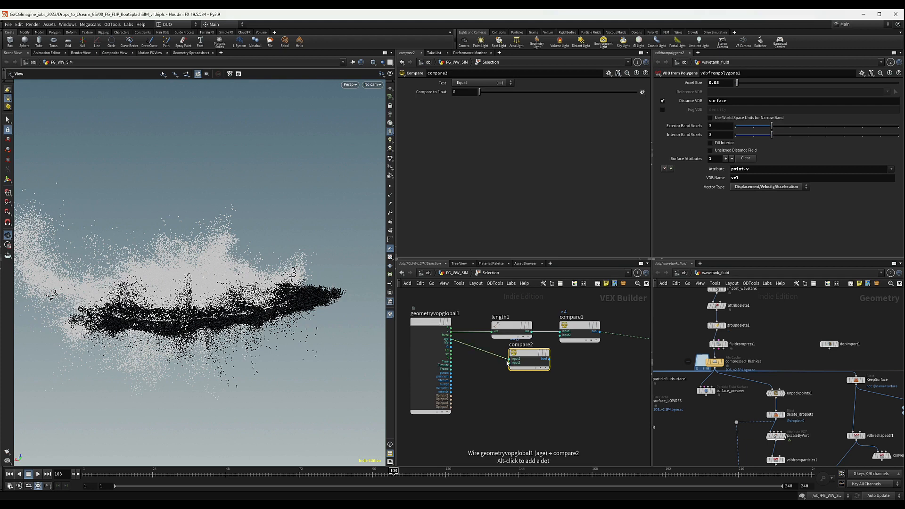
{"action": "middle_click_drag", "start_coordinate": [507, 362], "coordinate": [474, 369]}
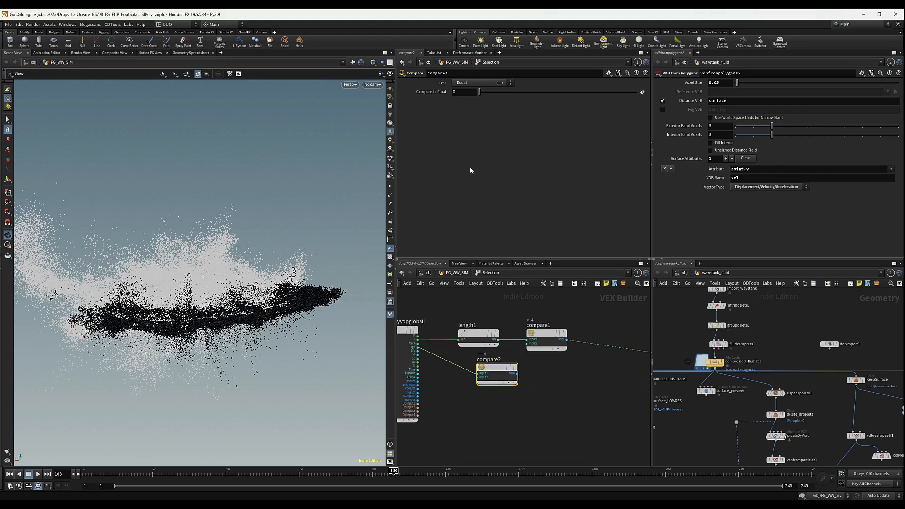
Set the age Compare node's test to Less Than with a comparison value of 0.6.
{"action": "left_click", "coordinate": [469, 82]}
{"action": "left_click", "coordinate": [470, 97]}
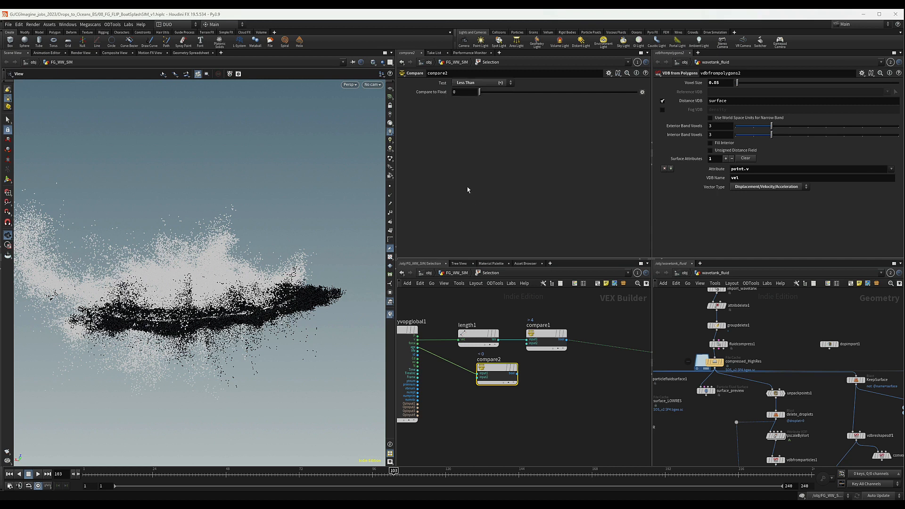
{"action": "left_click", "coordinate": [463, 93]}
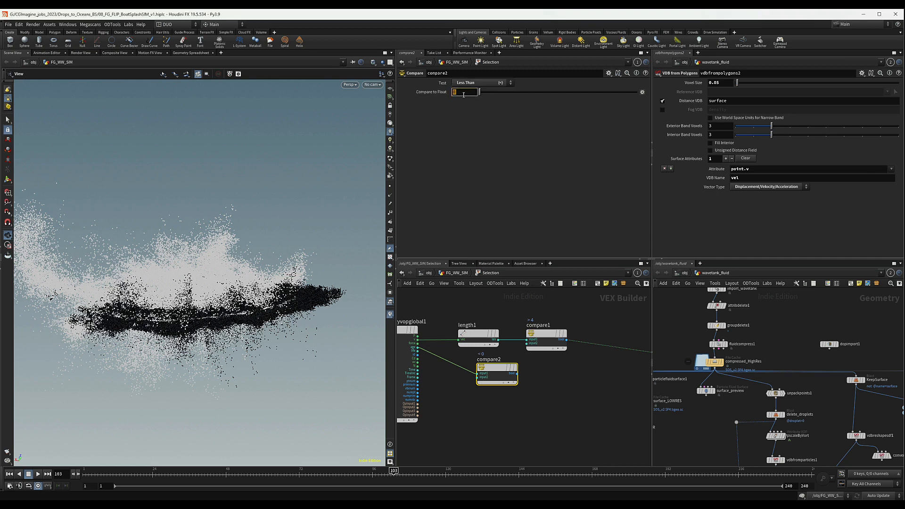
{"action": "type", "text": ".6"}
{"action": "key", "text": "Return"}
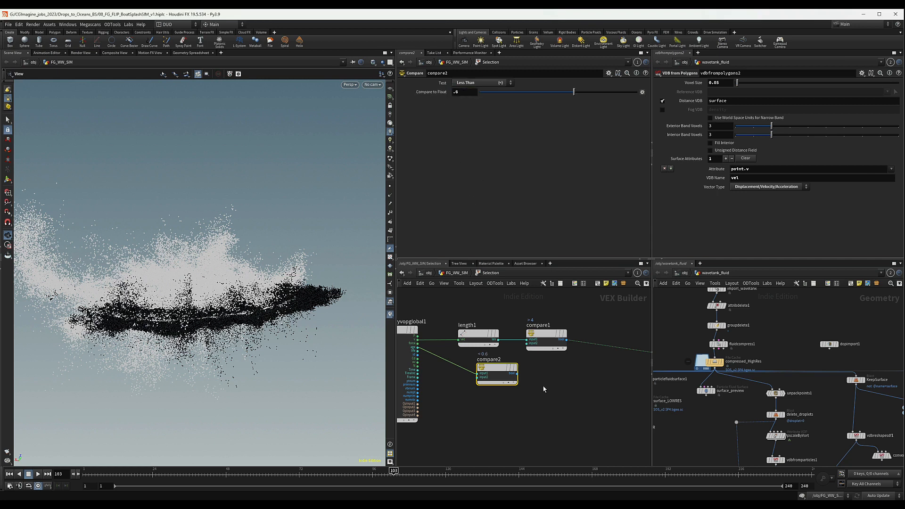
{"action": "middle_click_drag", "start_coordinate": [558, 386], "coordinate": [500, 388]}
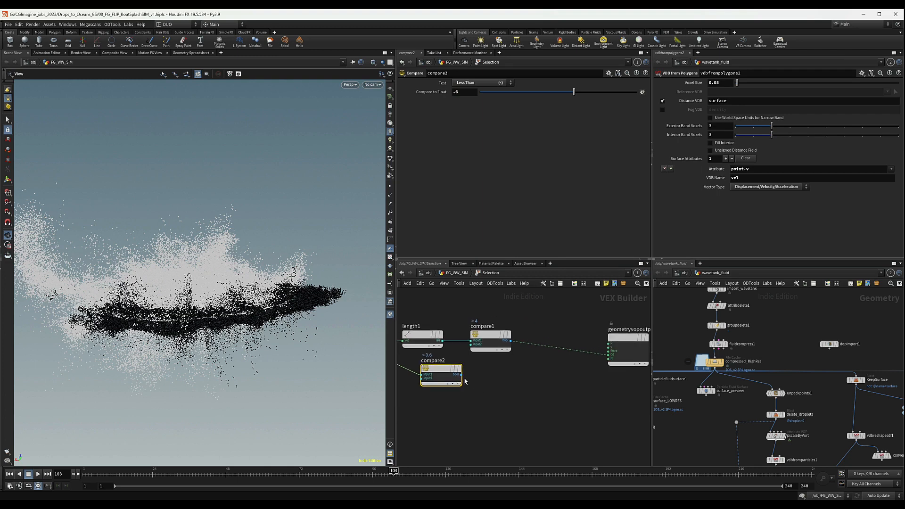
Wire the age and velocity Compare results into Cd in turn to compare how each colours the particles.
{"action": "left_click_drag", "start_coordinate": [461, 376], "coordinate": [608, 355]}
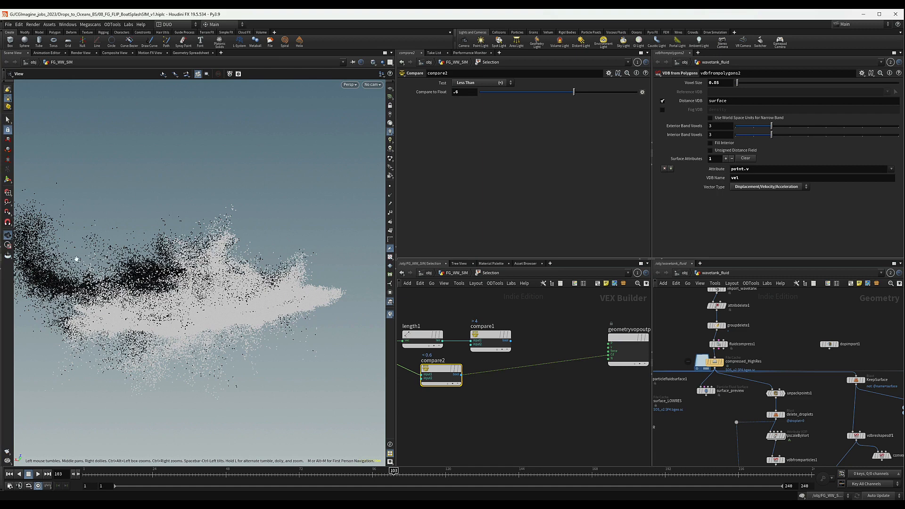
{"action": "middle_click_drag", "start_coordinate": [76, 257], "coordinate": [131, 258]}
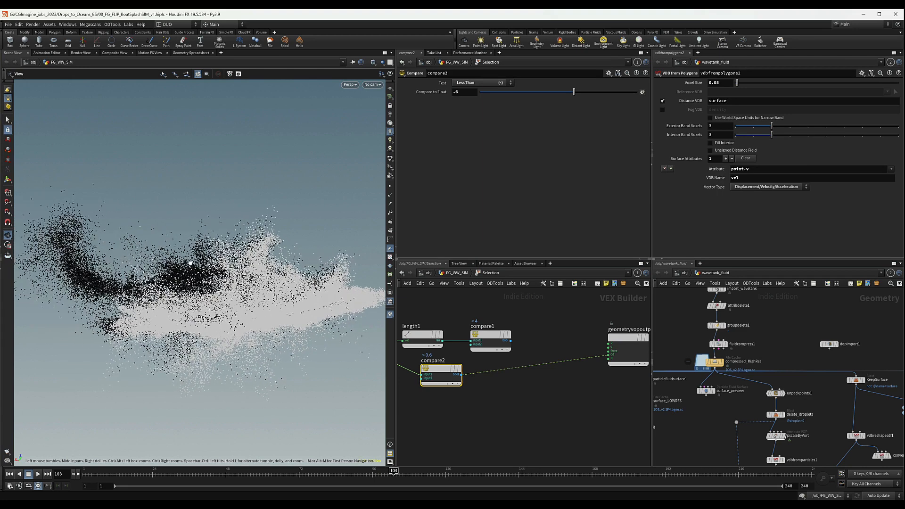
{"action": "left_click_drag", "start_coordinate": [511, 340], "coordinate": [609, 354]}
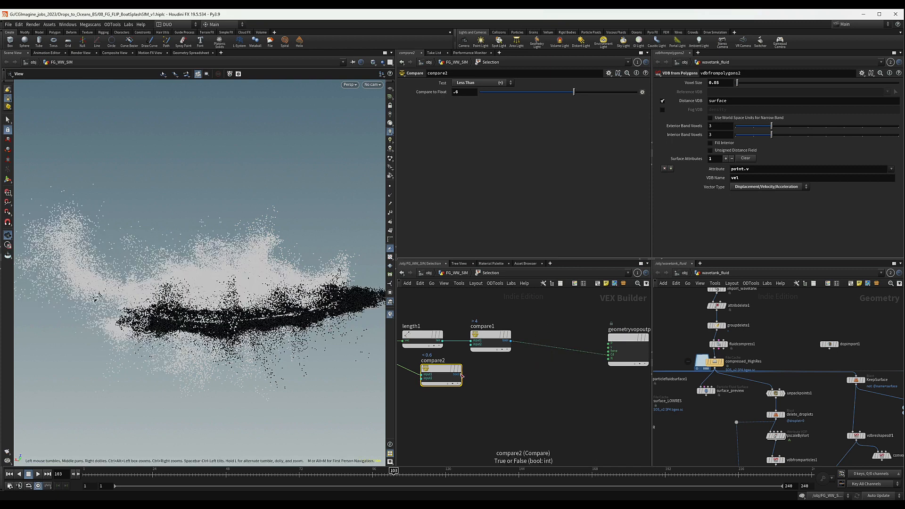
{"action": "left_click_drag", "start_coordinate": [461, 375], "coordinate": [481, 379]}
{"action": "middle_click_drag", "start_coordinate": [497, 358], "coordinate": [480, 359]}
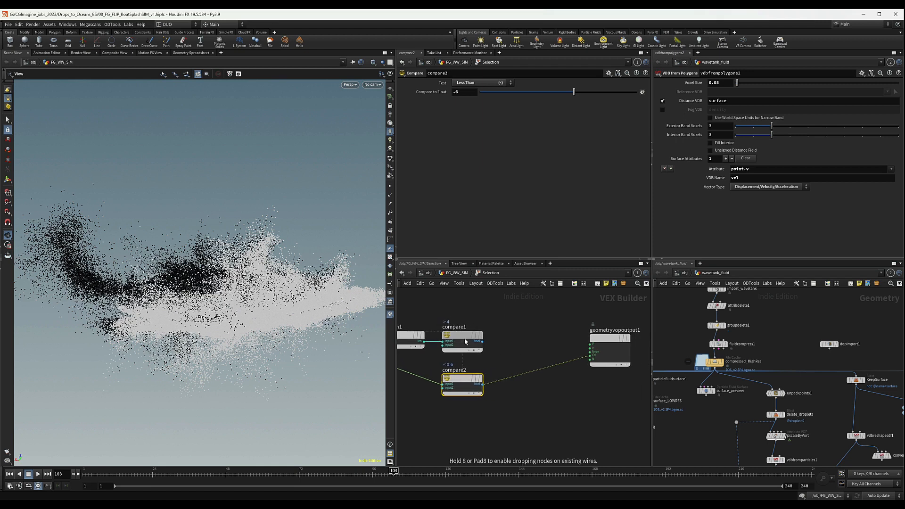
Move the geometry output node further away and add an And node between it and the two Compare nodes.
{"action": "middle_click_drag", "start_coordinate": [484, 325], "coordinate": [554, 324]}
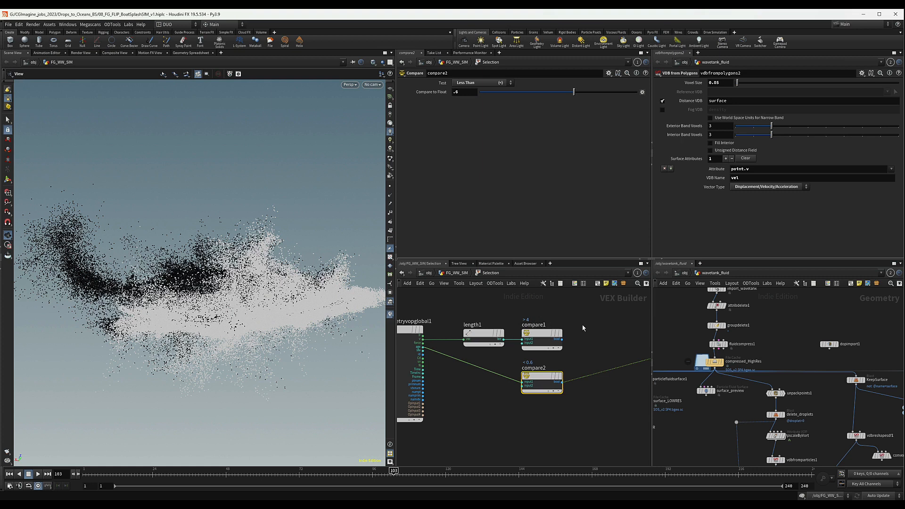
{"action": "middle_click_drag", "start_coordinate": [526, 345], "coordinate": [429, 350]}
{"action": "mouse_move", "coordinate": [432, 371]}
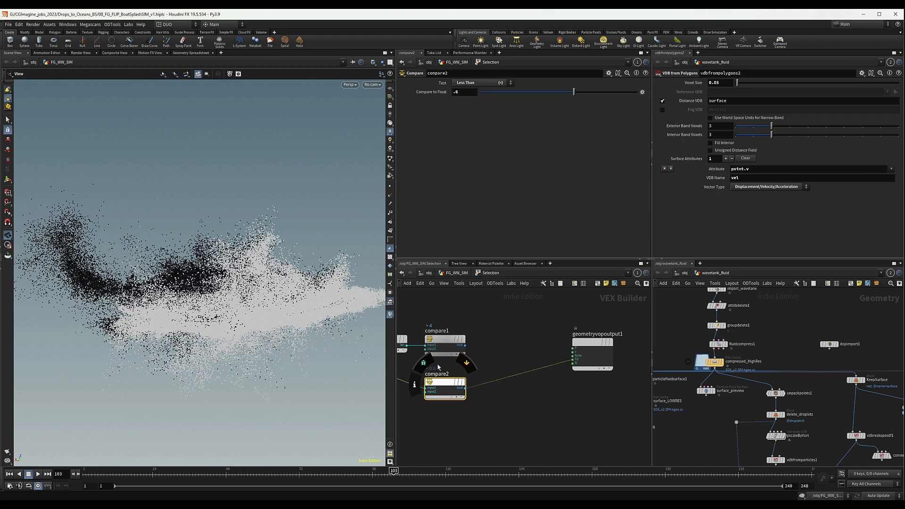
{"action": "middle_click_drag", "start_coordinate": [566, 383], "coordinate": [539, 380]}
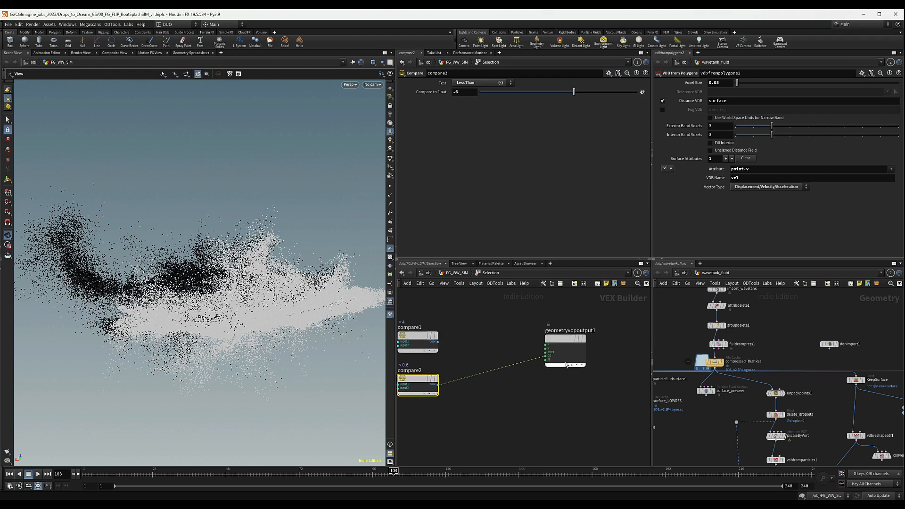
{"action": "left_click_drag", "start_coordinate": [563, 346], "coordinate": [616, 351]}
{"action": "key", "text": "Tab"}
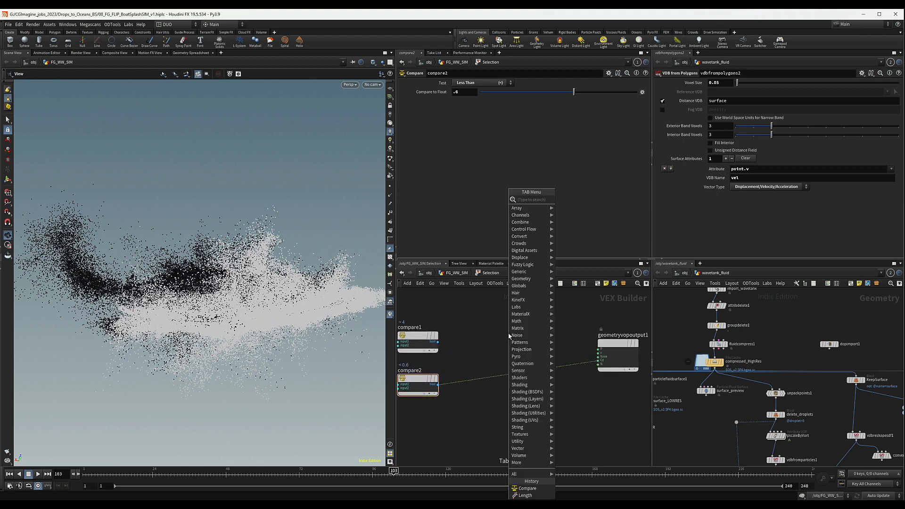
{"action": "type", "text": "and"}
{"action": "key", "text": "Return"}
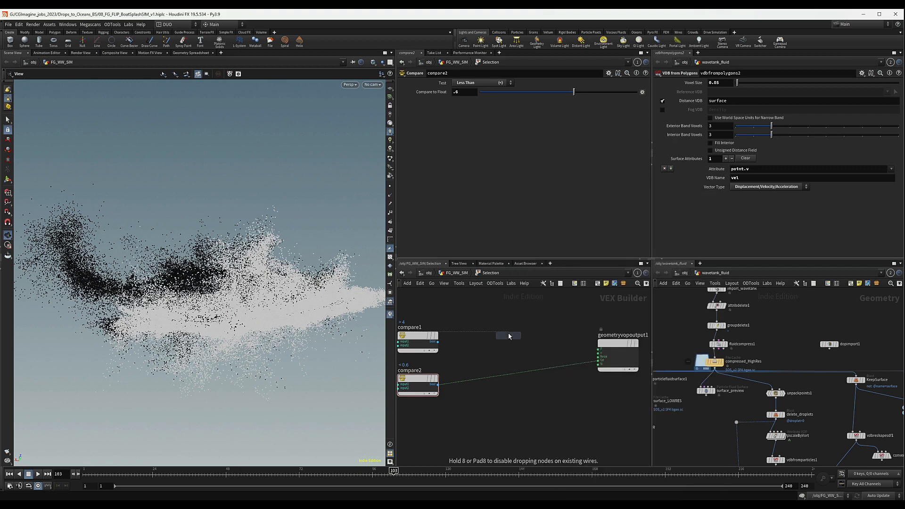
{"action": "left_click", "coordinate": [488, 344]}
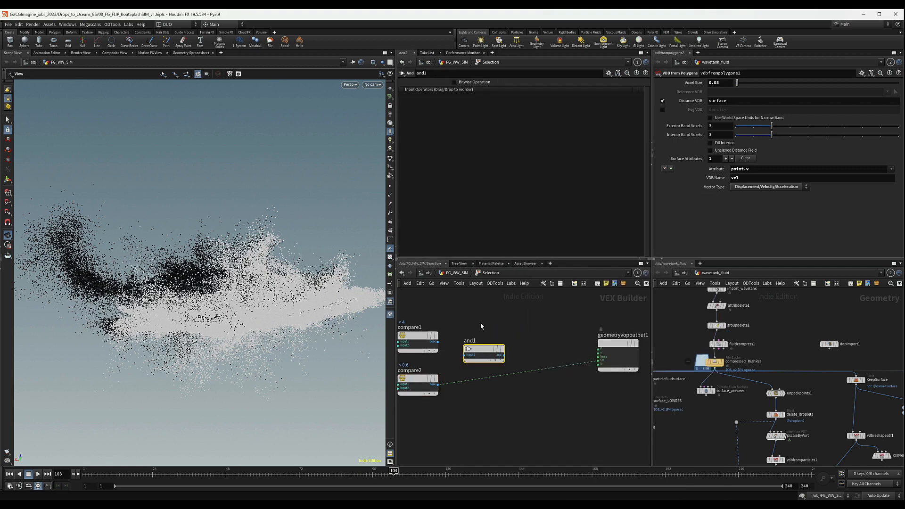
Feed both Compare results into the And node, connect its output to Cd and inspect the coloured particles.
{"action": "left_click_drag", "start_coordinate": [438, 341], "coordinate": [490, 342]}
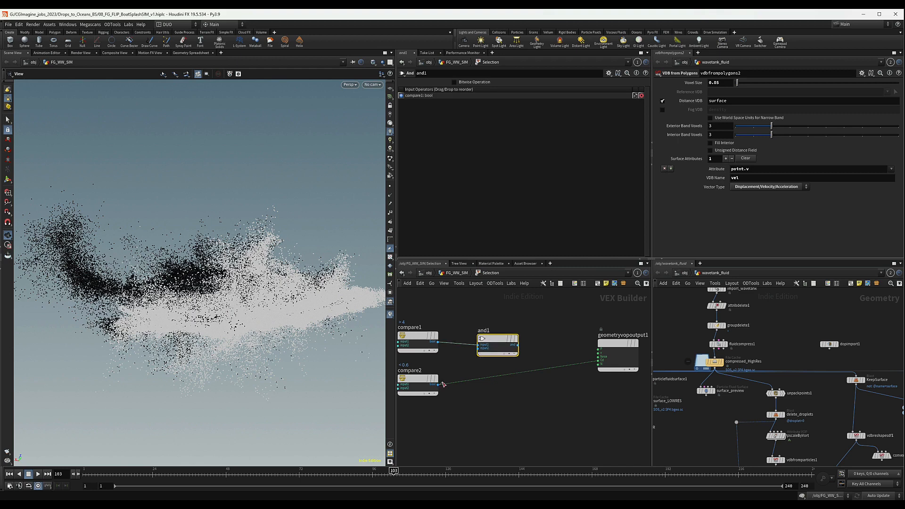
{"action": "left_click_drag", "start_coordinate": [443, 384], "coordinate": [598, 360]}
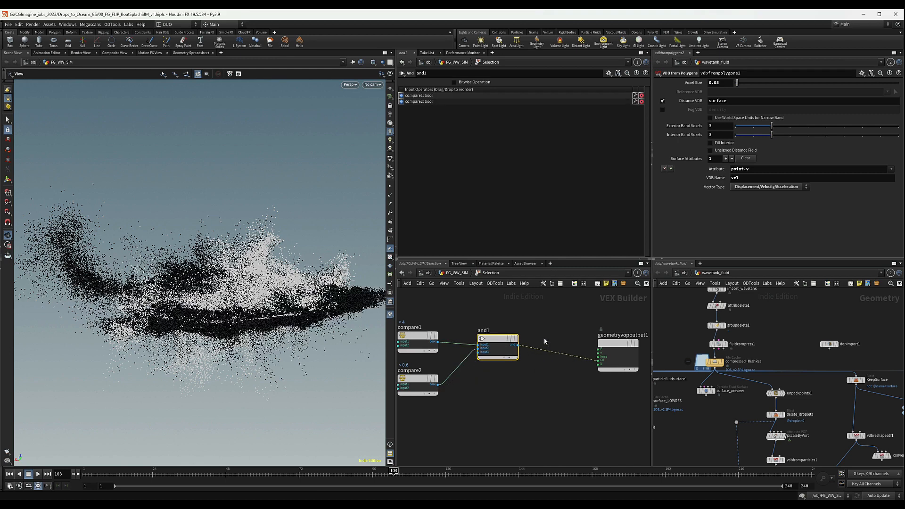
{"action": "left_click_drag", "start_coordinate": [232, 259], "coordinate": [213, 259]}
Add an Or node below the And node, feed both Compare results into it and connect its output to Cd.
{"action": "middle_click_drag", "start_coordinate": [485, 389], "coordinate": [489, 358]}
{"action": "key", "text": "Tab"}
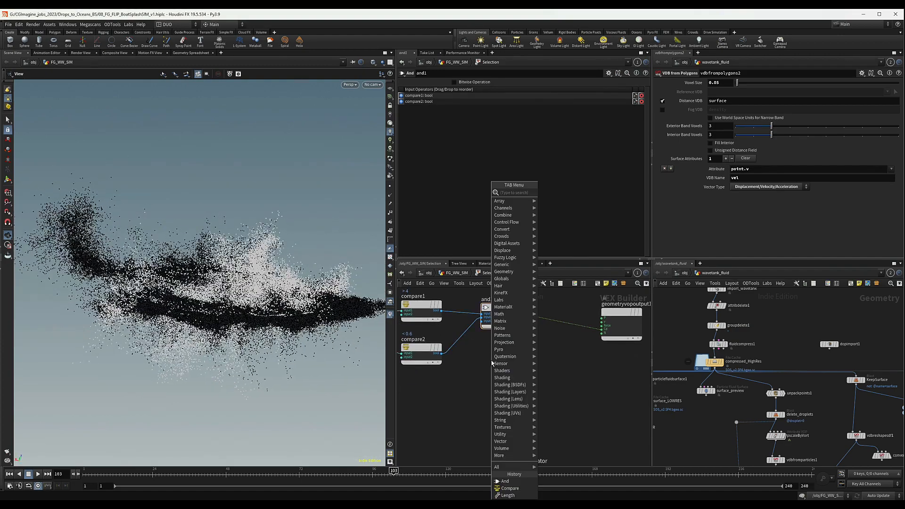
{"action": "type", "text": "or"}
{"action": "key", "text": "Return"}
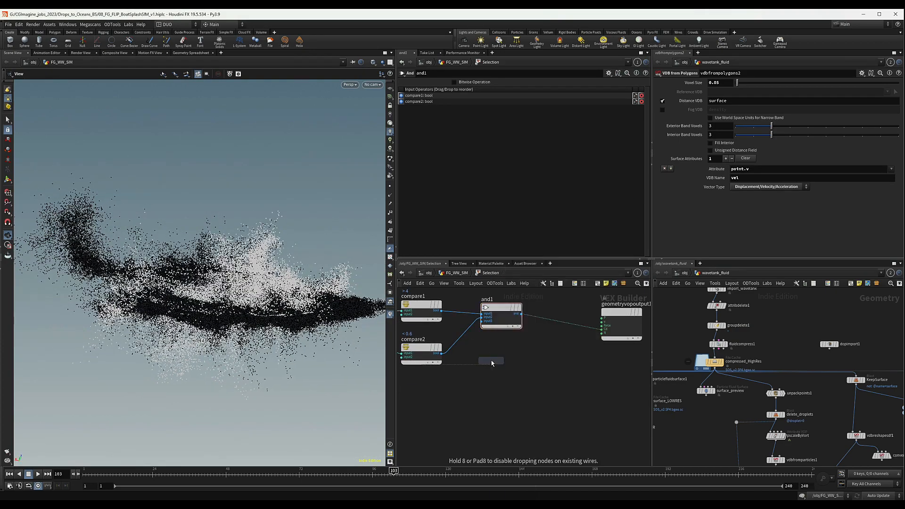
{"action": "left_click", "coordinate": [492, 363]}
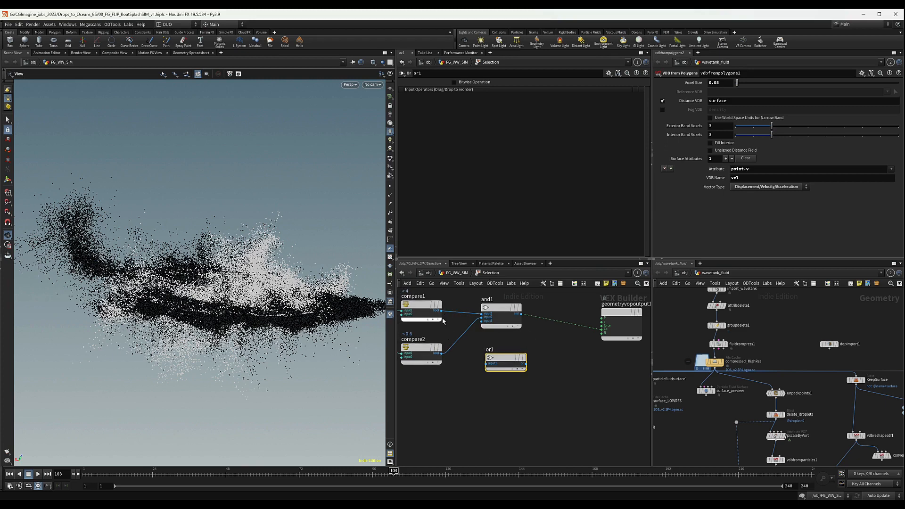
{"action": "left_click_drag", "start_coordinate": [441, 311], "coordinate": [598, 333]}
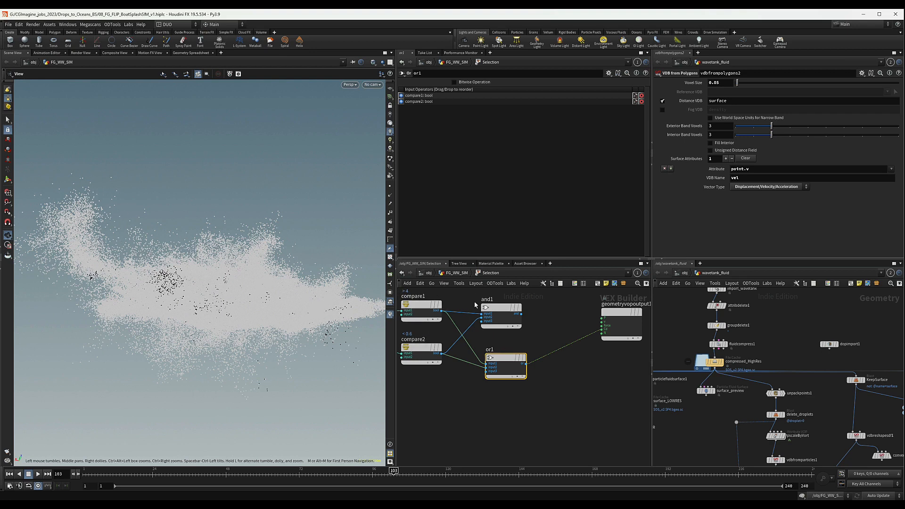
{"action": "left_click_drag", "start_coordinate": [517, 359], "coordinate": [515, 357]}
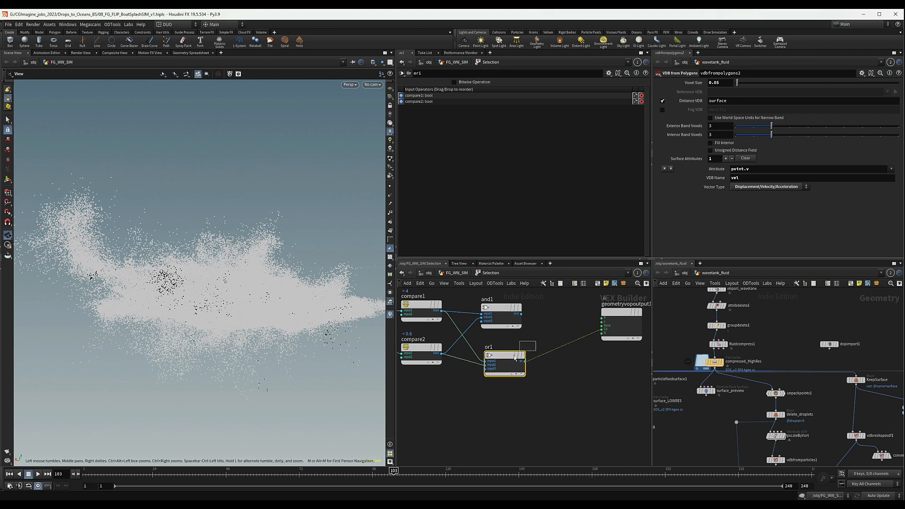
Delete the Or node and reconnect the And node's output to Cd on the geometry output.
{"action": "key", "text": "Delete"}
{"action": "left_click_drag", "start_coordinate": [500, 308], "coordinate": [497, 326]}
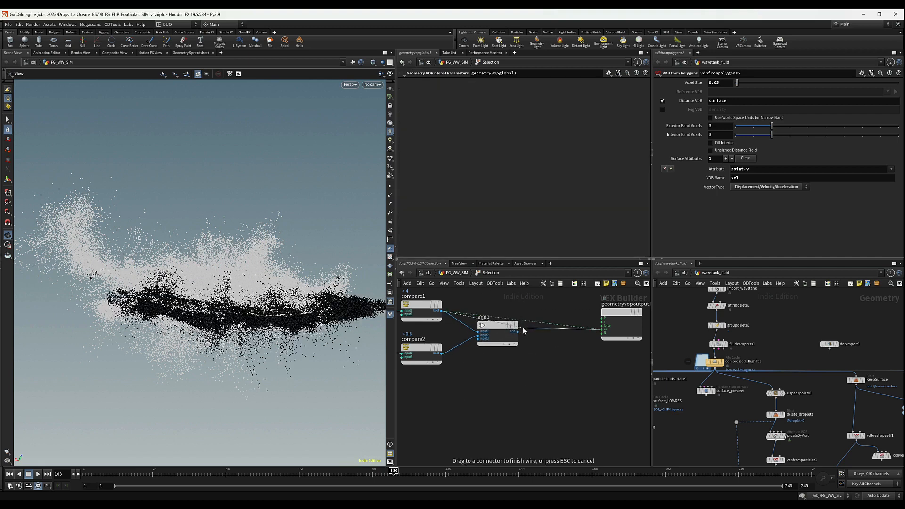
{"action": "left_click_drag", "start_coordinate": [505, 329], "coordinate": [505, 319]}
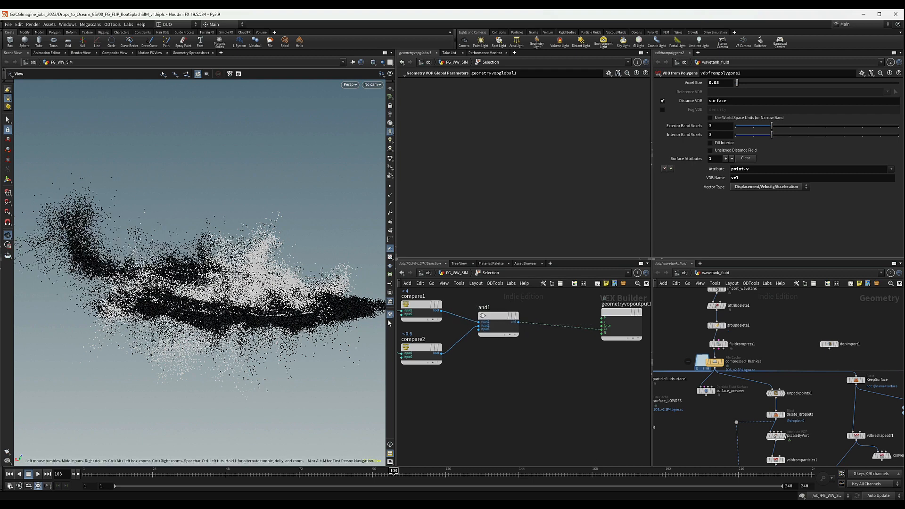
Move the geometry output node further from the And node and add a third Compare node between and below them.
{"action": "key", "text": "h"}
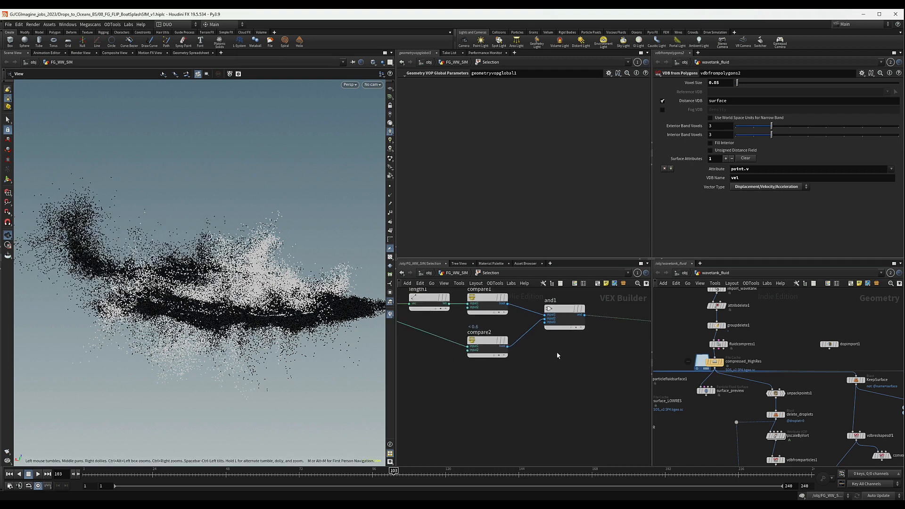
{"action": "middle_click_drag", "start_coordinate": [542, 357], "coordinate": [493, 381]}
{"action": "scroll", "coordinate": [512, 383], "scroll_direction": "down", "scroll_amount": 2}
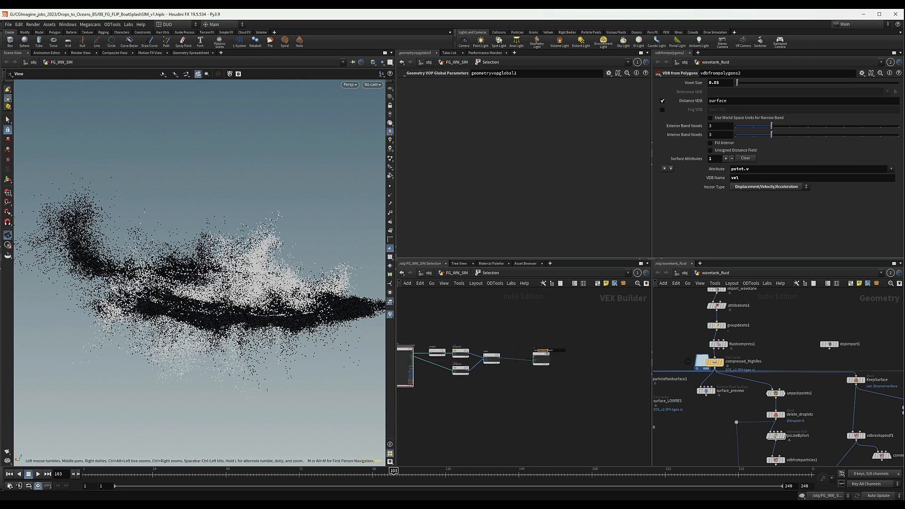
{"action": "left_click_drag", "start_coordinate": [542, 355], "coordinate": [571, 348]}
{"action": "middle_click_drag", "start_coordinate": [492, 382], "coordinate": [514, 375]}
{"action": "key", "text": "Tab"}
{"action": "type", "text": "bind"}
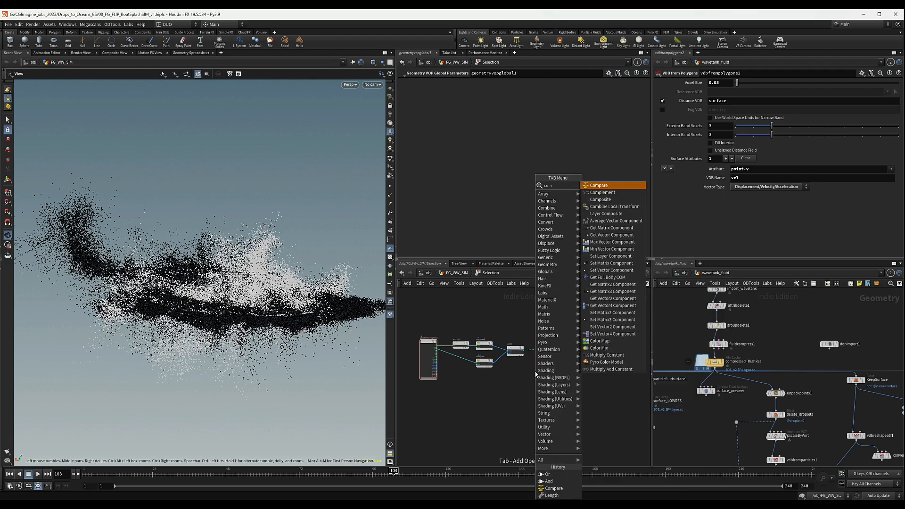
{"action": "key", "text": "Return"}
{"action": "left_click", "coordinate": [536, 375]}
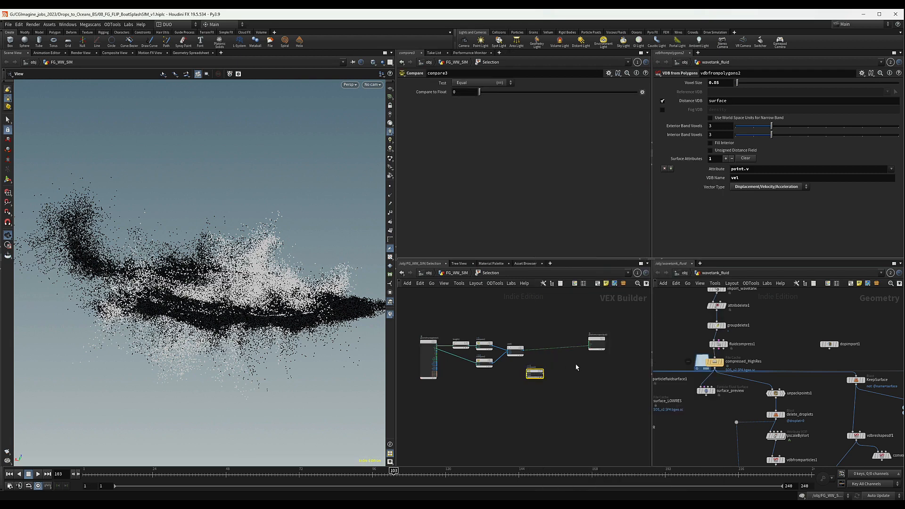
{"action": "key", "text": "Tab"}
{"action": "type", "text": "bind"}
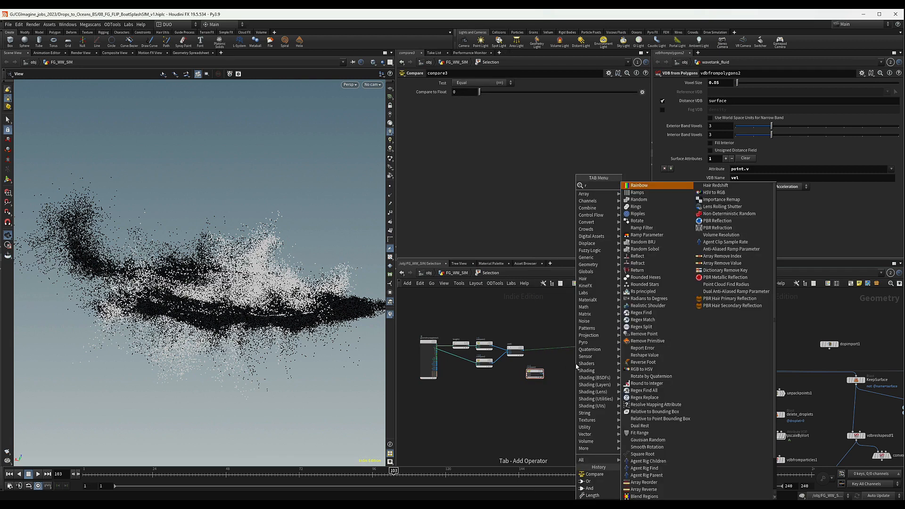
{"action": "key", "text": "Return"}
{"action": "scroll", "coordinate": [531, 355], "scroll_direction": "up", "scroll_amount": 3}
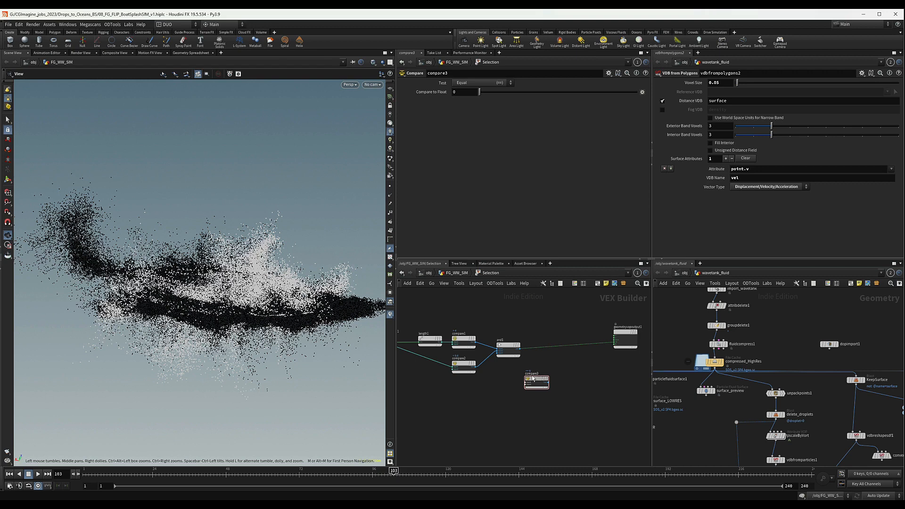
Feed the And result into the third Compare node, connect its output to Cd and move the node closer to the And node.
{"action": "left_click_drag", "start_coordinate": [538, 379], "coordinate": [549, 373]}
{"action": "scroll", "coordinate": [530, 352], "scroll_direction": "up", "scroll_amount": 3}
{"action": "left_click_drag", "start_coordinate": [513, 346], "coordinate": [540, 393]}
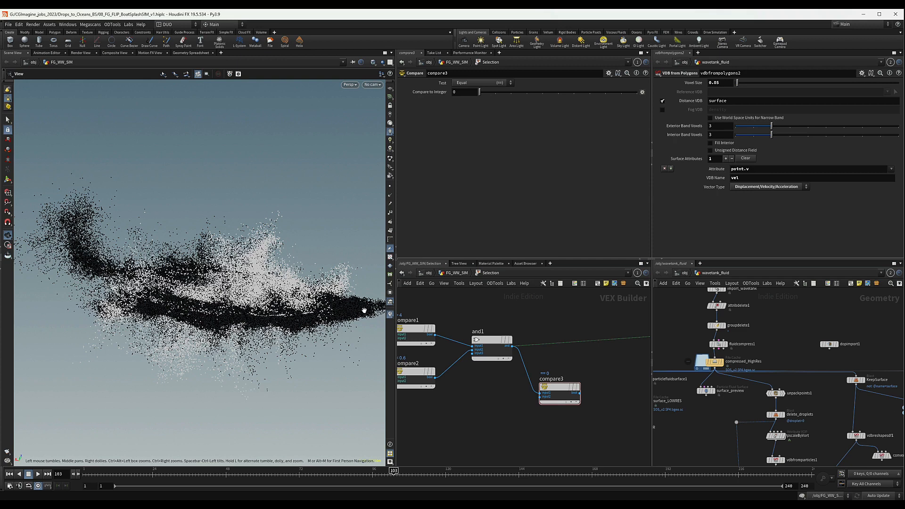
{"action": "middle_click_drag", "start_coordinate": [565, 367], "coordinate": [513, 370]}
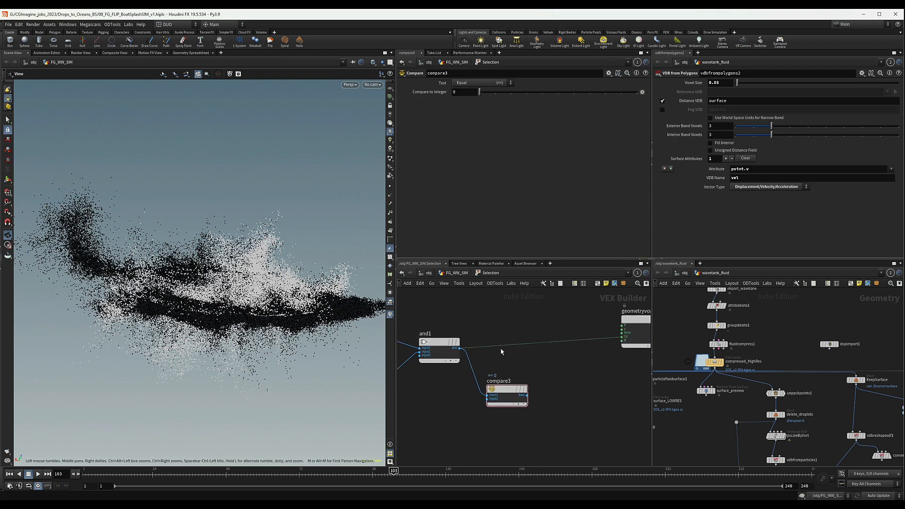
{"action": "left_click_drag", "start_coordinate": [513, 345], "coordinate": [527, 395]}
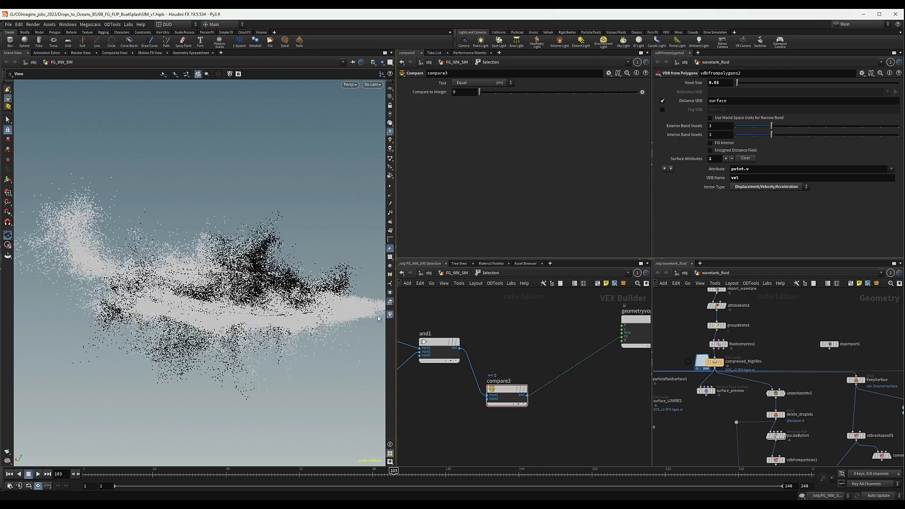
{"action": "scroll", "coordinate": [520, 400], "scroll_direction": "down", "scroll_amount": 4}
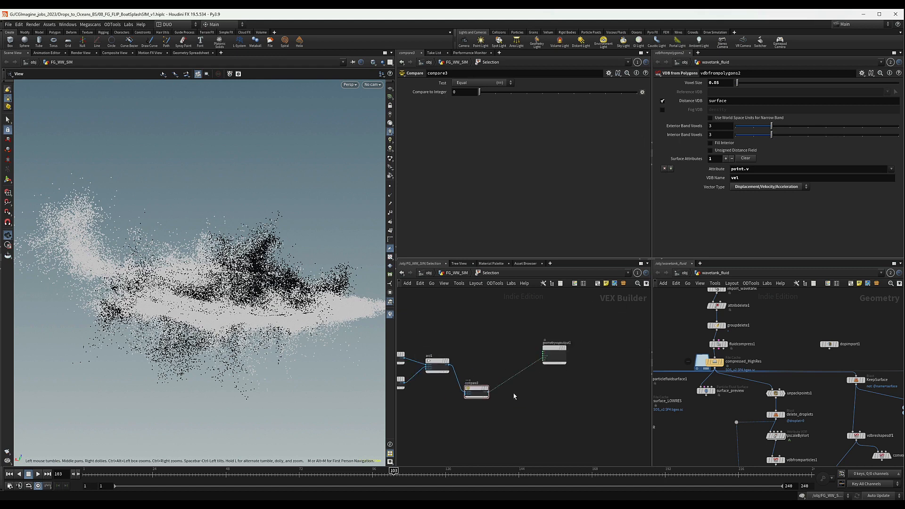
{"action": "left_click_drag", "start_coordinate": [476, 391], "coordinate": [475, 376]}
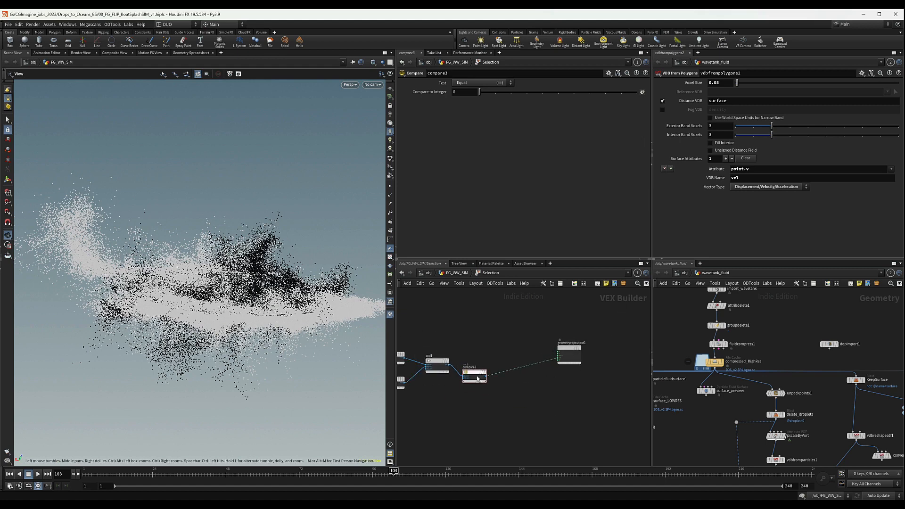
Add a Cg removepoints node beyond the third Compare node and feed the Compare result into it.
{"action": "key", "text": "Tab"}
{"action": "type", "text": "re"}
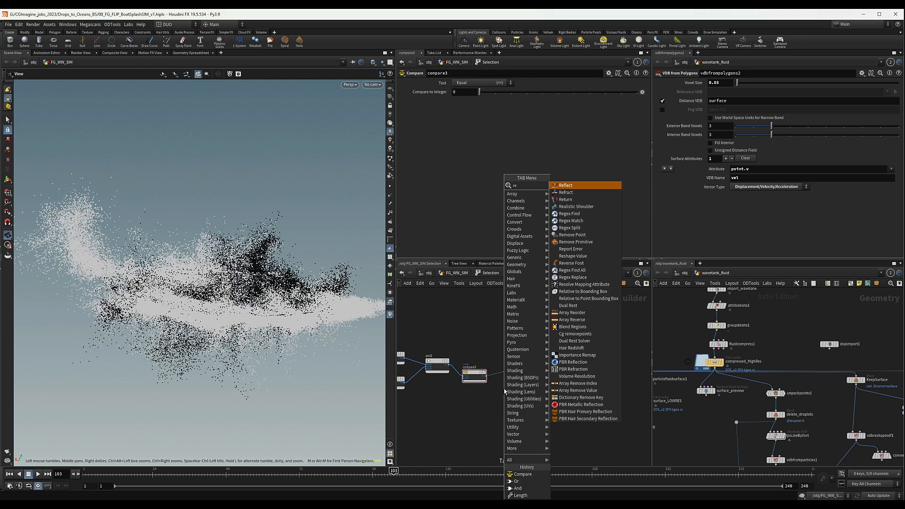
{"action": "key", "text": "BackSpace"}
{"action": "key", "text": "BackSpace"}
{"action": "type", "text": "cg"}
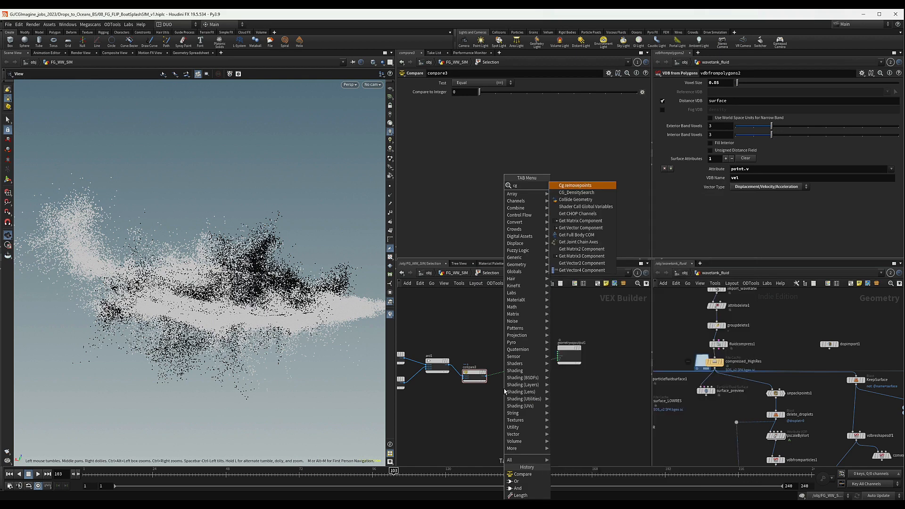
{"action": "key", "text": "Return"}
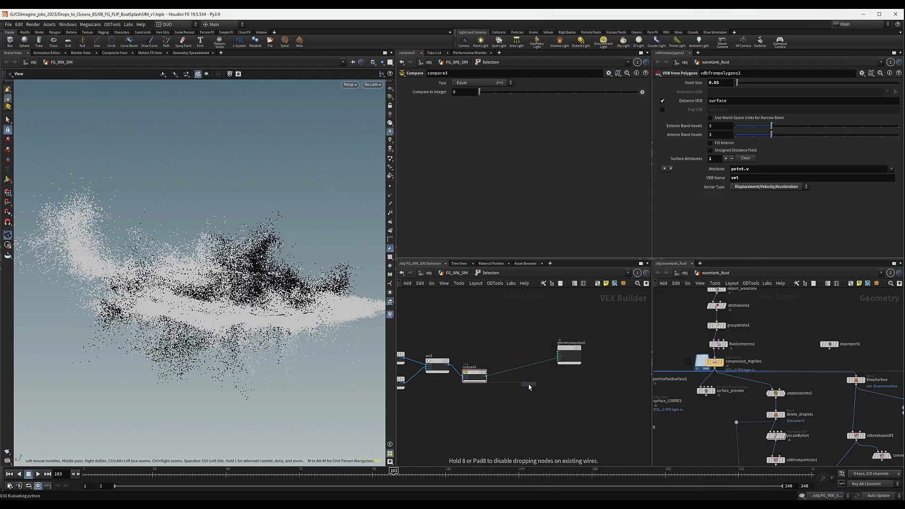
{"action": "left_click", "coordinate": [529, 386]}
{"action": "scroll", "coordinate": [530, 391], "scroll_direction": "up", "scroll_amount": 2}
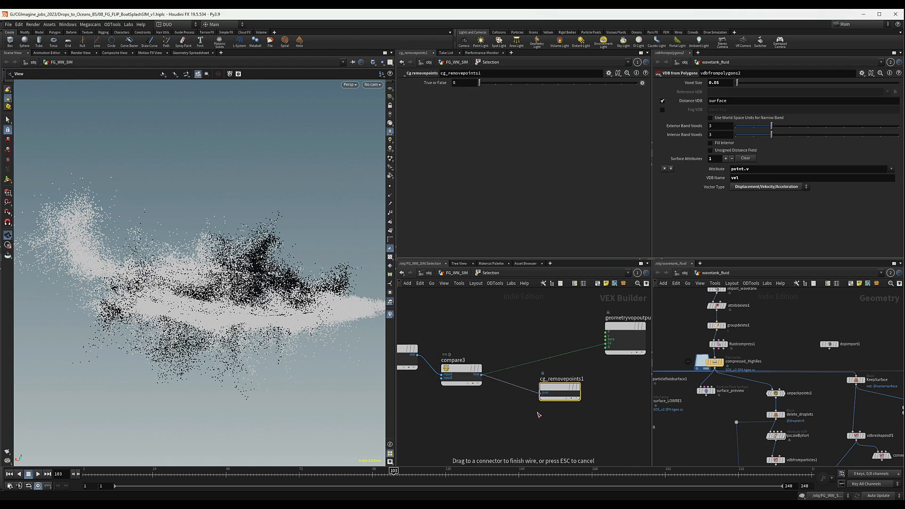
{"action": "left_click_drag", "start_coordinate": [538, 414], "coordinate": [557, 387]}
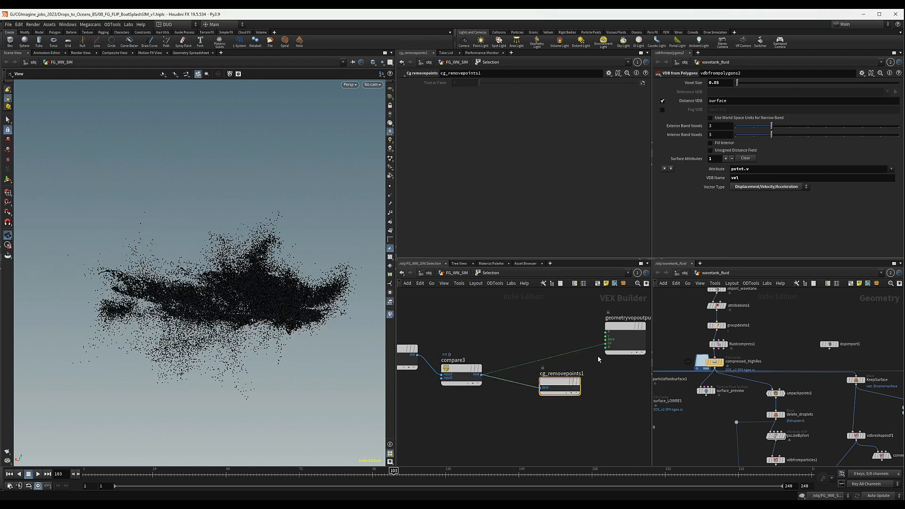
Check the point count of the Selection node at geometry level and go back inside its network.
{"action": "left_click", "coordinate": [456, 273]}
{"action": "middle_click", "coordinate": [543, 349]}
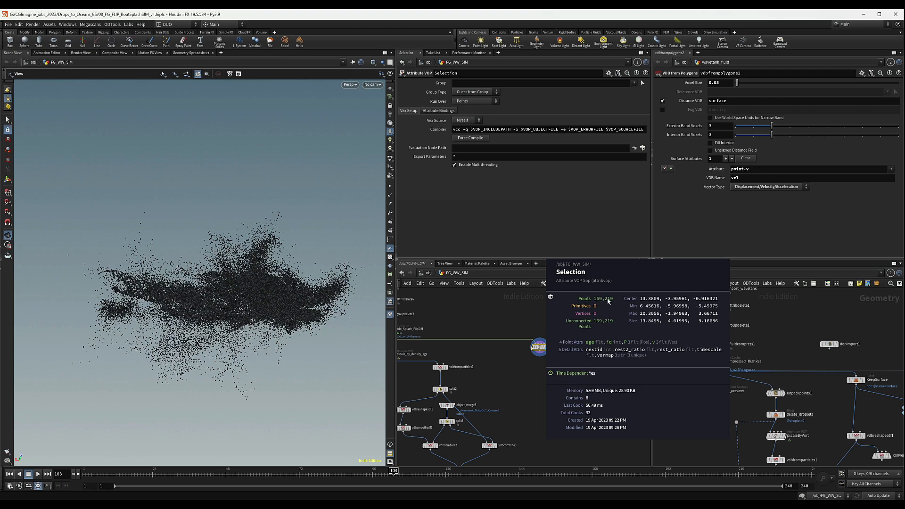
{"action": "scroll", "coordinate": [538, 346], "scroll_direction": "up", "scroll_amount": 1}
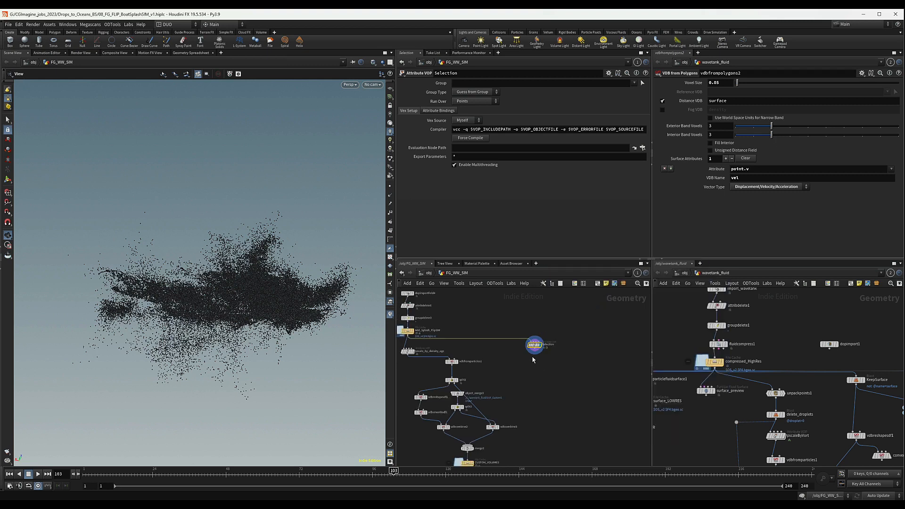
{"action": "scroll", "coordinate": [538, 345], "scroll_direction": "up", "scroll_amount": 1}
{"action": "double_click", "coordinate": [538, 344]}
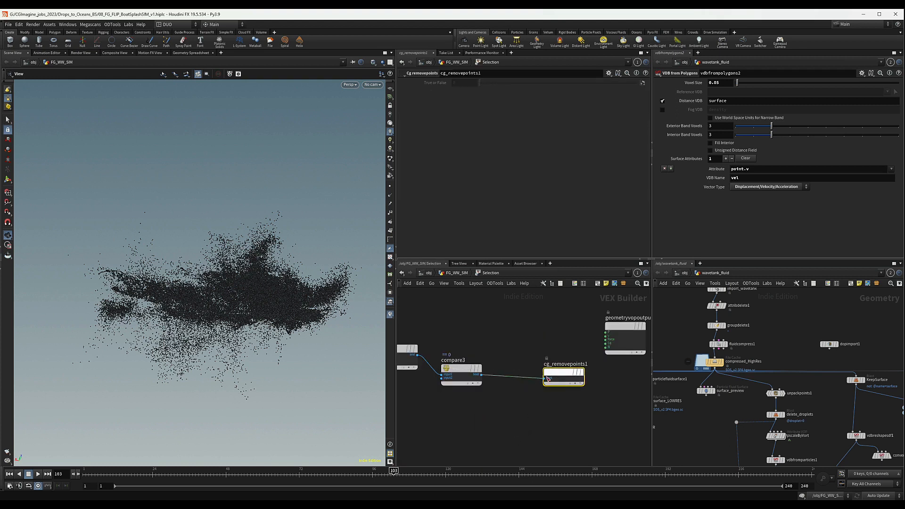
Add a Random node below the second Compare node and feed the particle Id from the global parameters into it.
{"action": "scroll", "coordinate": [601, 385], "scroll_direction": "down", "scroll_amount": 5}
{"action": "scroll", "coordinate": [576, 388], "scroll_direction": "up", "scroll_amount": 3}
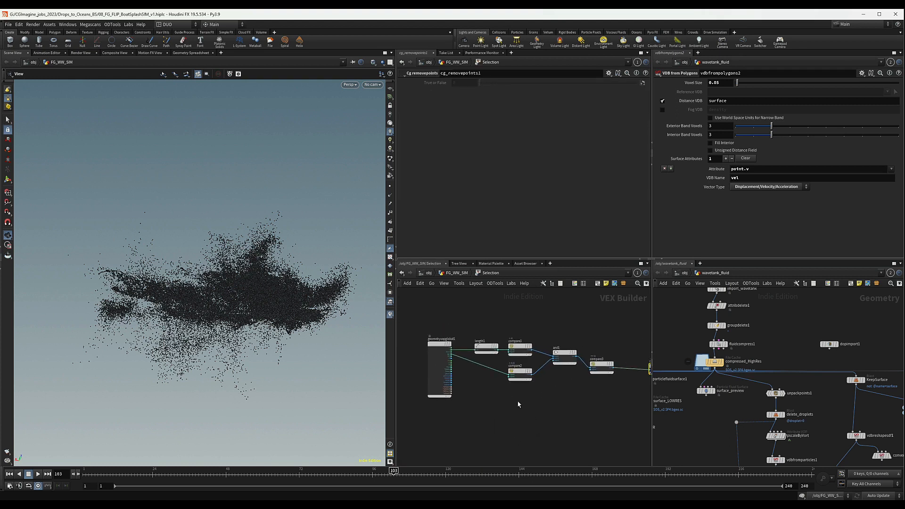
{"action": "key", "text": "Tab"}
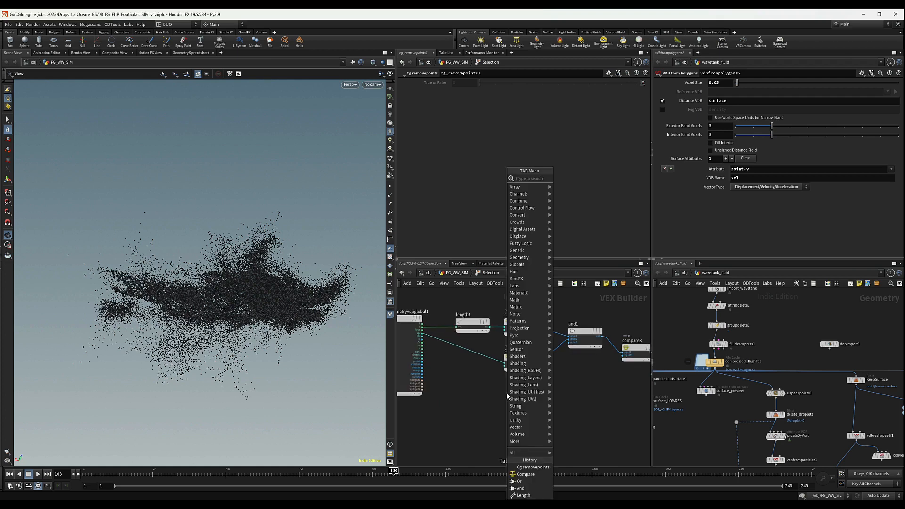
{"action": "type", "text": "rad"}
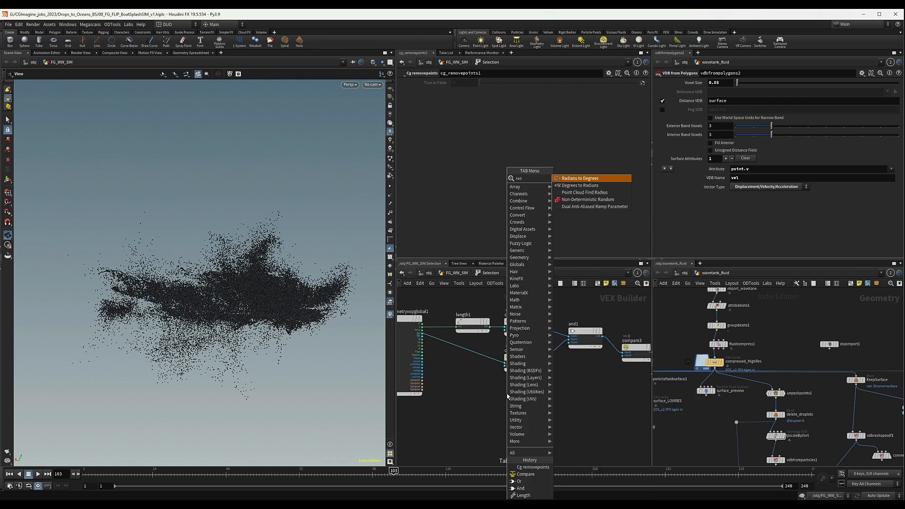
{"action": "key", "text": "Return"}
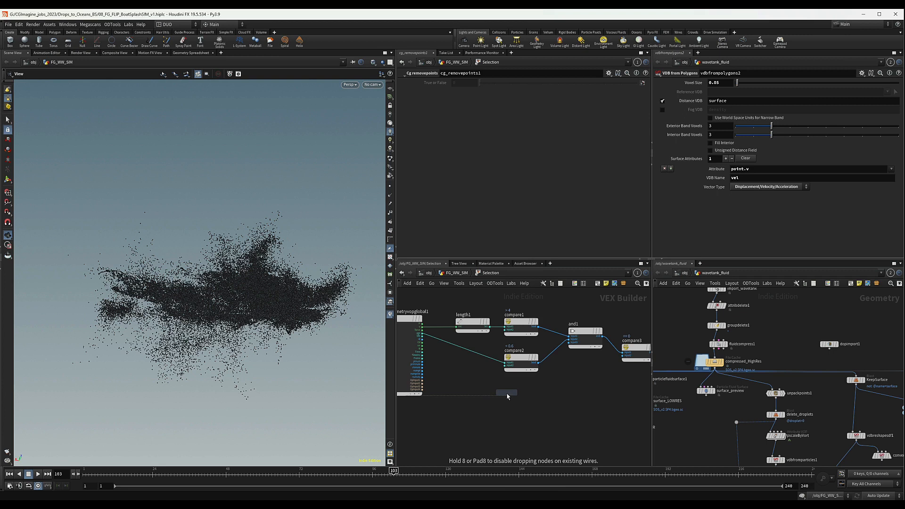
{"action": "left_click", "coordinate": [507, 396]}
{"action": "scroll", "coordinate": [436, 356], "scroll_direction": "up", "scroll_amount": 2}
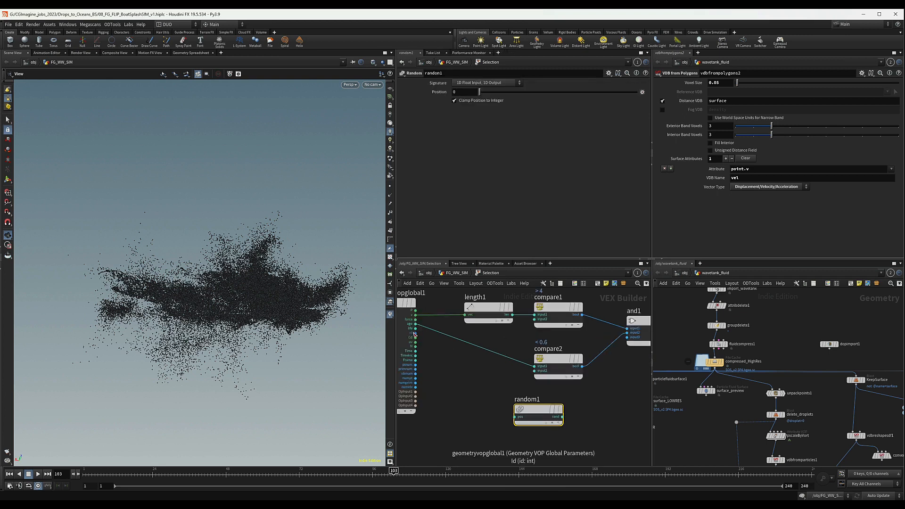
{"action": "mouse_move", "coordinate": [416, 333]}
{"action": "left_mouse_down"}
{"action": "mouse_move", "coordinate": [480, 403]}
{"action": "mouse_move", "coordinate": [515, 417]}
{"action": "mouse_move", "coordinate": [551, 405]}
{"action": "left_mouse_up"}
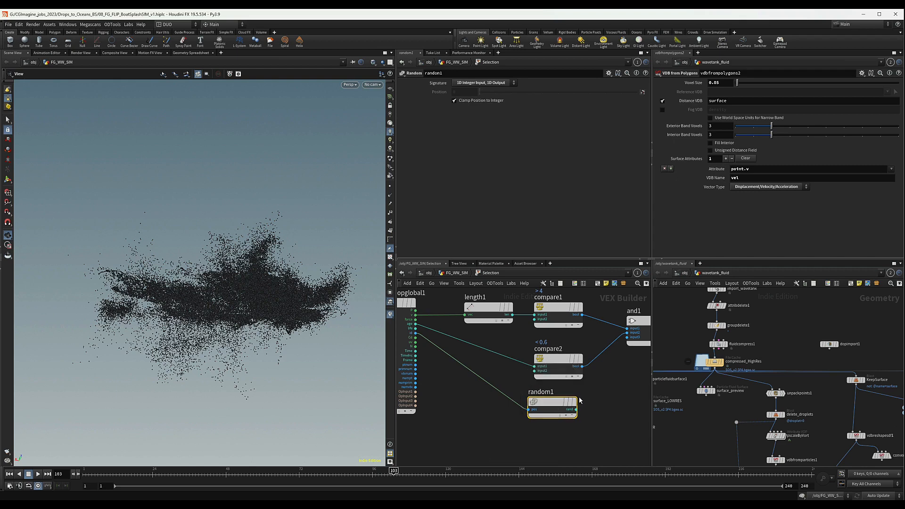
Add a fourth Compare node beside the Random node and feed the random value into its first input.
{"action": "middle_click_drag", "start_coordinate": [597, 397], "coordinate": [522, 403]}
{"action": "scroll", "coordinate": [555, 405], "scroll_direction": "down", "scroll_amount": 1}
{"action": "key", "text": "Tab"}
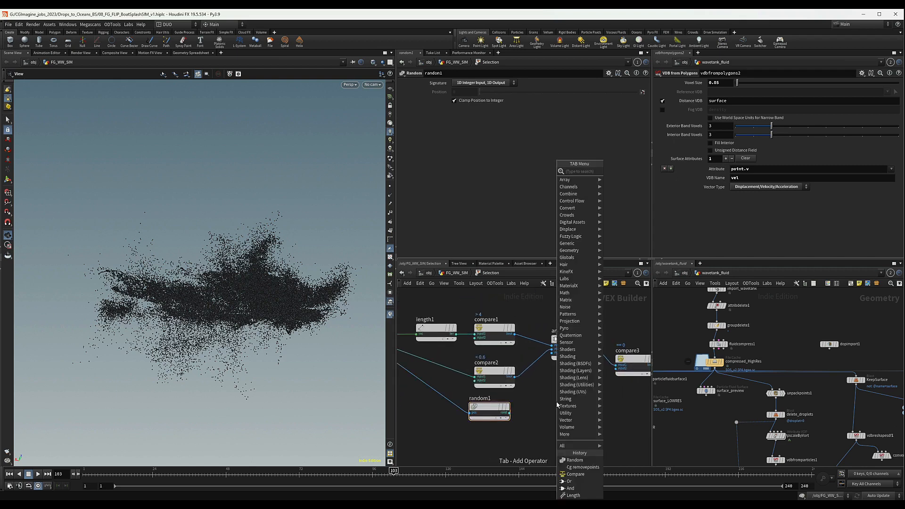
{"action": "type", "text": "co"}
{"action": "key", "text": "Down"}
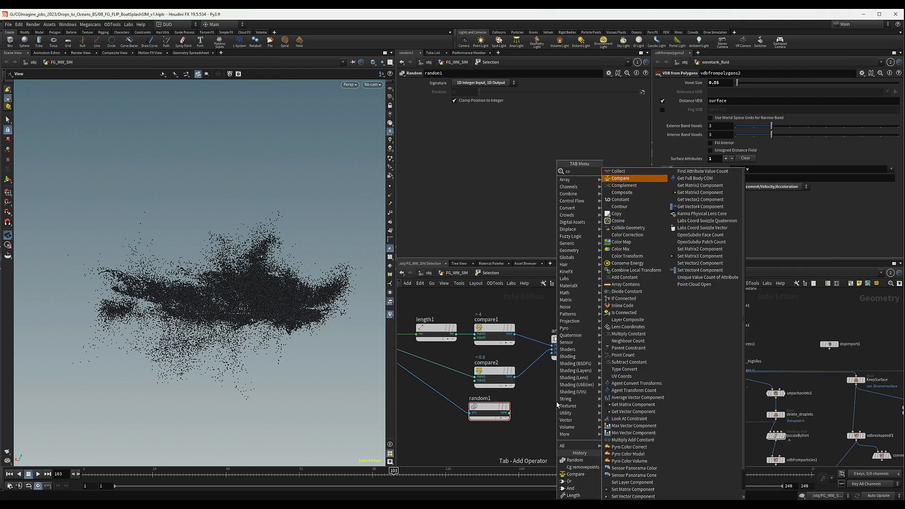
{"action": "key", "text": "Return"}
{"action": "left_click", "coordinate": [556, 401]}
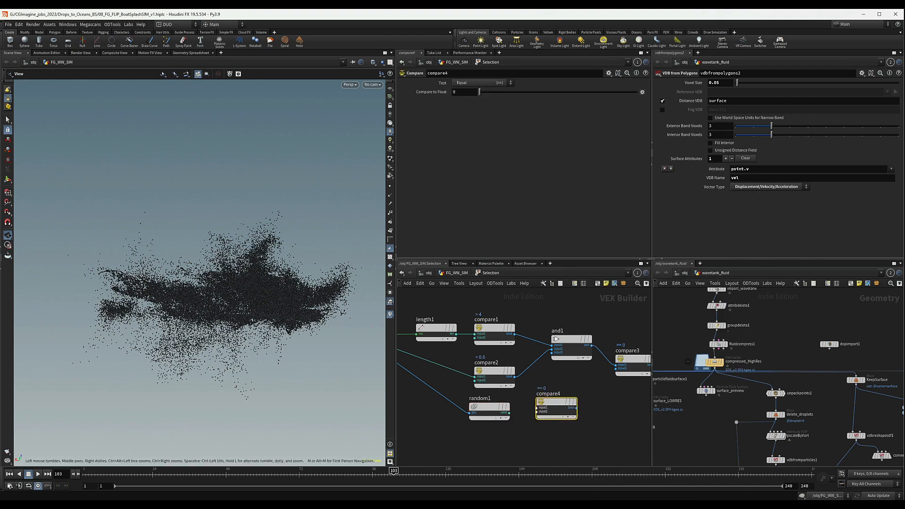
{"action": "left_click_drag", "start_coordinate": [509, 412], "coordinate": [536, 408]}
{"action": "left_click_drag", "start_coordinate": [546, 403], "coordinate": [545, 406]}
Set the fourth Compare node to test Greater Than with a compare value of 0.7.
{"action": "left_click", "coordinate": [474, 83]}
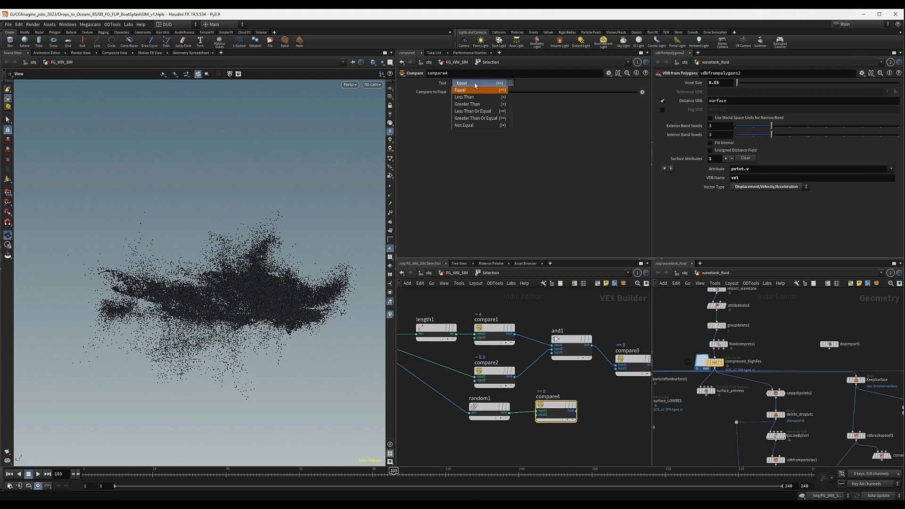
{"action": "left_click", "coordinate": [475, 104]}
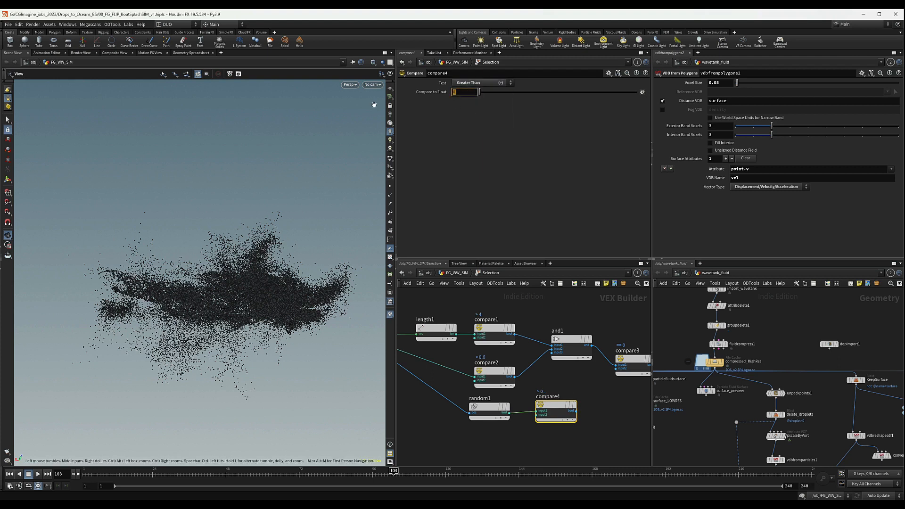
{"action": "type", "text": ".7"}
{"action": "key", "text": "Return"}
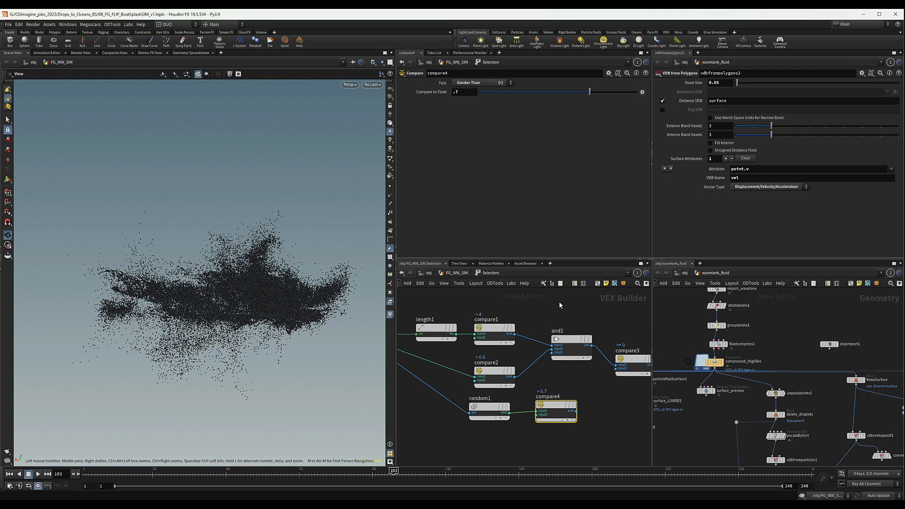
Connect the fourth Compare result to Cd on the geometry output to preview the random selection.
{"action": "middle_click_drag", "start_coordinate": [599, 407], "coordinate": [477, 417]}
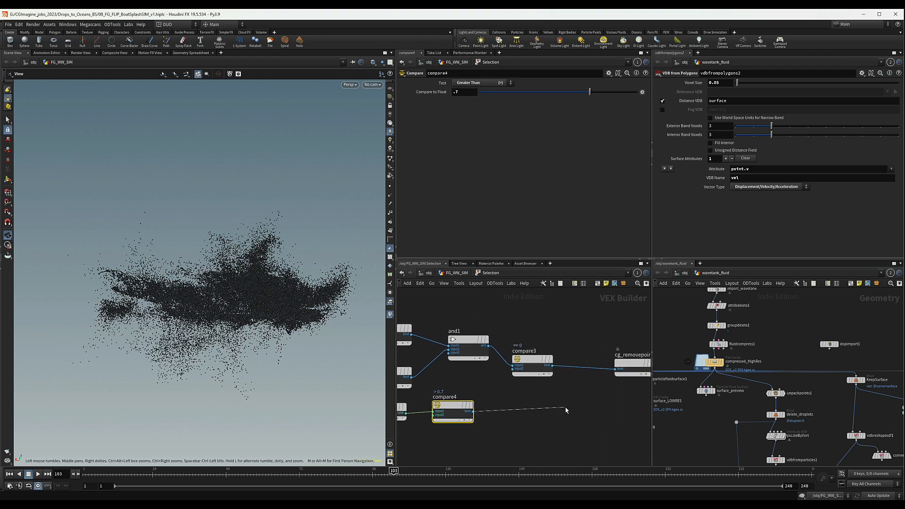
{"action": "middle_click_drag", "start_coordinate": [568, 410], "coordinate": [477, 414]}
{"action": "scroll", "coordinate": [477, 414], "scroll_direction": "down", "scroll_amount": 3}
{"action": "left_click", "coordinate": [555, 360]}
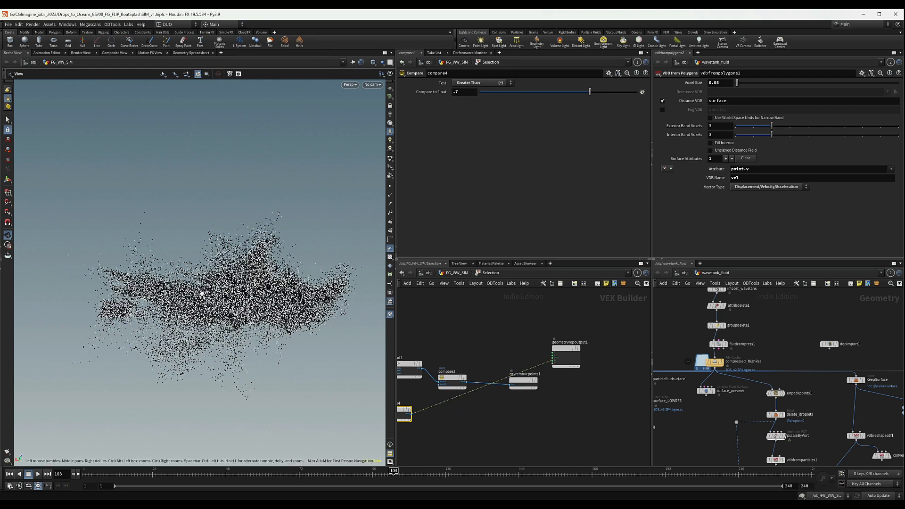
{"action": "middle_click_drag", "start_coordinate": [519, 417], "coordinate": [595, 396]}
{"action": "scroll", "coordinate": [496, 399], "scroll_direction": "up", "scroll_amount": 3}
{"action": "scroll", "coordinate": [559, 384], "scroll_direction": "down", "scroll_amount": 3}
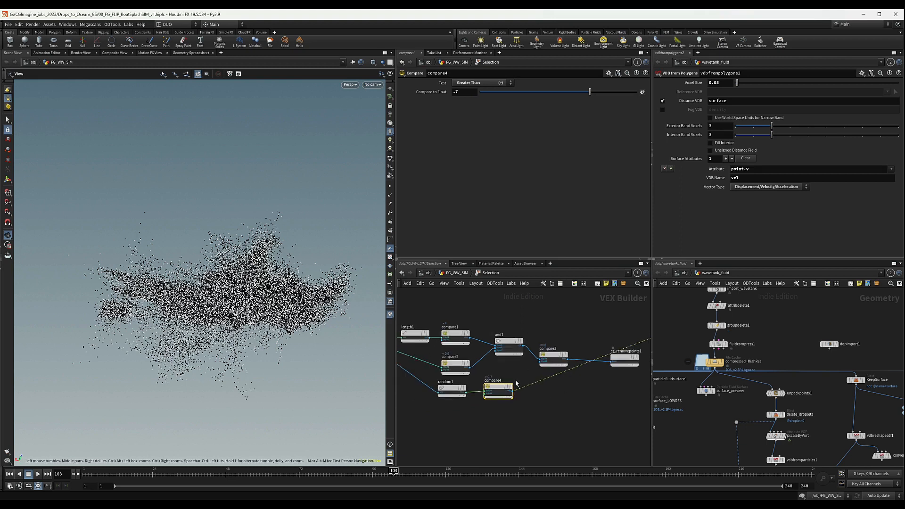
Feed the fourth Compare result into the And node's next free input and cut its wire to Cd.
{"action": "left_click_drag", "start_coordinate": [498, 393], "coordinate": [505, 368]}
{"action": "scroll", "coordinate": [507, 396], "scroll_direction": "up", "scroll_amount": 2}
{"action": "left_click", "coordinate": [504, 368]}
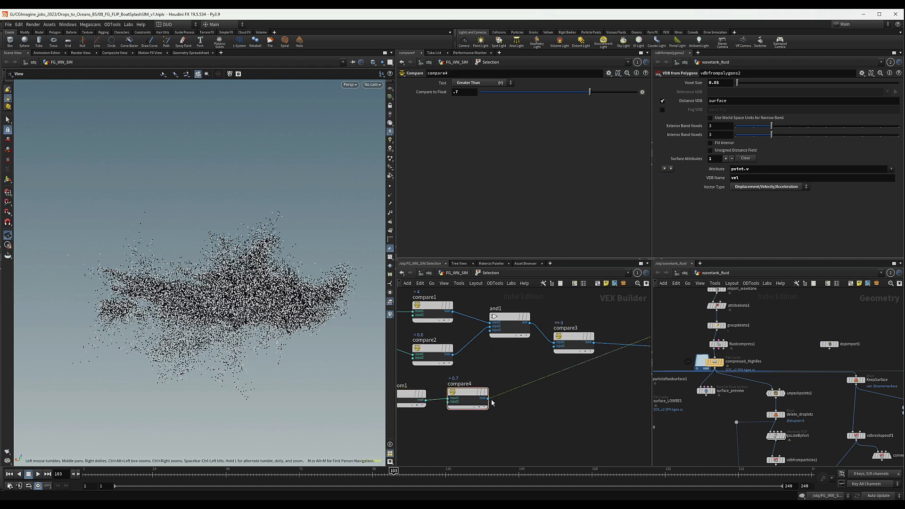
{"action": "left_click_drag", "start_coordinate": [489, 399], "coordinate": [494, 330]}
{"action": "middle_click_drag", "start_coordinate": [520, 366], "coordinate": [465, 368]}
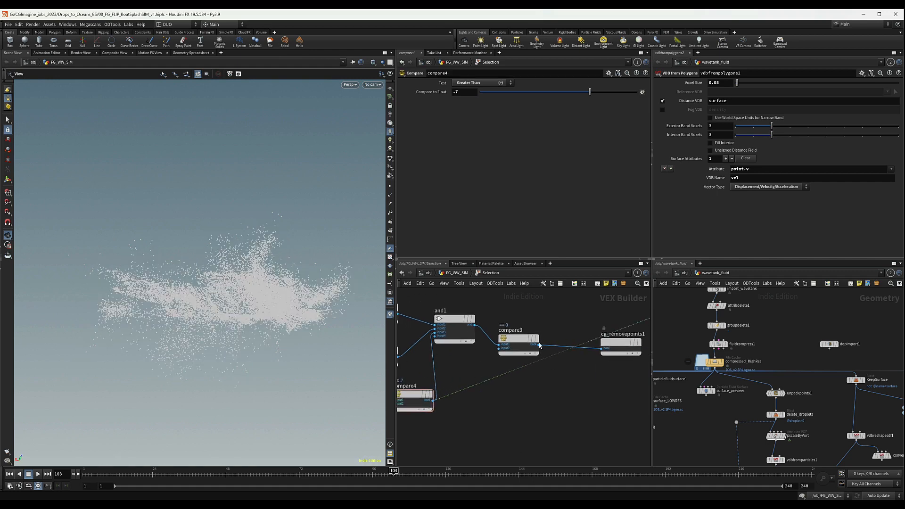
{"action": "middle_click_drag", "start_coordinate": [557, 382], "coordinate": [528, 397]}
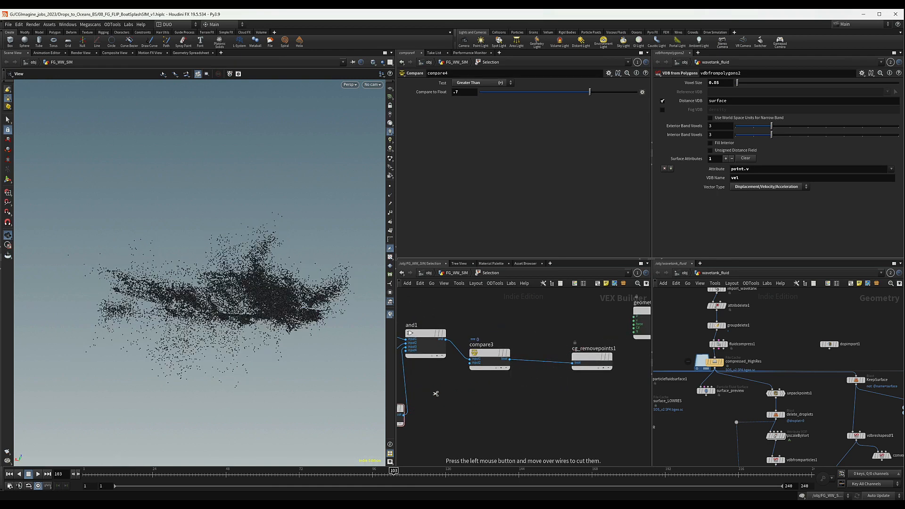
Return to the geometry network and examine the Selection node's reduced point count.
{"action": "left_click", "coordinate": [456, 273]}
{"action": "middle_click_drag", "start_coordinate": [529, 351], "coordinate": [589, 310]}
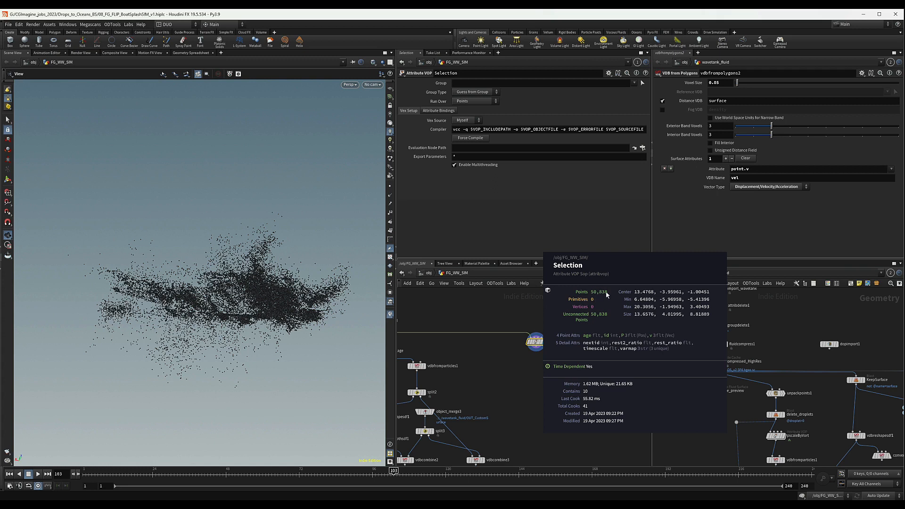
{"action": "middle_click_drag", "start_coordinate": [598, 297], "coordinate": [594, 309]}
{"action": "scroll", "coordinate": [587, 331], "scroll_direction": "down", "scroll_amount": 2}
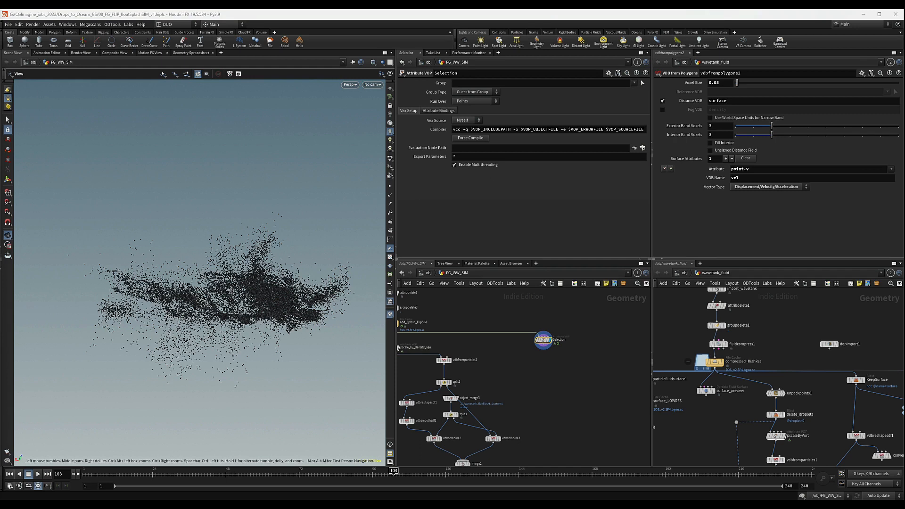
Move the Selection node a little farther from the main node chain.
{"action": "scroll", "coordinate": [548, 361], "scroll_direction": "down", "scroll_amount": 1}
{"action": "scroll", "coordinate": [547, 361], "scroll_direction": "up", "scroll_amount": 4}
{"action": "middle_click_drag", "start_coordinate": [547, 357], "coordinate": [554, 364]}
{"action": "left_click_drag", "start_coordinate": [552, 336], "coordinate": [578, 338]}
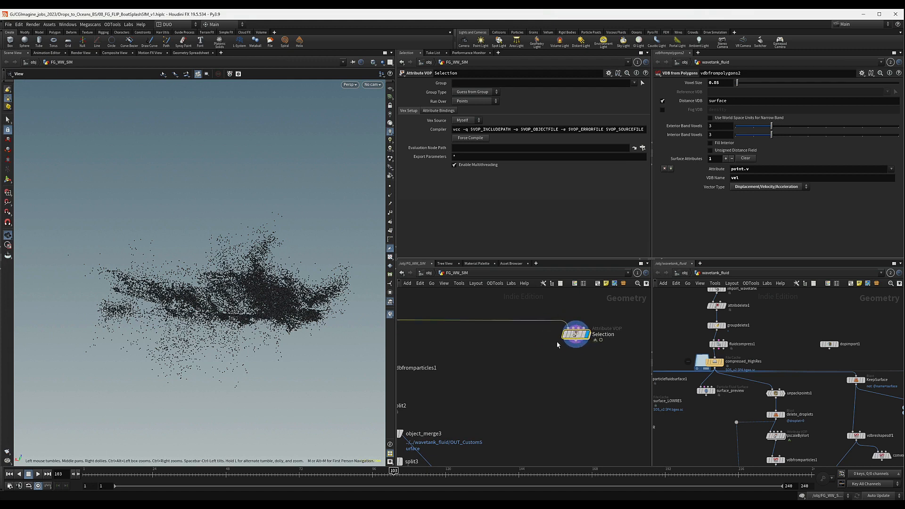
{"action": "scroll", "coordinate": [559, 374], "scroll_direction": "down", "scroll_amount": 6}
{"action": "scroll", "coordinate": [581, 384], "scroll_direction": "up", "scroll_amount": 5}
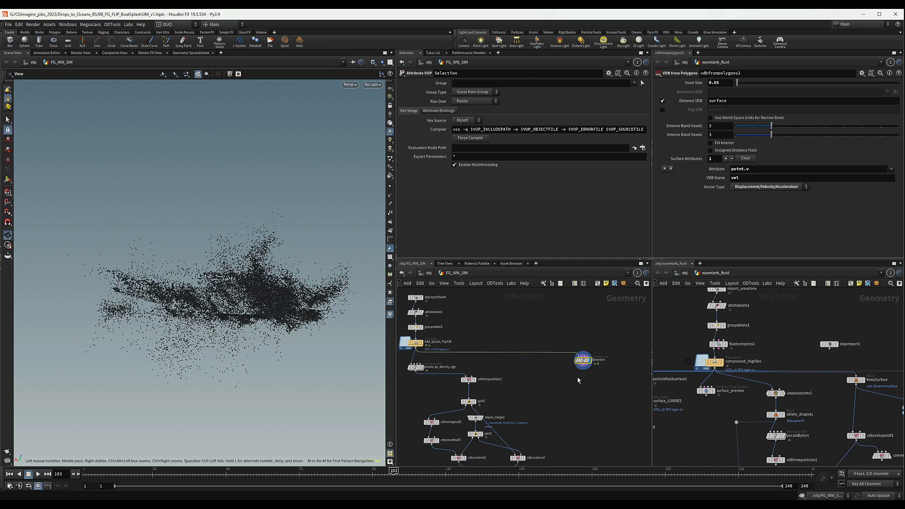
Add a Point VOP node below the Selection node and wire Selection's output into its first input.
{"action": "mouse_move", "coordinate": [584, 361]}
{"action": "left_mouse_down"}
{"action": "mouse_move", "coordinate": [561, 361]}
{"action": "mouse_move", "coordinate": [587, 362]}
{"action": "left_mouse_up"}
{"action": "middle_click_drag", "start_coordinate": [595, 385], "coordinate": [571, 384]}
{"action": "scroll", "coordinate": [564, 368], "scroll_direction": "up", "scroll_amount": 1}
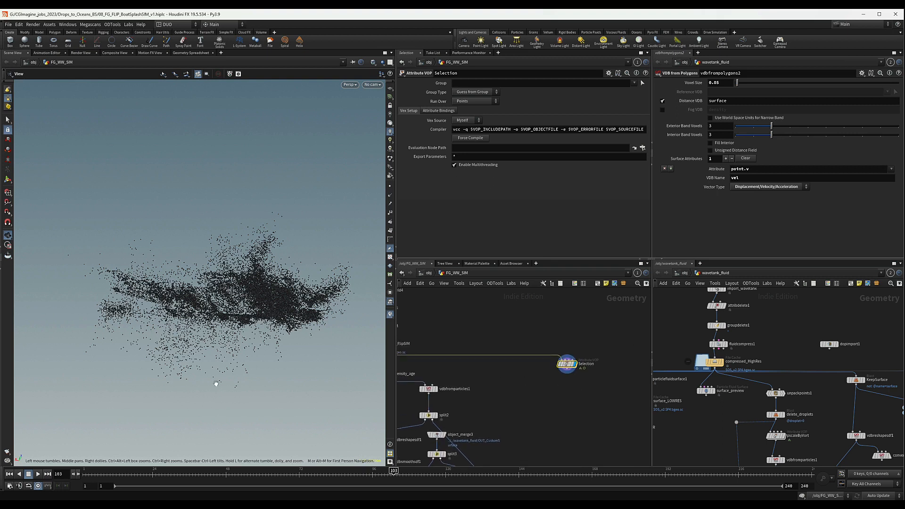
{"action": "middle_click_drag", "start_coordinate": [574, 386], "coordinate": [557, 393]}
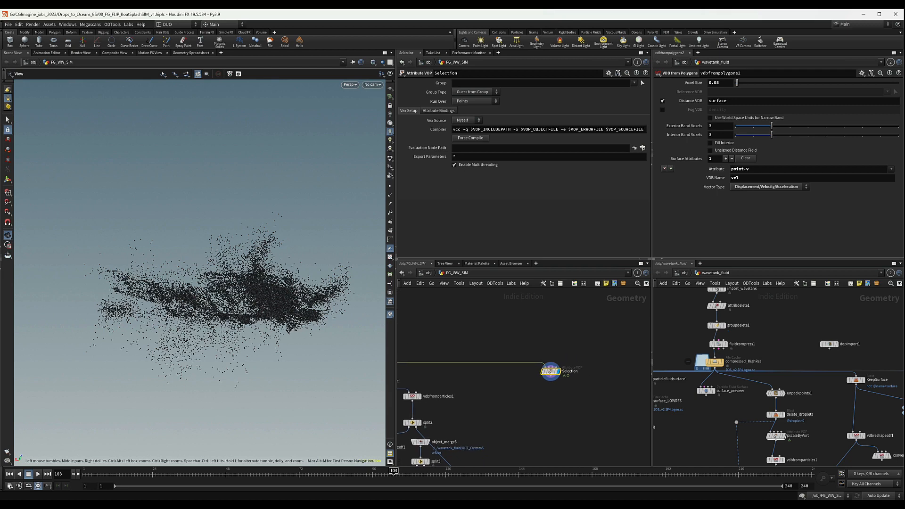
{"action": "key", "text": "Tab"}
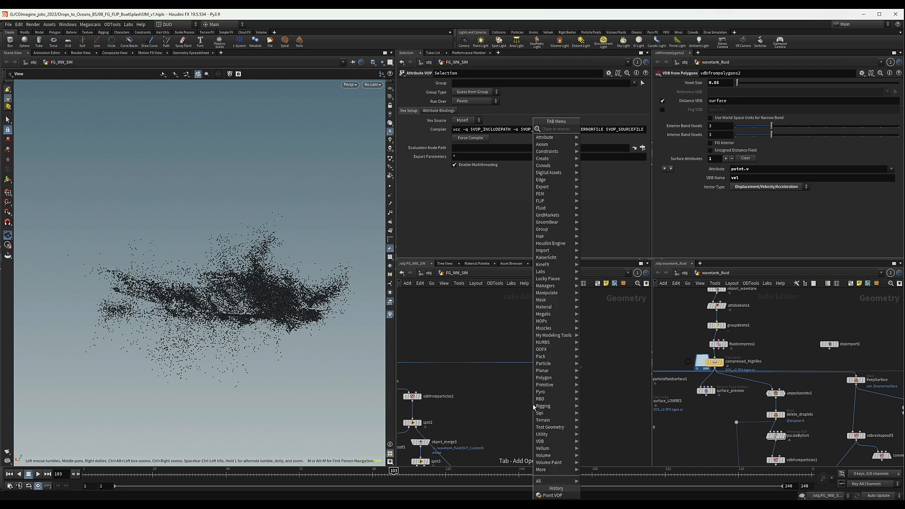
{"action": "type", "text": "poin"}
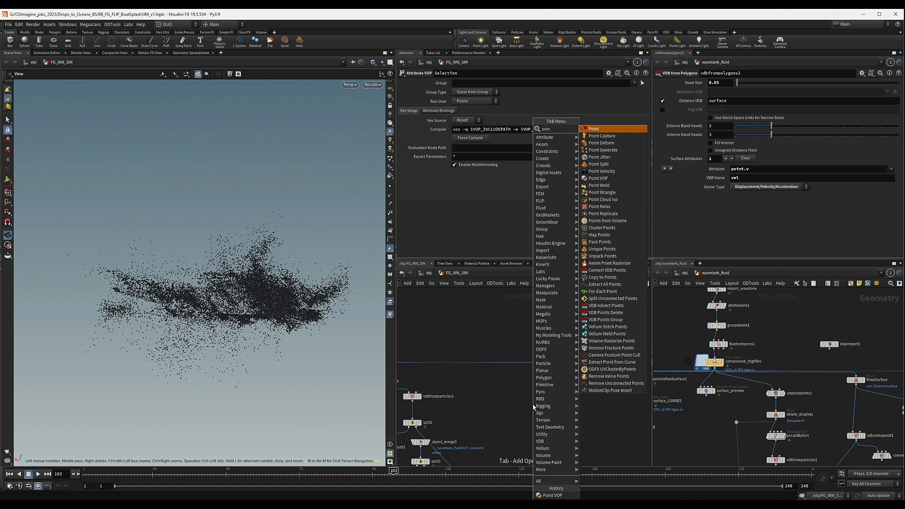
{"action": "type", "text": "t vop"}
{"action": "key", "text": "Return"}
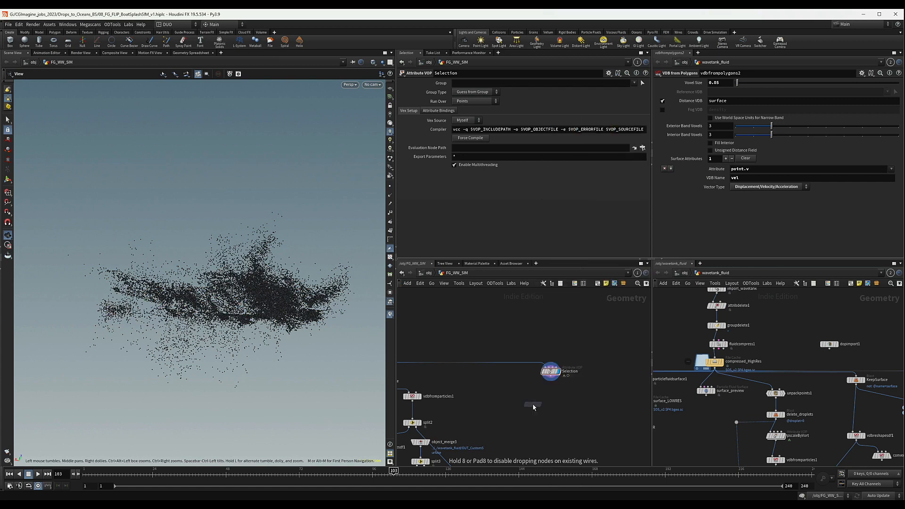
{"action": "left_click", "coordinate": [546, 395]}
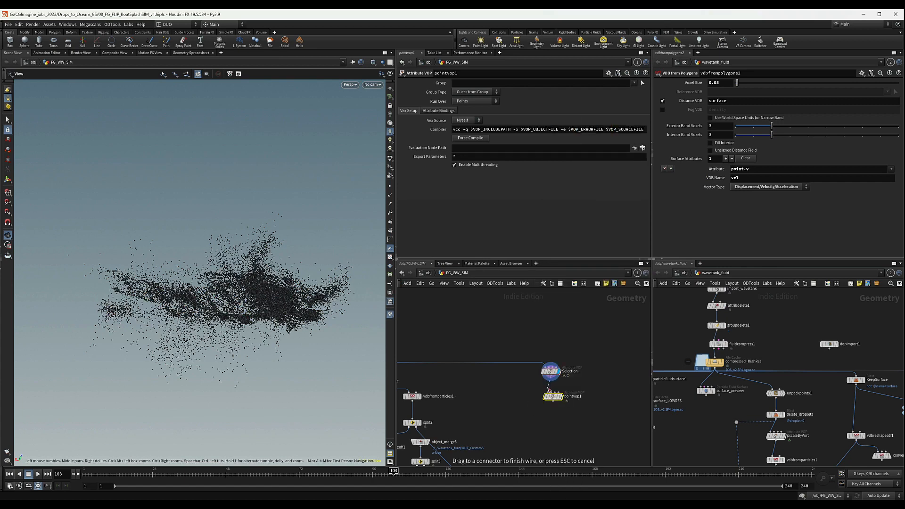
Rename the new Point VOP to set_emit and make it the displayed node.
{"action": "double_click", "coordinate": [573, 396]}
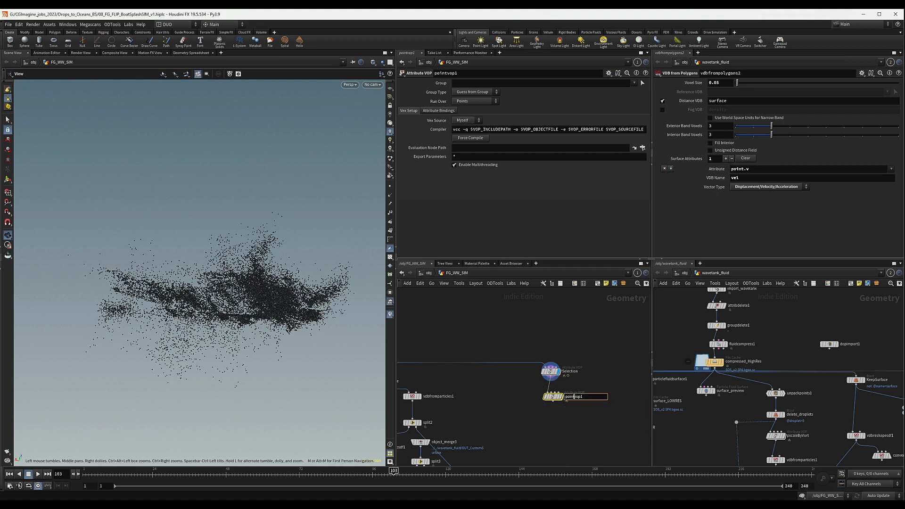
{"action": "type", "text": "set_emit"}
{"action": "key", "text": "Return"}
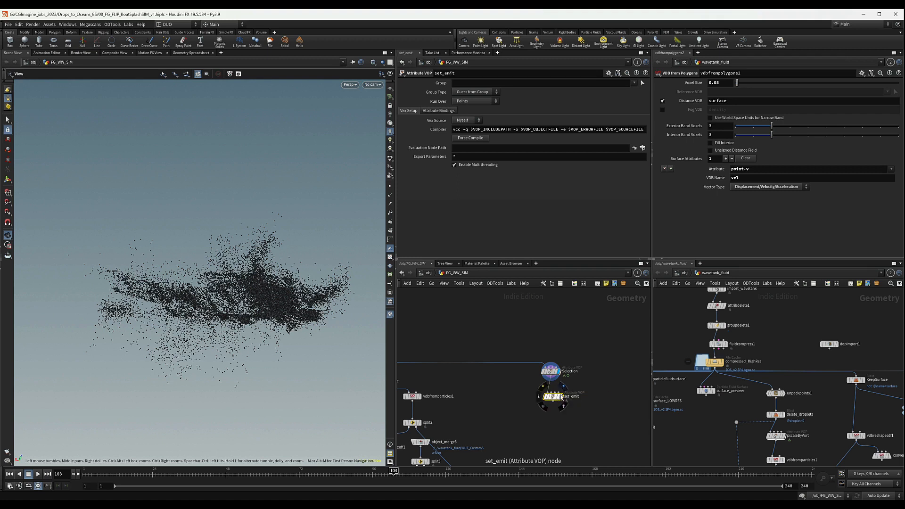
{"action": "left_click", "coordinate": [560, 397]}
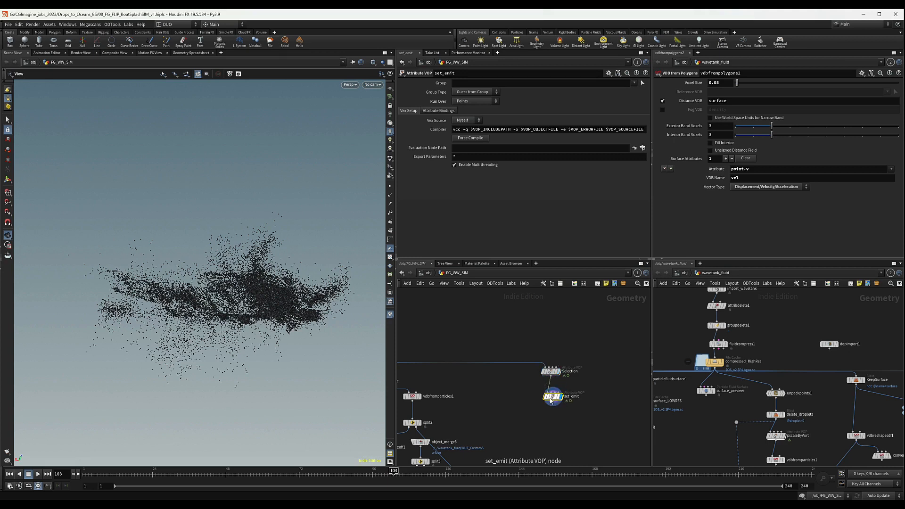
Enter the set_emit network, space out its output node and add a Length node beside the geometry globals.
{"action": "double_click", "coordinate": [551, 399]}
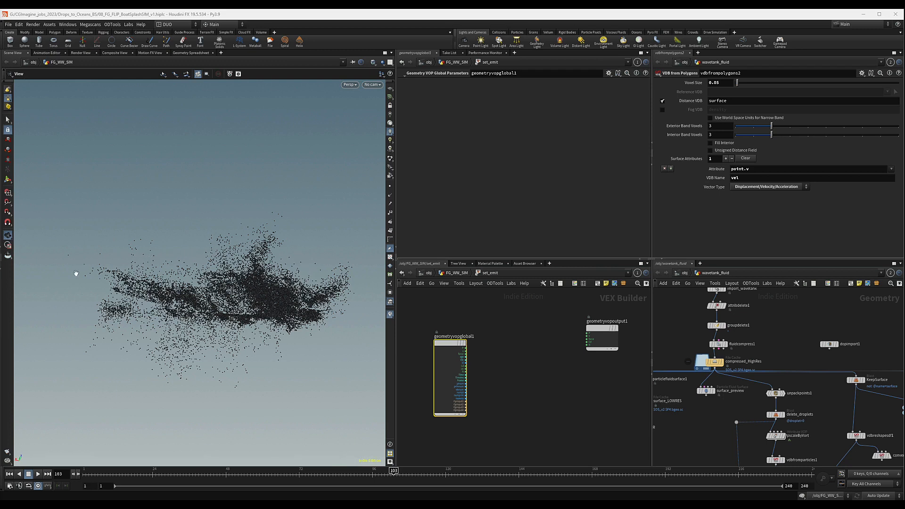
{"action": "mouse_move", "coordinate": [539, 357]}
{"action": "middle_mouse_down"}
{"action": "mouse_move", "coordinate": [513, 366]}
{"action": "mouse_move", "coordinate": [537, 366]}
{"action": "middle_mouse_up"}
{"action": "left_click_drag", "start_coordinate": [594, 340], "coordinate": [616, 350]}
{"action": "middle_click_drag", "start_coordinate": [560, 355], "coordinate": [558, 355]}
{"action": "scroll", "coordinate": [542, 356], "scroll_direction": "down", "scroll_amount": 2}
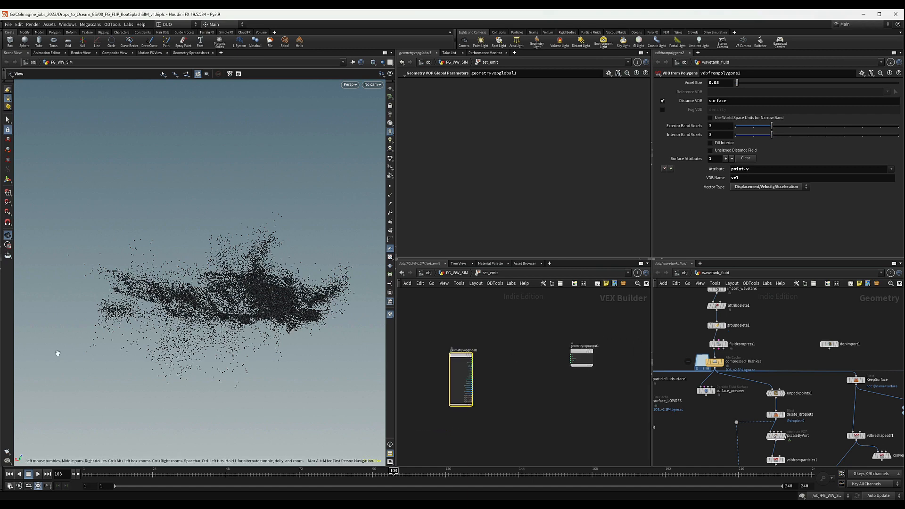
{"action": "key", "text": "Tab"}
{"action": "type", "text": "leng"}
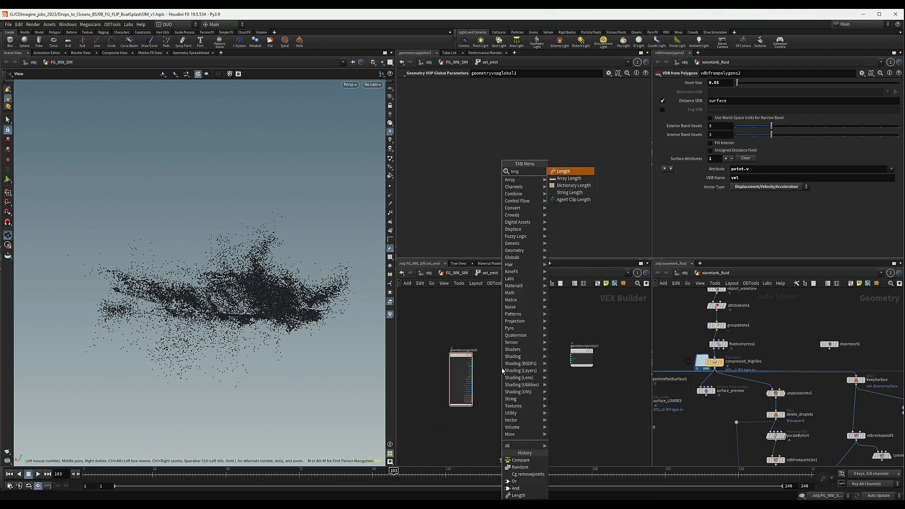
{"action": "key", "text": "Return"}
{"action": "left_click", "coordinate": [495, 359]}
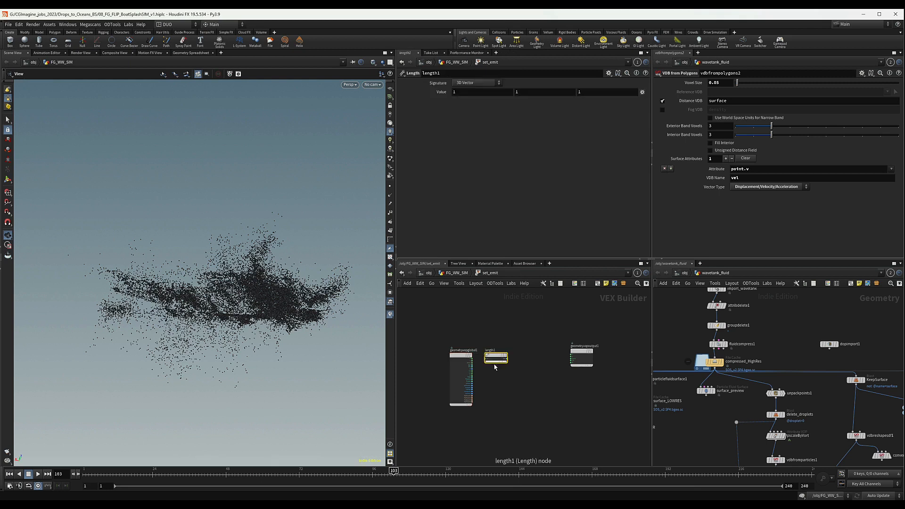
Position the Length node and connect the global velocity v to its vector input.
{"action": "scroll", "coordinate": [496, 354], "scroll_direction": "up", "scroll_amount": 2}
{"action": "left_click_drag", "start_coordinate": [496, 354], "coordinate": [505, 358]}
{"action": "scroll", "coordinate": [481, 360], "scroll_direction": "up", "scroll_amount": 2}
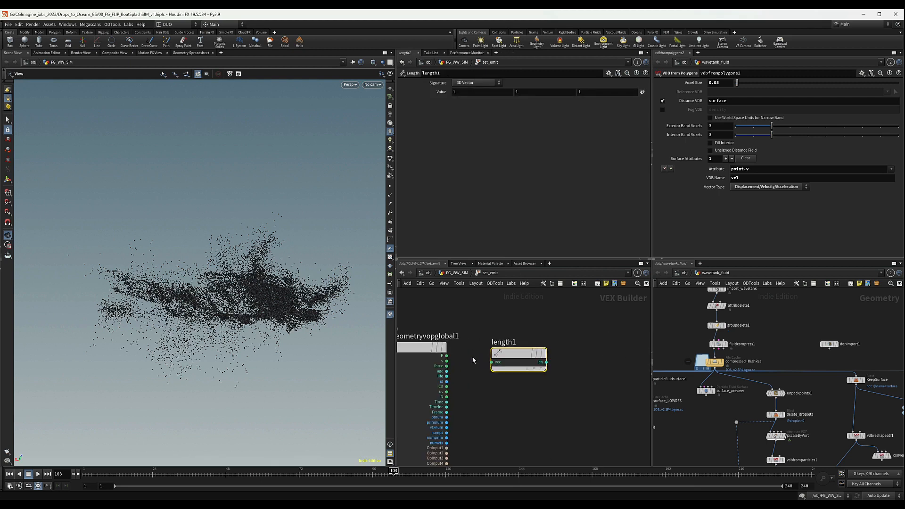
{"action": "left_click_drag", "start_coordinate": [447, 361], "coordinate": [492, 362]}
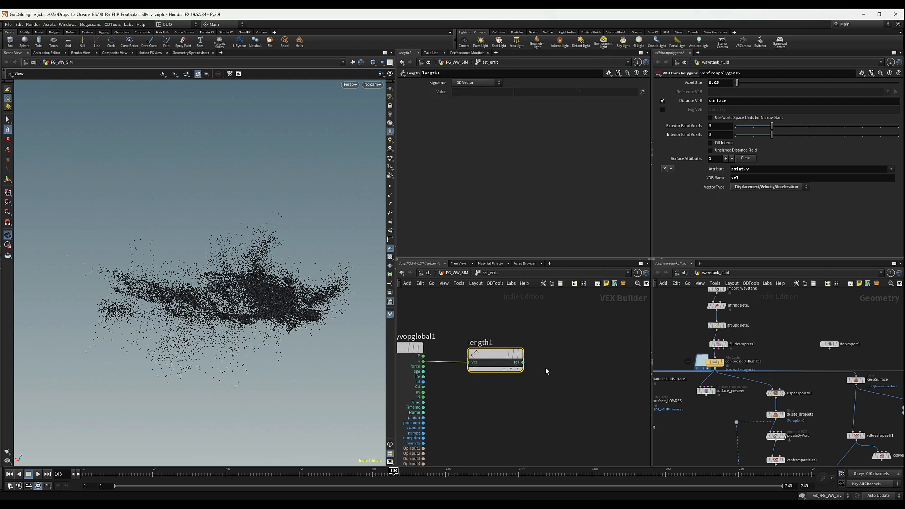
Add a Fit Range node after the Length node.
{"action": "key", "text": "Tab"}
{"action": "type", "text": "fit"}
{"action": "key", "text": "Return"}
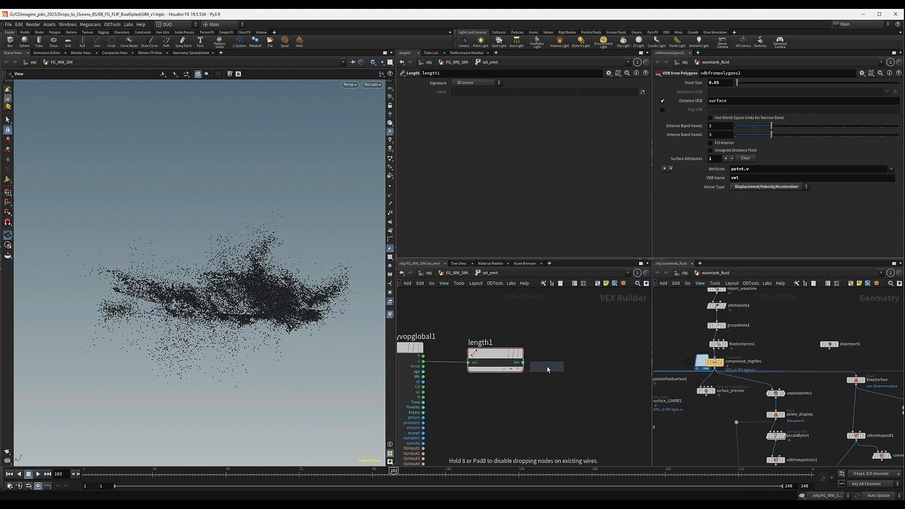
{"action": "left_click", "coordinate": [585, 360]}
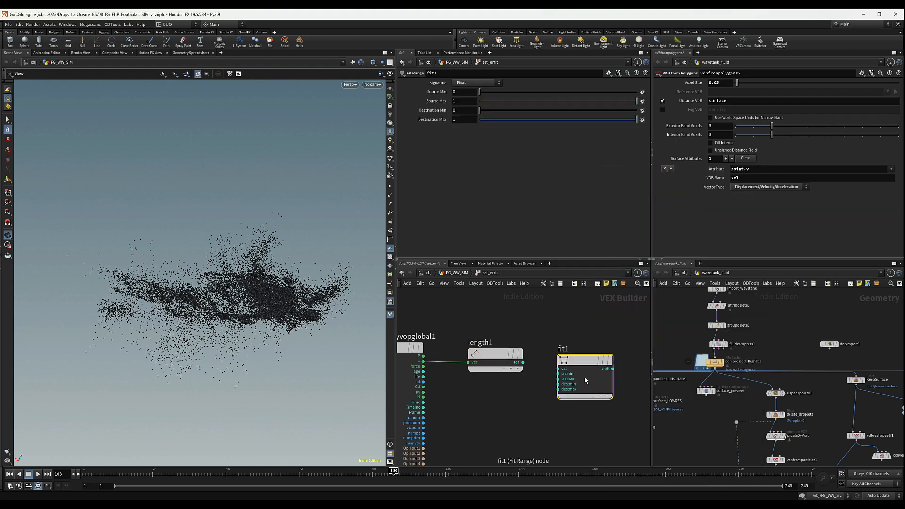
{"action": "left_click_drag", "start_coordinate": [584, 358], "coordinate": [582, 356]}
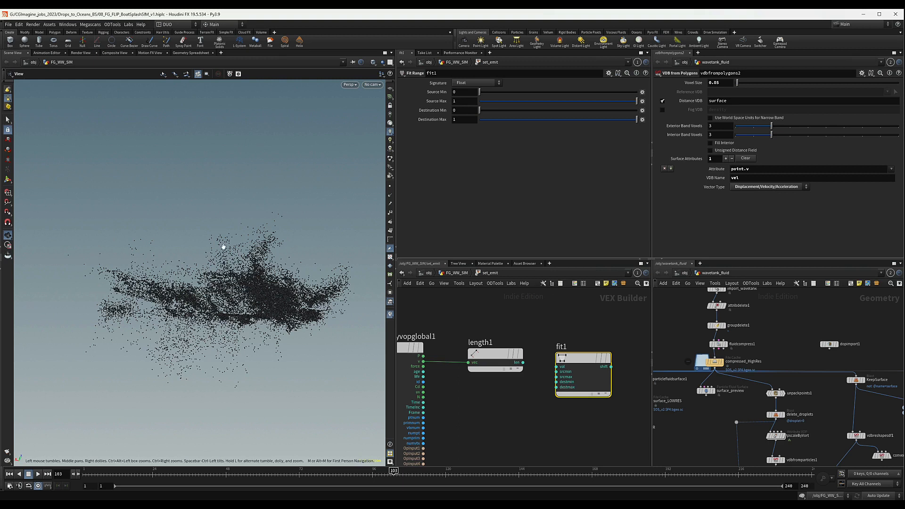
Connect the Length output to the Fit Range node's val input.
{"action": "middle_click_drag", "start_coordinate": [584, 378], "coordinate": [546, 372]}
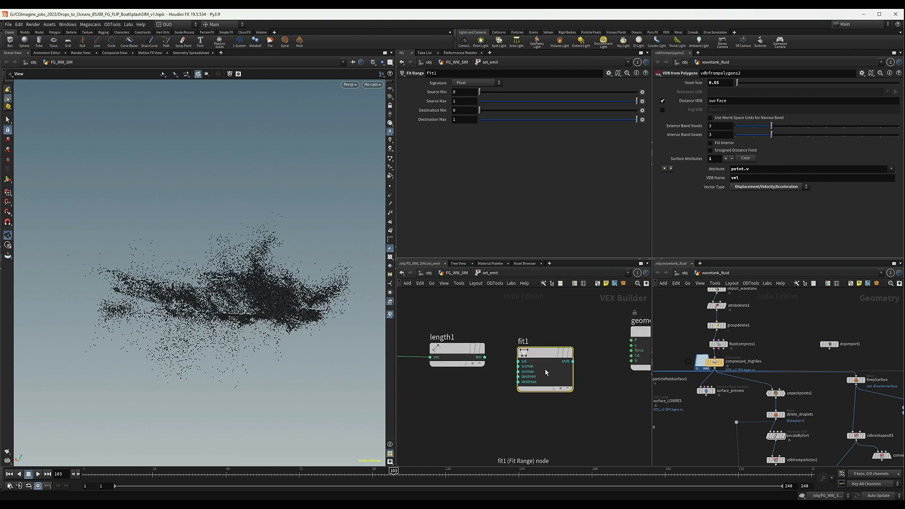
{"action": "scroll", "coordinate": [546, 373], "scroll_direction": "down", "scroll_amount": 5}
{"action": "scroll", "coordinate": [584, 376], "scroll_direction": "down", "scroll_amount": 4}
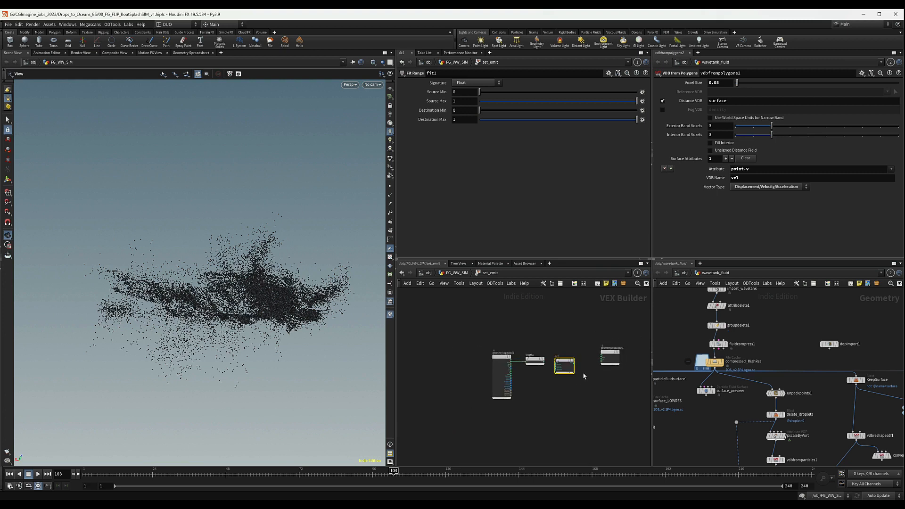
{"action": "scroll", "coordinate": [584, 376], "scroll_direction": "up", "scroll_amount": 5}
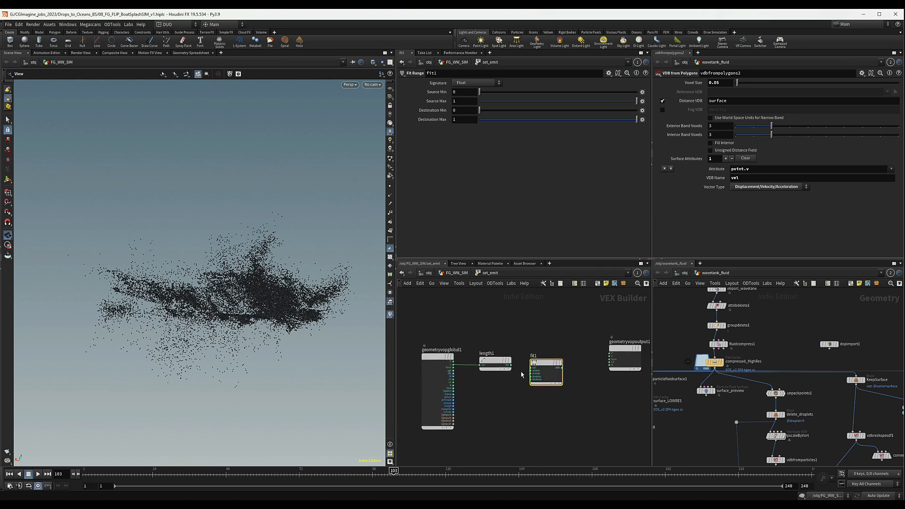
{"action": "left_click_drag", "start_coordinate": [510, 364], "coordinate": [532, 368]}
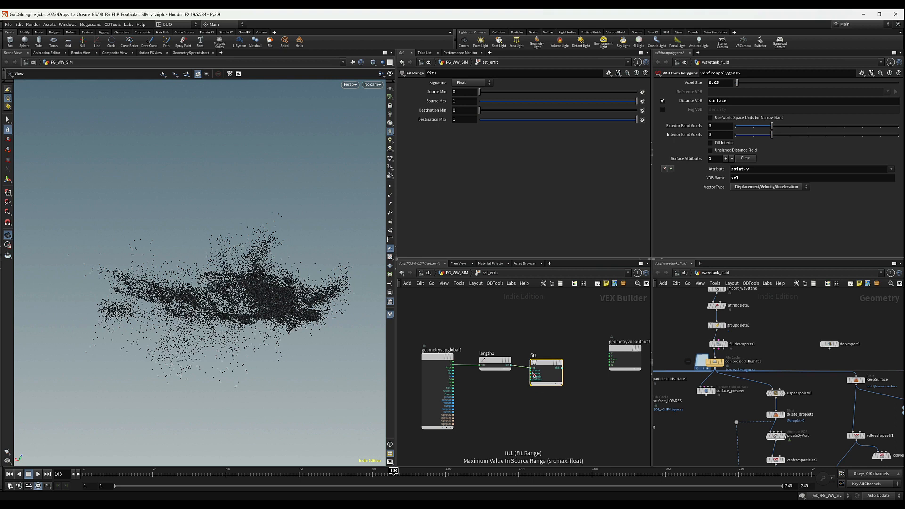
Copy the Compare to Float parameter of the first Compare node inside the Selection network.
{"action": "key", "text": "u"}
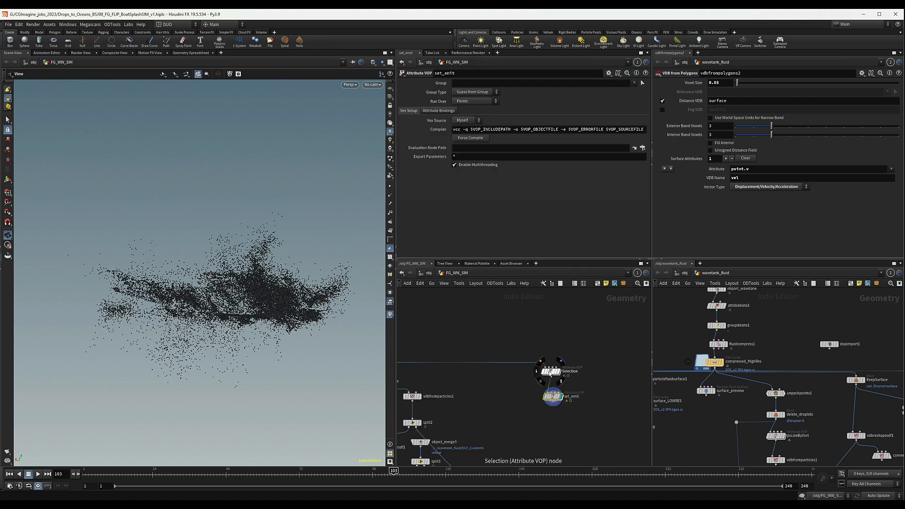
{"action": "double_click", "coordinate": [549, 372]}
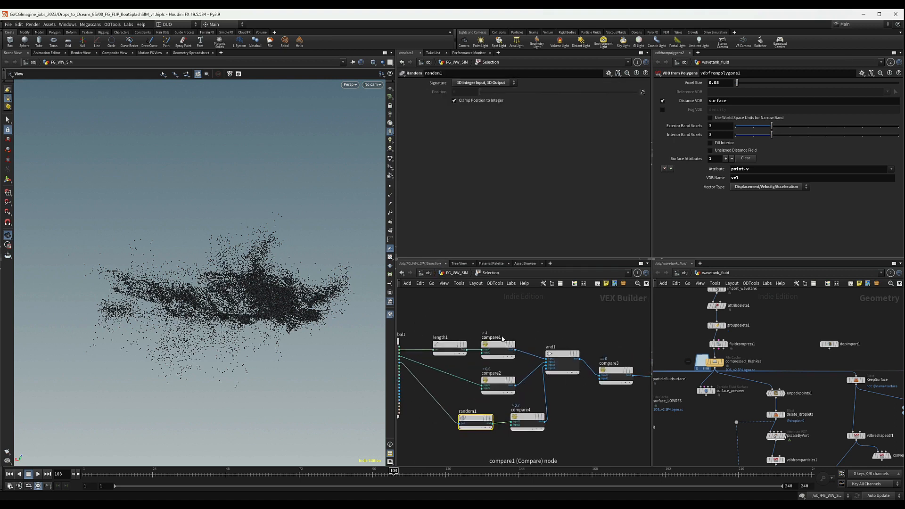
{"action": "left_click", "coordinate": [500, 343]}
{"action": "right_click", "coordinate": [438, 92]}
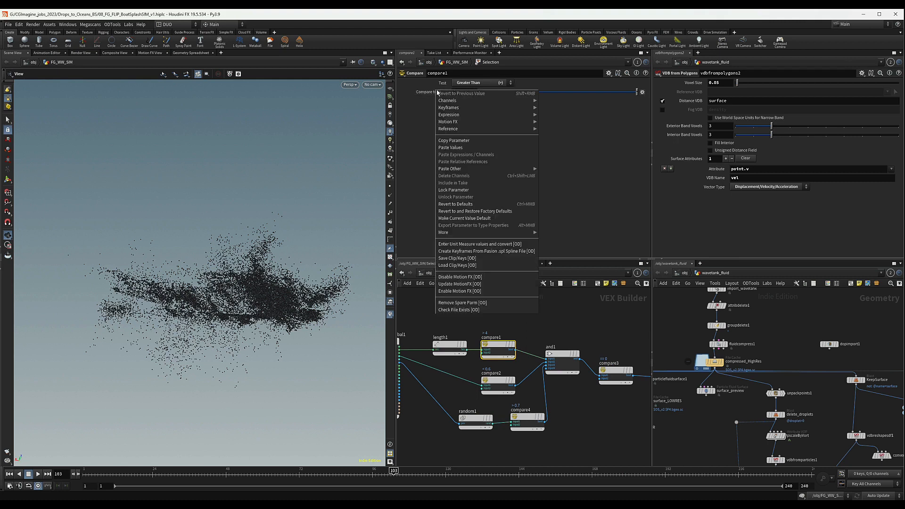
{"action": "left_click", "coordinate": [454, 140]}
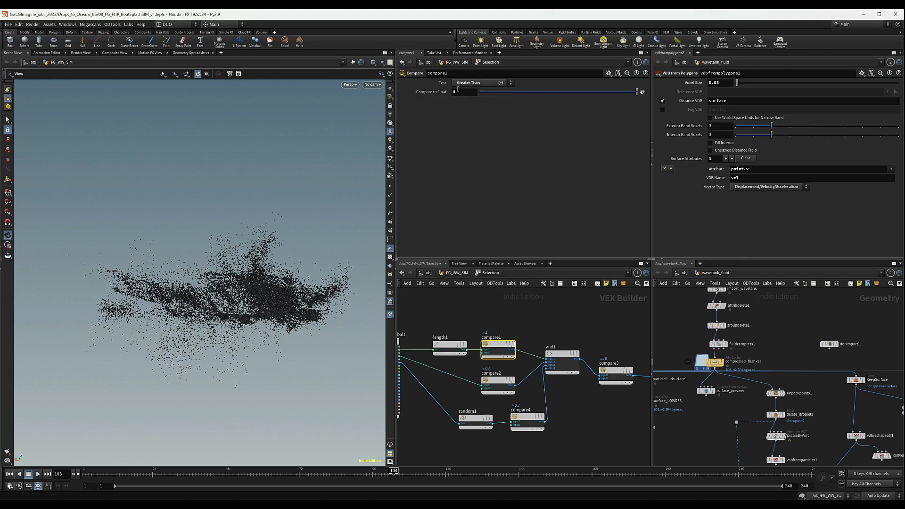
In set_emit's Fit Range node, paste the copied parameter as a relative reference into Source Min and set Source Max to 7.
{"action": "left_click", "coordinate": [451, 272]}
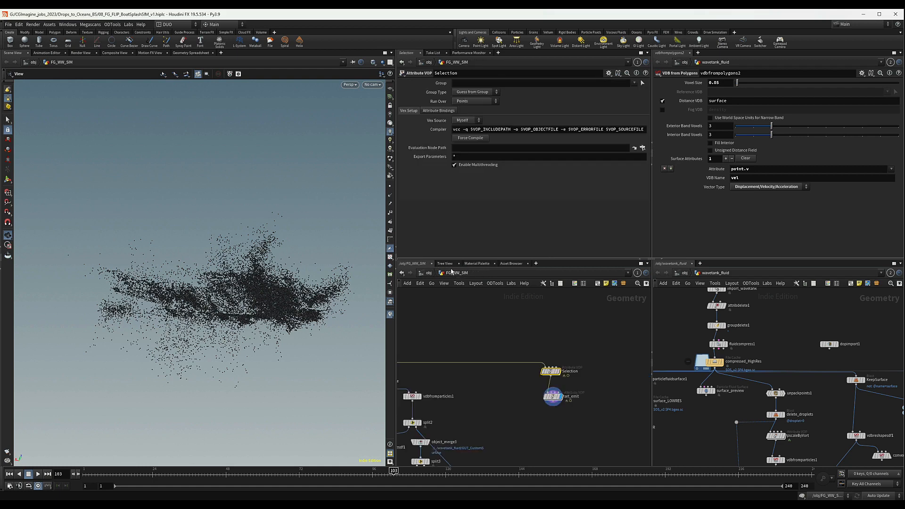
{"action": "double_click", "coordinate": [552, 395]}
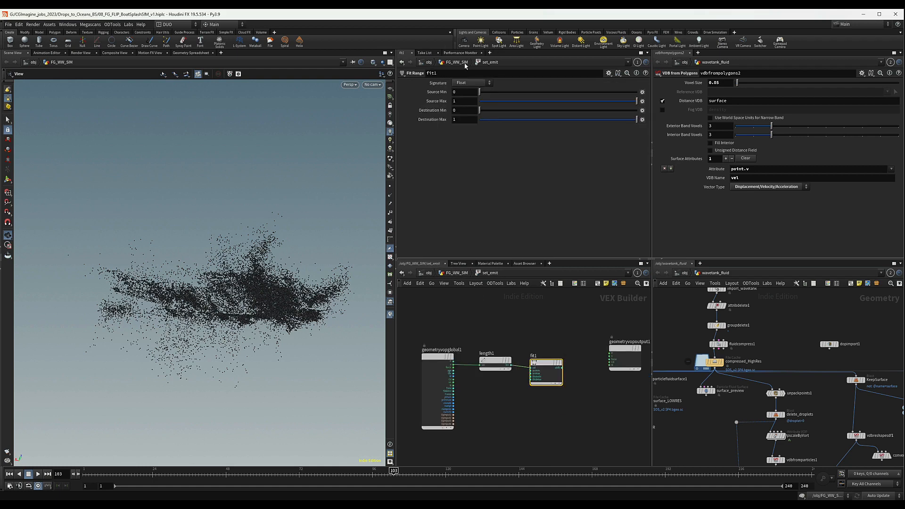
{"action": "right_click", "coordinate": [444, 95]}
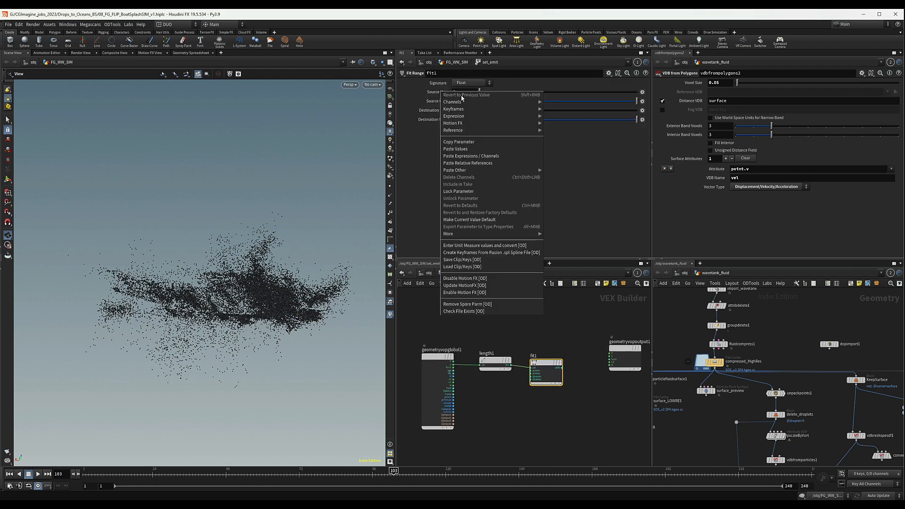
{"action": "left_click", "coordinate": [470, 163]}
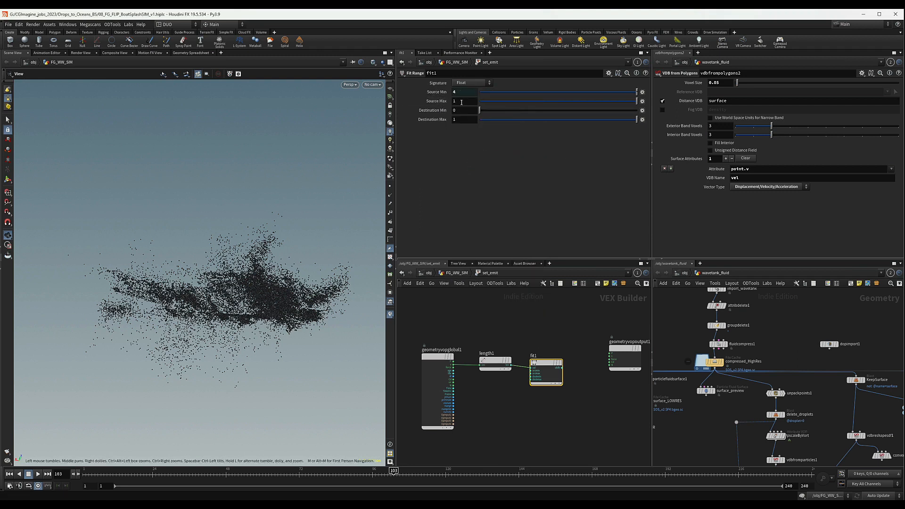
{"action": "left_click_drag", "start_coordinate": [461, 102], "coordinate": [395, 104]}
{"action": "key", "text": "Return"}
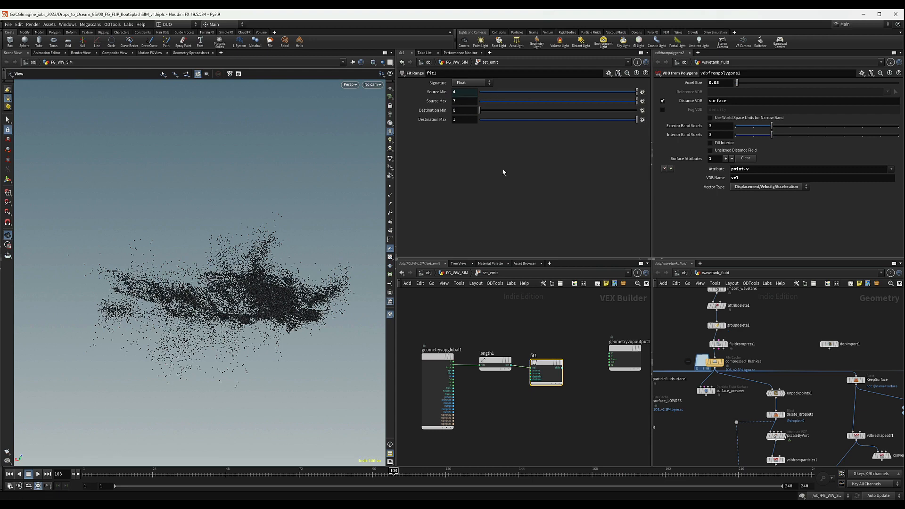
Connect the Fit Range output to Cd on the geometry output and examine the velocity shading on the particles.
{"action": "left_click_drag", "start_coordinate": [562, 367], "coordinate": [610, 363]}
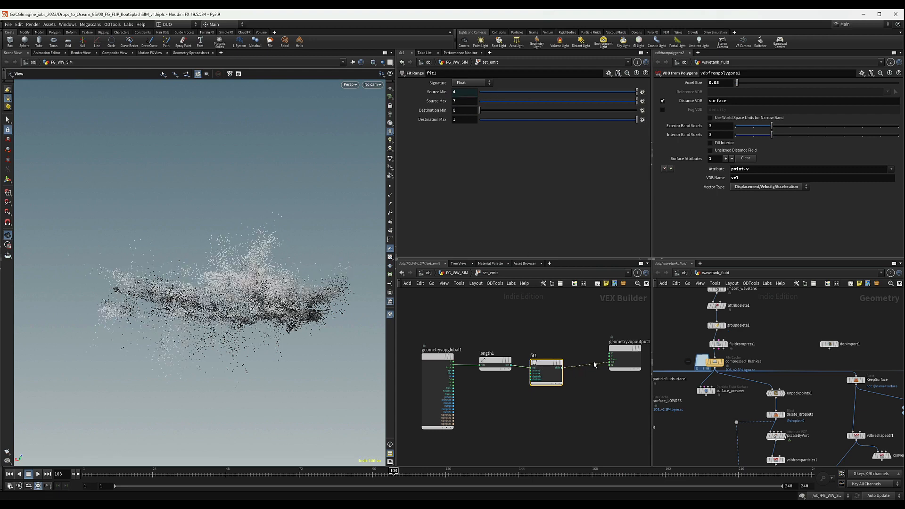
{"action": "left_click_drag", "start_coordinate": [287, 304], "coordinate": [294, 305]}
{"action": "right_click_drag", "start_coordinate": [294, 305], "coordinate": [307, 306]}
{"action": "left_click_drag", "start_coordinate": [308, 305], "coordinate": [324, 253]}
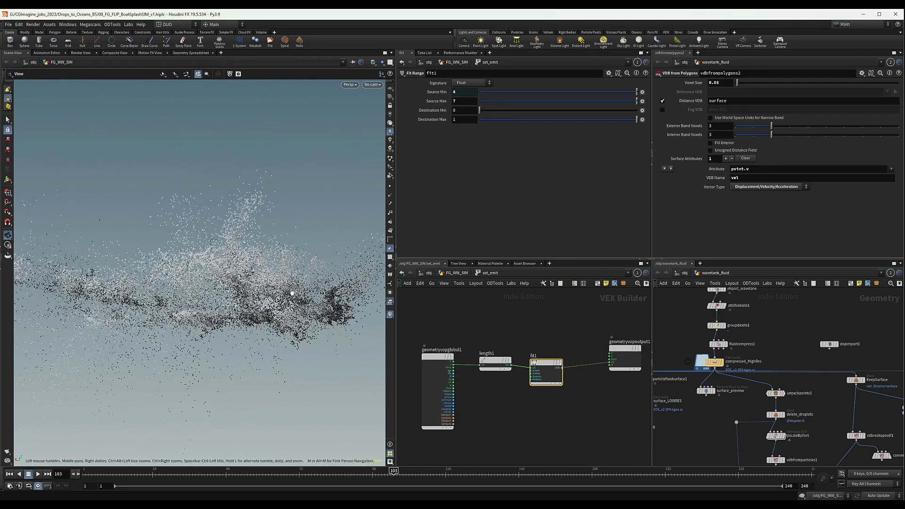
{"action": "left_click_drag", "start_coordinate": [254, 313], "coordinate": [217, 295]}
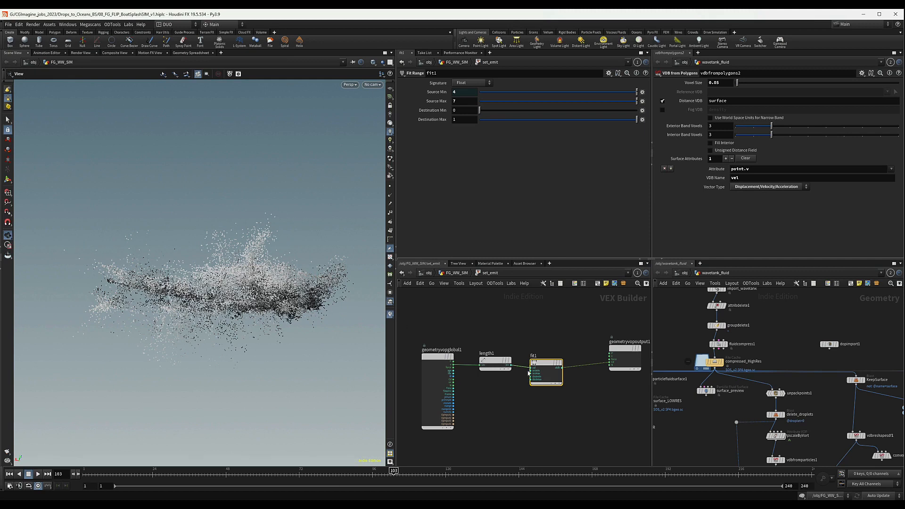
{"action": "scroll", "coordinate": [535, 397], "scroll_direction": "down", "scroll_amount": 2}
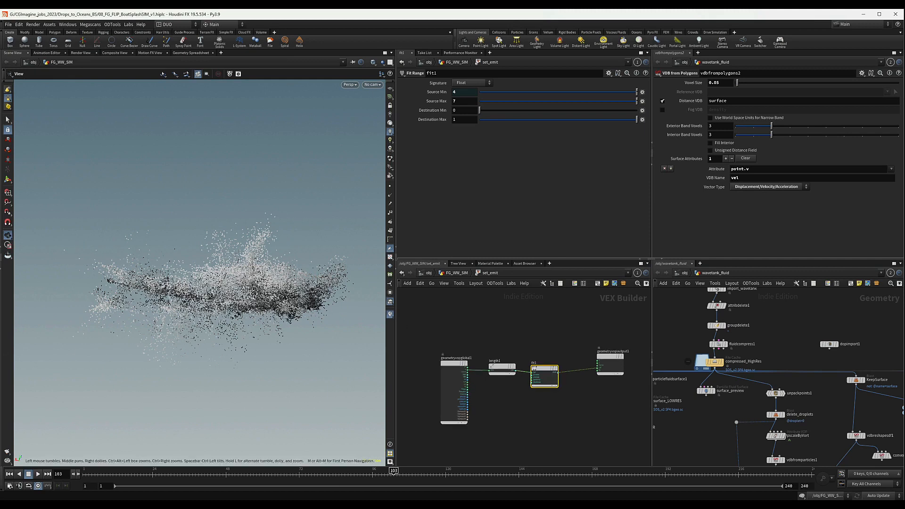
Add a second Fit Range node to the set_emit network and connect the global age output to its val input.
{"action": "middle_click_drag", "start_coordinate": [560, 418], "coordinate": [536, 397]}
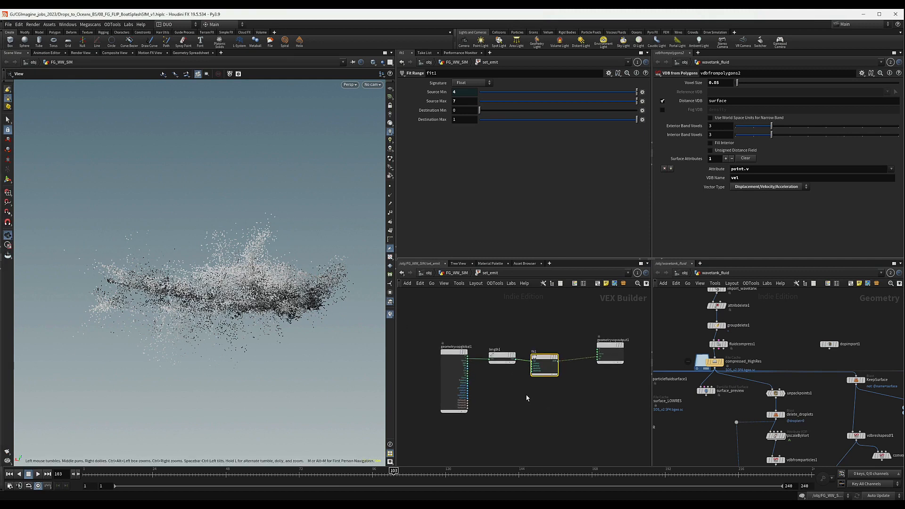
{"action": "scroll", "coordinate": [527, 398], "scroll_direction": "up", "scroll_amount": 1}
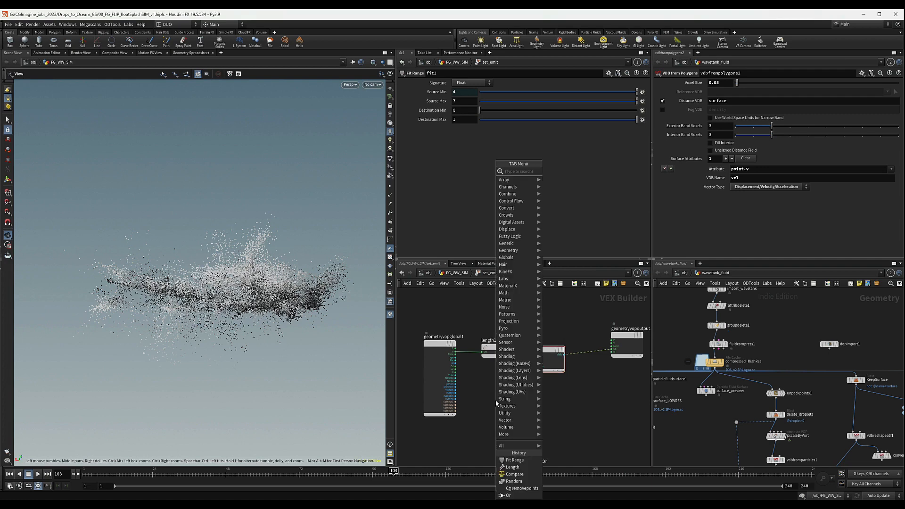
{"action": "key", "text": "Tab"}
{"action": "type", "text": "fit"}
{"action": "key", "text": "Return"}
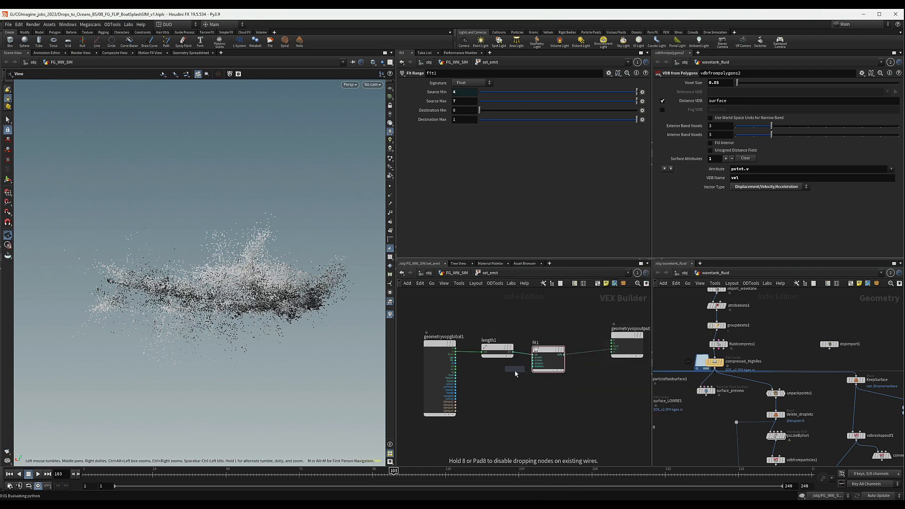
{"action": "left_click", "coordinate": [508, 382]}
{"action": "scroll", "coordinate": [485, 370], "scroll_direction": "up", "scroll_amount": 2}
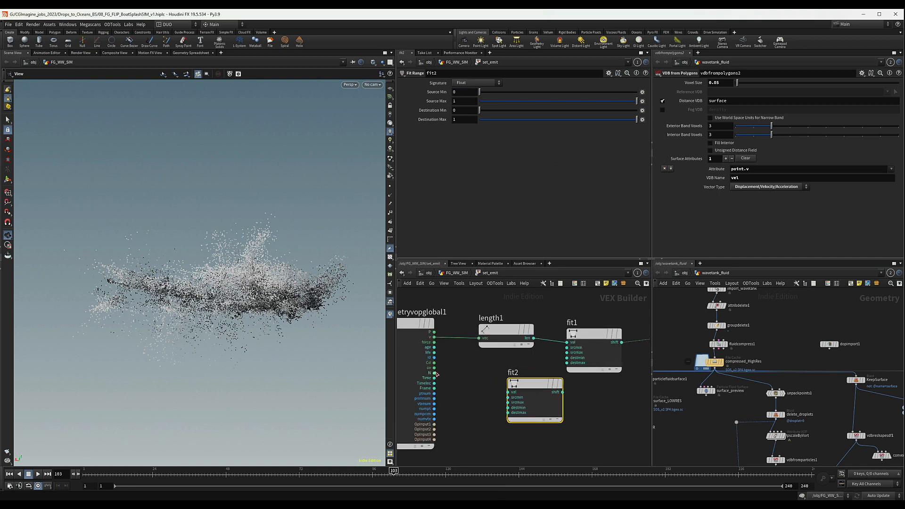
{"action": "left_click_drag", "start_coordinate": [434, 347], "coordinate": [503, 384]}
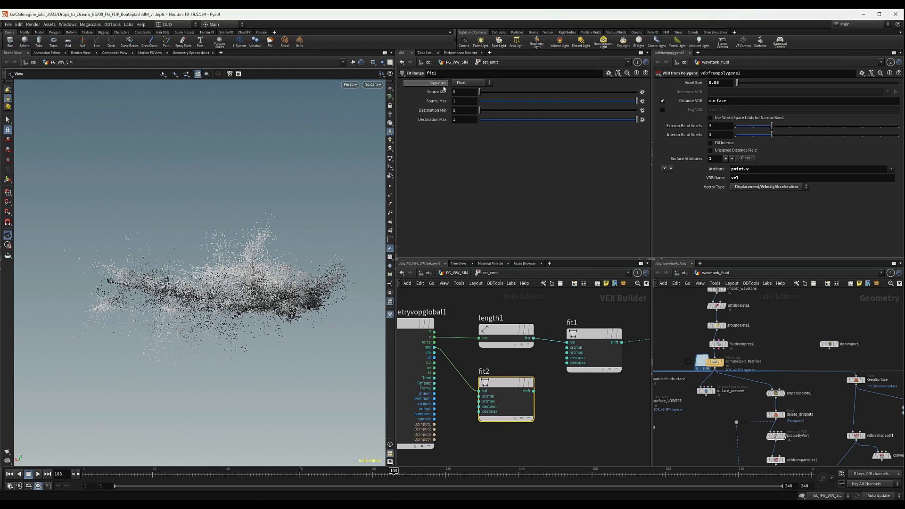
Copy the Compare to Float parameter of the age Compare node (compare2) inside the Selection network.
{"action": "left_click", "coordinate": [455, 274]}
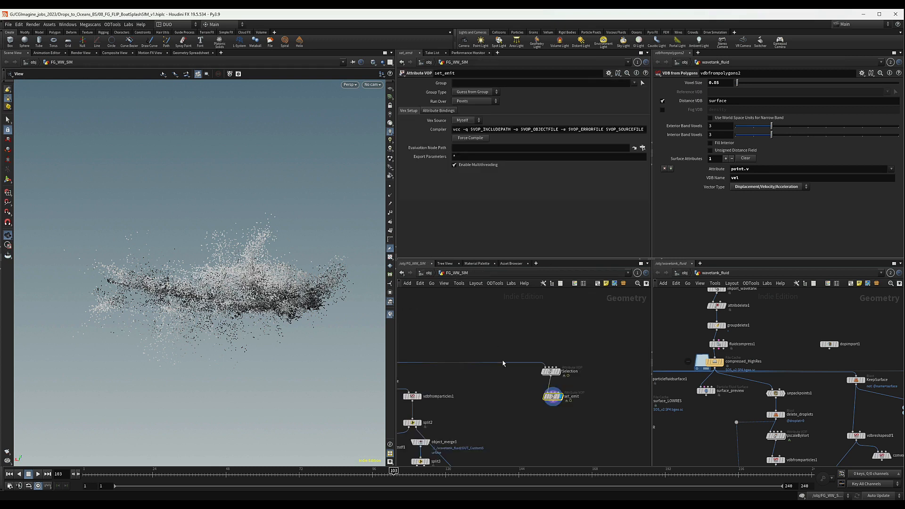
{"action": "middle_click_drag", "start_coordinate": [509, 395], "coordinate": [518, 386]}
{"action": "double_click", "coordinate": [559, 367]}
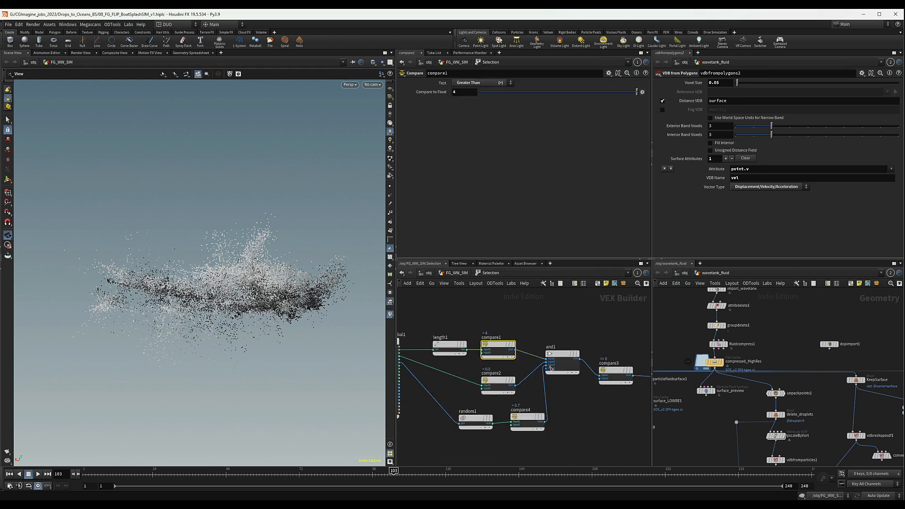
{"action": "left_click", "coordinate": [488, 386]}
{"action": "right_click", "coordinate": [431, 93]}
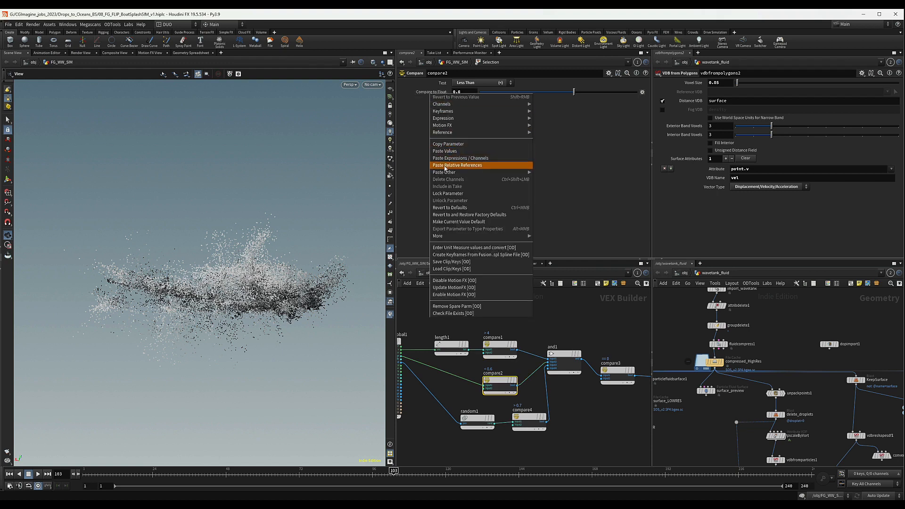
{"action": "left_click", "coordinate": [451, 145]}
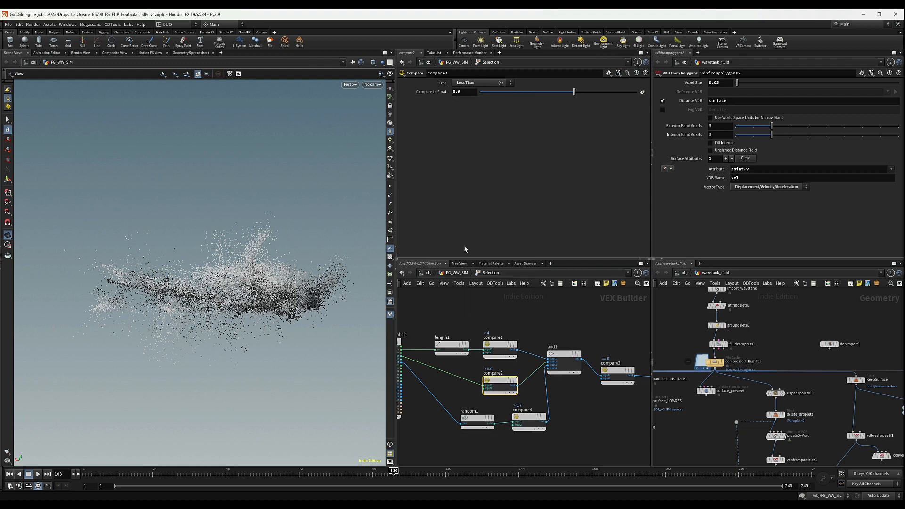
Back in set_emit, paste the copied parameter as a relative reference into Source Max of the second Fit Range node.
{"action": "left_click", "coordinate": [457, 272]}
{"action": "left_click", "coordinate": [560, 391]}
{"action": "double_click", "coordinate": [561, 393]}
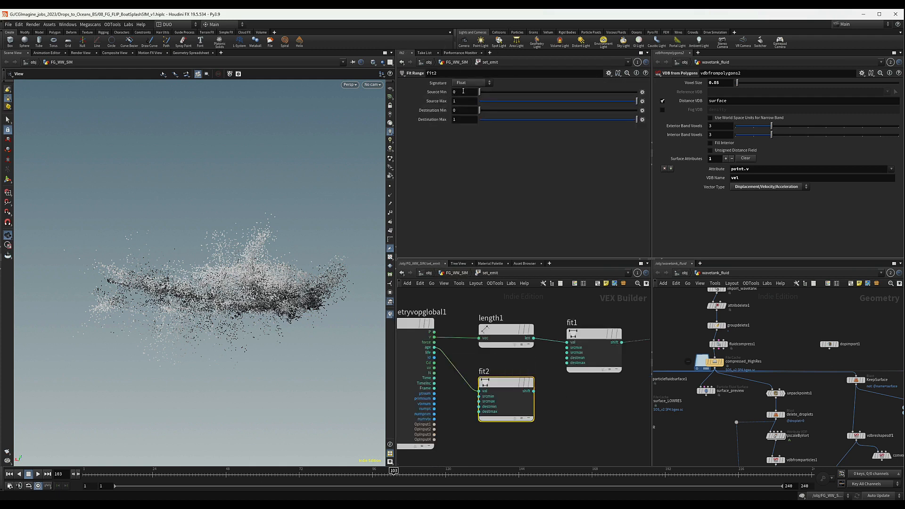
{"action": "right_click", "coordinate": [432, 101]}
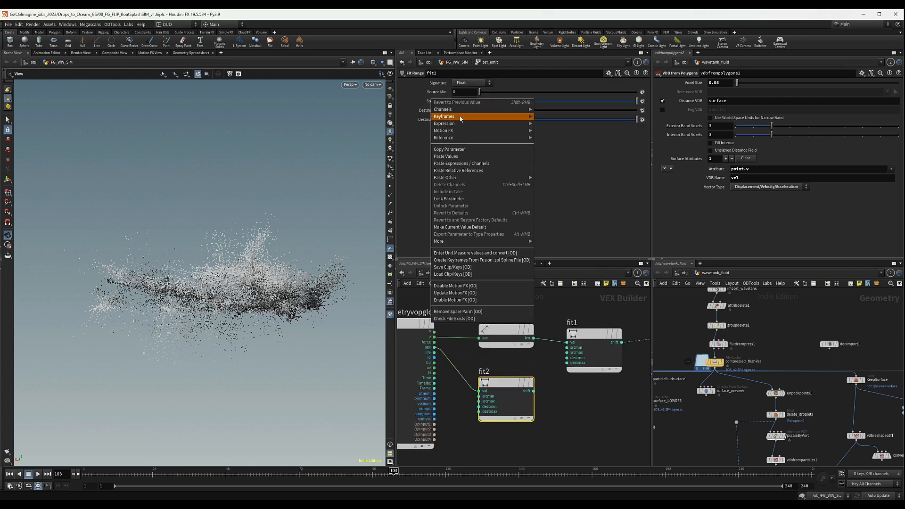
{"action": "left_click", "coordinate": [455, 171]}
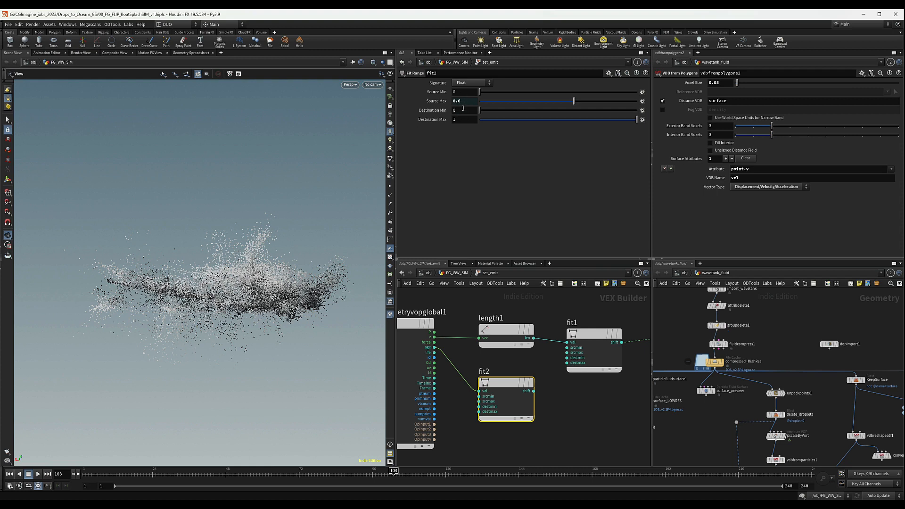
Invert the age Fit Range output by setting Destination Max to 0.1 and Destination Min to 1.
{"action": "double_click", "coordinate": [464, 120]}
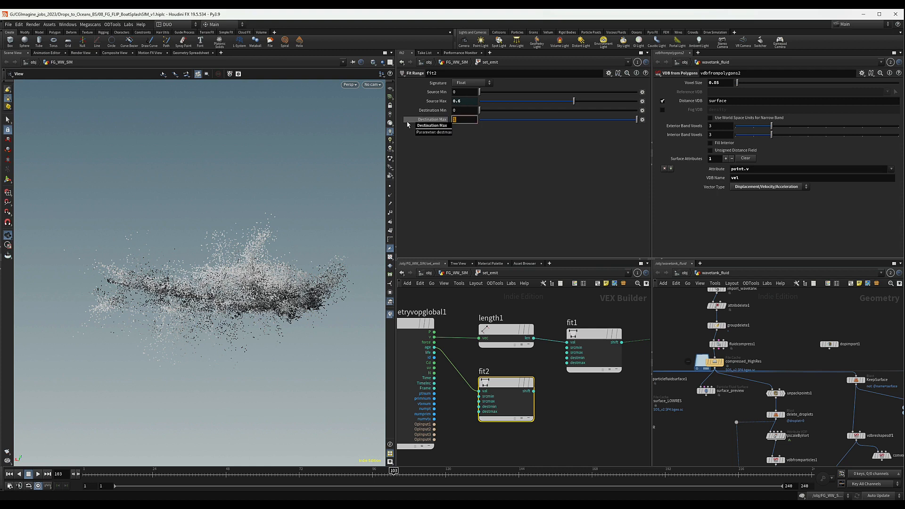
{"action": "type", "text": "0.1"}
{"action": "key", "text": "Return"}
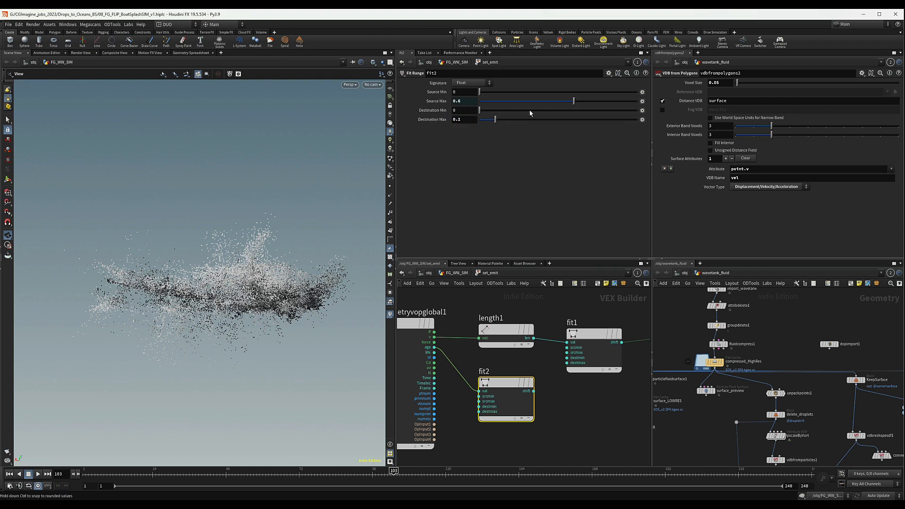
{"action": "double_click", "coordinate": [465, 111]}
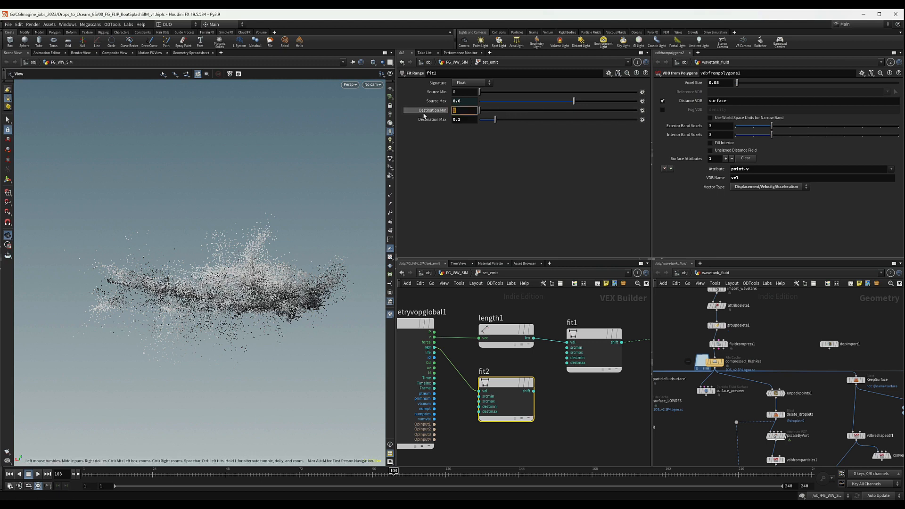
{"action": "type", "text": "1"}
{"action": "key", "text": "Return"}
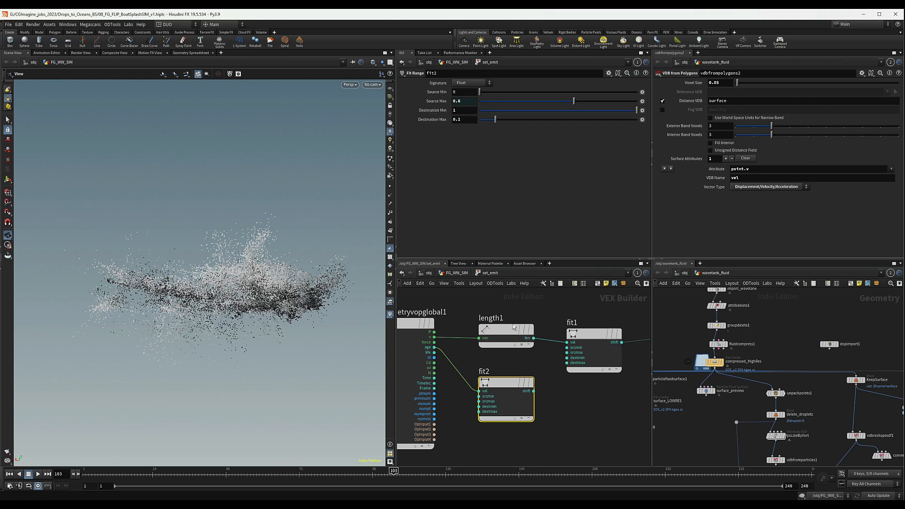
Add a Multiply node, feed it both Fit Range outputs, and connect its product to Cd on the geometry output.
{"action": "scroll", "coordinate": [570, 392], "scroll_direction": "down", "scroll_amount": 5}
{"action": "middle_click_drag", "start_coordinate": [534, 401], "coordinate": [501, 408]}
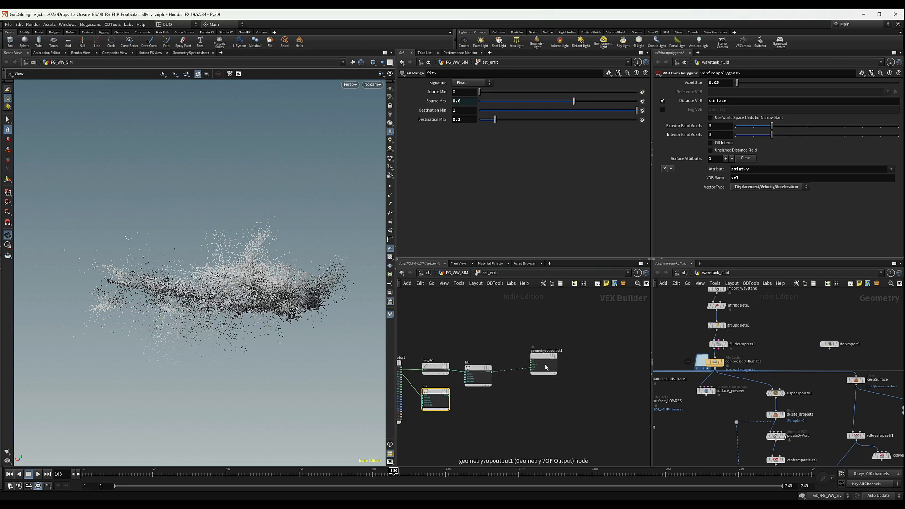
{"action": "left_click_drag", "start_coordinate": [546, 366], "coordinate": [567, 366]}
{"action": "key", "text": "Tab"}
{"action": "type", "text": "mult"}
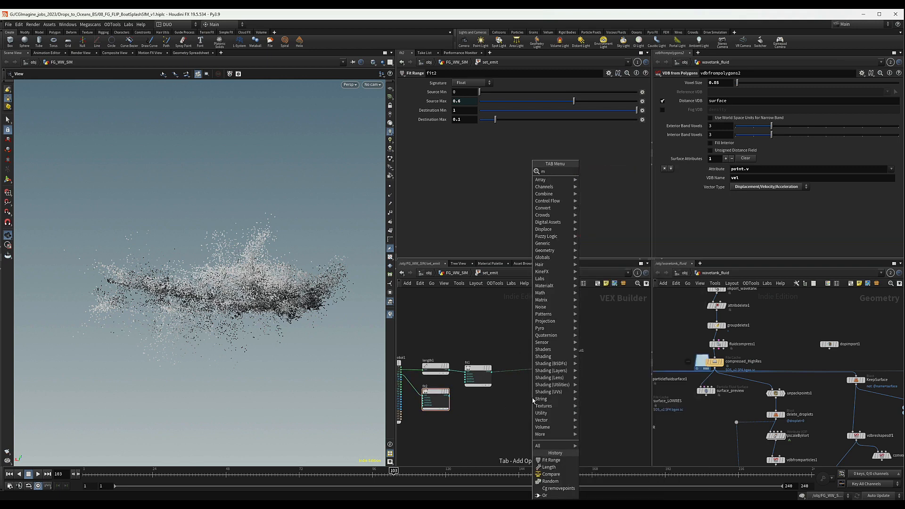
{"action": "key", "text": "Return"}
{"action": "left_click", "coordinate": [532, 400]}
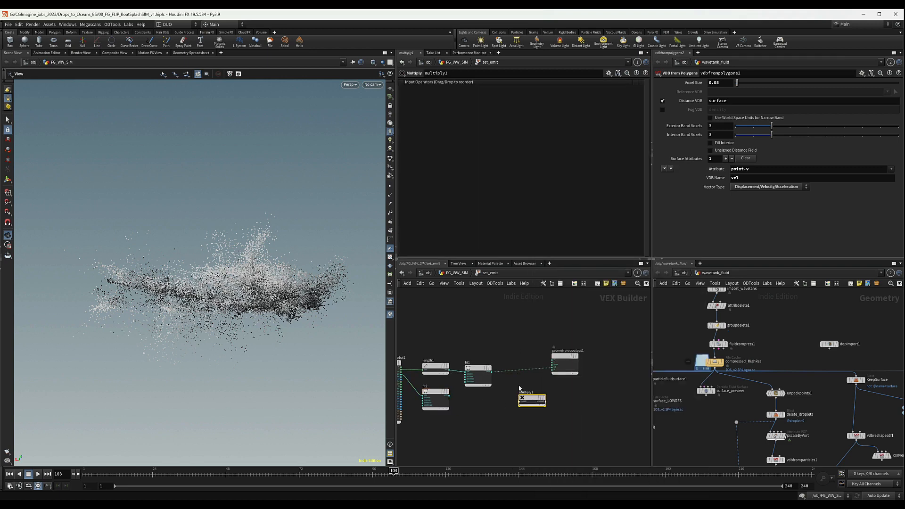
{"action": "left_click_drag", "start_coordinate": [491, 372], "coordinate": [519, 401]}
{"action": "left_click_drag", "start_coordinate": [449, 395], "coordinate": [557, 375]}
Inspect the combined velocity and age shading around the splash and automatically lay out the VOP nodes.
{"action": "left_click_drag", "start_coordinate": [283, 269], "coordinate": [277, 287]}
{"action": "right_click_drag", "start_coordinate": [277, 287], "coordinate": [364, 267]}
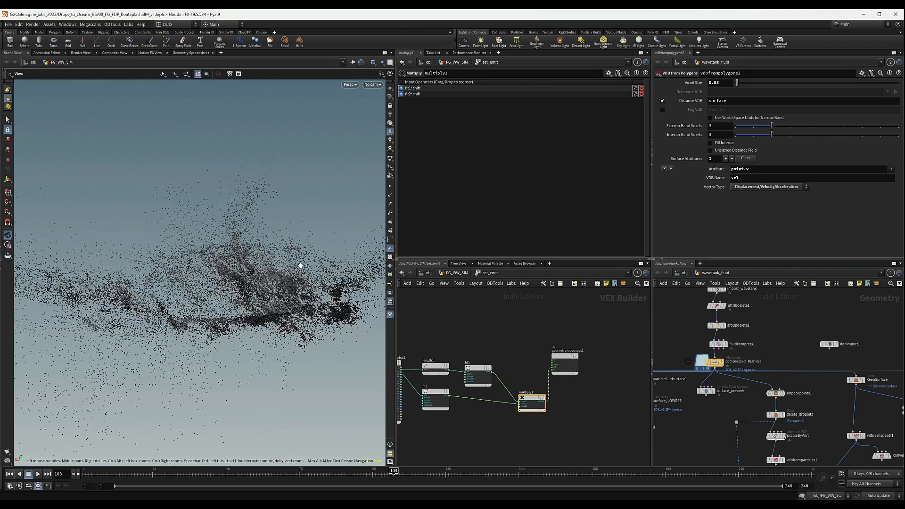
{"action": "left_click_drag", "start_coordinate": [300, 265], "coordinate": [285, 238]}
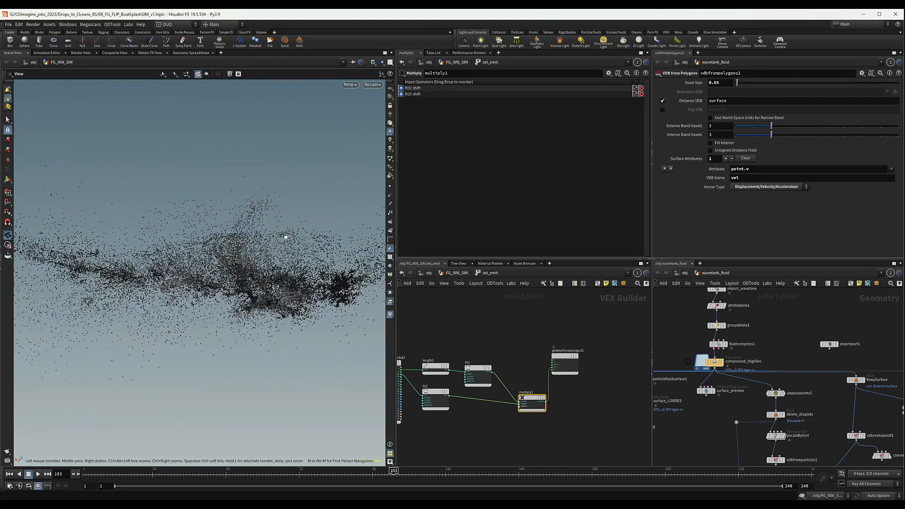
{"action": "key", "text": "l"}
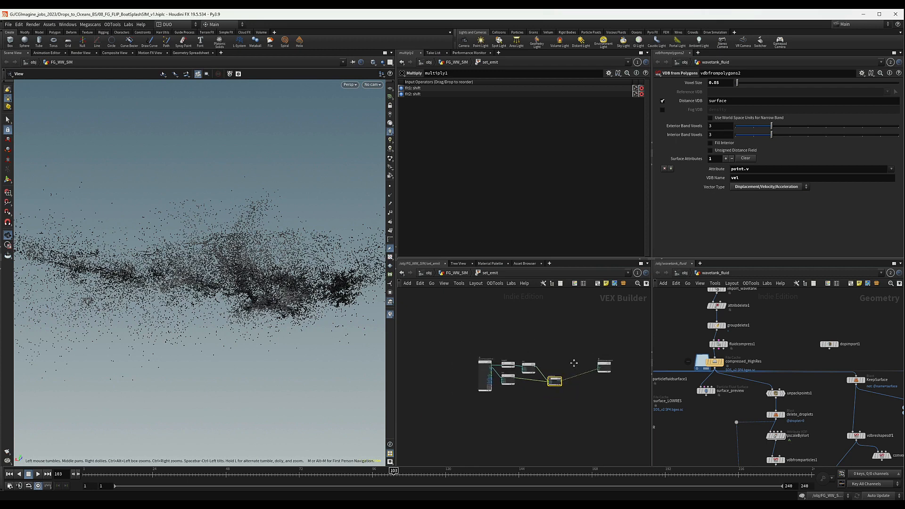
{"action": "scroll", "coordinate": [558, 399], "scroll_direction": "up", "scroll_amount": 3}
{"action": "middle_click_drag", "start_coordinate": [466, 400], "coordinate": [486, 403]}
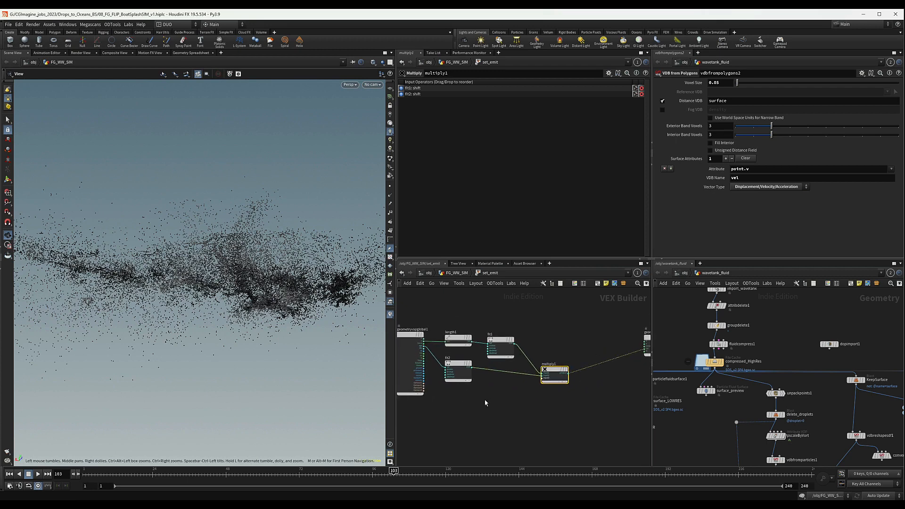
Select the age Fit Range node and examine the particle shading from several angles at frame 119.
{"action": "left_click", "coordinate": [458, 370]}
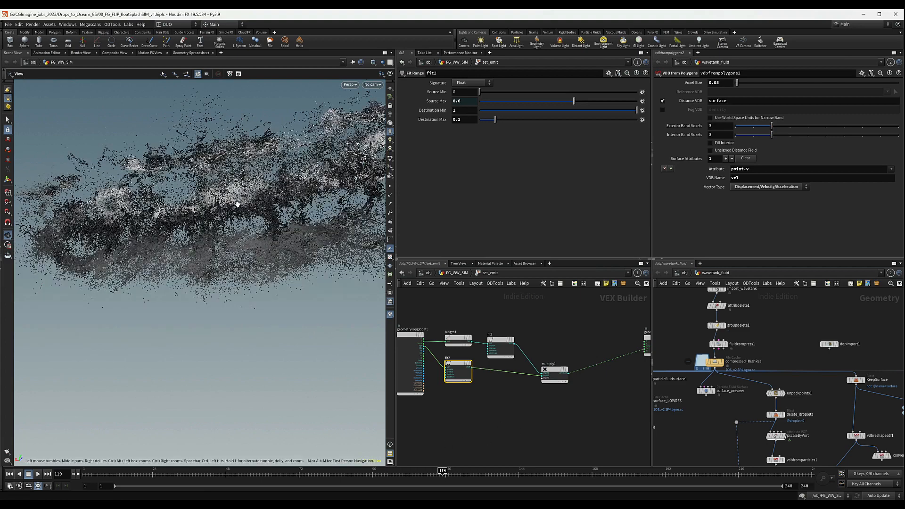
{"action": "left_click_drag", "start_coordinate": [99, 233], "coordinate": [272, 209]}
{"action": "right_click_drag", "start_coordinate": [272, 208], "coordinate": [394, 181]}
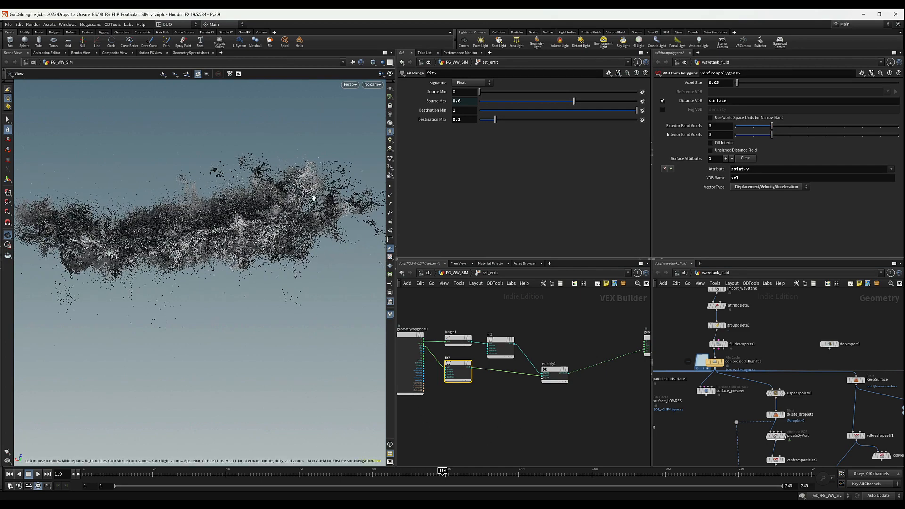
{"action": "mouse_move", "coordinate": [230, 231]}
{"action": "left_mouse_down"}
{"action": "mouse_move", "coordinate": [222, 223]}
{"action": "mouse_move", "coordinate": [269, 242]}
{"action": "mouse_move", "coordinate": [276, 235]}
{"action": "mouse_move", "coordinate": [239, 217]}
{"action": "mouse_move", "coordinate": [227, 221]}
{"action": "left_mouse_up"}
{"action": "scroll", "coordinate": [239, 217], "scroll_direction": "down", "scroll_amount": 5}
Make room before the geometry output, add a third Fit Range node, and connect the Multiply product to its val input.
{"action": "middle_click_drag", "start_coordinate": [555, 344], "coordinate": [527, 330]}
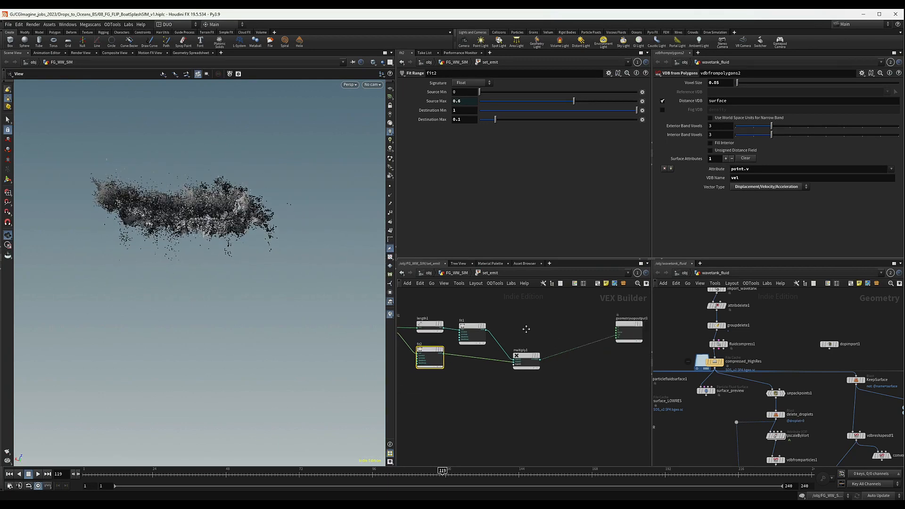
{"action": "scroll", "coordinate": [533, 338], "scroll_direction": "down", "scroll_amount": 2}
{"action": "middle_click_drag", "start_coordinate": [581, 368], "coordinate": [546, 377]}
{"action": "left_click_drag", "start_coordinate": [566, 343], "coordinate": [586, 339]}
{"action": "left_click_drag", "start_coordinate": [486, 358], "coordinate": [482, 351]}
{"action": "middle_click_drag", "start_coordinate": [526, 367], "coordinate": [516, 366]}
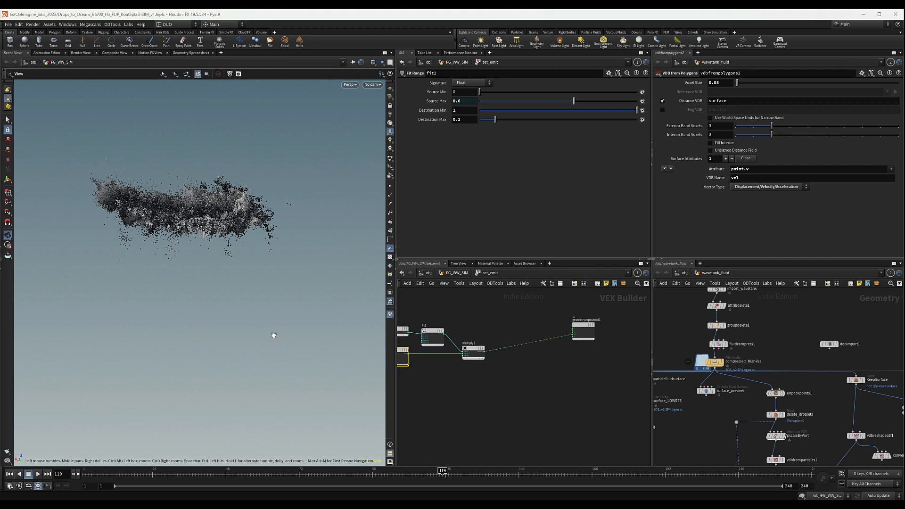
{"action": "key", "text": "Tab"}
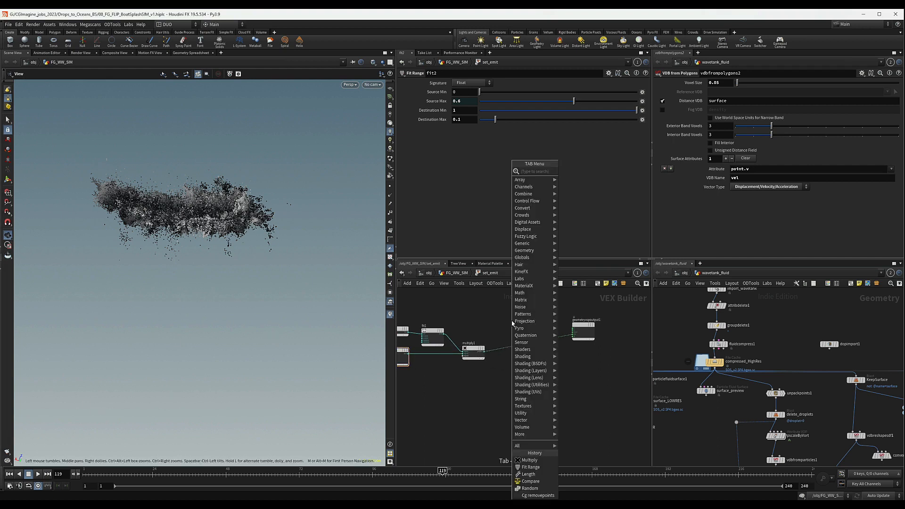
{"action": "type", "text": "bind"}
{"action": "key", "text": "Return"}
{"action": "left_click", "coordinate": [515, 317]}
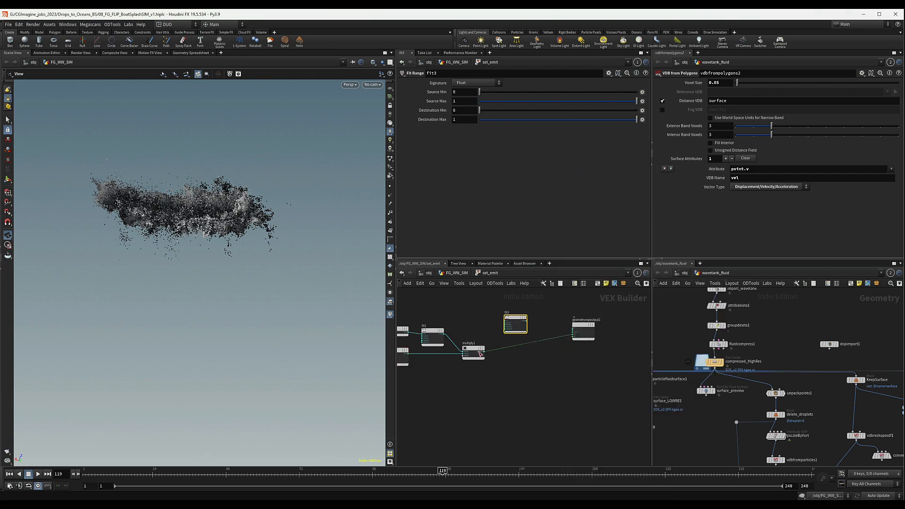
{"action": "left_click_drag", "start_coordinate": [483, 351], "coordinate": [505, 320]}
Set the third Fit Range node's Destination Min to 0.008 and Destination Max to 0.015.
{"action": "left_click", "coordinate": [468, 108]}
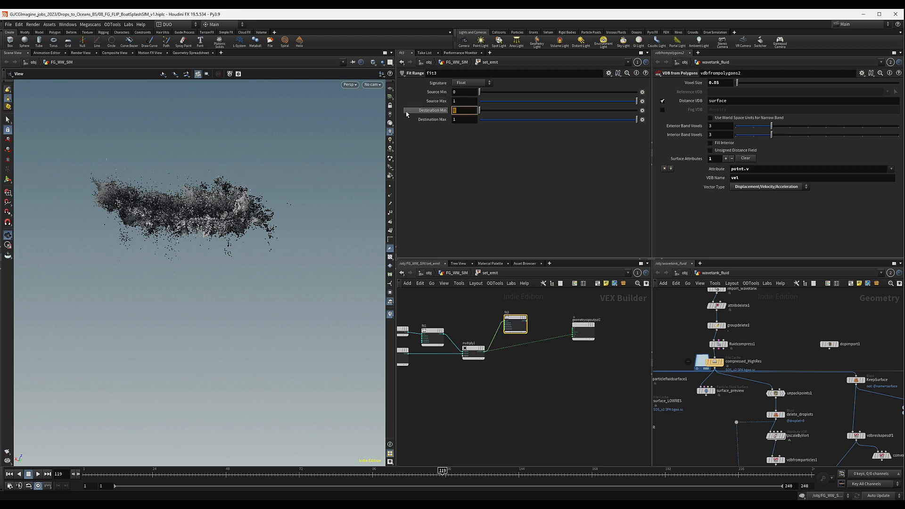
{"action": "type", "text": "0.008"}
{"action": "key", "text": "Tab"}
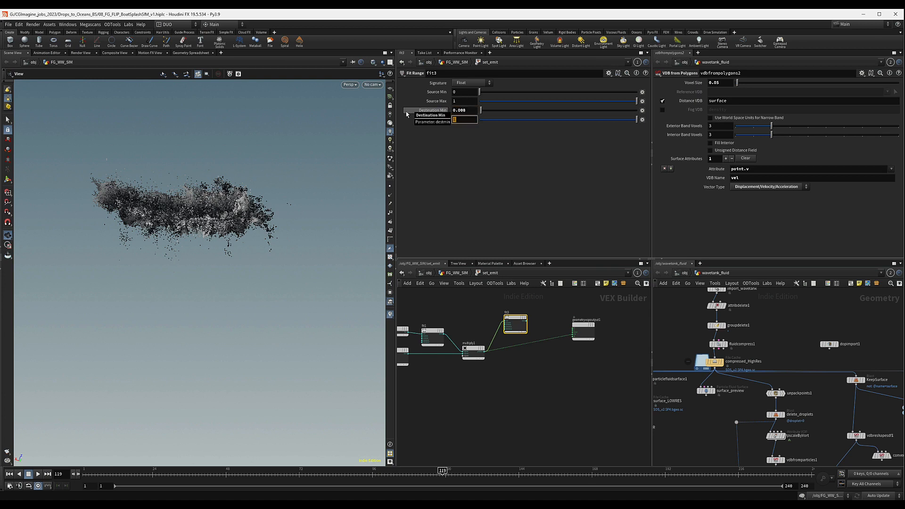
{"action": "type", "text": ".015"}
{"action": "key", "text": "Return"}
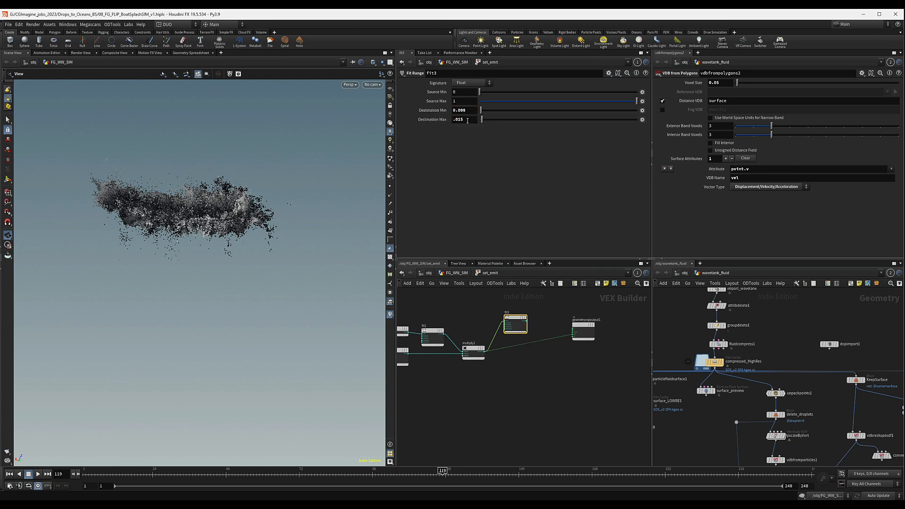
Move the geometry output node farther away to make room after the third Fit Range node.
{"action": "scroll", "coordinate": [535, 335], "scroll_direction": "up", "scroll_amount": 3}
{"action": "middle_click_drag", "start_coordinate": [545, 323], "coordinate": [492, 334]}
{"action": "left_click_drag", "start_coordinate": [550, 337], "coordinate": [561, 364]}
{"action": "middle_click_drag", "start_coordinate": [516, 315], "coordinate": [542, 315]}
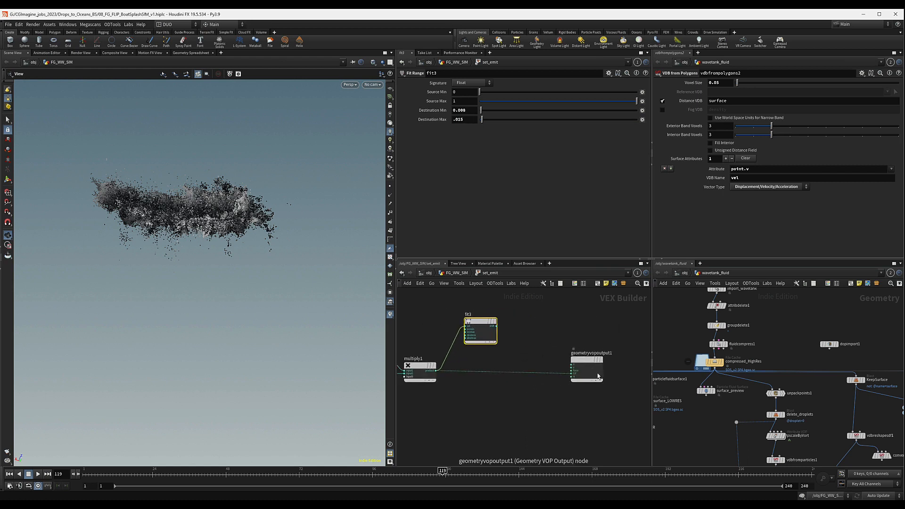
{"action": "left_click_drag", "start_coordinate": [588, 366], "coordinate": [613, 360]}
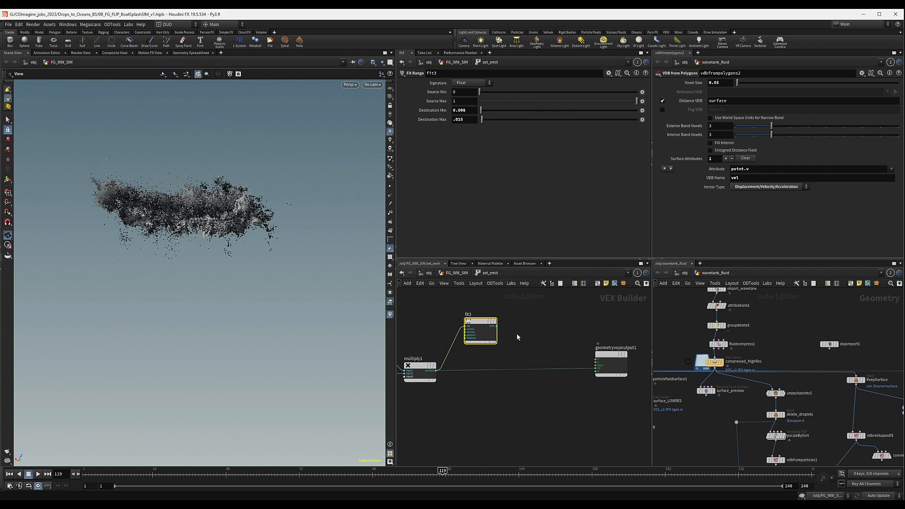
Add a Bind node fed by the third Fit Range node's output and name its attribute pscale.
{"action": "left_click", "coordinate": [527, 318]}
{"action": "key", "text": "Tab"}
{"action": "type", "text": "bin"}
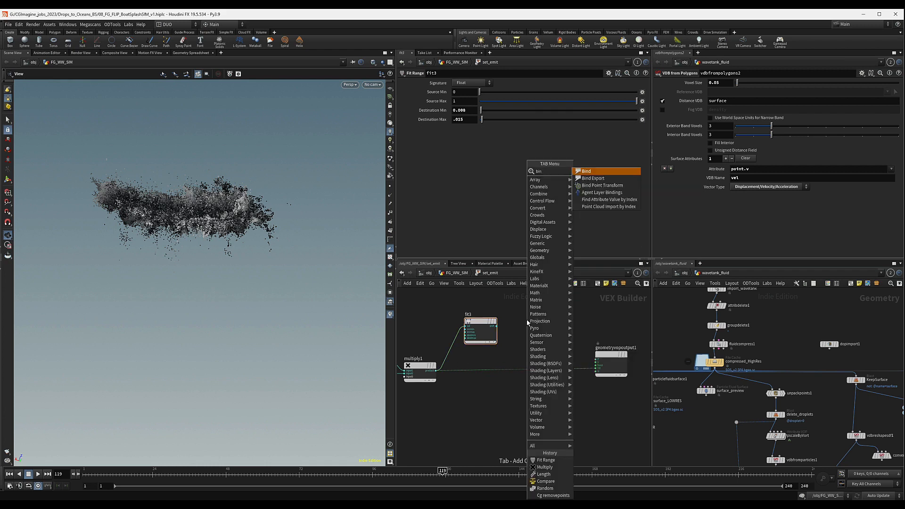
{"action": "type", "text": "de"}
{"action": "key", "text": "Return"}
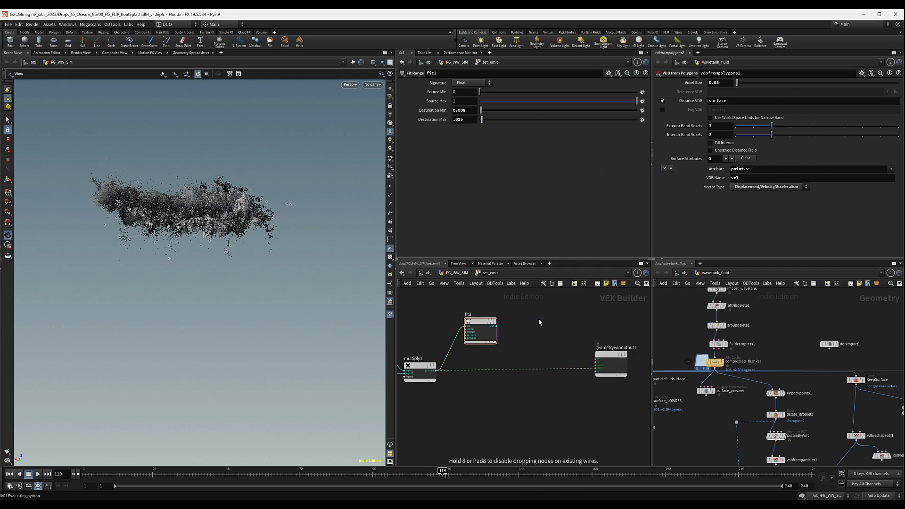
{"action": "left_click", "coordinate": [538, 319]}
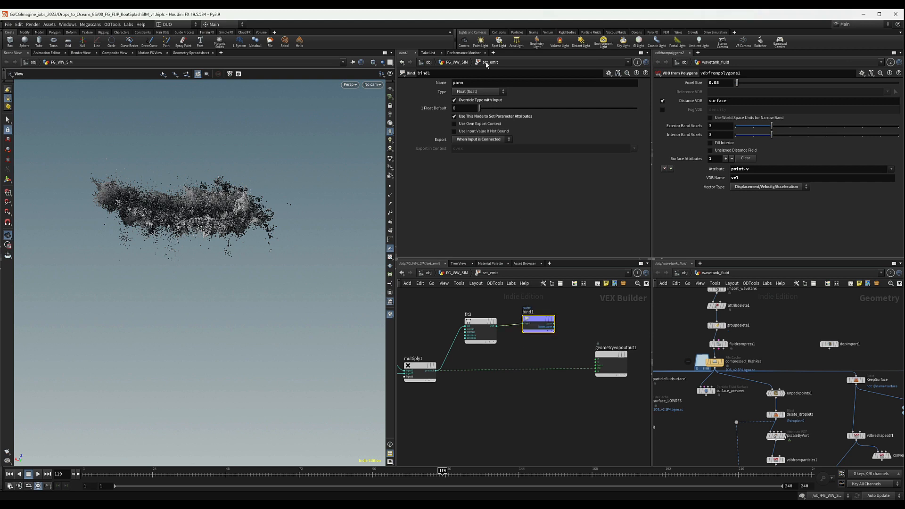
{"action": "left_click_drag", "start_coordinate": [480, 83], "coordinate": [344, 86]}
{"action": "type", "text": "pscale"}
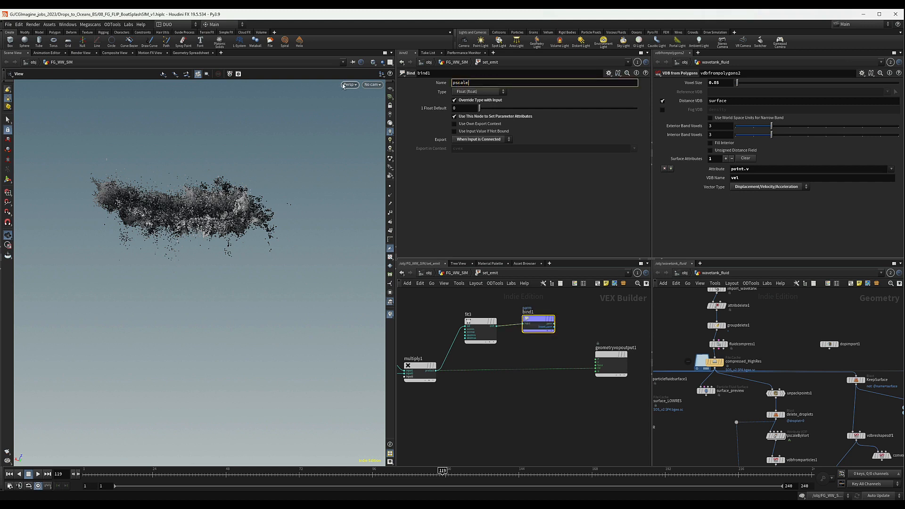
{"action": "key", "text": "Return"}
Duplicate the third Fit Range node below the Multiply branch and set its Destination Min to 0.5 and Destination Max to 10.
{"action": "middle_click_drag", "start_coordinate": [486, 366], "coordinate": [490, 334]}
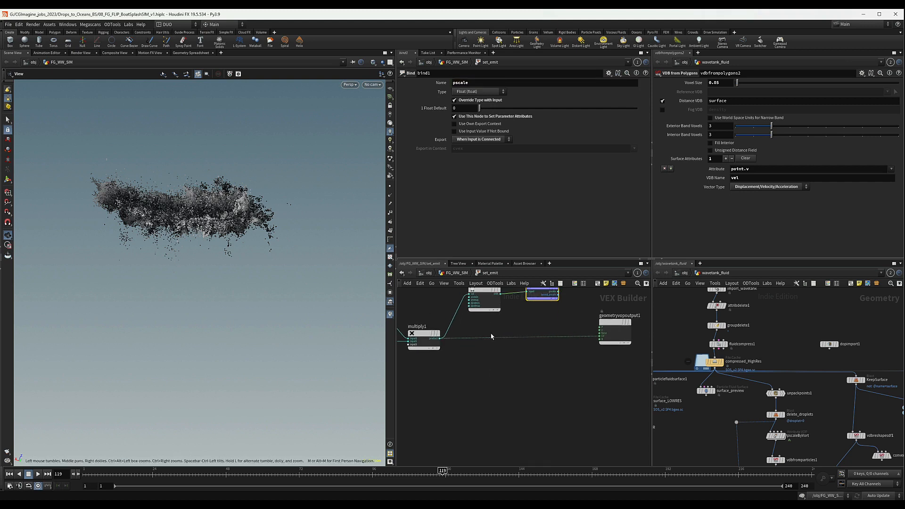
{"action": "left_click_drag", "start_coordinate": [482, 291], "coordinate": [482, 371], "text": "alt"}
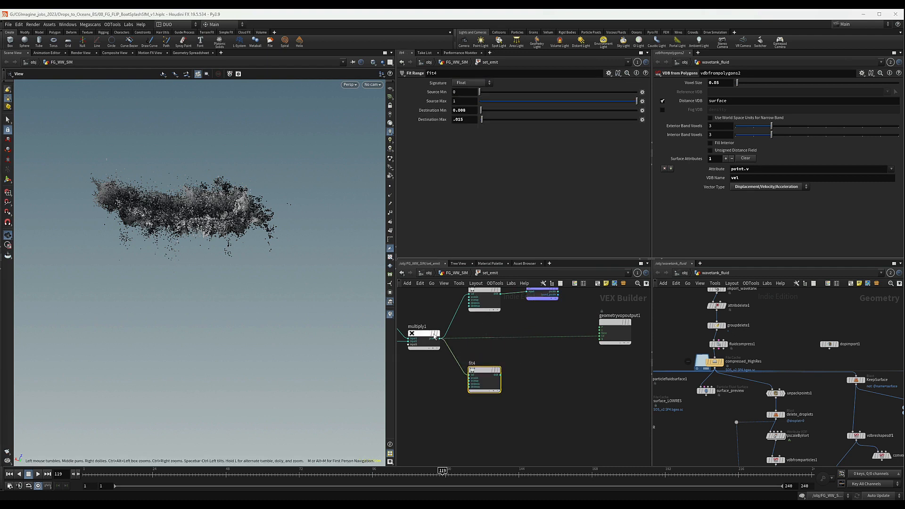
{"action": "left_click", "coordinate": [469, 114]}
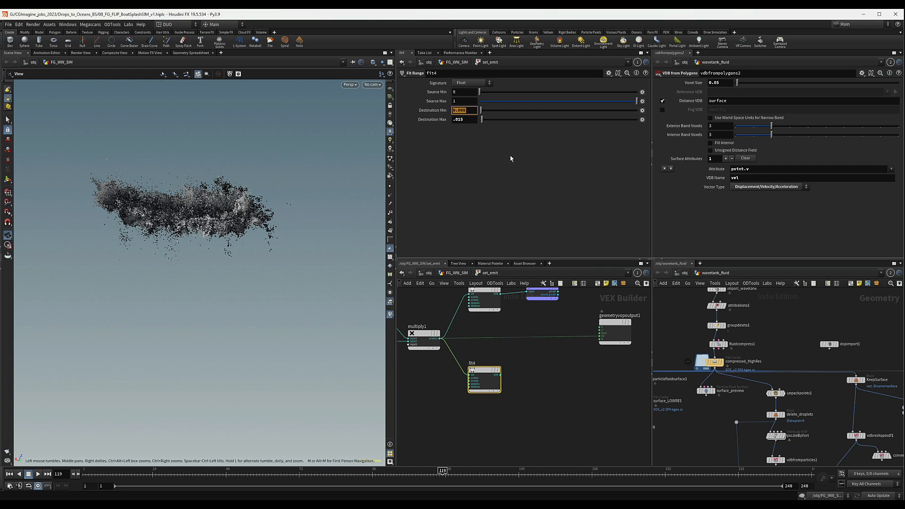
{"action": "type", "text": "0.5"}
{"action": "key", "text": "Return"}
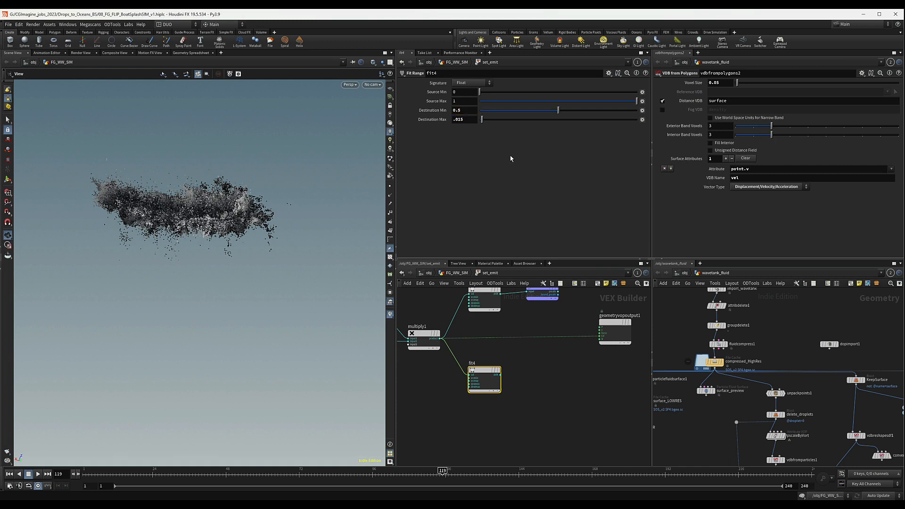
{"action": "left_click", "coordinate": [469, 119]}
{"action": "type", "text": "10"}
{"action": "key", "text": "Return"}
Duplicate the Bind node, feed it from the new Fit Range node's output, and name its attribute emit.
{"action": "middle_click_drag", "start_coordinate": [577, 380], "coordinate": [544, 395]}
{"action": "left_click_drag", "start_coordinate": [510, 304], "coordinate": [519, 377], "text": "alt"}
{"action": "scroll", "coordinate": [473, 393], "scroll_direction": "up", "scroll_amount": 2}
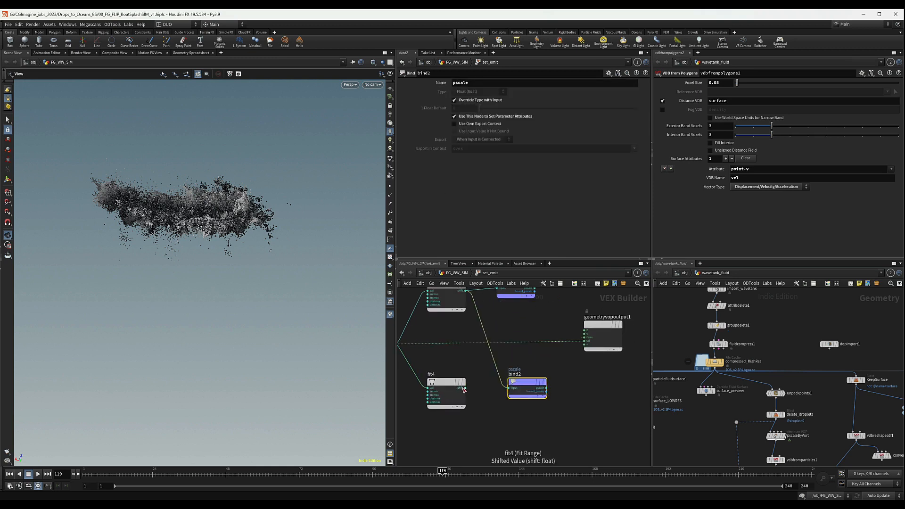
{"action": "left_click_drag", "start_coordinate": [464, 389], "coordinate": [511, 388]}
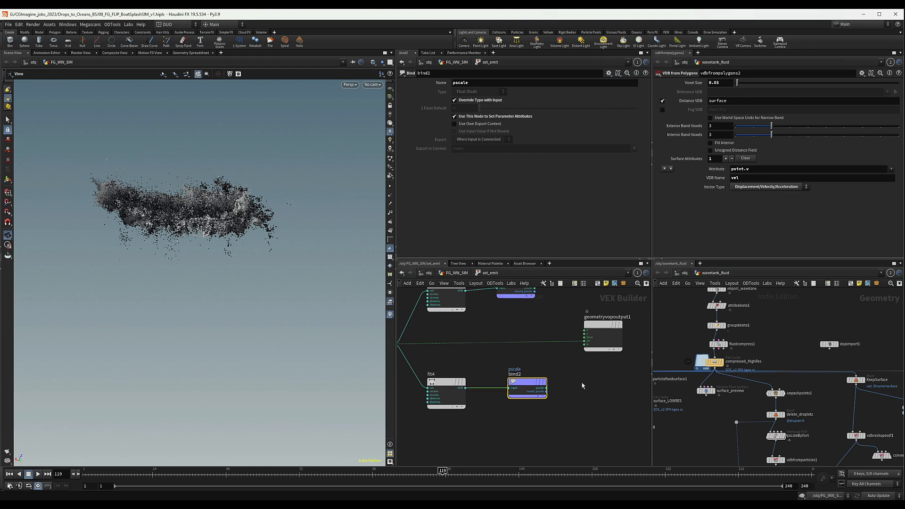
{"action": "left_click", "coordinate": [482, 81]}
{"action": "type", "text": "emit"}
{"action": "key", "text": "Return"}
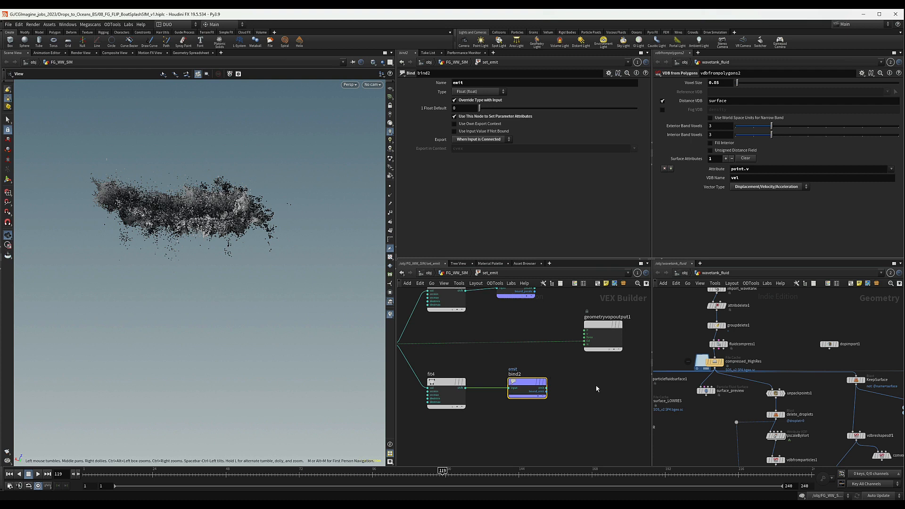
Disconnect the Multiply product from the geometry output and go back up to the FG_WW_SIM network.
{"action": "middle_click_drag", "start_coordinate": [597, 386], "coordinate": [597, 387]}
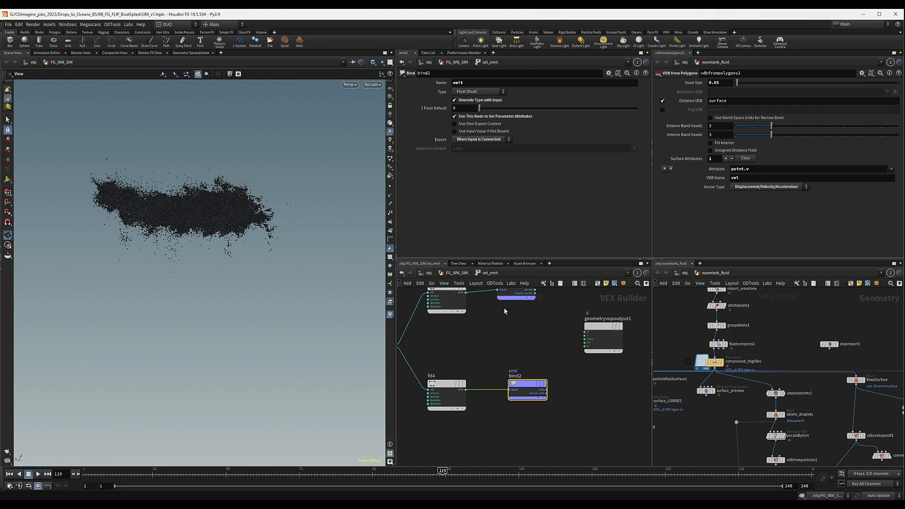
{"action": "key", "text": "u"}
{"action": "scroll", "coordinate": [514, 374], "scroll_direction": "down", "scroll_amount": 3}
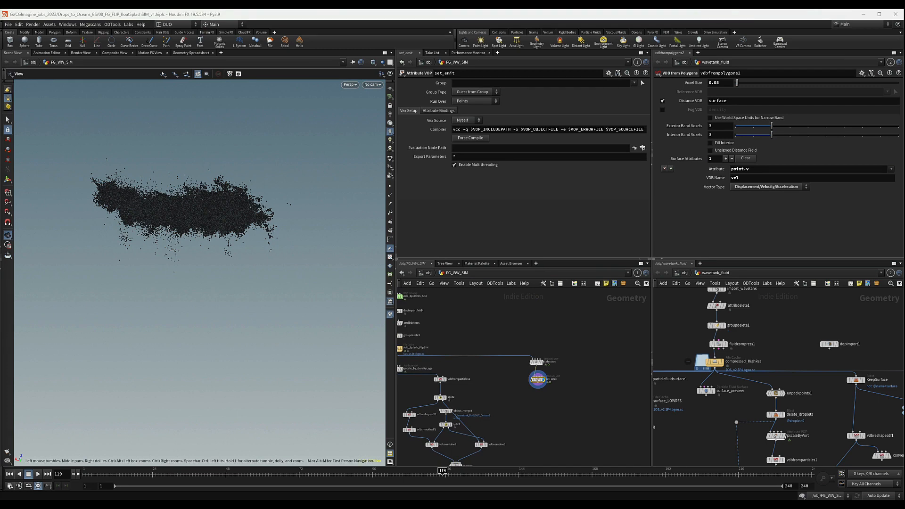
Add and display an Attribute Delete node connected below set_emit, removing the age point attribute.
{"action": "scroll", "coordinate": [547, 384], "scroll_direction": "up", "scroll_amount": 3}
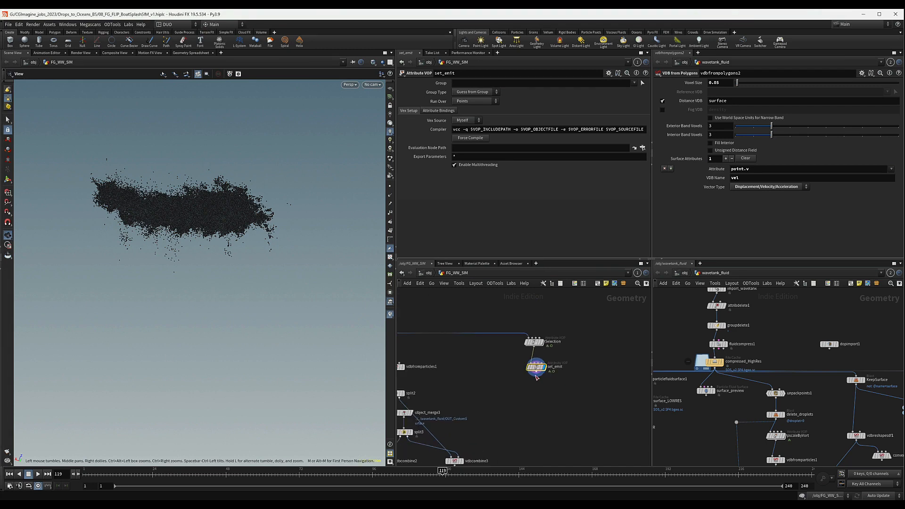
{"action": "key", "text": "Tab"}
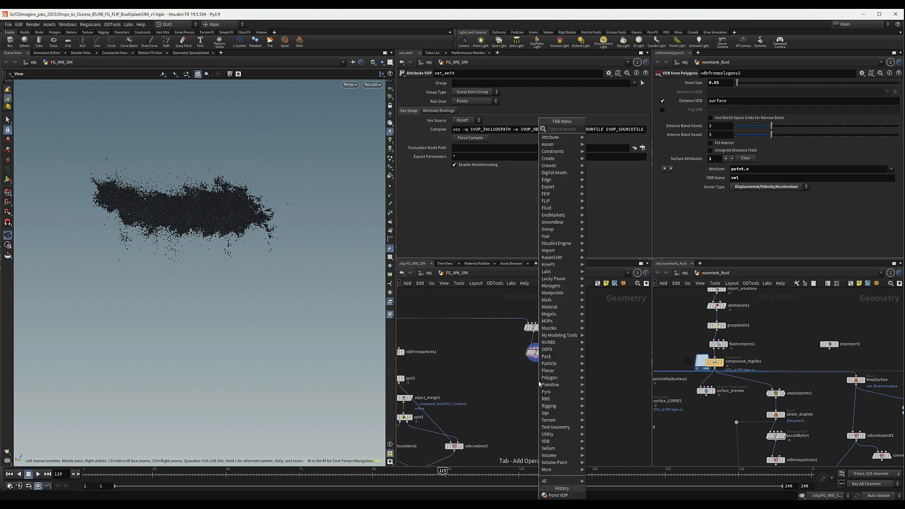
{"action": "type", "text": "attribd"}
{"action": "key", "text": "Return"}
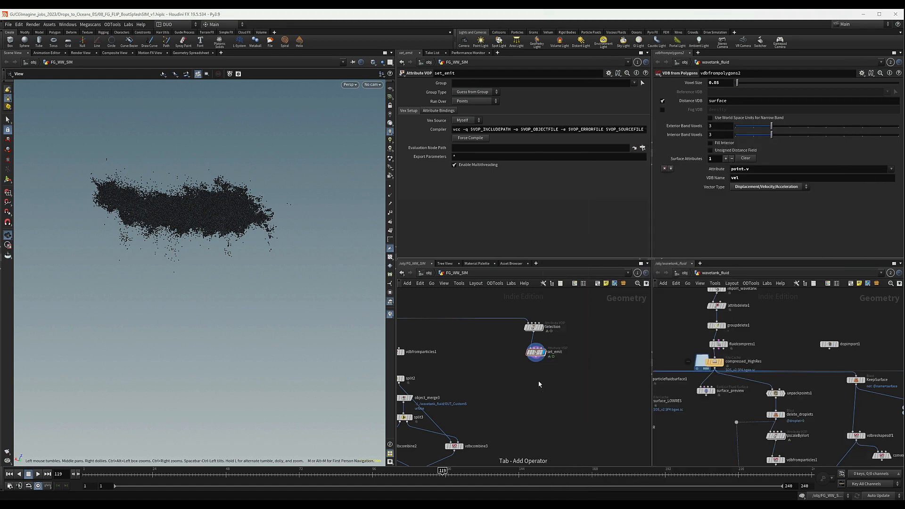
{"action": "left_click", "coordinate": [539, 385]}
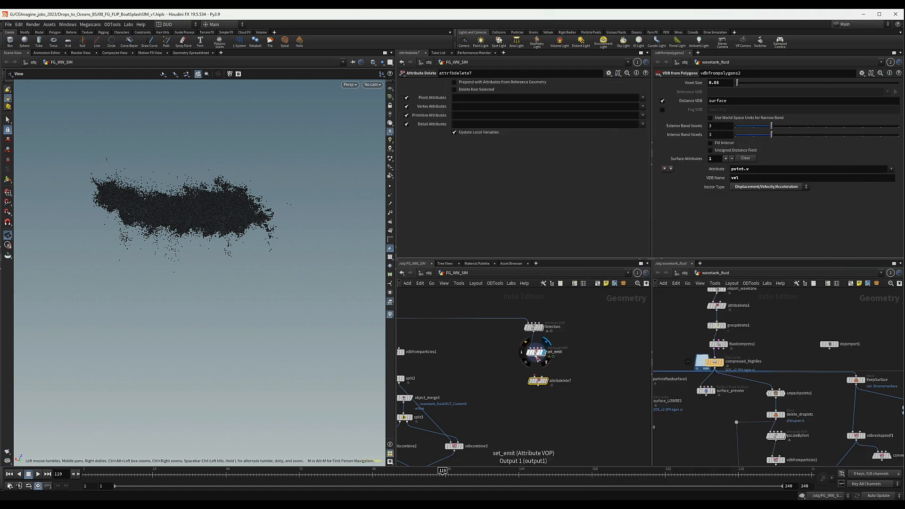
{"action": "left_click_drag", "start_coordinate": [543, 356], "coordinate": [538, 376]}
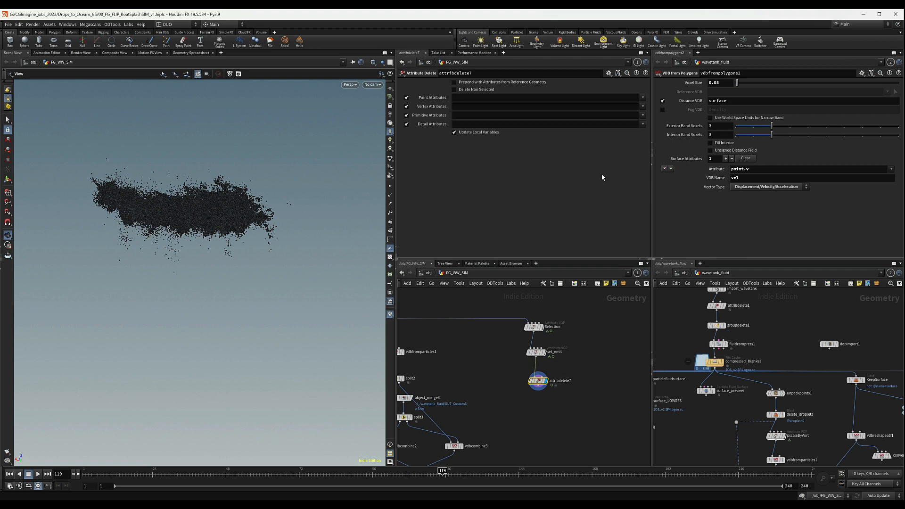
{"action": "left_click", "coordinate": [643, 98]}
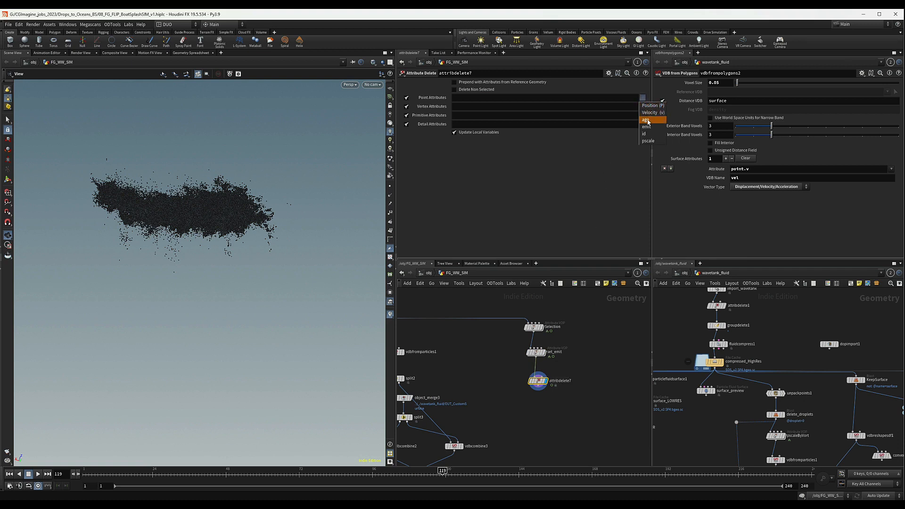
{"action": "left_click", "coordinate": [646, 120]}
Add a Whitewater Source node and place it below the Attribute Delete node.
{"action": "middle_click_drag", "start_coordinate": [540, 410], "coordinate": [546, 399]}
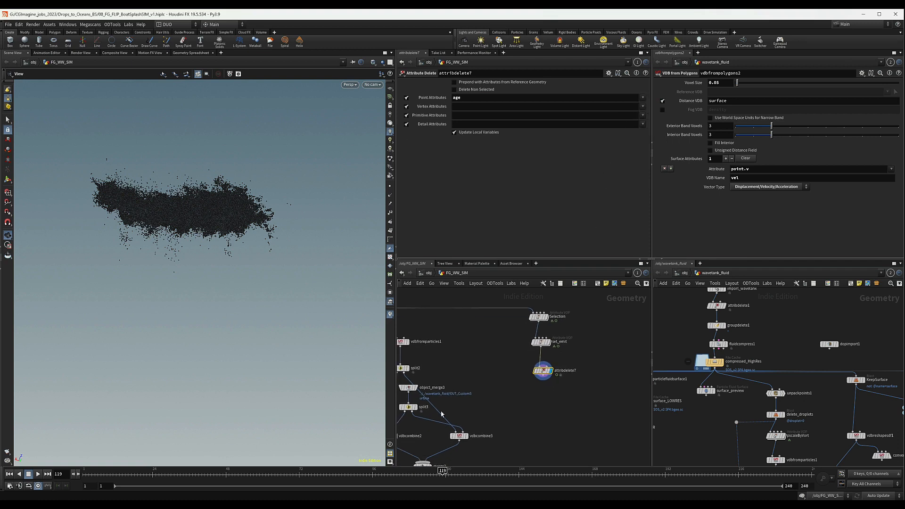
{"action": "scroll", "coordinate": [542, 409], "scroll_direction": "down", "scroll_amount": 6}
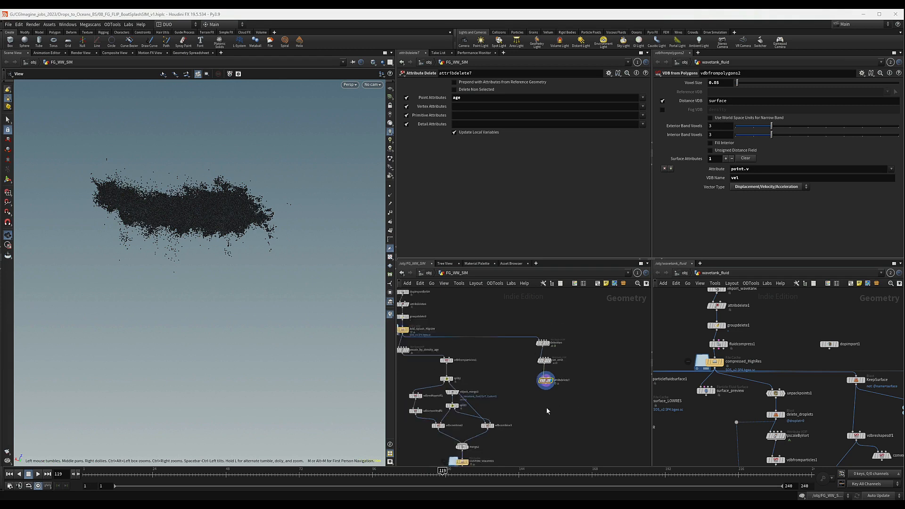
{"action": "key", "text": "Tab"}
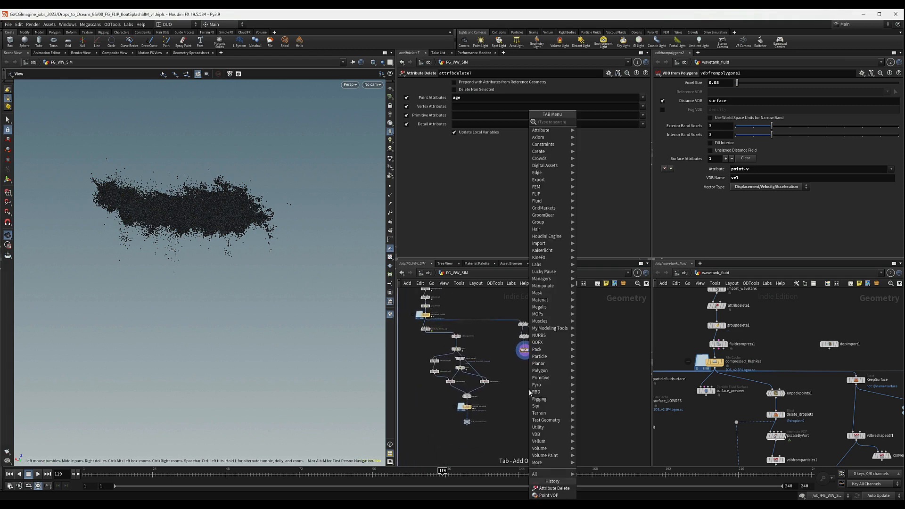
{"action": "type", "text": "white"}
{"action": "key", "text": "Return"}
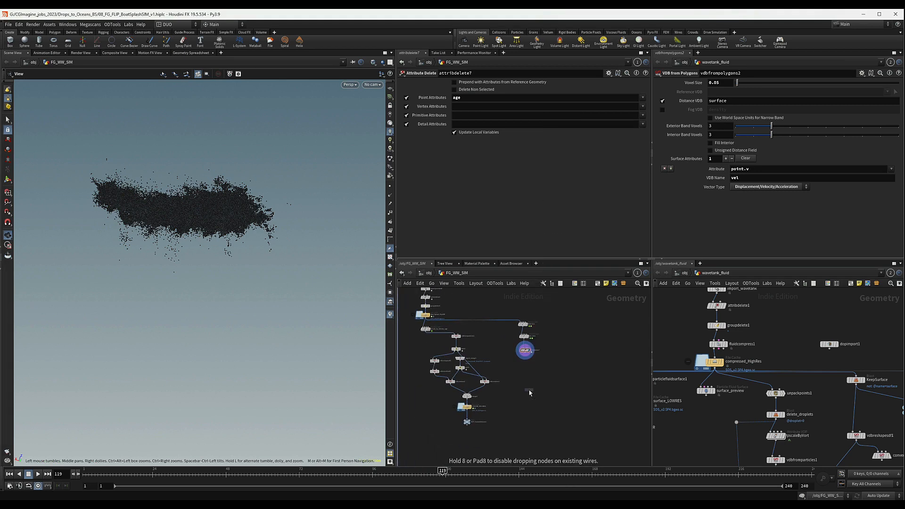
{"action": "left_click", "coordinate": [524, 369]}
{"action": "key", "text": "f"}
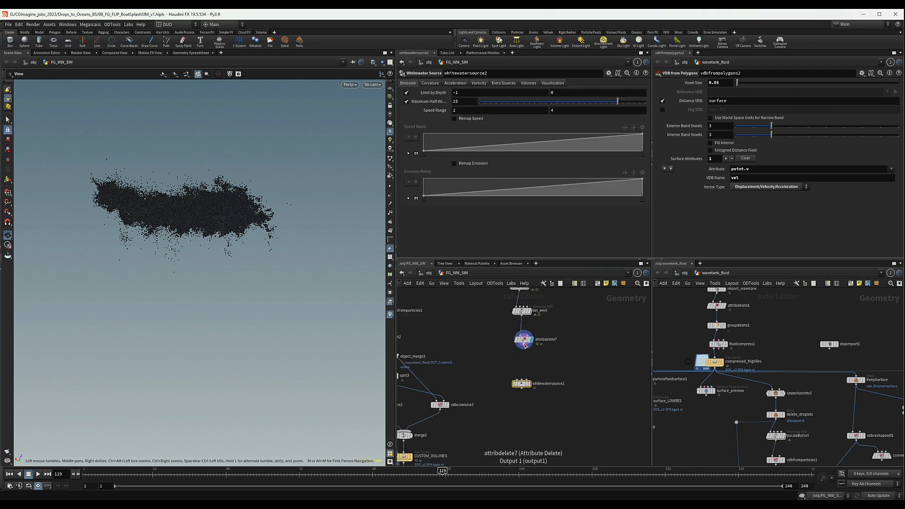
{"action": "left_click_drag", "start_coordinate": [521, 388], "coordinate": [521, 404]}
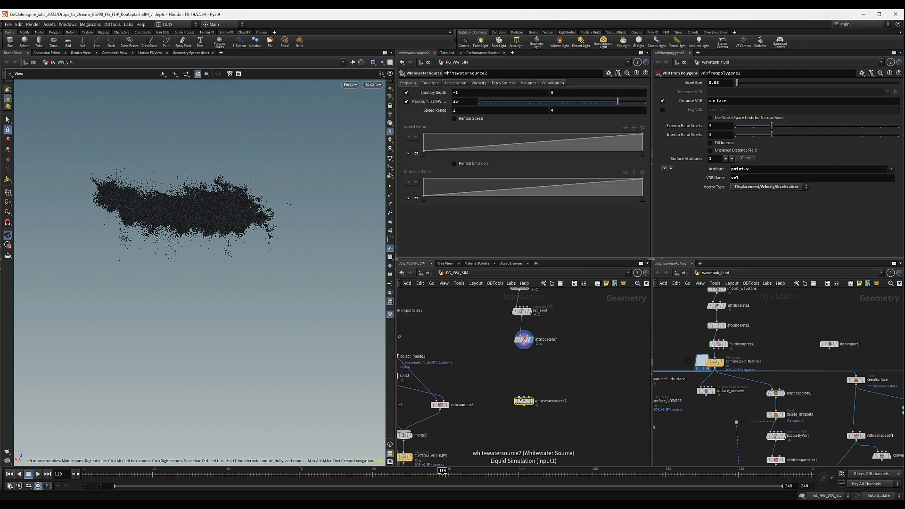
Connect the OUT_CustomVolumes null to the Whitewater Source's Liquid Simulation input and the Attribute Delete node to its Extra Source Points input.
{"action": "scroll", "coordinate": [491, 398], "scroll_direction": "down", "scroll_amount": 3}
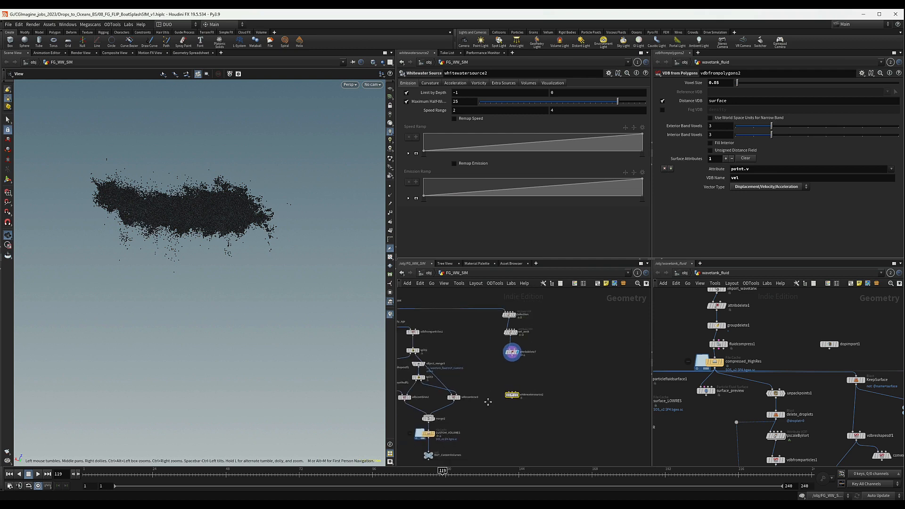
{"action": "middle_click_drag", "start_coordinate": [487, 402], "coordinate": [478, 369]}
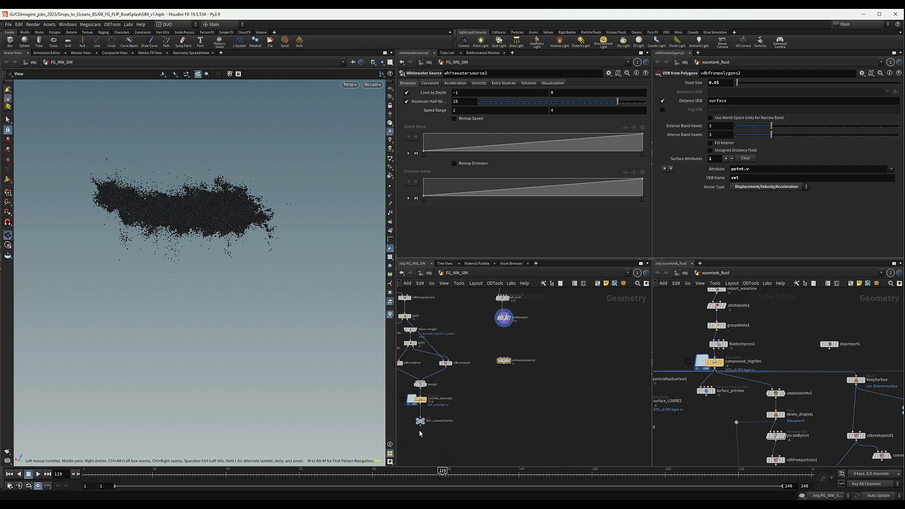
{"action": "left_click_drag", "start_coordinate": [420, 426], "coordinate": [505, 432]}
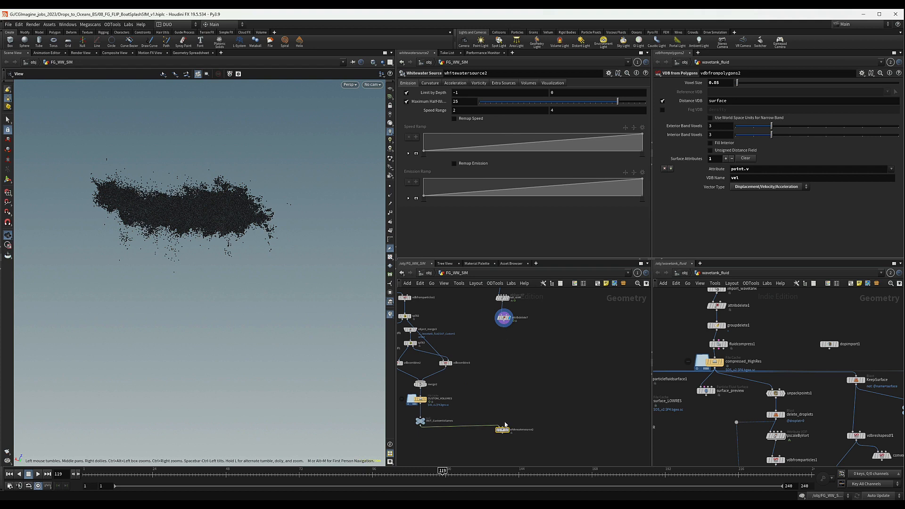
{"action": "scroll", "coordinate": [503, 430], "scroll_direction": "up", "scroll_amount": 4}
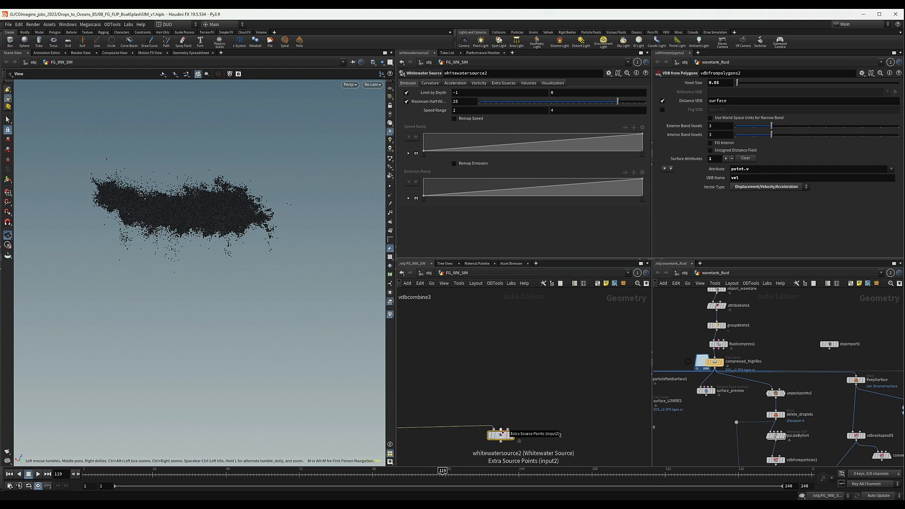
{"action": "left_click", "coordinate": [502, 433]}
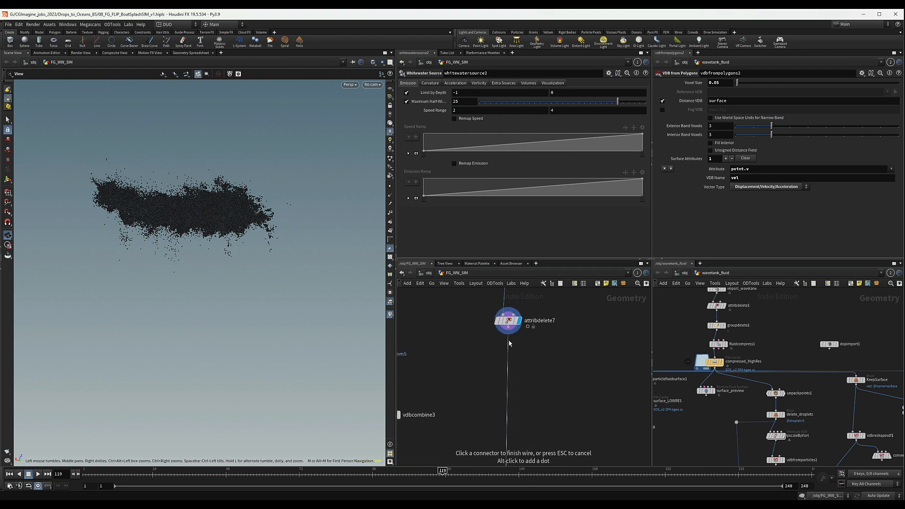
{"action": "left_click", "coordinate": [508, 333]}
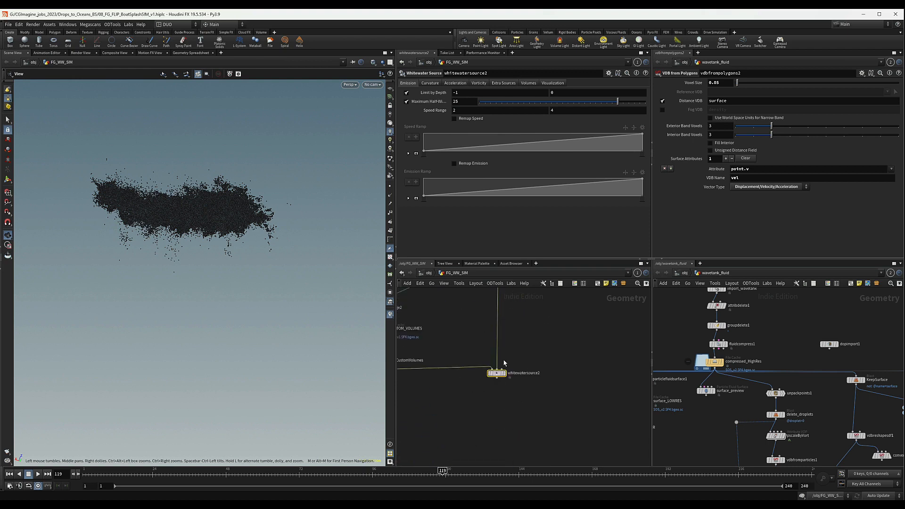
Allow editing of the Whitewater Source node's contents.
{"action": "right_click", "coordinate": [488, 381]}
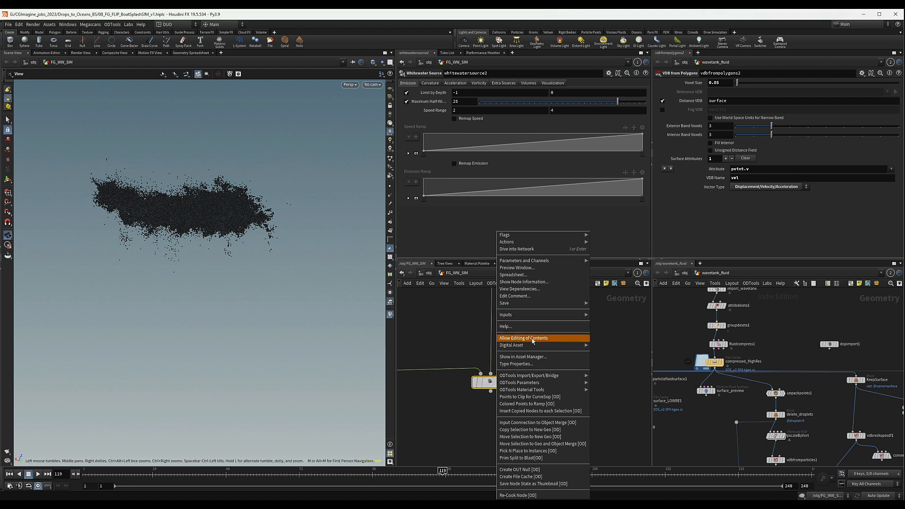
{"action": "left_click", "coordinate": [533, 340]}
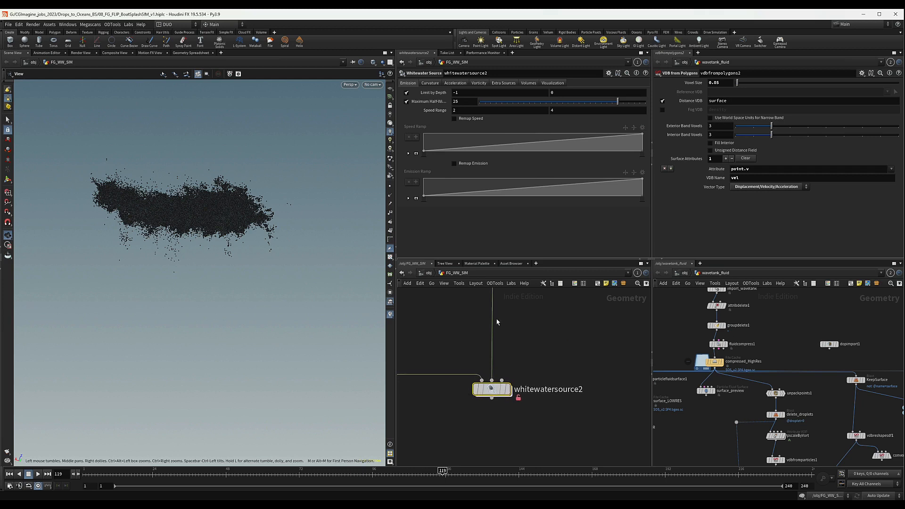
Examine the extra_rasterize node inside the unlocked Whitewater Source and the point attributes coming out of the Attribute Delete node.
{"action": "double_click", "coordinate": [491, 389]}
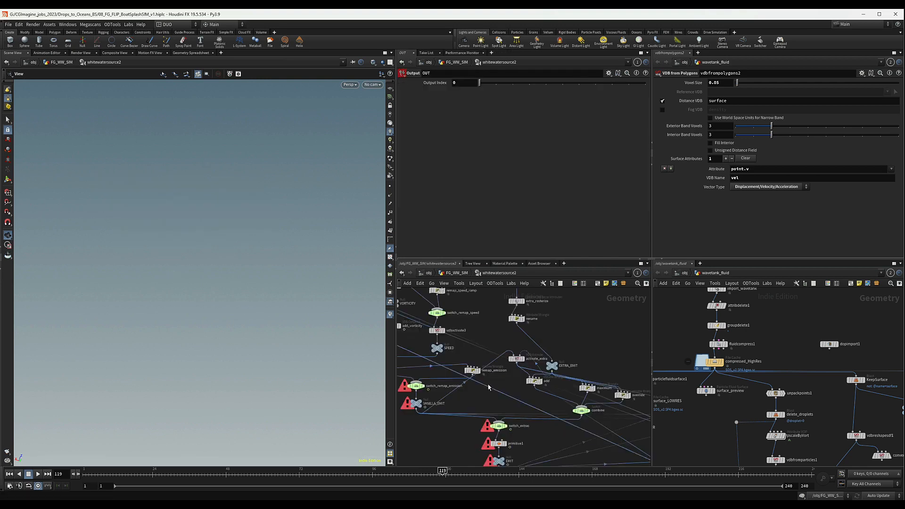
{"action": "middle_click_drag", "start_coordinate": [493, 388], "coordinate": [494, 429]}
{"action": "middle_click_drag", "start_coordinate": [560, 354], "coordinate": [565, 364]}
{"action": "scroll", "coordinate": [547, 352], "scroll_direction": "up", "scroll_amount": 6}
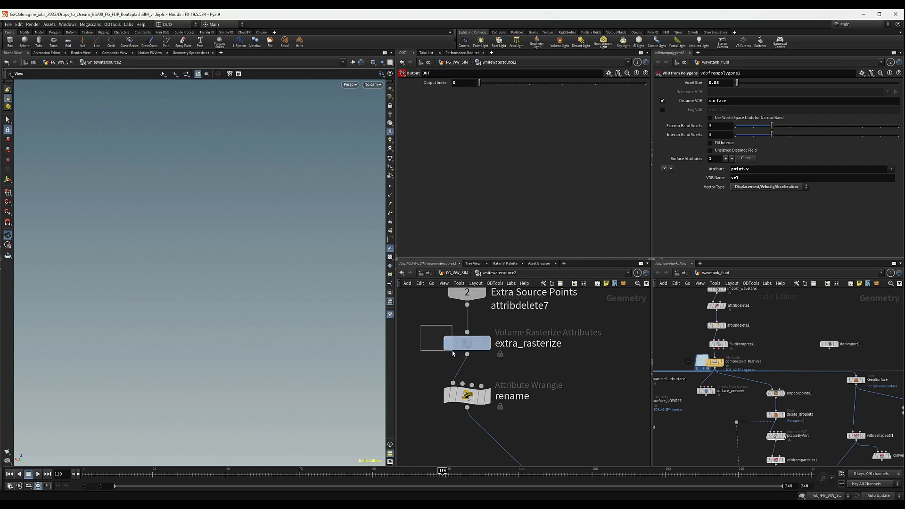
{"action": "key", "text": "u"}
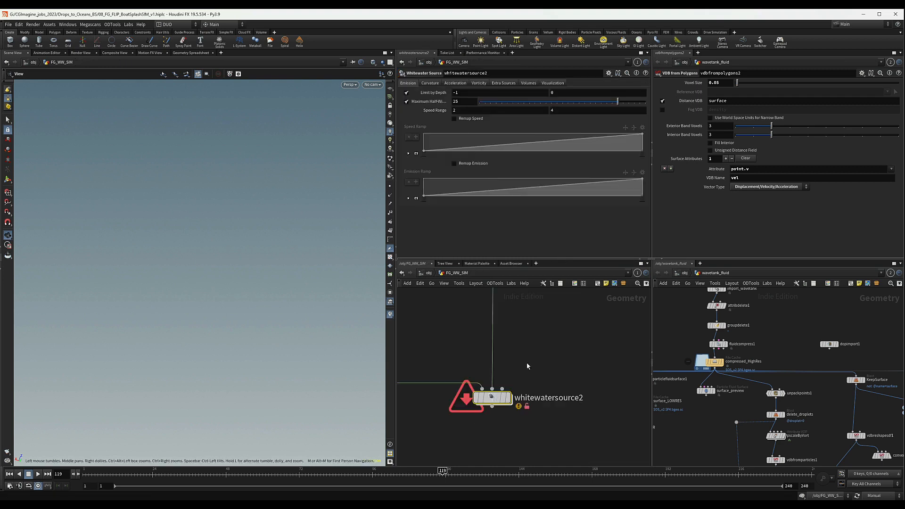
{"action": "middle_click_drag", "start_coordinate": [527, 363], "coordinate": [499, 451]}
{"action": "middle_click", "coordinate": [462, 331]}
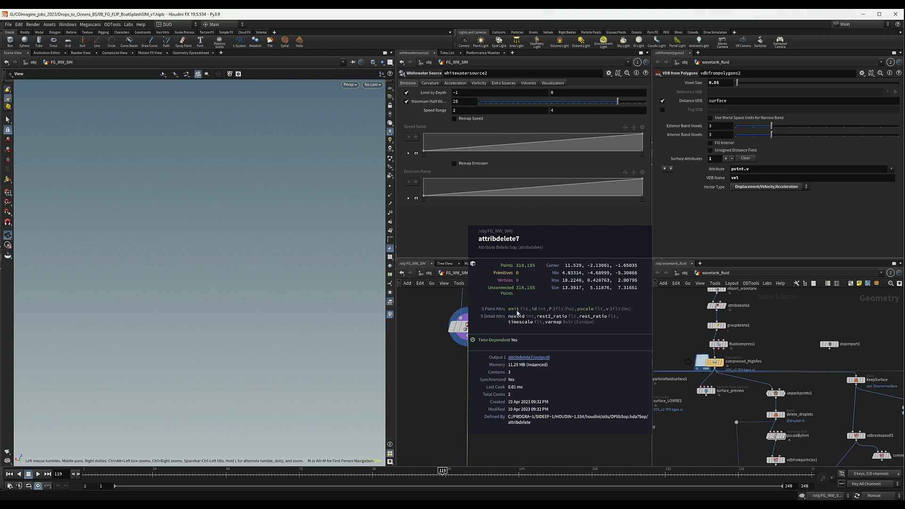
{"action": "scroll", "coordinate": [586, 409], "scroll_direction": "down", "scroll_amount": 4}
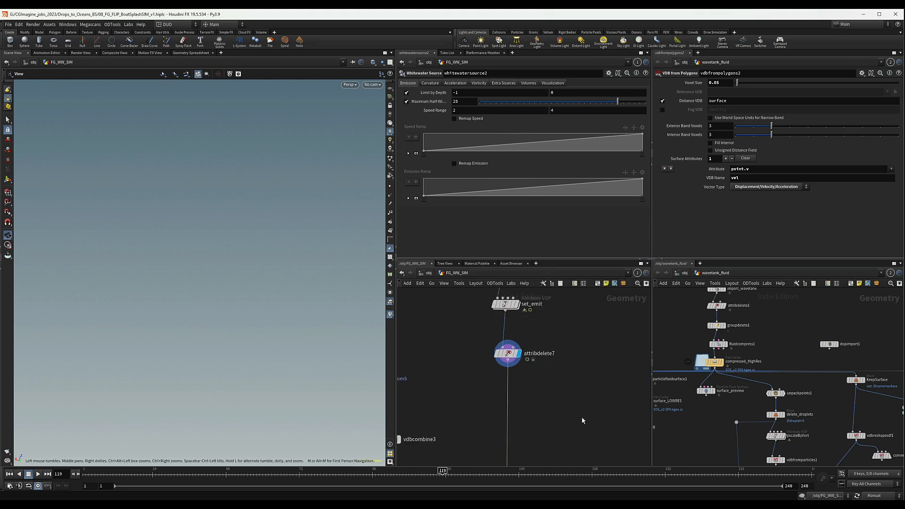
{"action": "middle_click_drag", "start_coordinate": [562, 437], "coordinate": [534, 366]}
{"action": "scroll", "coordinate": [533, 368], "scroll_direction": "down", "scroll_amount": 3}
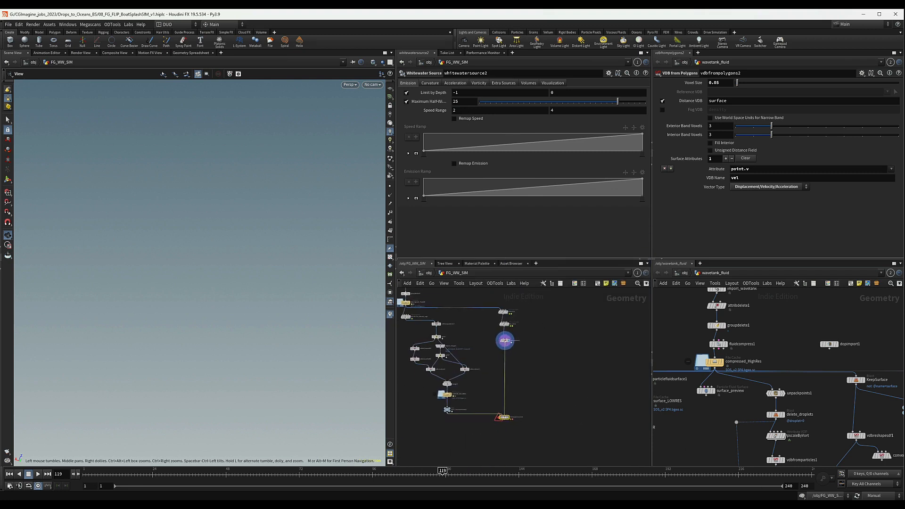
Switch the scene's update mode to Auto Update and display the existing Whitewater Source node.
{"action": "left_click", "coordinate": [896, 504]}
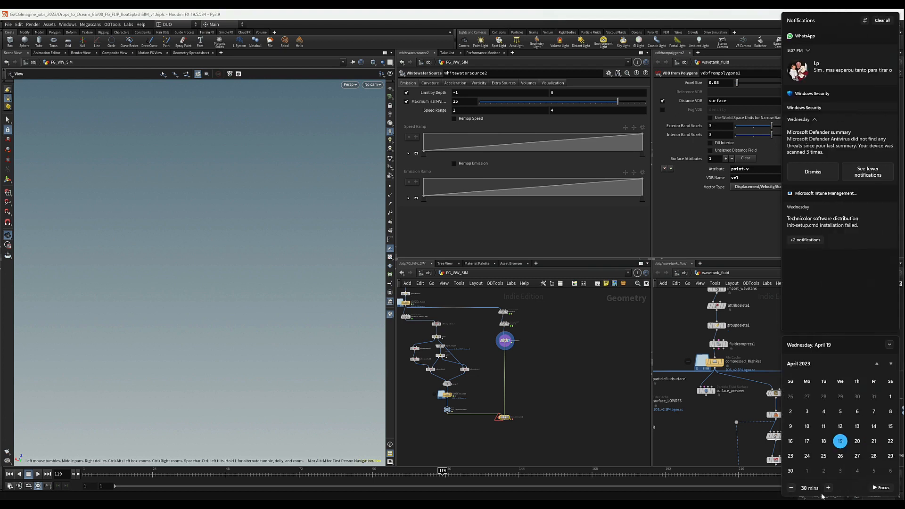
{"action": "left_click", "coordinate": [823, 503]}
{"action": "left_click", "coordinate": [875, 495]}
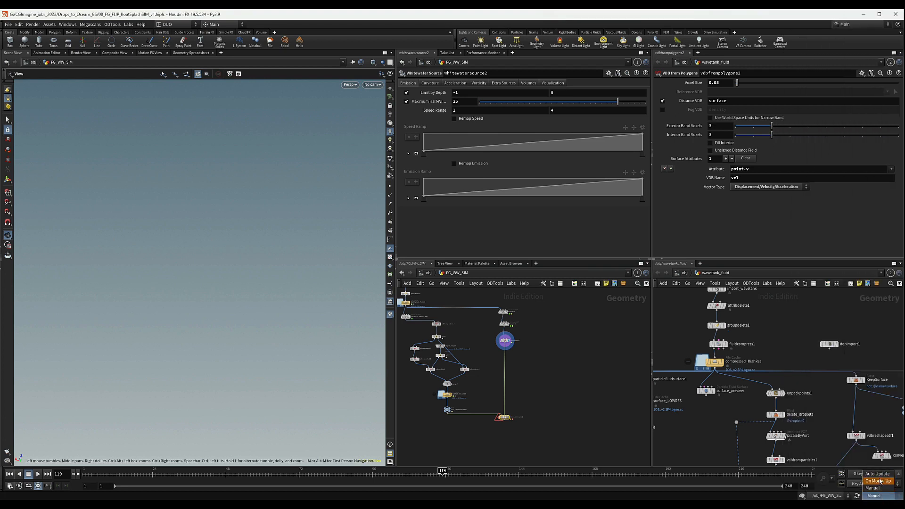
{"action": "left_click", "coordinate": [878, 474]}
{"action": "scroll", "coordinate": [500, 416], "scroll_direction": "up", "scroll_amount": 5}
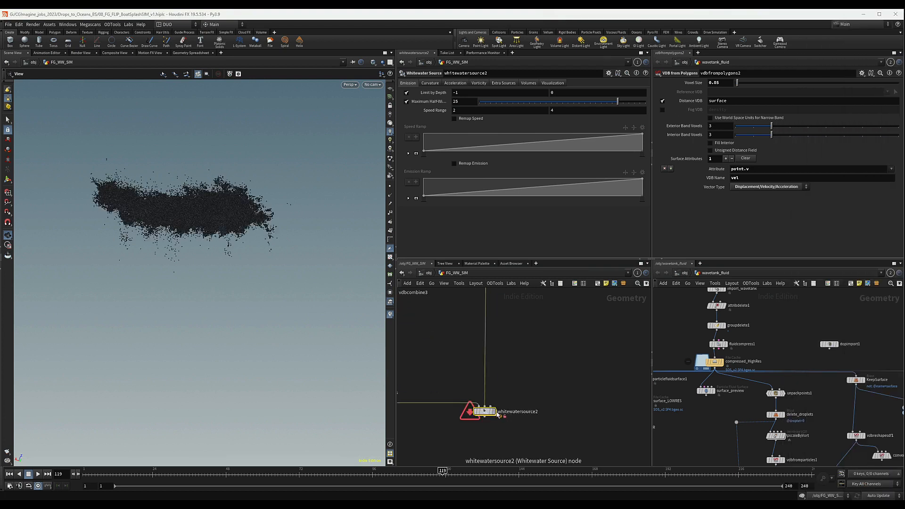
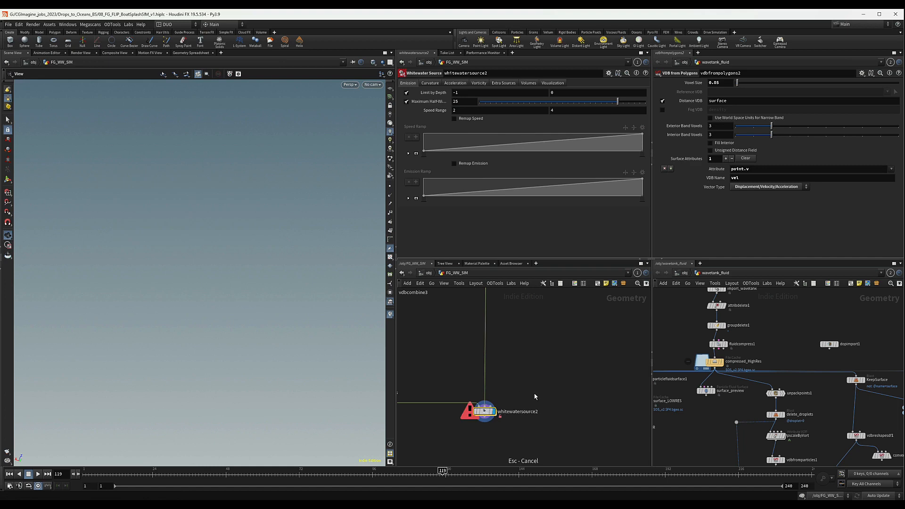
Add a second Whitewater Source node beside the existing one.
{"action": "key", "text": "Tab"}
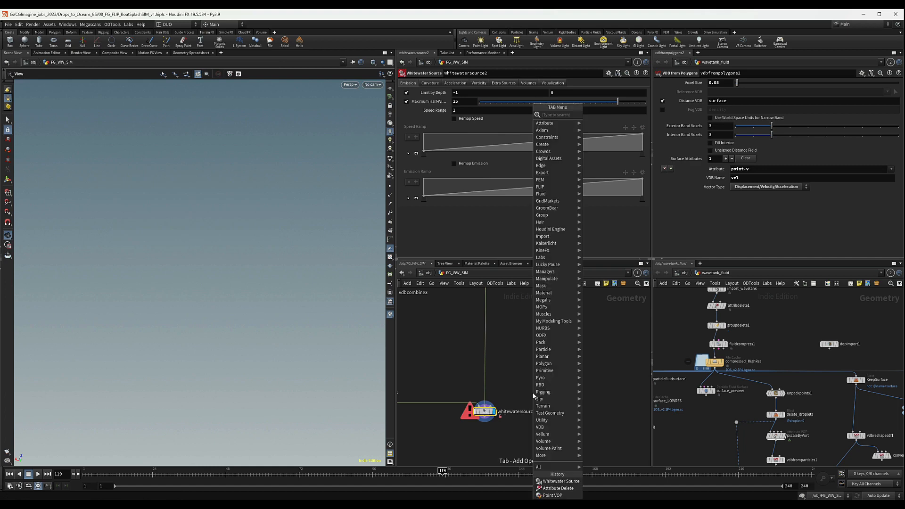
{"action": "type", "text": "whi"}
{"action": "key", "text": "Return"}
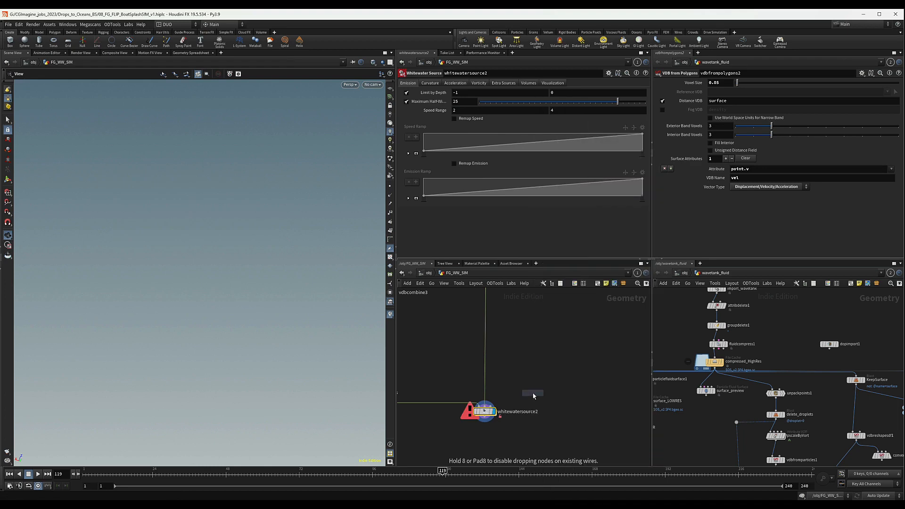
{"action": "left_click", "coordinate": [532, 395]}
Display the OUT_CustomVolumes null and connect it to the new Whitewater Source's Liquid Simulation input.
{"action": "middle_click_drag", "start_coordinate": [343, 404], "coordinate": [424, 398]}
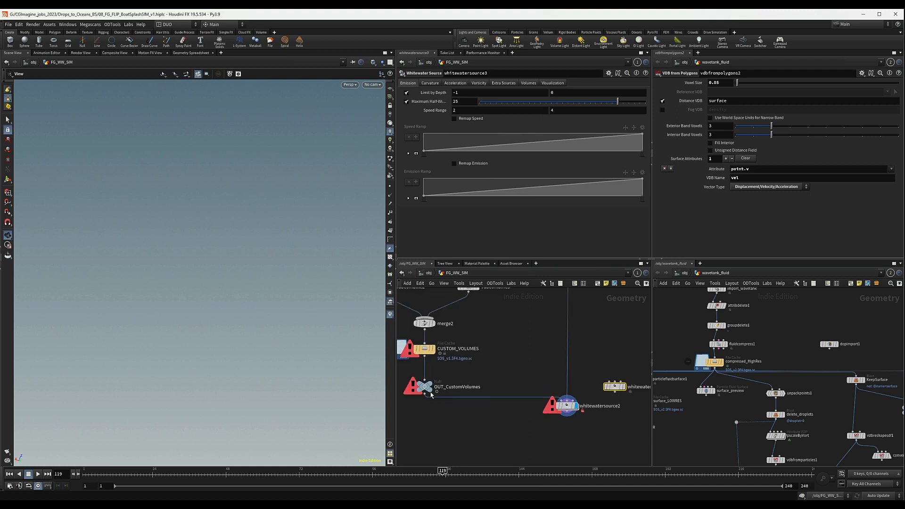
{"action": "left_click_drag", "start_coordinate": [424, 398], "coordinate": [590, 385]}
{"action": "left_click", "coordinate": [424, 349]}
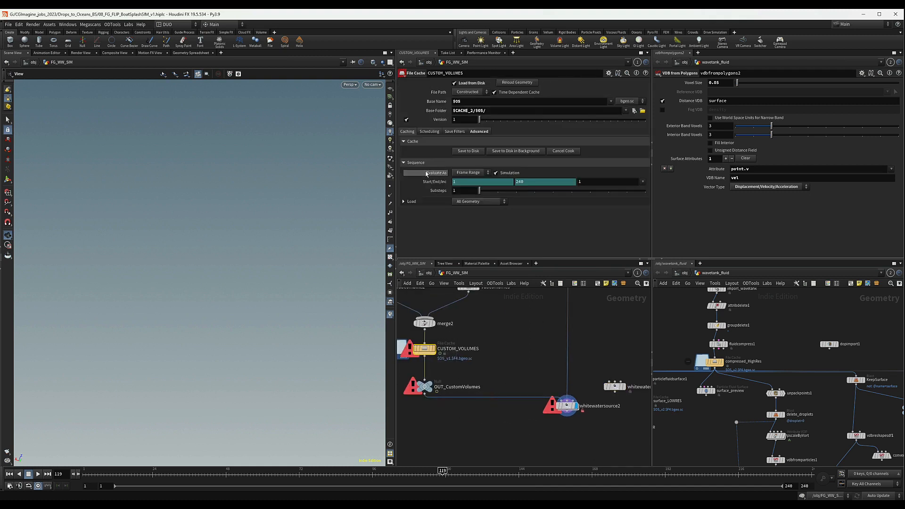
{"action": "middle_click", "coordinate": [426, 351]}
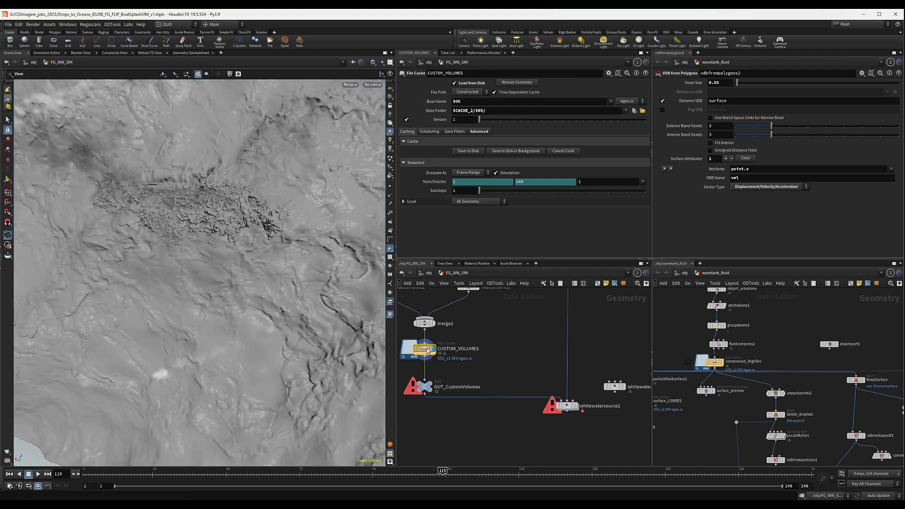
{"action": "left_click", "coordinate": [426, 387]}
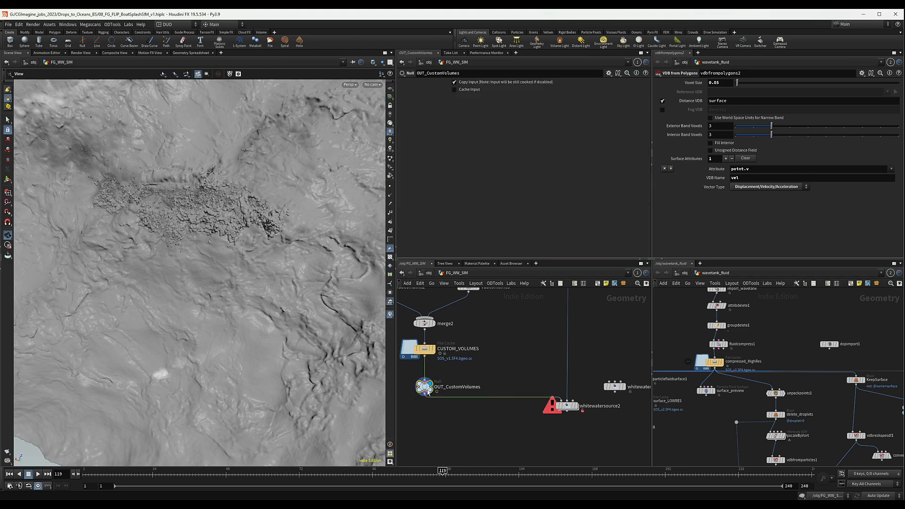
{"action": "left_click", "coordinate": [425, 397]}
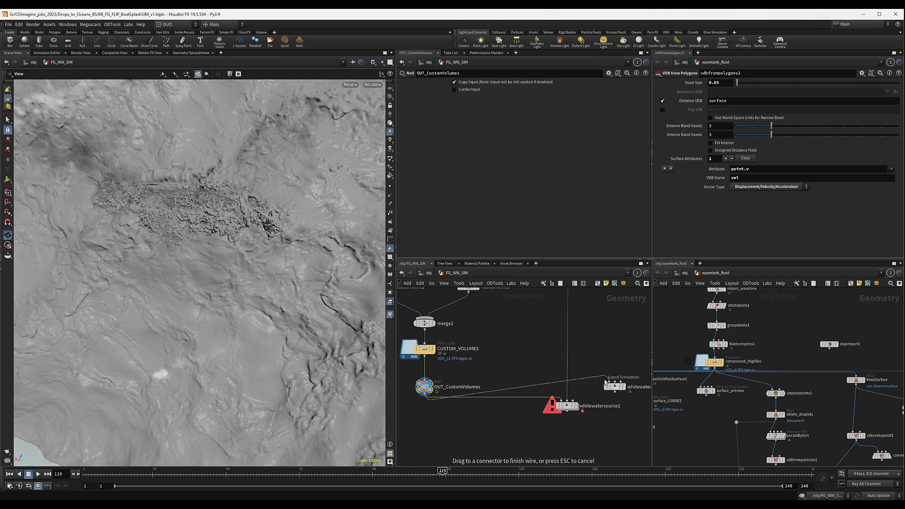
{"action": "left_click", "coordinate": [612, 384]}
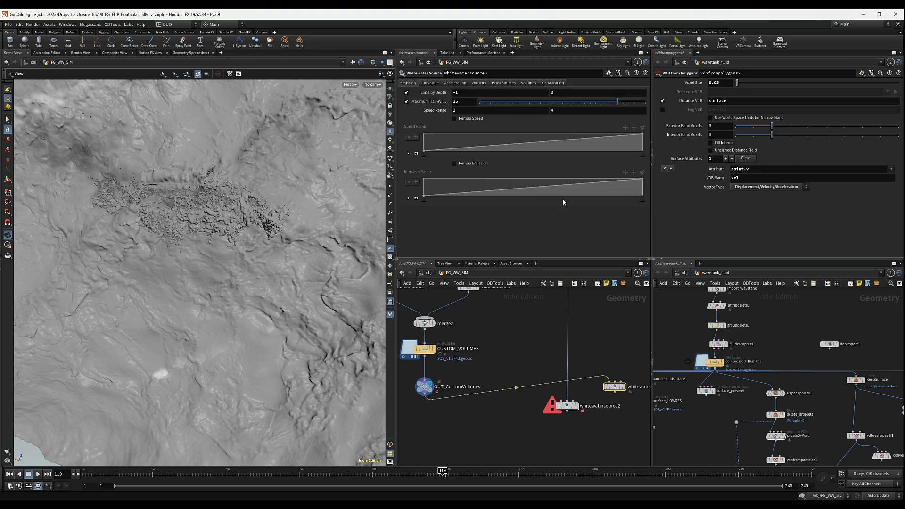
Disable emission from curvature, acceleration and vorticity on the new Whitewater Source.
{"action": "left_click", "coordinate": [429, 83]}
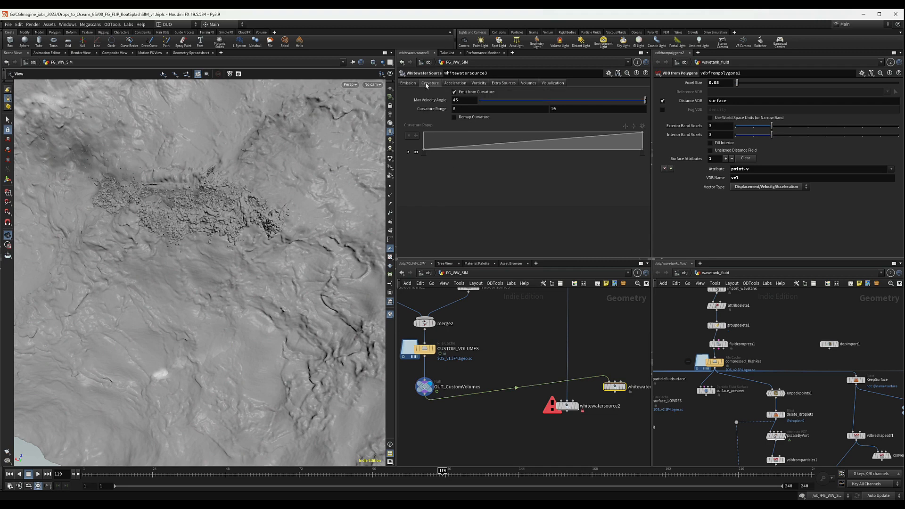
{"action": "left_click", "coordinate": [457, 84]}
{"action": "left_click", "coordinate": [455, 93]}
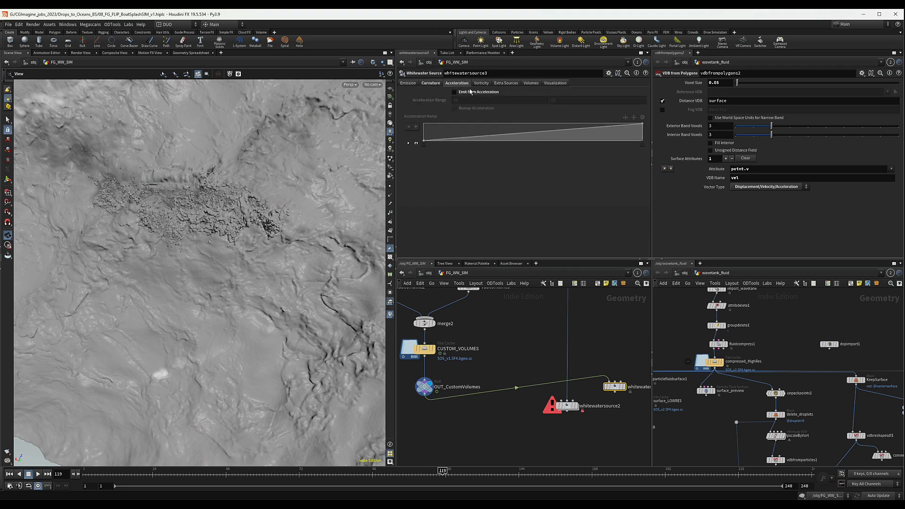
{"action": "left_click", "coordinate": [485, 84]}
{"action": "left_click", "coordinate": [461, 95]}
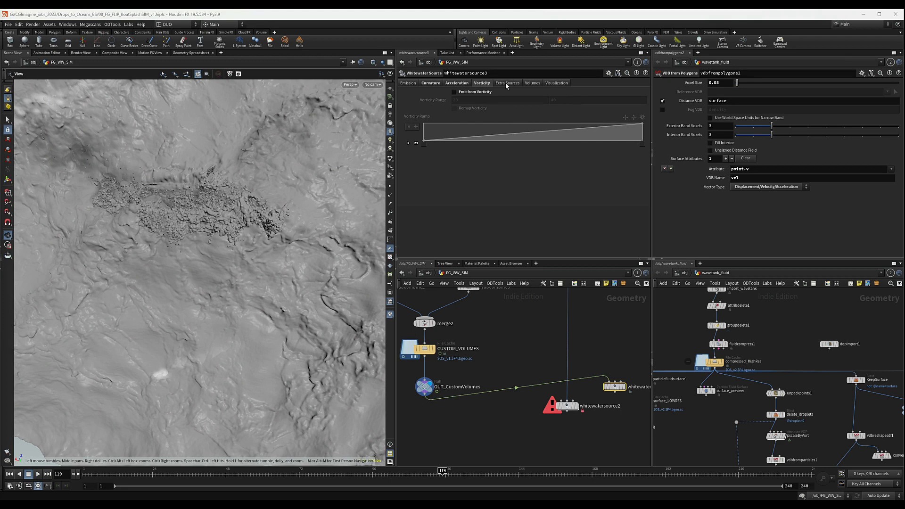
{"action": "left_click", "coordinate": [429, 83]}
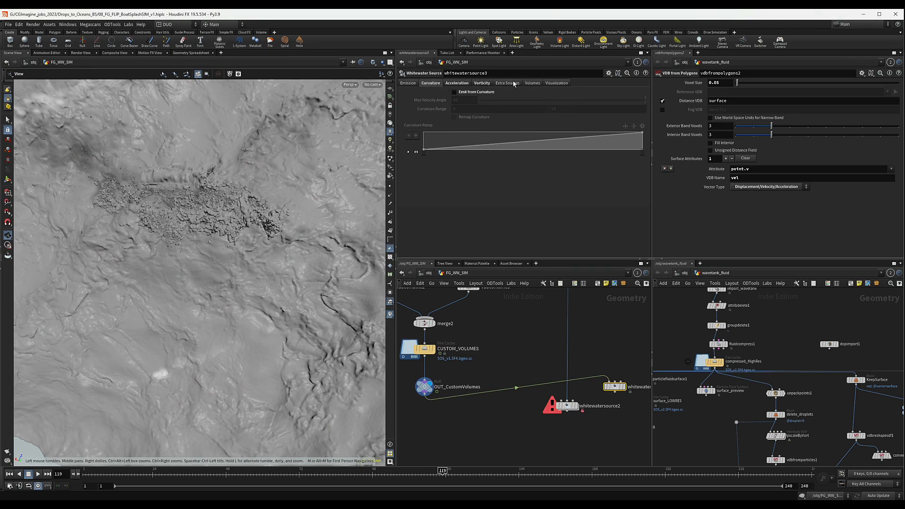
Change the new Whitewater Source's voxel size and enable Add Extra Sources.
{"action": "left_click", "coordinate": [536, 83]}
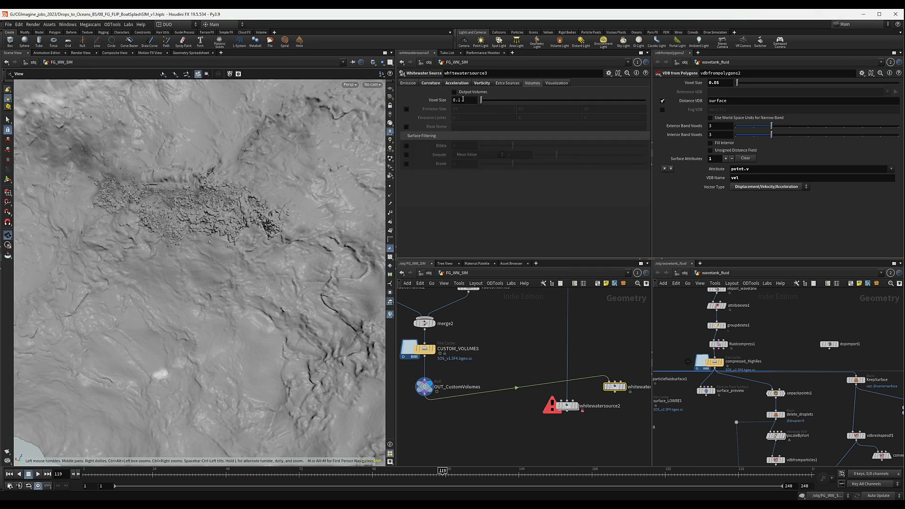
{"action": "left_click_drag", "start_coordinate": [463, 99], "coordinate": [456, 100]}
{"action": "type", "text": "01"}
{"action": "key", "text": "Return"}
{"action": "left_click", "coordinate": [507, 83]}
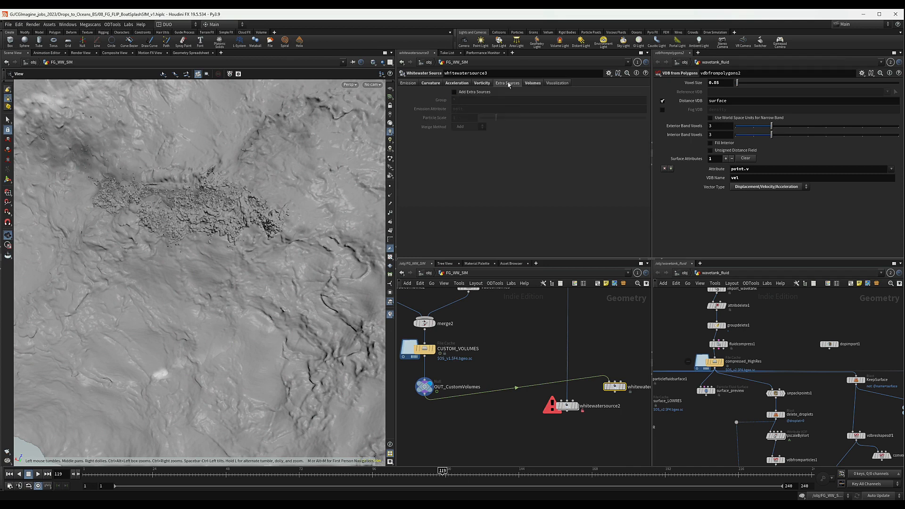
{"action": "left_click", "coordinate": [453, 93]}
Connect the Attribute Delete node to the new Whitewater Source's Extra Source Points input and display the Whitewater Source.
{"action": "scroll", "coordinate": [596, 373], "scroll_direction": "down", "scroll_amount": 2}
{"action": "middle_click_drag", "start_coordinate": [605, 357], "coordinate": [538, 377]}
{"action": "scroll", "coordinate": [538, 377], "scroll_direction": "down", "scroll_amount": 1}
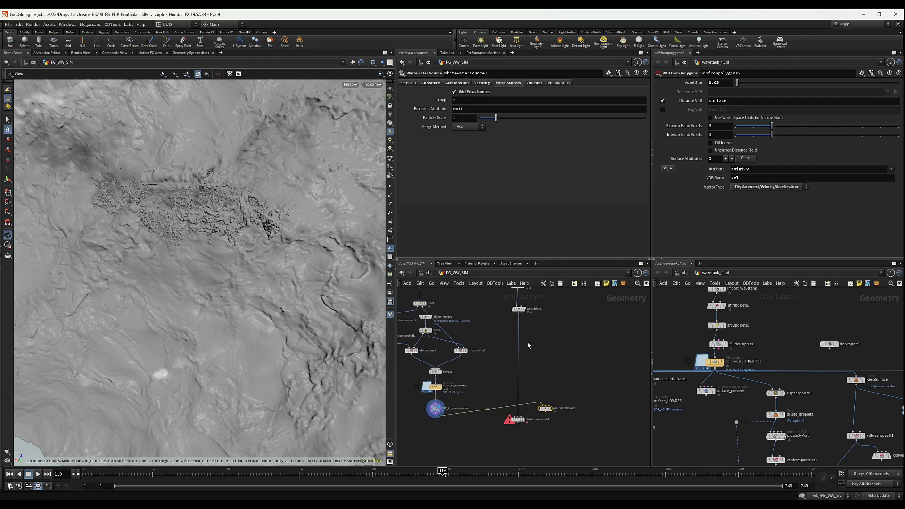
{"action": "left_click_drag", "start_coordinate": [519, 312], "coordinate": [546, 410]}
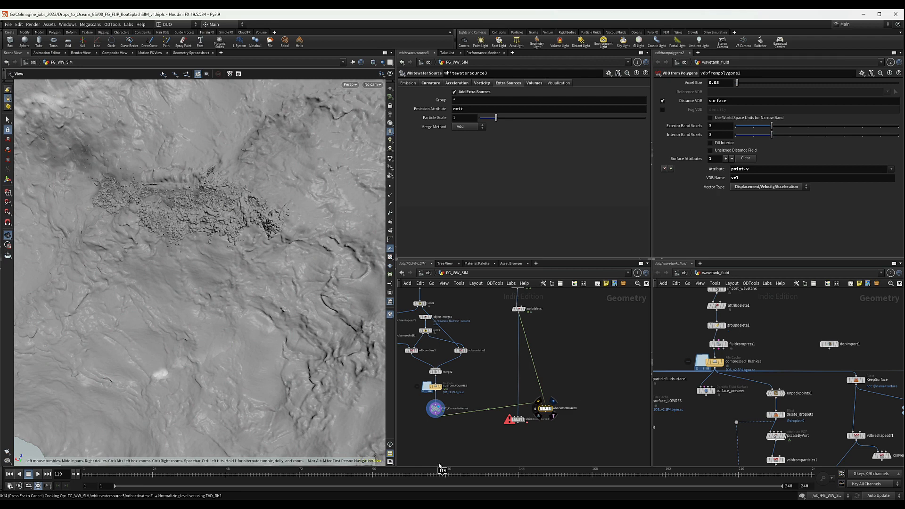
{"action": "left_click", "coordinate": [551, 407]}
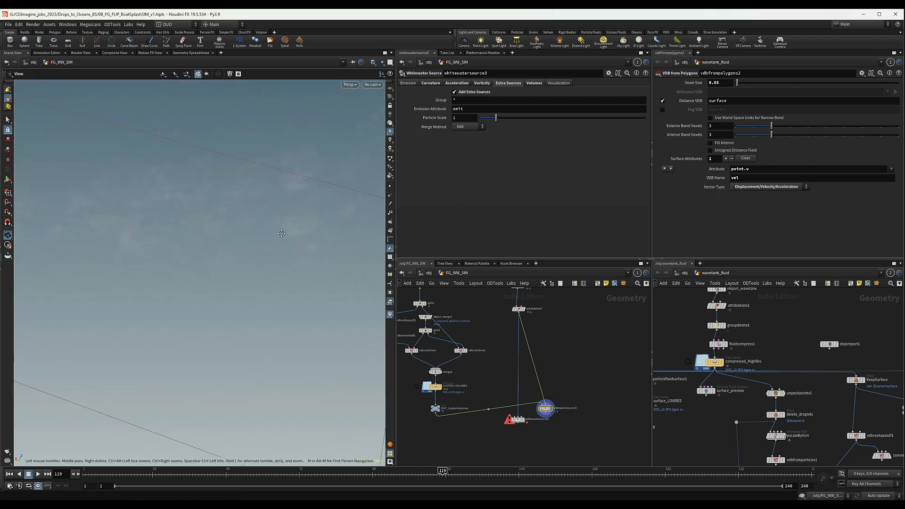
Inspect the displayed emission volume, then delete the old whitewatersource2 node.
{"action": "left_click_drag", "start_coordinate": [282, 234], "coordinate": [358, 216]}
{"action": "left_click_drag", "start_coordinate": [212, 234], "coordinate": [330, 251]}
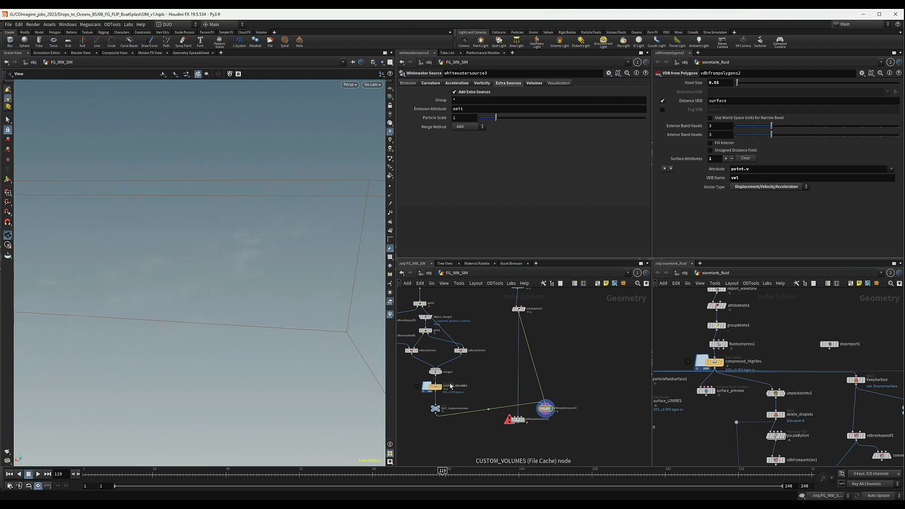
{"action": "mouse_move", "coordinate": [267, 253]}
{"action": "left_mouse_down"}
{"action": "mouse_move", "coordinate": [250, 268]}
{"action": "mouse_move", "coordinate": [198, 273]}
{"action": "mouse_move", "coordinate": [275, 254]}
{"action": "left_mouse_up"}
{"action": "scroll", "coordinate": [560, 394], "scroll_direction": "down", "scroll_amount": 3}
{"action": "middle_click_drag", "start_coordinate": [560, 393], "coordinate": [566, 360]}
{"action": "mouse_move", "coordinate": [547, 390]}
{"action": "left_mouse_down"}
{"action": "mouse_move", "coordinate": [529, 376]}
{"action": "mouse_move", "coordinate": [546, 385]}
{"action": "left_mouse_up"}
{"action": "key", "text": "Delete"}
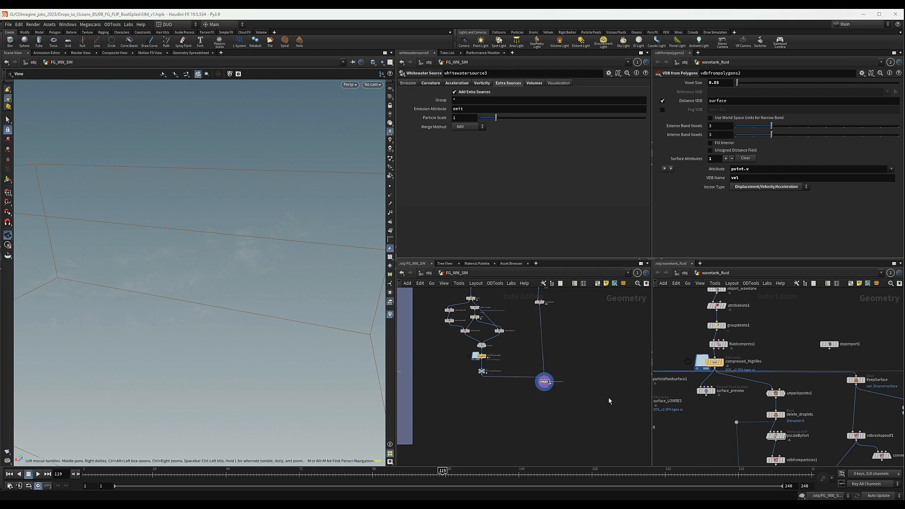
Add a File Cache named WW_SPLASH_EMIT and a null named OUT_Emit below the Whitewater Source.
{"action": "scroll", "coordinate": [549, 395], "scroll_direction": "up", "scroll_amount": 4}
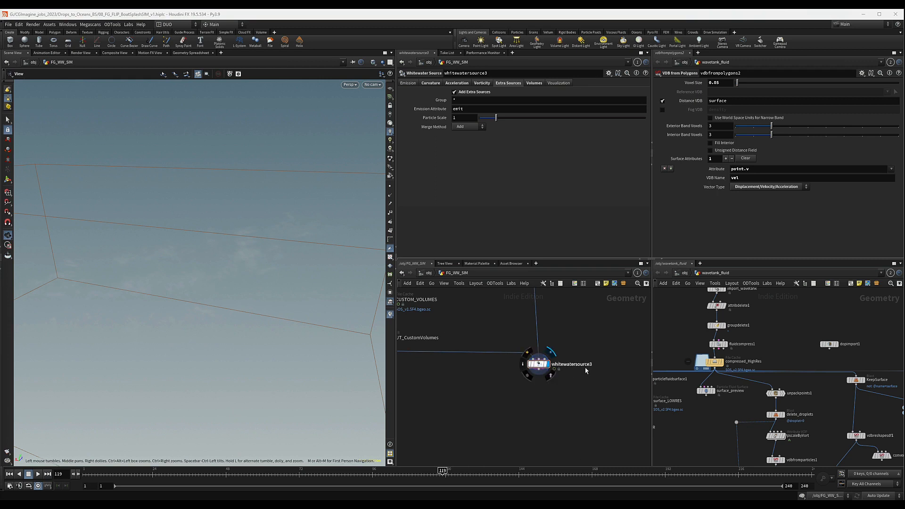
{"action": "middle_click_drag", "start_coordinate": [547, 404], "coordinate": [528, 407]}
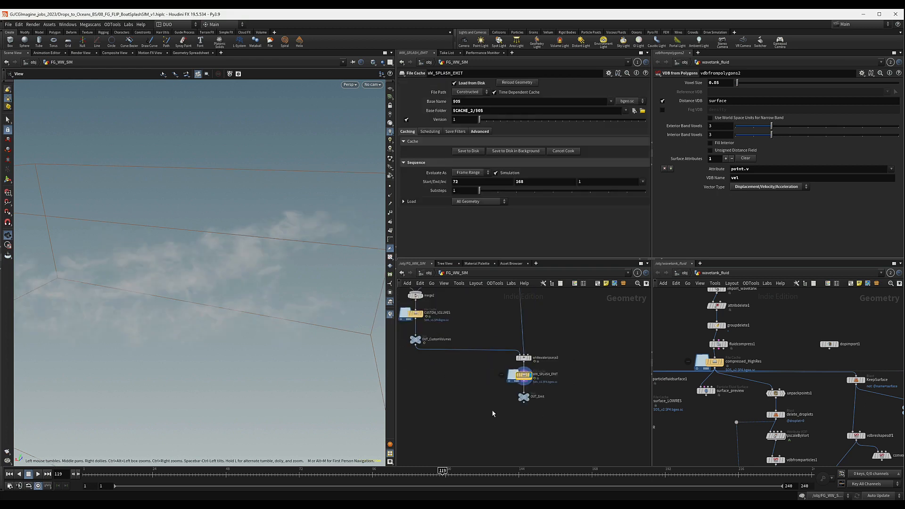
{"action": "scroll", "coordinate": [540, 351], "scroll_direction": "up", "scroll_amount": 3}
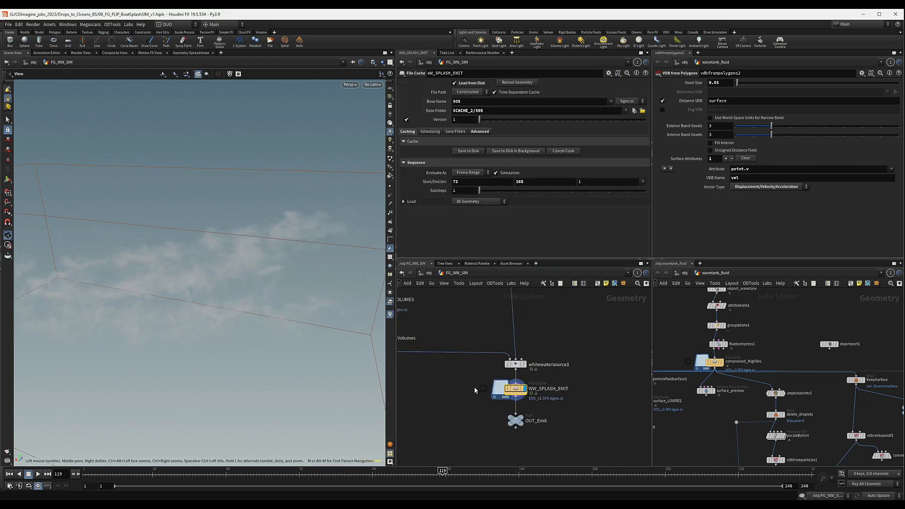
{"action": "left_click_drag", "start_coordinate": [460, 377], "coordinate": [561, 405]}
{"action": "left_click_drag", "start_coordinate": [483, 413], "coordinate": [557, 447]}
Display the Whitewater Source and set the Particle Scale of its extra sources to 3.
{"action": "left_click_drag", "start_coordinate": [561, 347], "coordinate": [485, 375]}
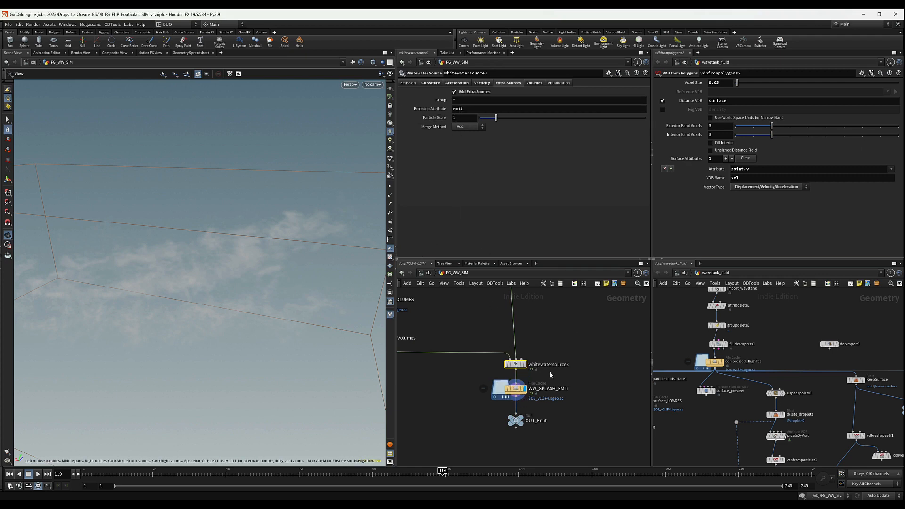
{"action": "left_click", "coordinate": [524, 364]}
{"action": "left_click_drag", "start_coordinate": [556, 352], "coordinate": [496, 375]}
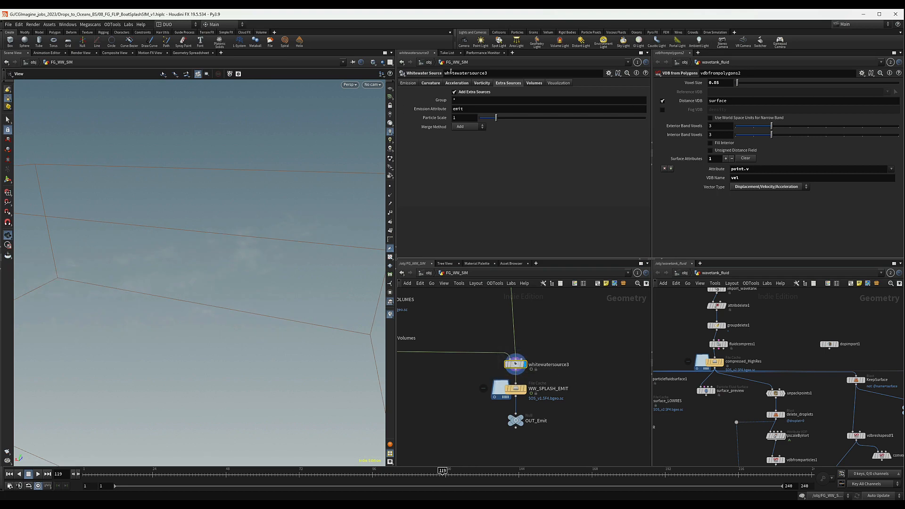
{"action": "left_click", "coordinate": [456, 118]}
{"action": "type", "text": "3"}
{"action": "key", "text": "Return"}
{"action": "left_click_drag", "start_coordinate": [203, 287], "coordinate": [180, 292]}
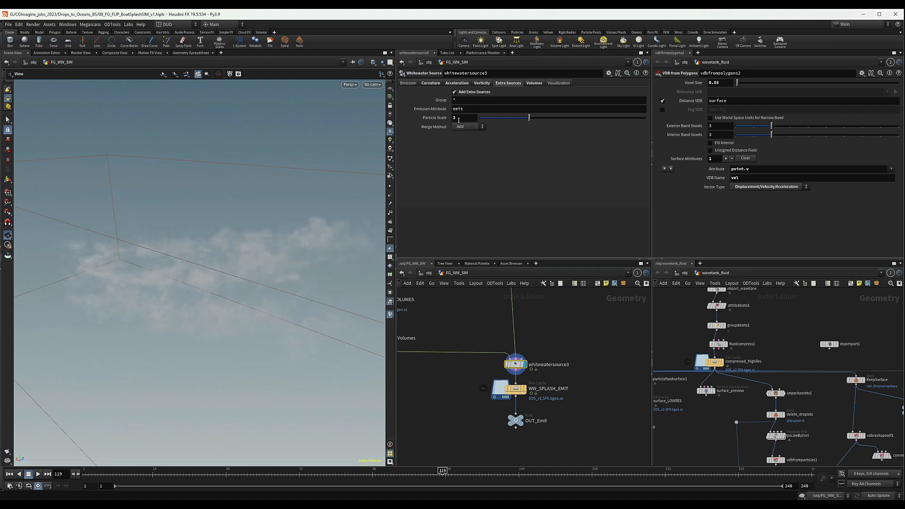
Set the Particle Scale of the Whitewater Source's extra sources to 2 and check the emission volume.
{"action": "left_click", "coordinate": [457, 118]}
{"action": "type", "text": "2"}
{"action": "key", "text": "Return"}
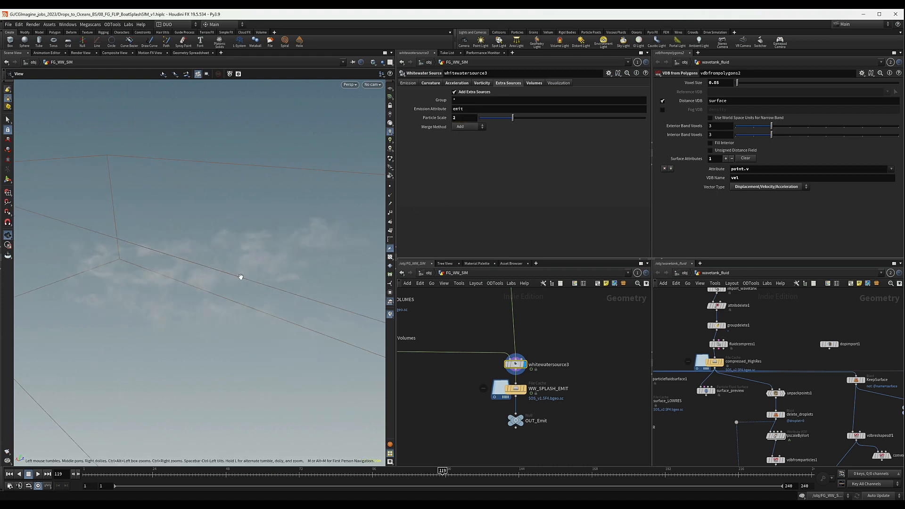
{"action": "left_click_drag", "start_coordinate": [239, 277], "coordinate": [271, 231]}
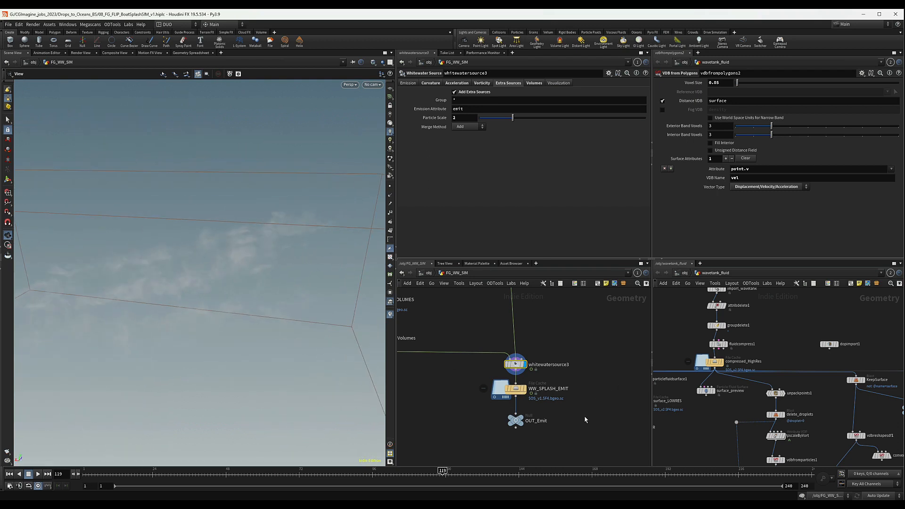
{"action": "middle_click_drag", "start_coordinate": [584, 420], "coordinate": [558, 410]}
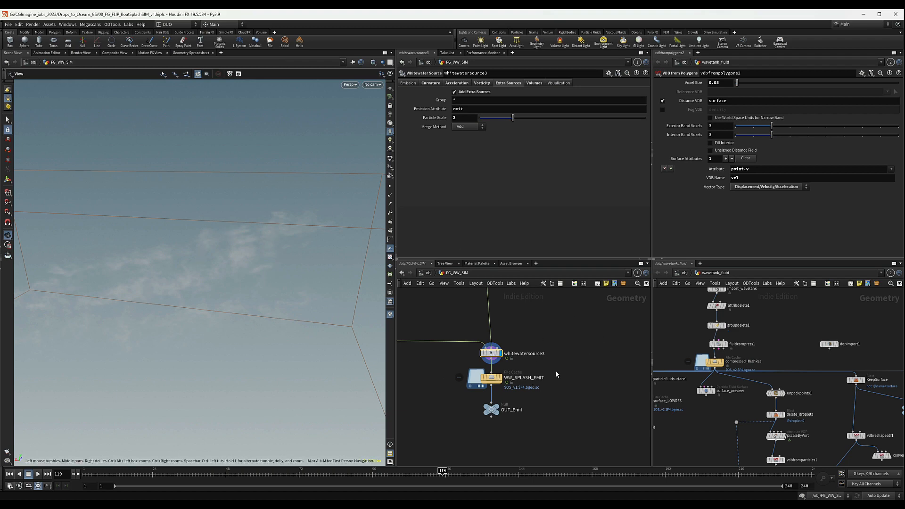
{"action": "middle_click_drag", "start_coordinate": [533, 413], "coordinate": [527, 374]}
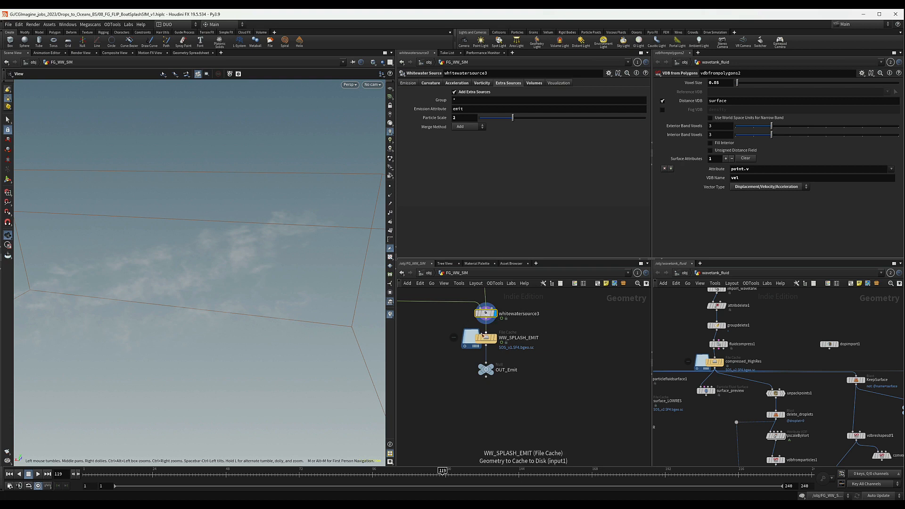
Add a DOP Network below the OUT_Emit null and name it Splash_WW_SIM.
{"action": "left_click_drag", "start_coordinate": [485, 340], "coordinate": [486, 342]}
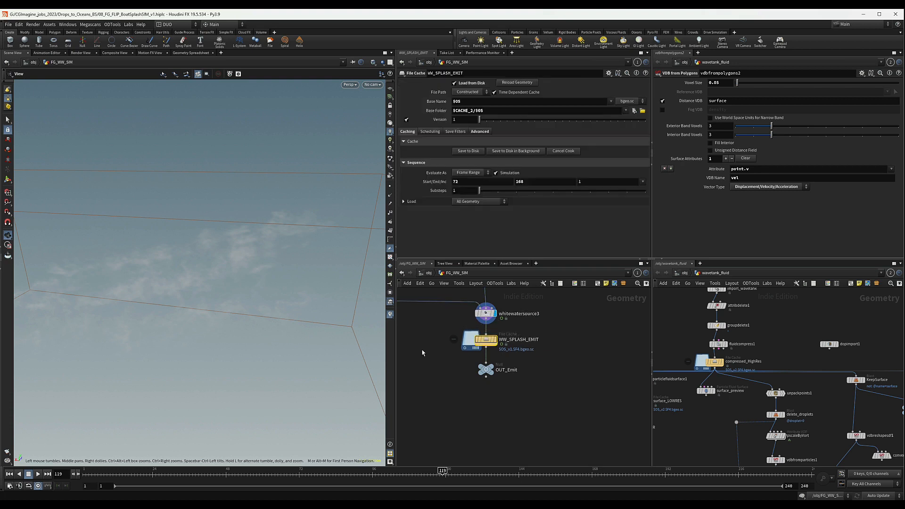
{"action": "left_click_drag", "start_coordinate": [417, 345], "coordinate": [561, 380]}
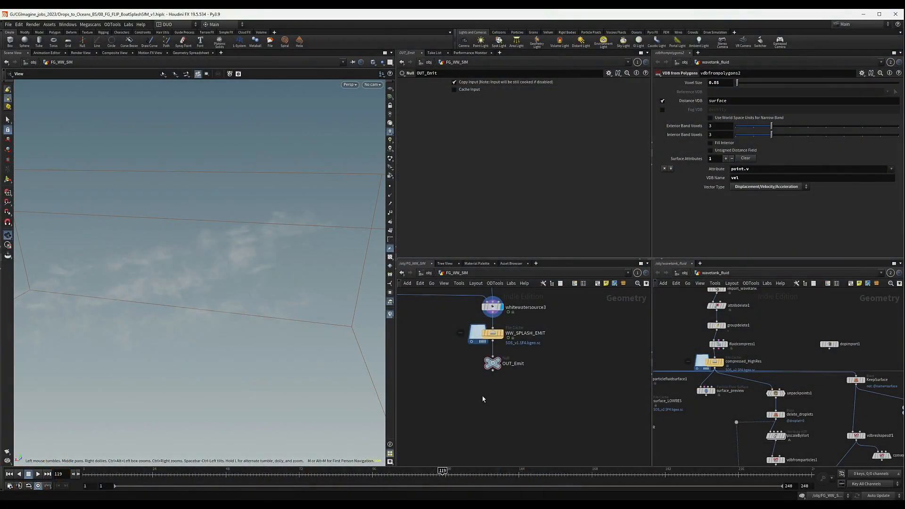
{"action": "key", "text": "Tab"}
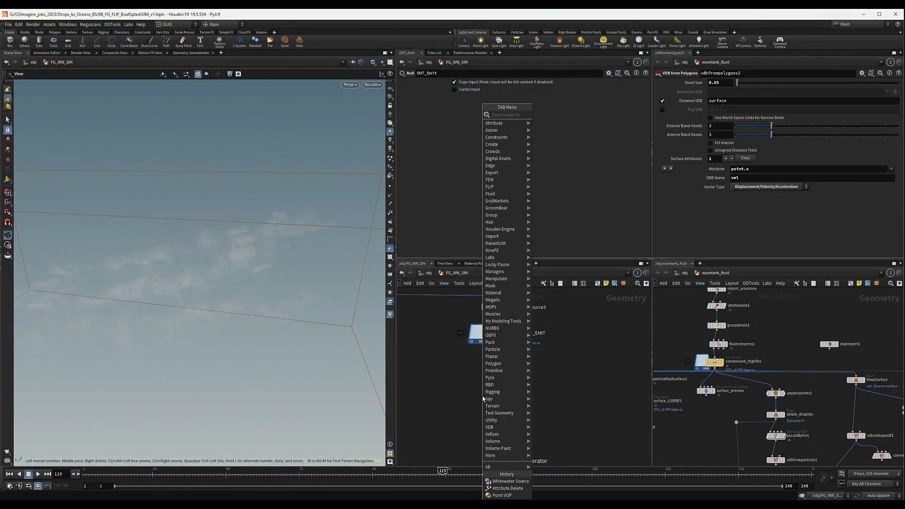
{"action": "type", "text": "dop"}
{"action": "key", "text": "Return"}
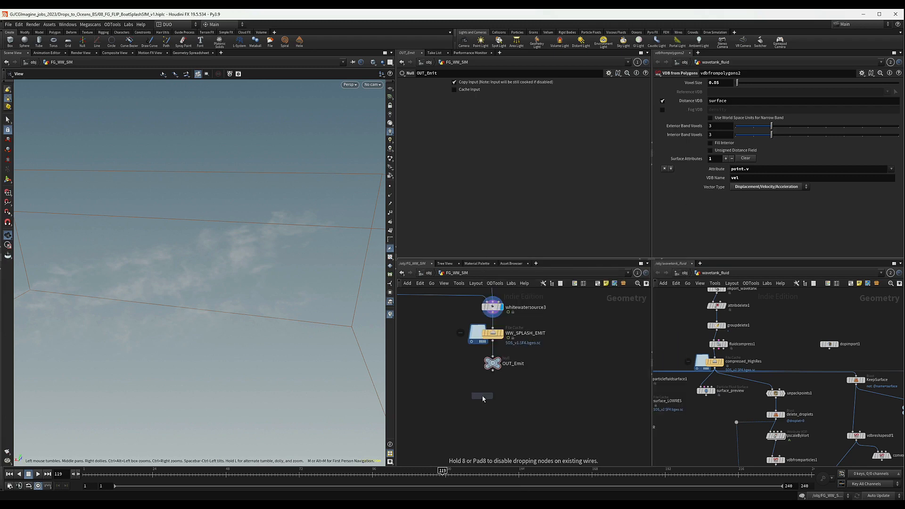
{"action": "left_click", "coordinate": [491, 398]}
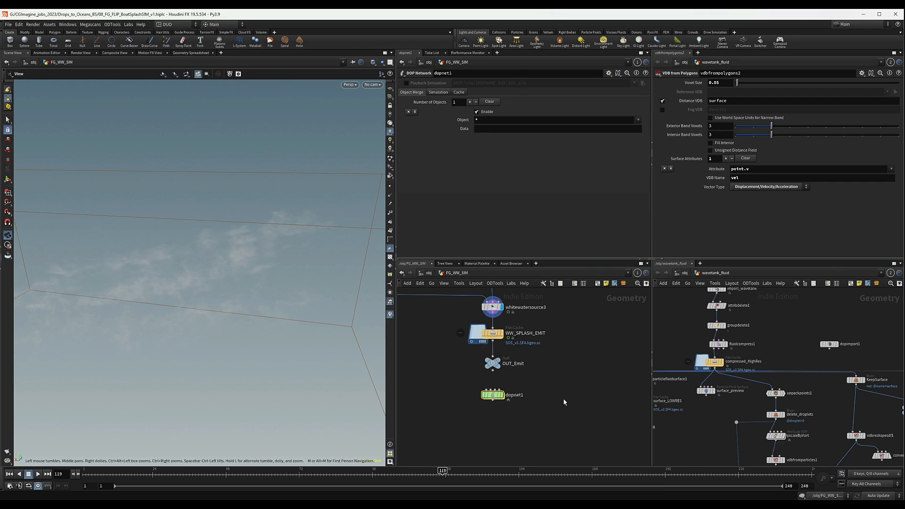
{"action": "double_click", "coordinate": [515, 395]}
{"action": "type", "text": "Splash_WW_SIM"}
{"action": "key", "text": "Return"}
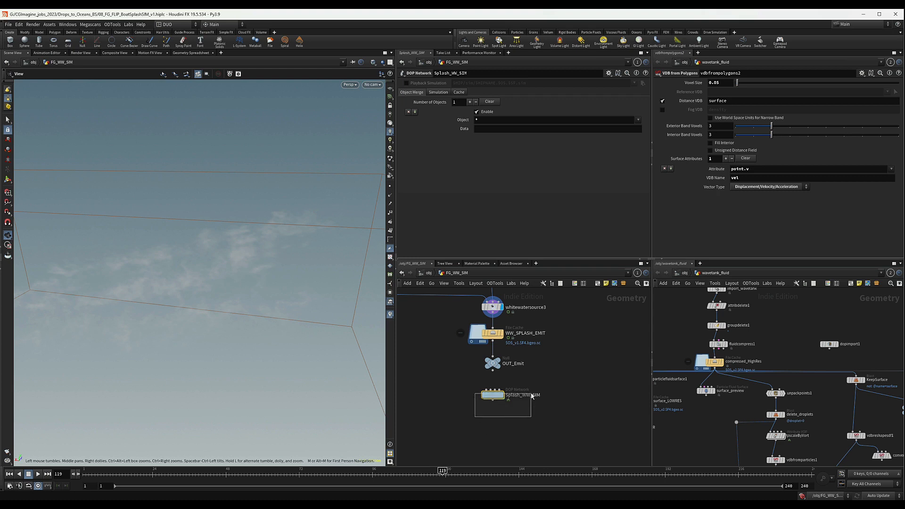
Set the simulation Start Frame of the Splash_WW_SIM network to 72.
{"action": "left_click", "coordinate": [438, 92]}
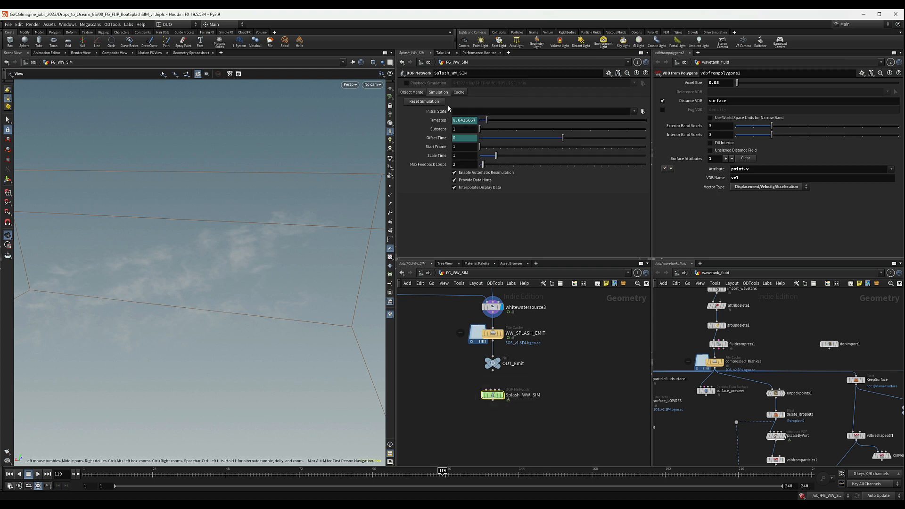
{"action": "left_click", "coordinate": [454, 147]}
{"action": "type", "text": "72"}
{"action": "key", "text": "Return"}
{"action": "scroll", "coordinate": [485, 398], "scroll_direction": "up", "scroll_amount": 3}
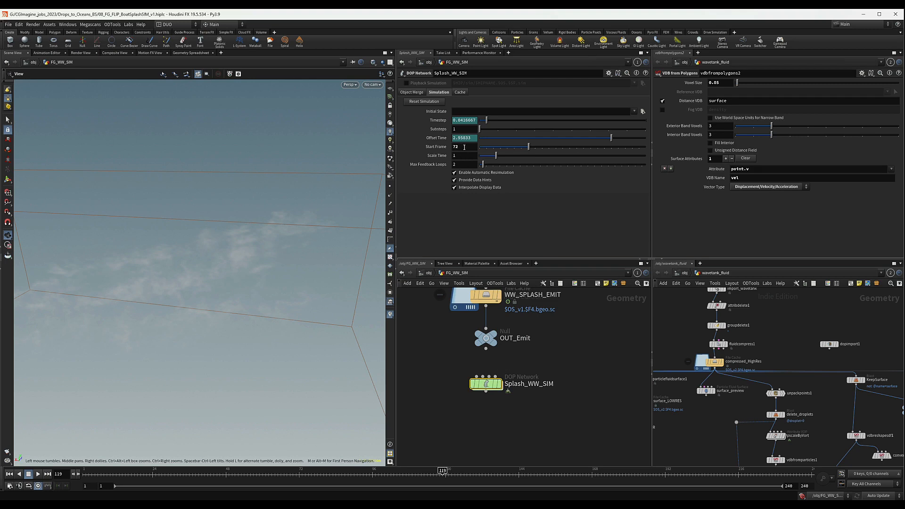
Enter the Splash_WW_SIM network and add a Whitewater Object above the output node.
{"action": "mouse_move", "coordinate": [480, 390]}
{"action": "mouse_move", "coordinate": [487, 385]}
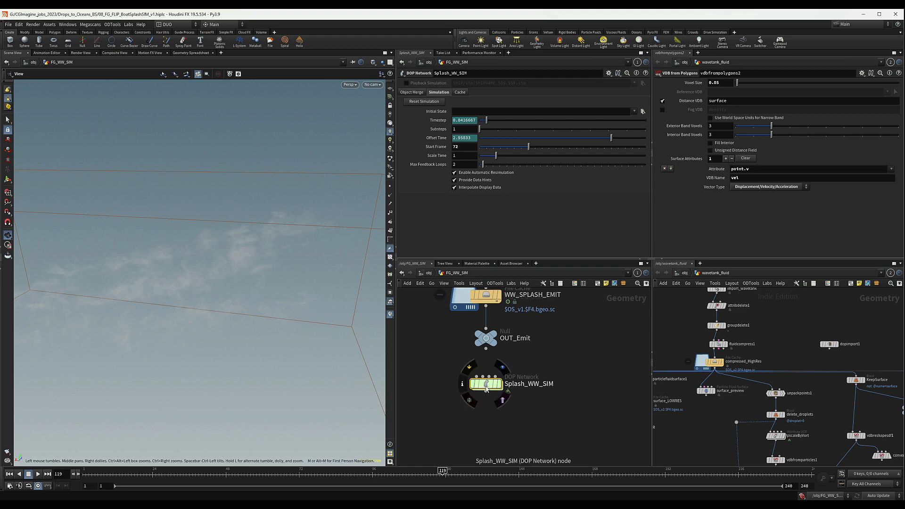
{"action": "double_click", "coordinate": [486, 386]}
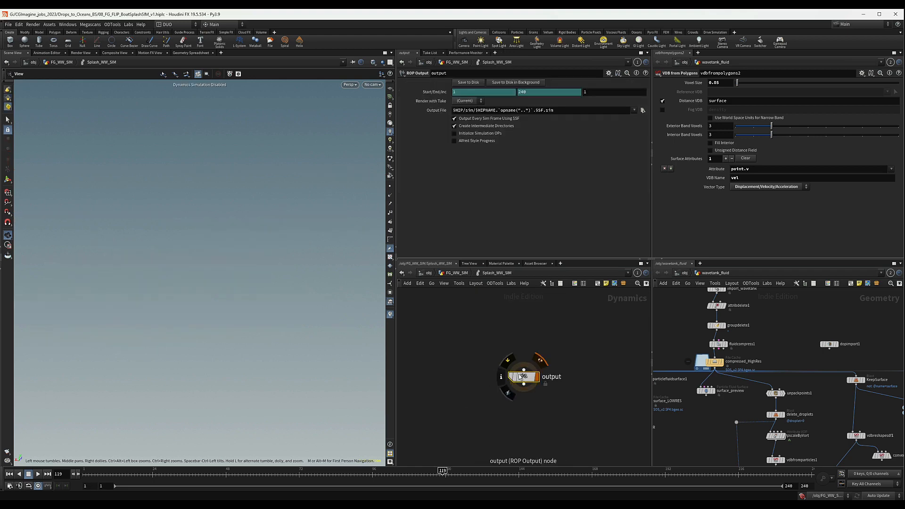
{"action": "key", "text": "Tab"}
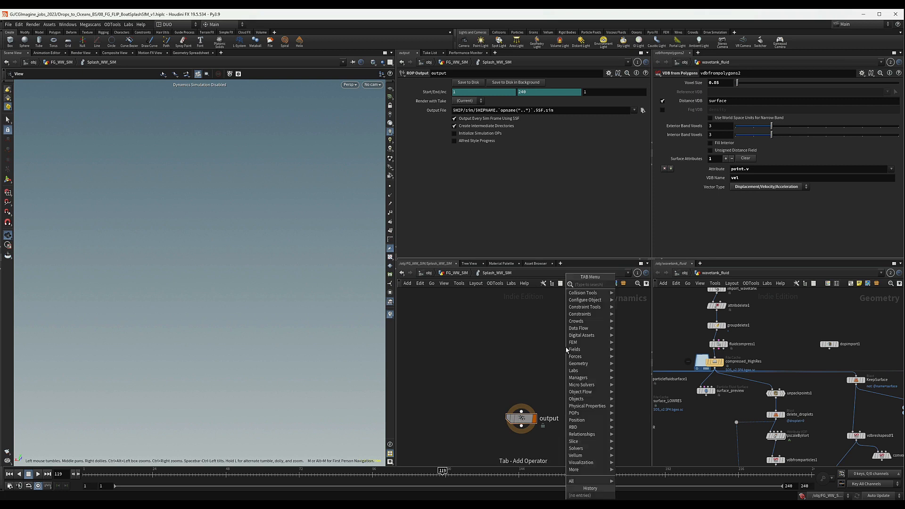
{"action": "type", "text": "white"}
{"action": "key", "text": "Return"}
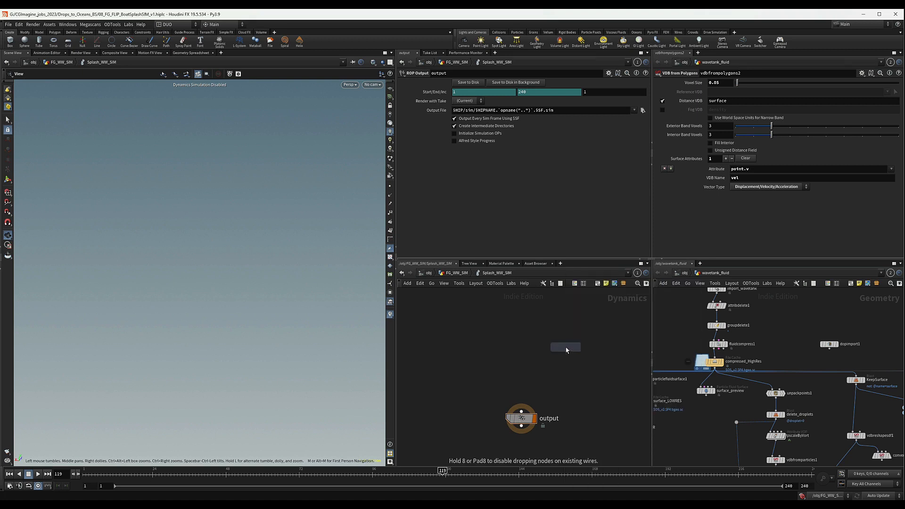
{"action": "left_click", "coordinate": [464, 330]}
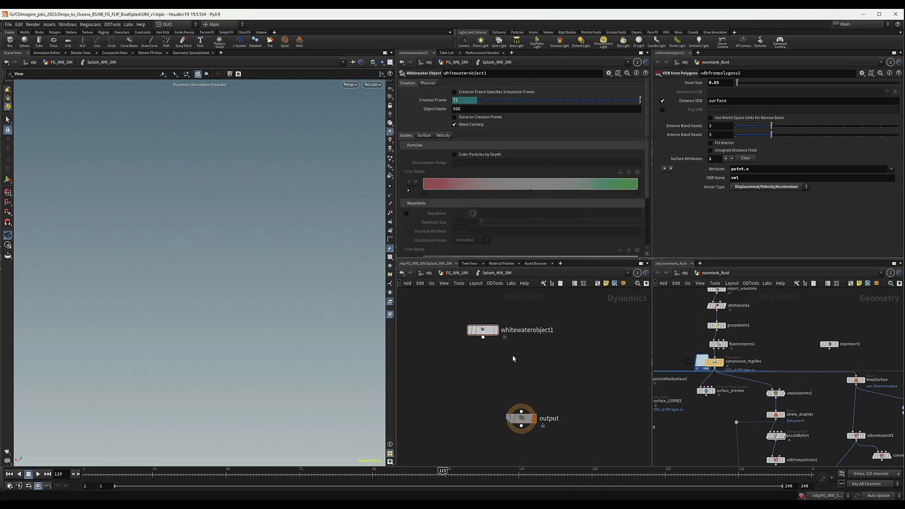
Add a Whitewater Solver, wire the Whitewater Object into its first input, and connect the solver to the output node.
{"action": "key", "text": "Tab"}
{"action": "type", "text": "whit"}
{"action": "key", "text": "Down"}
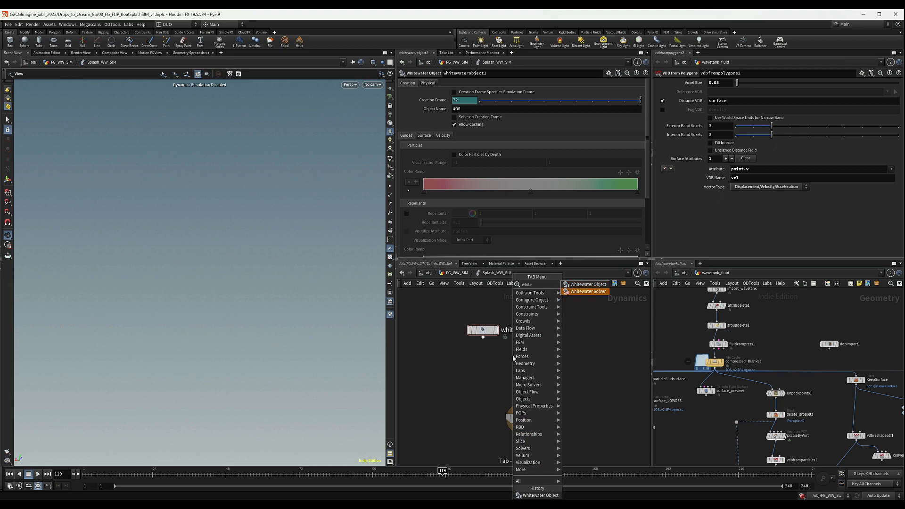
{"action": "key", "text": "Return"}
{"action": "left_click", "coordinate": [513, 355]}
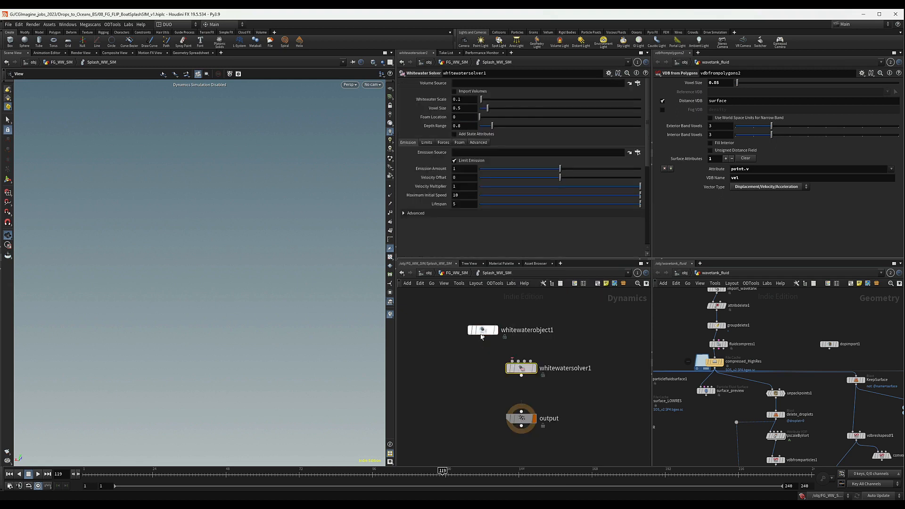
{"action": "mouse_move", "coordinate": [481, 330]}
{"action": "left_mouse_down"}
{"action": "mouse_move", "coordinate": [473, 316]}
{"action": "mouse_move", "coordinate": [525, 374]}
{"action": "mouse_move", "coordinate": [522, 427]}
{"action": "left_mouse_up"}
{"action": "left_click_drag", "start_coordinate": [479, 387], "coordinate": [618, 354]}
{"action": "left_click", "coordinate": [444, 143]}
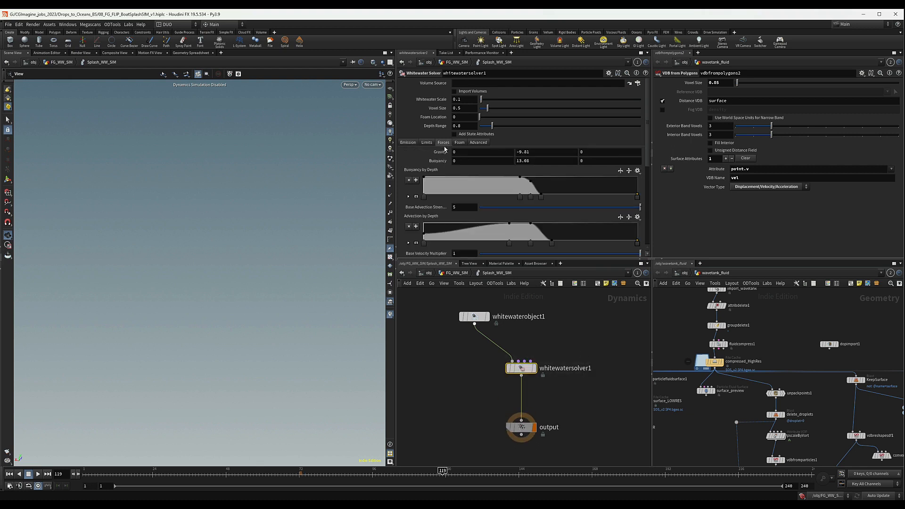
{"action": "left_click", "coordinate": [414, 143]}
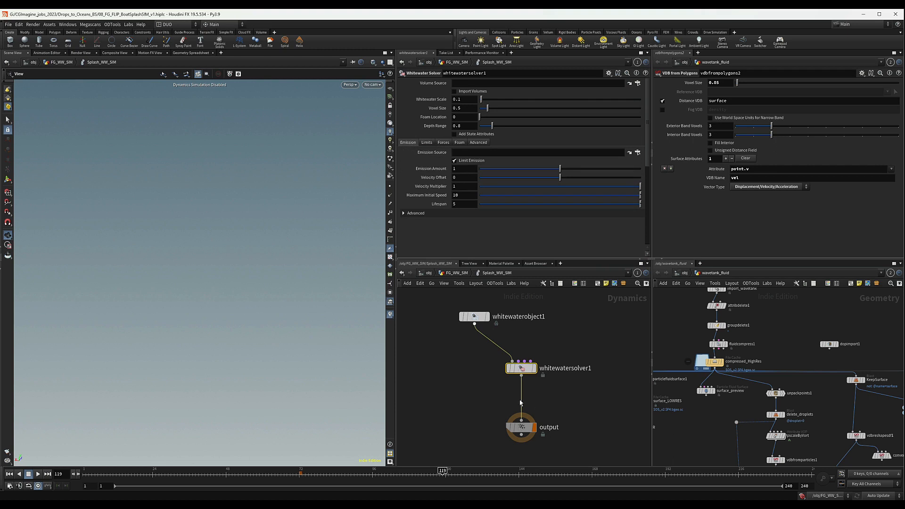
{"action": "scroll", "coordinate": [501, 398], "scroll_direction": "up", "scroll_amount": 3}
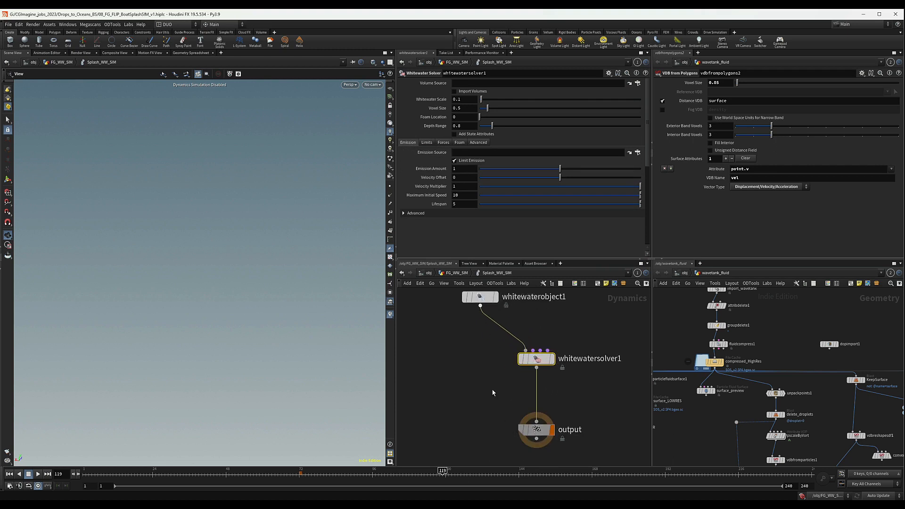
{"action": "scroll", "coordinate": [477, 344], "scroll_direction": "down", "scroll_amount": 2}
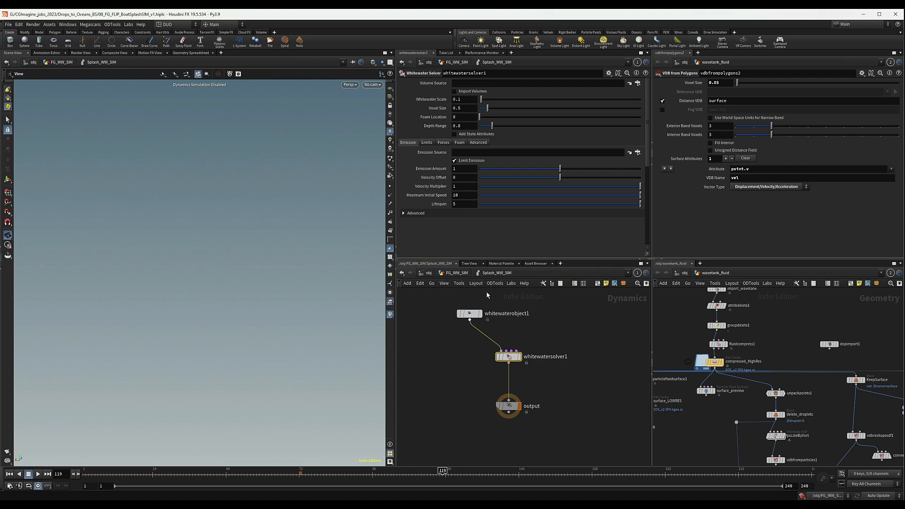
Return to the FG_WW_SIM network and open the Add_Splashes_SIM DOP network.
{"action": "left_click", "coordinate": [466, 274]}
{"action": "scroll", "coordinate": [588, 375], "scroll_direction": "down", "scroll_amount": 5}
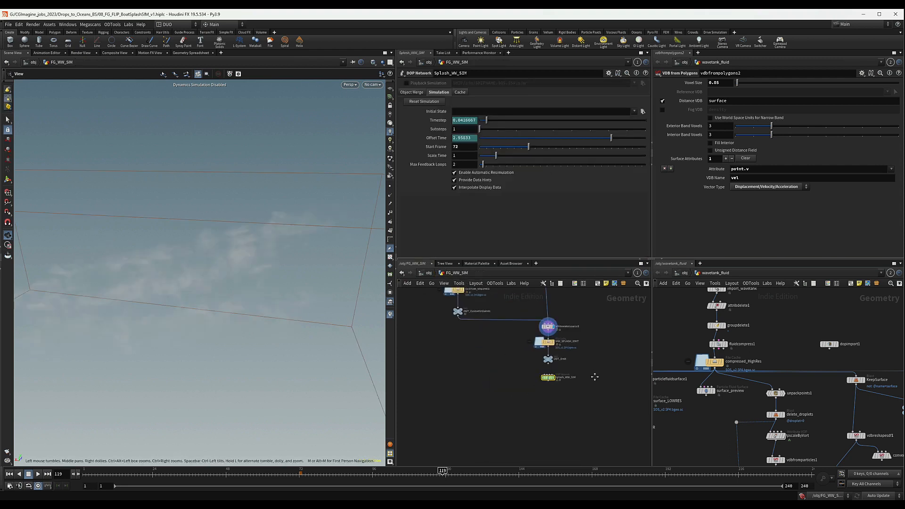
{"action": "middle_click_drag", "start_coordinate": [461, 355], "coordinate": [498, 457]}
{"action": "middle_click_drag", "start_coordinate": [466, 410], "coordinate": [473, 442]}
{"action": "scroll", "coordinate": [544, 366], "scroll_direction": "down", "scroll_amount": 2}
{"action": "middle_click_drag", "start_coordinate": [547, 366], "coordinate": [551, 406]}
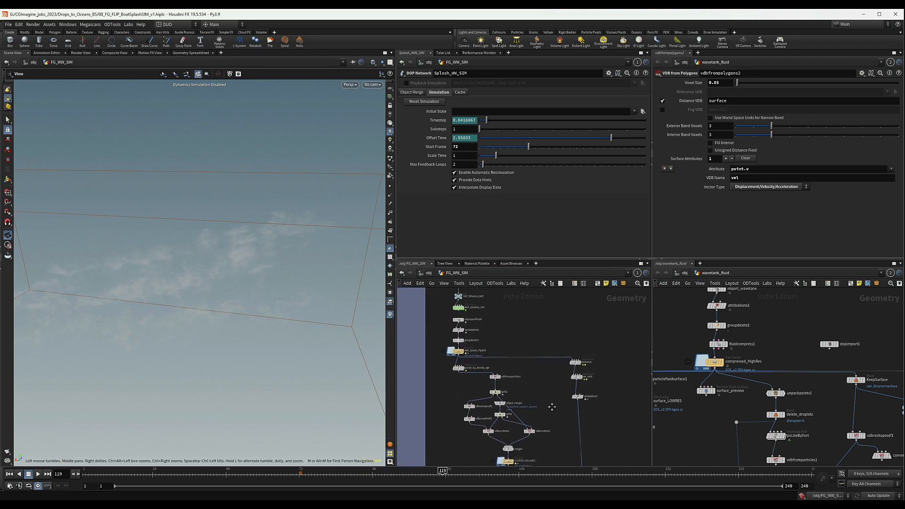
{"action": "scroll", "coordinate": [528, 344], "scroll_direction": "down", "scroll_amount": 2}
{"action": "middle_click_drag", "start_coordinate": [525, 341], "coordinate": [539, 368]}
{"action": "scroll", "coordinate": [491, 351], "scroll_direction": "up", "scroll_amount": 4}
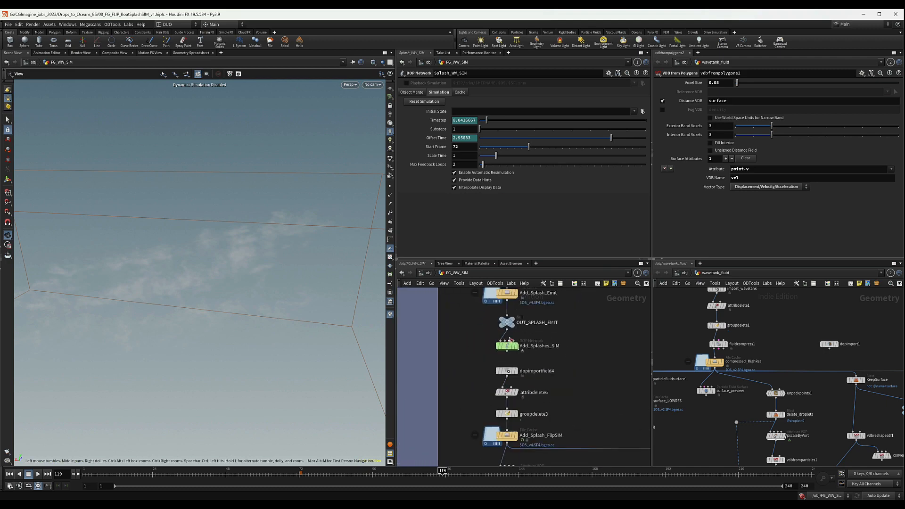
{"action": "double_click", "coordinate": [508, 347]}
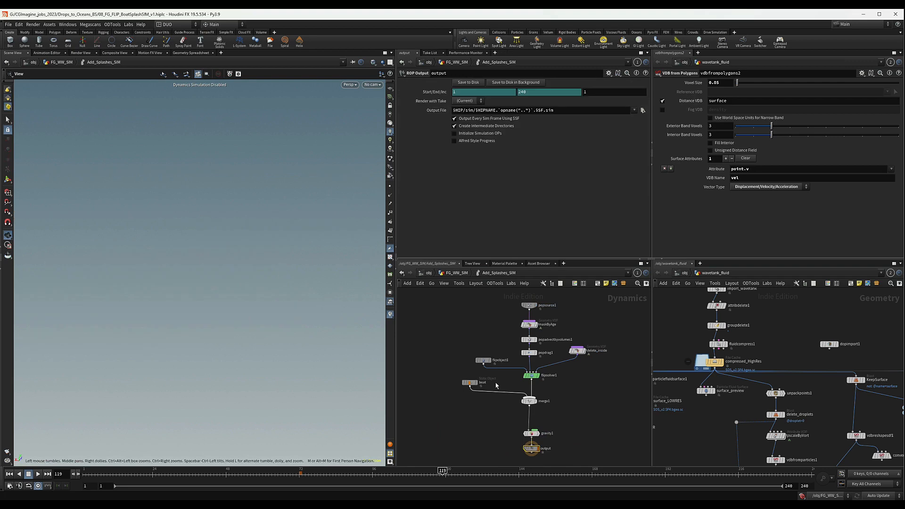
Copy the boat static object together with the maskByAge, popadvectbyvolumes1 and popdrag1 nodes.
{"action": "left_click", "coordinate": [471, 382]}
{"action": "key", "text": "ctrl+c"}
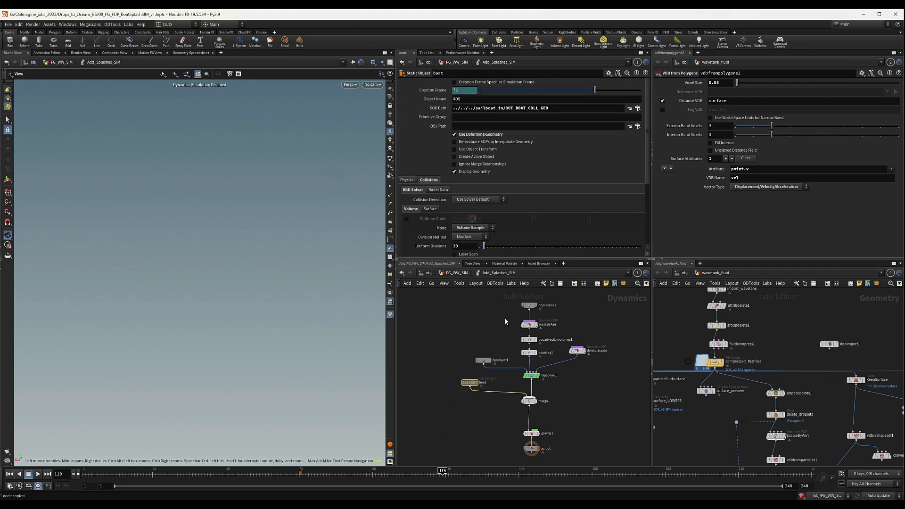
{"action": "left_click", "coordinate": [529, 325], "text": "shift"}
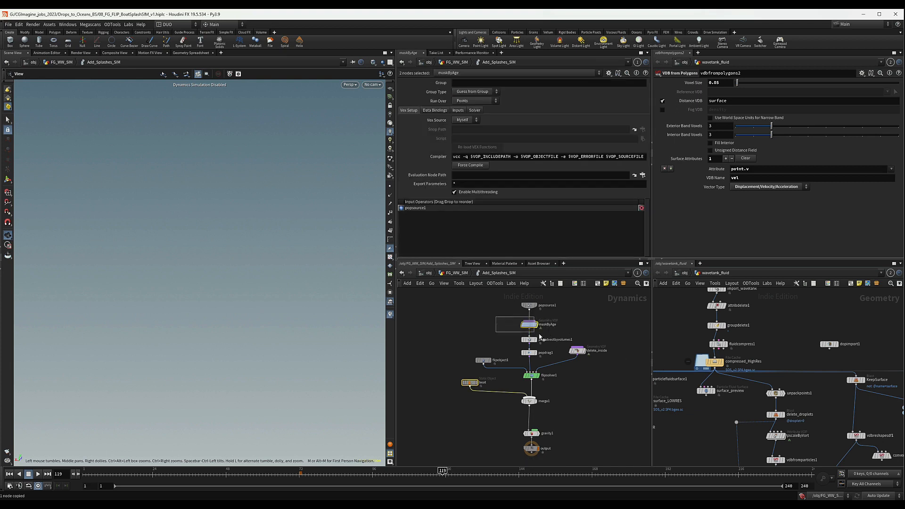
{"action": "left_click_drag", "start_coordinate": [496, 317], "coordinate": [566, 346]}
{"action": "left_click_drag", "start_coordinate": [499, 319], "coordinate": [560, 364]}
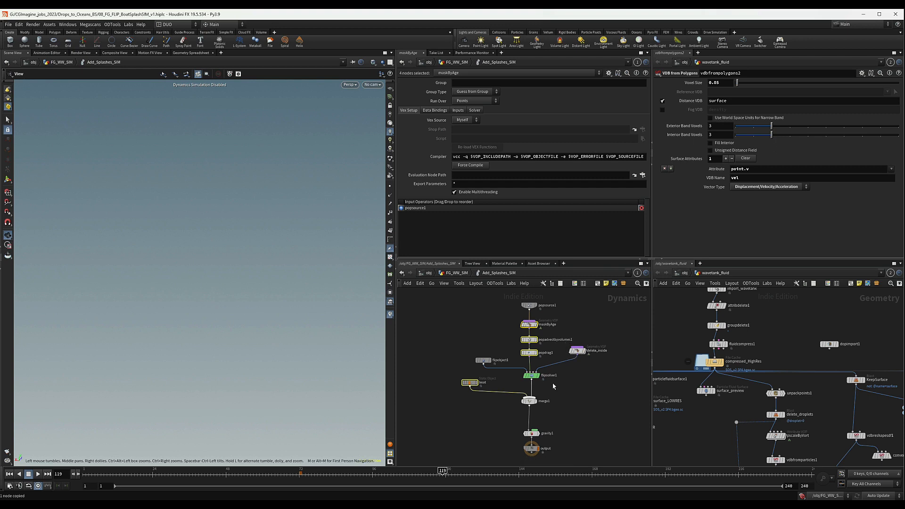
{"action": "key", "text": "ctrl+c"}
Paste the copied nodes into the Splash_WW_SIM network and arrange them around the Whitewater Solver.
{"action": "left_click", "coordinate": [446, 273]}
{"action": "scroll", "coordinate": [476, 325], "scroll_direction": "down", "scroll_amount": 4}
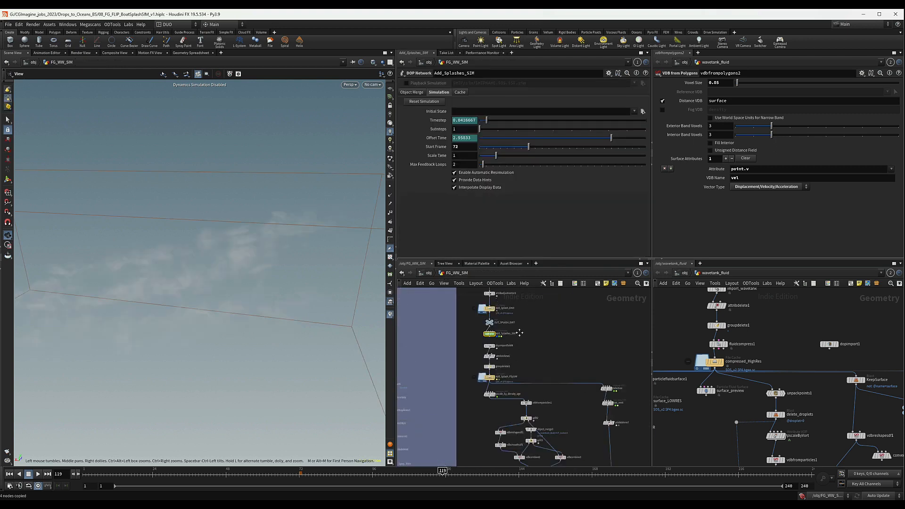
{"action": "middle_click_drag", "start_coordinate": [576, 416], "coordinate": [498, 310]}
{"action": "middle_click_drag", "start_coordinate": [561, 384], "coordinate": [552, 315]}
{"action": "middle_click_drag", "start_coordinate": [528, 397], "coordinate": [528, 379]}
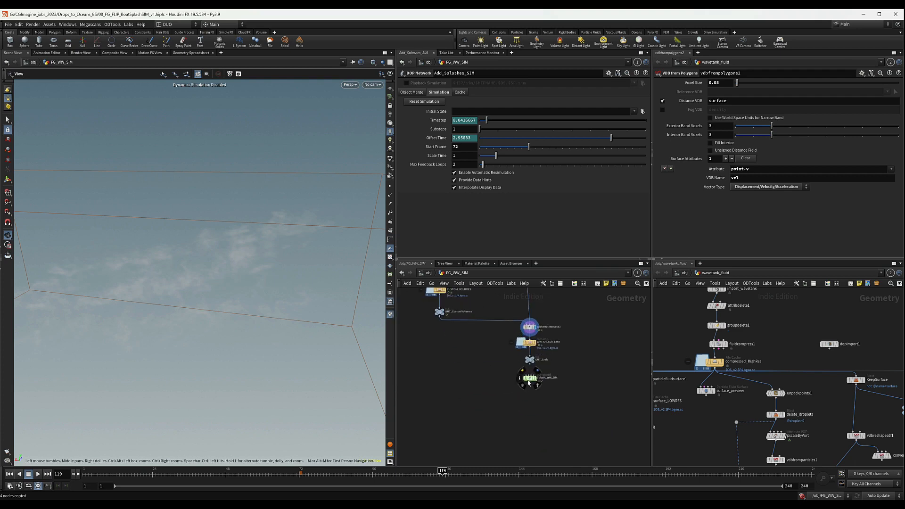
{"action": "double_click", "coordinate": [528, 380]}
{"action": "scroll", "coordinate": [545, 327], "scroll_direction": "down", "scroll_amount": 2}
{"action": "left_click_drag", "start_coordinate": [492, 390], "coordinate": [447, 389]}
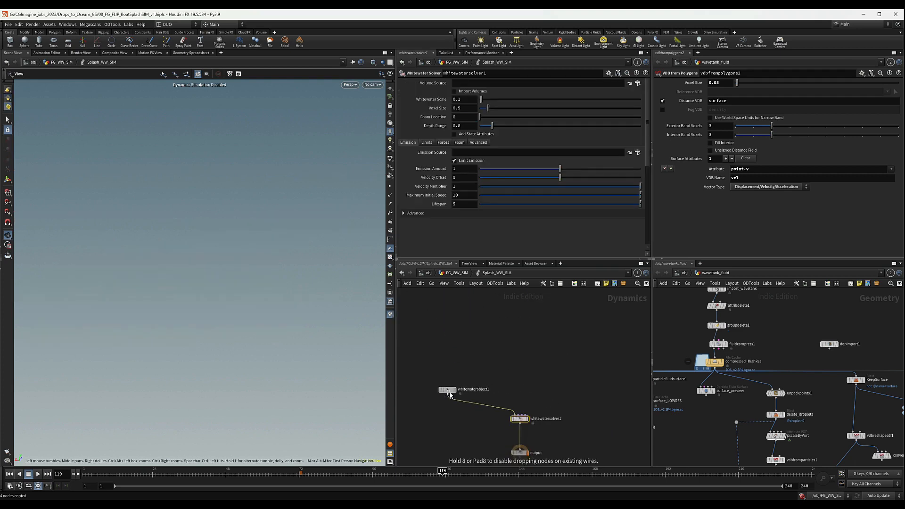
{"action": "key", "text": "ctrl+v"}
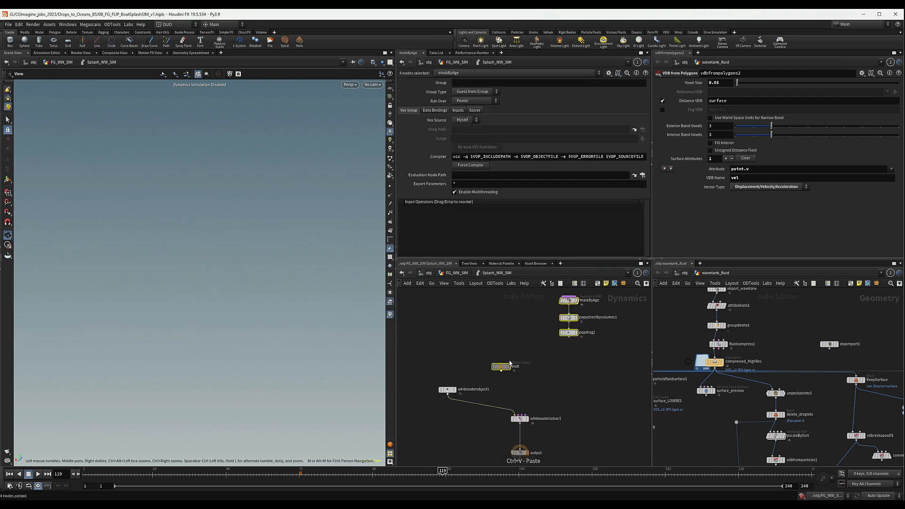
{"action": "left_click_drag", "start_coordinate": [512, 367], "coordinate": [451, 424]}
{"action": "left_click", "coordinate": [481, 441]}
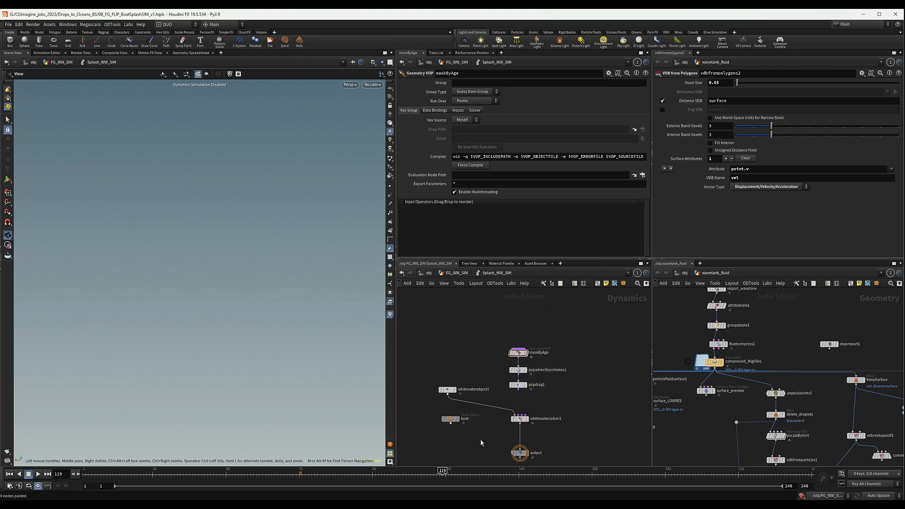
Insert a Merge node between the Whitewater Solver and the output node.
{"action": "middle_click_drag", "start_coordinate": [497, 442], "coordinate": [492, 401]}
{"action": "key", "text": "Tab"}
{"action": "type", "text": "mer"}
{"action": "key", "text": "Return"}
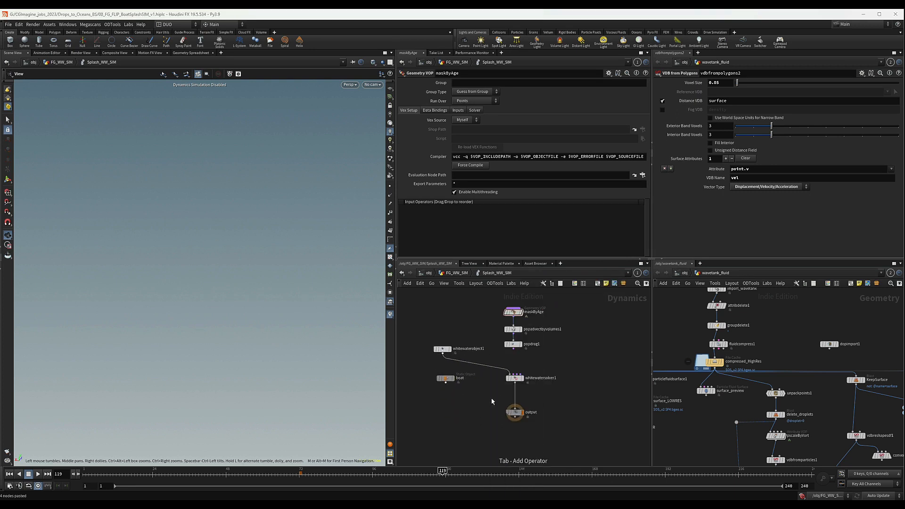
{"action": "left_click", "coordinate": [514, 396]}
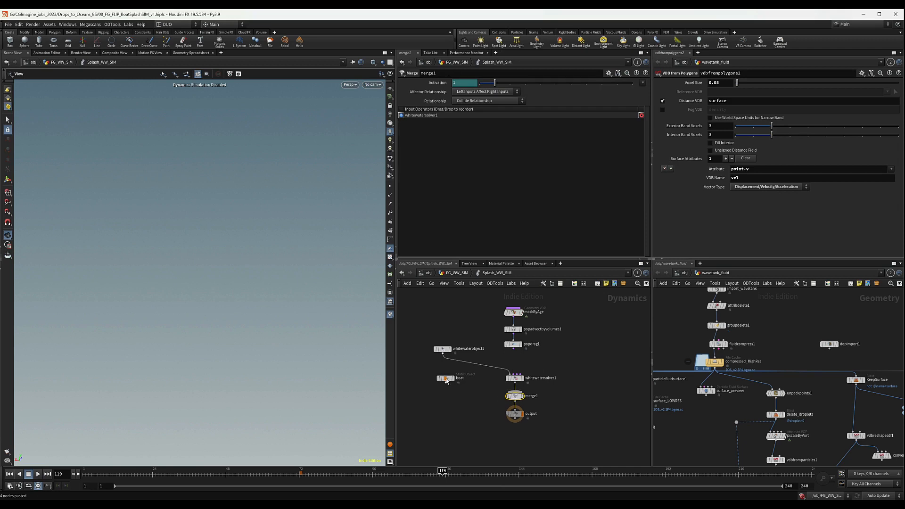
Connect the boat static object to merge1 and reverse the merge order so boat comes before whitewatersolver1.
{"action": "left_click_drag", "start_coordinate": [444, 384], "coordinate": [515, 396]}
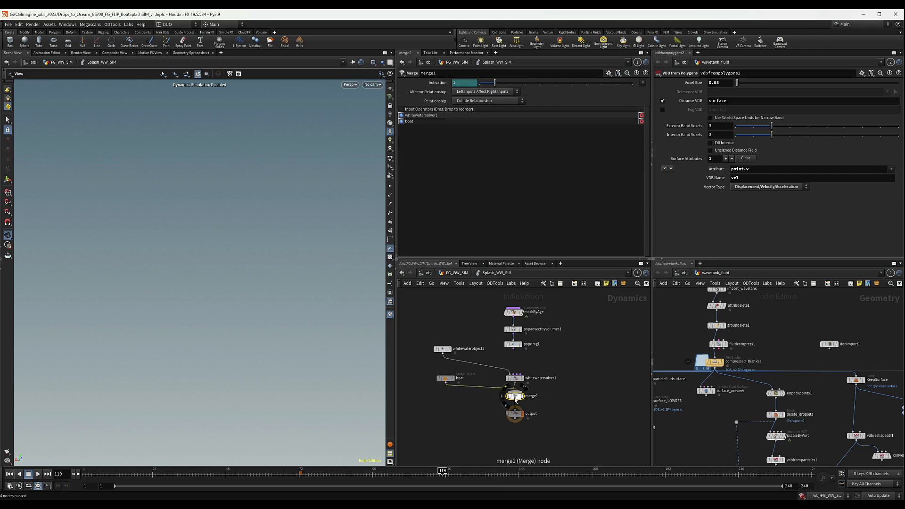
{"action": "key", "text": "shift+r"}
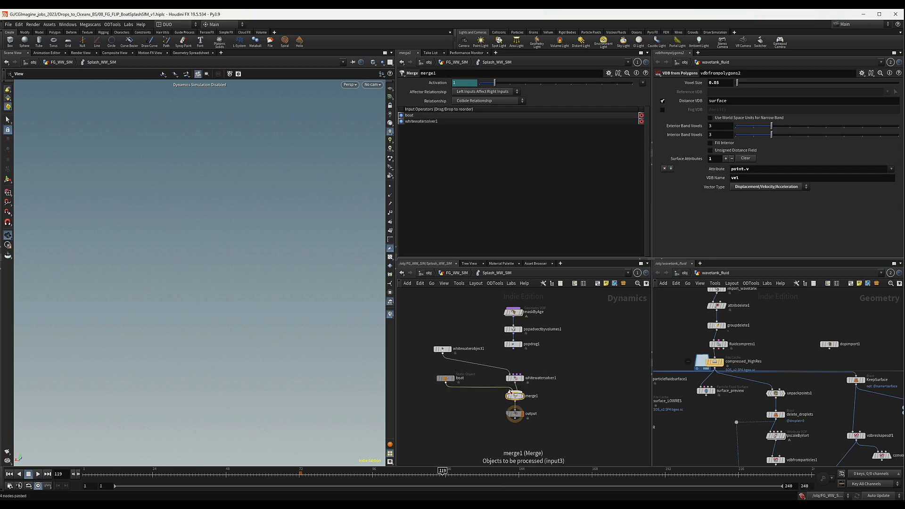
{"action": "left_click_drag", "start_coordinate": [446, 378], "coordinate": [445, 381]}
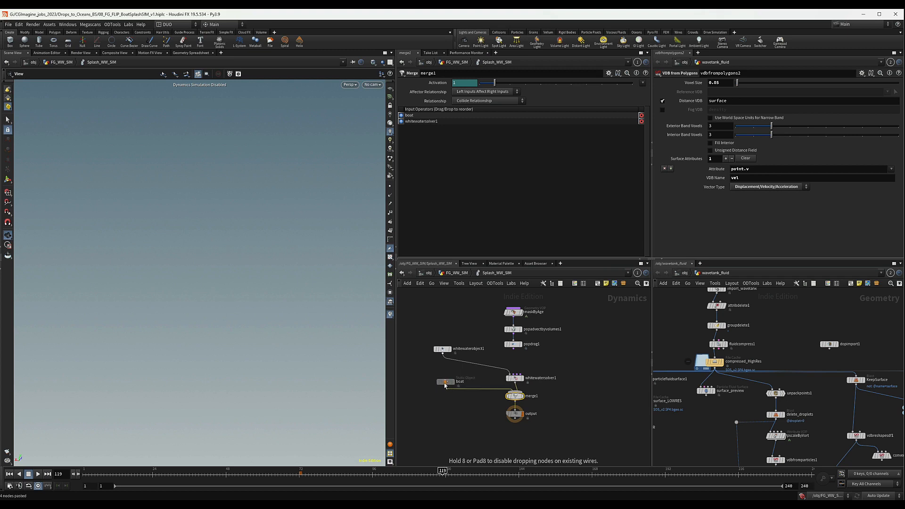
Connect the output of popdrag1 to the Particle Forces input of whitewatersolver1.
{"action": "middle_click_drag", "start_coordinate": [517, 363], "coordinate": [516, 386]}
{"action": "scroll", "coordinate": [522, 381], "scroll_direction": "up", "scroll_amount": 3}
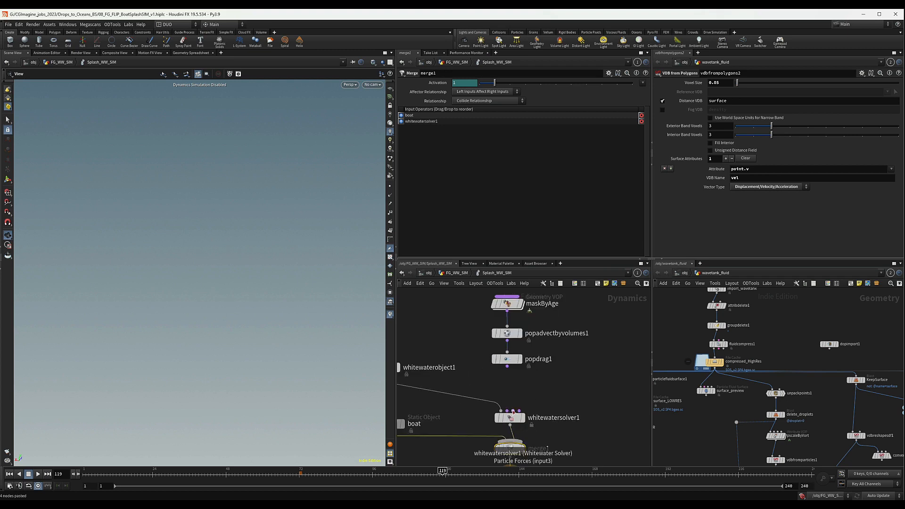
{"action": "left_click_drag", "start_coordinate": [514, 412], "coordinate": [512, 374]}
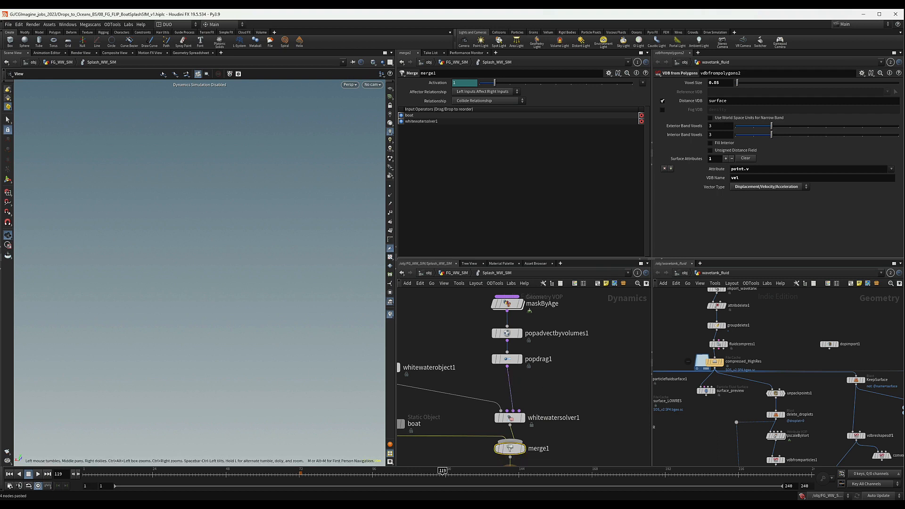
Examine the Source Max expression of the fit range node inside the maskByAge VOP network, and return to the DOP level.
{"action": "double_click", "coordinate": [506, 306]}
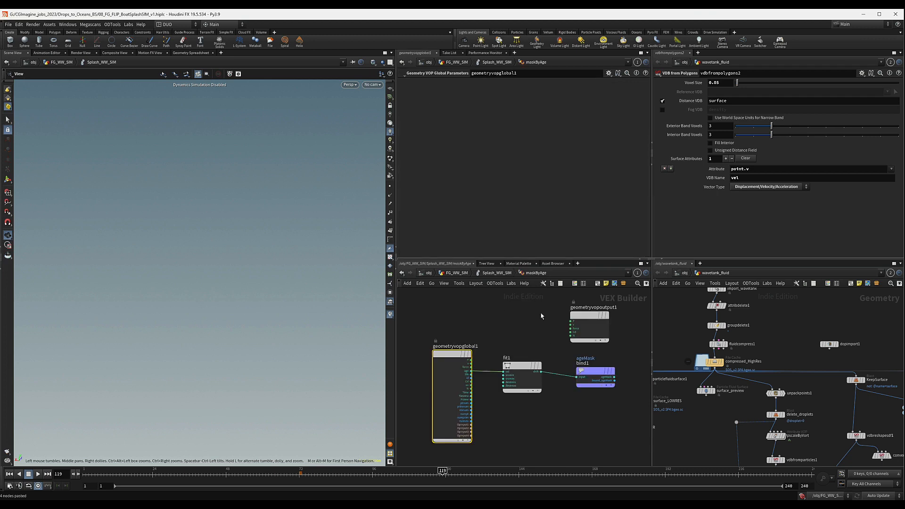
{"action": "left_click", "coordinate": [507, 361]}
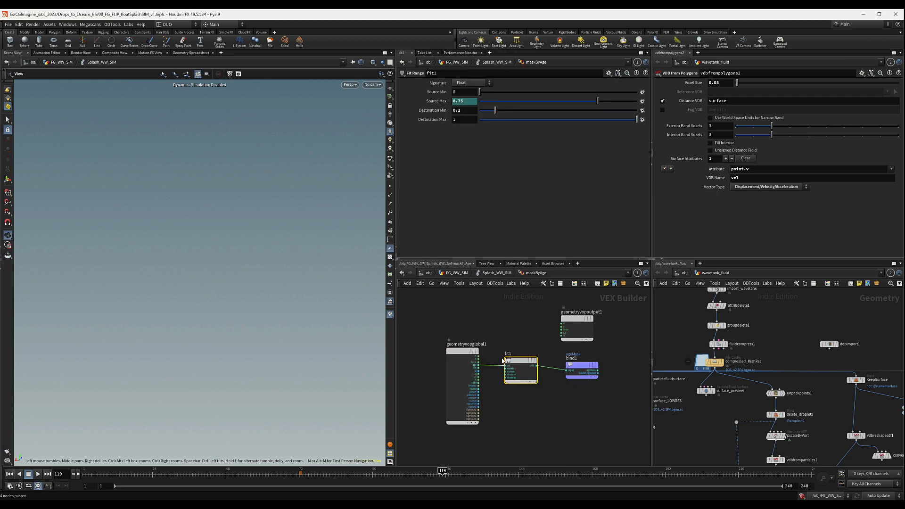
{"action": "left_click", "coordinate": [436, 101]}
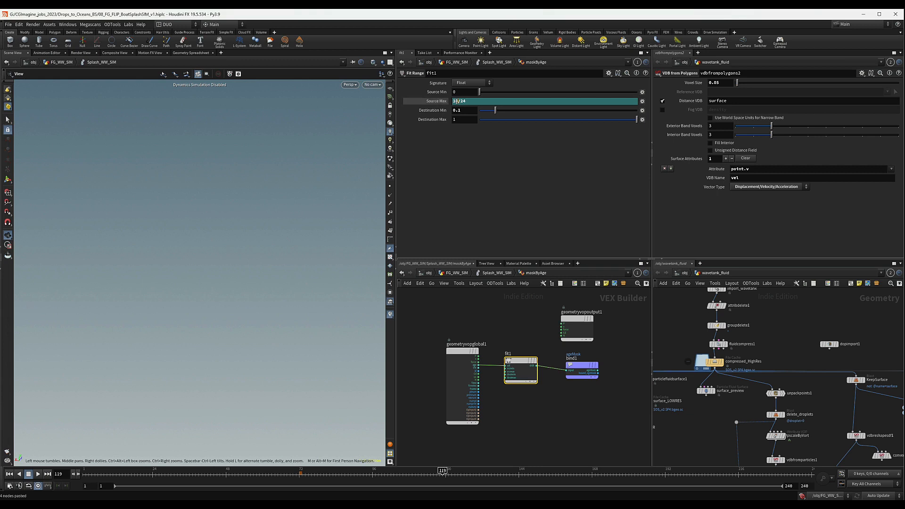
{"action": "left_click", "coordinate": [455, 102]}
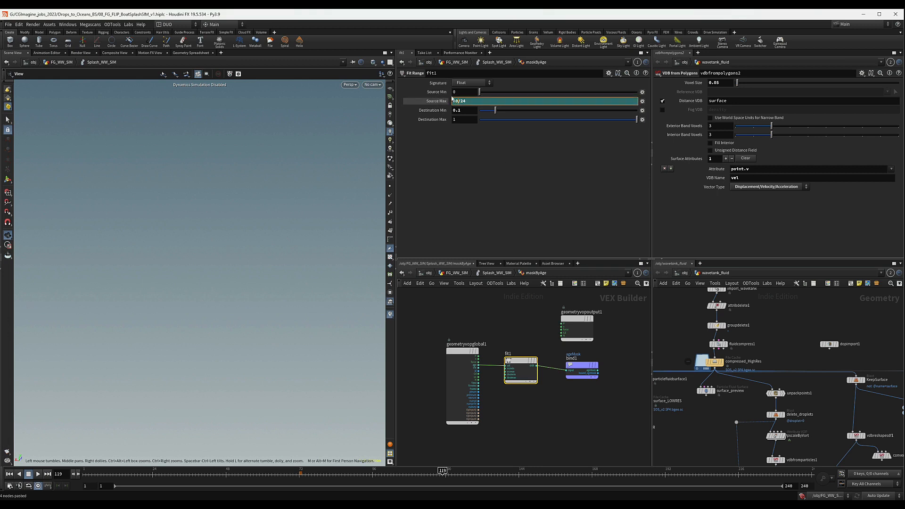
{"action": "left_click", "coordinate": [430, 101]}
{"action": "left_click", "coordinate": [430, 102]}
{"action": "left_click", "coordinate": [430, 103]}
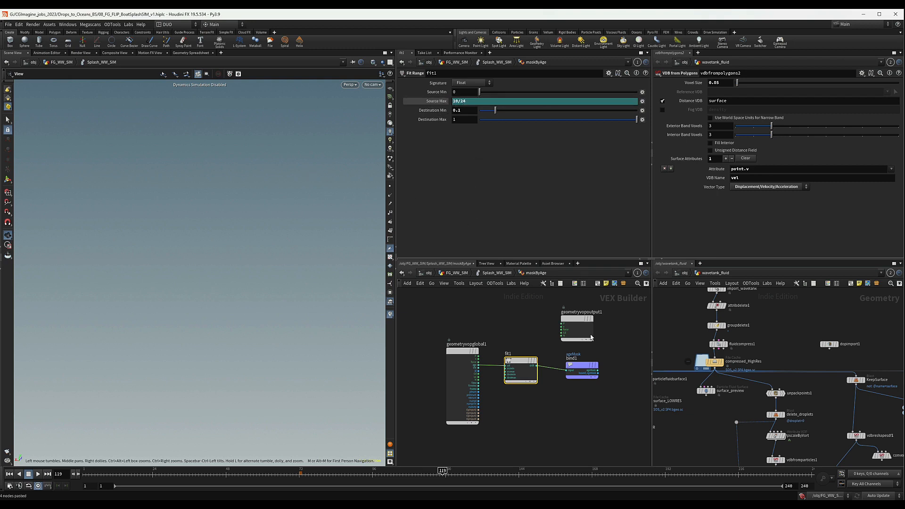
{"action": "key", "text": "u"}
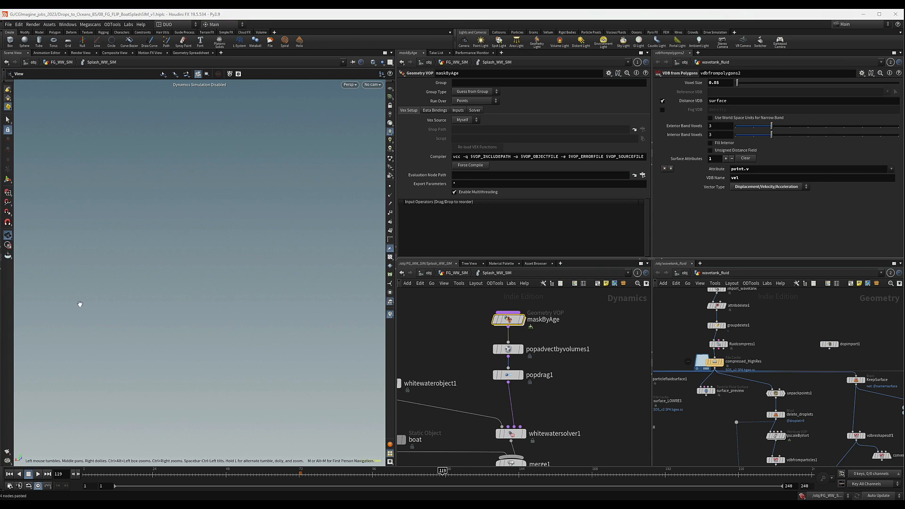
Set popadvectbyvolumes1's Velocity Scale to 1.1 and its Force Scale to 3.
{"action": "left_click_drag", "start_coordinate": [569, 338], "coordinate": [475, 364]}
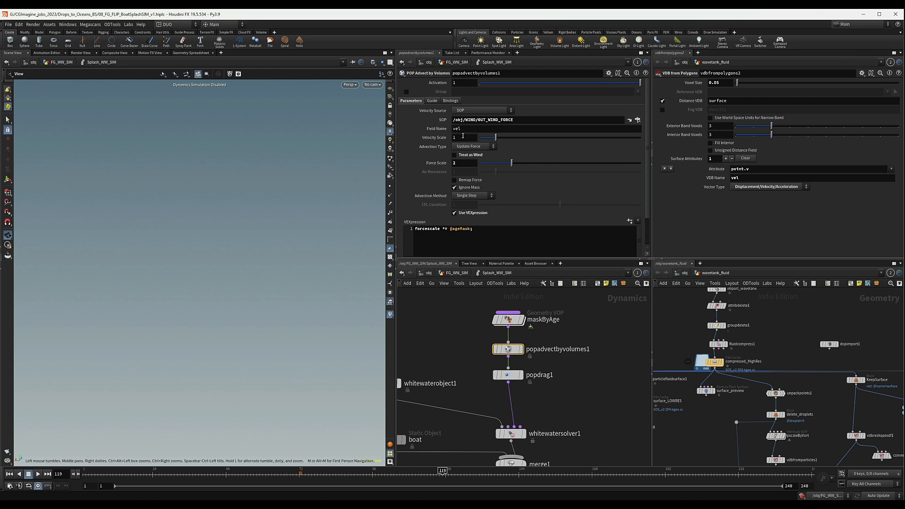
{"action": "left_click", "coordinate": [463, 137]}
{"action": "type", "text": ".1"}
{"action": "left_click_drag", "start_coordinate": [463, 162], "coordinate": [414, 163]}
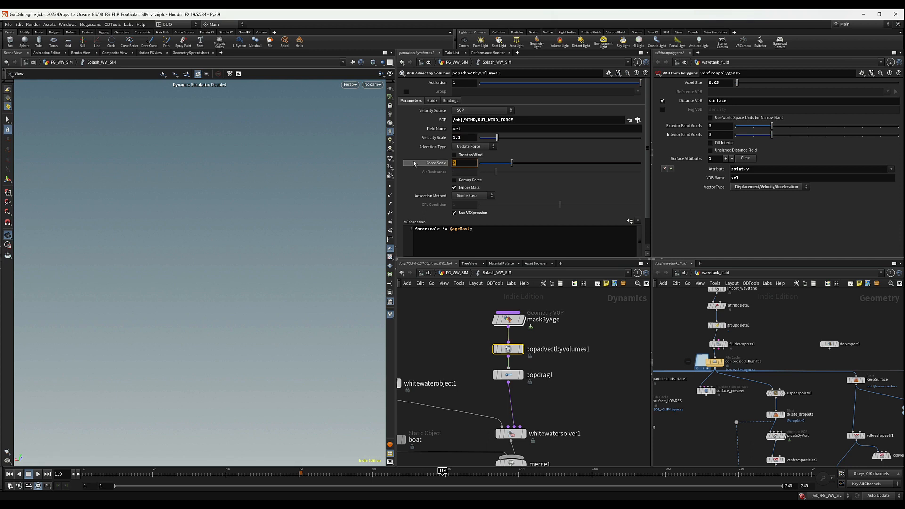
{"action": "type", "text": "3"}
{"action": "key", "text": "Return"}
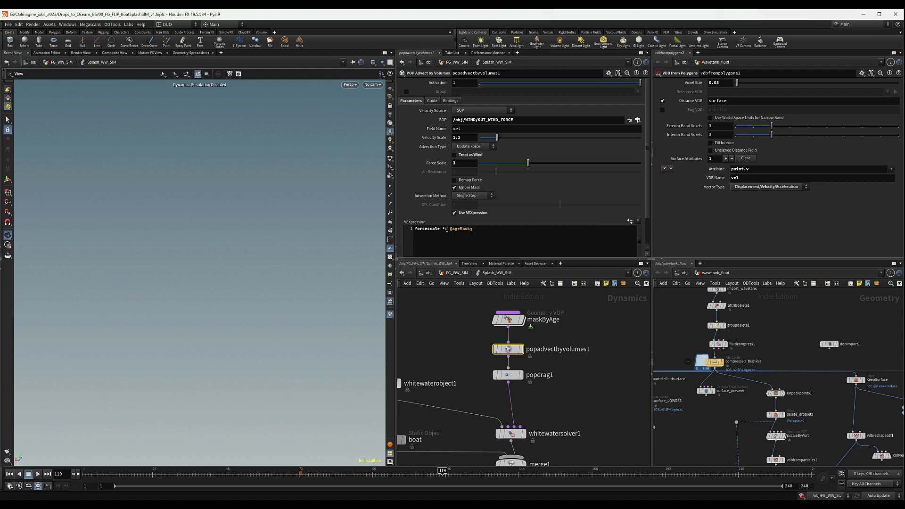
Review the ageMask bind node inside maskByAge and the air resistance expression of popdrag1.
{"action": "double_click", "coordinate": [514, 322]}
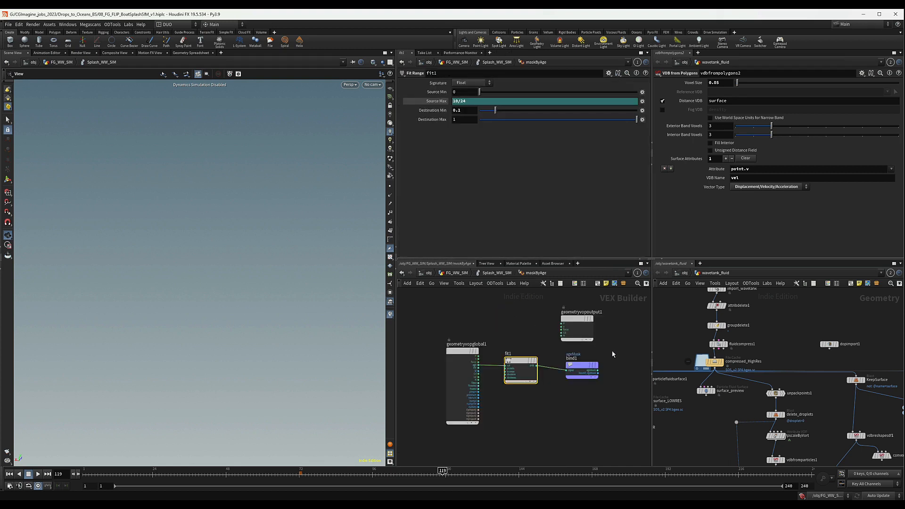
{"action": "left_click", "coordinate": [582, 368]}
{"action": "left_click", "coordinate": [494, 273]}
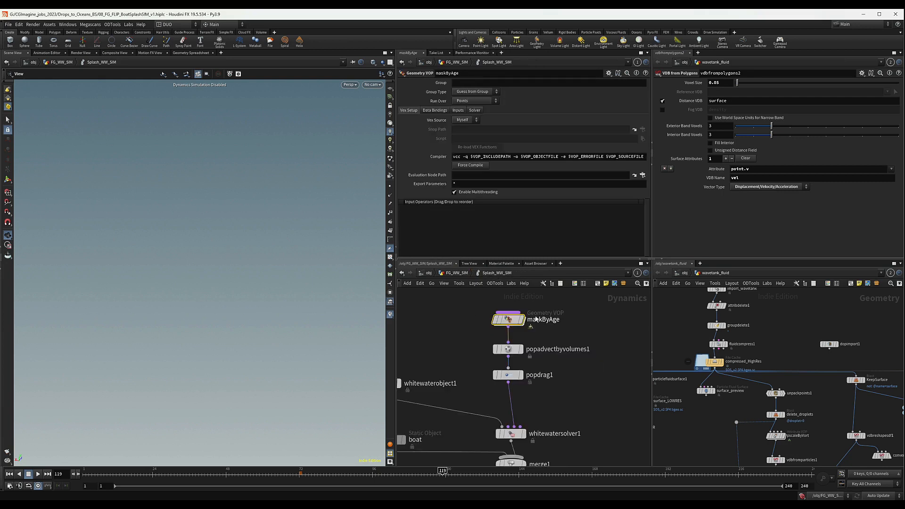
{"action": "left_click", "coordinate": [507, 375]}
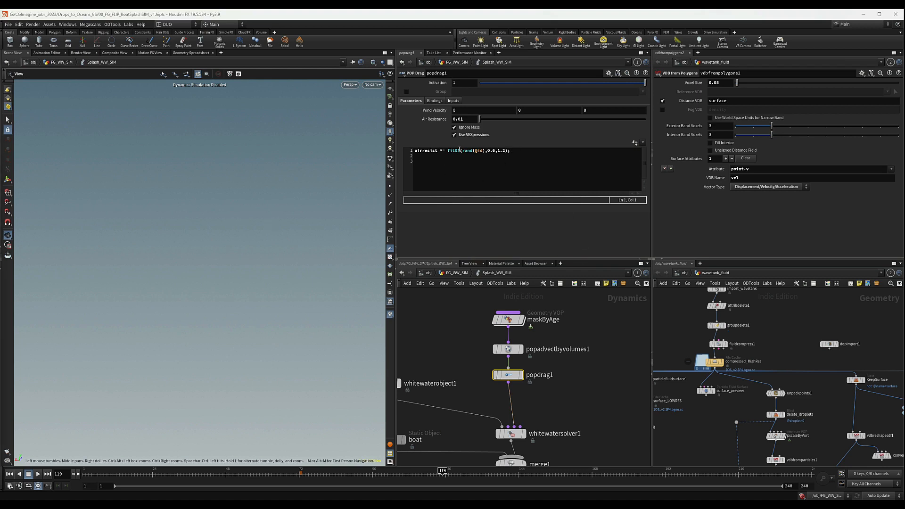
Examine the Limits and Emission settings of whitewatersolver1.
{"action": "middle_click_drag", "start_coordinate": [574, 381], "coordinate": [564, 344]}
{"action": "scroll", "coordinate": [572, 339], "scroll_direction": "down", "scroll_amount": 3}
{"action": "left_click_drag", "start_coordinate": [541, 363], "coordinate": [541, 360]}
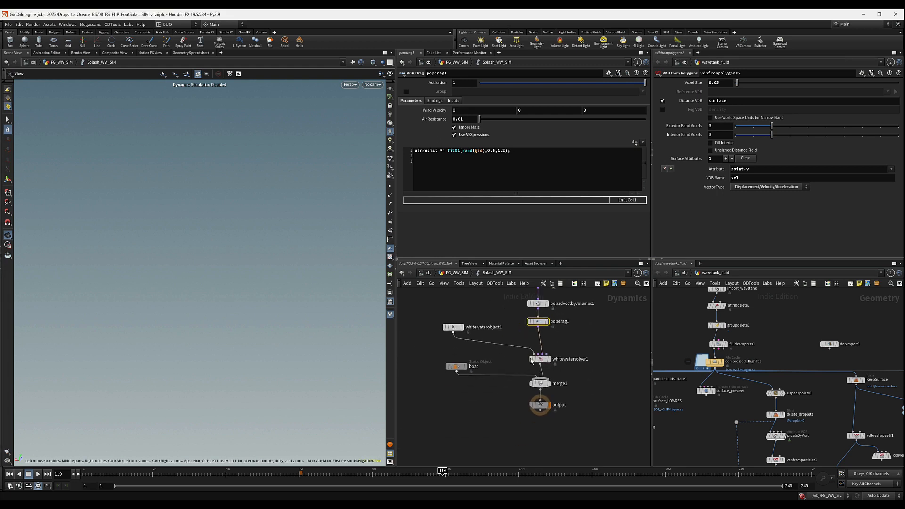
{"action": "left_click_drag", "start_coordinate": [618, 348], "coordinate": [514, 371]}
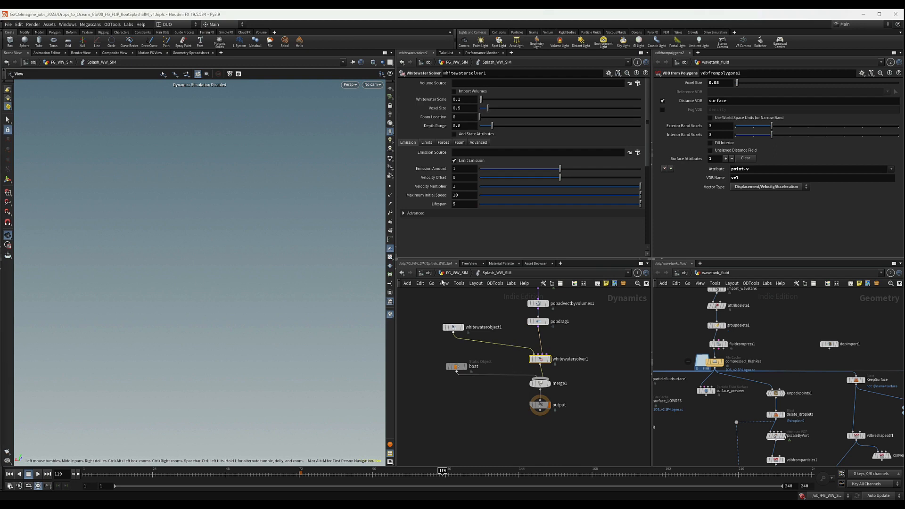
{"action": "left_click_drag", "start_coordinate": [540, 359], "coordinate": [543, 354]}
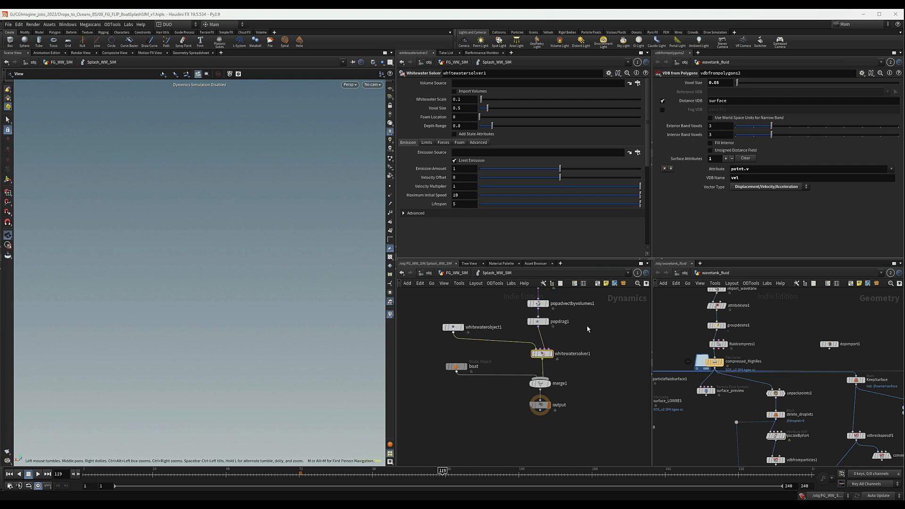
{"action": "middle_click_drag", "start_coordinate": [588, 328], "coordinate": [572, 339]}
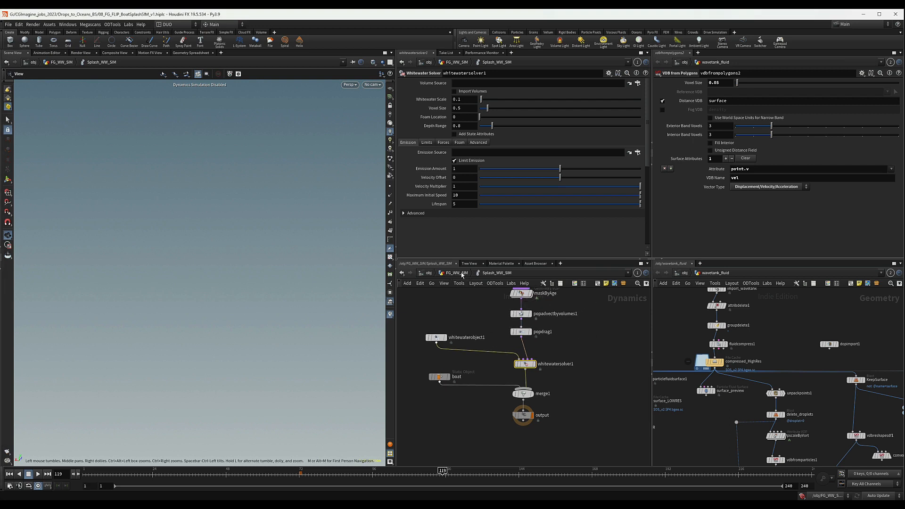
{"action": "left_click", "coordinate": [427, 143]}
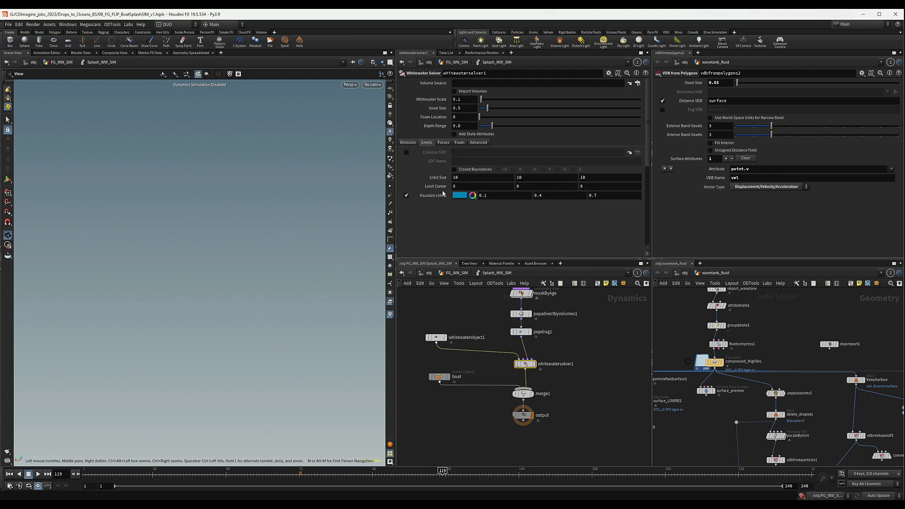
{"action": "left_click", "coordinate": [407, 143]}
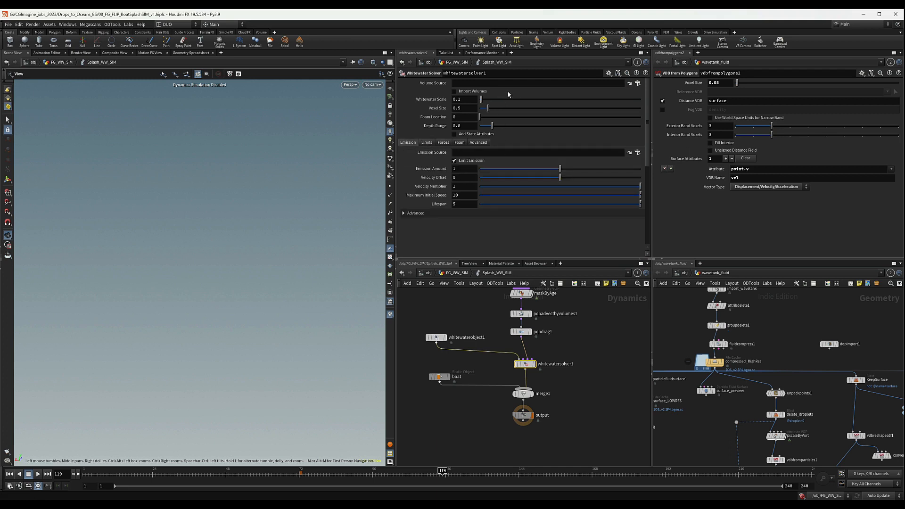
{"action": "left_click", "coordinate": [513, 82]}
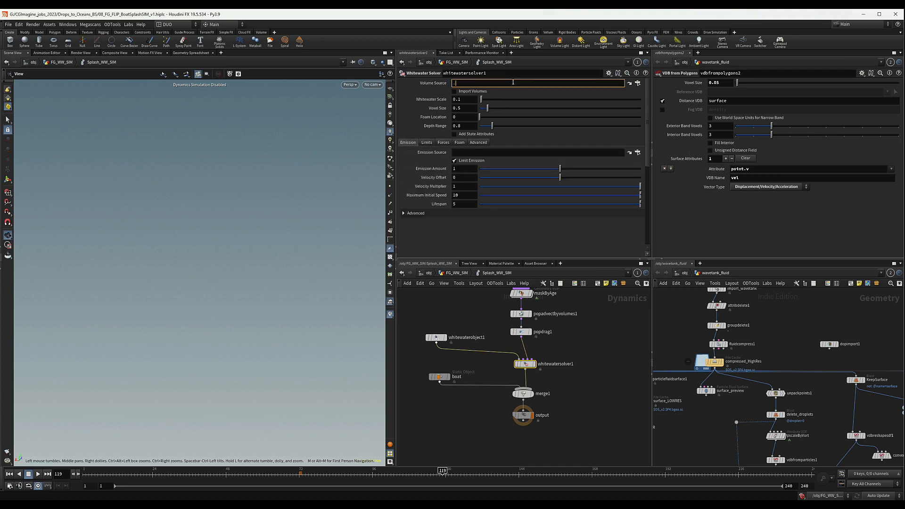
{"action": "type", "text": "../.."}
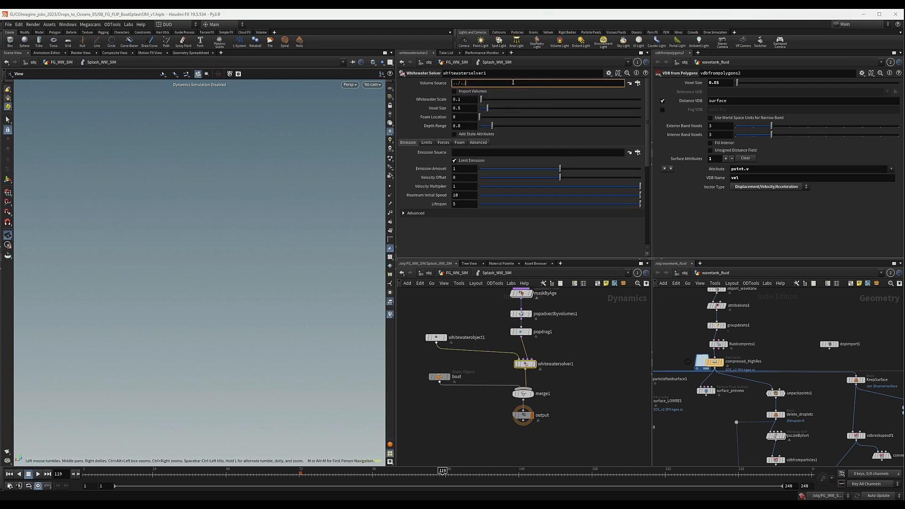
{"action": "type", "text": "/OU"}
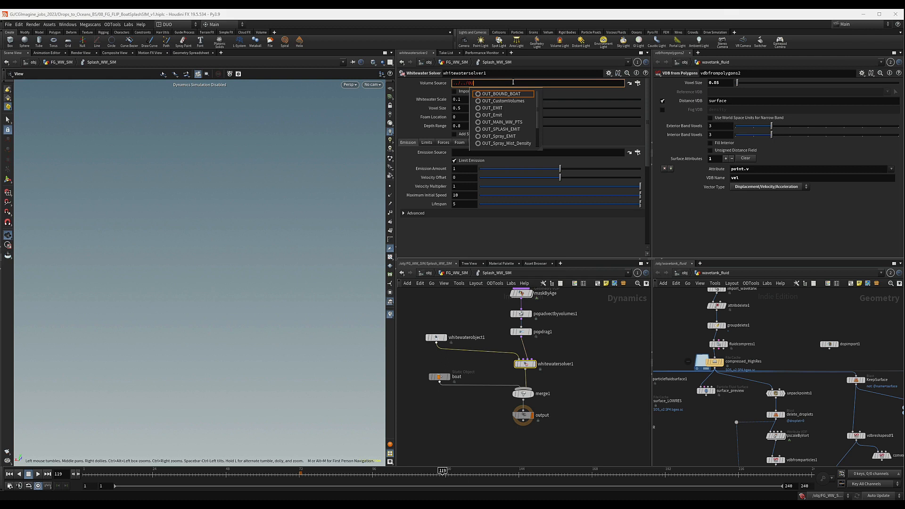
{"action": "left_click", "coordinate": [586, 350]}
Rename the OUT_Emit null in the FG_WW_SIM network to OUT_WW_Emit.
{"action": "left_click", "coordinate": [452, 273]}
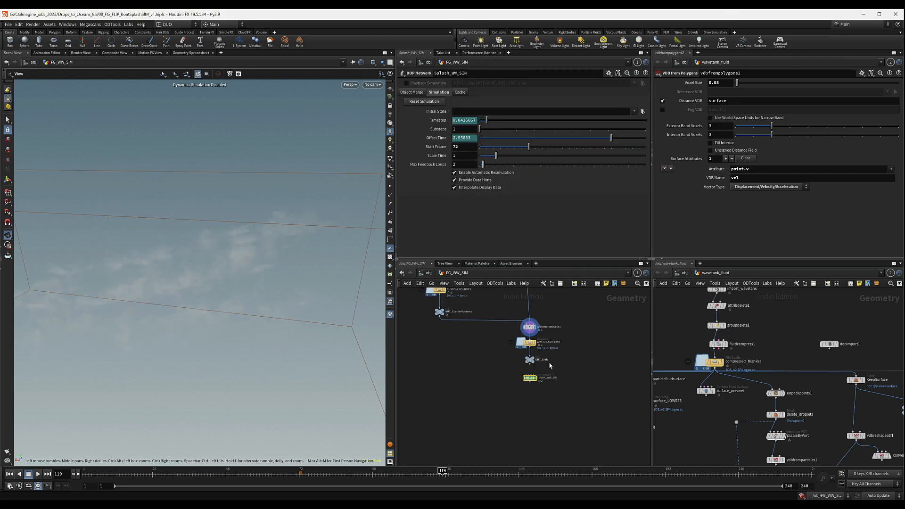
{"action": "scroll", "coordinate": [550, 366], "scroll_direction": "up", "scroll_amount": 5}
{"action": "double_click", "coordinate": [533, 356]}
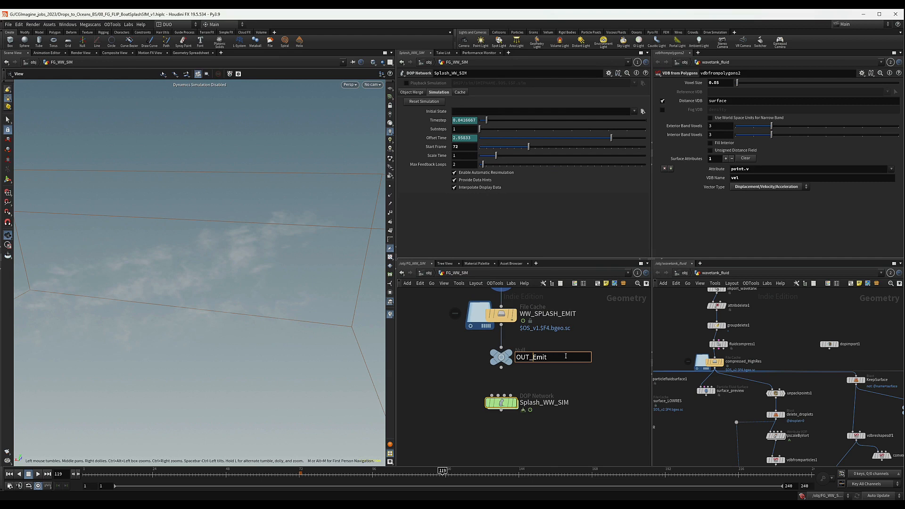
{"action": "type", "text": "WW_"}
{"action": "key", "text": "Return"}
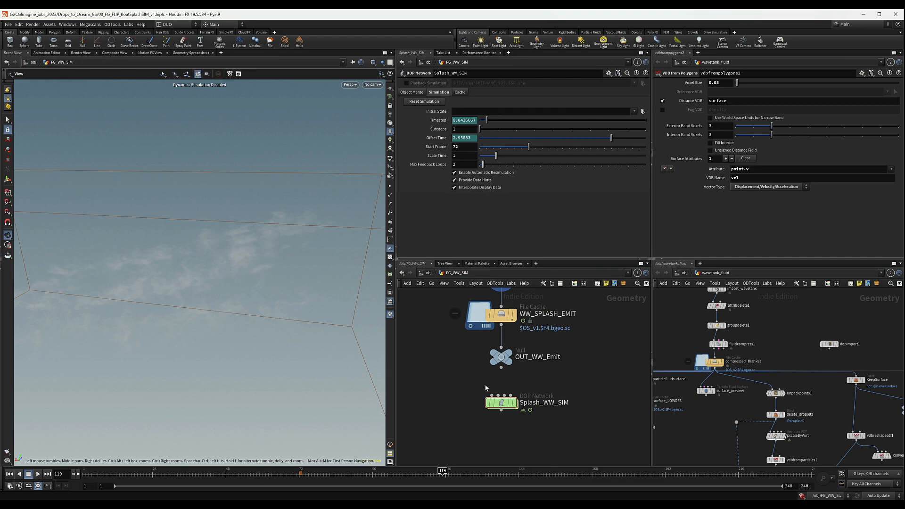
Copy the OUT_WW_Emit null and clear the Volume Source of whitewatersolver1 inside Splash_WW_SIM.
{"action": "left_click", "coordinate": [501, 356]}
{"action": "key", "text": "ctrl+c"}
{"action": "double_click", "coordinate": [507, 401]}
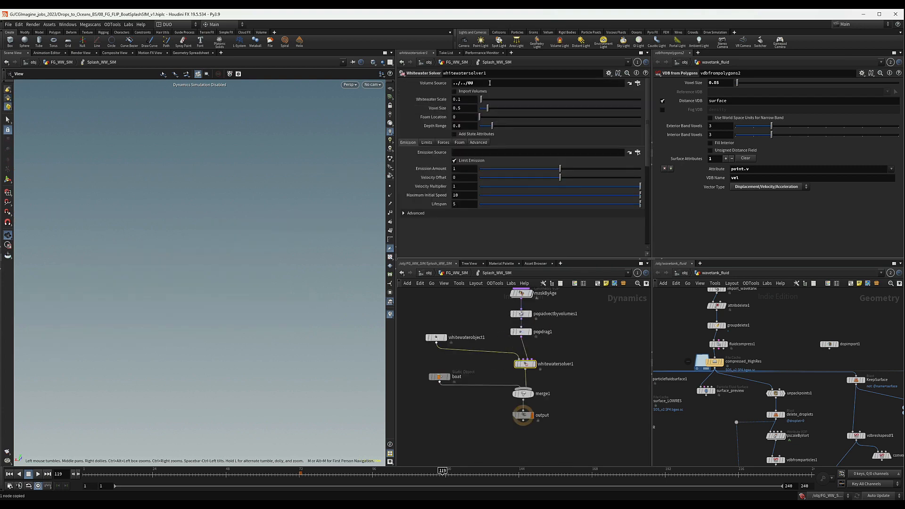
{"action": "left_click_drag", "start_coordinate": [490, 83], "coordinate": [448, 84]}
{"action": "key", "text": "BackSpace"}
Set whitewatersolver1's Emission Source to the copied null, exported as the relative path ../../OUT_WW_Emit.
{"action": "left_click", "coordinate": [472, 152]}
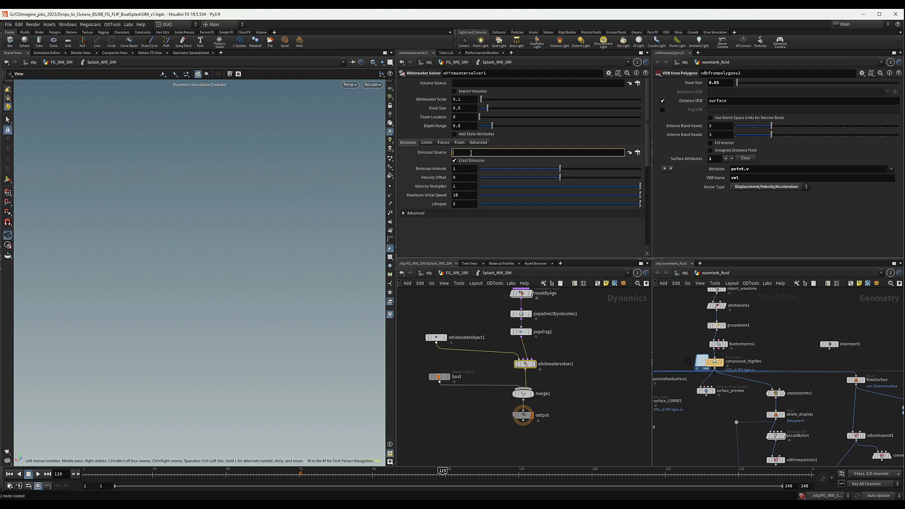
{"action": "key", "text": "ctrl+v"}
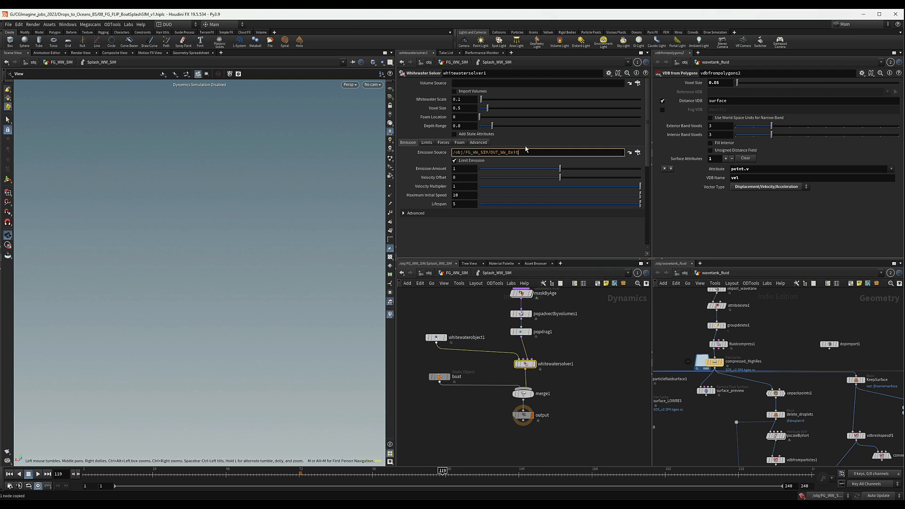
{"action": "left_click", "coordinate": [638, 152]}
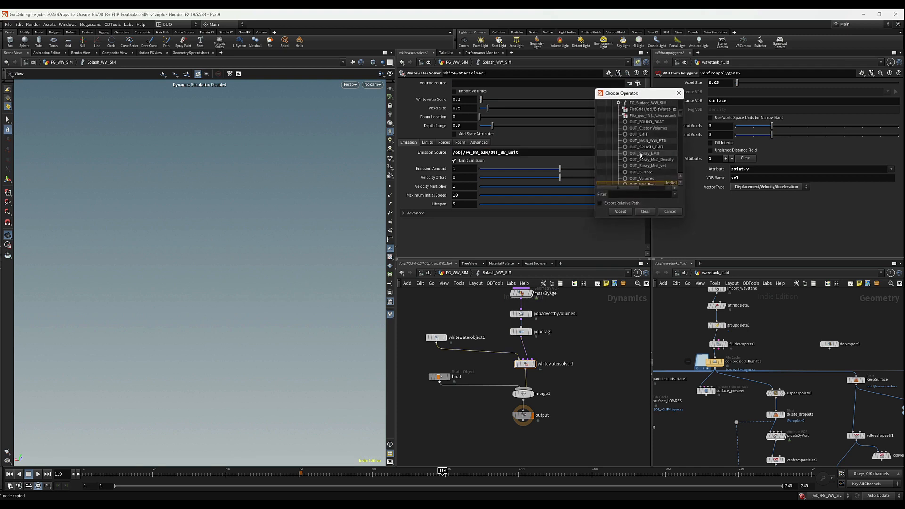
{"action": "left_click", "coordinate": [600, 204]}
{"action": "left_click", "coordinate": [620, 211]}
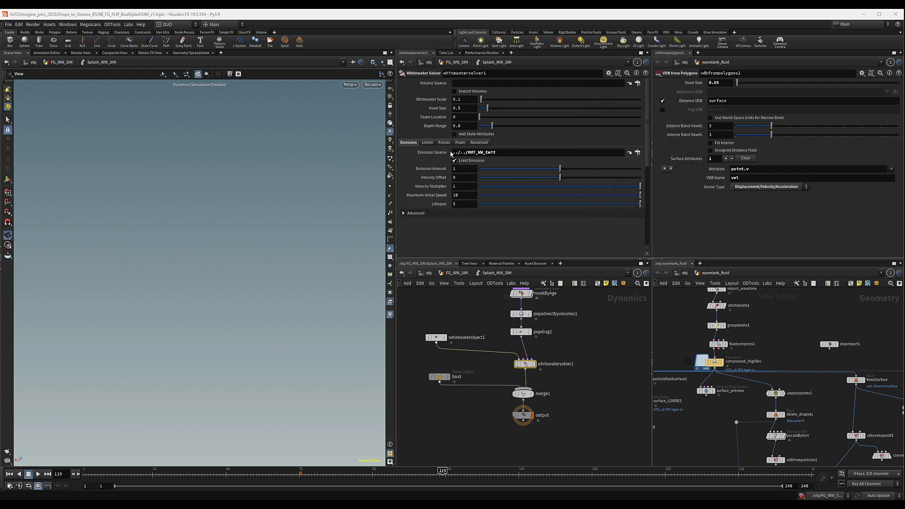
{"action": "left_click_drag", "start_coordinate": [452, 153], "coordinate": [496, 153]}
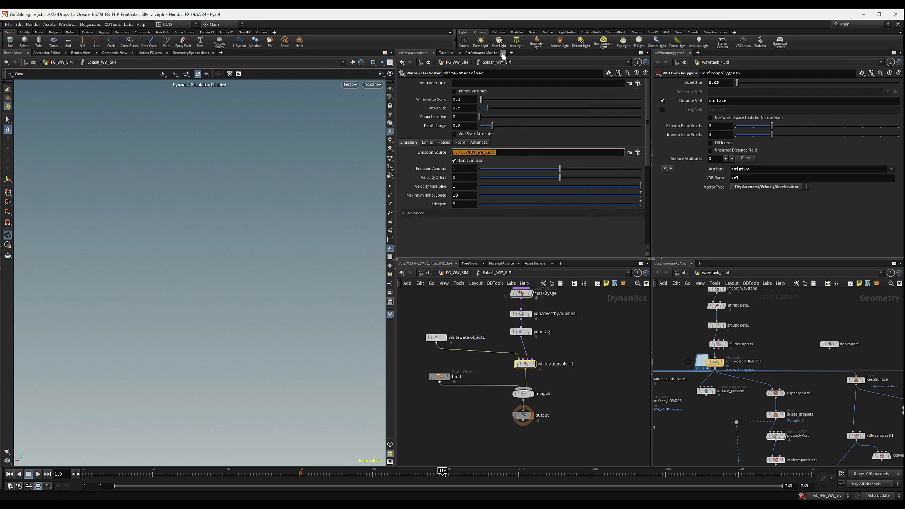
Set whitewatersolver1's Volume Source to the relative path ../../CUSTOM_VOLUMES/.
{"action": "left_click", "coordinate": [469, 83]}
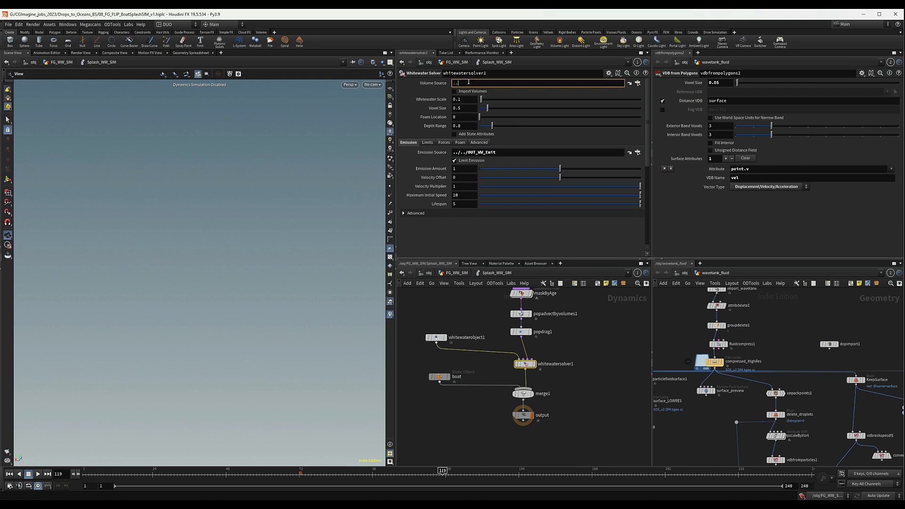
{"action": "type", "text": "../../"}
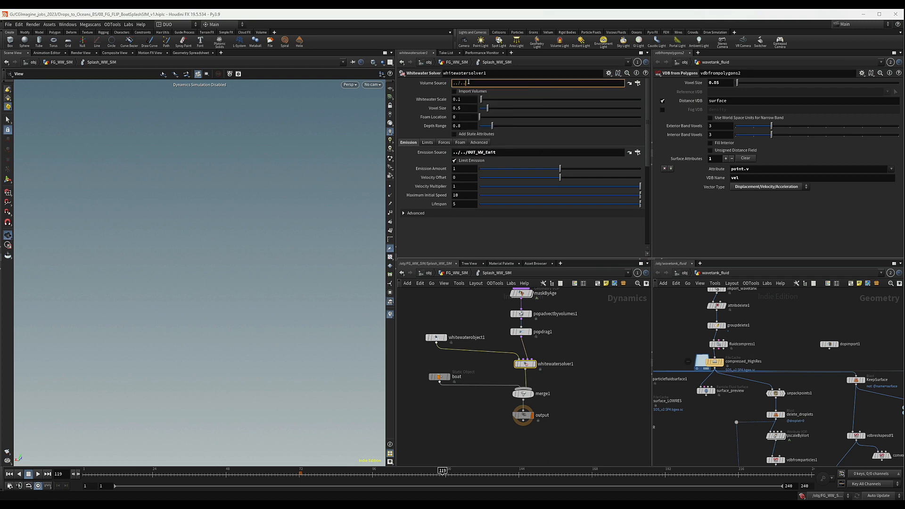
{"action": "type", "text": "C"}
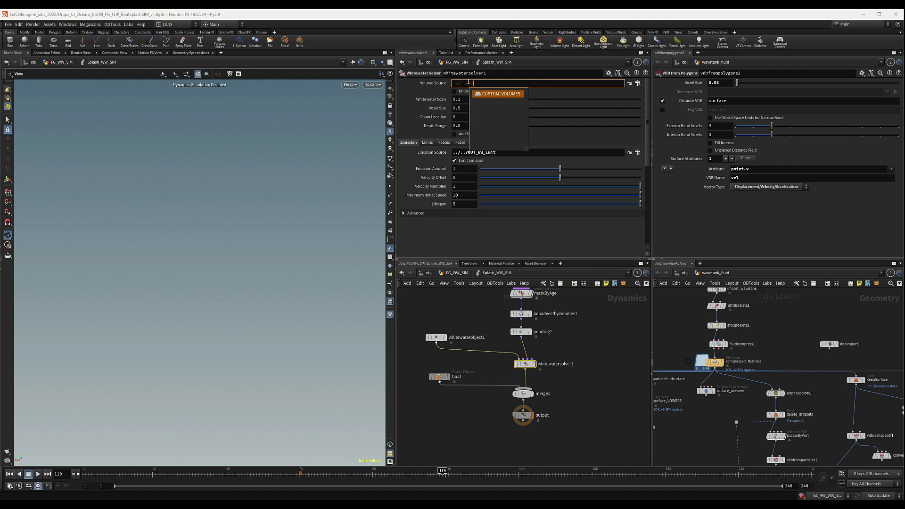
{"action": "key", "text": "Tab"}
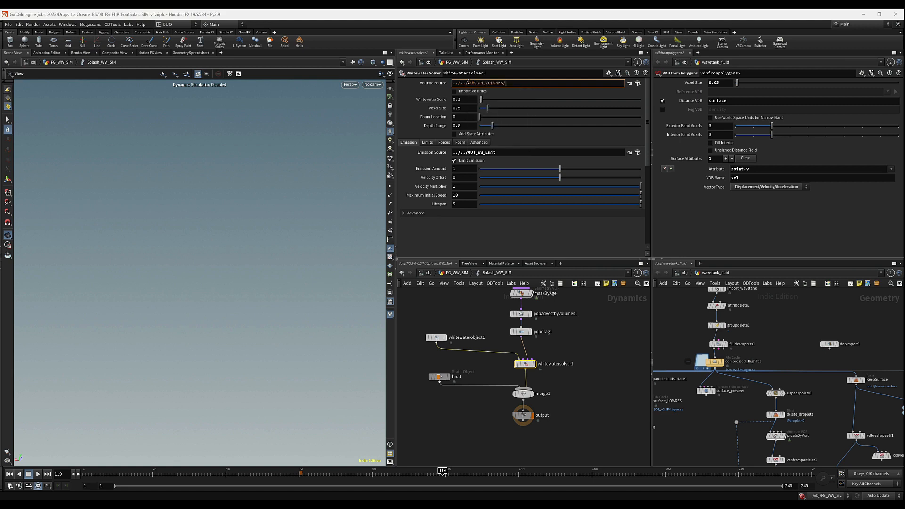
Go up to the FG_WW_SIM network and locate the OUT_CustomVolumes null.
{"action": "left_click", "coordinate": [463, 275]}
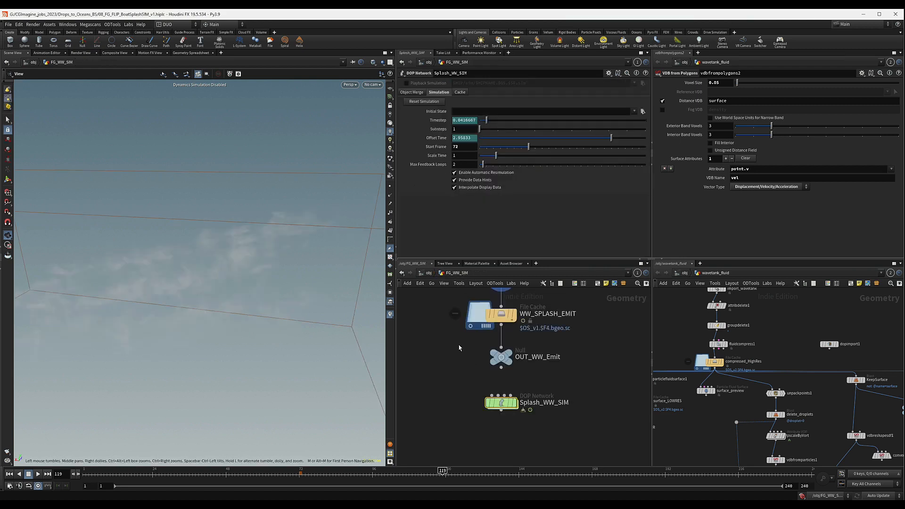
{"action": "scroll", "coordinate": [458, 348], "scroll_direction": "down", "scroll_amount": 4}
{"action": "middle_click_drag", "start_coordinate": [453, 345], "coordinate": [617, 354]}
{"action": "middle_click_drag", "start_coordinate": [569, 338], "coordinate": [439, 355]}
{"action": "scroll", "coordinate": [541, 383], "scroll_direction": "up", "scroll_amount": 2}
{"action": "left_click", "coordinate": [521, 366]}
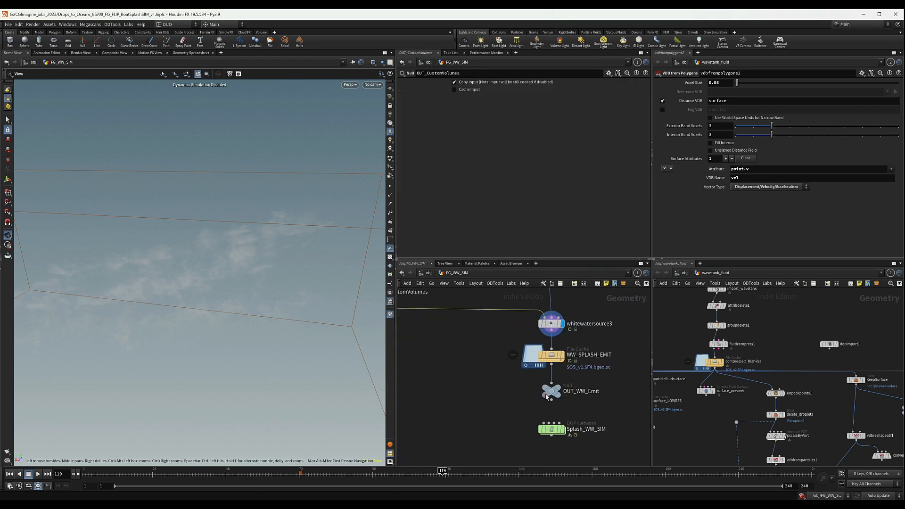
Inside Splash_WW_SIM, replace whitewatersolver1's Volume Source with the relative path ../../OUT_CustomVolumes/.
{"action": "double_click", "coordinate": [552, 429]}
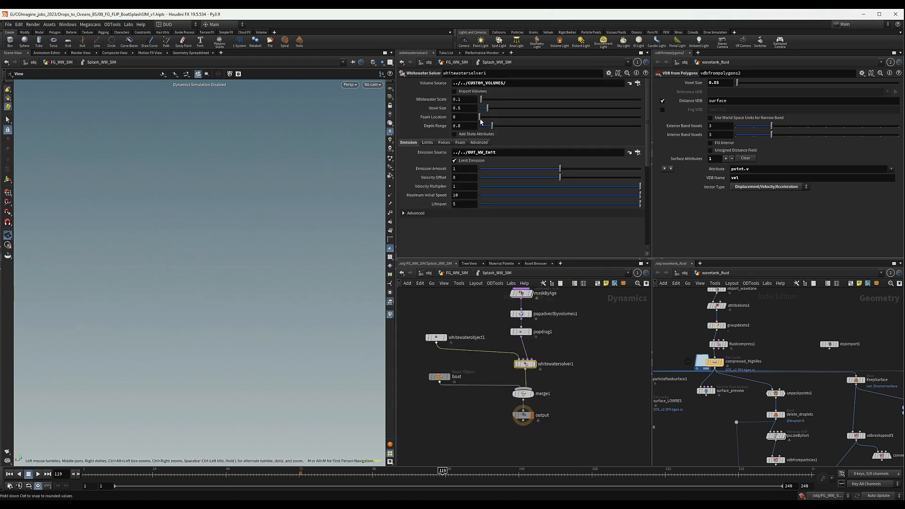
{"action": "left_click", "coordinate": [467, 83]}
{"action": "type", "text": "OU"}
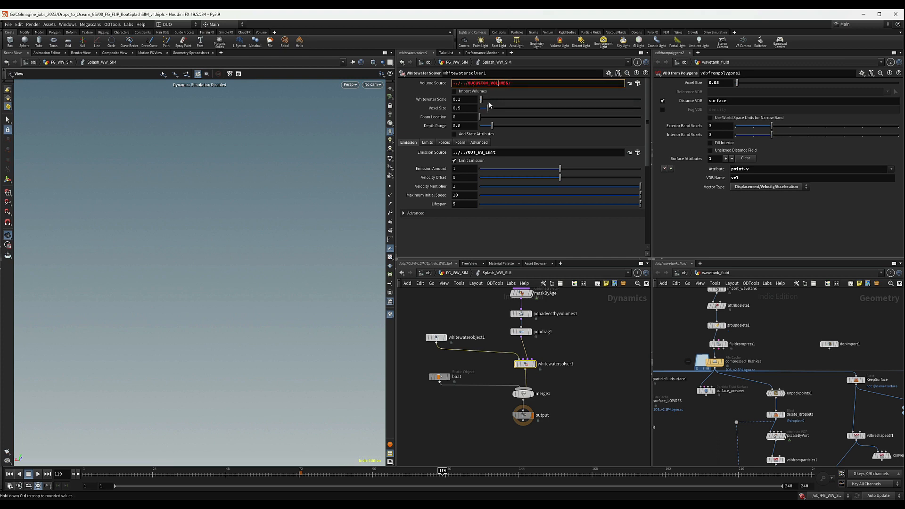
{"action": "key", "text": "BackSpace"}
{"action": "key", "text": "BackSpace"}
{"action": "key", "text": "BackSpace"}
{"action": "key", "text": "BackSpace"}
{"action": "key", "text": "BackSpace"}
{"action": "key", "text": "BackSpace"}
{"action": "key", "text": "BackSpace"}
{"action": "key", "text": "BackSpace"}
{"action": "key", "text": "BackSpace"}
{"action": "key", "text": "BackSpace"}
{"action": "key", "text": "BackSpace"}
{"action": "key", "text": "BackSpace"}
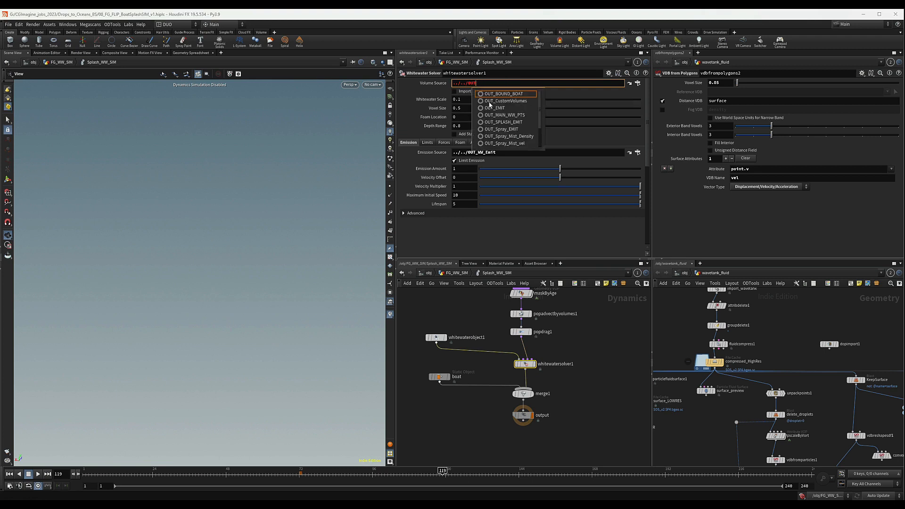
{"action": "left_click", "coordinate": [490, 102]}
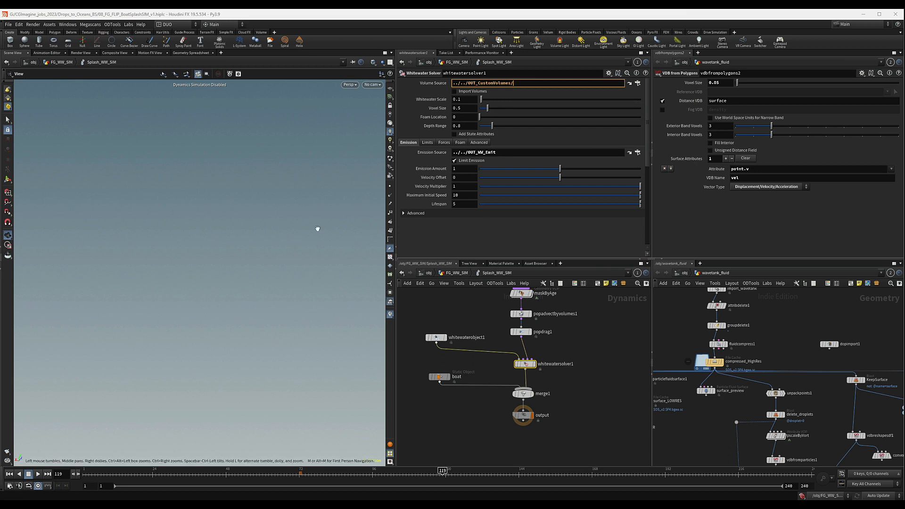
Go up to FG_WW_SIM and display the OUT_BOUND_BOAT null's box in the viewport.
{"action": "left_click", "coordinate": [456, 273]}
{"action": "scroll", "coordinate": [571, 412], "scroll_direction": "down", "scroll_amount": 5}
{"action": "scroll", "coordinate": [541, 335], "scroll_direction": "up", "scroll_amount": 10}
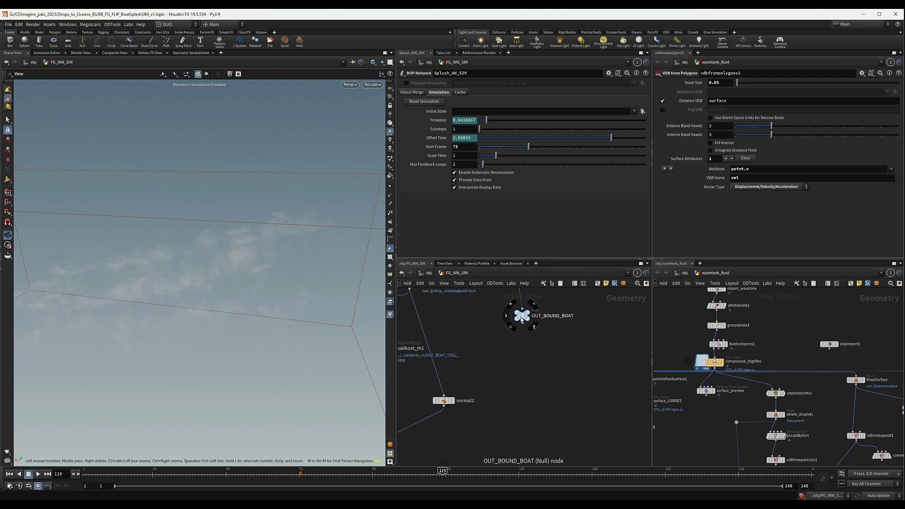
{"action": "scroll", "coordinate": [565, 351], "scroll_direction": "down", "scroll_amount": 8}
{"action": "scroll", "coordinate": [558, 330], "scroll_direction": "up", "scroll_amount": 8}
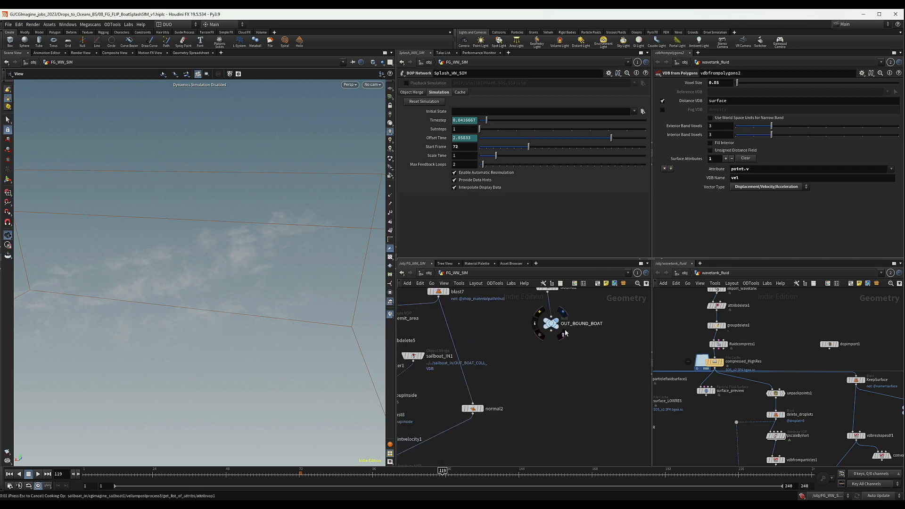
{"action": "left_click", "coordinate": [561, 327]}
{"action": "right_click_drag", "start_coordinate": [199, 281], "coordinate": [15, 314]}
{"action": "left_click_drag", "start_coordinate": [253, 279], "coordinate": [215, 286]}
{"action": "scroll", "coordinate": [542, 368], "scroll_direction": "down", "scroll_amount": 6}
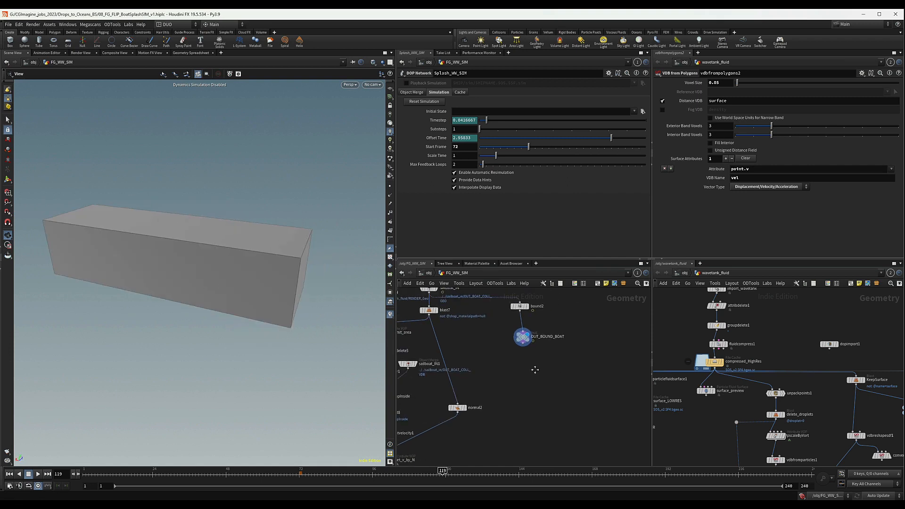
Reopen the Splash_WW_SIM DOP network and switch the scene's update mode to Manual.
{"action": "scroll", "coordinate": [557, 405], "scroll_direction": "down", "scroll_amount": 4}
{"action": "middle_click_drag", "start_coordinate": [558, 422], "coordinate": [545, 323]}
{"action": "scroll", "coordinate": [580, 397], "scroll_direction": "down", "scroll_amount": 1}
{"action": "scroll", "coordinate": [580, 398], "scroll_direction": "up", "scroll_amount": 2}
{"action": "middle_click_drag", "start_coordinate": [586, 414], "coordinate": [541, 377]}
{"action": "scroll", "coordinate": [541, 396], "scroll_direction": "up", "scroll_amount": 3}
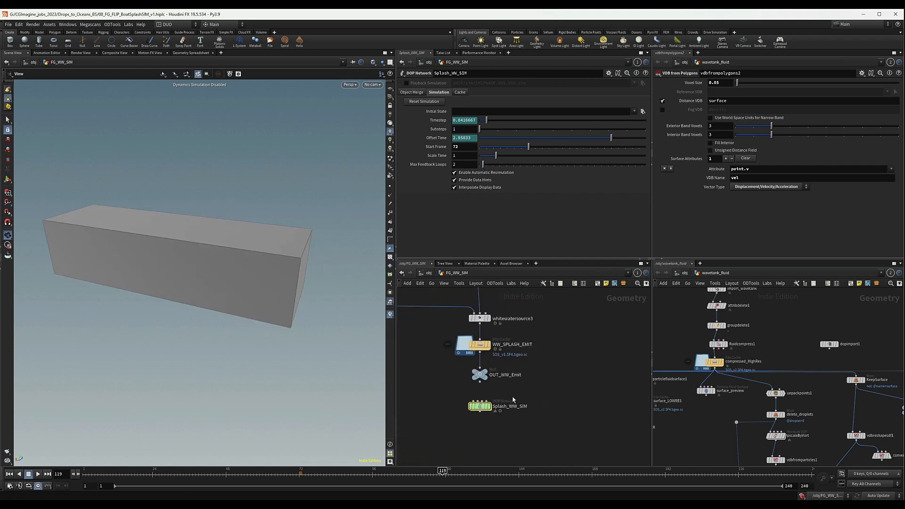
{"action": "double_click", "coordinate": [479, 405]}
{"action": "left_click", "coordinate": [878, 494]}
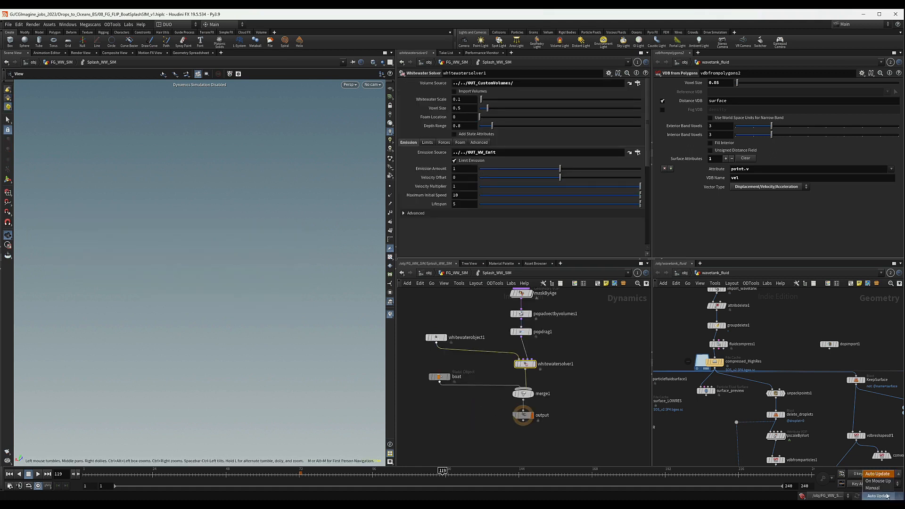
{"action": "left_click", "coordinate": [881, 495]}
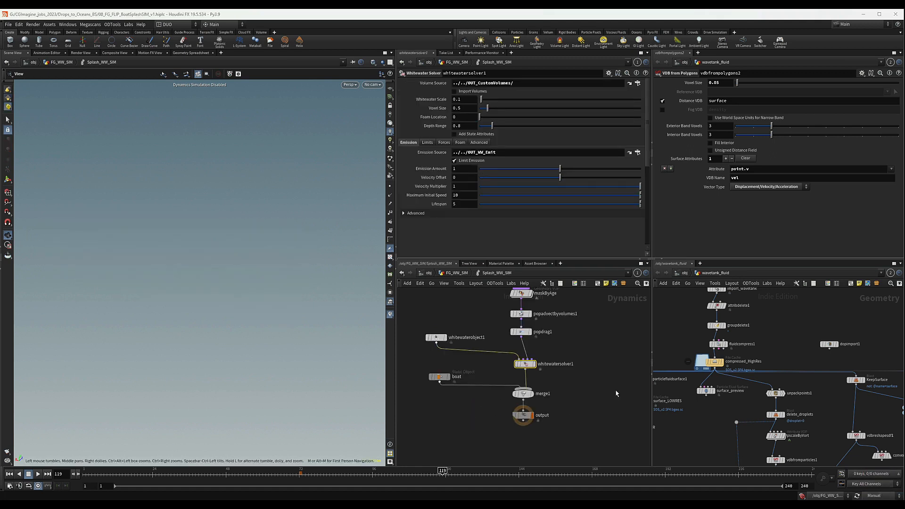
Link whitewatersolver1's Limit Size to the bounding box Size of OUT_BOUND_BOAT through a scene data reference.
{"action": "left_click", "coordinate": [428, 143]}
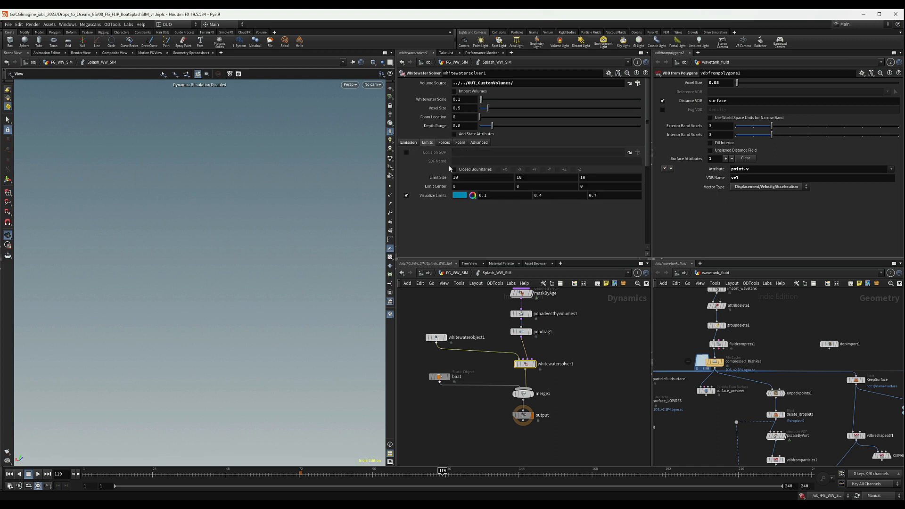
{"action": "right_click", "coordinate": [434, 178]}
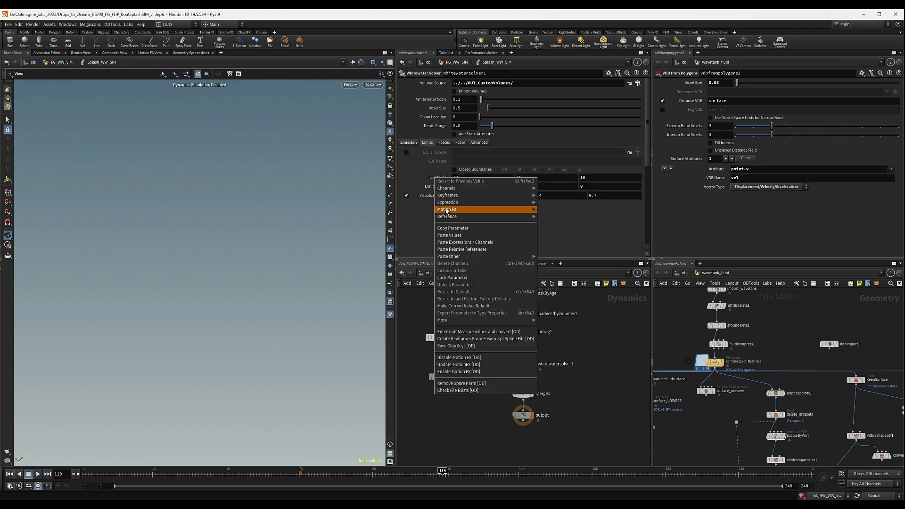
{"action": "mouse_move", "coordinate": [453, 217]}
{"action": "left_click", "coordinate": [554, 218]}
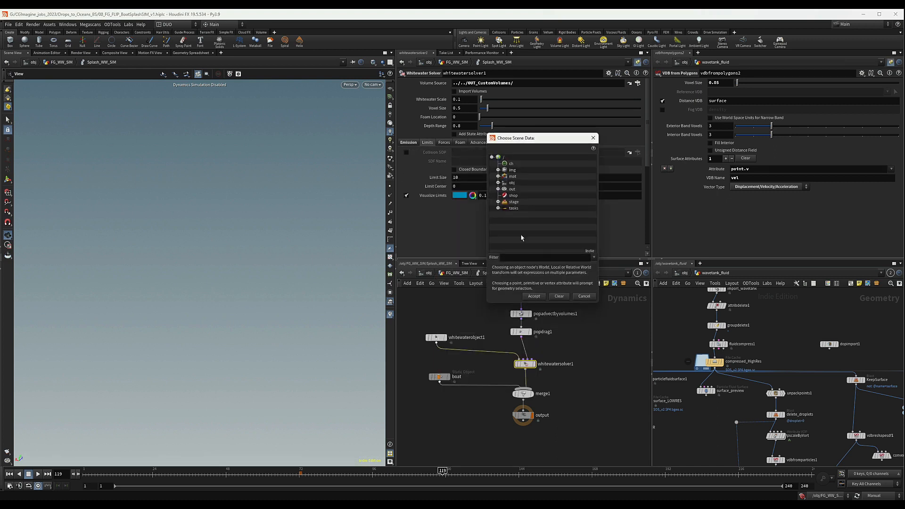
{"action": "left_click", "coordinate": [498, 183]}
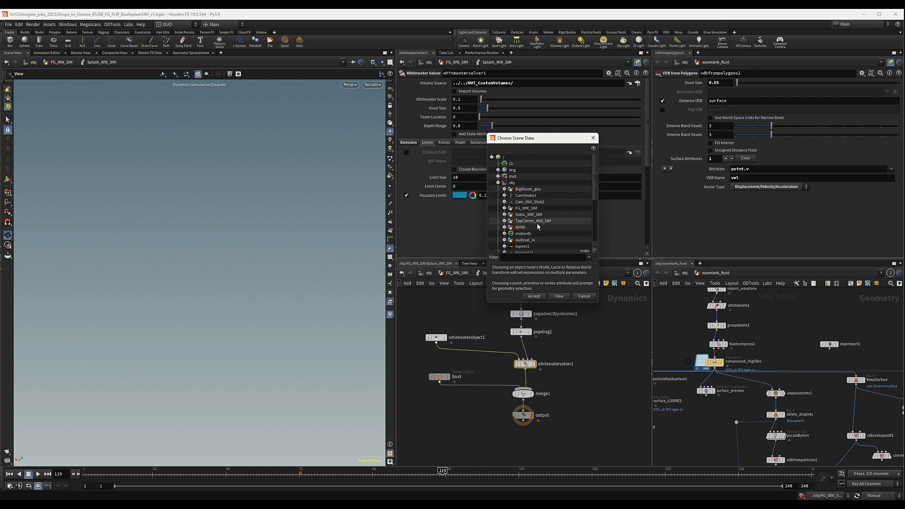
{"action": "double_click", "coordinate": [530, 209]}
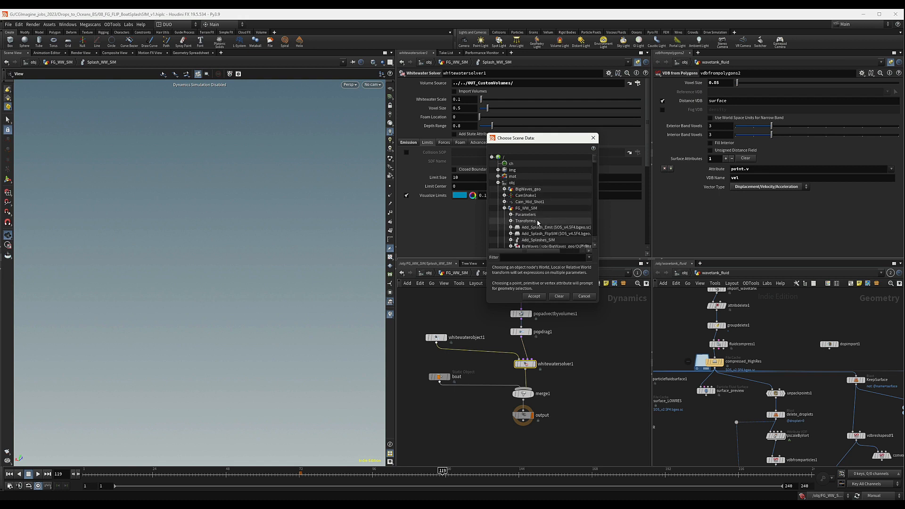
{"action": "scroll", "coordinate": [537, 217], "scroll_direction": "down", "scroll_amount": 2}
{"action": "scroll", "coordinate": [540, 227], "scroll_direction": "down", "scroll_amount": 2}
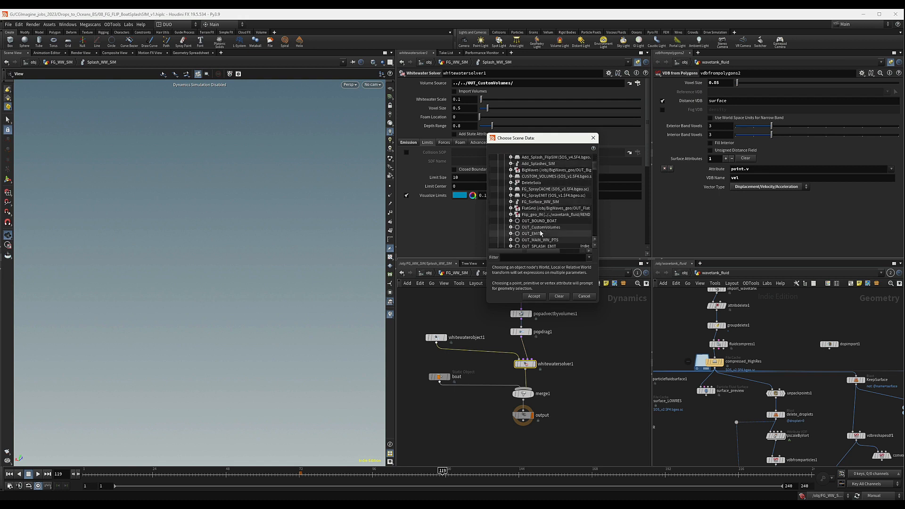
{"action": "left_click", "coordinate": [511, 221]}
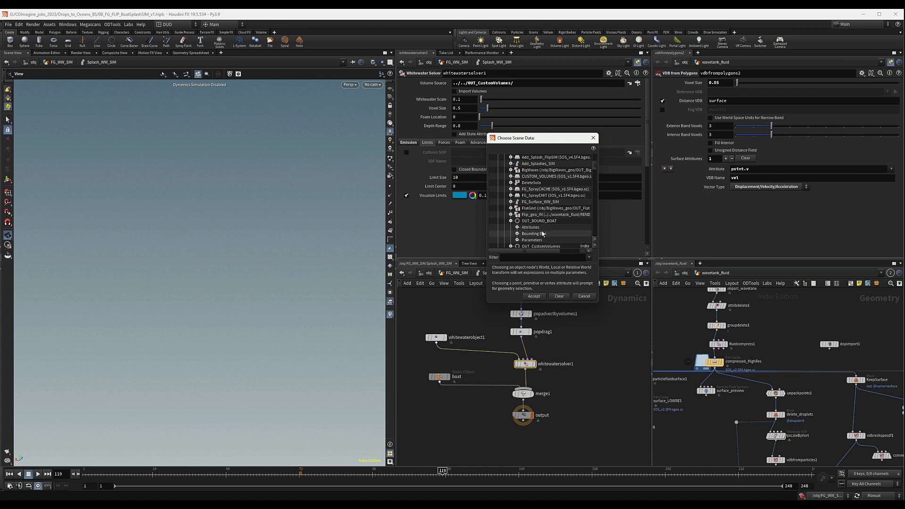
{"action": "left_click", "coordinate": [517, 234]}
{"action": "scroll", "coordinate": [539, 240], "scroll_direction": "down", "scroll_amount": 2}
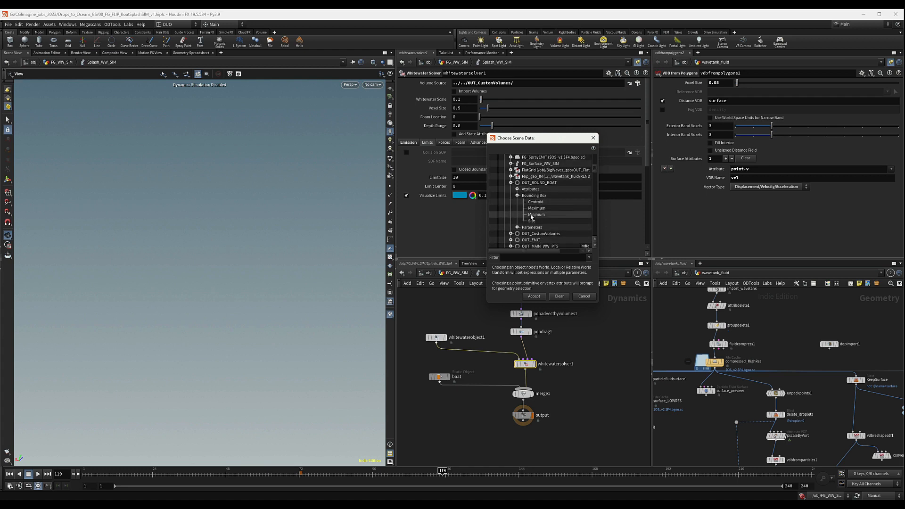
{"action": "double_click", "coordinate": [533, 220]}
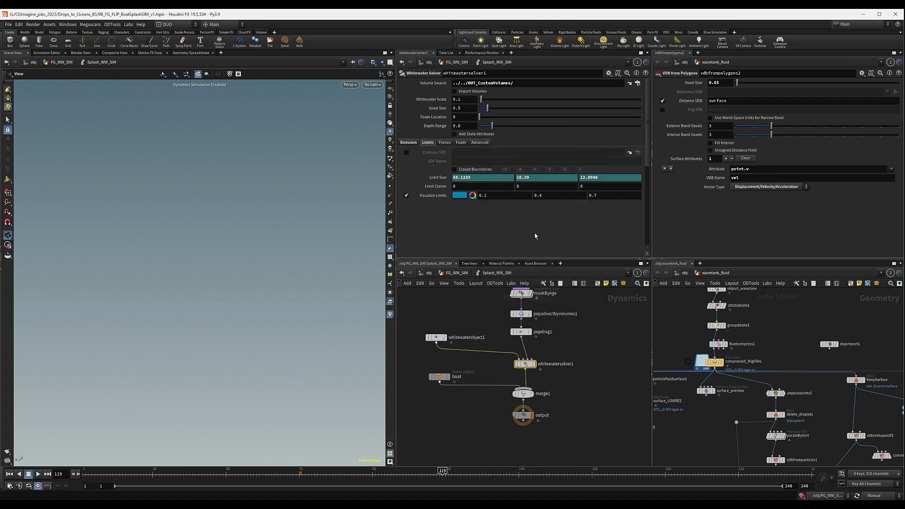
Link whitewatersolver1's Limit Center to the bounding box Centroid of OUT_BOUND_BOAT through a scene data reference.
{"action": "right_click", "coordinate": [442, 188]}
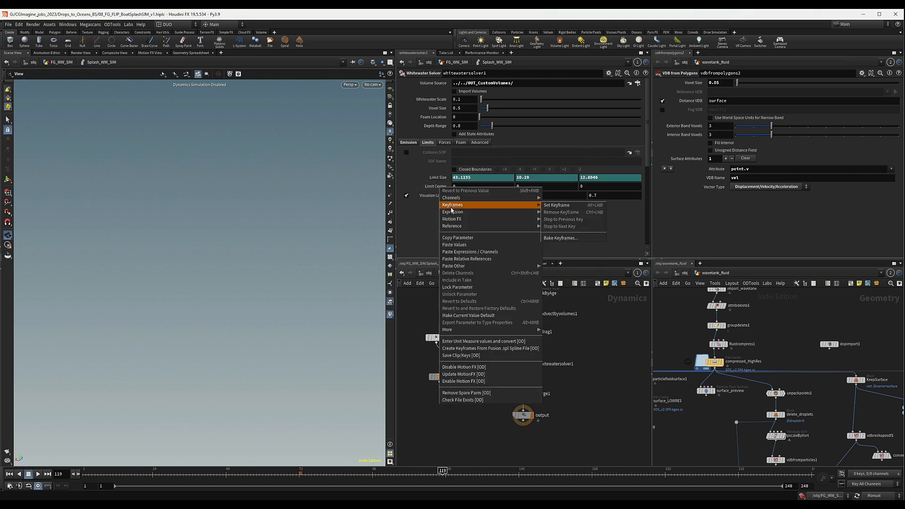
{"action": "mouse_move", "coordinate": [509, 226]}
{"action": "left_click", "coordinate": [571, 229]}
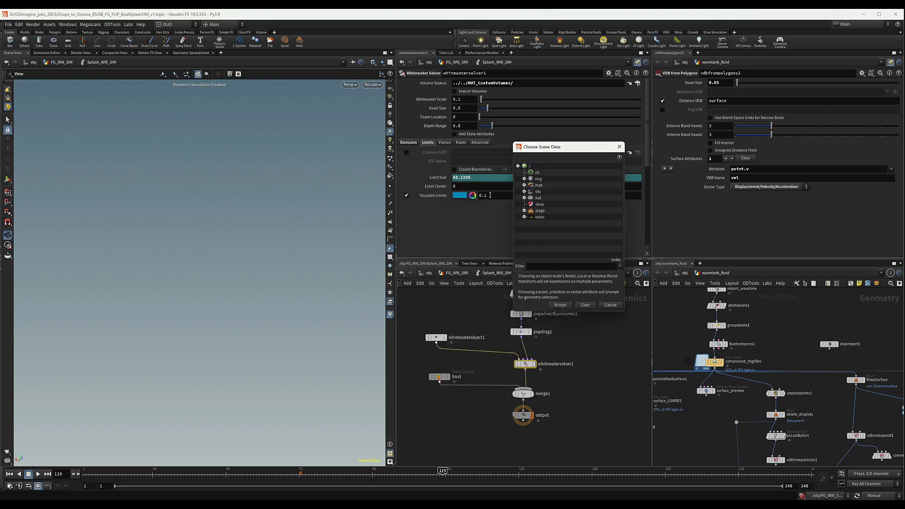
{"action": "left_click", "coordinate": [524, 191]}
{"action": "left_click", "coordinate": [531, 223]}
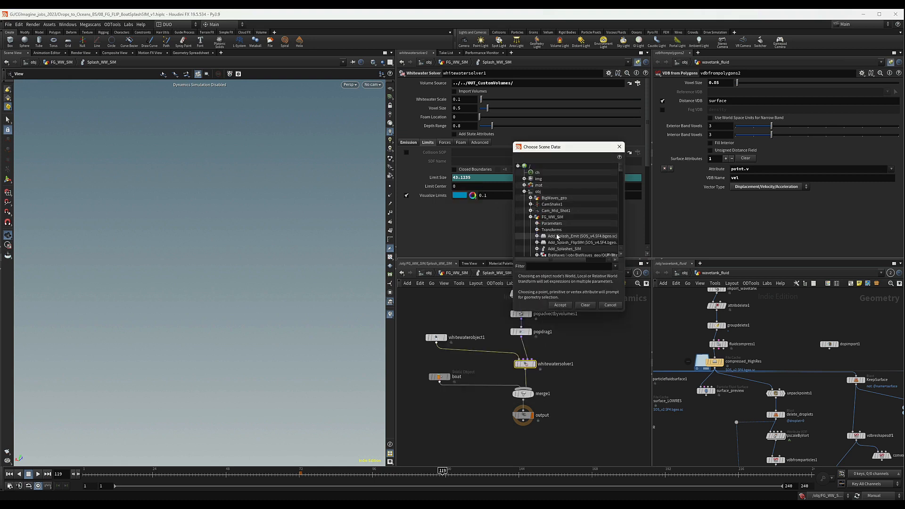
{"action": "scroll", "coordinate": [552, 239], "scroll_direction": "down", "scroll_amount": 5}
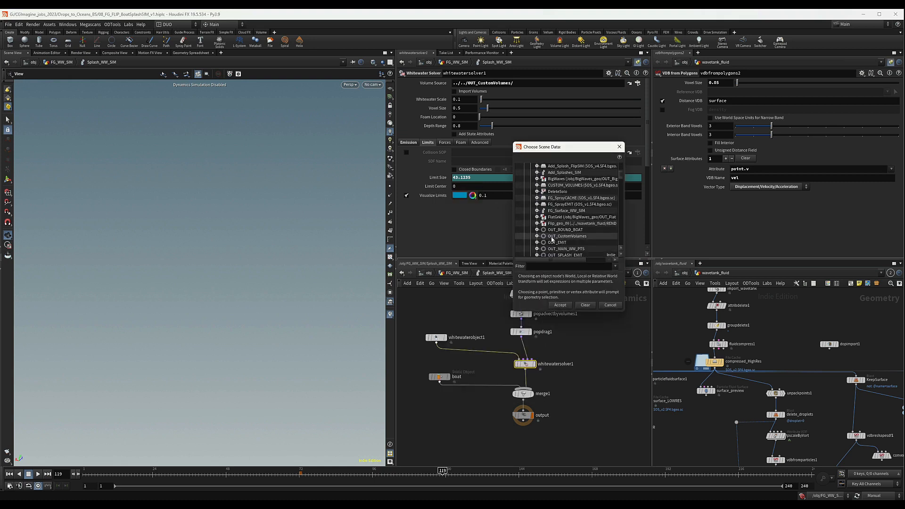
{"action": "left_click", "coordinate": [538, 230]}
{"action": "scroll", "coordinate": [565, 238], "scroll_direction": "down", "scroll_amount": 1}
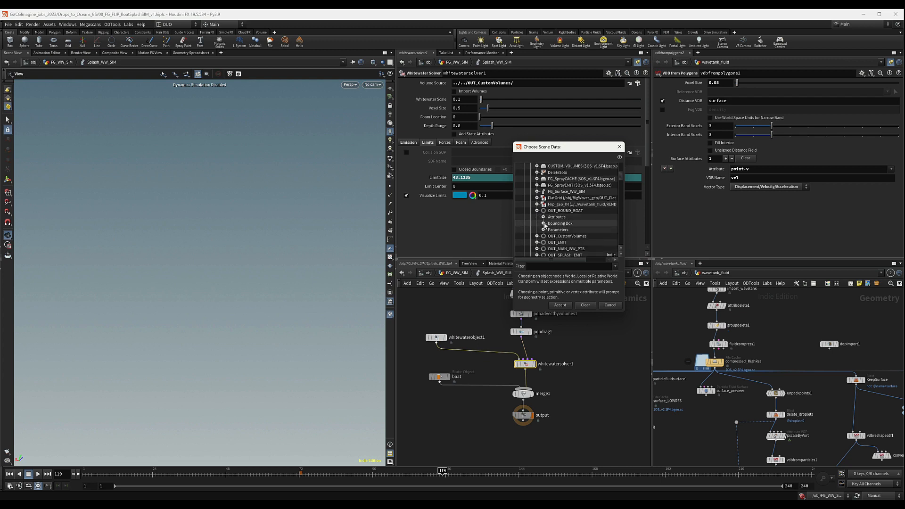
{"action": "left_click", "coordinate": [544, 223]}
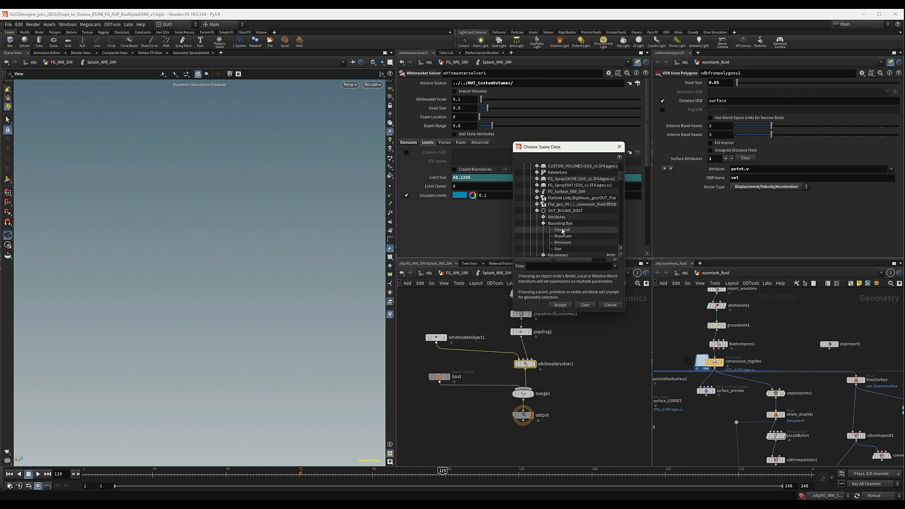
{"action": "double_click", "coordinate": [559, 230]}
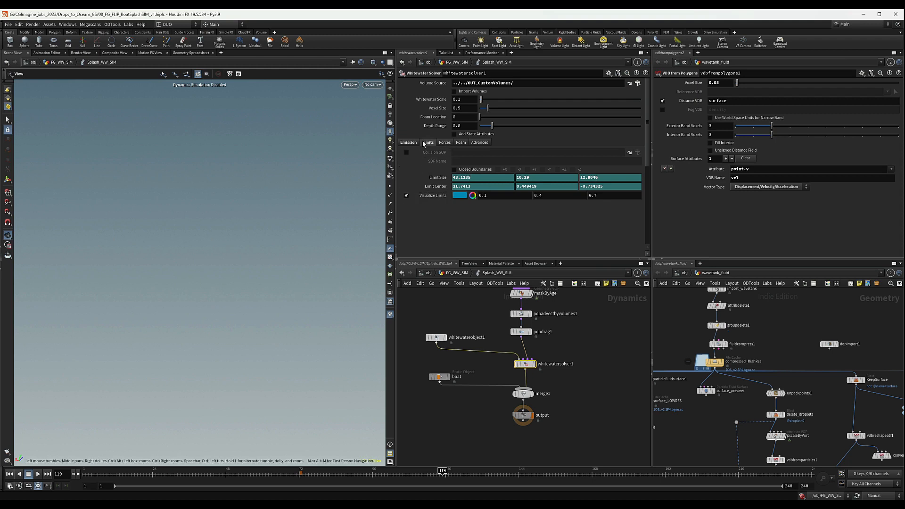
Review whitewatersolver1's Emission settings and return to the FG_WW_SIM network around the Splash_WW_SIM node.
{"action": "left_click", "coordinate": [409, 142]}
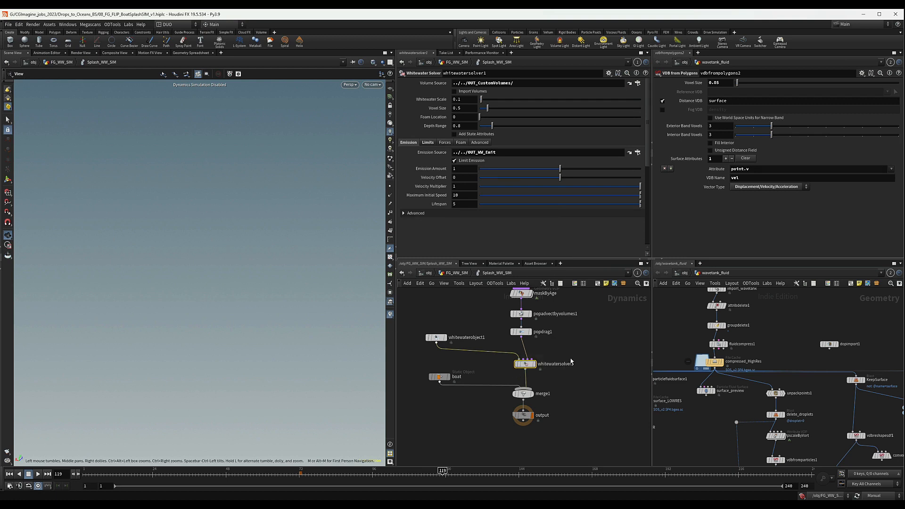
{"action": "left_click", "coordinate": [456, 273]}
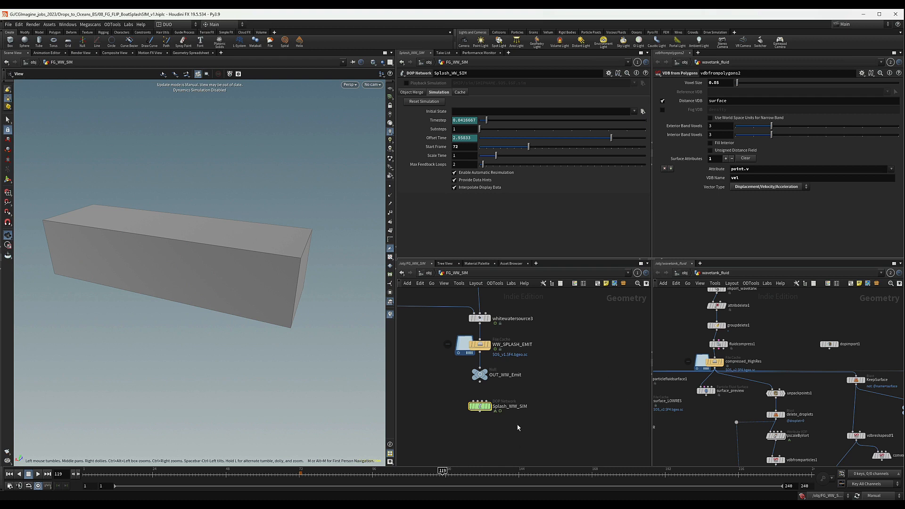
{"action": "middle_click_drag", "start_coordinate": [517, 427], "coordinate": [506, 380]}
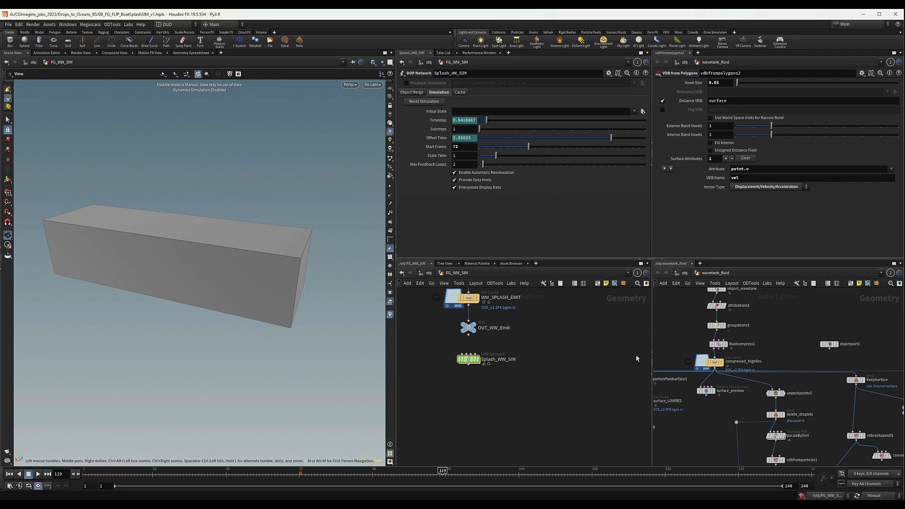
Reopen the Splash_WW_SIM DOP network and set whitewatersolver1's Whitewater Scale to 0.01.
{"action": "middle_click_drag", "start_coordinate": [459, 342], "coordinate": [465, 356]}
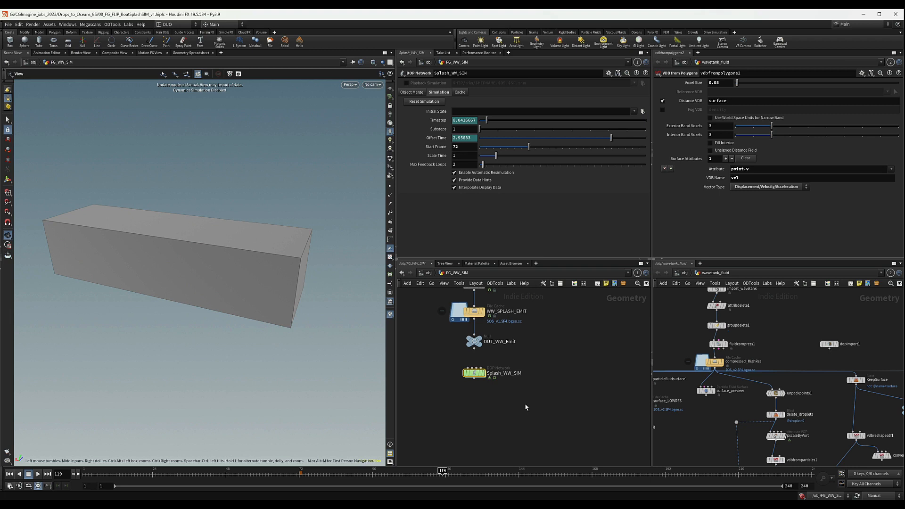
{"action": "double_click", "coordinate": [474, 373]}
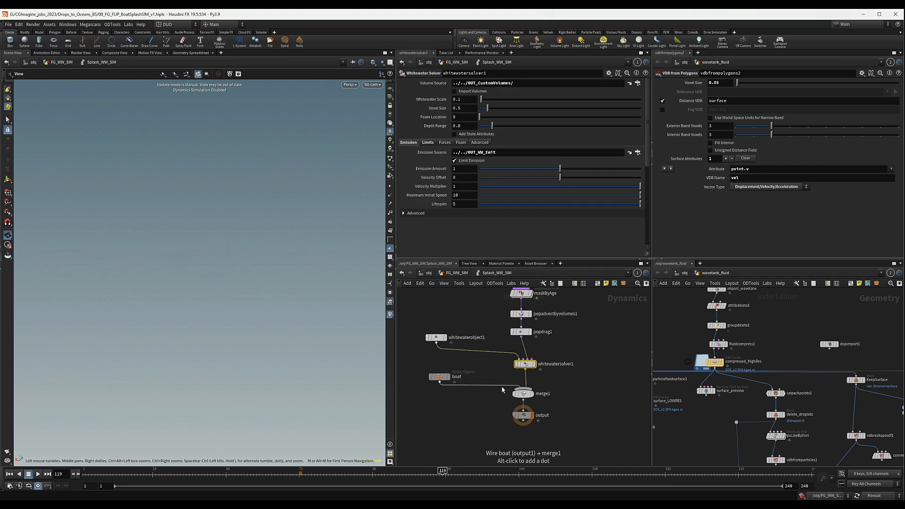
{"action": "middle_click_drag", "start_coordinate": [599, 335], "coordinate": [602, 359]}
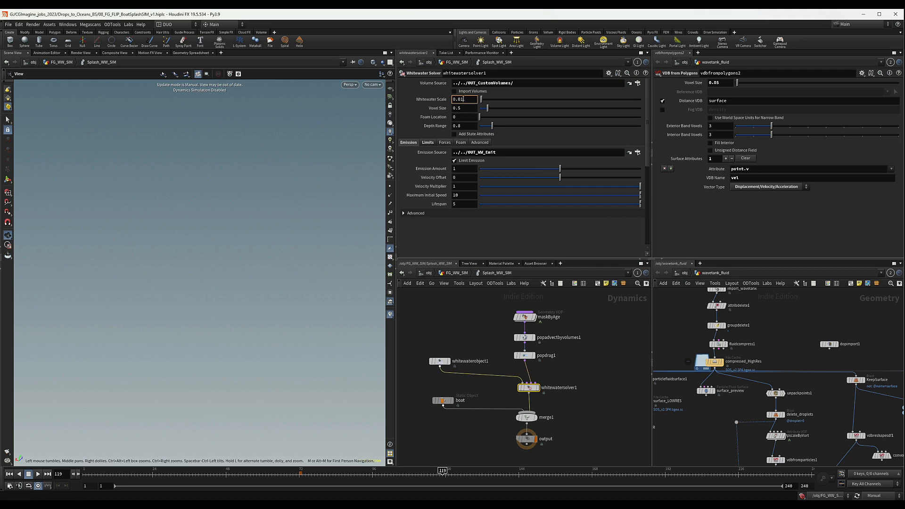
{"action": "left_click_drag", "start_coordinate": [462, 99], "coordinate": [460, 99]}
{"action": "type", "text": "1"}
{"action": "key", "text": "Return"}
Set whitewatersolver1's Voxel Size to 0.02 and enable Add State Attributes.
{"action": "left_click_drag", "start_coordinate": [462, 108], "coordinate": [457, 107]}
{"action": "type", "text": "2"}
{"action": "left_click", "coordinate": [461, 134]}
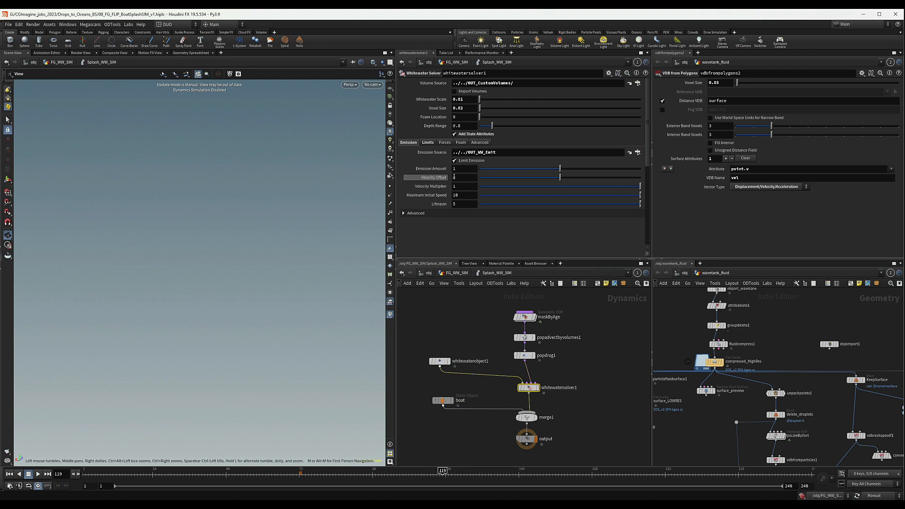
In whitewatersolver1's Emission settings, set the Lifespan to 2 and the advanced Bubbles aging rate to 100.
{"action": "left_click", "coordinate": [466, 205]}
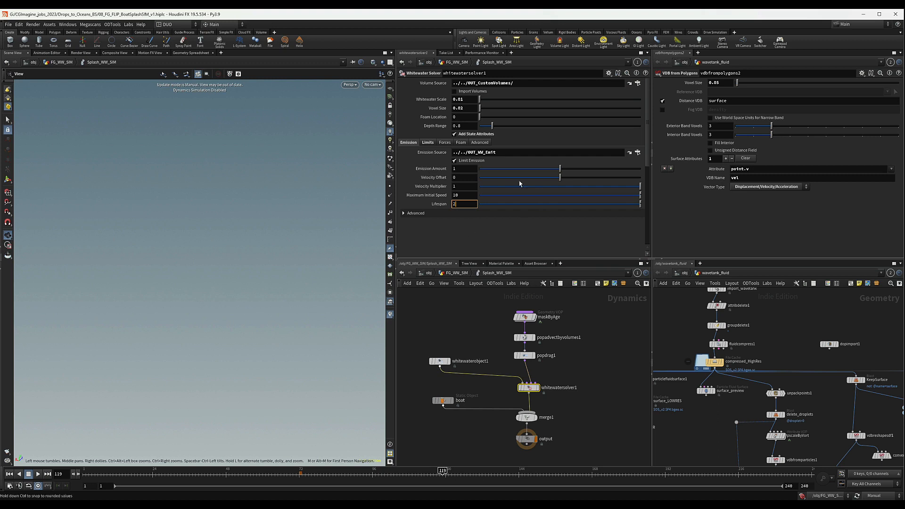
{"action": "key", "text": "Return"}
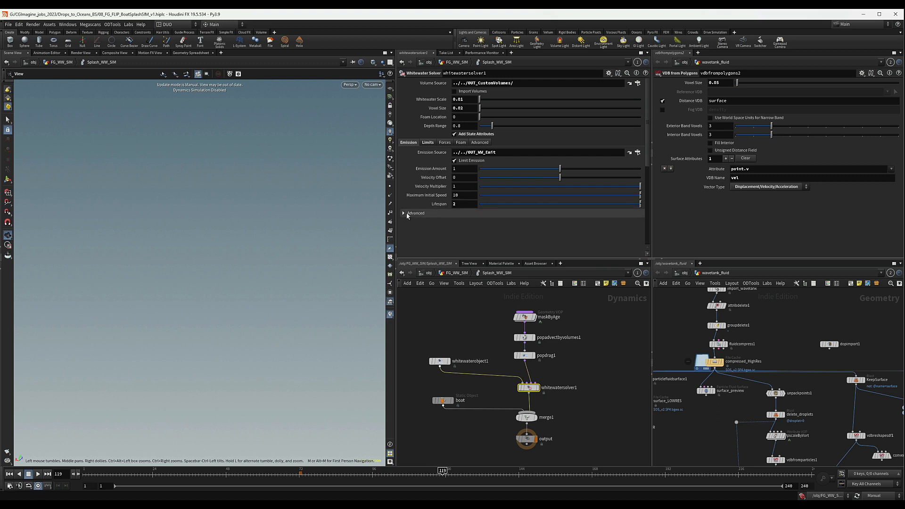
{"action": "left_click", "coordinate": [441, 214]}
{"action": "scroll", "coordinate": [436, 236], "scroll_direction": "down", "scroll_amount": 2}
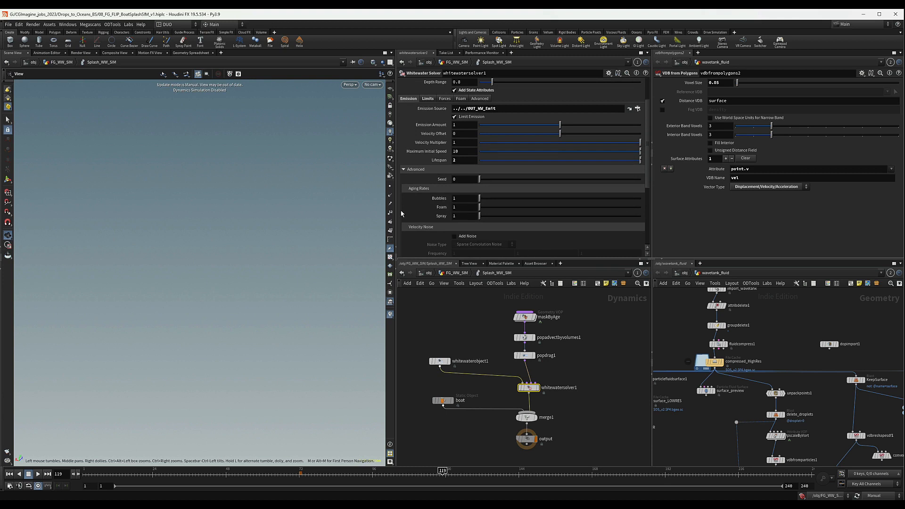
{"action": "left_click", "coordinate": [458, 200]}
{"action": "scroll", "coordinate": [438, 217], "scroll_direction": "down", "scroll_amount": 1}
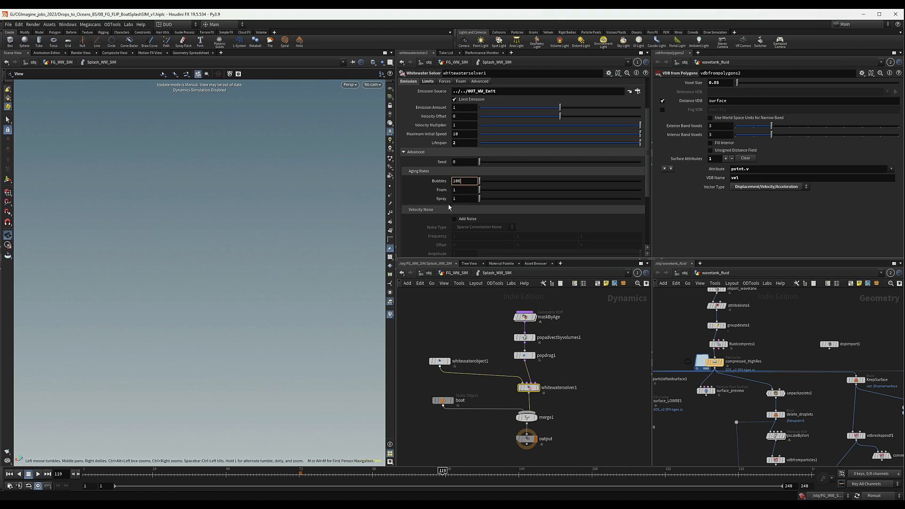
Enable Add Noise for whitewatersolver1's emission velocity and set the noise Frequency to .35 on all three axes.
{"action": "scroll", "coordinate": [449, 208], "scroll_direction": "down", "scroll_amount": 2}
{"action": "left_click", "coordinate": [454, 175]}
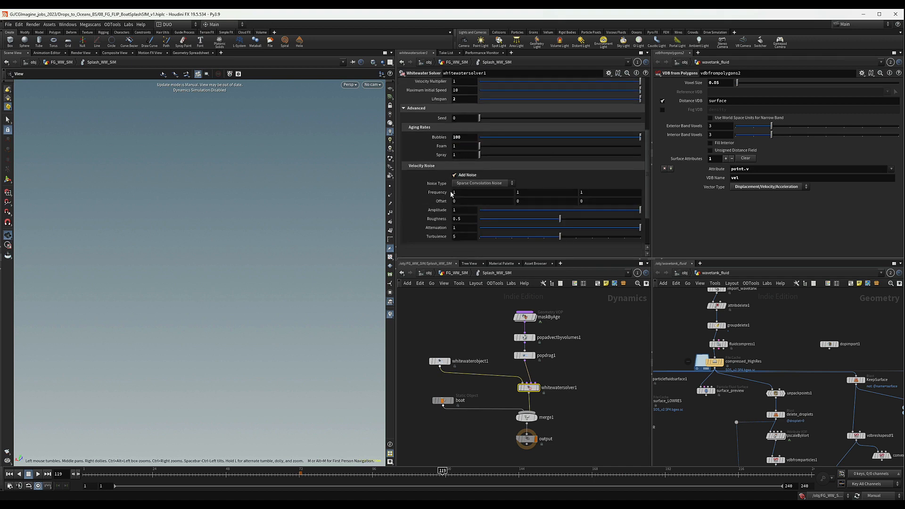
{"action": "left_click", "coordinate": [469, 192]}
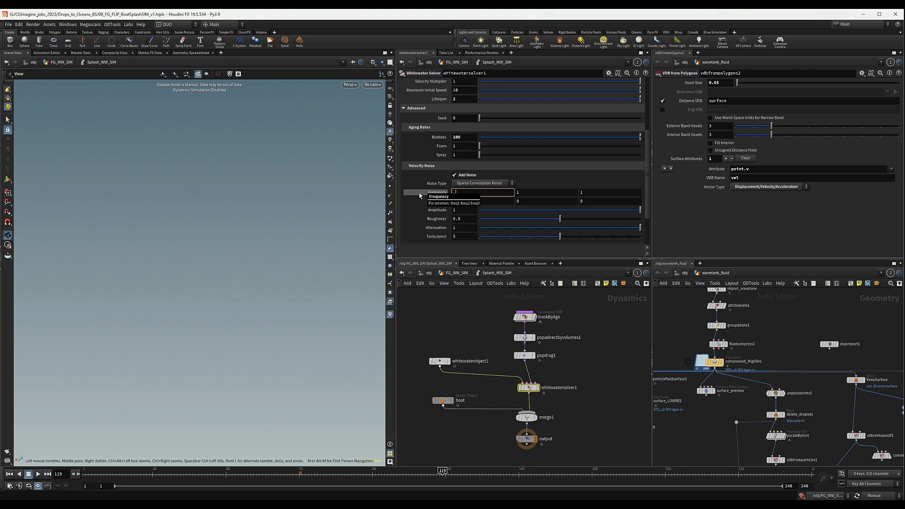
{"action": "type", "text": ".35"}
{"action": "key", "text": "Tab"}
{"action": "type", "text": ".35"}
{"action": "key", "text": "Tab"}
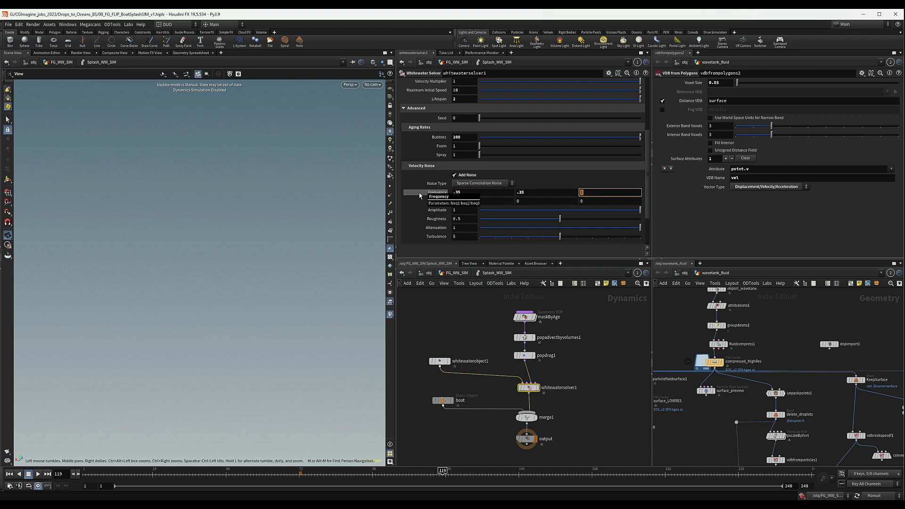
{"action": "type", "text": ".35"}
{"action": "key", "text": "Return"}
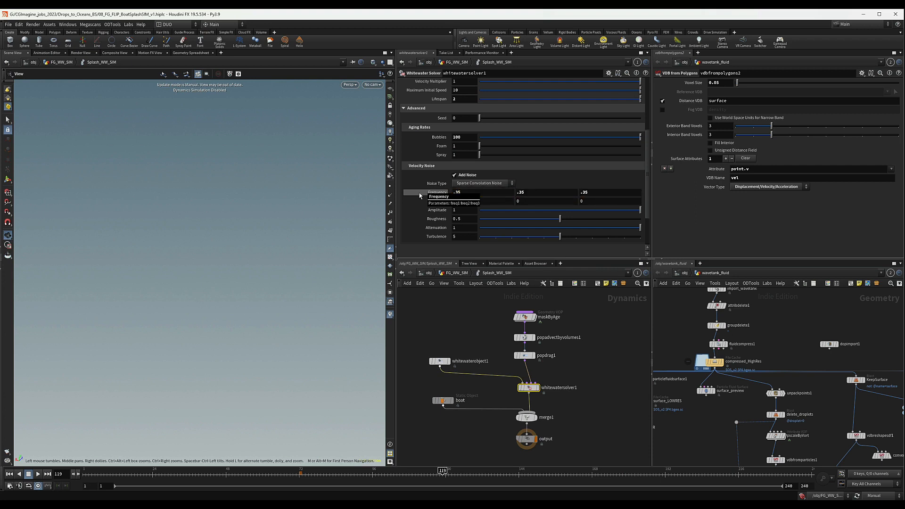
Set the Amplitude of whitewatersolver1's emission velocity noise to .1.
{"action": "left_click", "coordinate": [464, 212]}
{"action": "type", "text": ".1"}
{"action": "key", "text": "Return"}
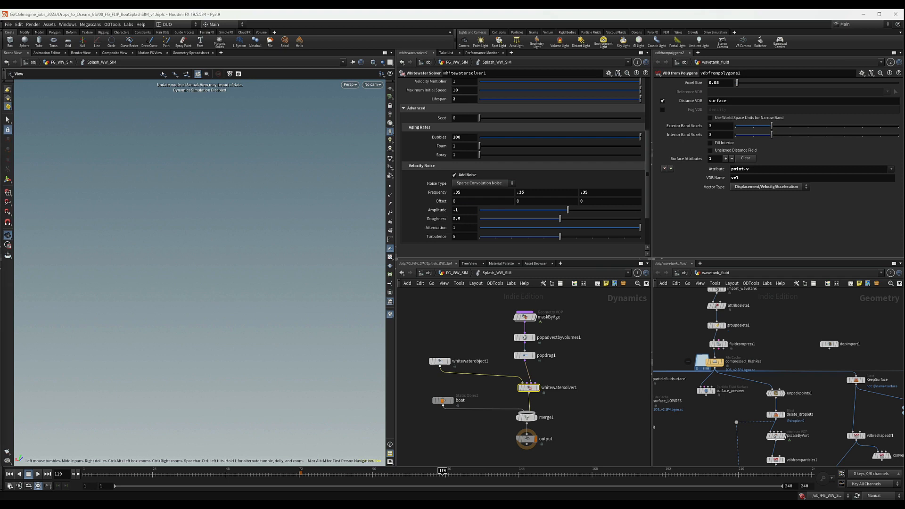
In whitewatersolver1's Forces settings, set the Base Advection Strength to 4.
{"action": "scroll", "coordinate": [429, 148], "scroll_direction": "up", "scroll_amount": 1}
{"action": "scroll", "coordinate": [429, 148], "scroll_direction": "up", "scroll_amount": 5}
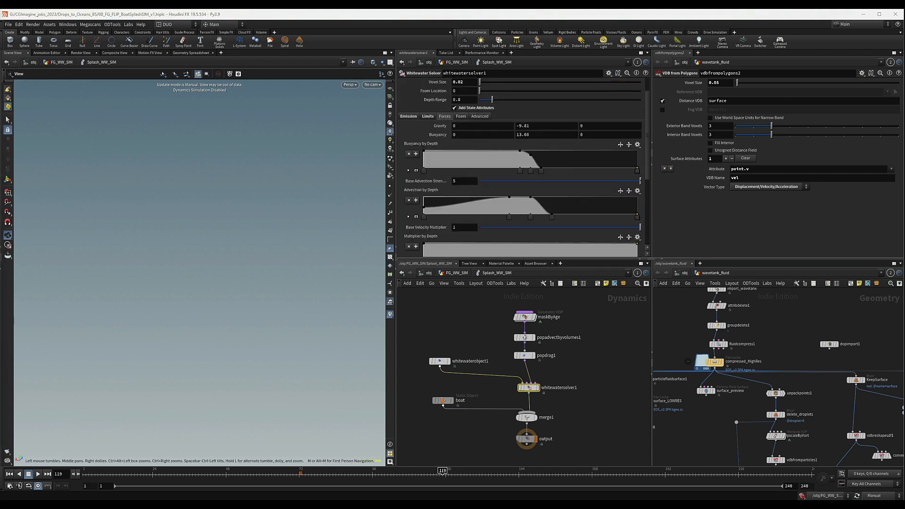
{"action": "left_click_drag", "start_coordinate": [458, 181], "coordinate": [417, 187]}
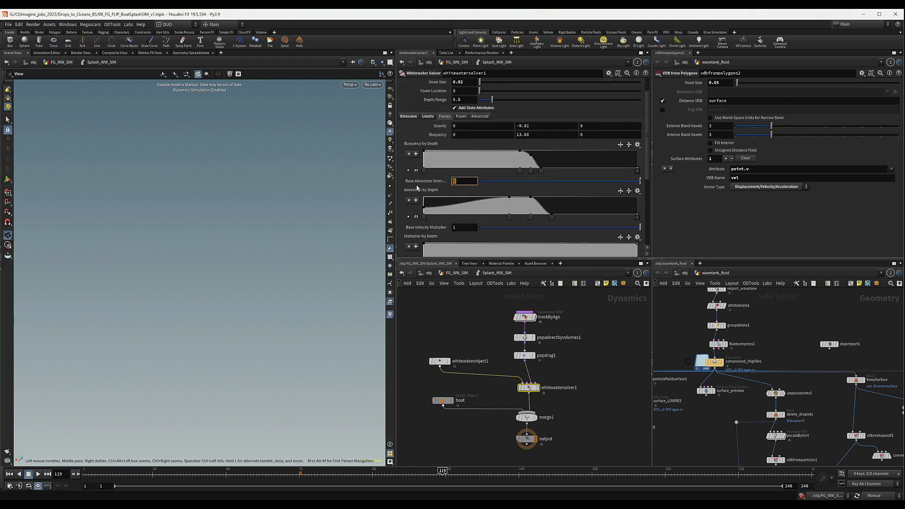
{"action": "type", "text": "4"}
{"action": "key", "text": "Return"}
{"action": "scroll", "coordinate": [464, 226], "scroll_direction": "down", "scroll_amount": 3}
{"action": "scroll", "coordinate": [461, 216], "scroll_direction": "up", "scroll_amount": 3}
Set the minimum of whitewatersolver1's foam clumping Depth Range to -0.25.
{"action": "left_click", "coordinate": [461, 117]}
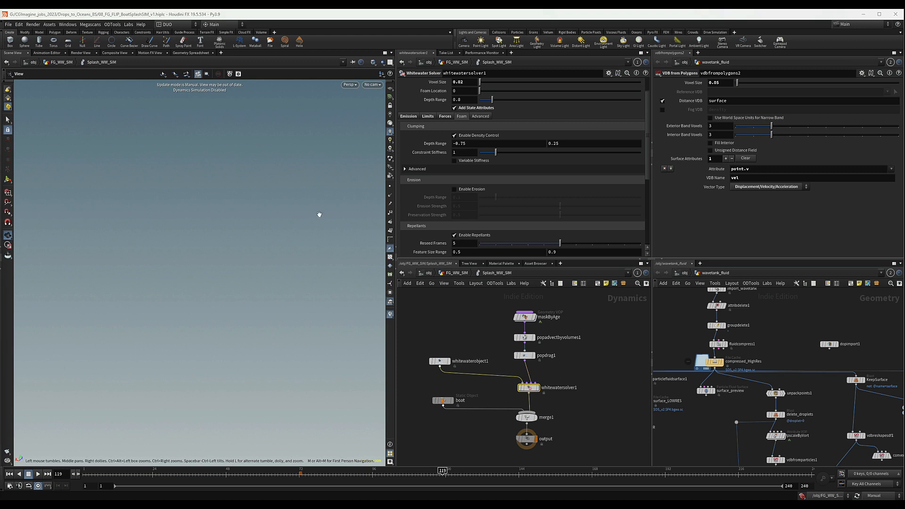
{"action": "double_click", "coordinate": [463, 144]}
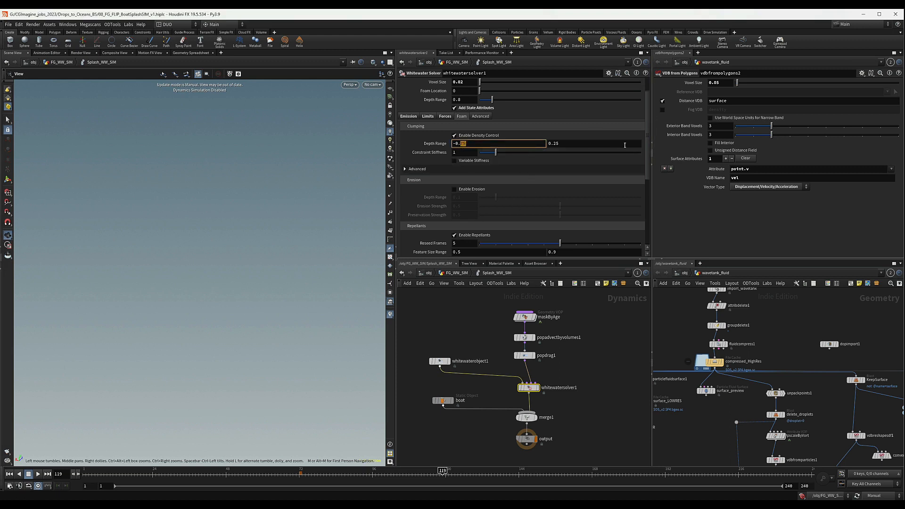
{"action": "type", "text": "2"}
Set the foam clumping Constraint Stiffness to 3 and enable Variable Stiffness.
{"action": "double_click", "coordinate": [471, 152]}
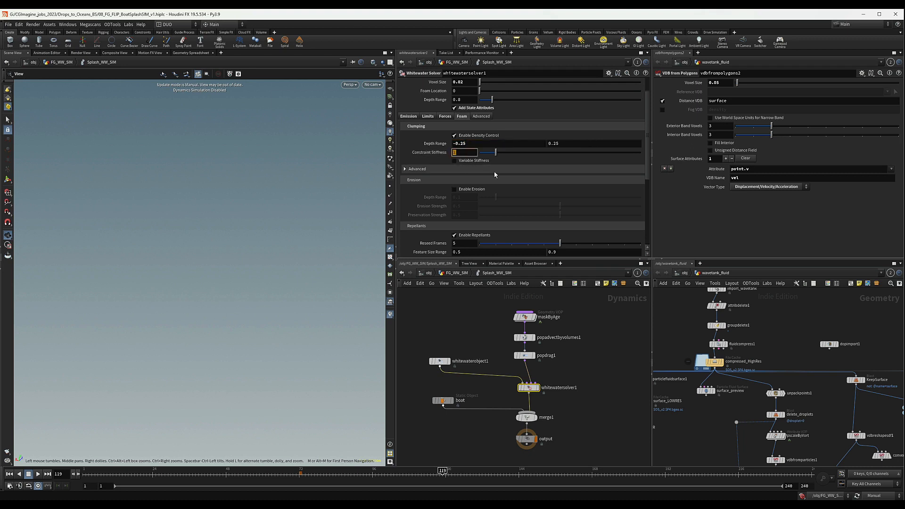
{"action": "type", "text": "3"}
{"action": "key", "text": "Return"}
{"action": "left_click", "coordinate": [455, 161]}
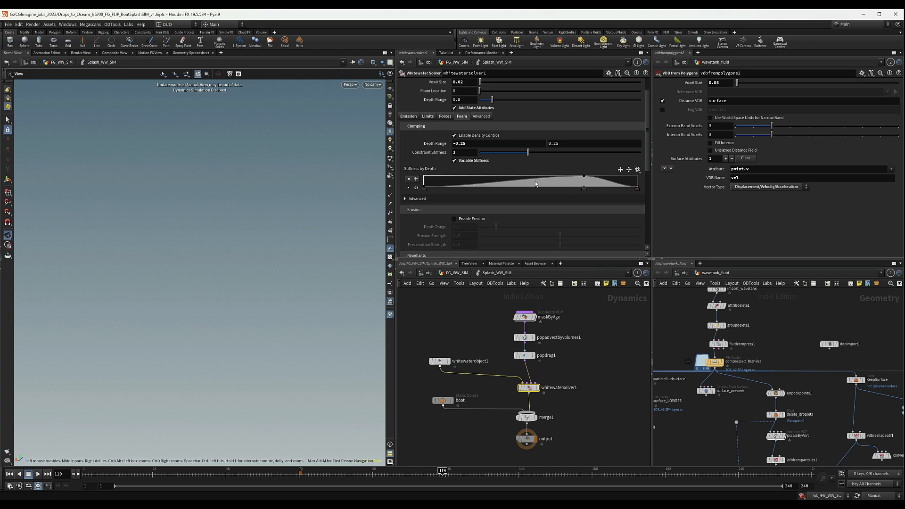
Set the foam repellants' Feature Size Range to 0.2 minimum and 0.5 maximum.
{"action": "scroll", "coordinate": [415, 189], "scroll_direction": "down", "scroll_amount": 3}
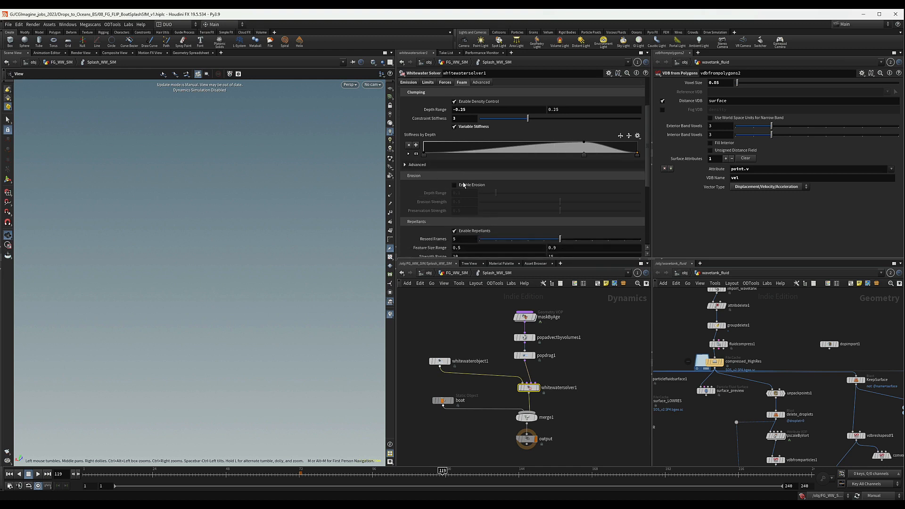
{"action": "scroll", "coordinate": [463, 185], "scroll_direction": "down", "scroll_amount": 3}
{"action": "scroll", "coordinate": [461, 194], "scroll_direction": "down", "scroll_amount": 1}
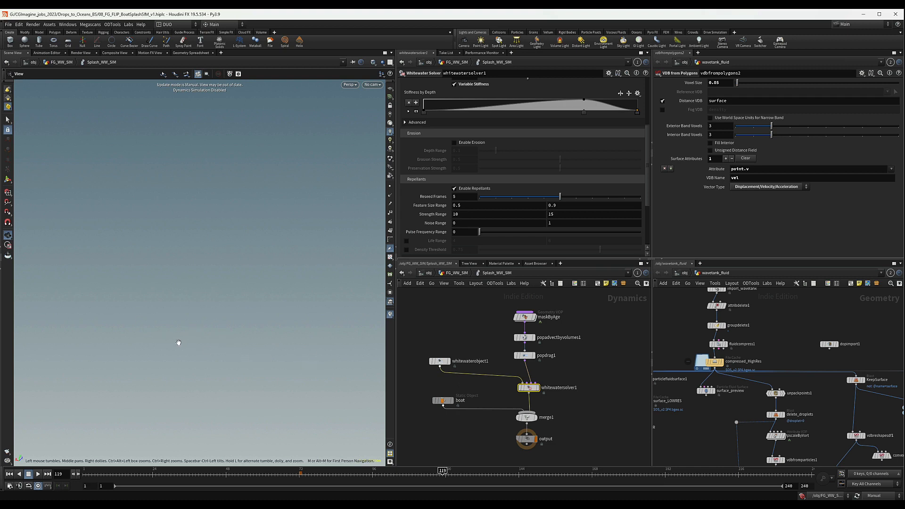
{"action": "double_click", "coordinate": [462, 203]}
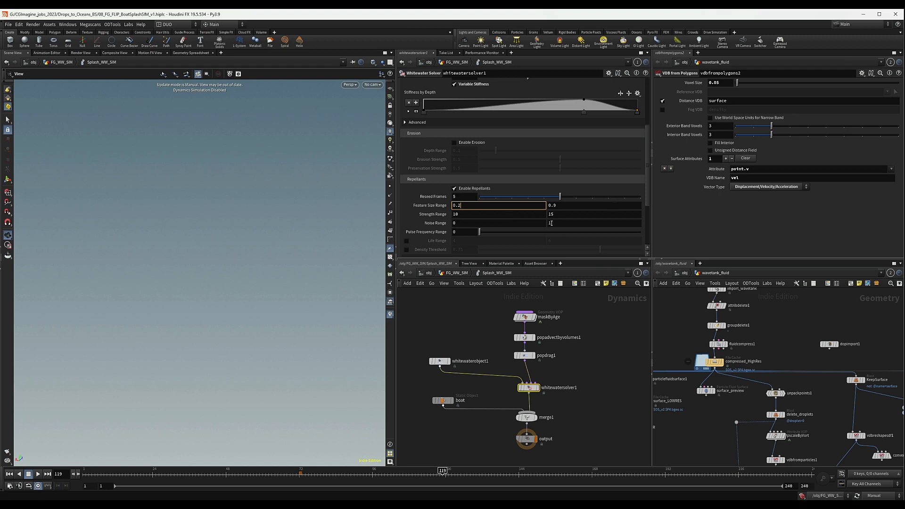
{"action": "type", "text": "2"}
{"action": "key", "text": "Return"}
{"action": "double_click", "coordinate": [554, 206]}
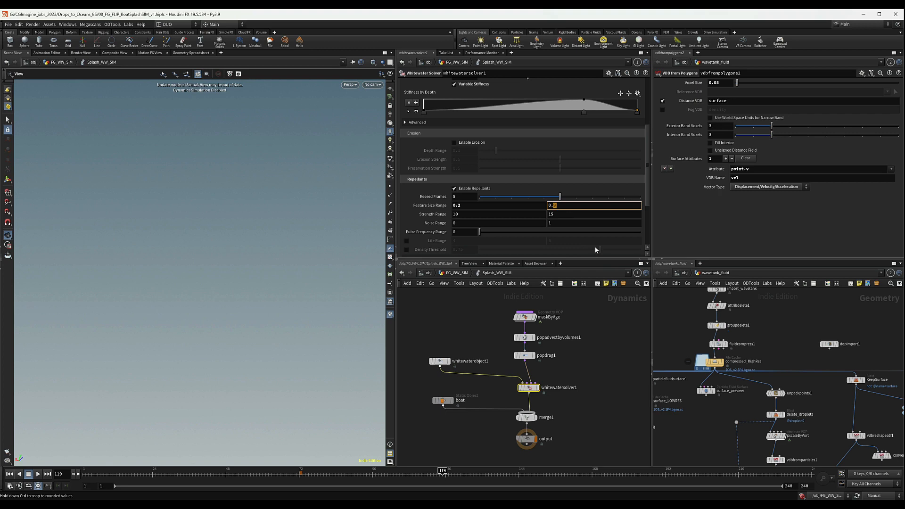
{"action": "type", "text": "5"}
{"action": "key", "text": "Return"}
Set the foam repellants' Strength Range to 5 and 12 and the minimum of their Noise Range to .3.
{"action": "left_click_drag", "start_coordinate": [474, 217], "coordinate": [407, 216]}
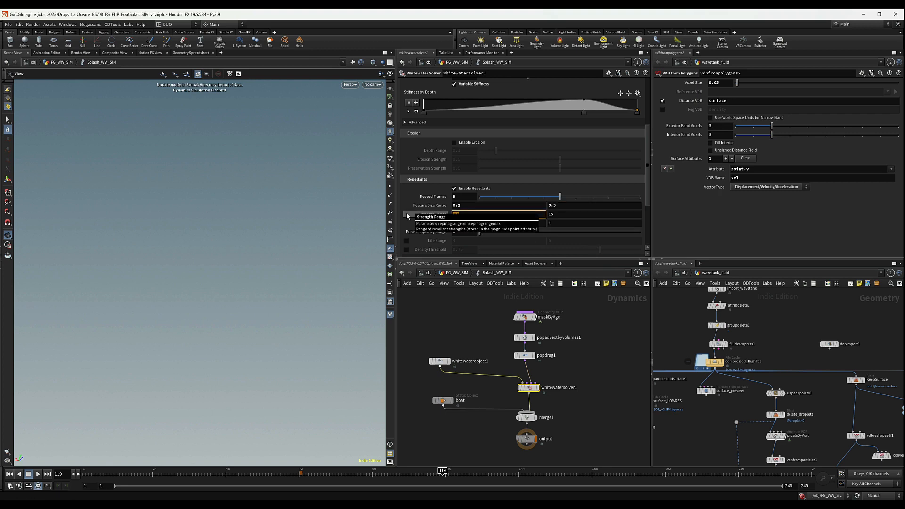
{"action": "type", "text": "5"}
{"action": "key", "text": "Tab"}
{"action": "type", "text": "1"}
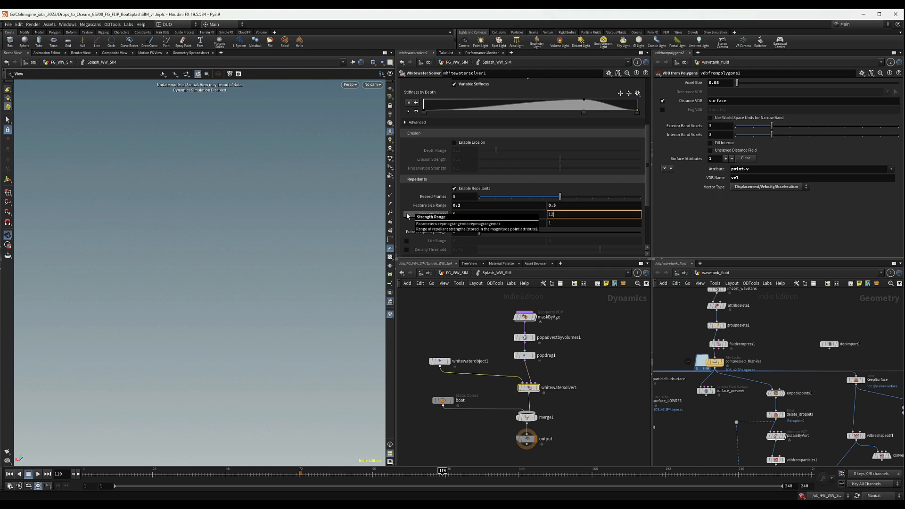
{"action": "key", "text": "Tab"}
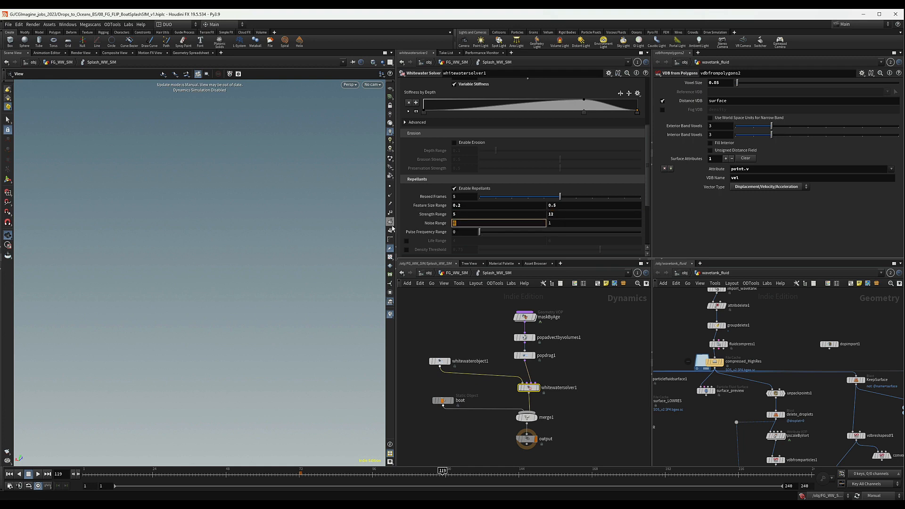
{"action": "type", "text": ".3"}
{"action": "key", "text": "Return"}
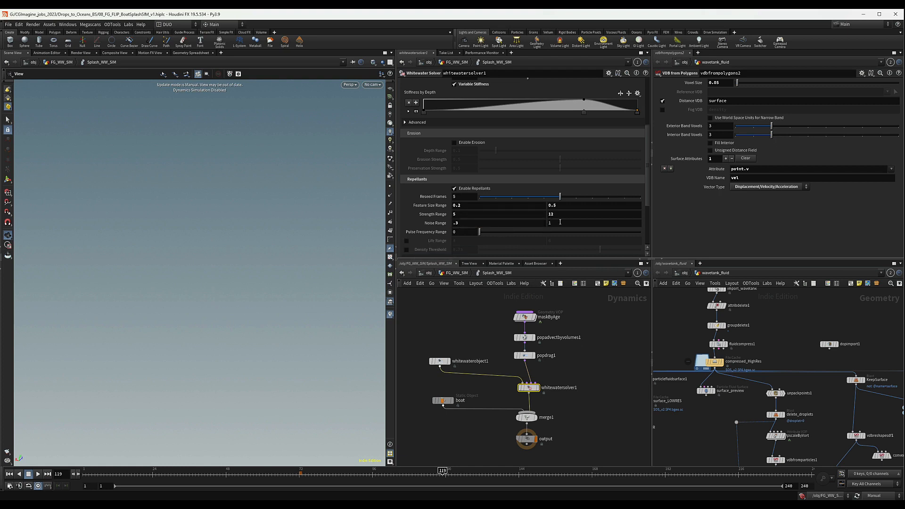
Return to the FG_WW_SIM network and add a DOP Import Fields node with a file cache below Splash_WW_SIM.
{"action": "scroll", "coordinate": [518, 212], "scroll_direction": "down", "scroll_amount": 3}
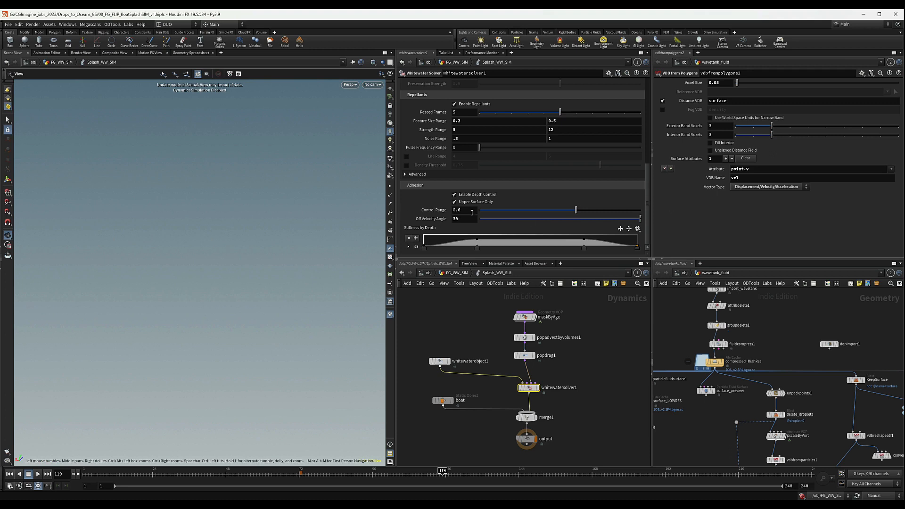
{"action": "scroll", "coordinate": [584, 375], "scroll_direction": "down", "scroll_amount": 3}
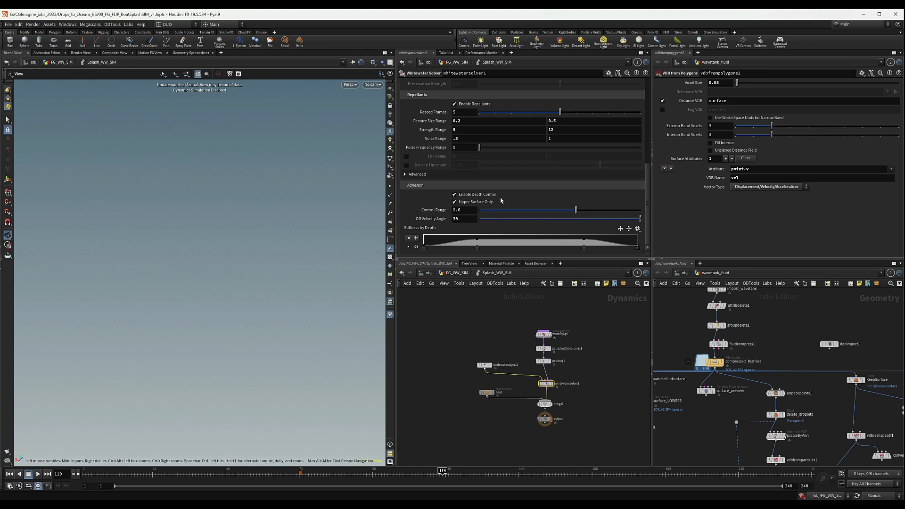
{"action": "left_click", "coordinate": [456, 272]}
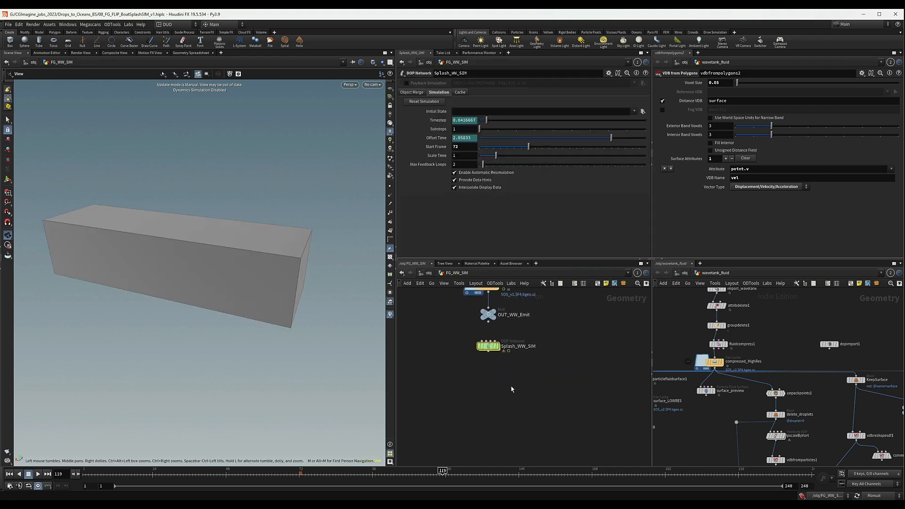
{"action": "key", "text": "Tab"}
{"action": "type", "text": "dop"}
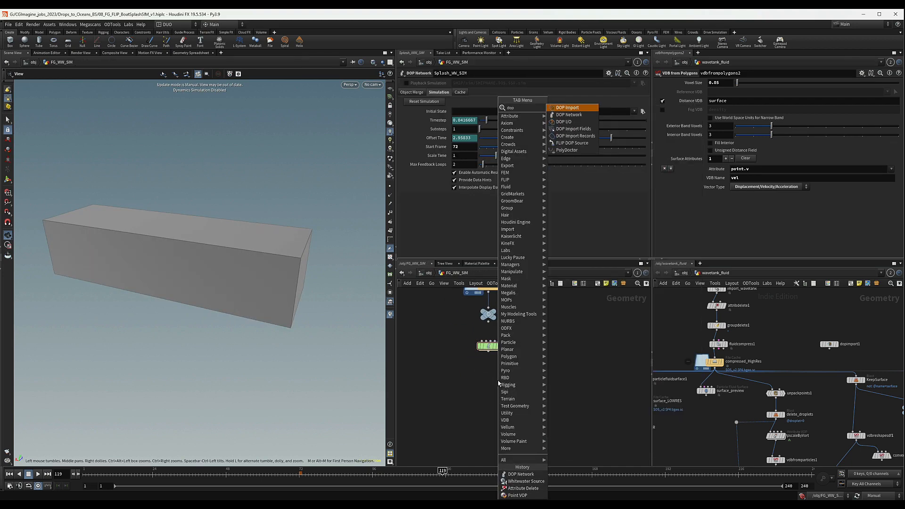
{"action": "key", "text": "Down"}
{"action": "key", "text": "Return"}
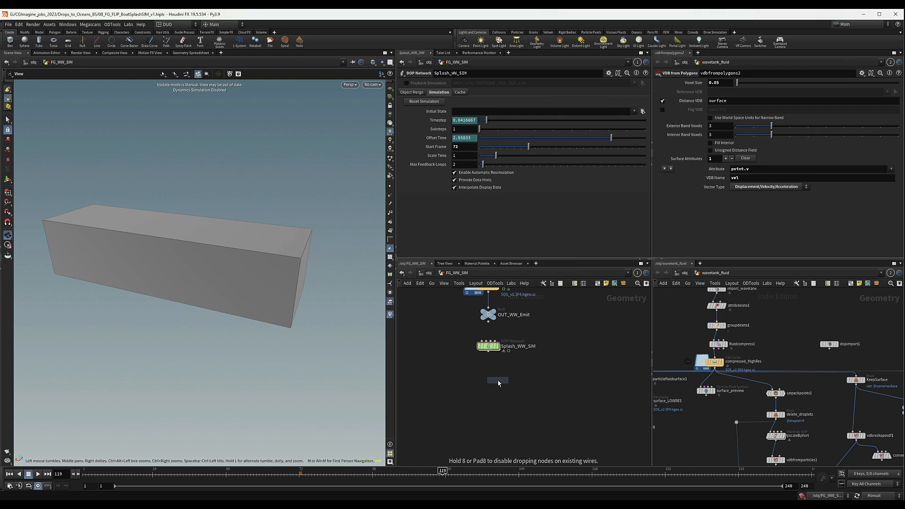
{"action": "left_click", "coordinate": [488, 373]}
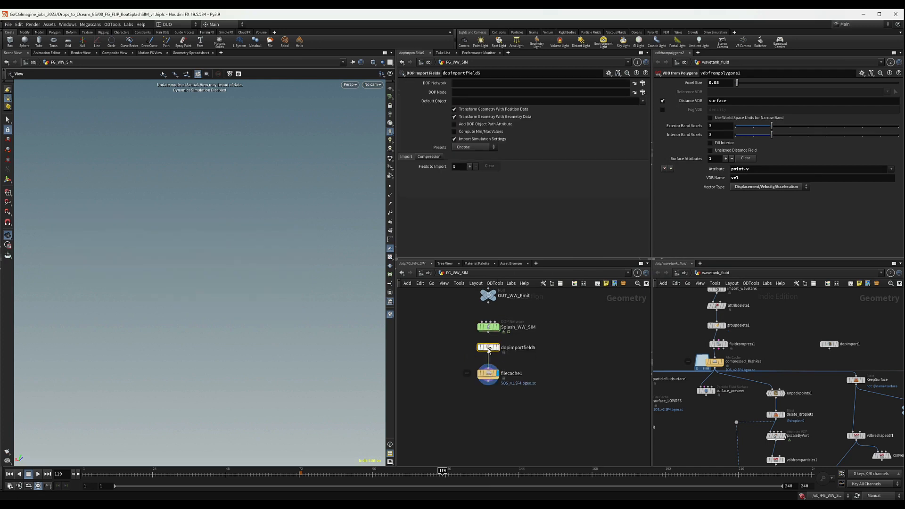
Set the import's DOP Network to Splash_WW_SIM and DOP Node to its whitewaterobject1, and apply the preset that imports the Geometry field.
{"action": "scroll", "coordinate": [539, 333], "scroll_direction": "down", "scroll_amount": 1}
{"action": "middle_click_drag", "start_coordinate": [539, 333], "coordinate": [541, 347]}
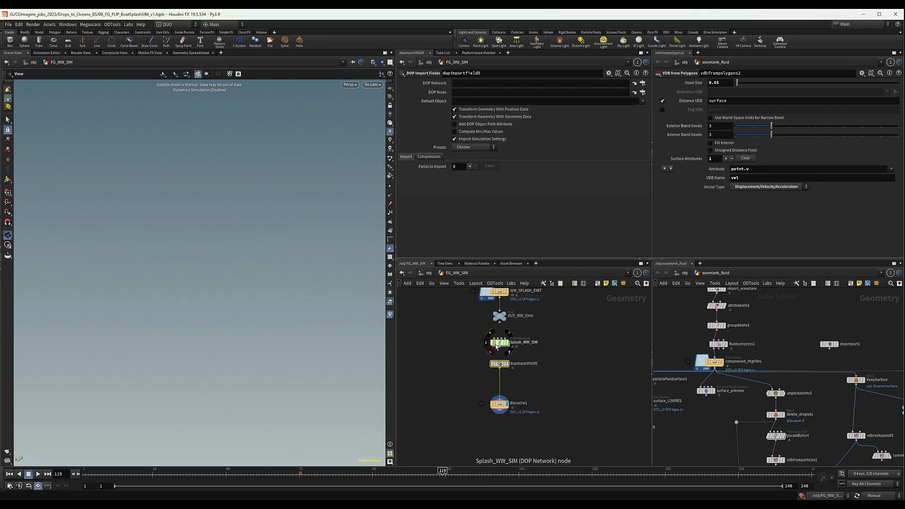
{"action": "left_click_drag", "start_coordinate": [499, 343], "coordinate": [511, 93]}
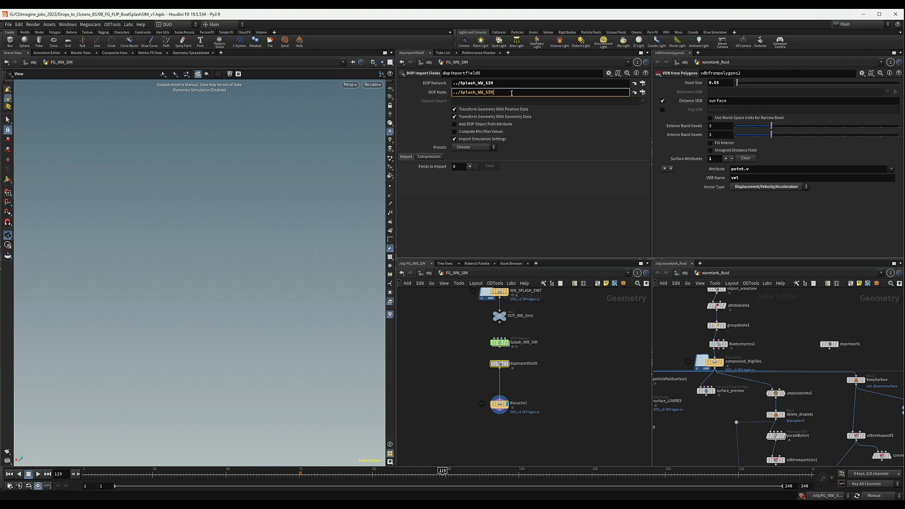
{"action": "type", "text": "/wh"}
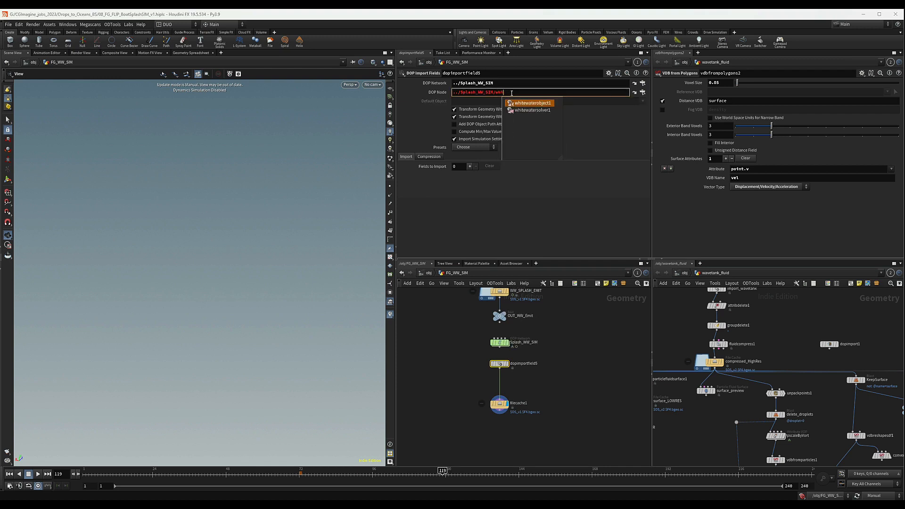
{"action": "key", "text": "Return"}
{"action": "left_click", "coordinate": [475, 146]}
{"action": "left_click", "coordinate": [469, 219]}
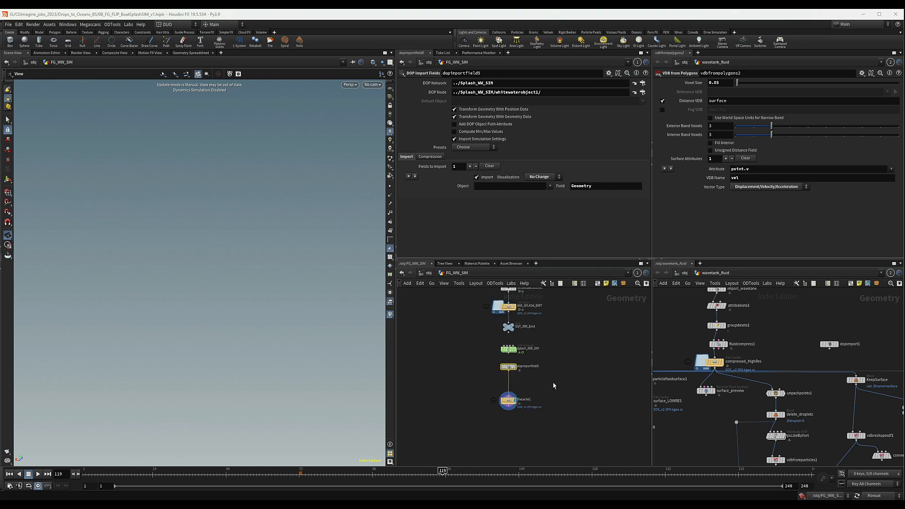
Copy the attribute delete and group delete nodes from the chain below WaveSpraySim.
{"action": "scroll", "coordinate": [572, 366], "scroll_direction": "down", "scroll_amount": 6}
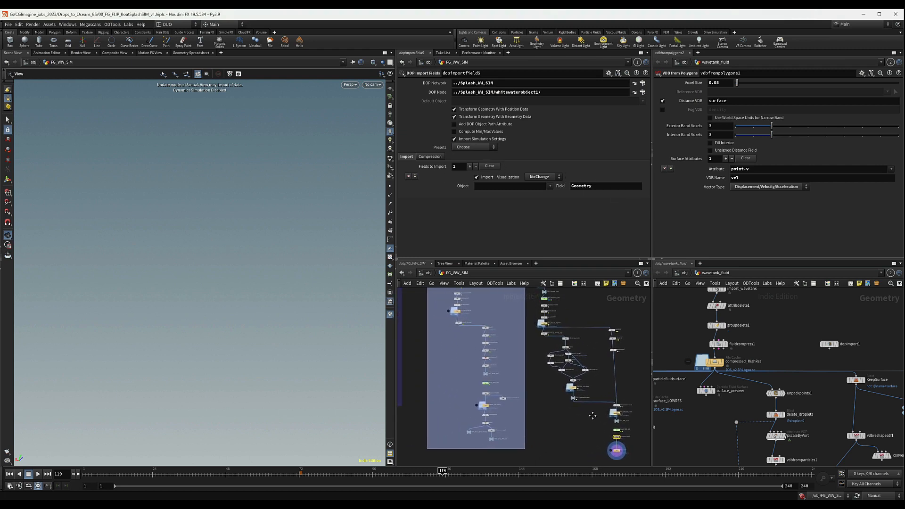
{"action": "scroll", "coordinate": [510, 369], "scroll_direction": "up", "scroll_amount": 5}
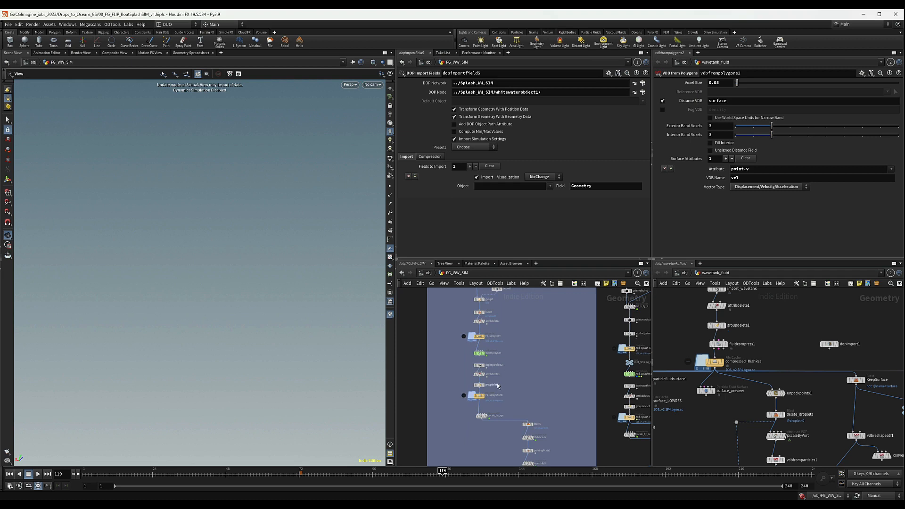
{"action": "middle_click_drag", "start_coordinate": [505, 386], "coordinate": [485, 365]}
{"action": "scroll", "coordinate": [514, 377], "scroll_direction": "down", "scroll_amount": 2}
{"action": "scroll", "coordinate": [514, 349], "scroll_direction": "up", "scroll_amount": 4}
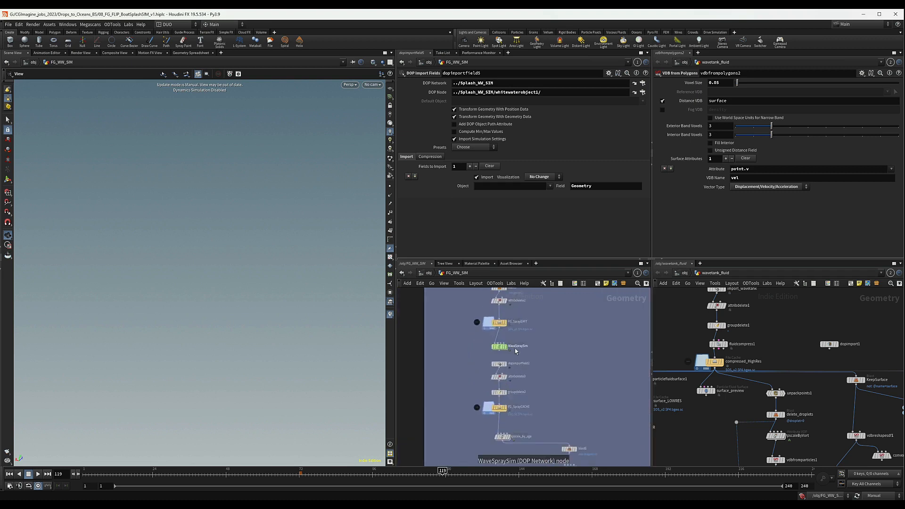
{"action": "middle_click_drag", "start_coordinate": [549, 372], "coordinate": [558, 345]}
{"action": "left_click_drag", "start_coordinate": [474, 350], "coordinate": [576, 388]}
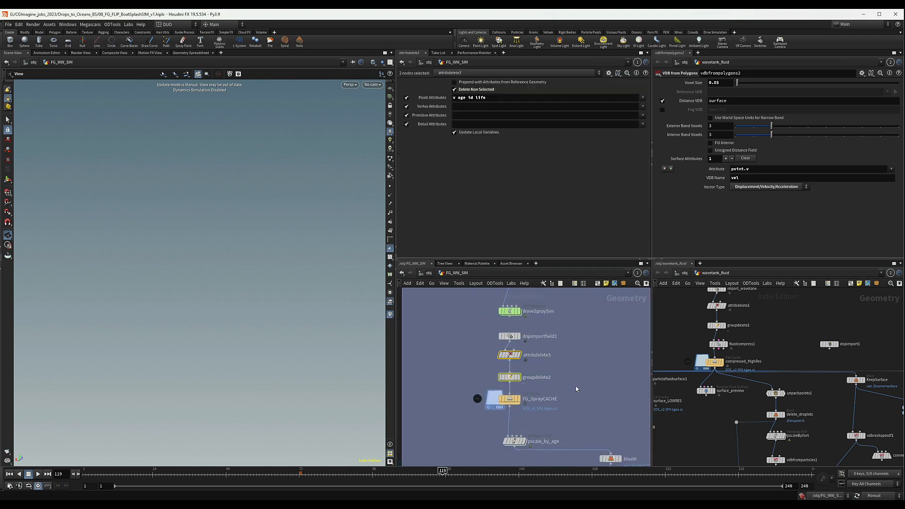
{"action": "key", "text": "ctrl+c"}
Paste the copied delete nodes below Splash_WW_SIM and insert them between the DOP import and the file cache.
{"action": "scroll", "coordinate": [587, 372], "scroll_direction": "down", "scroll_amount": 6}
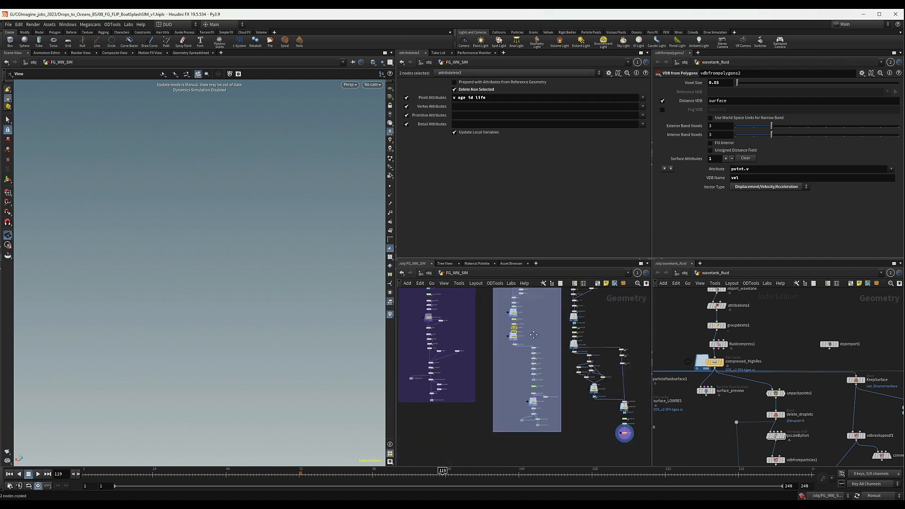
{"action": "scroll", "coordinate": [572, 414], "scroll_direction": "up", "scroll_amount": 5}
{"action": "key", "text": "ctrl+v"}
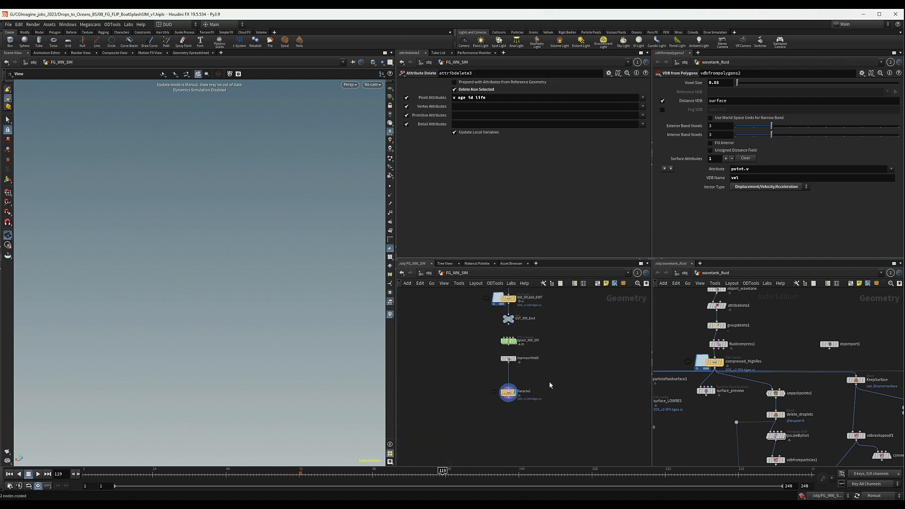
{"action": "scroll", "coordinate": [548, 382], "scroll_direction": "up", "scroll_amount": 2}
{"action": "left_click_drag", "start_coordinate": [558, 374], "coordinate": [505, 370]}
{"action": "left_click_drag", "start_coordinate": [449, 362], "coordinate": [521, 378]}
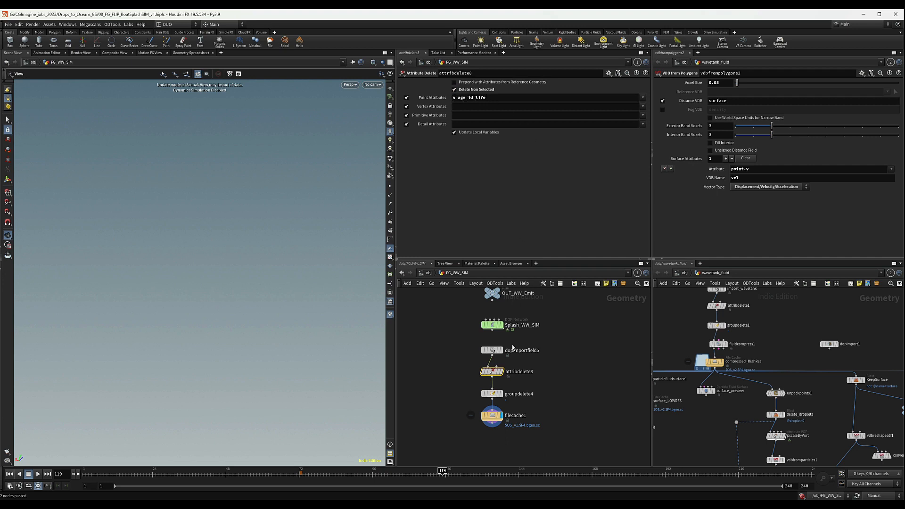
Go to frame 72, switch the update mode to Auto Update, display the pasted attribute delete, and advance to frame 73.
{"action": "left_click", "coordinate": [299, 479]}
{"action": "left_click", "coordinate": [875, 496]}
{"action": "left_click", "coordinate": [869, 472]}
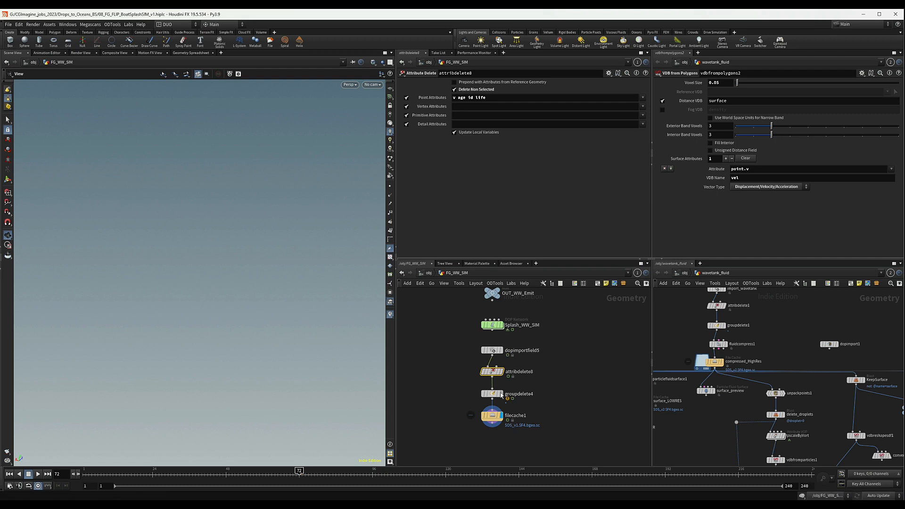
{"action": "left_click", "coordinate": [501, 371]}
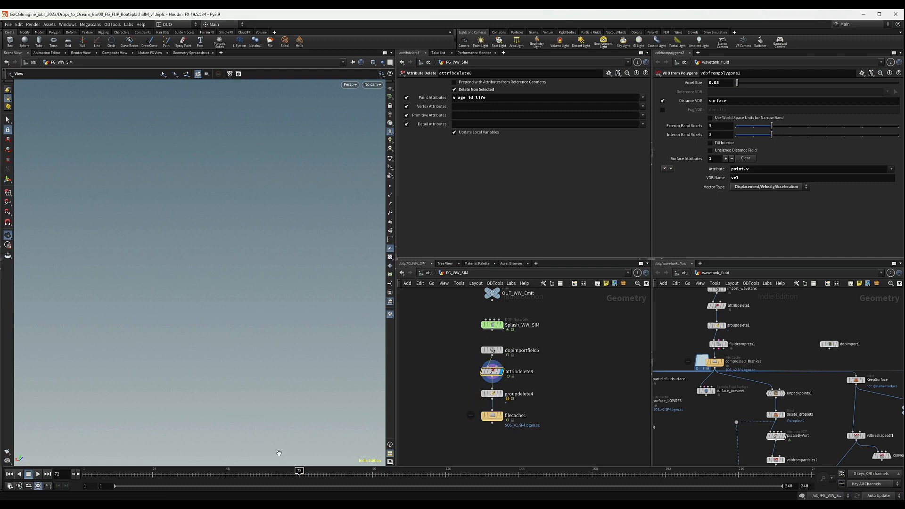
{"action": "left_click", "coordinate": [79, 474]}
Add bubble, spray and foam to the point attributes kept by the attribute delete node.
{"action": "left_click", "coordinate": [643, 97]}
{"action": "left_click", "coordinate": [642, 97]}
{"action": "left_click", "coordinate": [643, 98]}
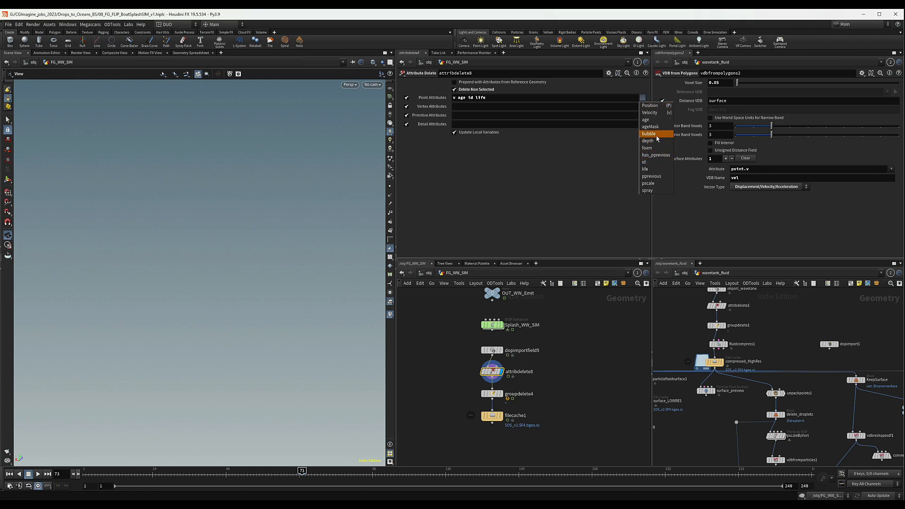
{"action": "left_click", "coordinate": [649, 134]}
{"action": "left_click", "coordinate": [643, 98]}
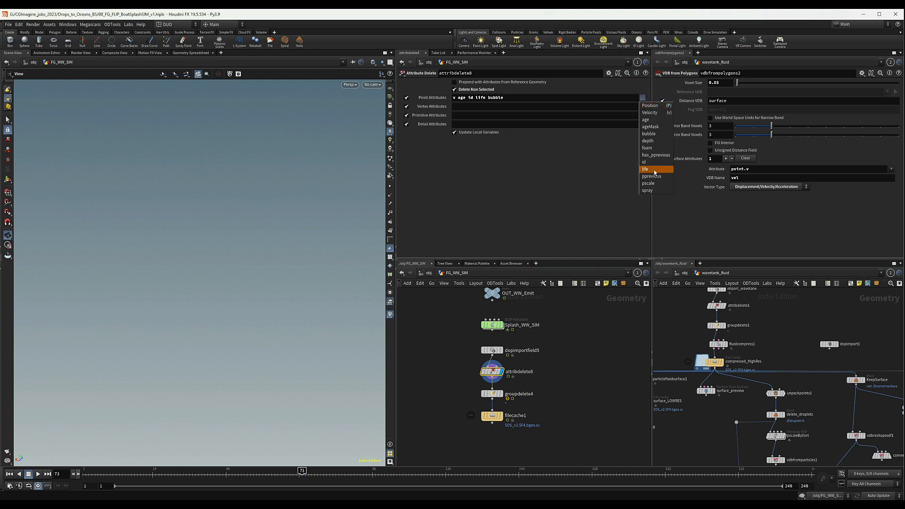
{"action": "left_click", "coordinate": [648, 190]}
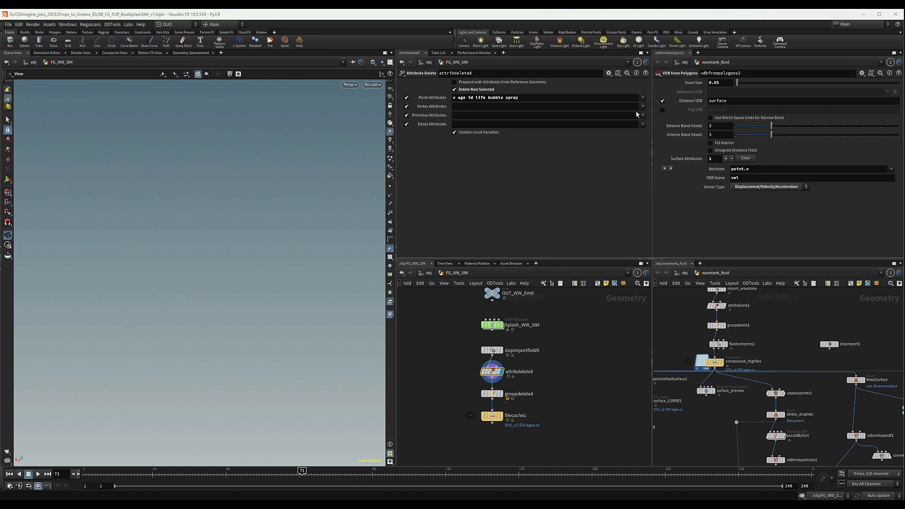
{"action": "left_click", "coordinate": [643, 98]}
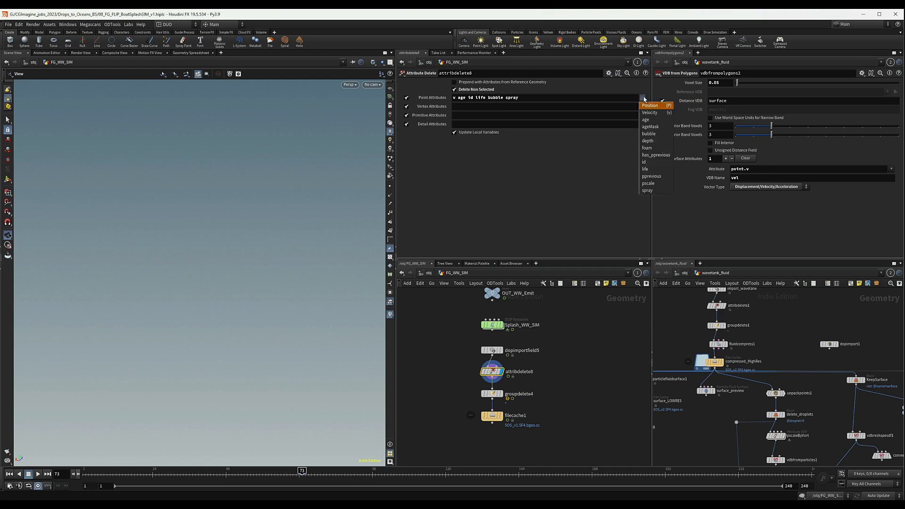
{"action": "left_click", "coordinate": [649, 148]}
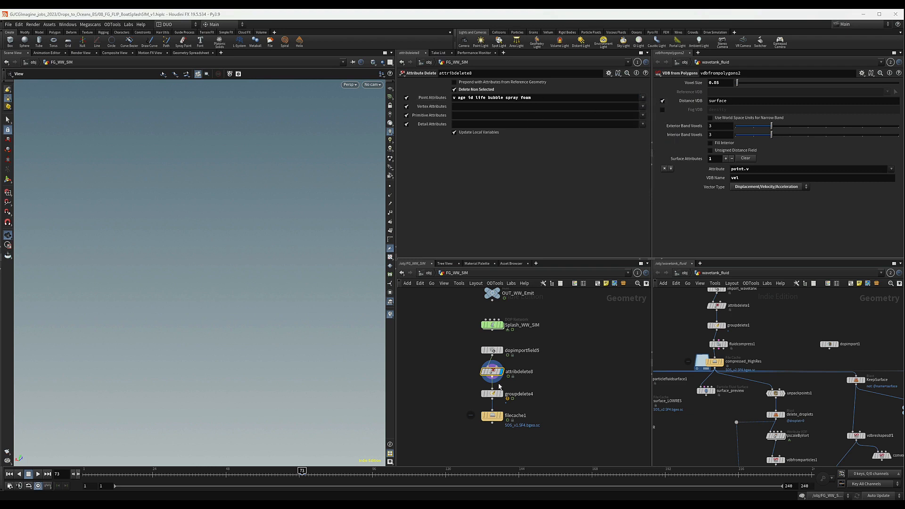
Display the pasted group delete node, then rename the file cache below it Cache_SPLASH_WW_SIM and select it.
{"action": "left_click", "coordinate": [490, 395]}
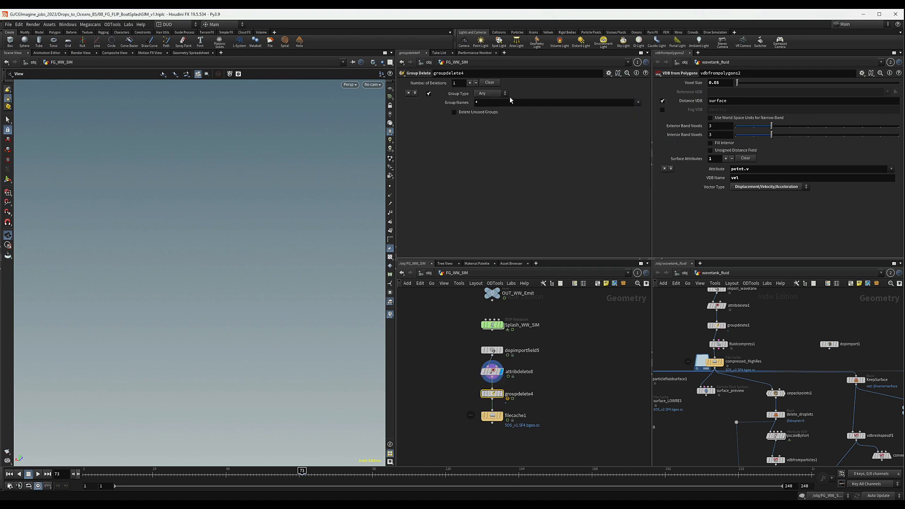
{"action": "left_click", "coordinate": [501, 394]}
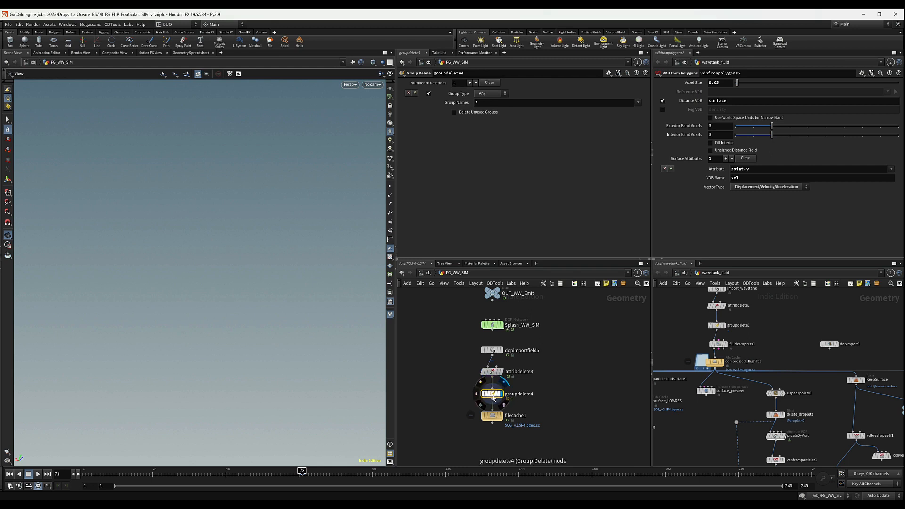
{"action": "scroll", "coordinate": [581, 407], "scroll_direction": "down", "scroll_amount": 2}
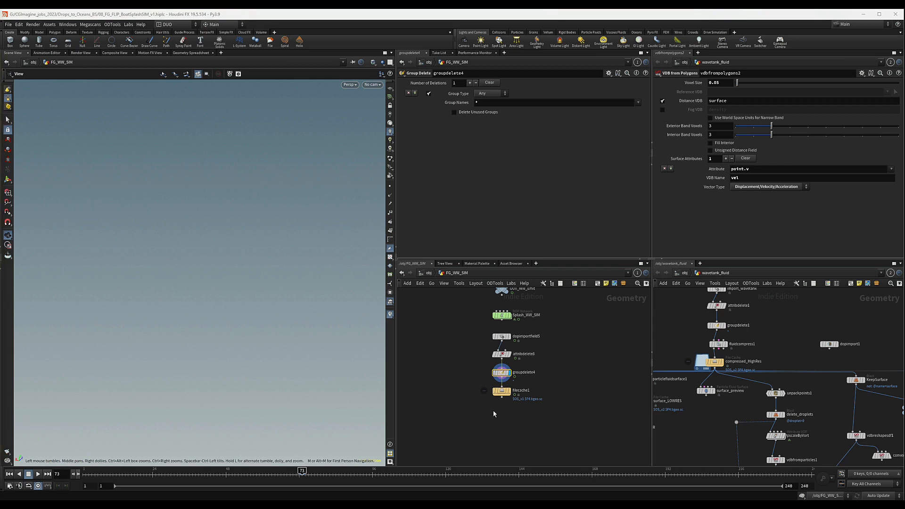
{"action": "double_click", "coordinate": [522, 390]}
{"action": "key", "text": "ctrl+v"}
{"action": "key", "text": "Return"}
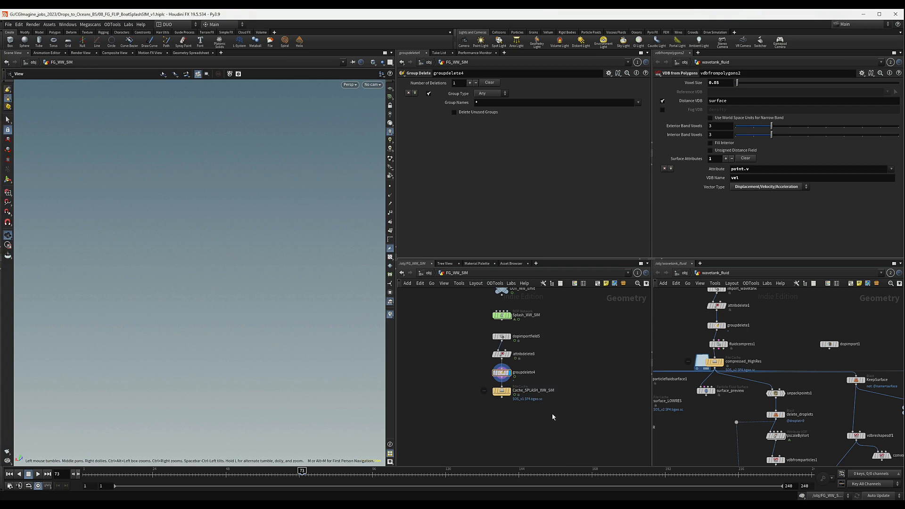
{"action": "left_click_drag", "start_coordinate": [501, 398], "coordinate": [501, 404]}
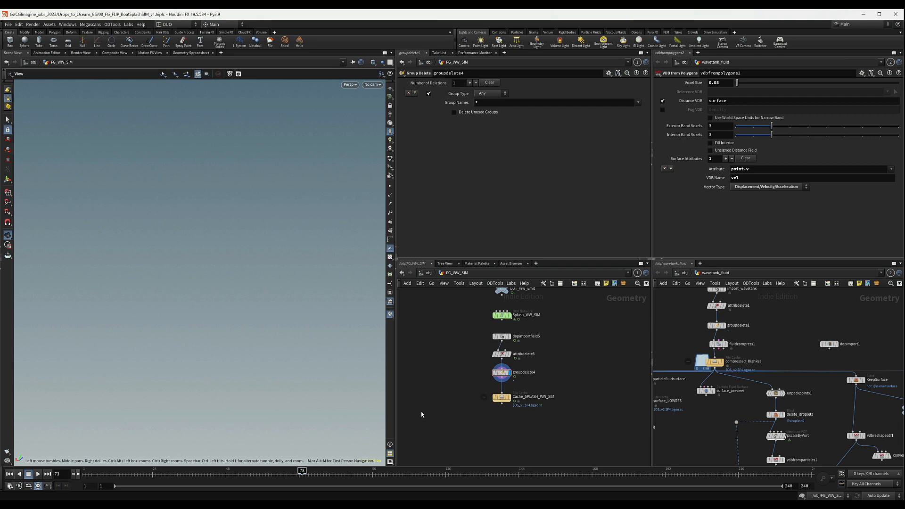
{"action": "left_click_drag", "start_coordinate": [427, 418], "coordinate": [524, 397]}
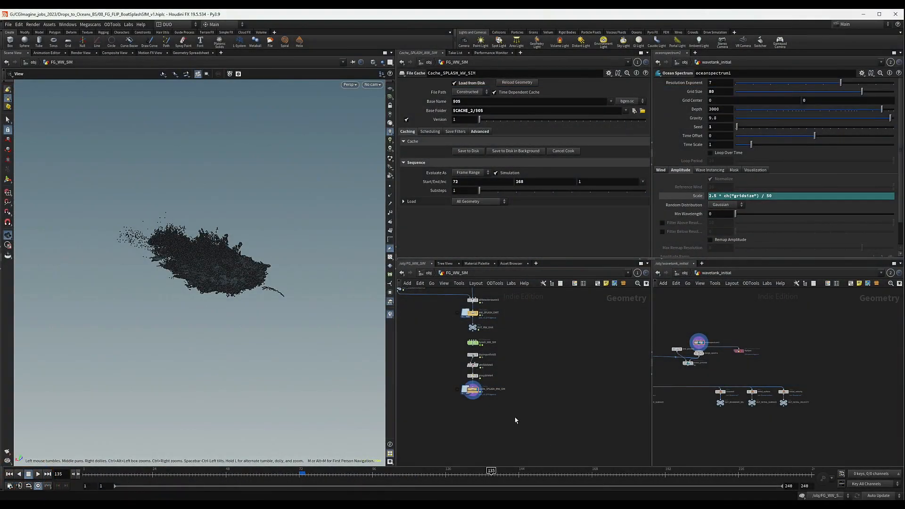
Examine the cached splash whitewater particles at frame 135 from several angles and distances, and check the cache node's information.
{"action": "left_click_drag", "start_coordinate": [195, 271], "coordinate": [249, 271]}
{"action": "scroll", "coordinate": [491, 386], "scroll_direction": "up", "scroll_amount": 5}
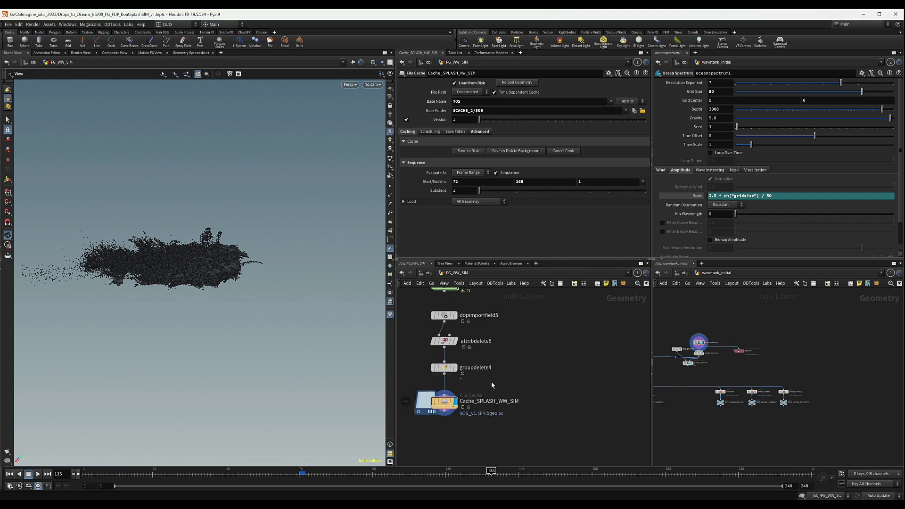
{"action": "middle_click", "coordinate": [444, 400]}
{"action": "left_click_drag", "start_coordinate": [86, 288], "coordinate": [162, 288]}
{"action": "right_click_drag", "start_coordinate": [162, 288], "coordinate": [205, 265]}
{"action": "middle_click_drag", "start_coordinate": [216, 270], "coordinate": [196, 275]}
{"action": "left_click_drag", "start_coordinate": [196, 275], "coordinate": [190, 308]}
{"action": "right_click_drag", "start_coordinate": [191, 308], "coordinate": [261, 216]}
{"action": "left_click_drag", "start_coordinate": [261, 216], "coordinate": [238, 158]}
{"action": "left_click_drag", "start_coordinate": [181, 266], "coordinate": [257, 245]}
{"action": "right_click_drag", "start_coordinate": [263, 218], "coordinate": [132, 232]}
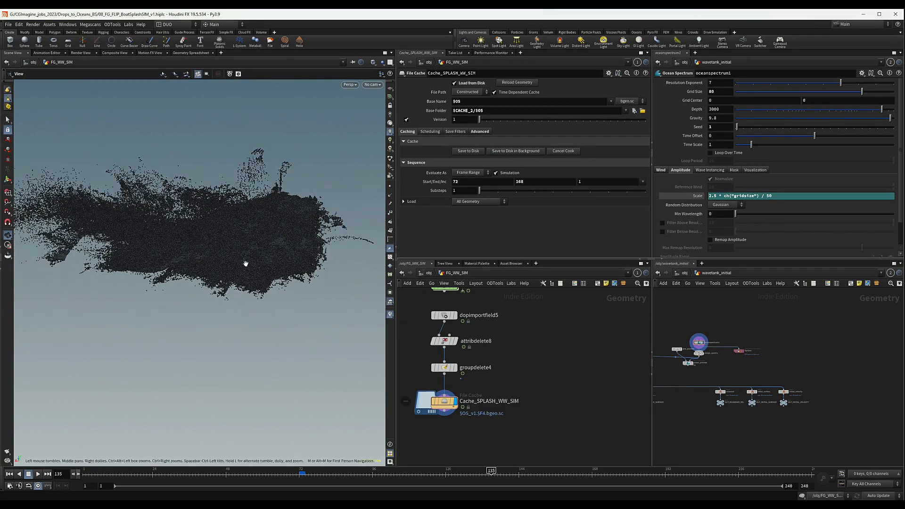
{"action": "mouse_move", "coordinate": [202, 219]}
{"action": "left_mouse_down"}
{"action": "mouse_move", "coordinate": [258, 243]}
{"action": "mouse_move", "coordinate": [210, 233]}
{"action": "left_mouse_up"}
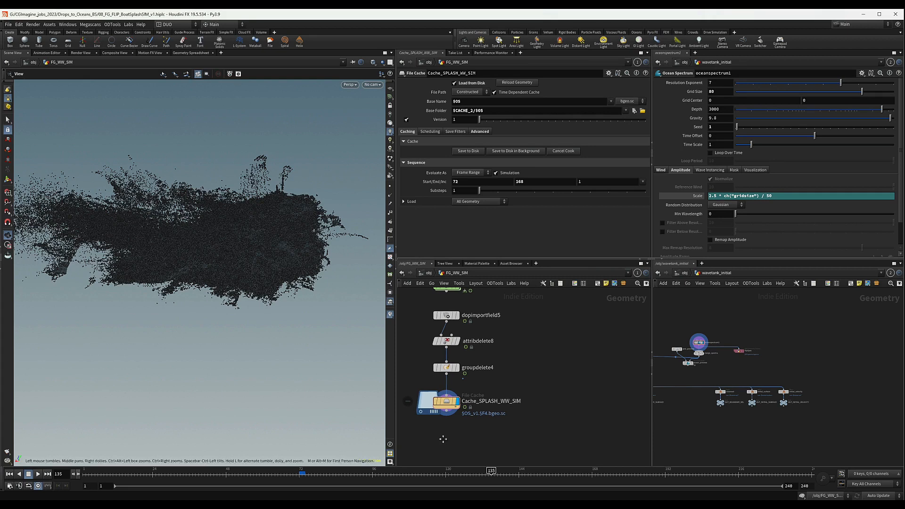
Add a Blast node below Cache_SPLASH_WW_SIM and connect the cache's output to it.
{"action": "middle_click_drag", "start_coordinate": [469, 430], "coordinate": [496, 397]}
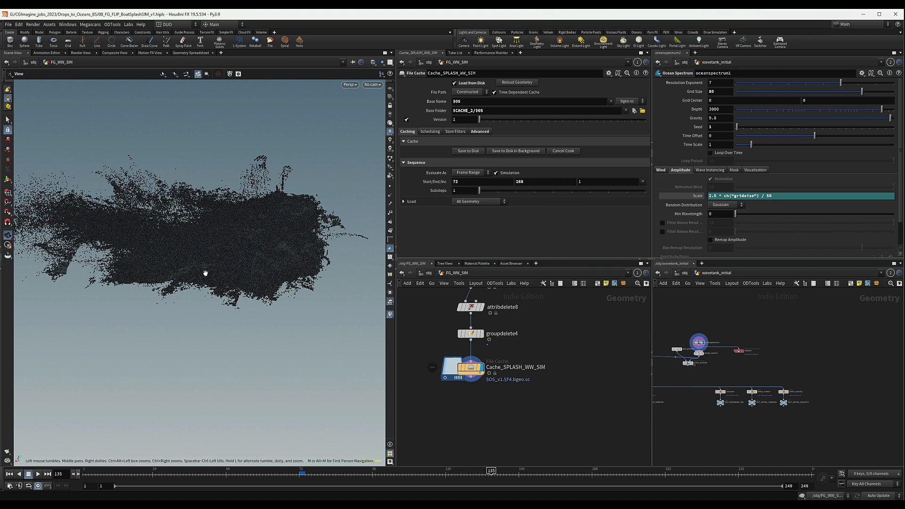
{"action": "middle_click_drag", "start_coordinate": [496, 403], "coordinate": [501, 383]}
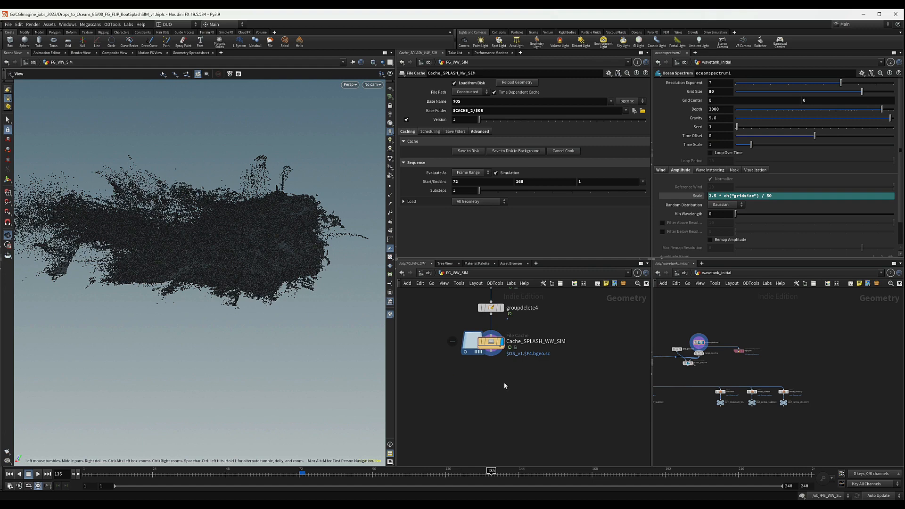
{"action": "key", "text": "Tab"}
{"action": "type", "text": "blan"}
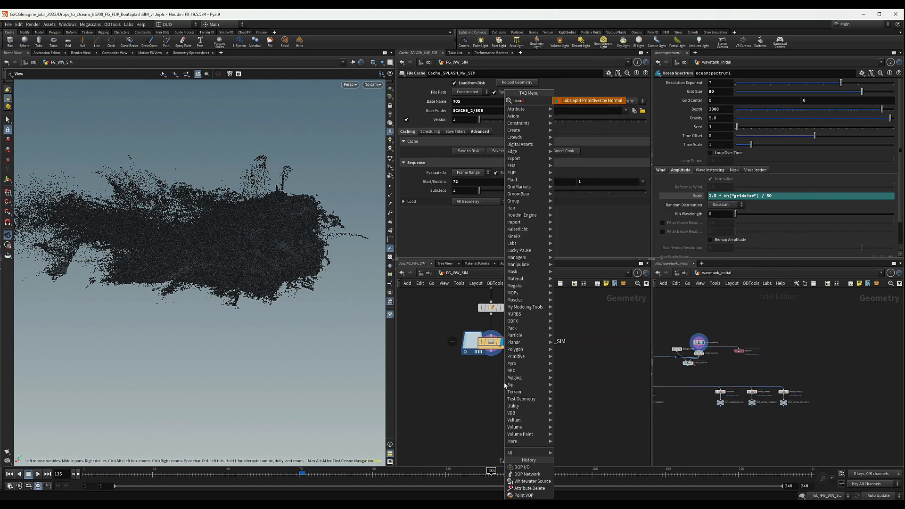
{"action": "key", "text": "BackSpace"}
{"action": "key", "text": "BackSpace"}
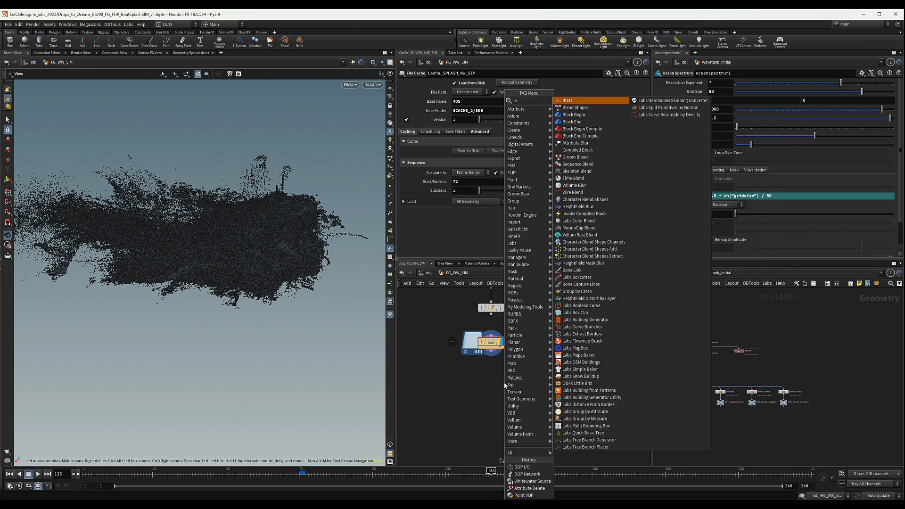
{"action": "type", "text": "as"}
{"action": "key", "text": "Return"}
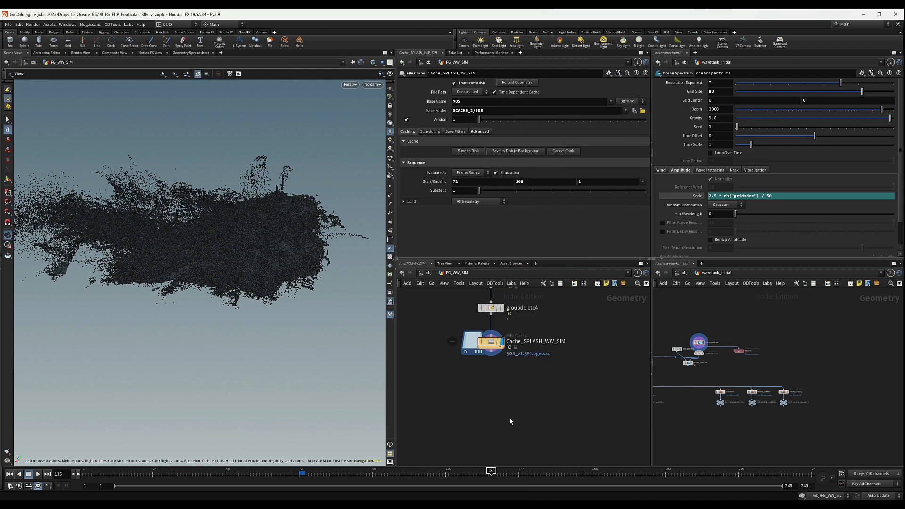
{"action": "left_click", "coordinate": [494, 380]}
{"action": "left_click_drag", "start_coordinate": [491, 351], "coordinate": [491, 374]}
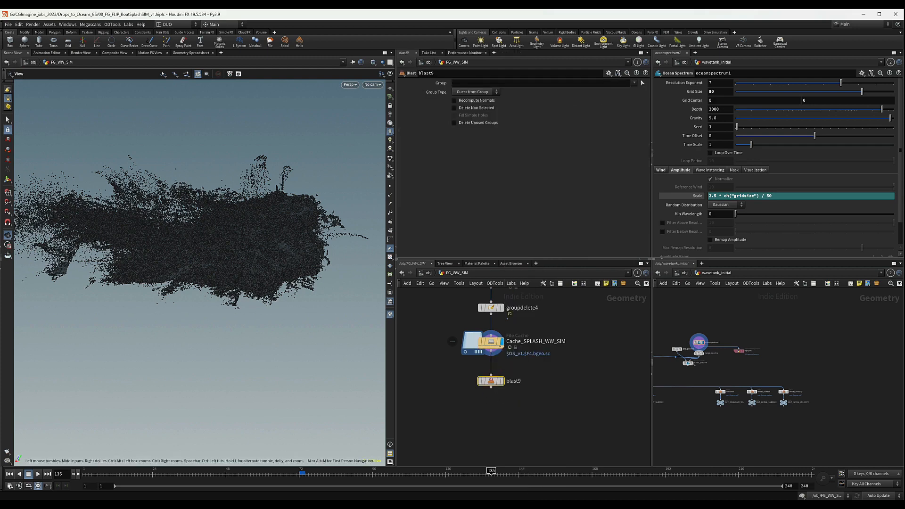
{"action": "left_click", "coordinate": [501, 380]}
{"action": "left_click", "coordinate": [473, 83]}
{"action": "type", "text": "@bubble<0.06"}
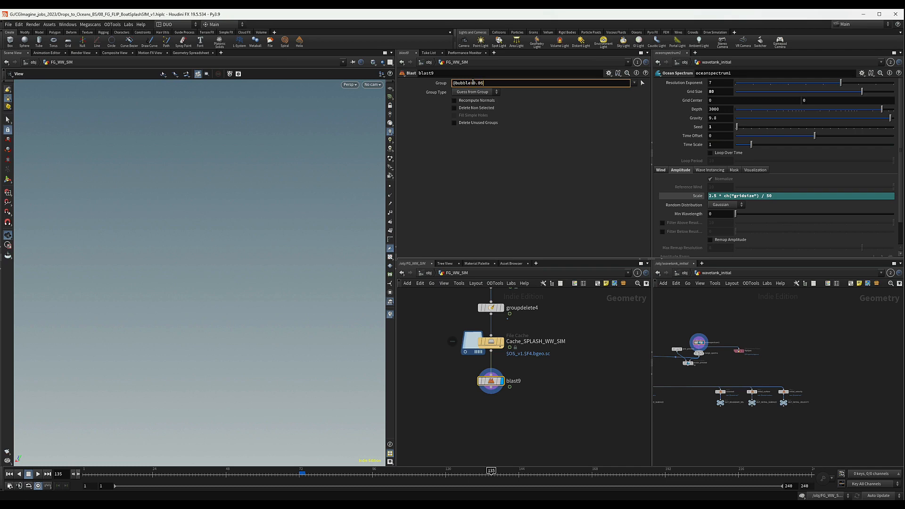
{"action": "key", "text": "Return"}
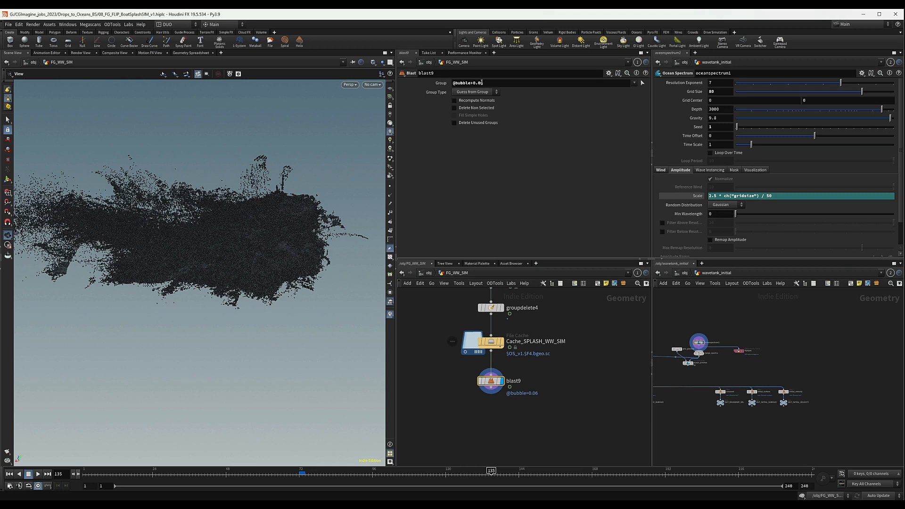
Set the Blast node's Group Type to Points and compare its point information with that of Cache_SPLASH_WW_SIM.
{"action": "left_click", "coordinate": [474, 92]}
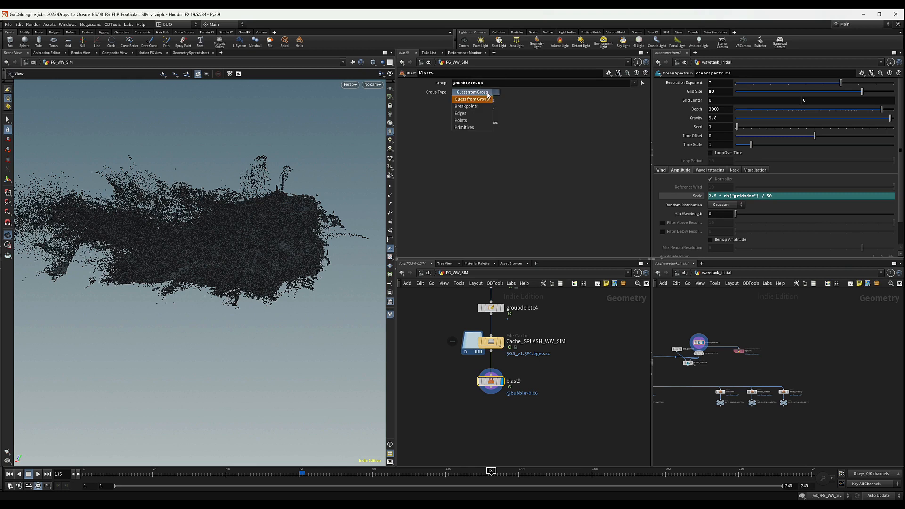
{"action": "left_click", "coordinate": [457, 121]}
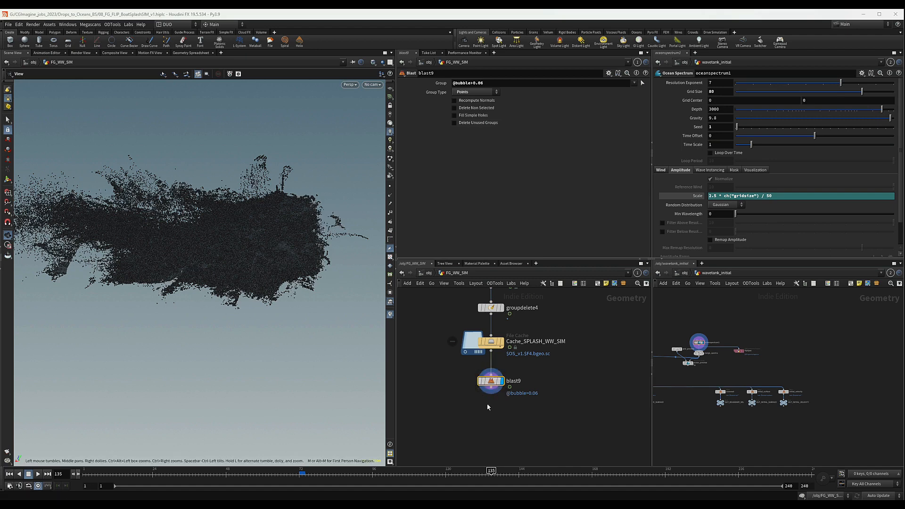
{"action": "middle_click", "coordinate": [494, 385]}
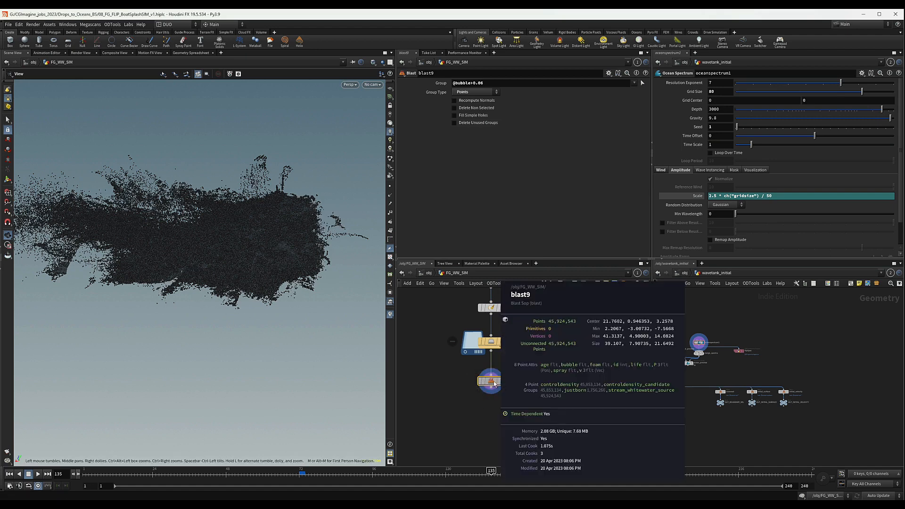
{"action": "middle_click", "coordinate": [493, 342]}
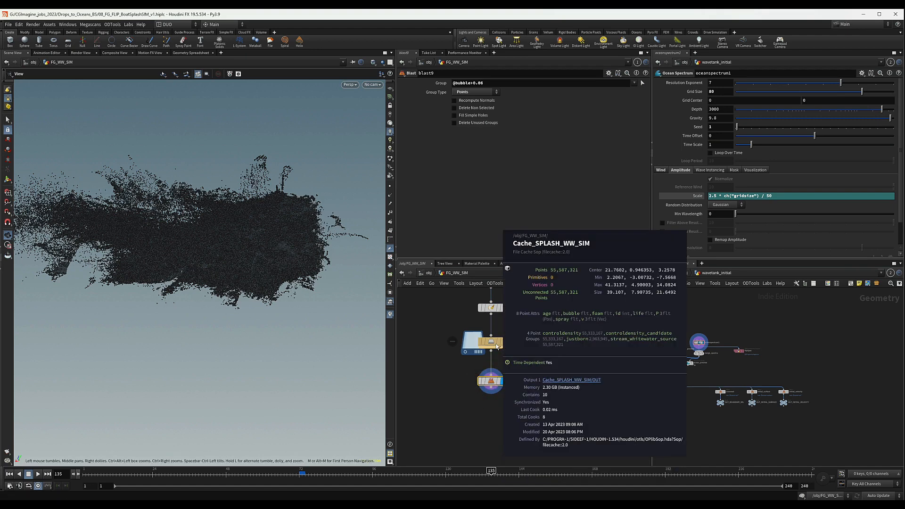
{"action": "middle_click", "coordinate": [490, 383]}
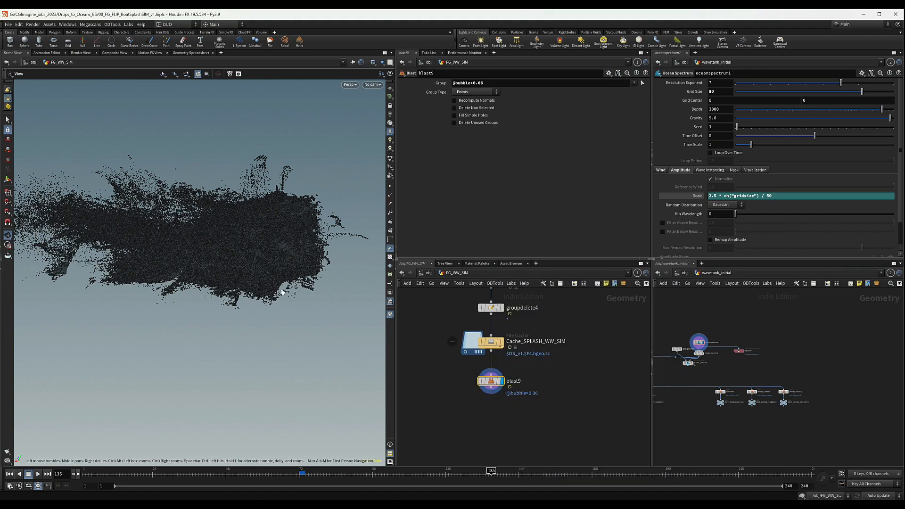
{"action": "left_click_drag", "start_coordinate": [283, 293], "coordinate": [428, 108]}
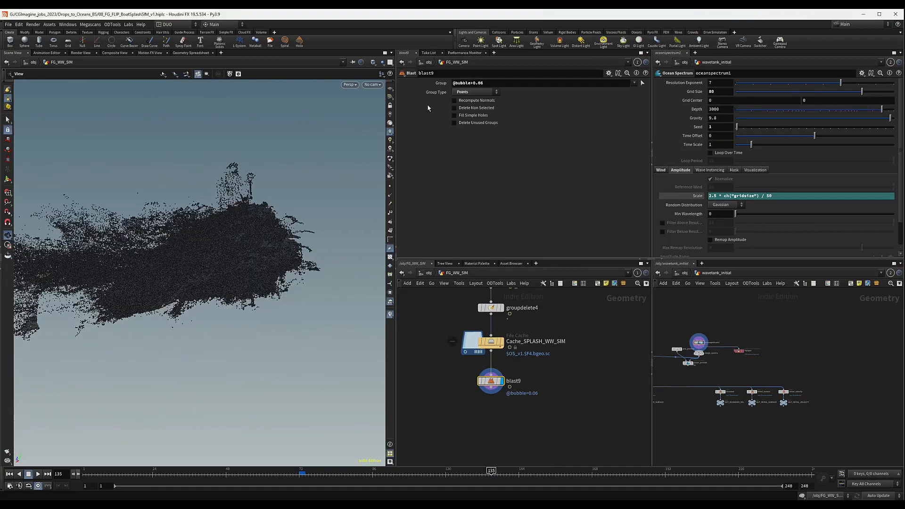
{"action": "left_click", "coordinate": [481, 85]}
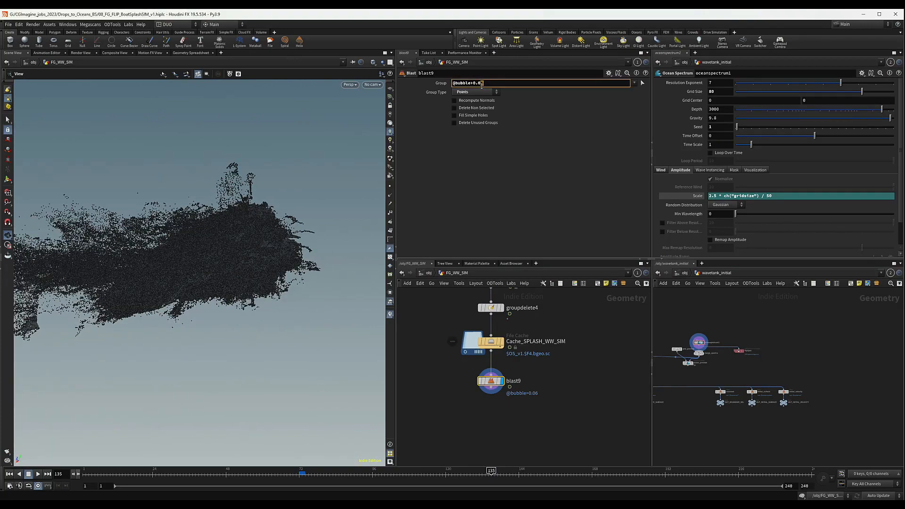
{"action": "key", "text": "Return"}
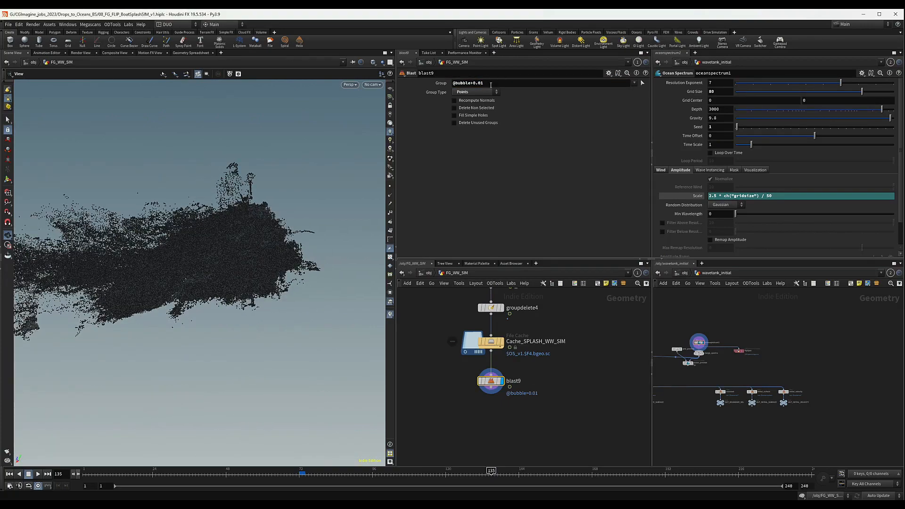
{"action": "middle_click", "coordinate": [492, 382]}
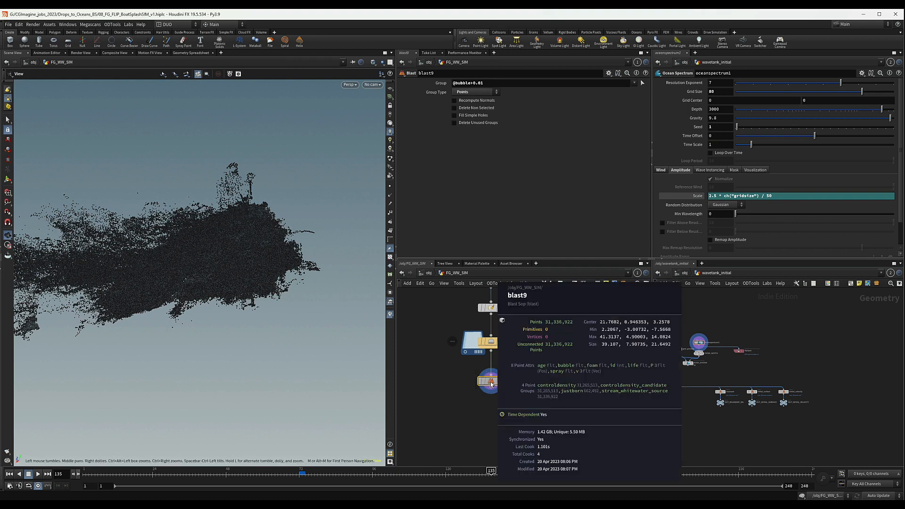
{"action": "scroll", "coordinate": [554, 321], "scroll_direction": "down", "scroll_amount": 1}
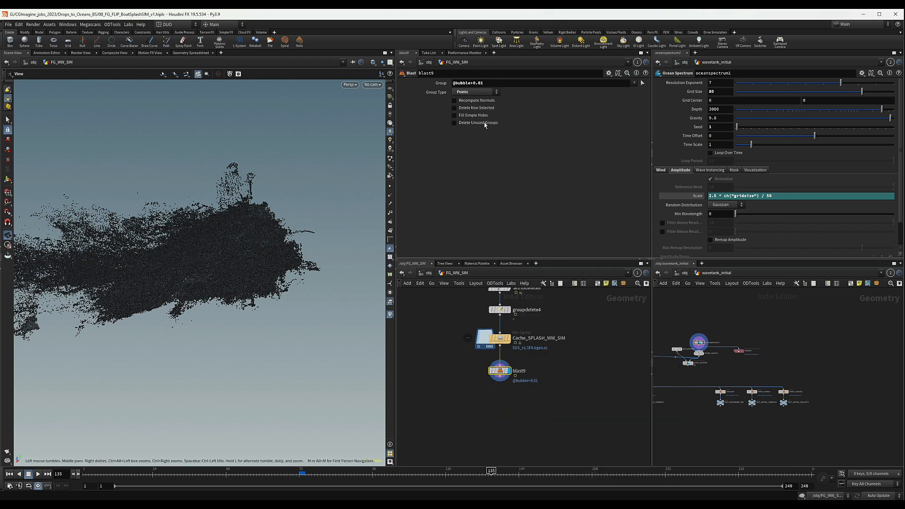
{"action": "left_click", "coordinate": [484, 83]}
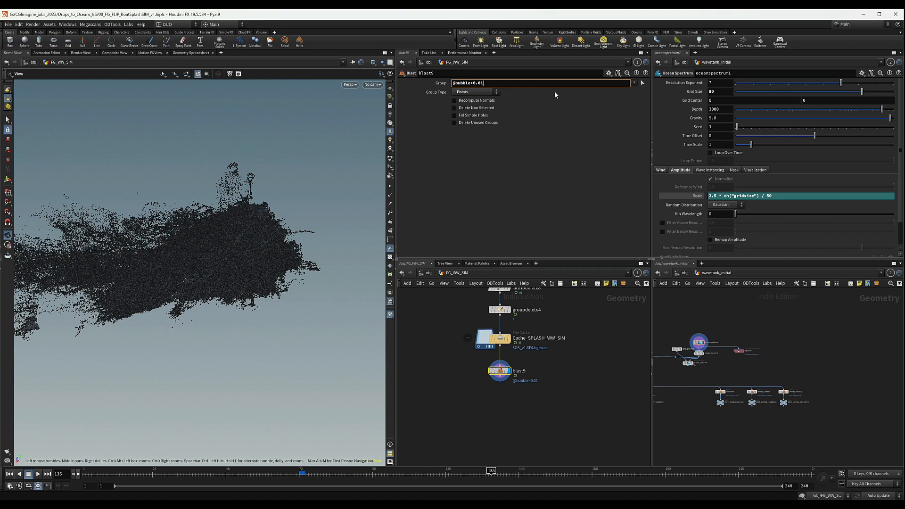
{"action": "type", "text": "5"}
{"action": "key", "text": "Return"}
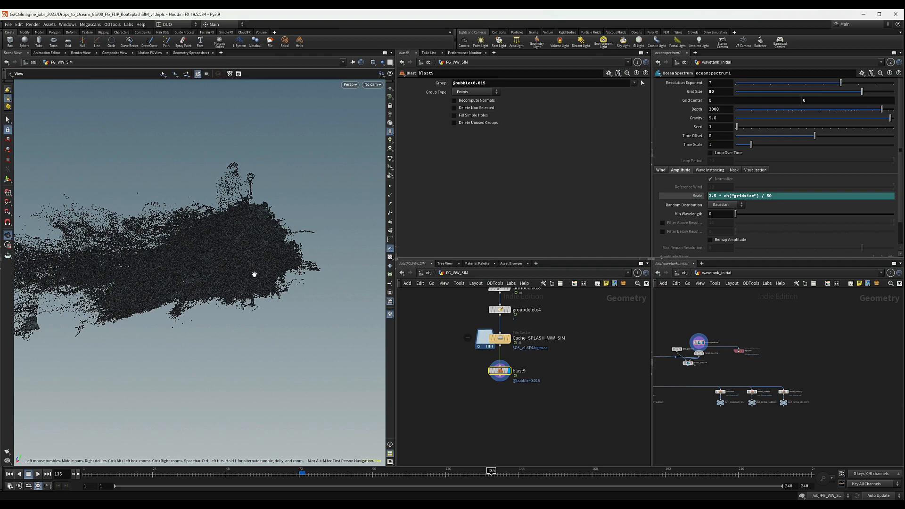
{"action": "left_click_drag", "start_coordinate": [255, 275], "coordinate": [235, 264]}
{"action": "left_click_drag", "start_coordinate": [272, 286], "coordinate": [322, 286]}
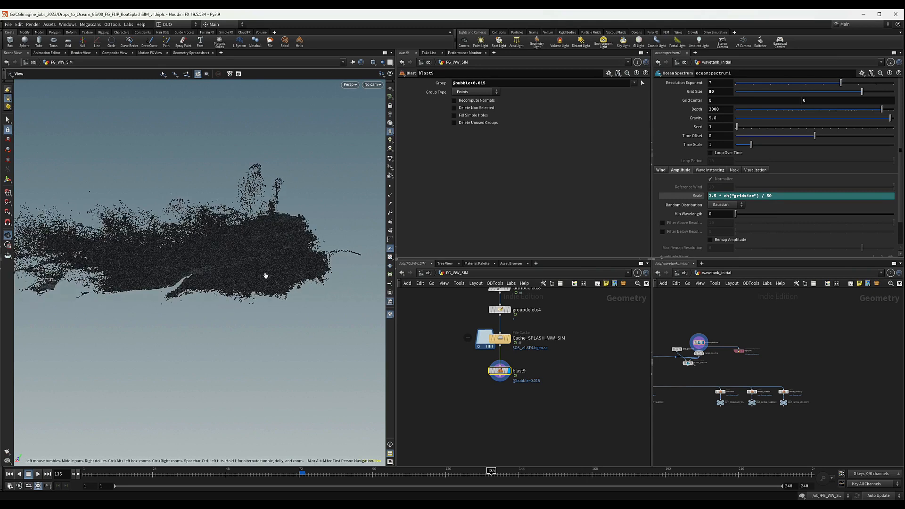
Add an Object Merge node beside the Blast node in FG_WW_SIM.
{"action": "middle_click_drag", "start_coordinate": [501, 361], "coordinate": [485, 358]}
{"action": "key", "text": "Tab"}
{"action": "type", "text": "object"}
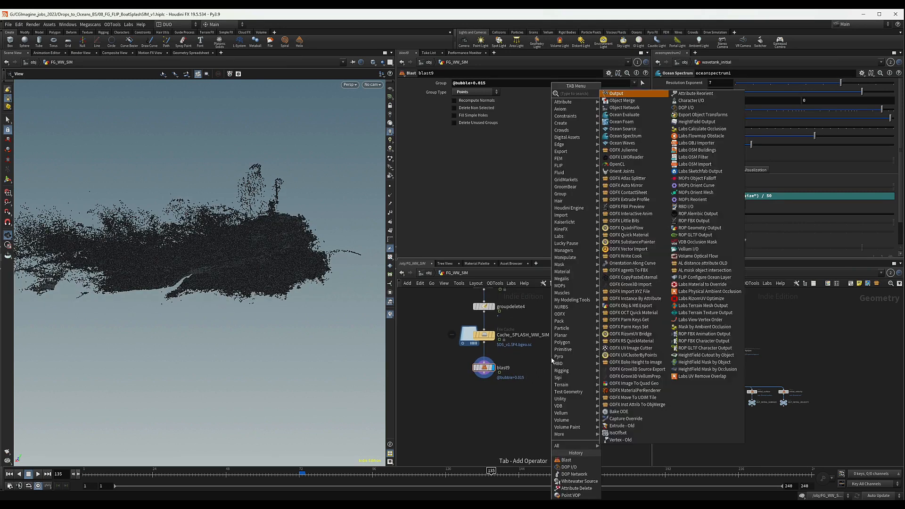
{"action": "key", "text": "Return"}
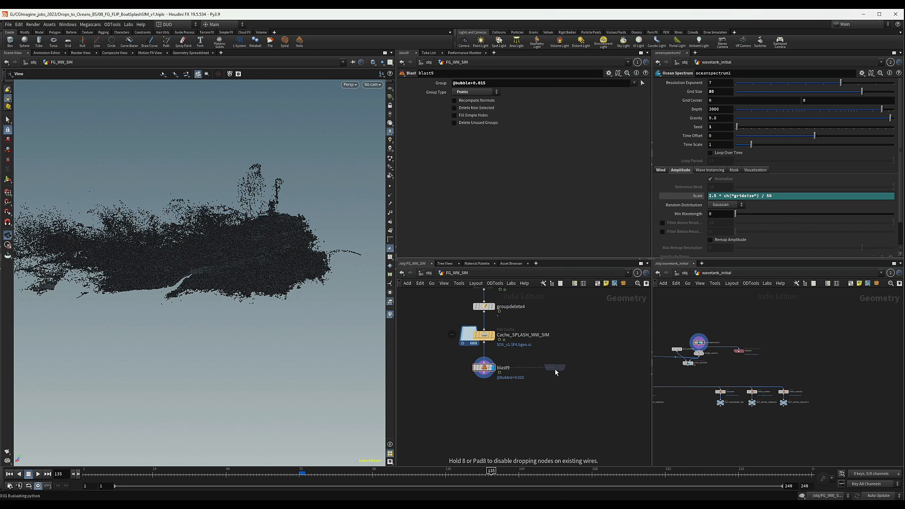
{"action": "left_click", "coordinate": [556, 370]}
{"action": "left_click_drag", "start_coordinate": [559, 376], "coordinate": [560, 372]}
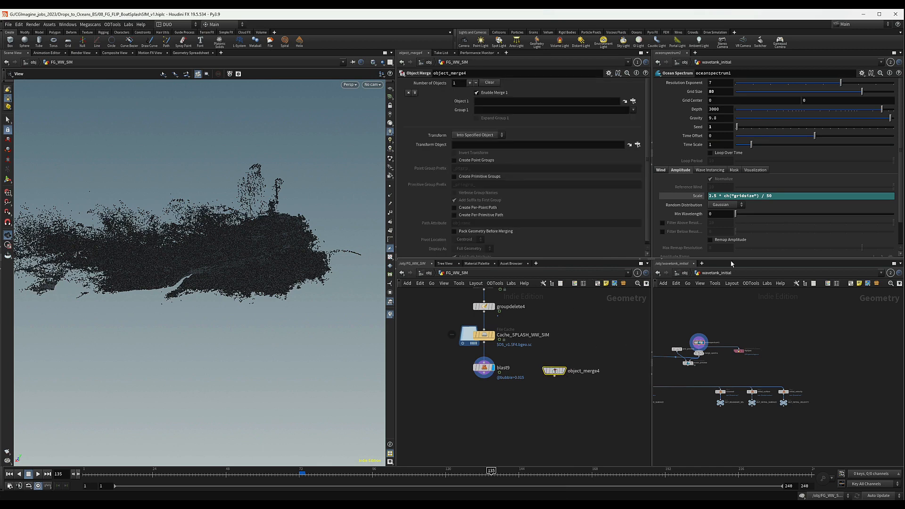
Open the wavetank_fluid network in the second network pane and locate its RENDER_Vol and OUT_CustomSurface output nulls.
{"action": "left_click", "coordinate": [685, 273]}
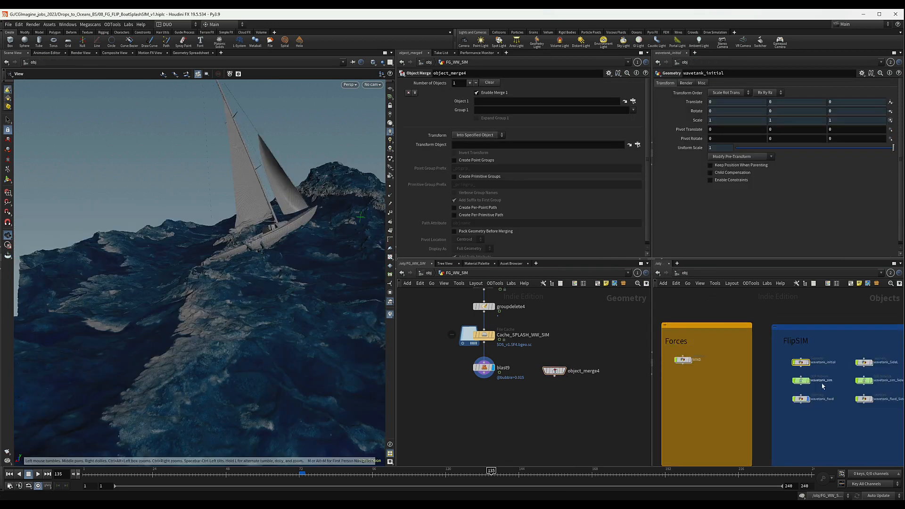
{"action": "double_click", "coordinate": [762, 373]}
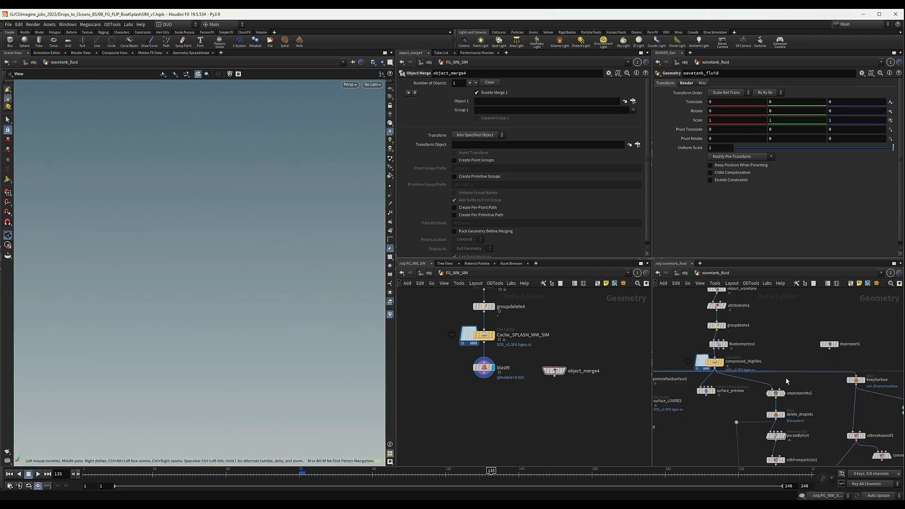
{"action": "scroll", "coordinate": [784, 338], "scroll_direction": "down", "scroll_amount": 8}
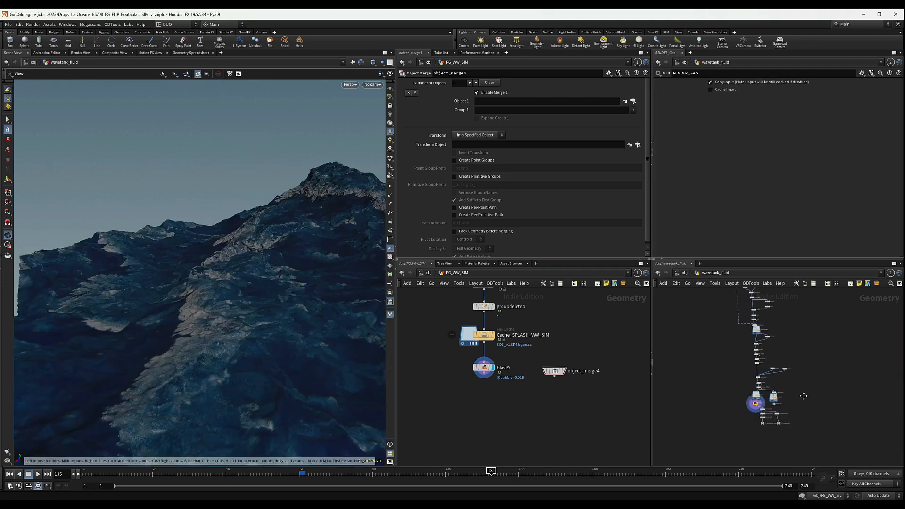
{"action": "scroll", "coordinate": [770, 386], "scroll_direction": "up", "scroll_amount": 6}
{"action": "middle_click_drag", "start_coordinate": [802, 426], "coordinate": [773, 376]}
{"action": "left_click", "coordinate": [730, 391]}
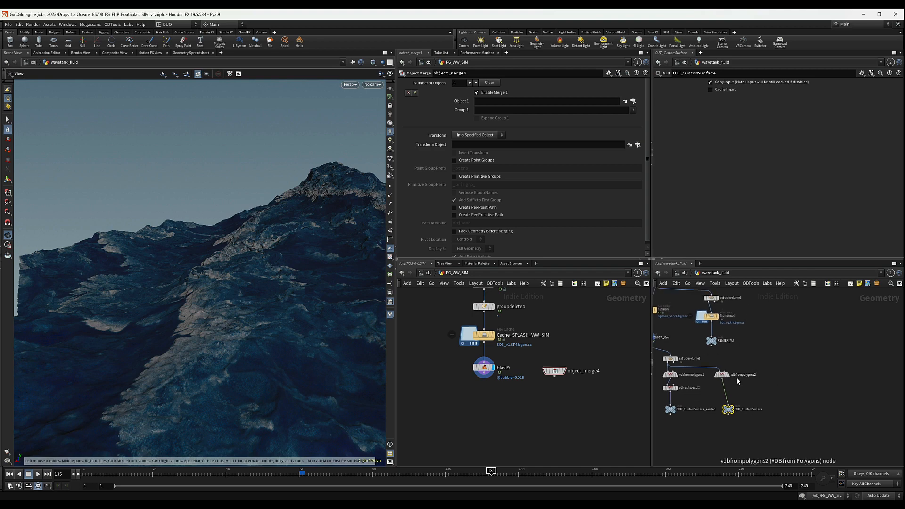
{"action": "scroll", "coordinate": [744, 371], "scroll_direction": "up", "scroll_amount": 3}
{"action": "scroll", "coordinate": [745, 361], "scroll_direction": "down", "scroll_amount": 2}
{"action": "middle_click_drag", "start_coordinate": [745, 361], "coordinate": [805, 370]}
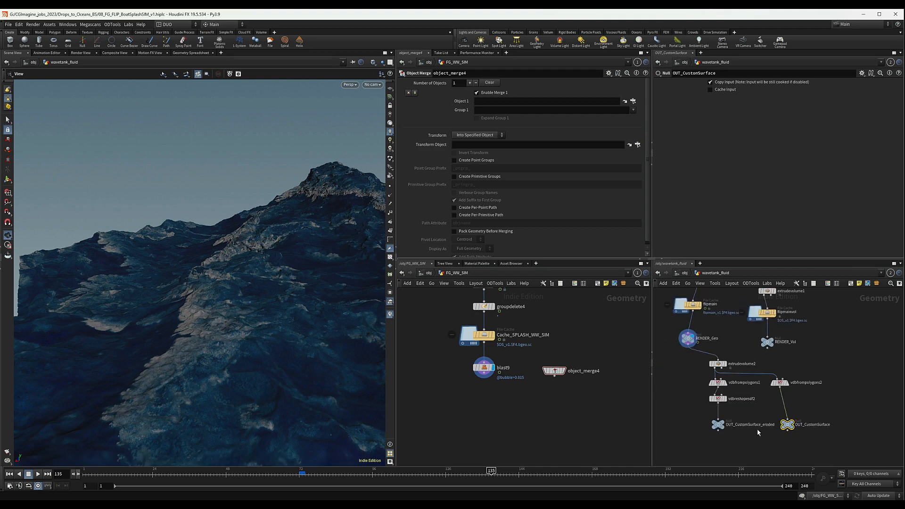
Set the Object Merge's Object 1 to /obj/wavetank_fluid/OUT_CustomSurface_eroded, display the node and examine the imported surface from several angles.
{"action": "left_click", "coordinate": [717, 424]}
{"action": "key", "text": "ctrl+c"}
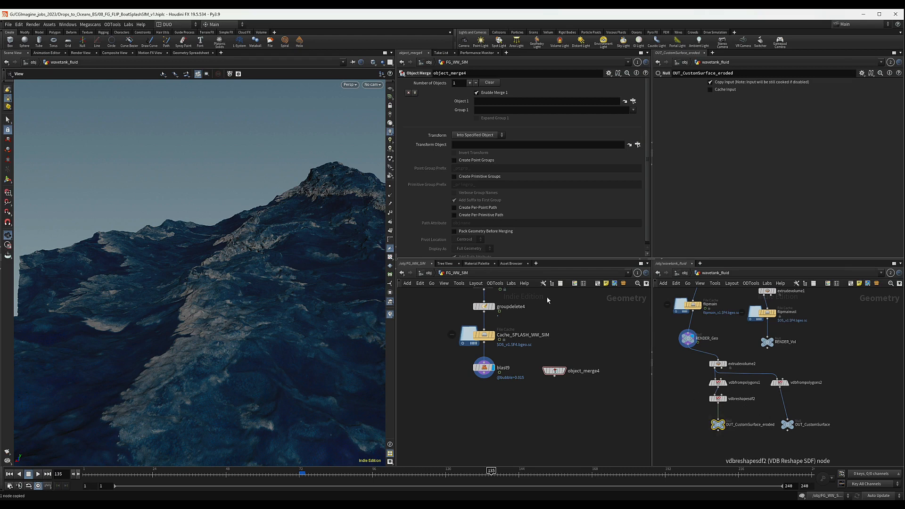
{"action": "left_click", "coordinate": [527, 102]}
{"action": "key", "text": "ctrl+v"}
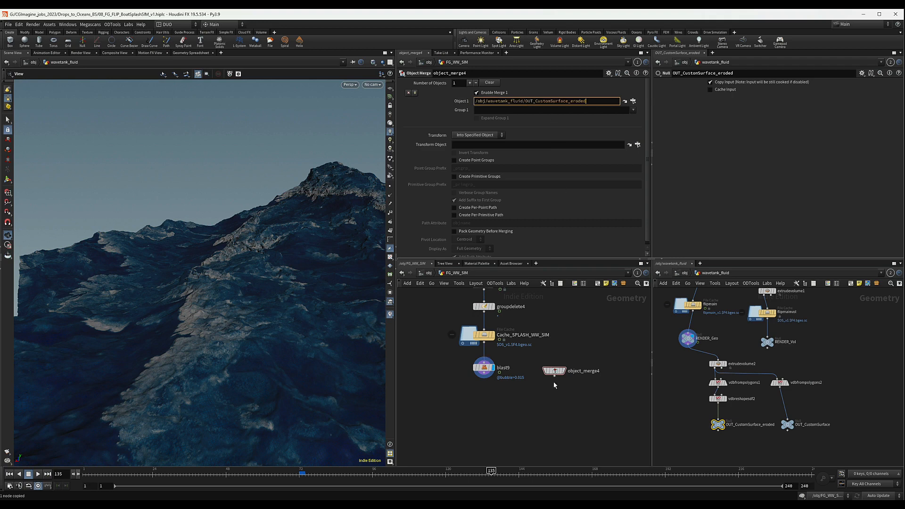
{"action": "key", "text": "Return"}
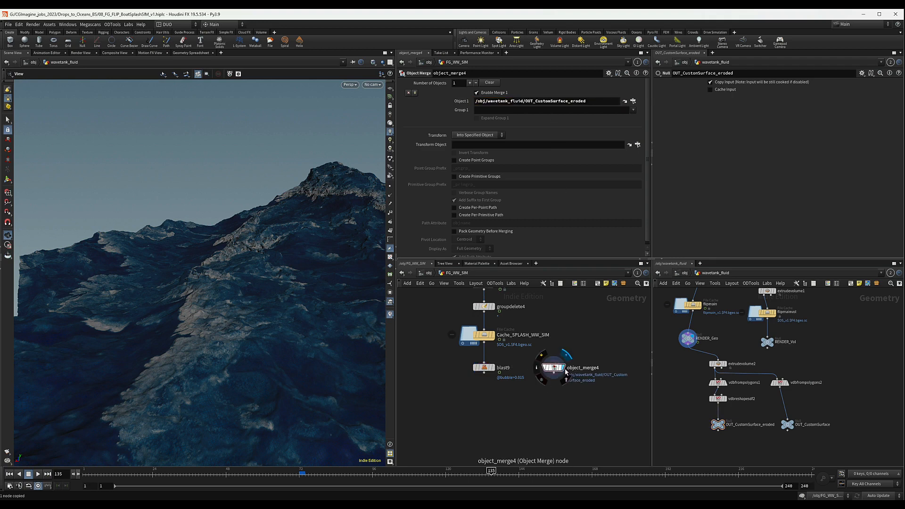
{"action": "left_click", "coordinate": [564, 369]}
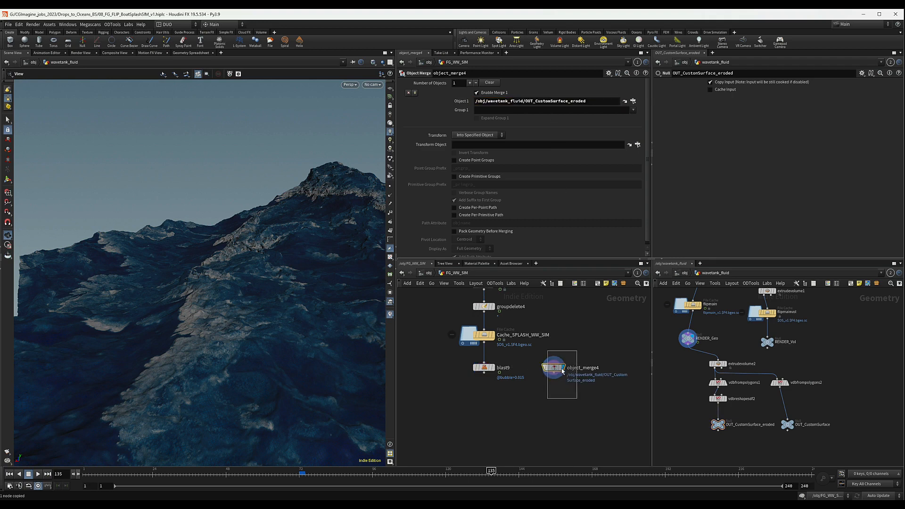
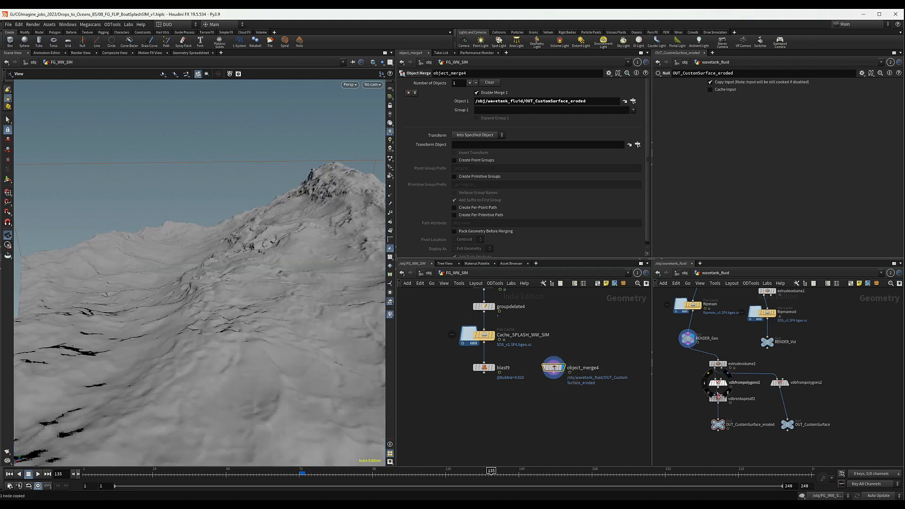
{"action": "left_click_drag", "start_coordinate": [246, 241], "coordinate": [248, 260]}
{"action": "right_click_drag", "start_coordinate": [247, 261], "coordinate": [112, 282]}
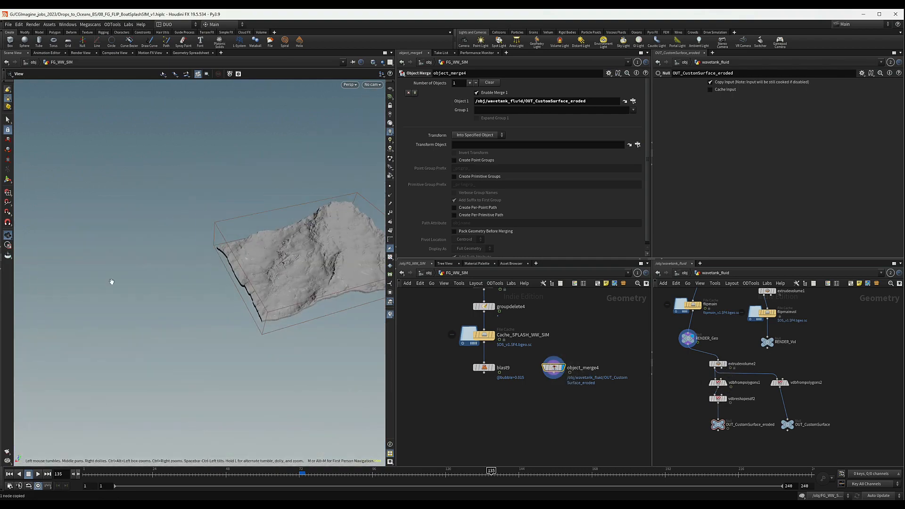
{"action": "left_click_drag", "start_coordinate": [220, 255], "coordinate": [152, 228]}
{"action": "right_click_drag", "start_coordinate": [153, 254], "coordinate": [313, 263]}
{"action": "mouse_move", "coordinate": [258, 285]}
{"action": "left_mouse_down"}
{"action": "mouse_move", "coordinate": [290, 290]}
{"action": "mouse_move", "coordinate": [270, 287]}
{"action": "left_mouse_up"}
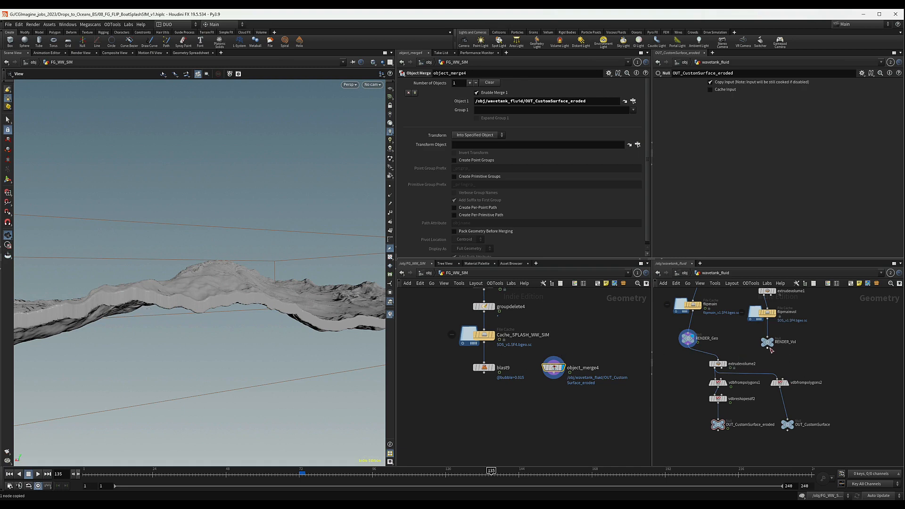
Set the Object Merge's Object 1 to ../../wavetank_fluid/RENDER_Vol and add a VDB from Polygons node below it.
{"action": "left_click_drag", "start_coordinate": [767, 343], "coordinate": [581, 102]}
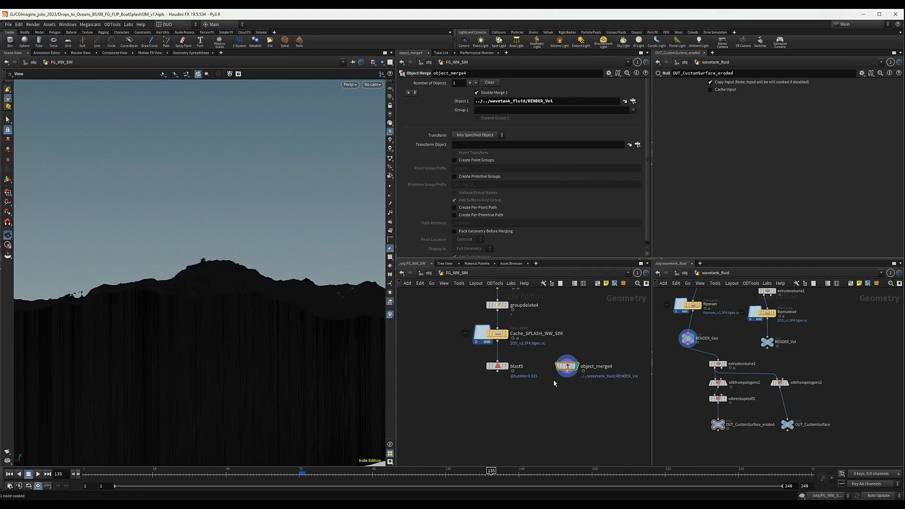
{"action": "key", "text": "Tab"}
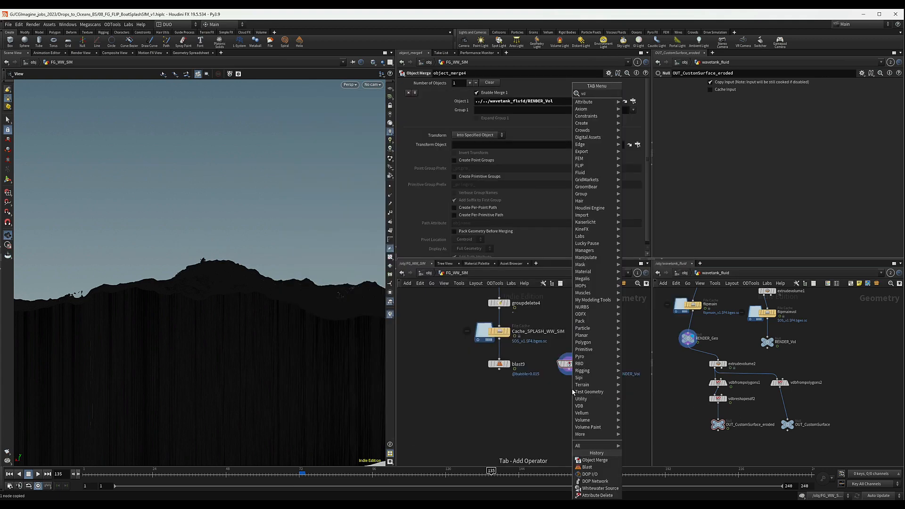
{"action": "type", "text": "vdbfrom"}
{"action": "key", "text": "Return"}
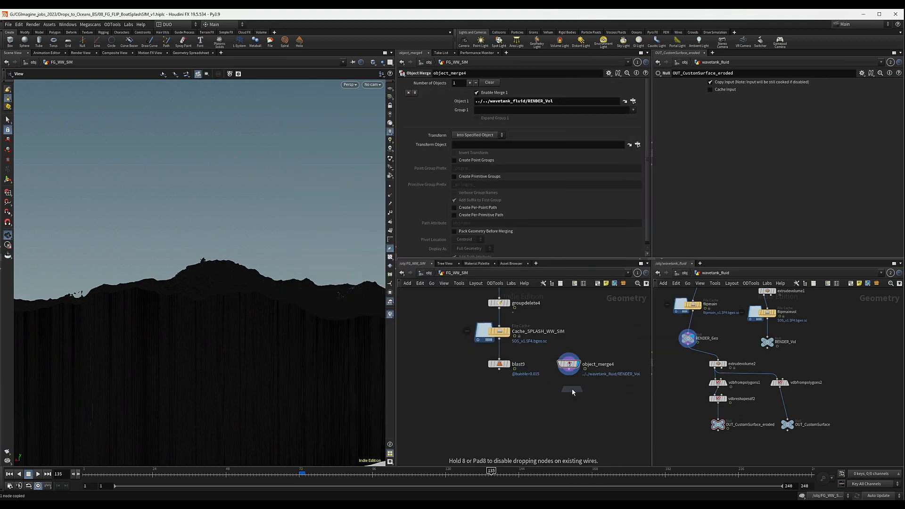
{"action": "left_click", "coordinate": [588, 400]}
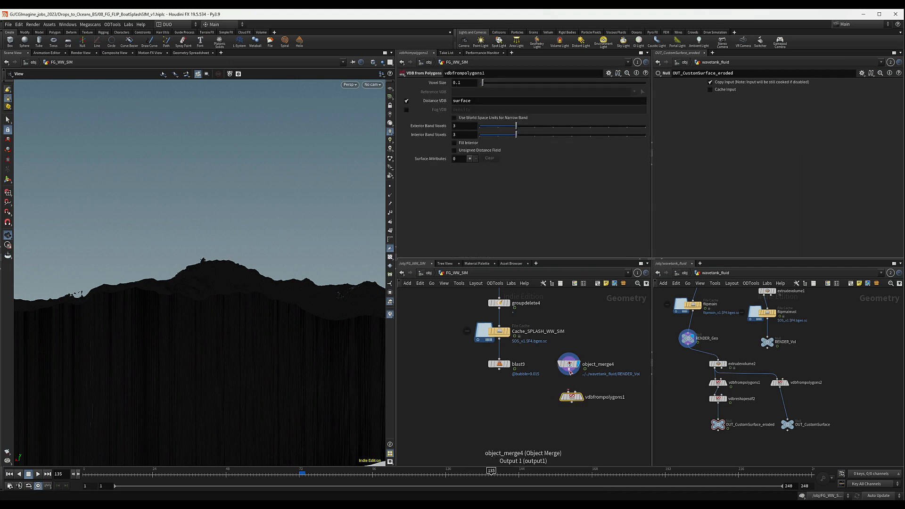
Connect the Object Merge to the VDB from Polygons node, display it and view the whole volume from above.
{"action": "left_click_drag", "start_coordinate": [569, 369], "coordinate": [569, 392]}
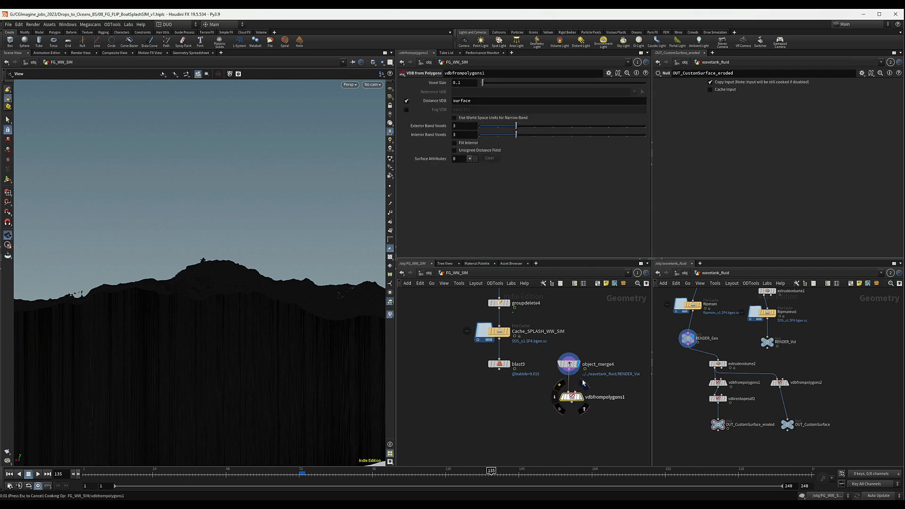
{"action": "left_click", "coordinate": [591, 393]}
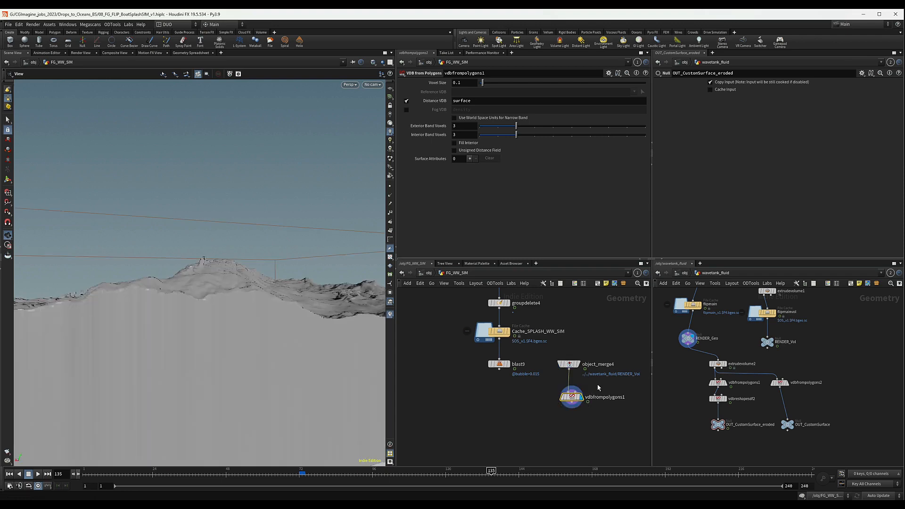
{"action": "left_click_drag", "start_coordinate": [226, 252], "coordinate": [196, 313]}
{"action": "scroll", "coordinate": [227, 308], "scroll_direction": "down", "scroll_amount": 5}
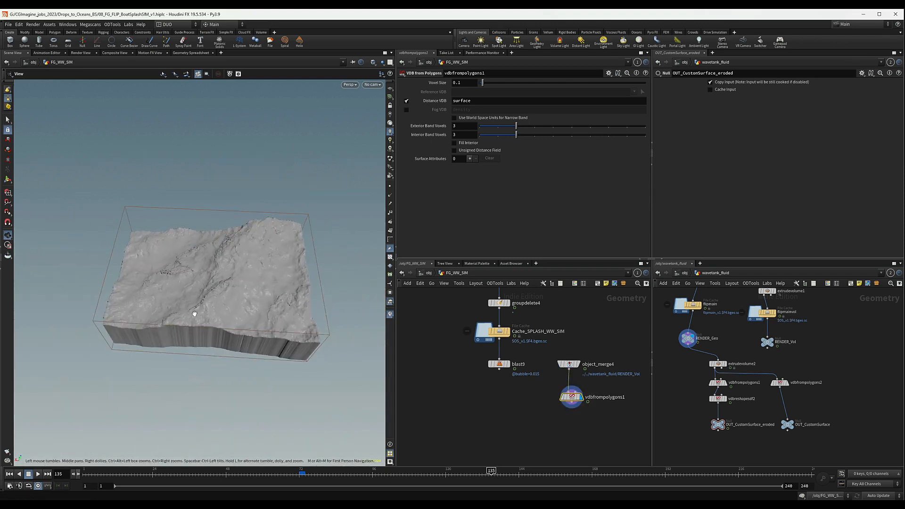
Examine the VDB surface converted from the wavetank volume from several angles and close up along the wave crest.
{"action": "right_click_drag", "start_coordinate": [197, 313], "coordinate": [369, 269]}
{"action": "left_click_drag", "start_coordinate": [319, 252], "coordinate": [224, 264]}
{"action": "right_click_drag", "start_coordinate": [225, 264], "coordinate": [151, 274]}
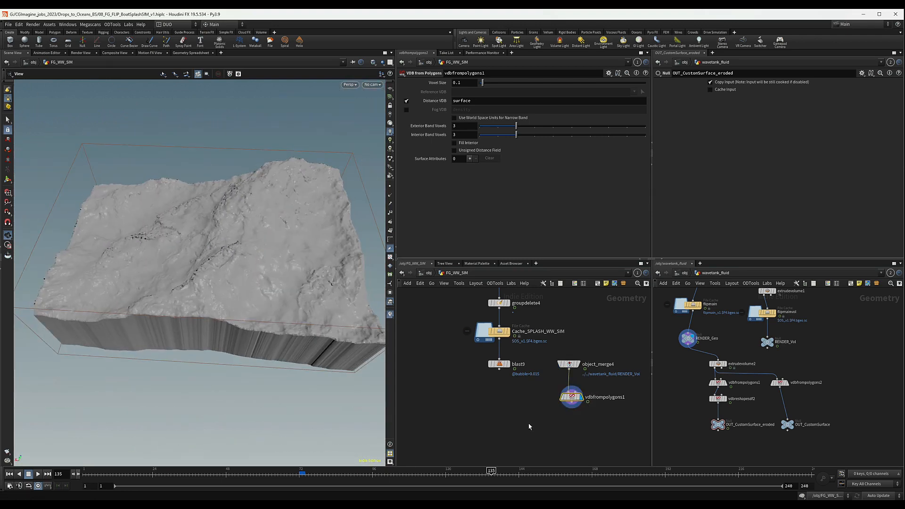
{"action": "middle_click_drag", "start_coordinate": [574, 423], "coordinate": [570, 408]}
{"action": "key", "text": "Tab"}
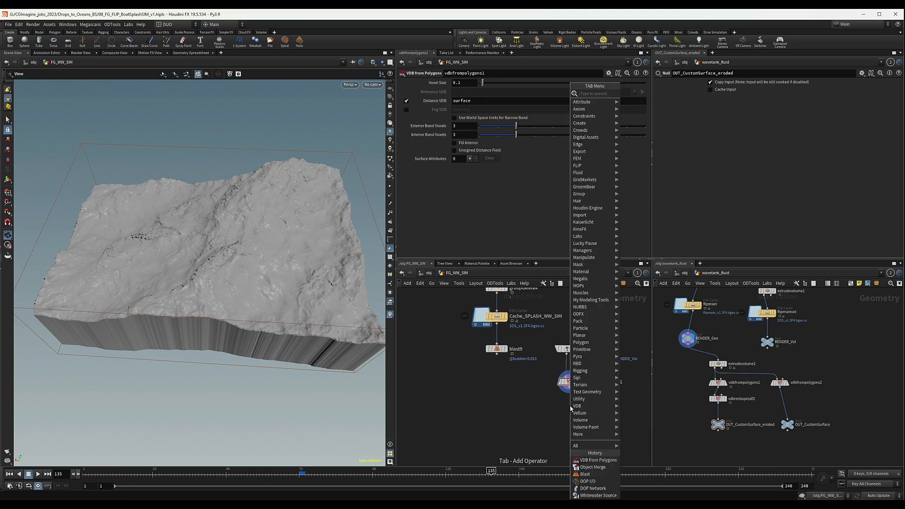
{"action": "key", "text": "Escape"}
{"action": "left_click_drag", "start_coordinate": [257, 319], "coordinate": [182, 297]}
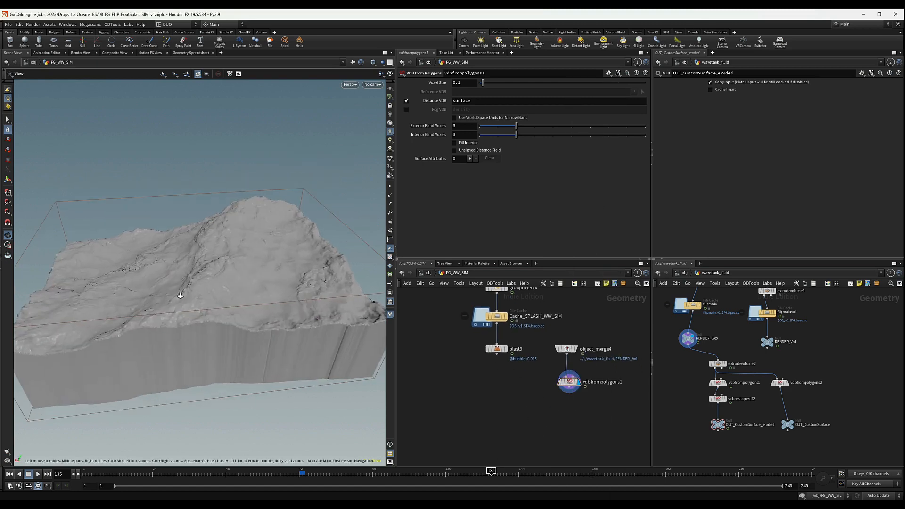
{"action": "right_click_drag", "start_coordinate": [182, 297], "coordinate": [260, 295]}
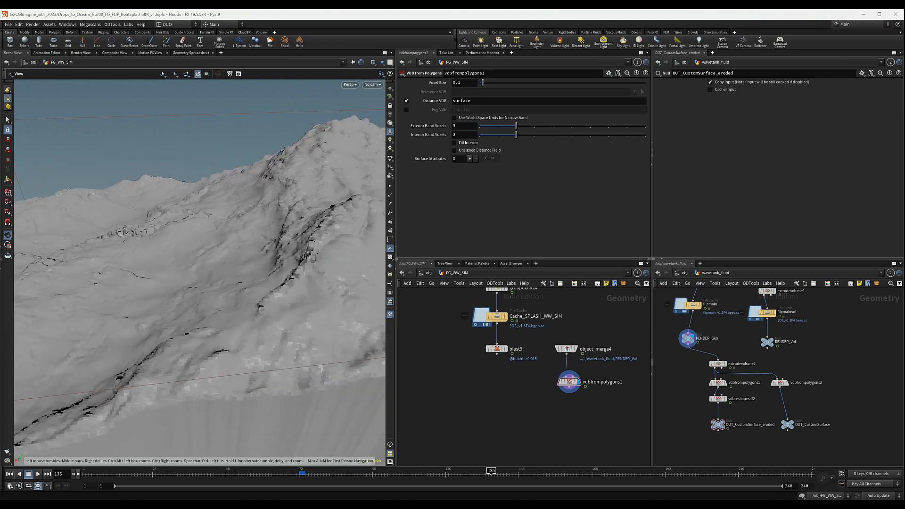
Add a VDB Reshape SDF node below the VDB from Polygons node.
{"action": "middle_click_drag", "start_coordinate": [574, 407], "coordinate": [563, 390]}
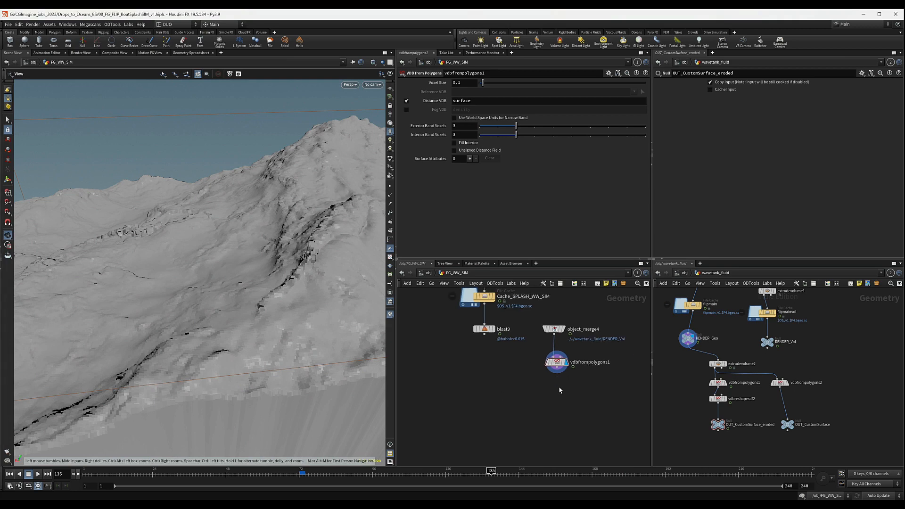
{"action": "key", "text": "Tab"}
{"action": "type", "text": "vdb"}
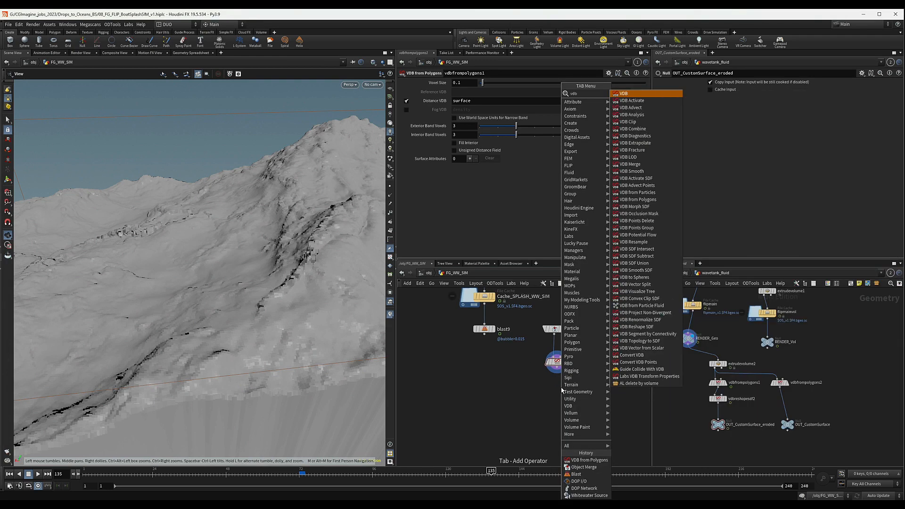
{"action": "type", "text": "c"}
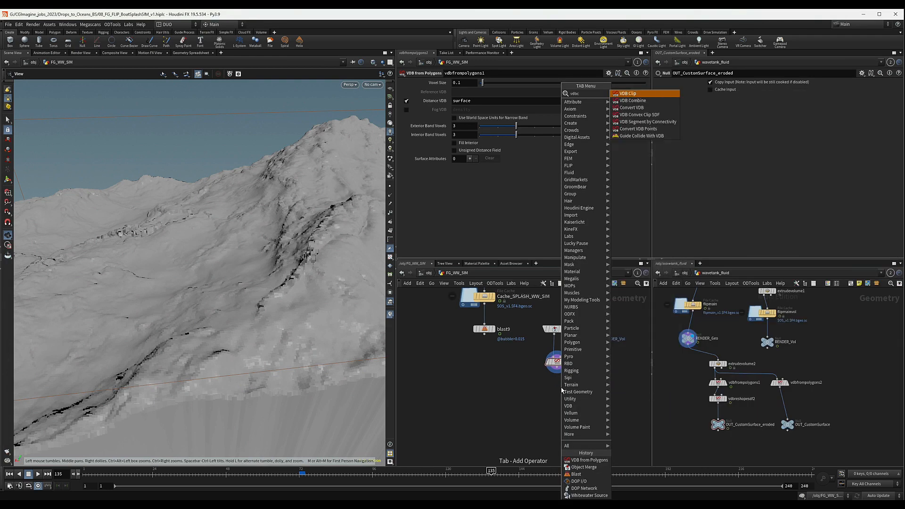
{"action": "key", "text": "BackSpace"}
{"action": "type", "text": "re"}
{"action": "key", "text": "Down"}
{"action": "key", "text": "Down"}
{"action": "key", "text": "Return"}
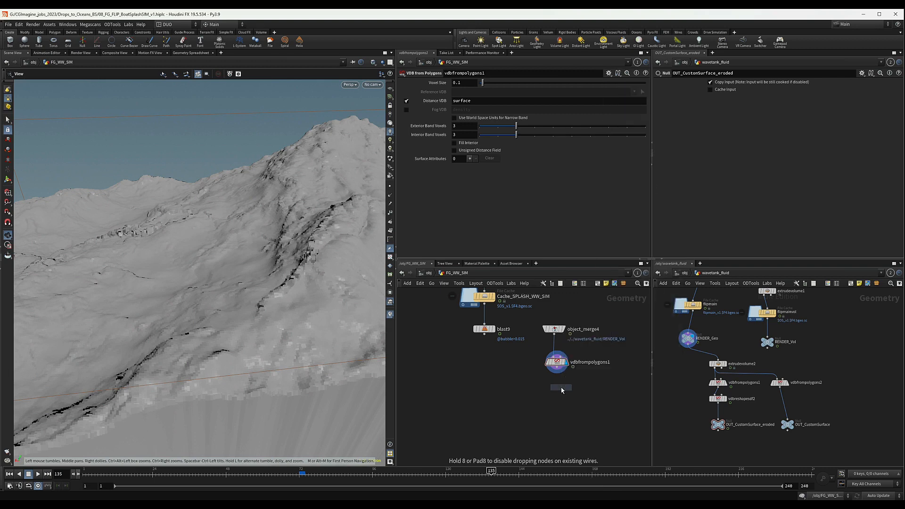
{"action": "left_click", "coordinate": [561, 388]}
Set the reshape Operation to Erode with Offset 1.5, connect the node after VDB from Polygons and display it.
{"action": "left_click", "coordinate": [470, 101]}
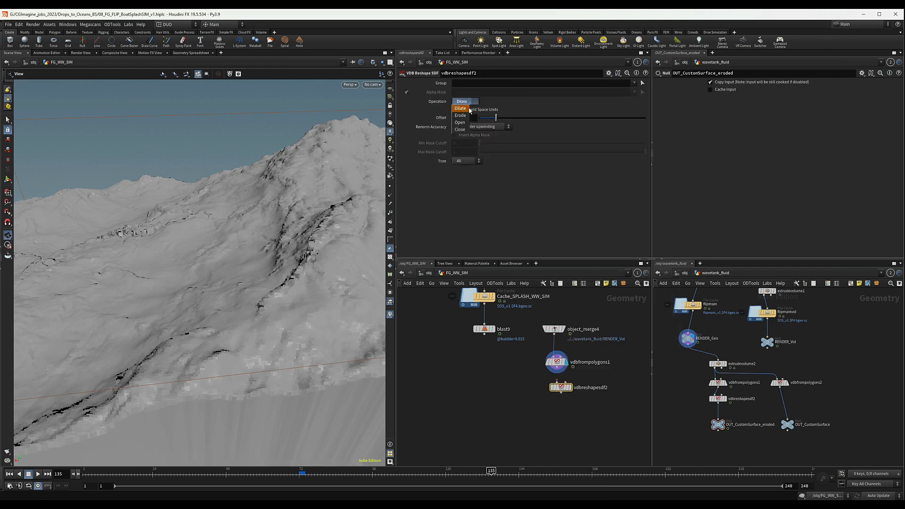
{"action": "left_click", "coordinate": [467, 110]}
{"action": "double_click", "coordinate": [470, 118]}
{"action": "type", "text": "1.5"}
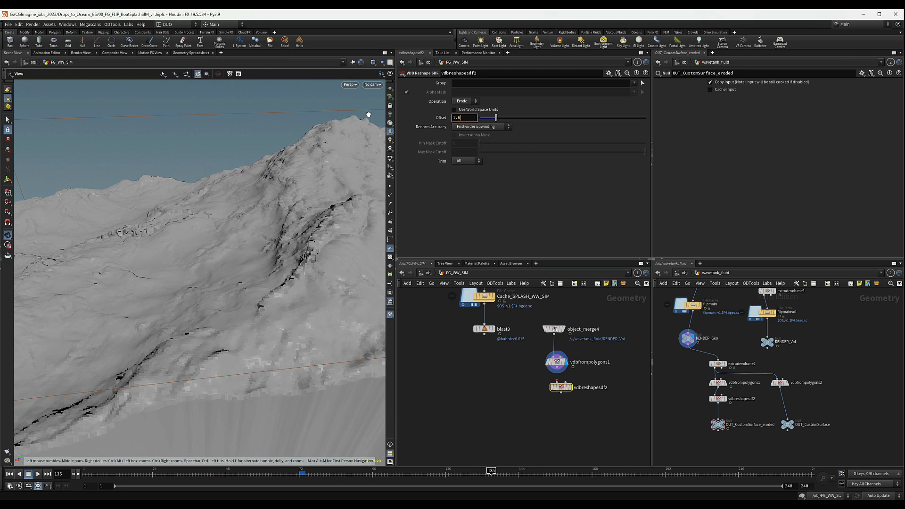
{"action": "key", "text": "Return"}
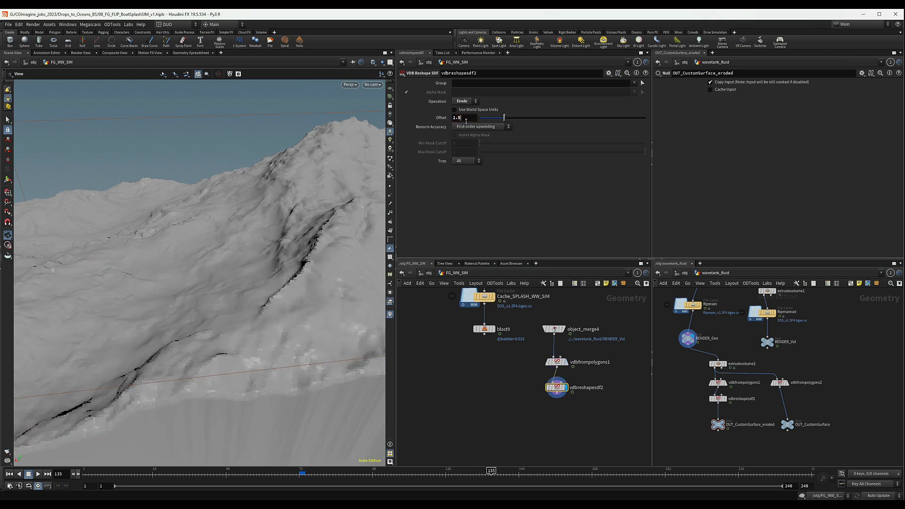
Set the erosion Offset to 2 and check the eroded surface in the viewport.
{"action": "left_click_drag", "start_coordinate": [467, 118], "coordinate": [414, 126]}
{"action": "type", "text": "2"}
{"action": "key", "text": "Return"}
{"action": "middle_click_drag", "start_coordinate": [530, 407], "coordinate": [541, 393]}
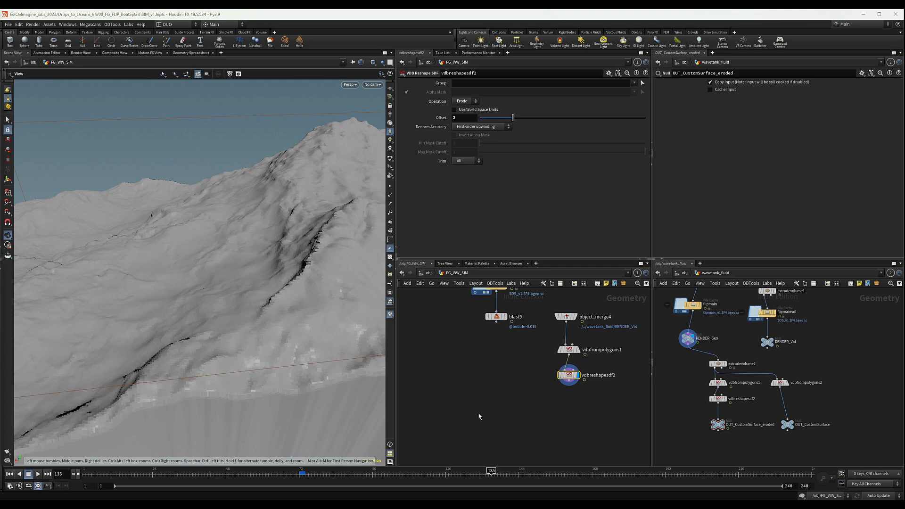
{"action": "scroll", "coordinate": [508, 380], "scroll_direction": "down", "scroll_amount": 2}
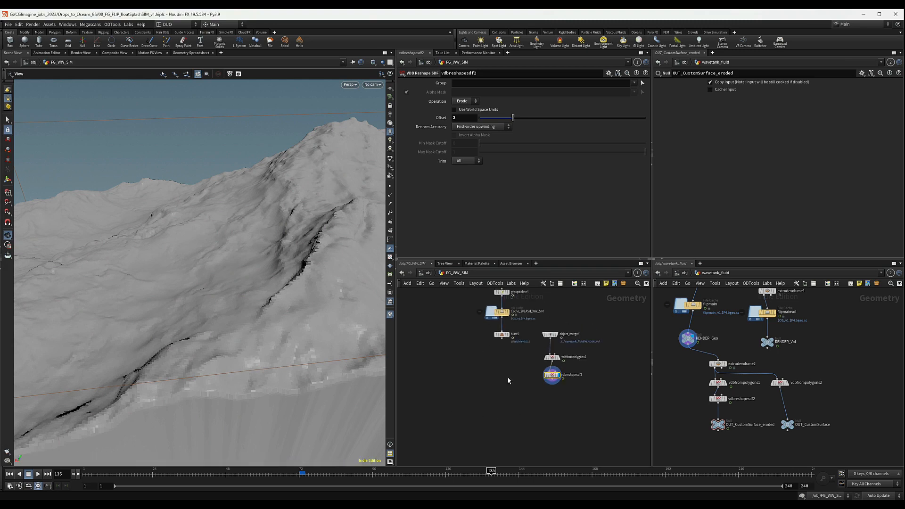
{"action": "left_click_drag", "start_coordinate": [269, 260], "coordinate": [246, 288]}
{"action": "scroll", "coordinate": [518, 369], "scroll_direction": "down", "scroll_amount": 2}
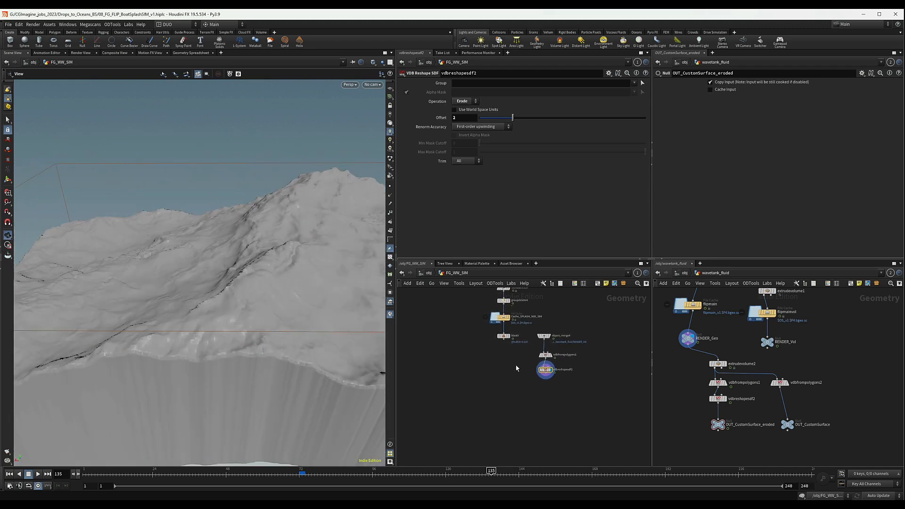
Add a Point VOP node below the bubble-filtering Blast node.
{"action": "scroll", "coordinate": [503, 371], "scroll_direction": "up", "scroll_amount": 1}
{"action": "scroll", "coordinate": [504, 370], "scroll_direction": "up", "scroll_amount": 1}
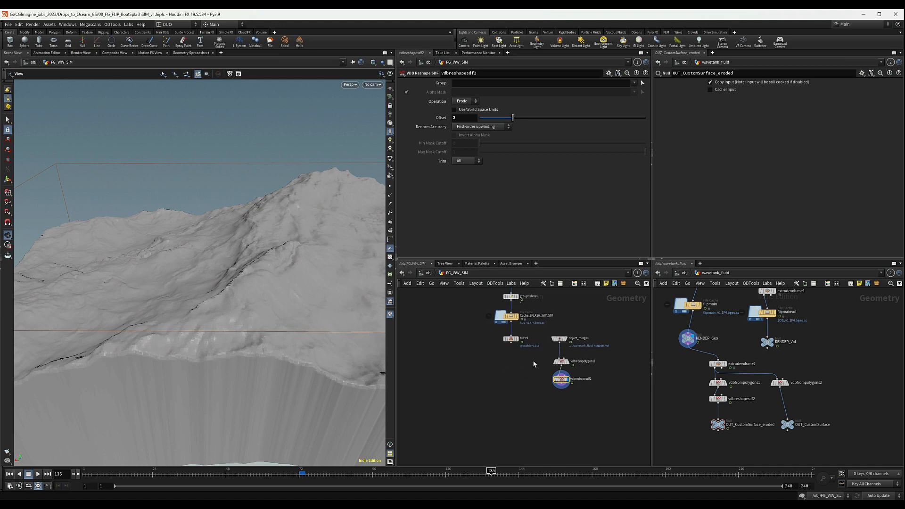
{"action": "scroll", "coordinate": [512, 367], "scroll_direction": "down", "scroll_amount": 2}
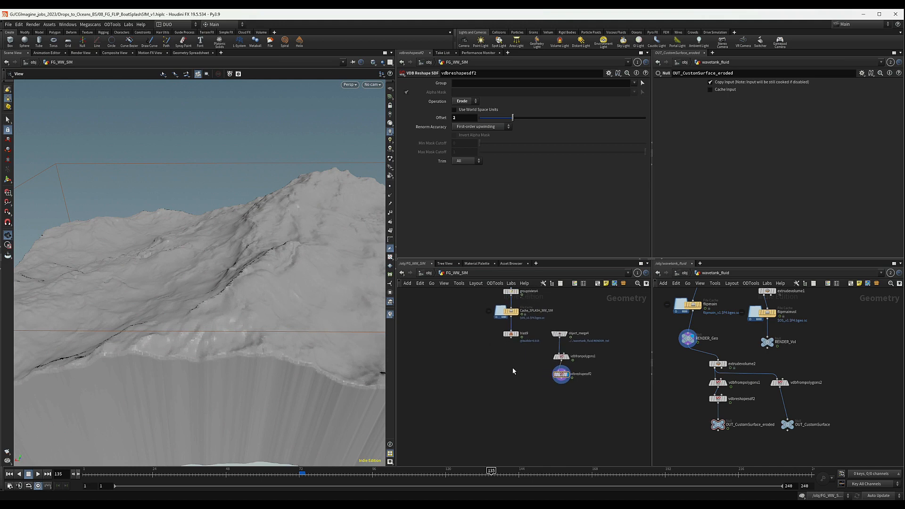
{"action": "scroll", "coordinate": [513, 367], "scroll_direction": "down", "scroll_amount": 1}
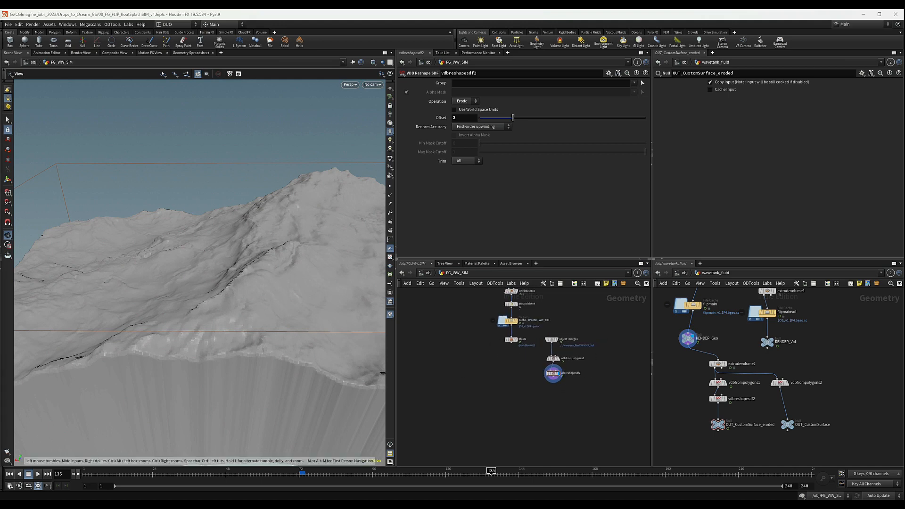
{"action": "key", "text": "Tab"}
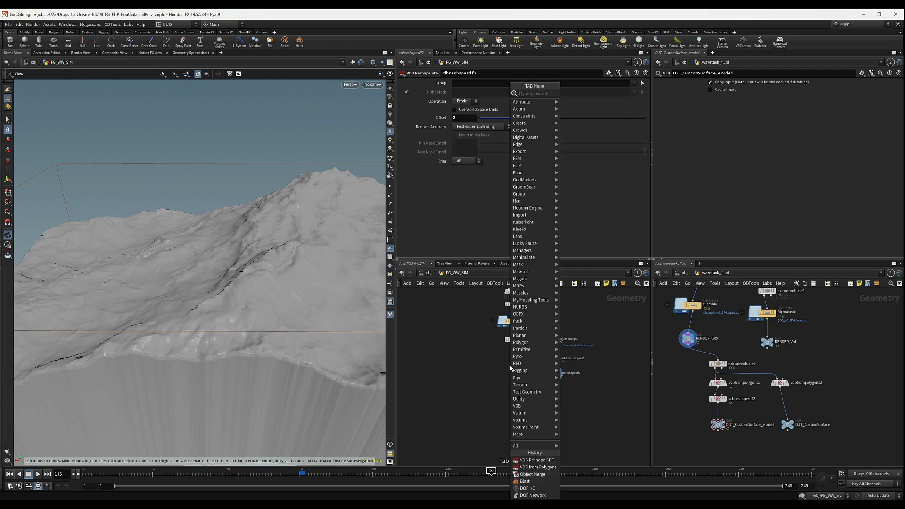
{"action": "type", "text": "pointv"}
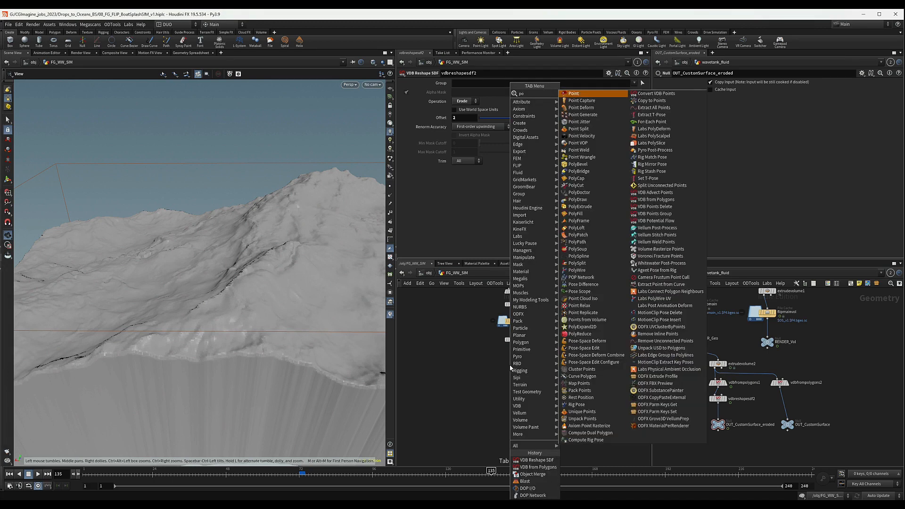
{"action": "key", "text": "Return"}
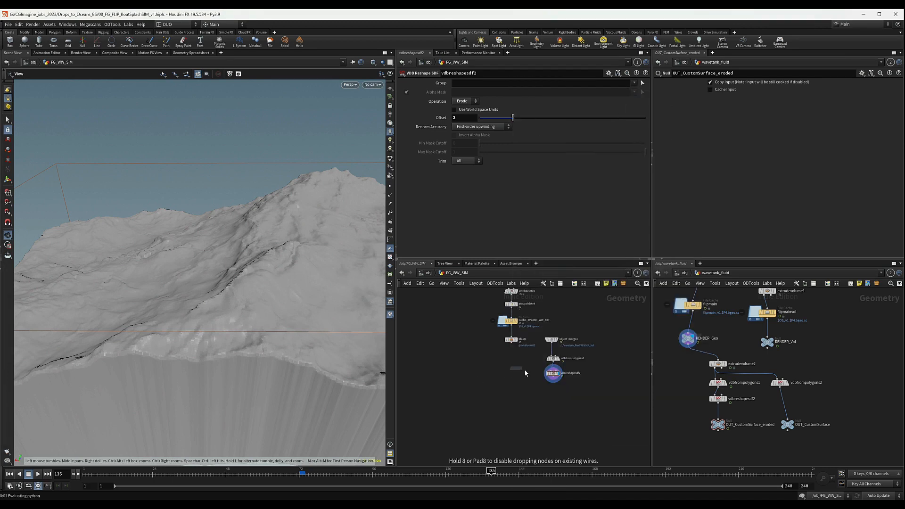
{"action": "left_click", "coordinate": [513, 380]}
Wire the bubble Blast into the Point VOP's first input and the eroded VDB into its second, with the VOP placed under the Blast.
{"action": "left_click", "coordinate": [514, 345]}
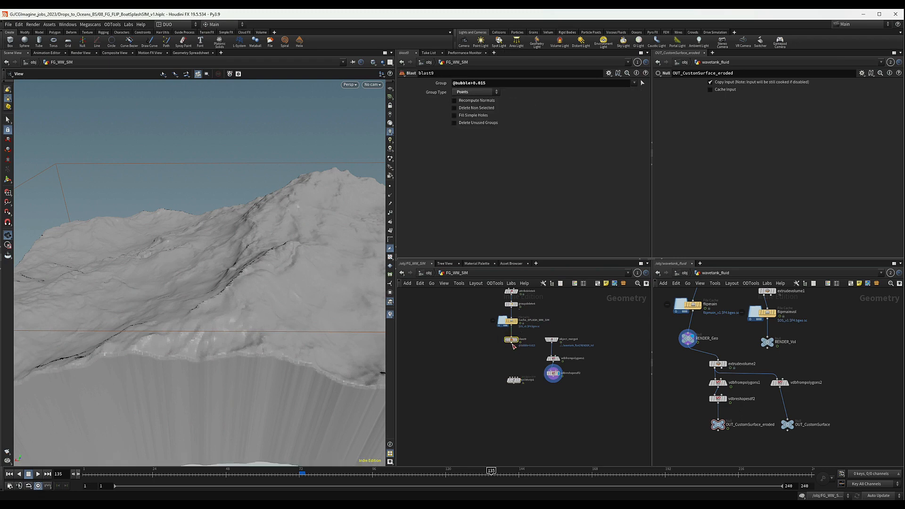
{"action": "left_click_drag", "start_coordinate": [511, 346], "coordinate": [513, 376]}
{"action": "left_click_drag", "start_coordinate": [556, 405], "coordinate": [556, 308]}
{"action": "left_click_drag", "start_coordinate": [514, 383], "coordinate": [515, 357]}
{"action": "scroll", "coordinate": [516, 357], "scroll_direction": "up", "scroll_amount": 3}
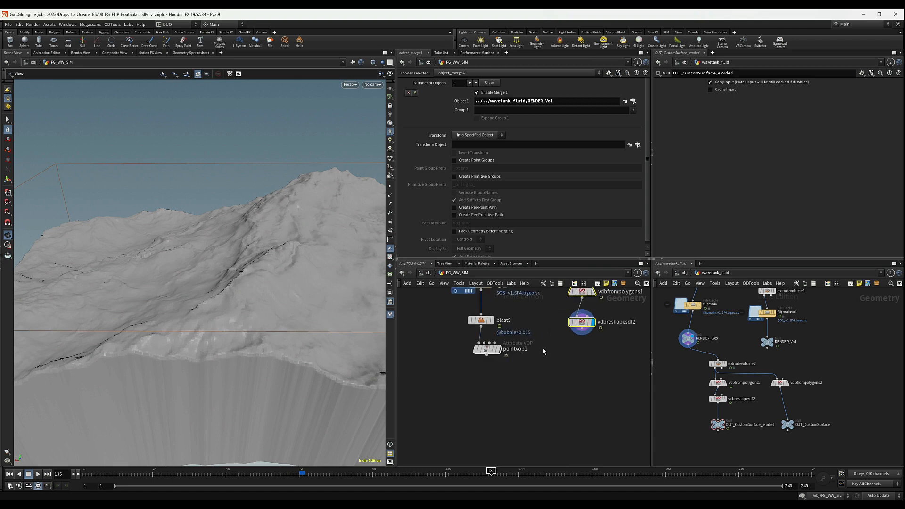
{"action": "left_click_drag", "start_coordinate": [581, 334], "coordinate": [517, 348]}
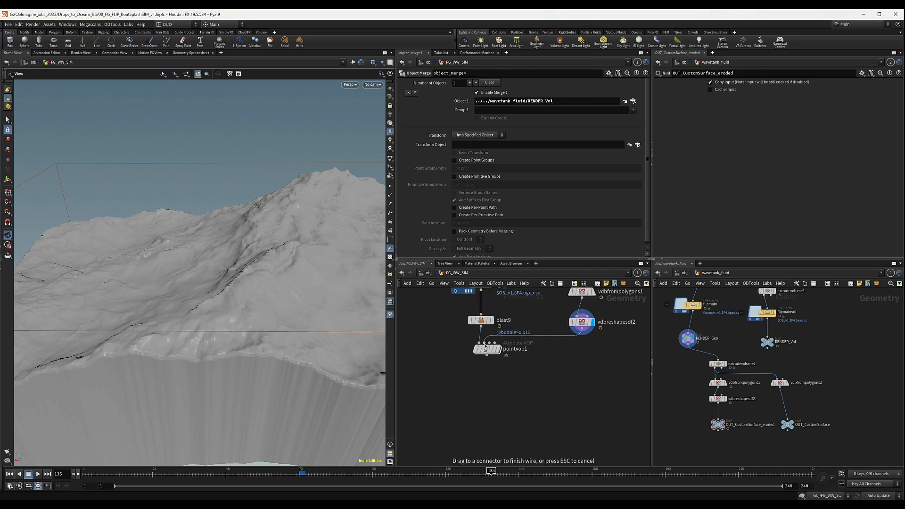
Rename the Point VOP as delete_inside and enter its network.
{"action": "double_click", "coordinate": [519, 350]}
{"action": "type", "text": "de"}
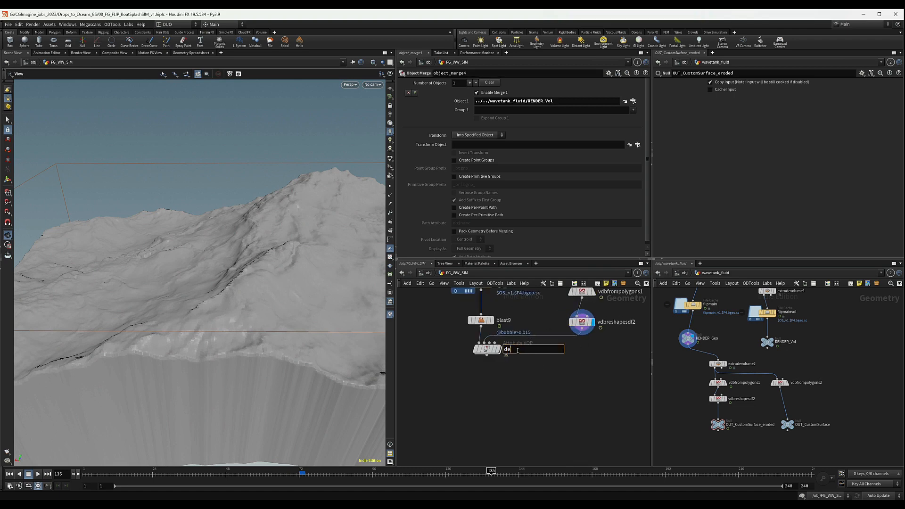
{"action": "type", "text": "lete_inside"}
{"action": "key", "text": "Return"}
{"action": "key", "text": "i"}
Spread the global parameters and output nodes apart and add a Volume Sample node between them.
{"action": "left_click_drag", "start_coordinate": [465, 350], "coordinate": [431, 315]}
{"action": "left_click_drag", "start_coordinate": [580, 325], "coordinate": [609, 326]}
{"action": "left_click", "coordinate": [521, 379]}
{"action": "key", "text": "Tab"}
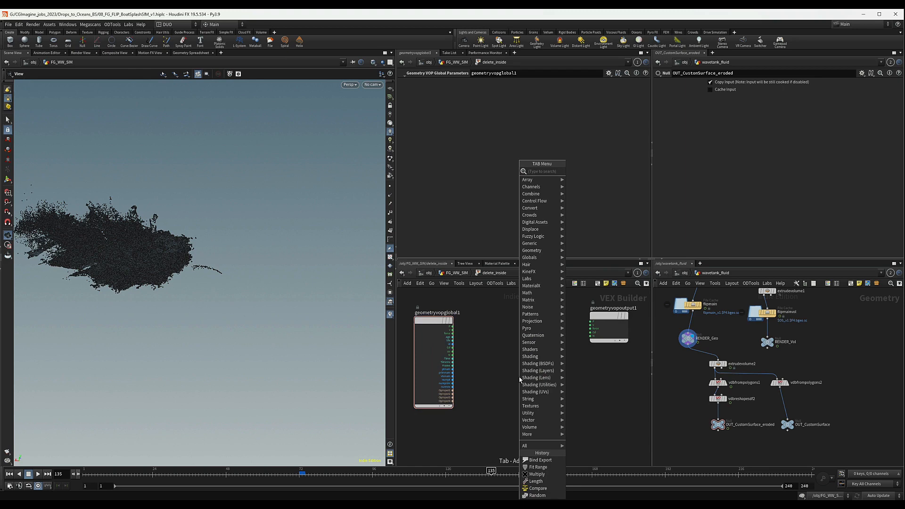
{"action": "type", "text": "volume sa"}
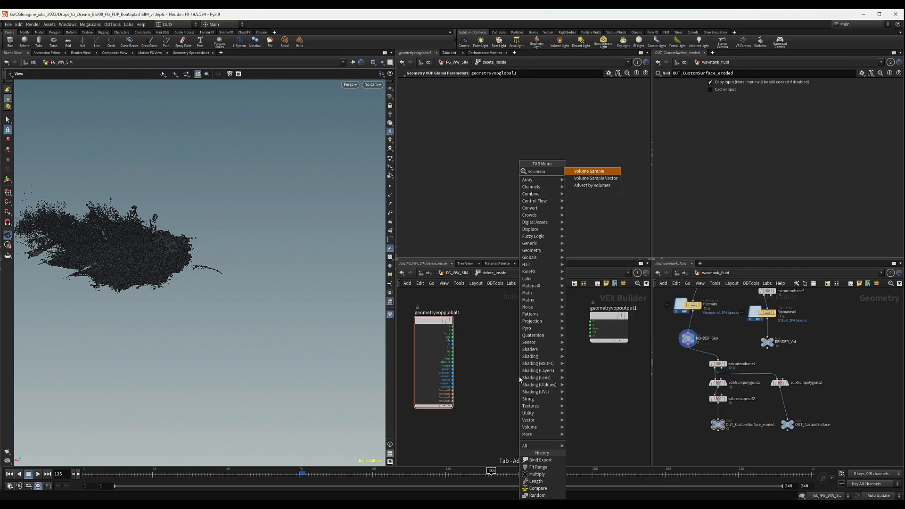
{"action": "key", "text": "Return"}
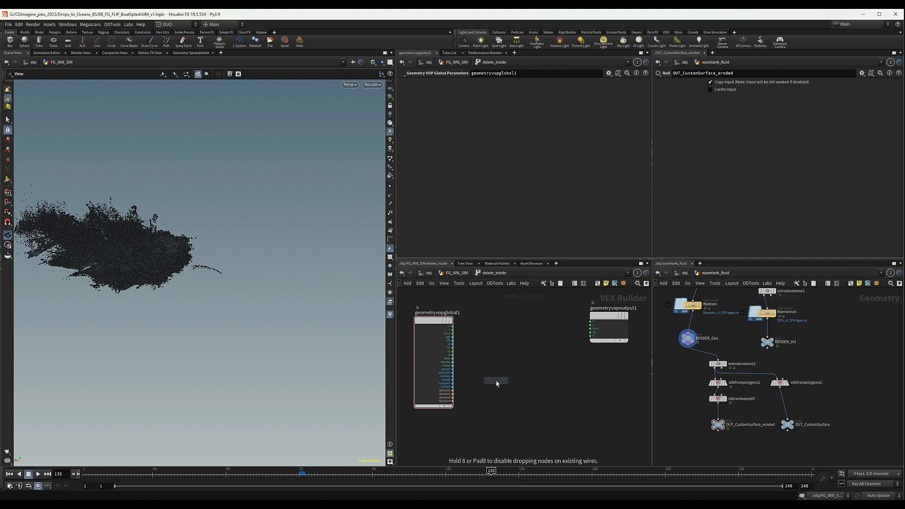
{"action": "left_click", "coordinate": [495, 379]}
Connect OpInput2 to the Volume Sample's filename input and P to its samplepos input.
{"action": "scroll", "coordinate": [471, 391], "scroll_direction": "up", "scroll_amount": 3}
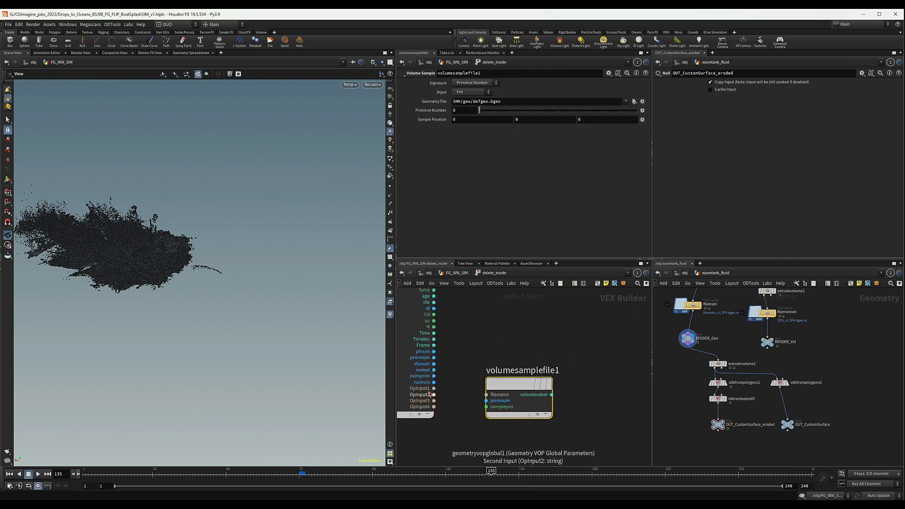
{"action": "left_click_drag", "start_coordinate": [434, 395], "coordinate": [486, 395]}
{"action": "middle_click_drag", "start_coordinate": [474, 345], "coordinate": [478, 370]}
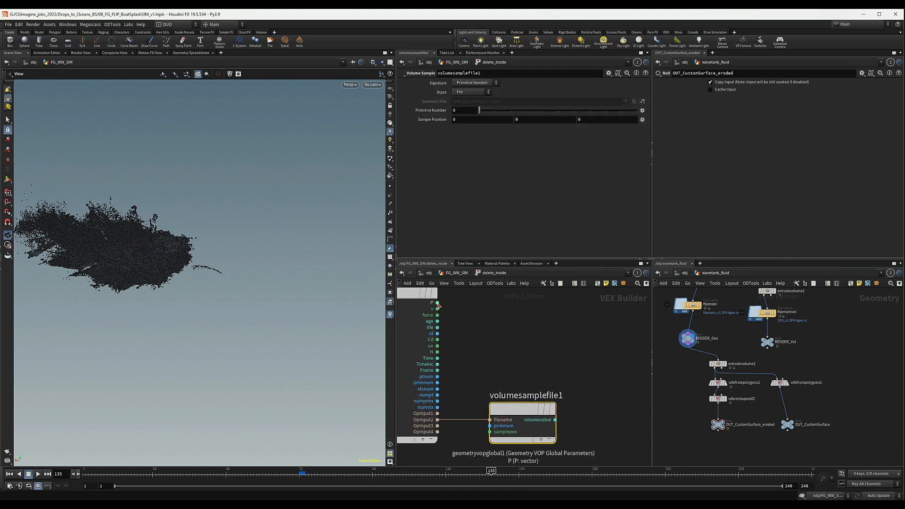
{"action": "left_click_drag", "start_coordinate": [437, 303], "coordinate": [490, 432]}
Add a Compare node, feed it the sampled volumevalue and set its Test to Less Than.
{"action": "scroll", "coordinate": [621, 395], "scroll_direction": "down", "scroll_amount": 3}
{"action": "middle_click_drag", "start_coordinate": [623, 394], "coordinate": [551, 395]}
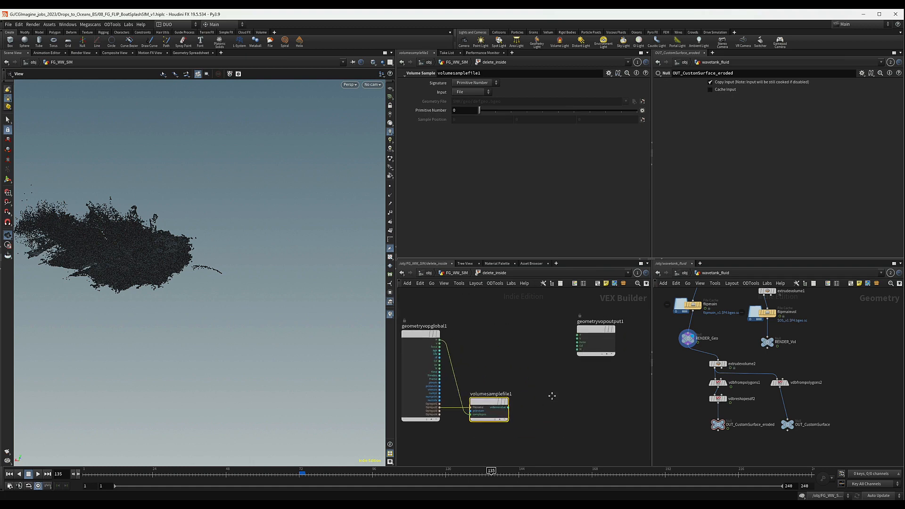
{"action": "key", "text": "Tab"}
{"action": "type", "text": "compa"}
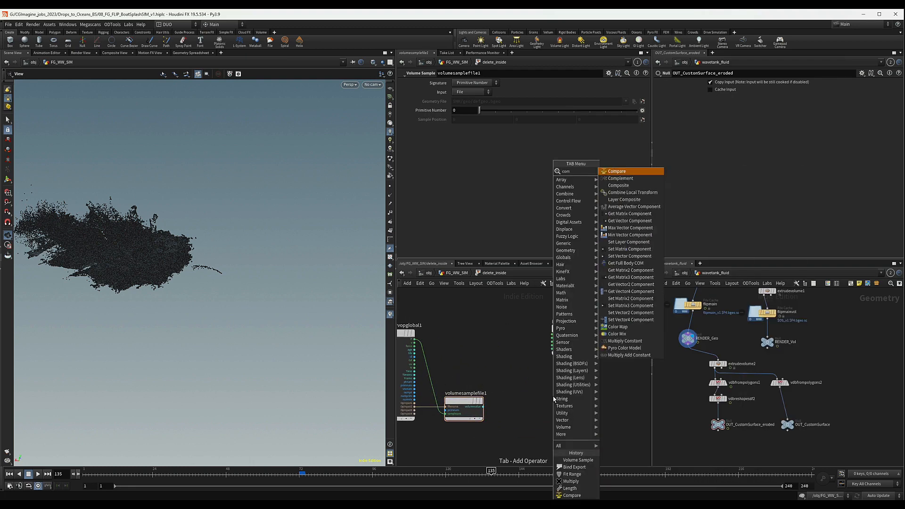
{"action": "key", "text": "Return"}
{"action": "left_click", "coordinate": [519, 404]}
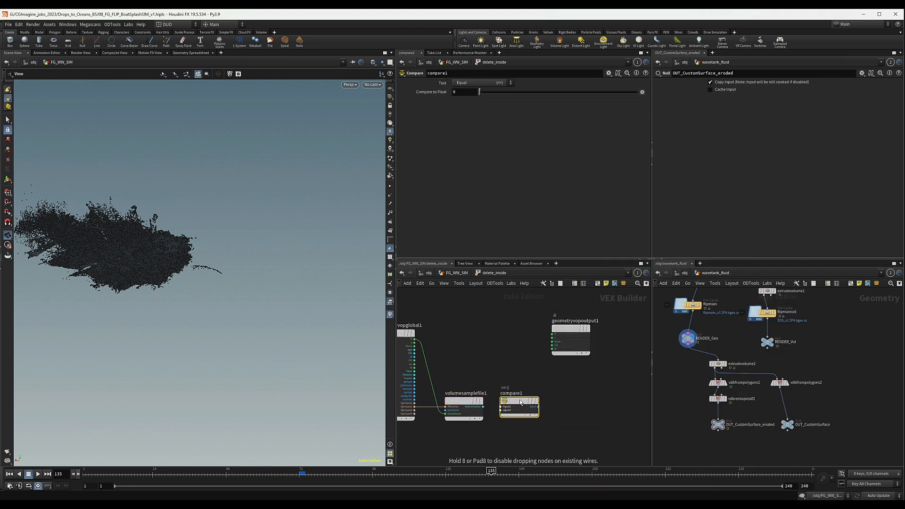
{"action": "left_click_drag", "start_coordinate": [483, 407], "coordinate": [502, 406]}
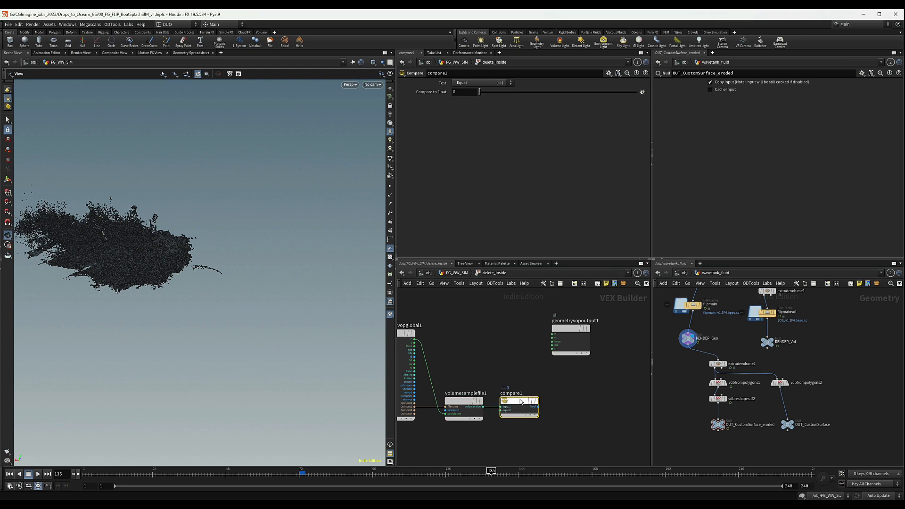
{"action": "left_click", "coordinate": [480, 83]}
{"action": "left_click", "coordinate": [465, 96]}
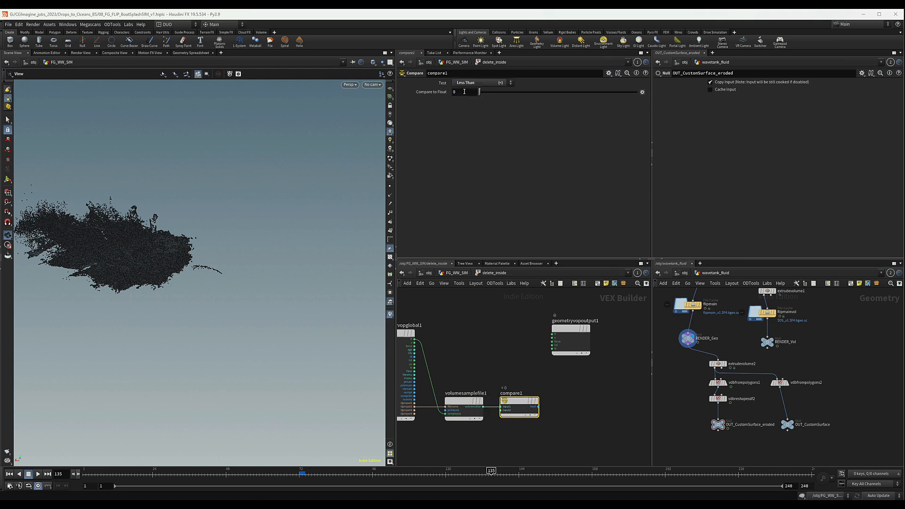
Add a Cg removepoints node, feed it the Compare result and return to the FG_WW_SIM network.
{"action": "middle_click_drag", "start_coordinate": [586, 391], "coordinate": [536, 392]}
{"action": "left_click_drag", "start_coordinate": [519, 328], "coordinate": [578, 318]}
{"action": "key", "text": "h"}
{"action": "key", "text": "Tab"}
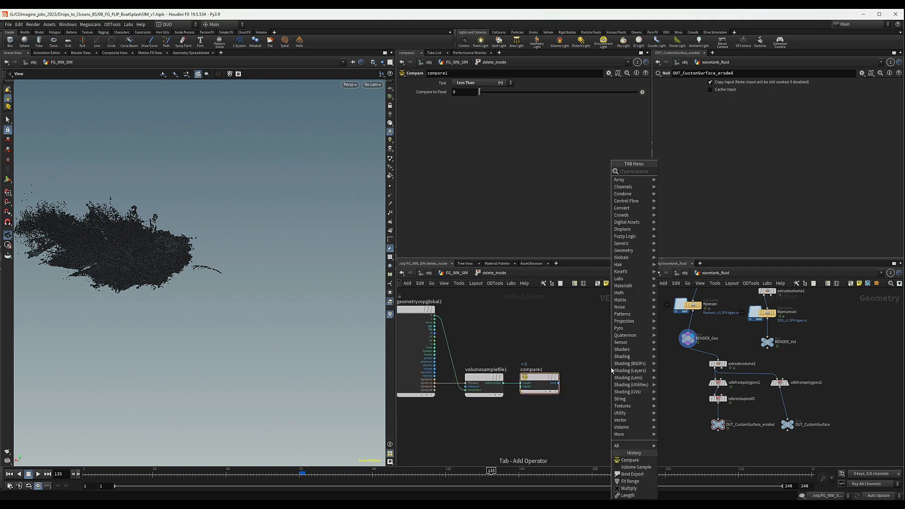
{"action": "type", "text": "poinv"}
{"action": "key", "text": "BackSpace"}
{"action": "key", "text": "BackSpace"}
{"action": "key", "text": "BackSpace"}
{"action": "key", "text": "BackSpace"}
{"action": "key", "text": "BackSpace"}
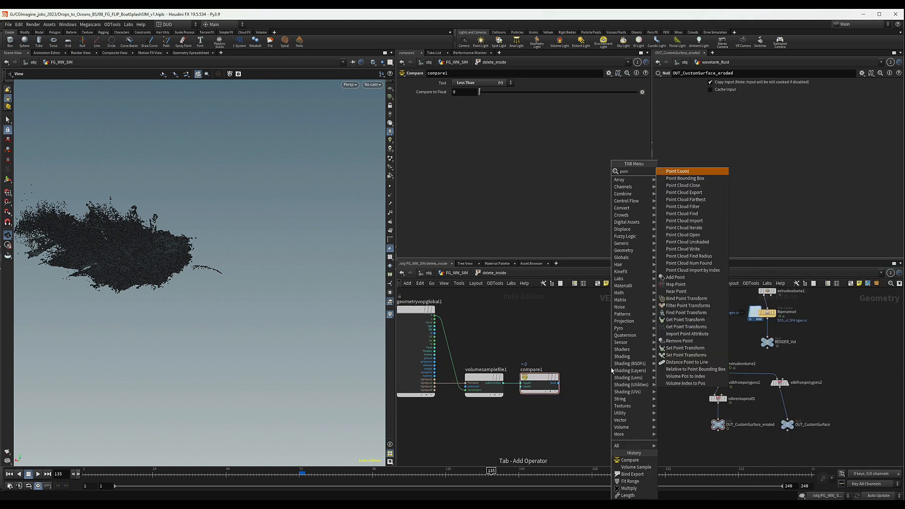
{"action": "type", "text": "cgremo"}
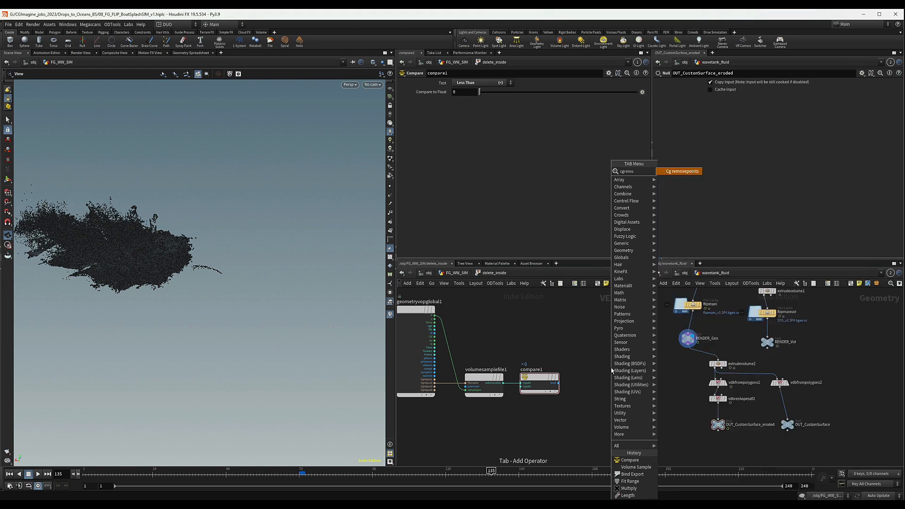
{"action": "key", "text": "Return"}
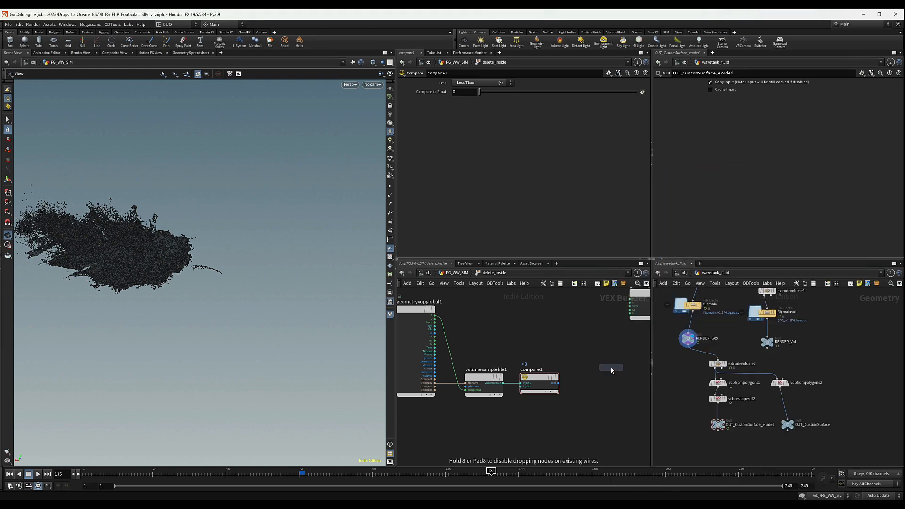
{"action": "left_click", "coordinate": [616, 384]}
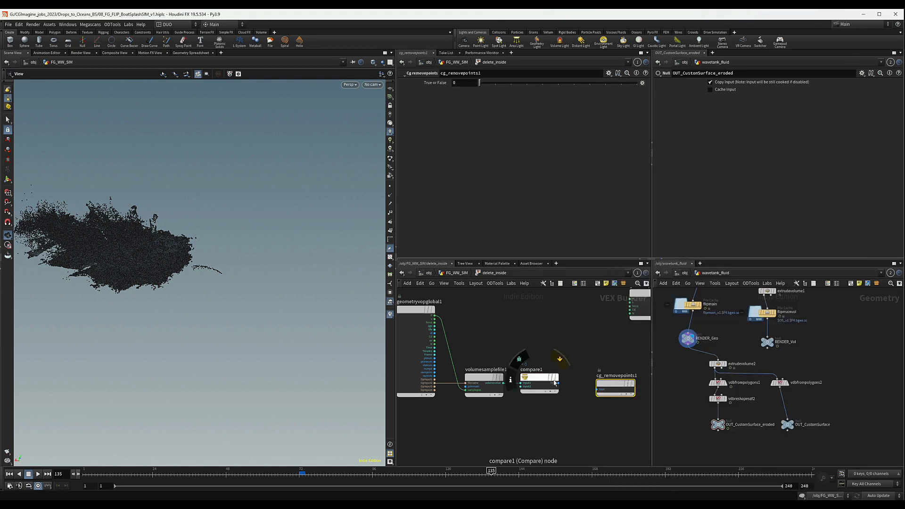
{"action": "left_click_drag", "start_coordinate": [558, 383], "coordinate": [597, 389]}
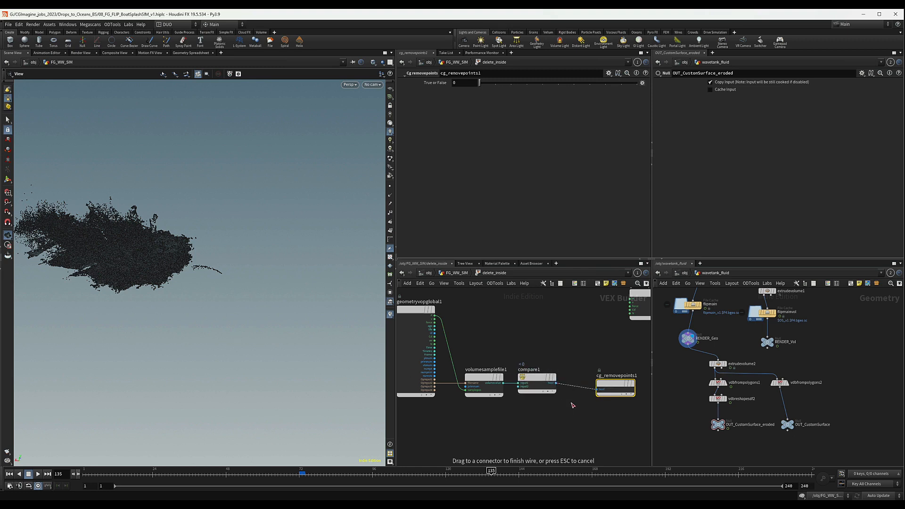
{"action": "left_click", "coordinate": [455, 276]}
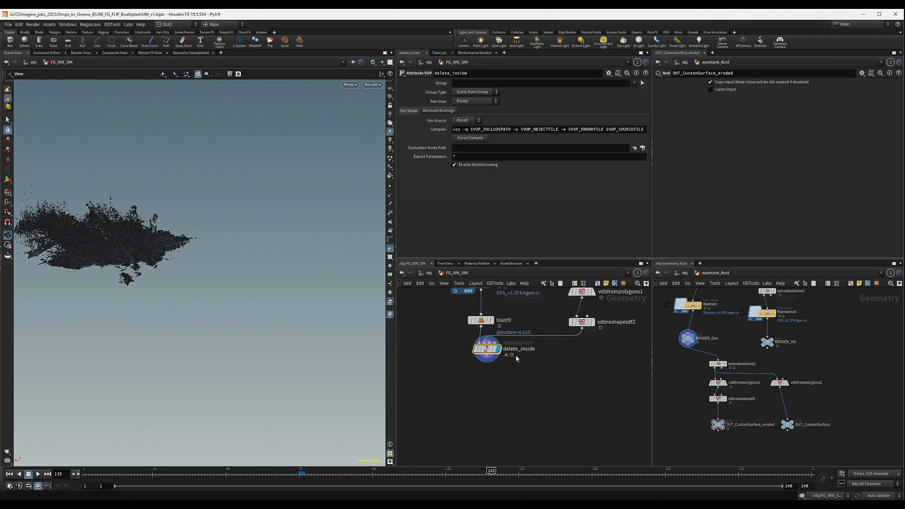
Examine the delete_inside result from the side in the viewport and check the node's point information.
{"action": "middle_click_drag", "start_coordinate": [482, 350], "coordinate": [542, 298]}
{"action": "scroll", "coordinate": [435, 309], "scroll_direction": "down", "scroll_amount": 1}
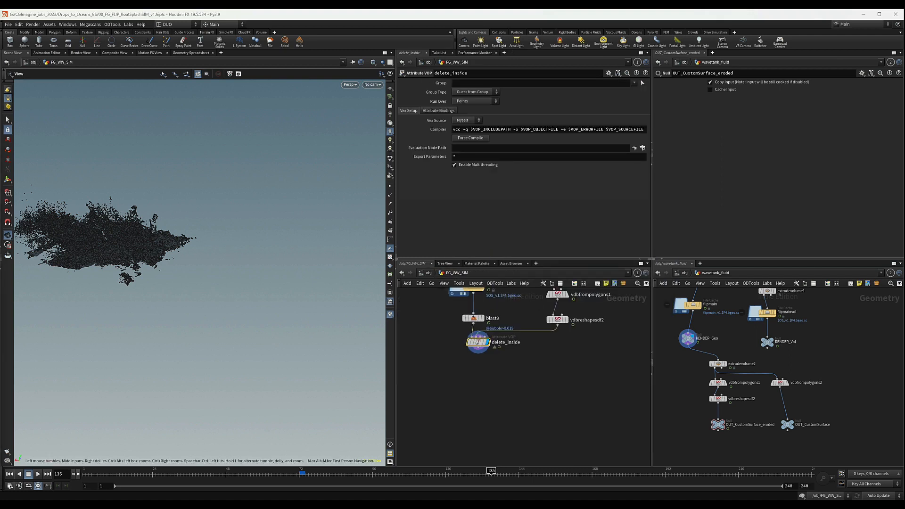
{"action": "middle_click_drag", "start_coordinate": [507, 386], "coordinate": [544, 409]}
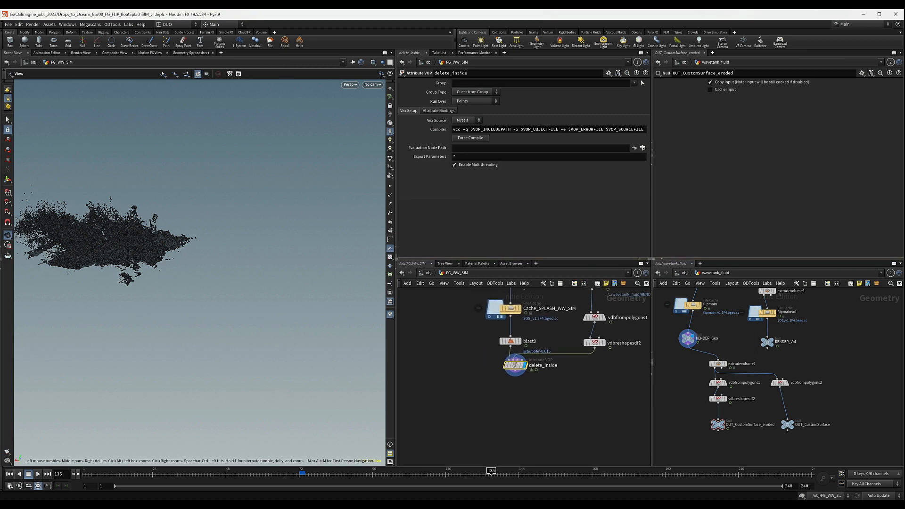
{"action": "middle_click", "coordinate": [517, 367]}
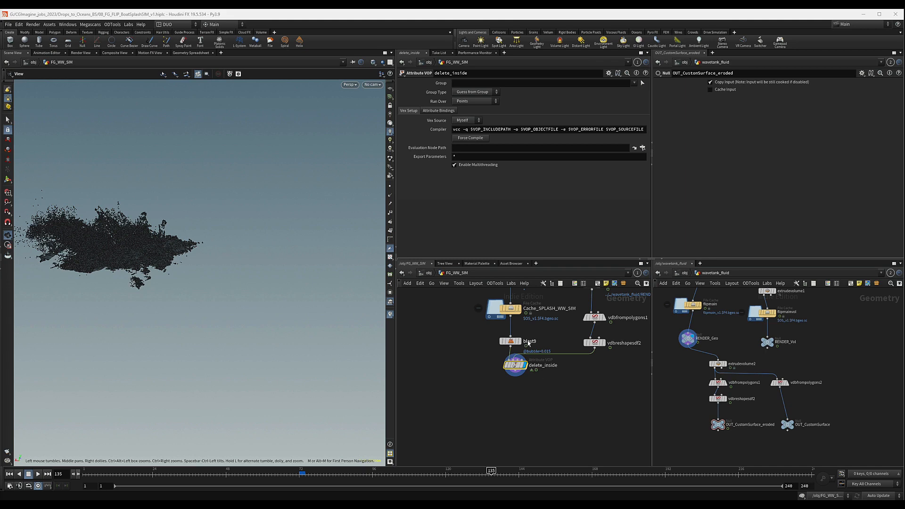
{"action": "scroll", "coordinate": [534, 380], "scroll_direction": "down", "scroll_amount": 2}
{"action": "left_click_drag", "start_coordinate": [114, 218], "coordinate": [282, 229]}
{"action": "middle_click", "coordinate": [521, 370]}
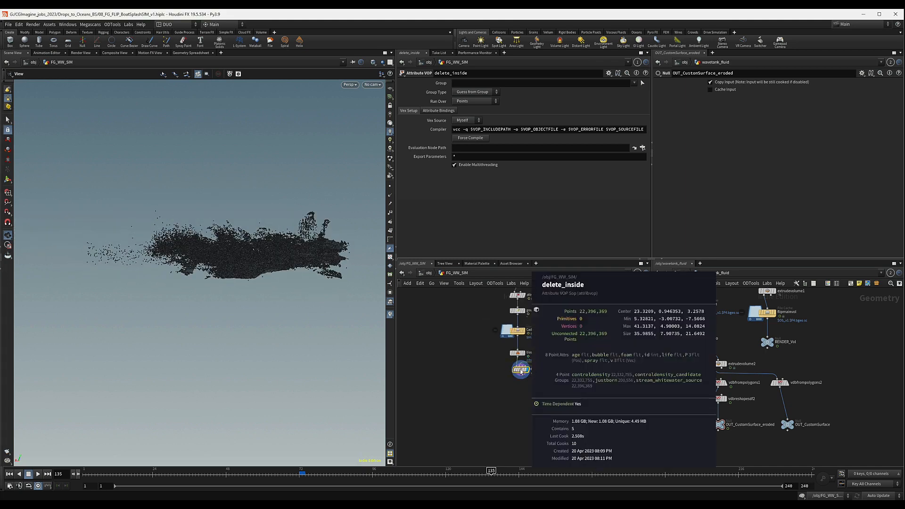
Add a Point VOP below delete_inside and connect delete_inside's output to its first input.
{"action": "middle_click_drag", "start_coordinate": [517, 398], "coordinate": [514, 373]}
{"action": "key", "text": "Tab"}
{"action": "type", "text": "aw"}
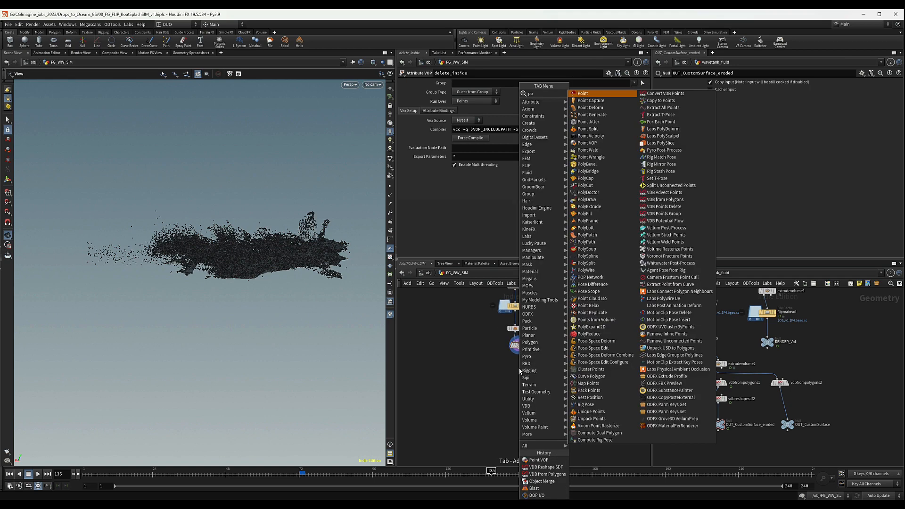
{"action": "key", "text": "Return"}
{"action": "left_click", "coordinate": [520, 371]}
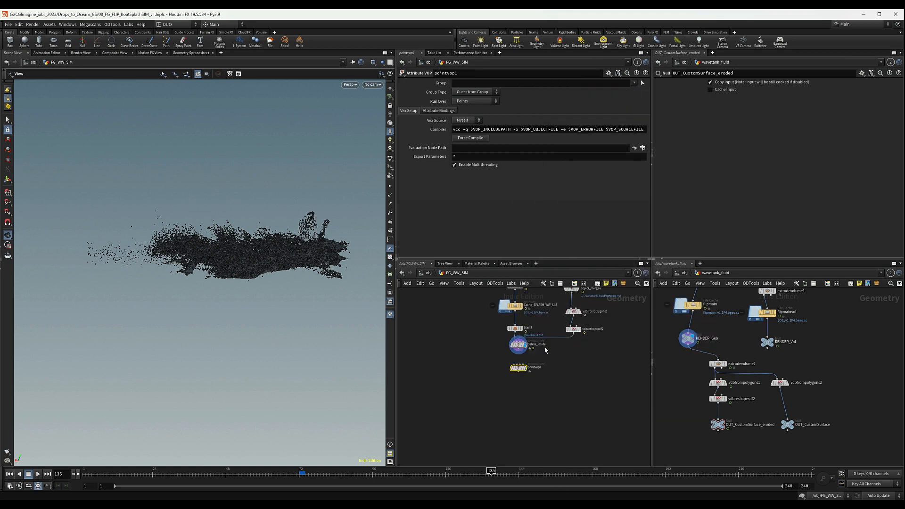
{"action": "scroll", "coordinate": [537, 350], "scroll_direction": "up", "scroll_amount": 3}
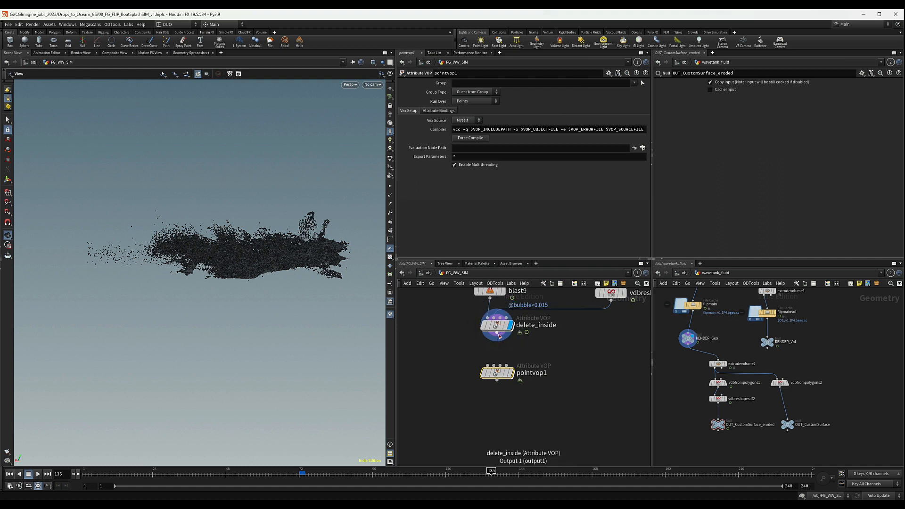
{"action": "left_click_drag", "start_coordinate": [497, 338], "coordinate": [489, 365]}
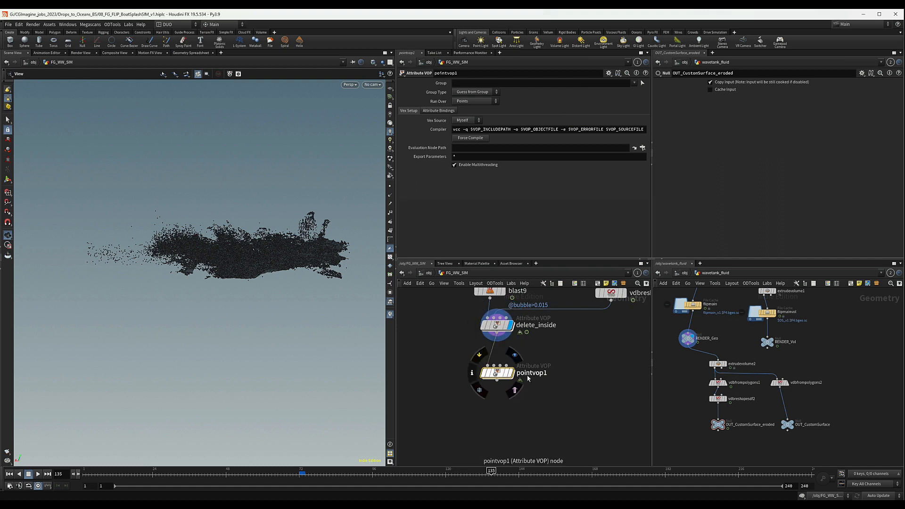
Rename the new Point VOP as set_pscale and enter its network.
{"action": "double_click", "coordinate": [526, 375]}
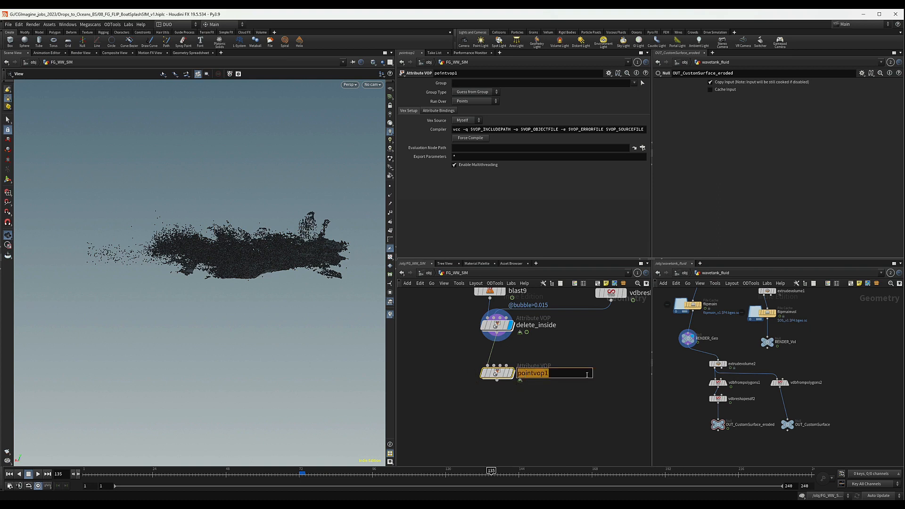
{"action": "type", "text": "set_pscale"}
{"action": "key", "text": "Return"}
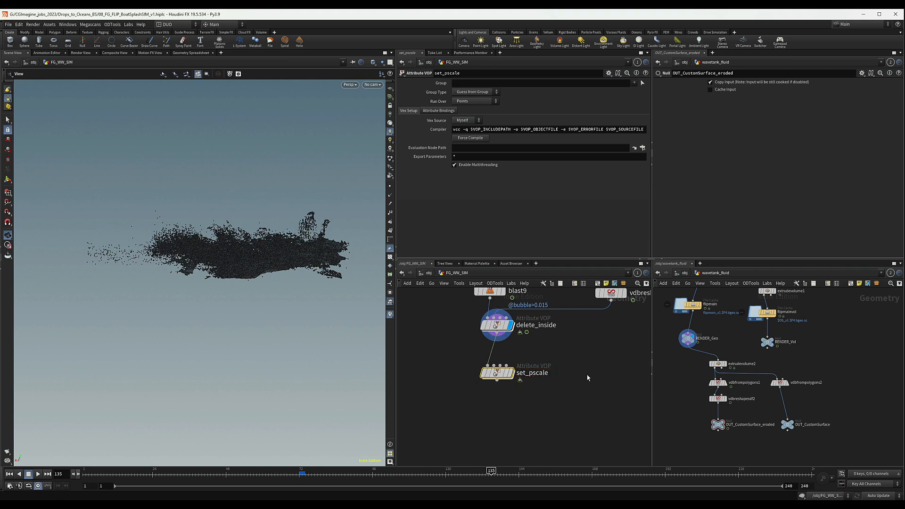
{"action": "left_click", "coordinate": [511, 373]}
{"action": "double_click", "coordinate": [499, 375]}
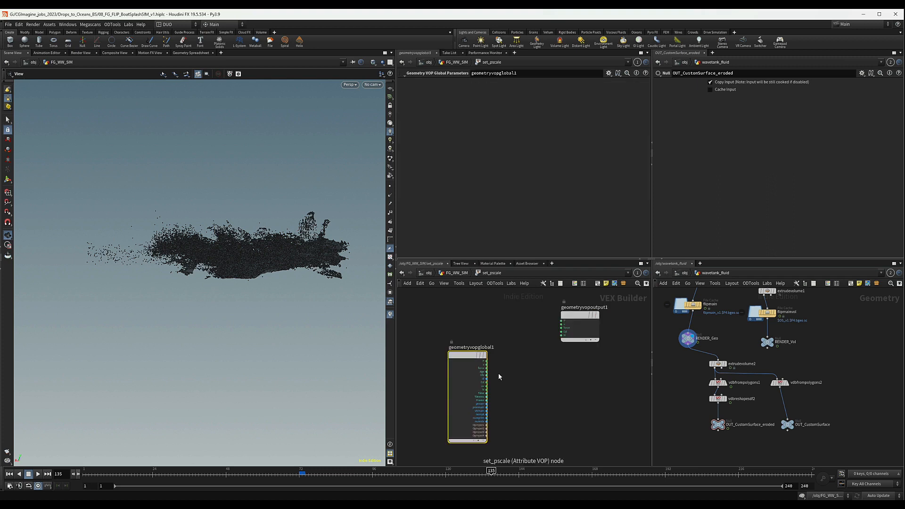
Spread the global parameters and output nodes apart inside set_pscale to make room between them.
{"action": "left_click_drag", "start_coordinate": [472, 346], "coordinate": [448, 323]}
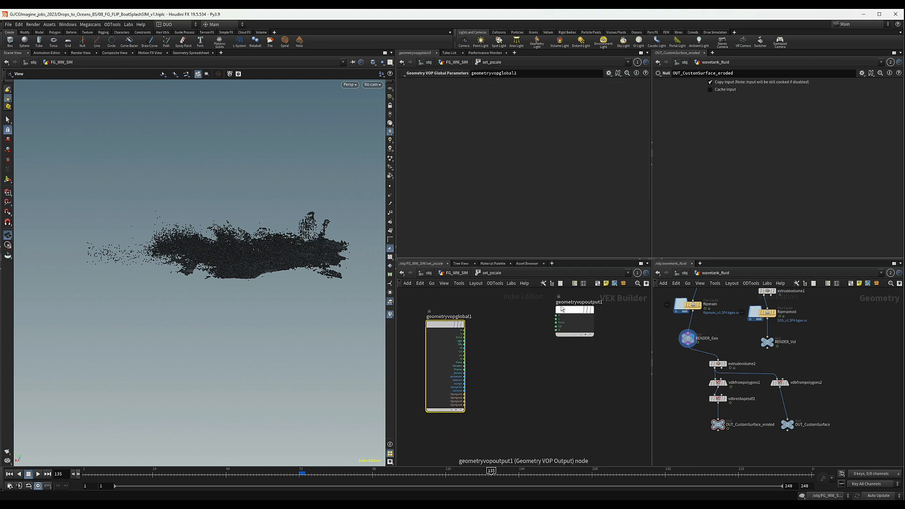
{"action": "left_click_drag", "start_coordinate": [560, 309], "coordinate": [594, 313]}
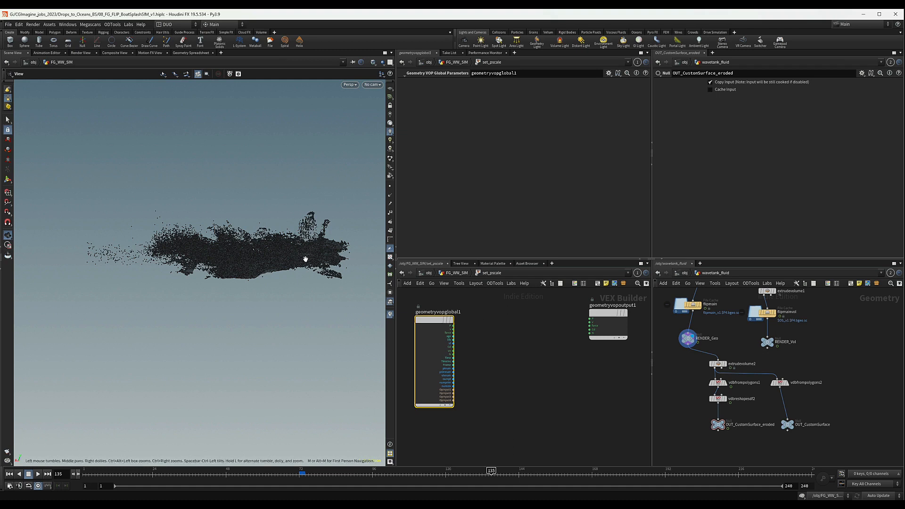
{"action": "middle_click_drag", "start_coordinate": [506, 333], "coordinate": [515, 334]}
{"action": "left_click", "coordinate": [517, 334]}
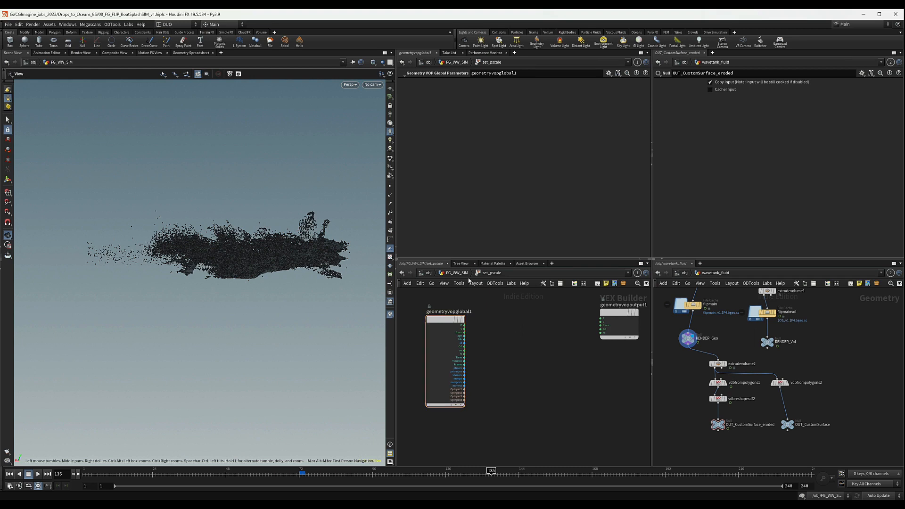
Locate the pscale_by_density_age Point VOP in FG_WW_SIM and examine the fit and point cloud nodes inside it.
{"action": "left_click", "coordinate": [455, 272]}
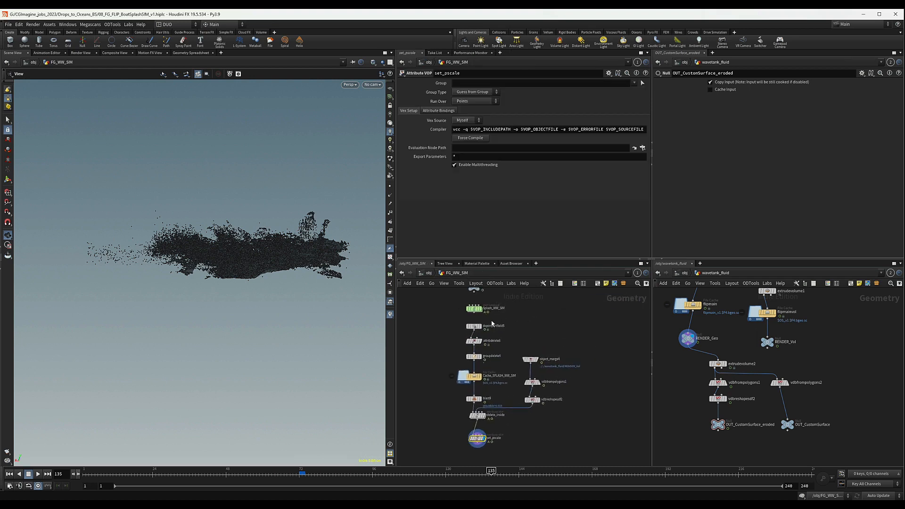
{"action": "middle_click_drag", "start_coordinate": [532, 323], "coordinate": [540, 402]}
{"action": "scroll", "coordinate": [534, 383], "scroll_direction": "down", "scroll_amount": 3}
{"action": "middle_click_drag", "start_coordinate": [466, 327], "coordinate": [495, 402]}
{"action": "middle_click_drag", "start_coordinate": [478, 330], "coordinate": [489, 367]}
{"action": "scroll", "coordinate": [419, 344], "scroll_direction": "up", "scroll_amount": 5}
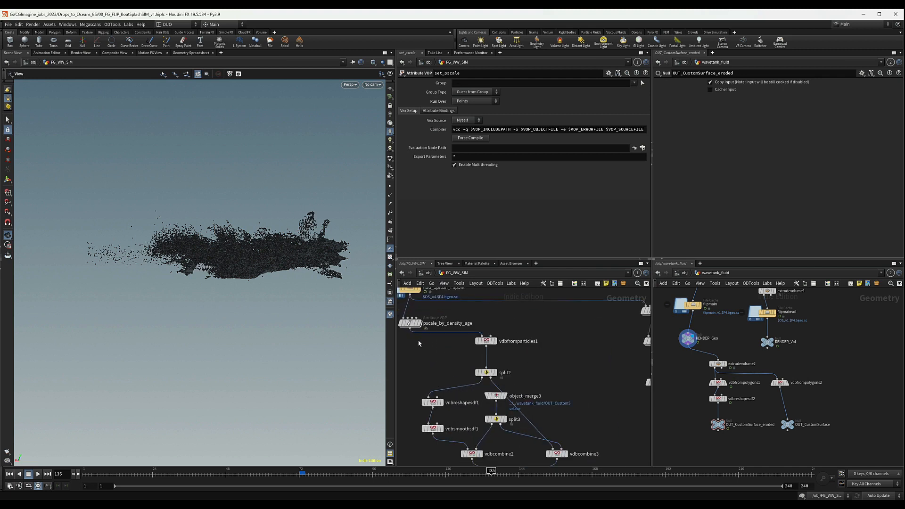
{"action": "middle_click_drag", "start_coordinate": [419, 344], "coordinate": [445, 351]}
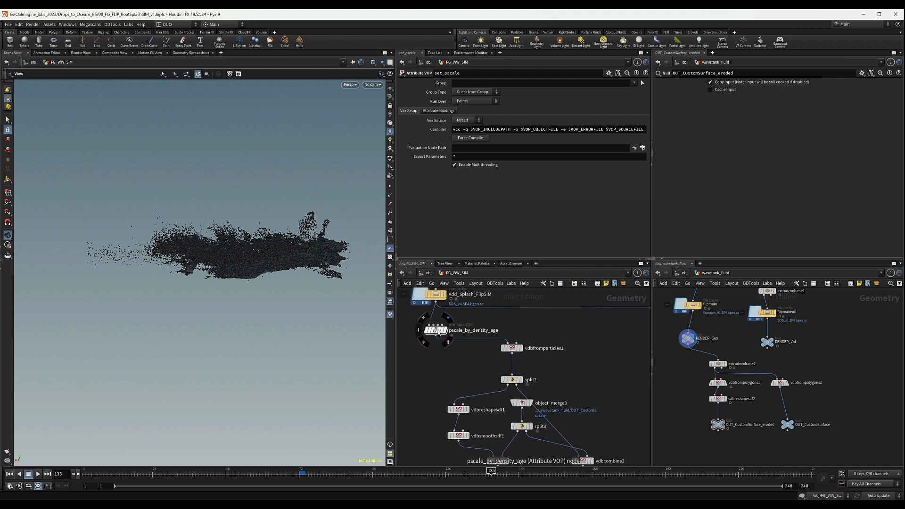
{"action": "double_click", "coordinate": [438, 331]}
{"action": "scroll", "coordinate": [457, 343], "scroll_direction": "up", "scroll_amount": 4}
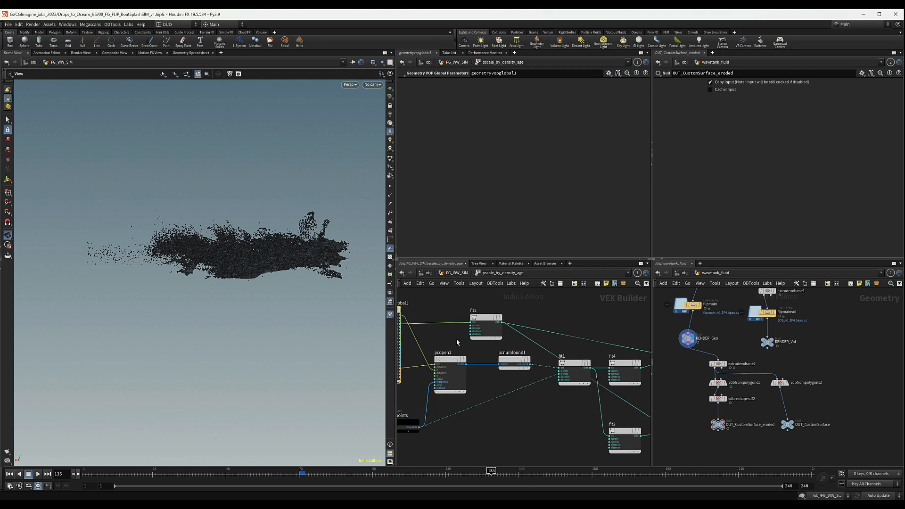
{"action": "middle_click_drag", "start_coordinate": [436, 337], "coordinate": [464, 338]}
{"action": "scroll", "coordinate": [464, 338], "scroll_direction": "down", "scroll_amount": 2}
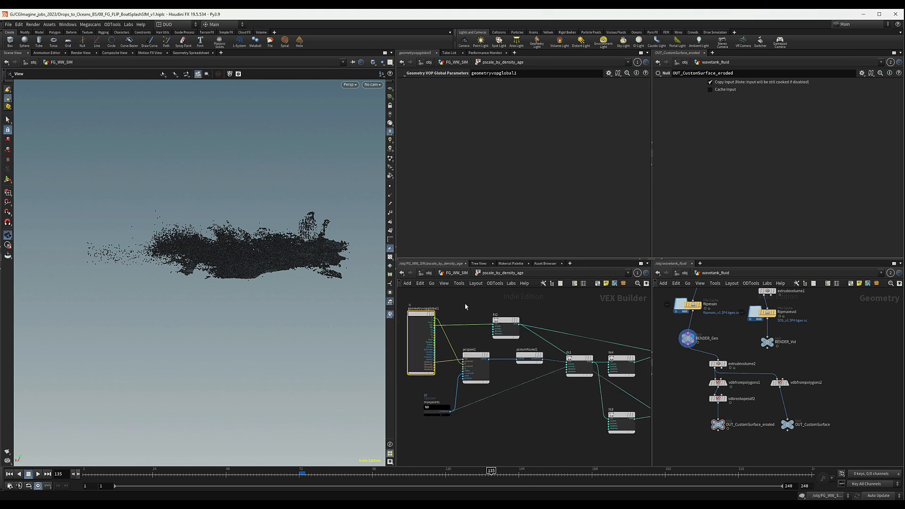
Examine the networks inside the set_emit and Selection Point VOPs in FG_WW_SIM.
{"action": "left_click", "coordinate": [458, 273]}
{"action": "scroll", "coordinate": [508, 341], "scroll_direction": "down", "scroll_amount": 5}
{"action": "middle_click_drag", "start_coordinate": [557, 348], "coordinate": [515, 347]}
{"action": "scroll", "coordinate": [538, 333], "scroll_direction": "up", "scroll_amount": 6}
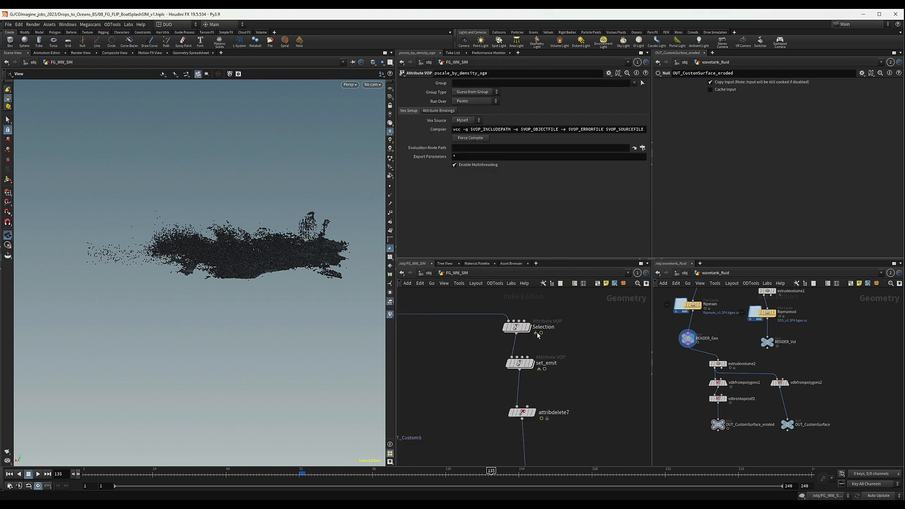
{"action": "double_click", "coordinate": [523, 363]}
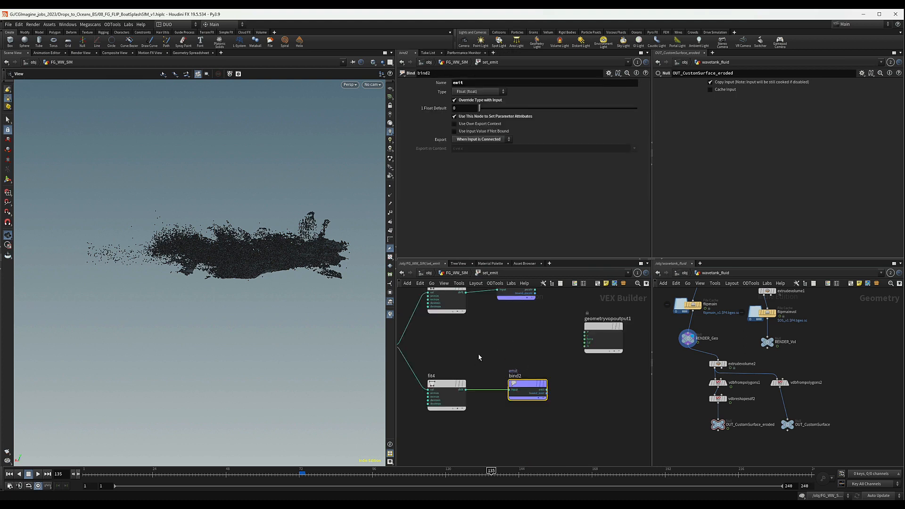
{"action": "middle_click_drag", "start_coordinate": [479, 357], "coordinate": [600, 357]}
{"action": "scroll", "coordinate": [585, 362], "scroll_direction": "down", "scroll_amount": 4}
{"action": "mouse_move", "coordinate": [474, 373]}
{"action": "middle_mouse_down"}
{"action": "mouse_move", "coordinate": [551, 381]}
{"action": "mouse_move", "coordinate": [485, 372]}
{"action": "middle_mouse_up"}
{"action": "key", "text": "u"}
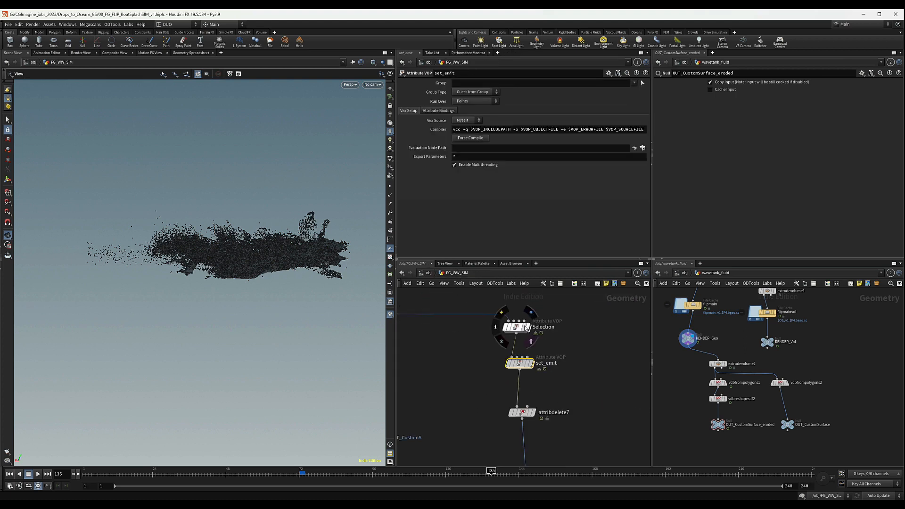
{"action": "left_click", "coordinate": [516, 328]}
{"action": "double_click", "coordinate": [516, 328]}
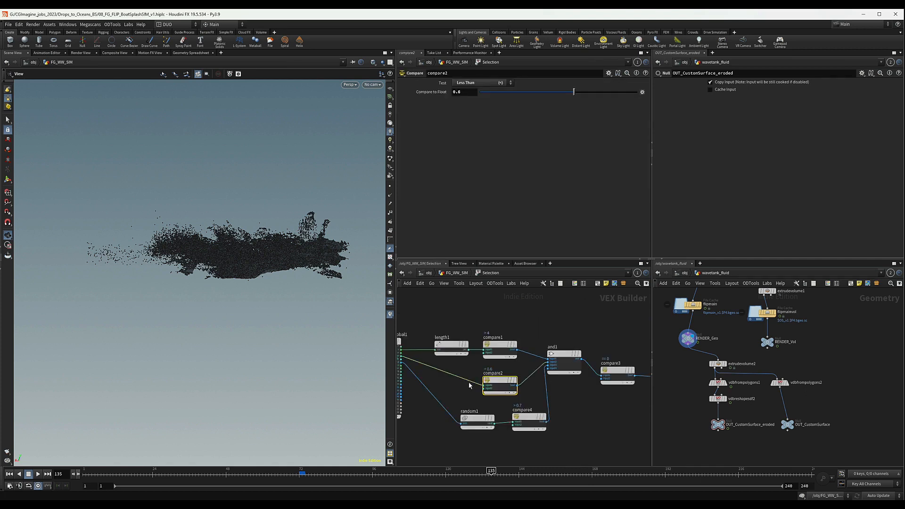
{"action": "left_click", "coordinate": [462, 276]}
{"action": "scroll", "coordinate": [527, 437], "scroll_direction": "down", "scroll_amount": 5}
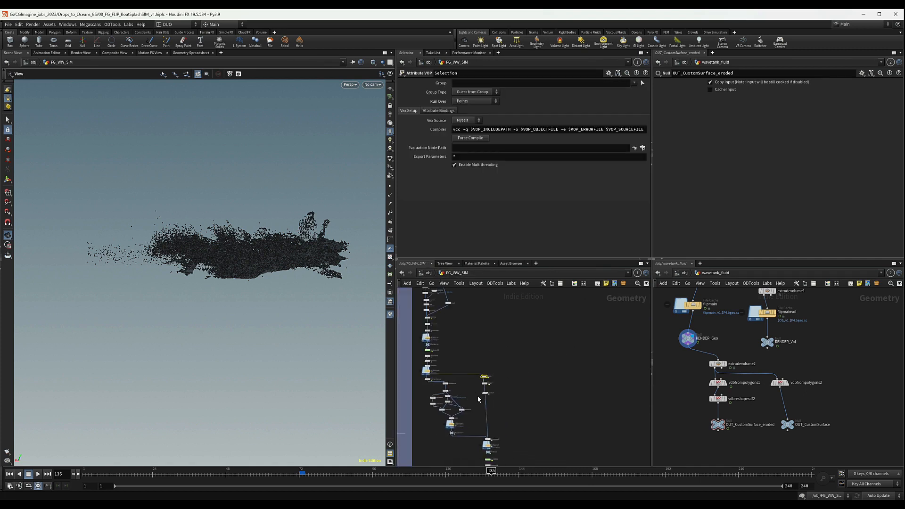
{"action": "scroll", "coordinate": [527, 436], "scroll_direction": "up", "scroll_amount": 8}
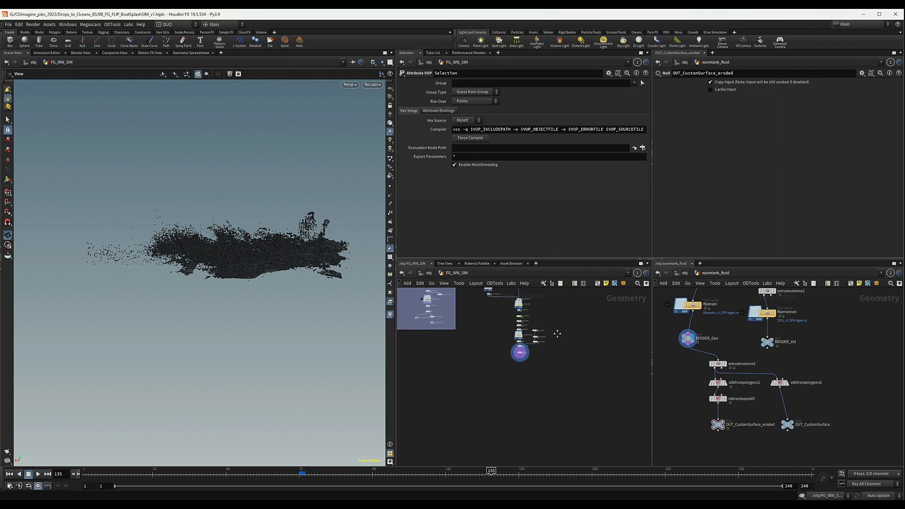
Inside set_pscale, add a Divide node that divides age by life and wire its result to the output's Cd.
{"action": "double_click", "coordinate": [472, 347]}
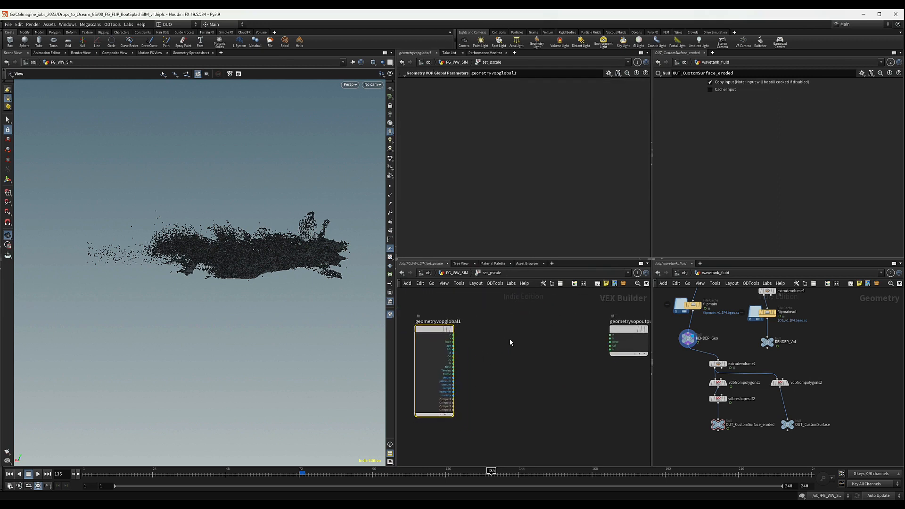
{"action": "key", "text": "Tab"}
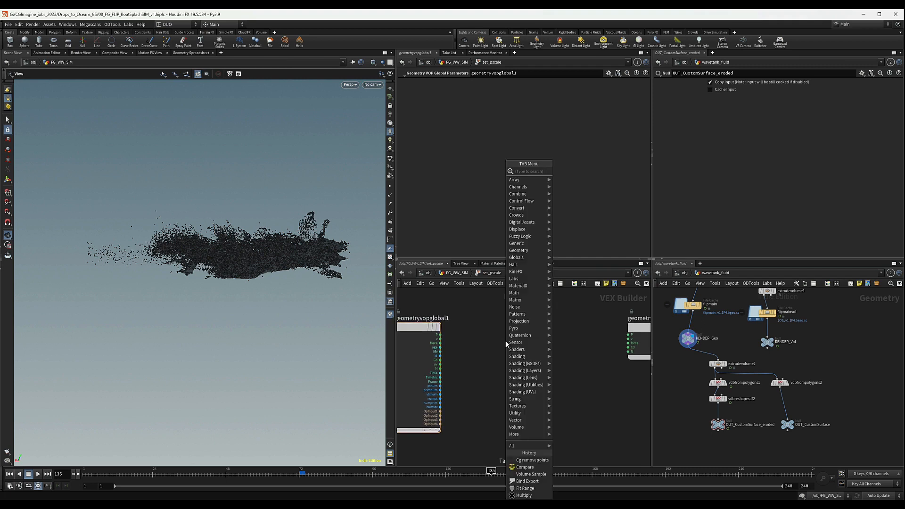
{"action": "type", "text": "div"}
{"action": "key", "text": "Return"}
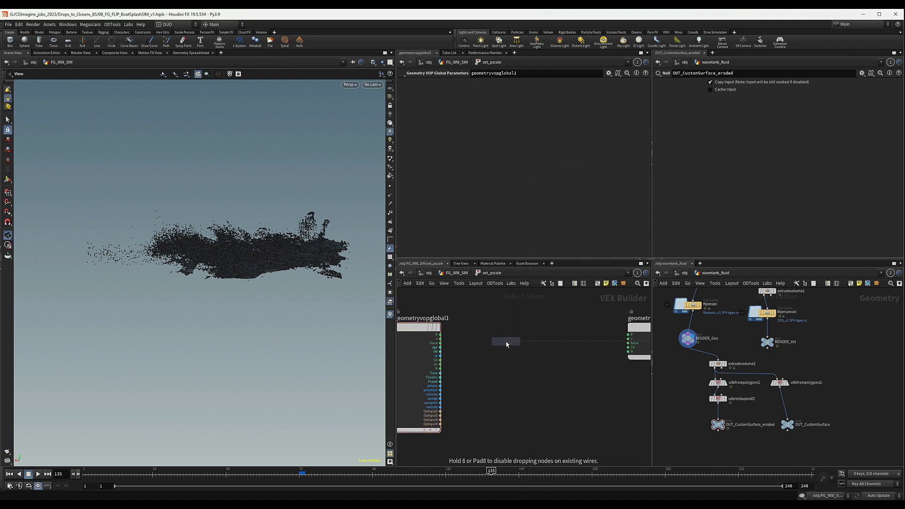
{"action": "left_click", "coordinate": [505, 341]}
{"action": "left_click_drag", "start_coordinate": [440, 347], "coordinate": [629, 348]}
{"action": "left_click_drag", "start_coordinate": [306, 256], "coordinate": [327, 265]}
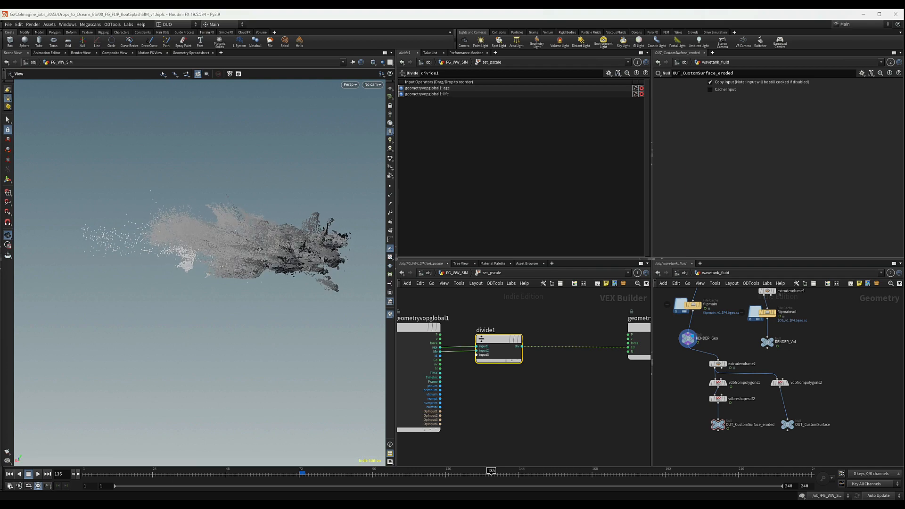
Insert a Fit Range node on the wire between the Divide node and the output node.
{"action": "middle_click_drag", "start_coordinate": [547, 328], "coordinate": [507, 324]}
{"action": "key", "text": "Tab"}
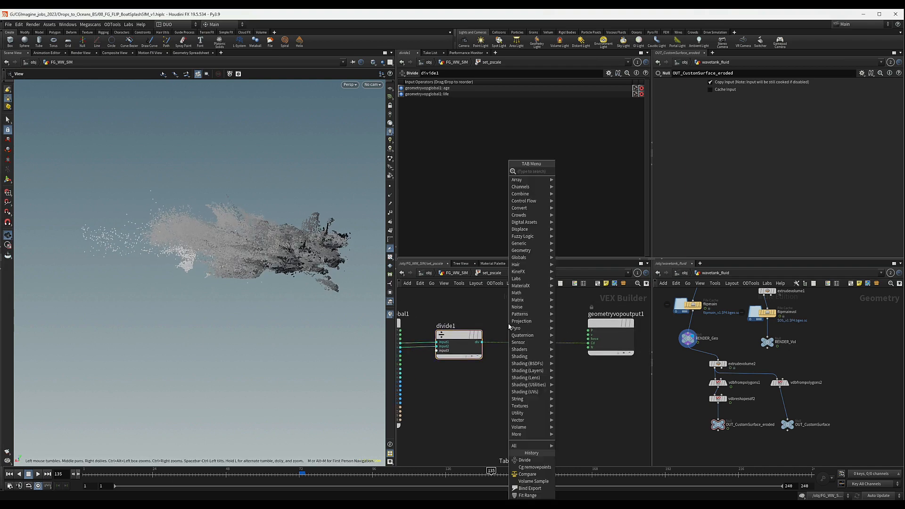
{"action": "type", "text": "fitr"}
{"action": "key", "text": "Return"}
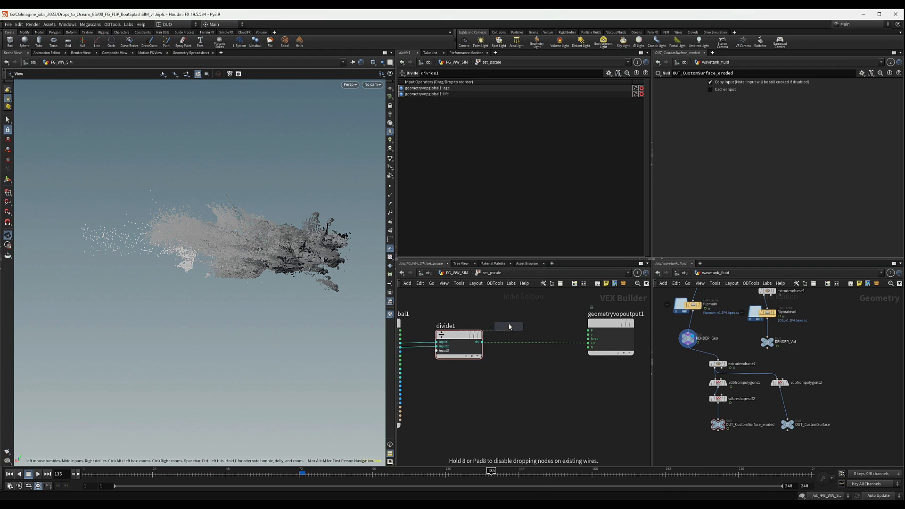
{"action": "left_click", "coordinate": [547, 344]}
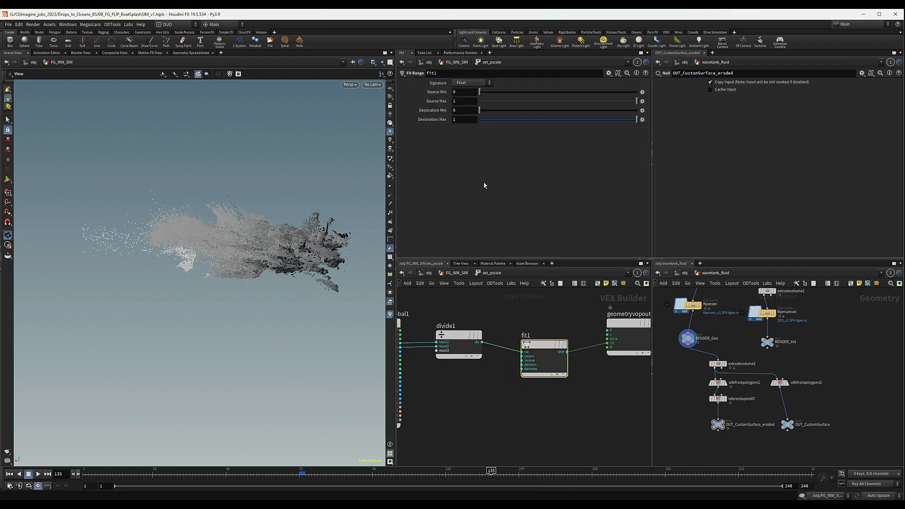
Invert the Fit Range output by setting destination min to 1 and destination max to 0, and check the particle shading.
{"action": "left_click_drag", "start_coordinate": [457, 109], "coordinate": [411, 108]}
{"action": "type", "text": "1"}
{"action": "key", "text": "Tab"}
{"action": "type", "text": "0"}
{"action": "key", "text": "Return"}
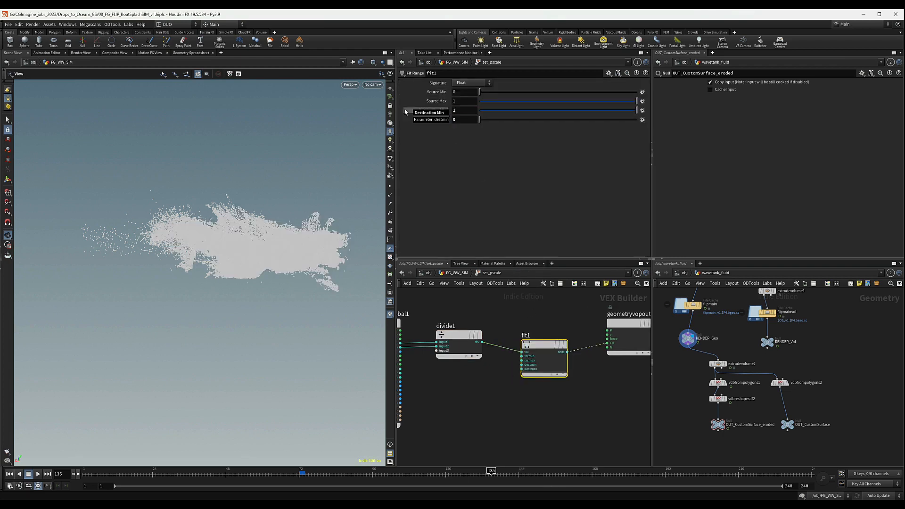
{"action": "left_click_drag", "start_coordinate": [232, 257], "coordinate": [154, 256]}
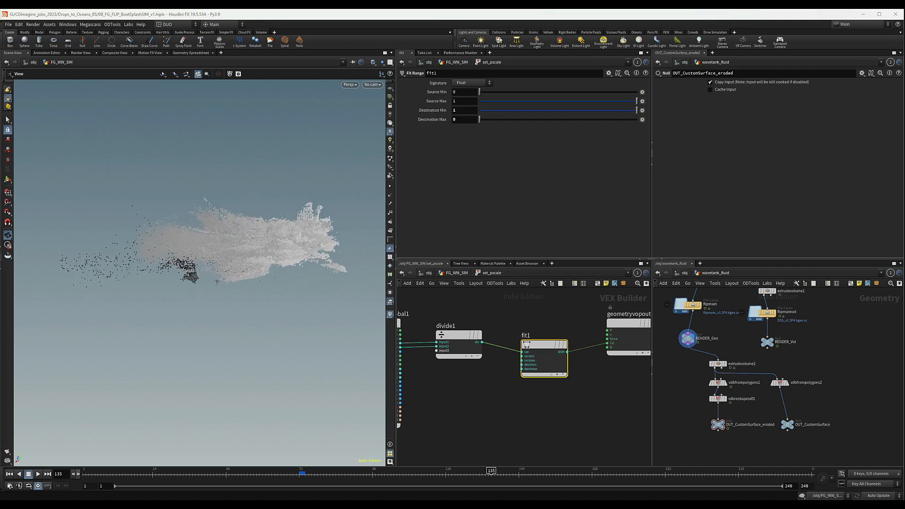
Move the output node farther from fit1 and place a Ramp Parameter node in the space between them.
{"action": "scroll", "coordinate": [418, 401], "scroll_direction": "down", "scroll_amount": 3}
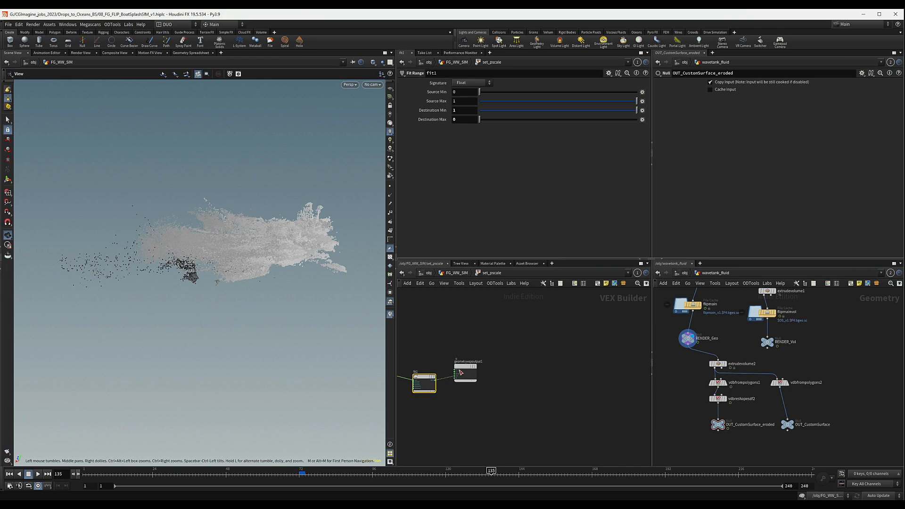
{"action": "left_click_drag", "start_coordinate": [460, 373], "coordinate": [542, 354]}
{"action": "key", "text": "Tab"}
{"action": "type", "text": "ram"}
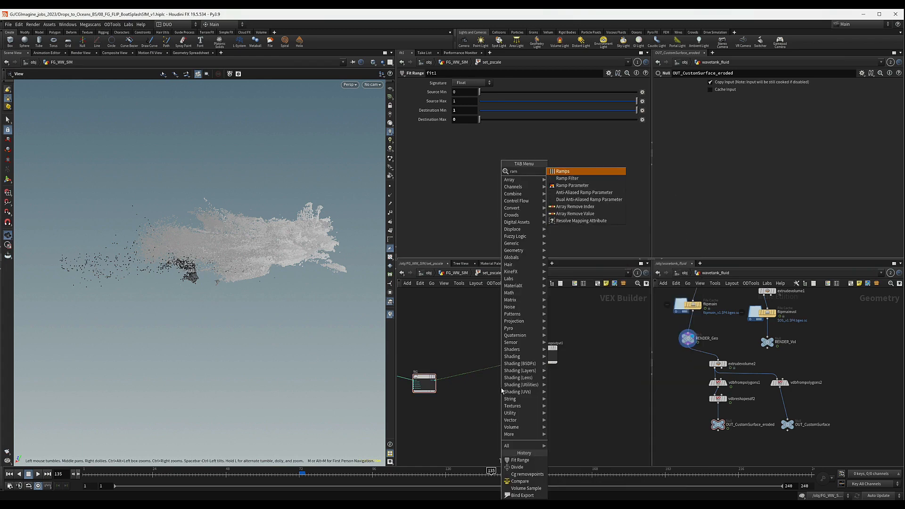
{"action": "key", "text": "Down"}
{"action": "key", "text": "Down"}
{"action": "key", "text": "Return"}
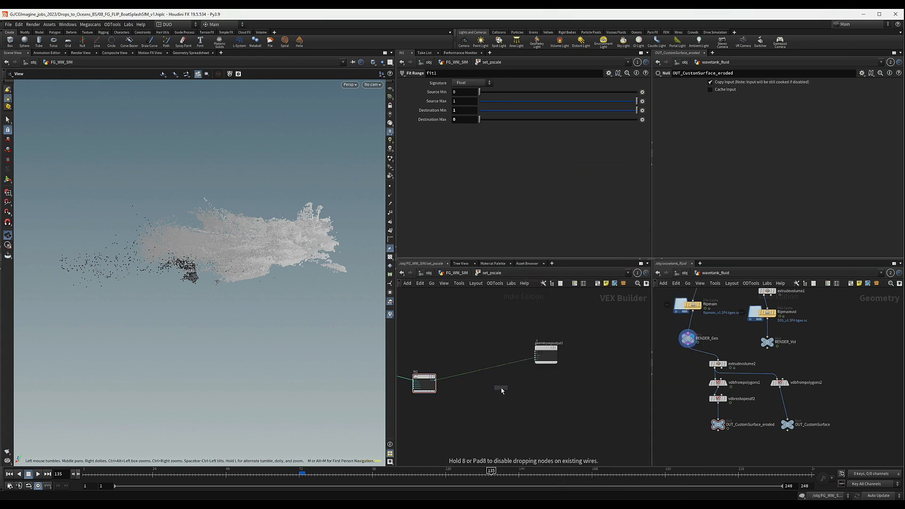
{"action": "left_click", "coordinate": [486, 391]}
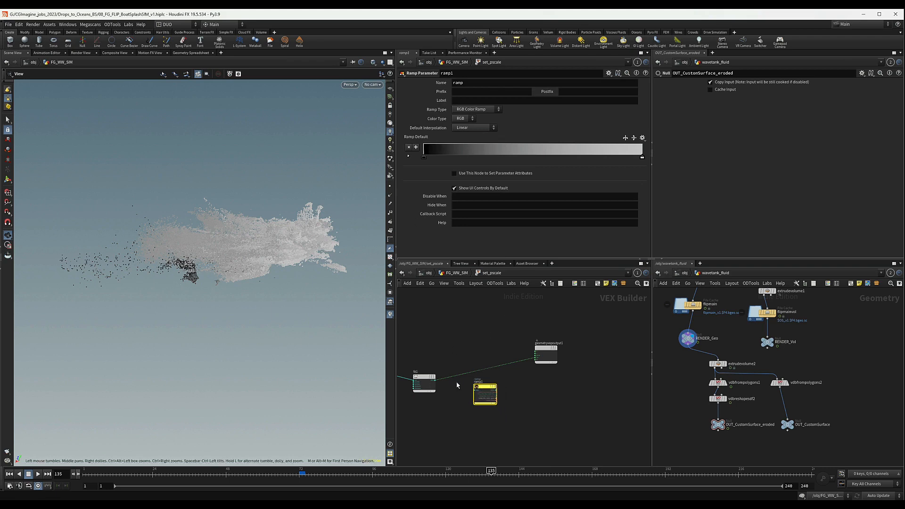
{"action": "left_click_drag", "start_coordinate": [489, 389], "coordinate": [479, 381]}
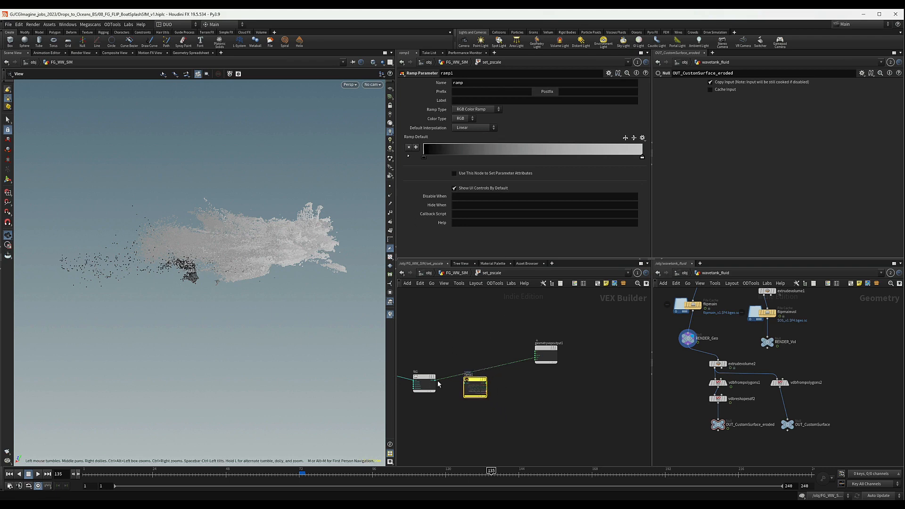
Change the ramp type to Spline Ramp (float) and feed fit1's result into the ramp's input.
{"action": "scroll", "coordinate": [455, 396], "scroll_direction": "up", "scroll_amount": 2}
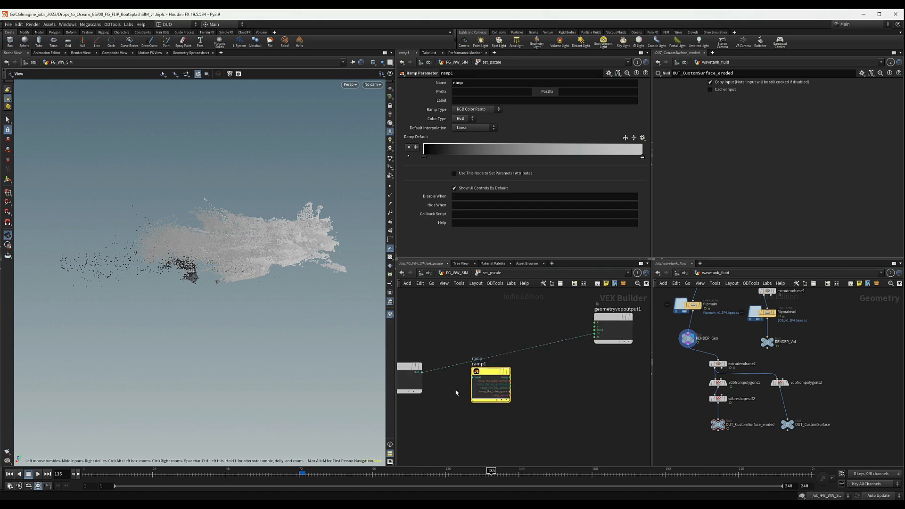
{"action": "scroll", "coordinate": [443, 392], "scroll_direction": "up", "scroll_amount": 2}
{"action": "left_click", "coordinate": [480, 109]}
{"action": "left_click", "coordinate": [473, 123]}
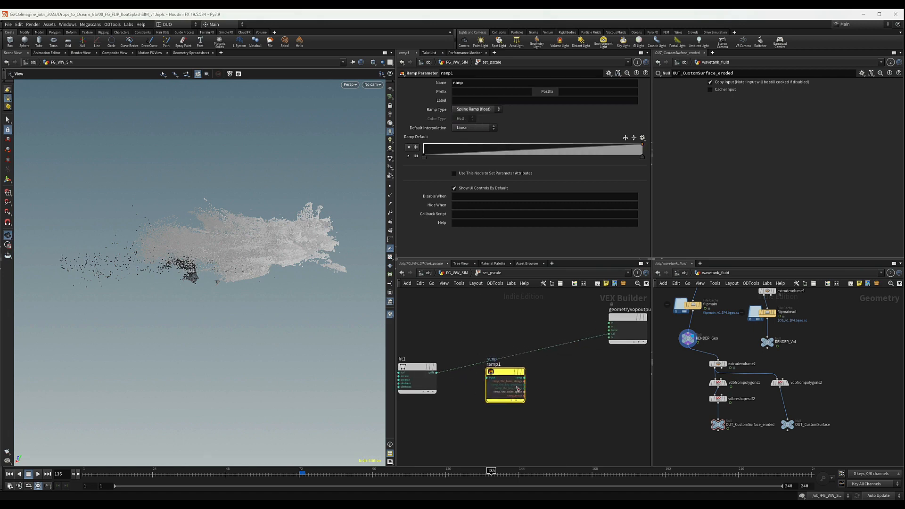
{"action": "left_click_drag", "start_coordinate": [436, 375], "coordinate": [501, 380]}
{"action": "scroll", "coordinate": [518, 380], "scroll_direction": "up", "scroll_amount": 2}
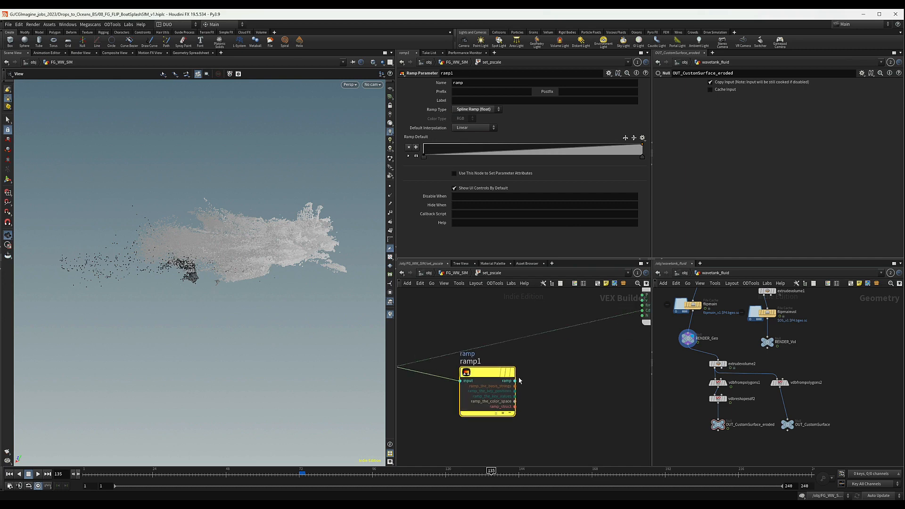
{"action": "scroll", "coordinate": [530, 365], "scroll_direction": "down", "scroll_amount": 1}
Name the ramp parameter rampA, label it age, and wire its output to Cd on the output node.
{"action": "left_click", "coordinate": [470, 85]}
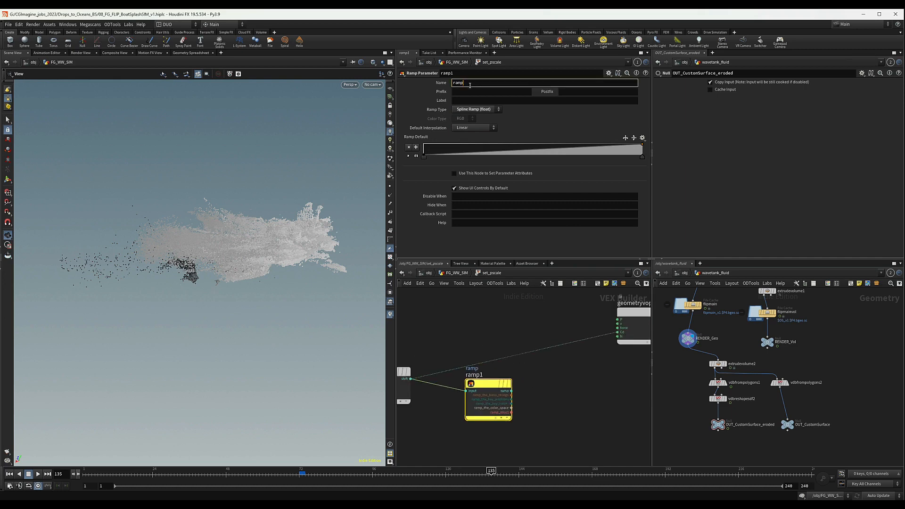
{"action": "left_click", "coordinate": [464, 100]}
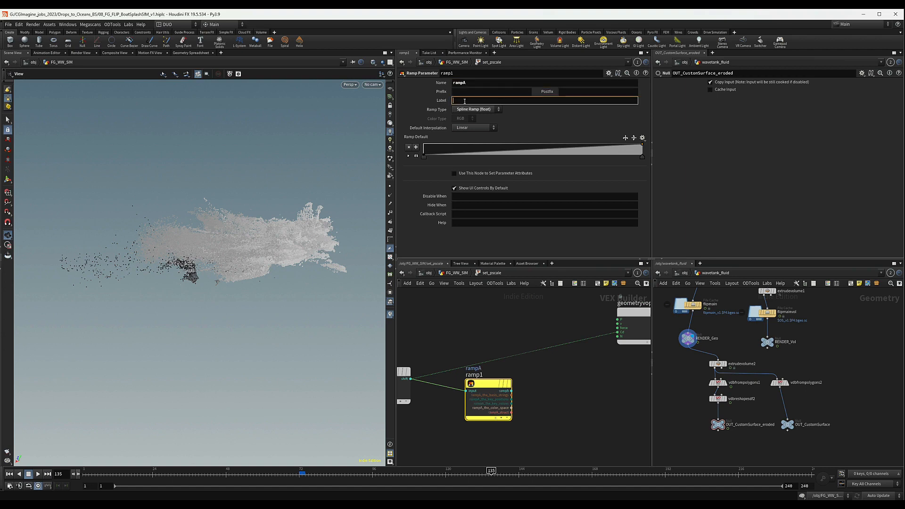
{"action": "key", "text": "Return"}
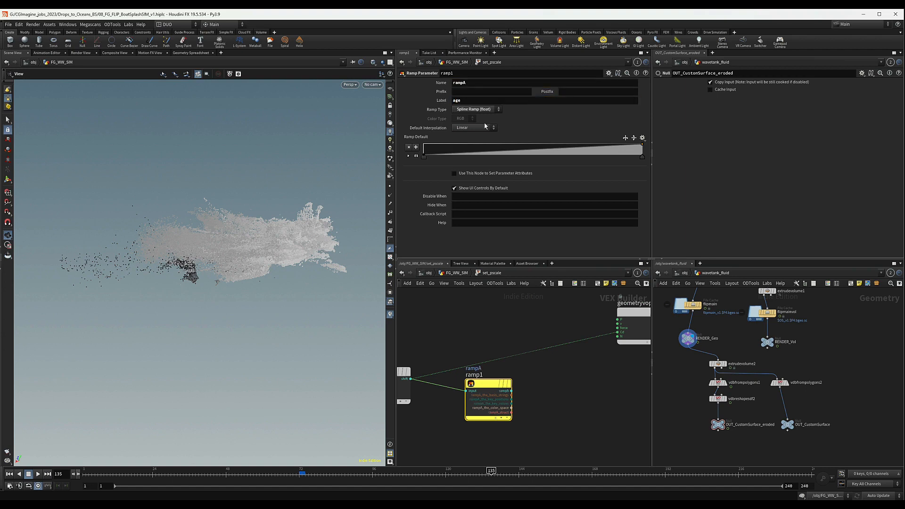
{"action": "left_click_drag", "start_coordinate": [511, 391], "coordinate": [618, 333]}
{"action": "middle_click_drag", "start_coordinate": [490, 363], "coordinate": [493, 352]}
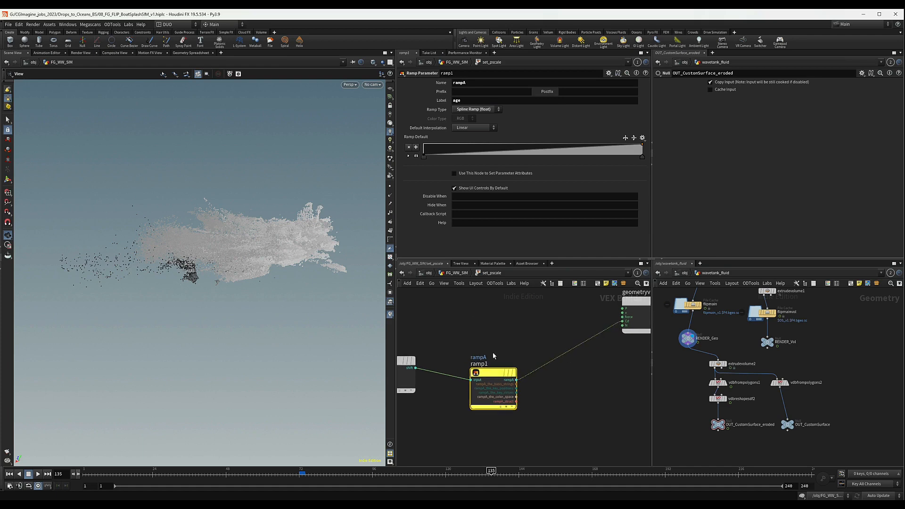
Return to the FG_WW_SIM level and set the last point of set_pscale's age ramp to B-Spline interpolation.
{"action": "left_click", "coordinate": [451, 273]}
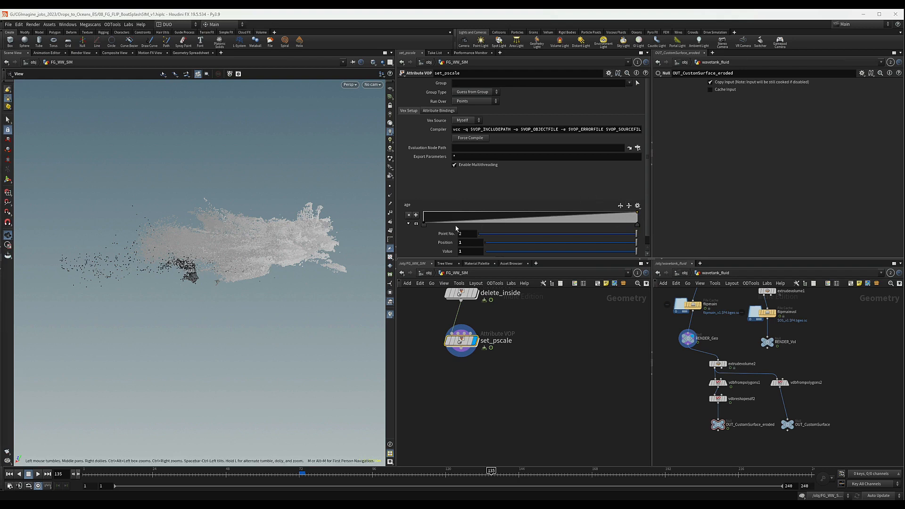
{"action": "left_click", "coordinate": [424, 225]}
{"action": "left_click", "coordinate": [639, 225]}
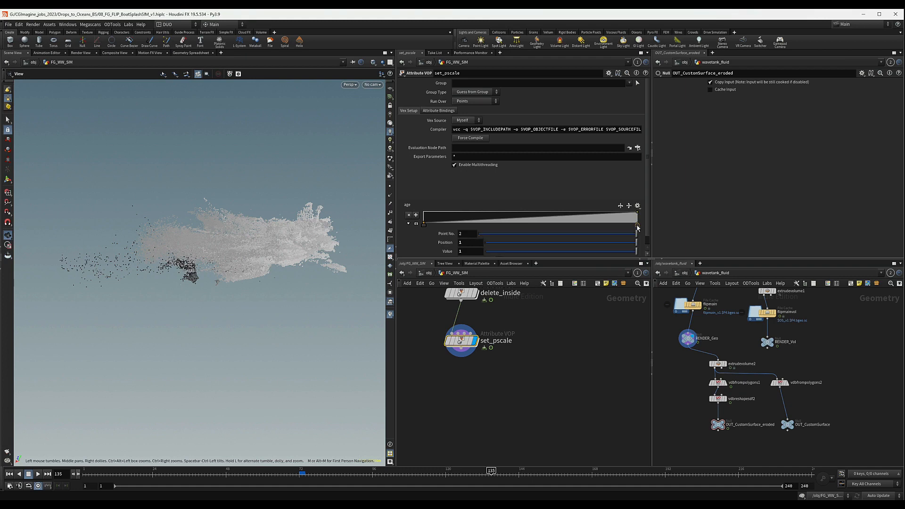
{"action": "scroll", "coordinate": [519, 226], "scroll_direction": "down", "scroll_amount": 1}
{"action": "left_click", "coordinate": [472, 251]}
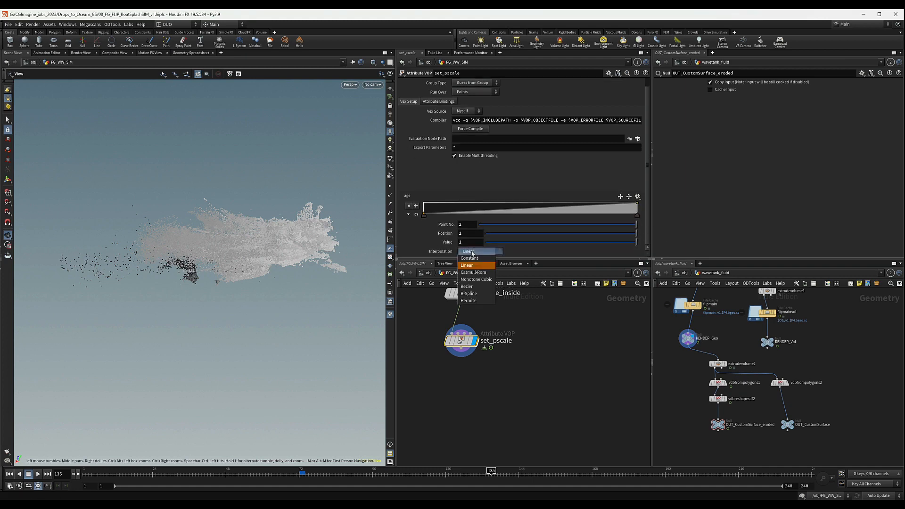
{"action": "left_click", "coordinate": [468, 293]}
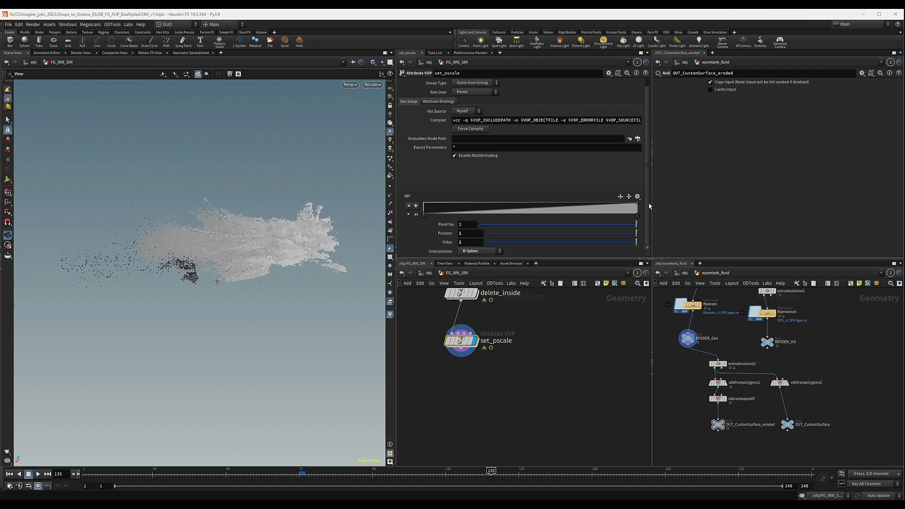
Reshape the age ramp with added points near its end and past its middle, moving the first point to position about 0.40.
{"action": "mouse_move", "coordinate": [637, 206]}
{"action": "left_mouse_down"}
{"action": "mouse_move", "coordinate": [624, 204]}
{"action": "mouse_move", "coordinate": [639, 214]}
{"action": "mouse_move", "coordinate": [632, 203]}
{"action": "left_mouse_up"}
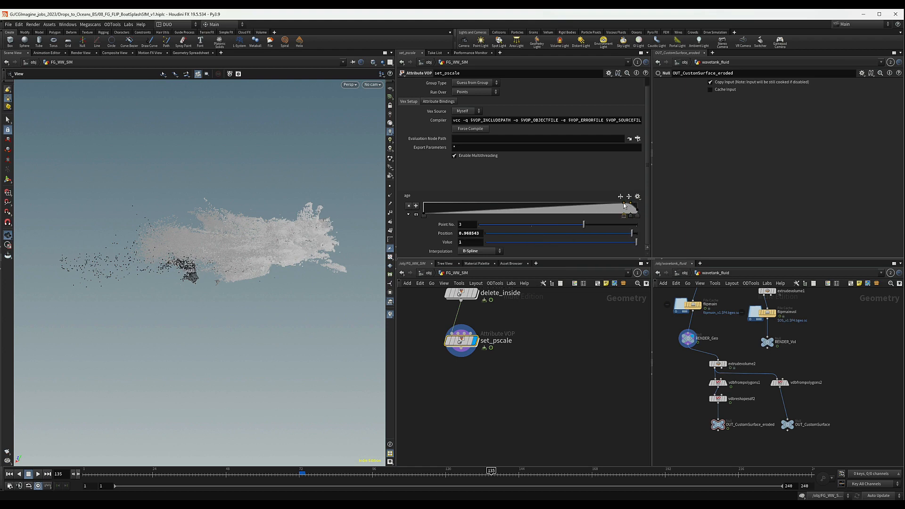
{"action": "left_click", "coordinate": [624, 204]}
{"action": "left_click_drag", "start_coordinate": [432, 217], "coordinate": [499, 217]}
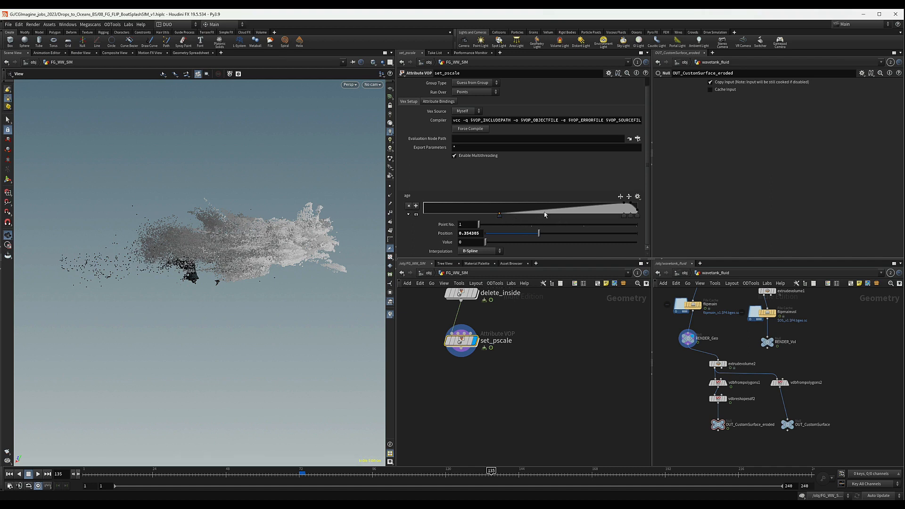
{"action": "left_click", "coordinate": [569, 211]}
{"action": "left_click_drag", "start_coordinate": [569, 211], "coordinate": [570, 207]}
{"action": "left_click_drag", "start_coordinate": [497, 216], "coordinate": [510, 216]}
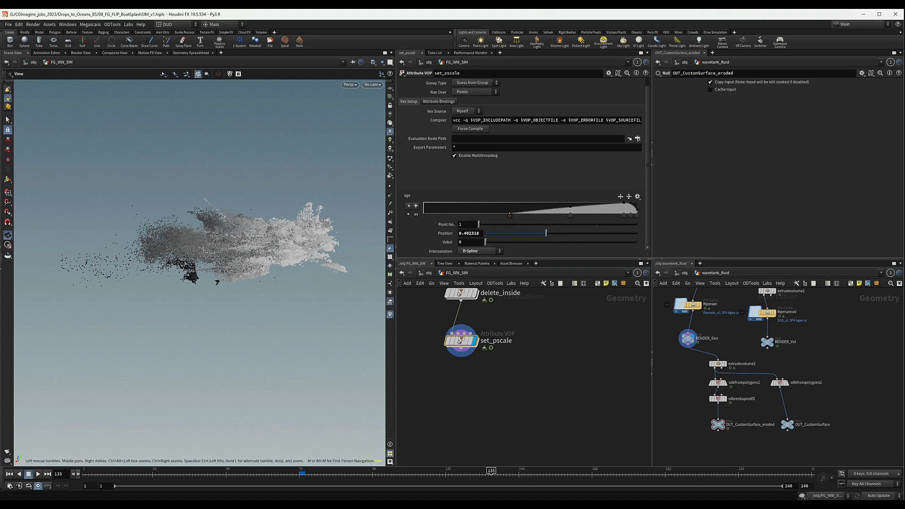
Inside set_pscale, add a second Fit Range node and feed the rampA output into its value input.
{"action": "double_click", "coordinate": [464, 340]}
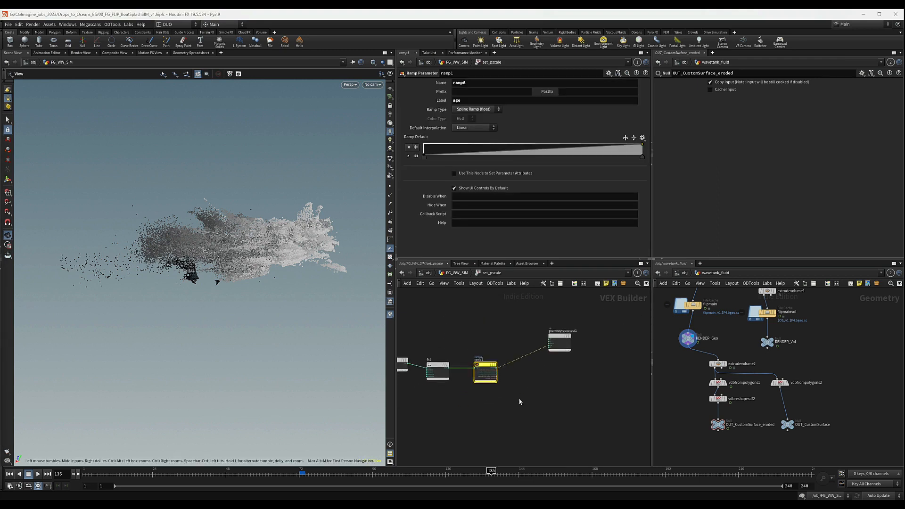
{"action": "key", "text": "Tab"}
{"action": "type", "text": "fit"}
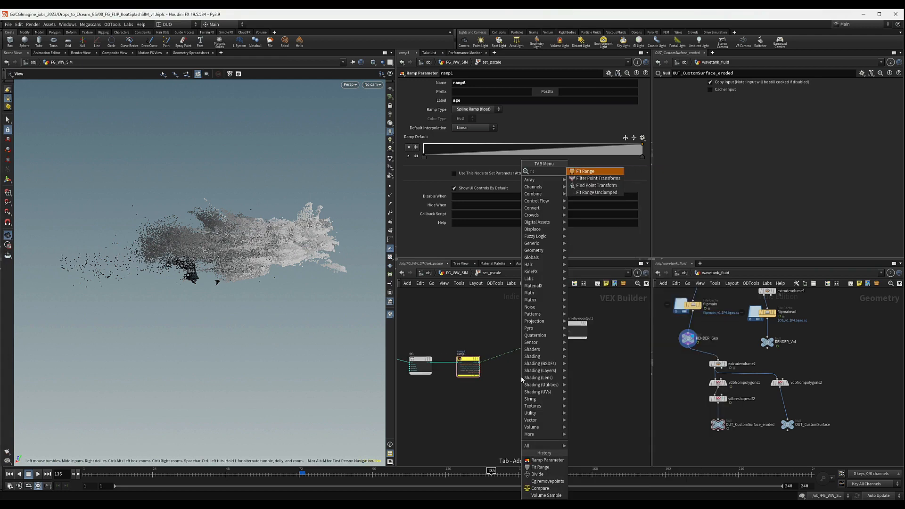
{"action": "key", "text": "Return"}
{"action": "left_click", "coordinate": [522, 379]}
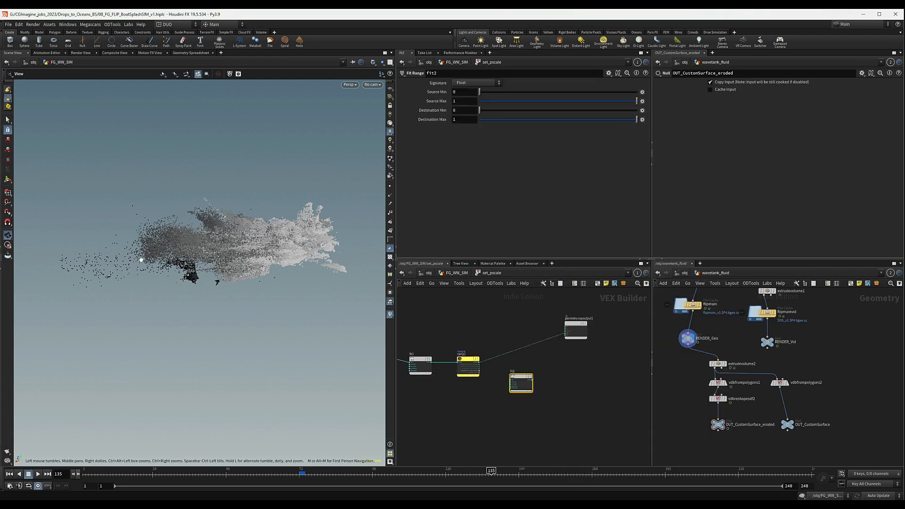
{"action": "scroll", "coordinate": [495, 383], "scroll_direction": "up", "scroll_amount": 4}
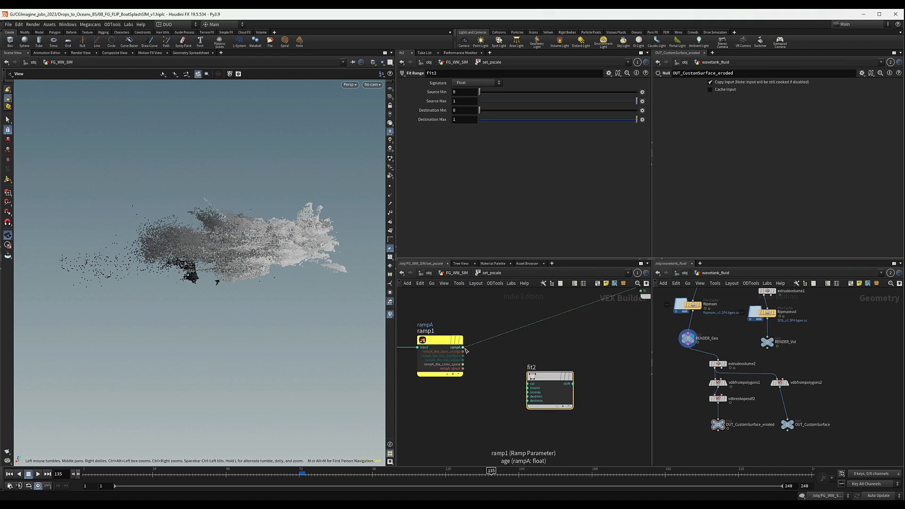
{"action": "left_click_drag", "start_coordinate": [463, 347], "coordinate": [525, 376]}
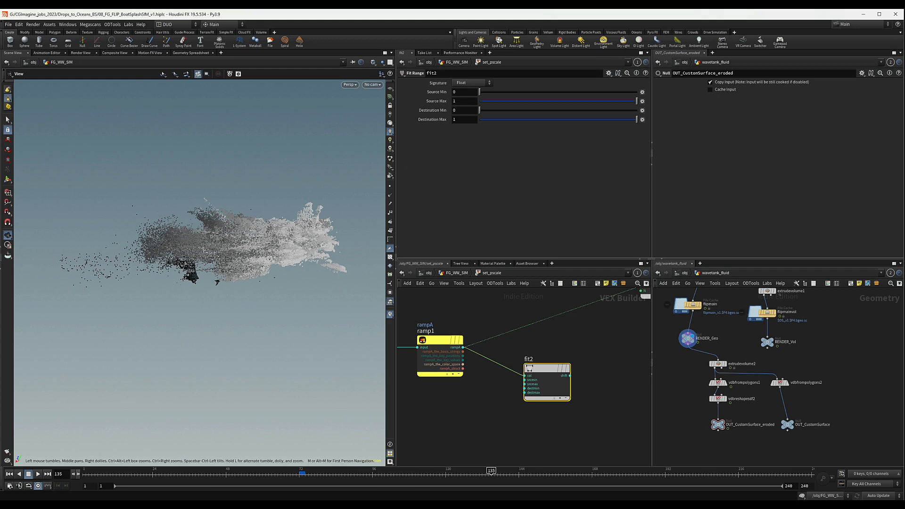
Set fit2's destination min to 0.0075 and destination max to 0.002.
{"action": "left_click", "coordinate": [464, 112]}
{"action": "type", "text": "0.0075"}
{"action": "key", "text": "Return"}
{"action": "left_click", "coordinate": [460, 120]}
{"action": "type", "text": "0."}
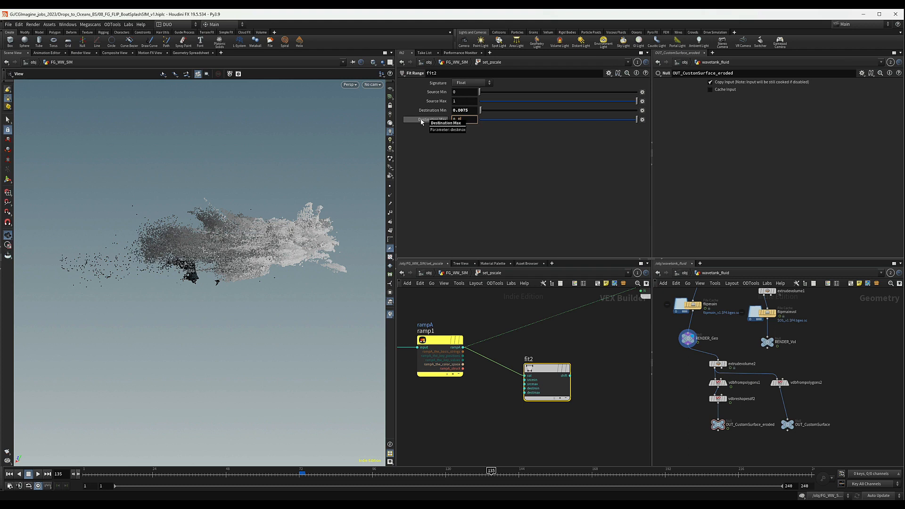
{"action": "type", "text": "002"}
{"action": "key", "text": "Return"}
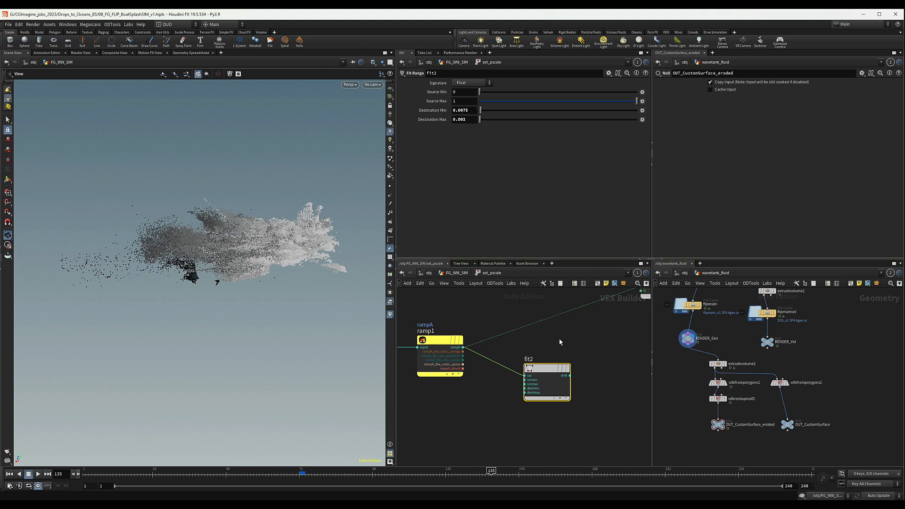
{"action": "middle_click_drag", "start_coordinate": [583, 347], "coordinate": [580, 341]}
{"action": "left_click_drag", "start_coordinate": [592, 340], "coordinate": [568, 368]}
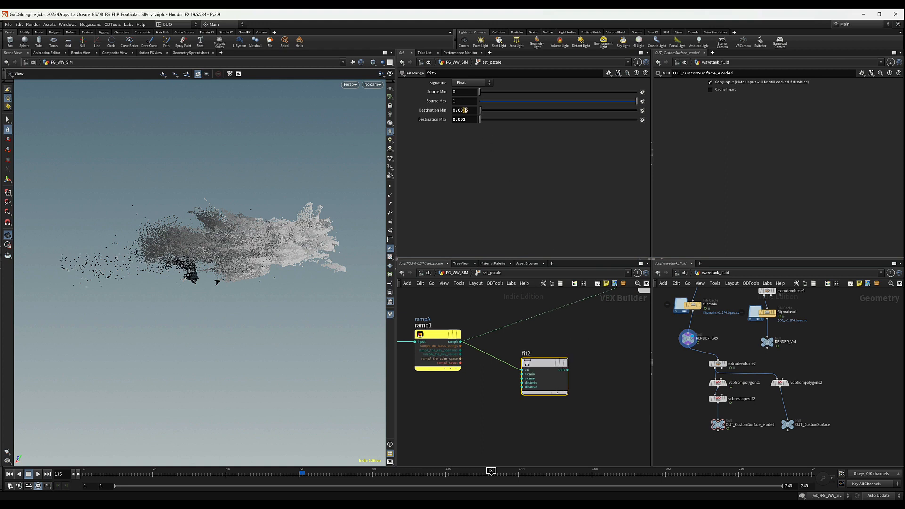
Revise fit2's destination range to a minimum of 0.003 and a maximum of 0.008.
{"action": "left_click", "coordinate": [474, 110]}
{"action": "key", "text": "Return"}
{"action": "left_click", "coordinate": [463, 119]}
{"action": "key", "text": "Return"}
{"action": "left_click", "coordinate": [464, 110]}
{"action": "type", "text": "15"}
{"action": "key", "text": "Return"}
{"action": "left_click_drag", "start_coordinate": [469, 110], "coordinate": [464, 111]}
{"action": "left_click_drag", "start_coordinate": [465, 119], "coordinate": [462, 119]}
{"action": "key", "text": "Return"}
Add a Bind Export node beside fit2 and wire fit2's result into its input.
{"action": "middle_click_drag", "start_coordinate": [620, 361], "coordinate": [567, 348]}
{"action": "key", "text": "Tab"}
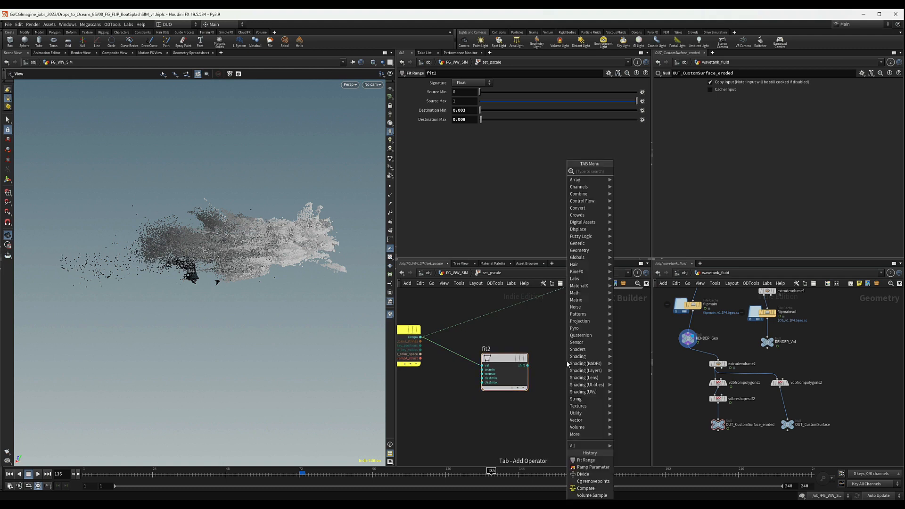
{"action": "type", "text": "binde"}
{"action": "key", "text": "Return"}
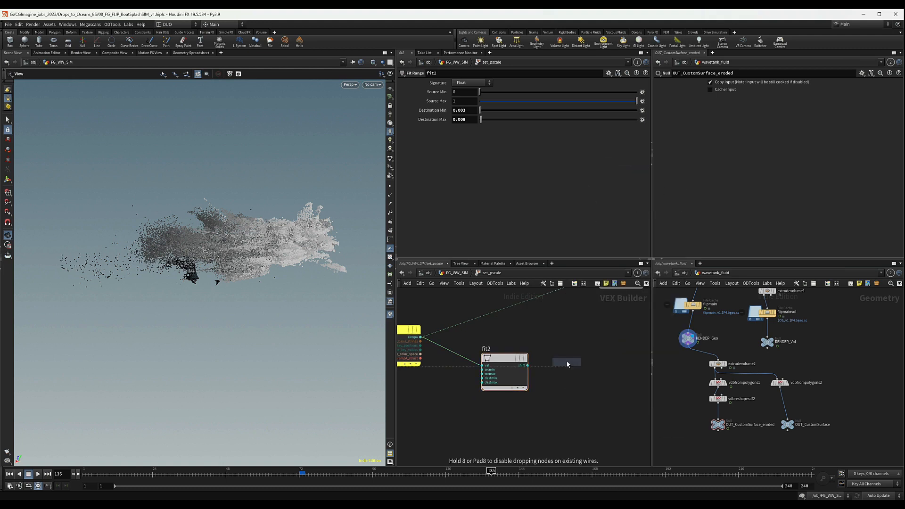
{"action": "left_click", "coordinate": [568, 363]}
{"action": "left_click", "coordinate": [527, 365]}
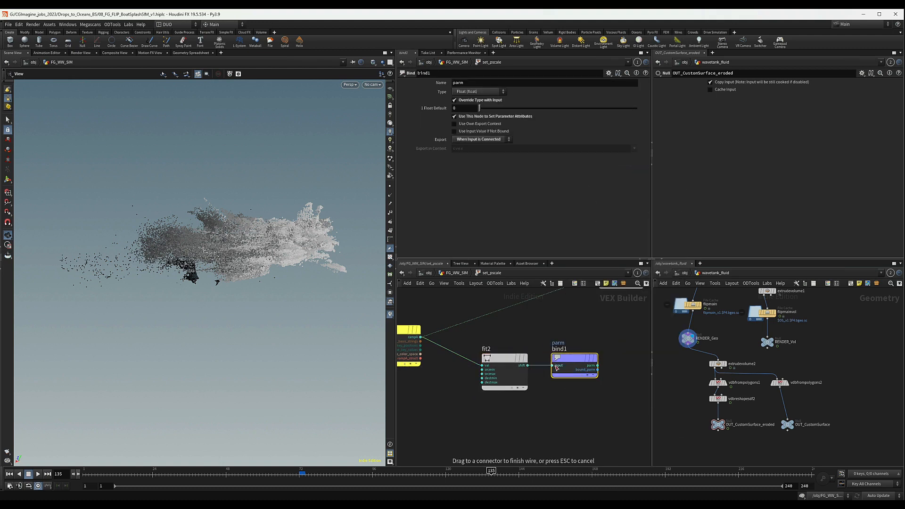
Wire the fit2 result into bind1 and name the bound parameter pscale.
{"action": "left_click", "coordinate": [555, 366]}
{"action": "left_click_drag", "start_coordinate": [473, 84], "coordinate": [406, 84]}
{"action": "type", "text": "pscale"}
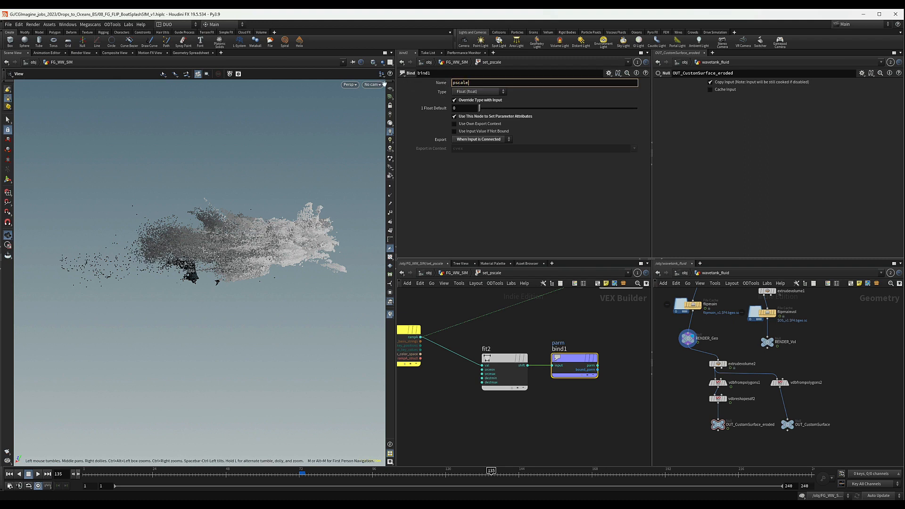
{"action": "key", "text": "Return"}
Duplicate the fit2 and bind1 nodes above the originals as a second branch fed by the ramp.
{"action": "scroll", "coordinate": [566, 305], "scroll_direction": "down", "scroll_amount": 3}
{"action": "middle_click_drag", "start_coordinate": [570, 304], "coordinate": [551, 358]}
{"action": "left_click_drag", "start_coordinate": [577, 334], "coordinate": [590, 306]}
{"action": "left_click_drag", "start_coordinate": [512, 389], "coordinate": [513, 333], "text": "alt"}
{"action": "scroll", "coordinate": [549, 355], "scroll_direction": "up", "scroll_amount": 2}
{"action": "middle_click_drag", "start_coordinate": [548, 355], "coordinate": [537, 364]}
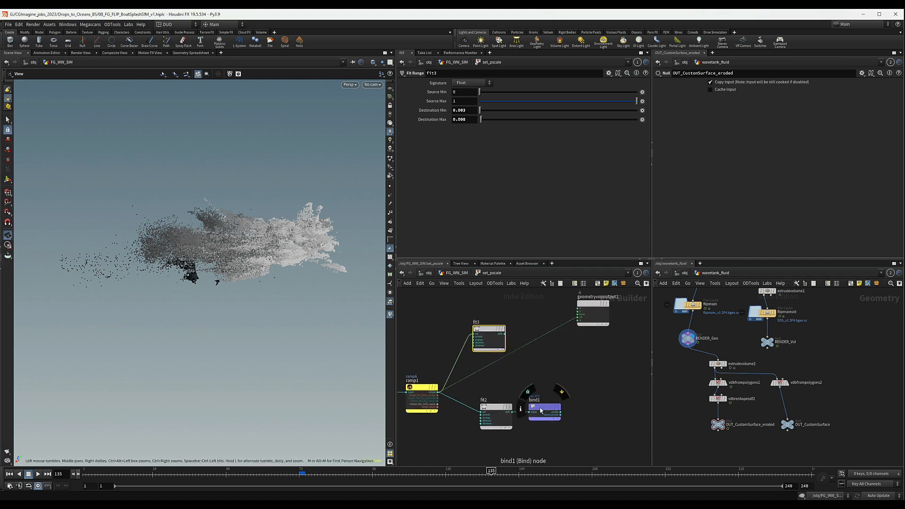
{"action": "left_click_drag", "start_coordinate": [541, 412], "coordinate": [543, 322], "text": "alt"}
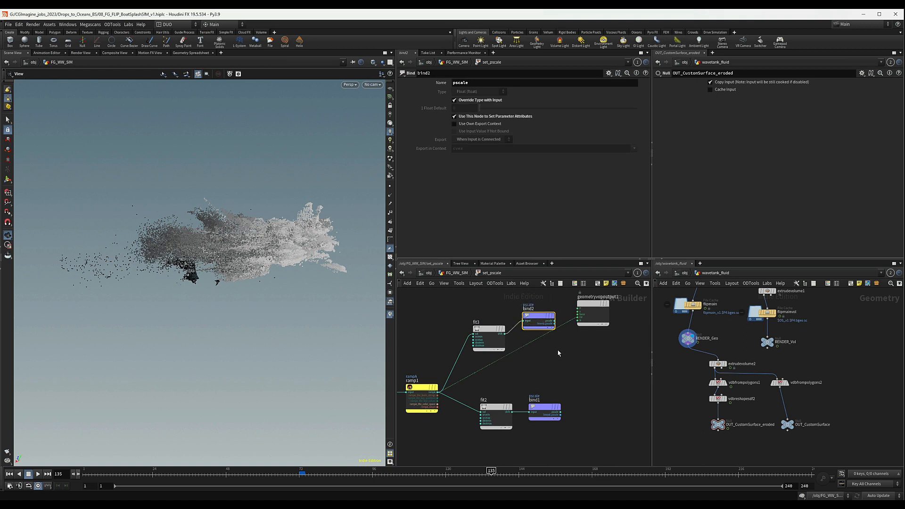
Rename the bound parameter of the duplicated bind node to density.
{"action": "middle_click_drag", "start_coordinate": [552, 332], "coordinate": [527, 335]}
{"action": "left_click_drag", "start_coordinate": [477, 83], "coordinate": [293, 87]}
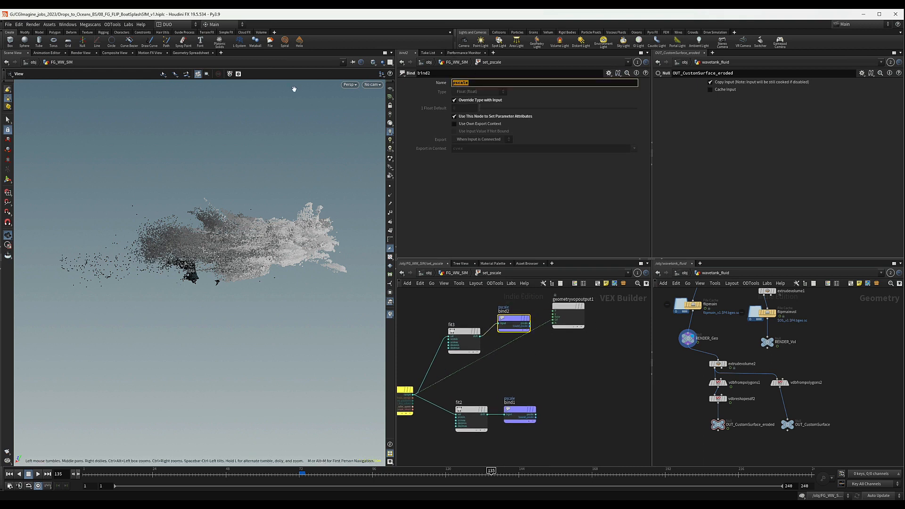
{"action": "type", "text": "d"}
{"action": "key", "text": "BackSpace"}
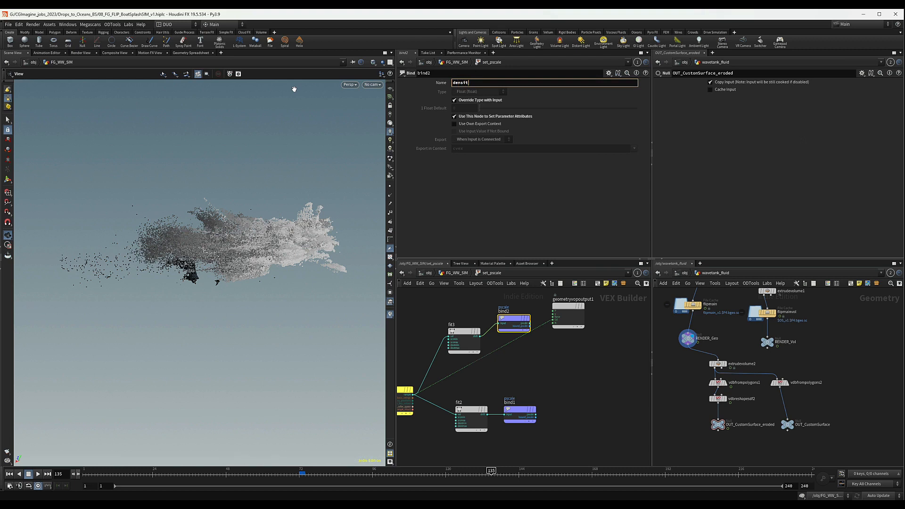
Set fit3's destination minimum to 0.5 and destination maximum to 3.
{"action": "left_click", "coordinate": [464, 333]}
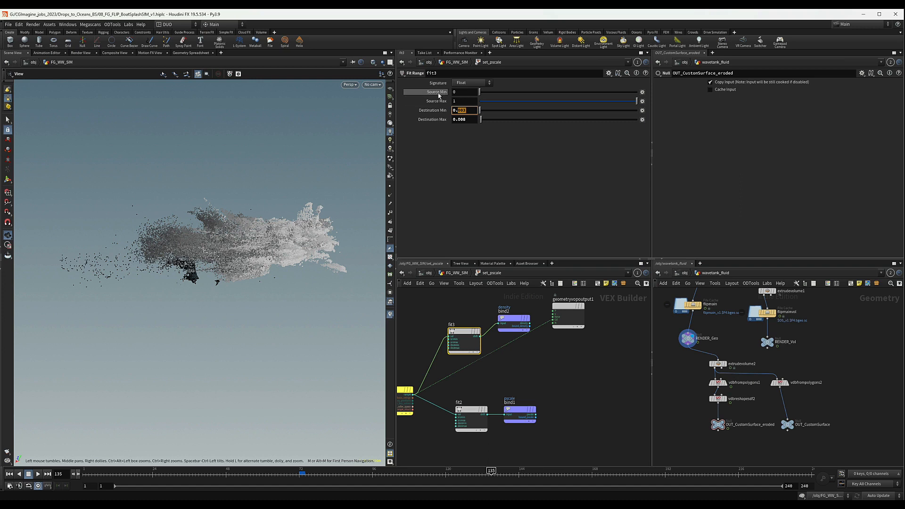
{"action": "type", "text": "5"}
{"action": "key", "text": "Return"}
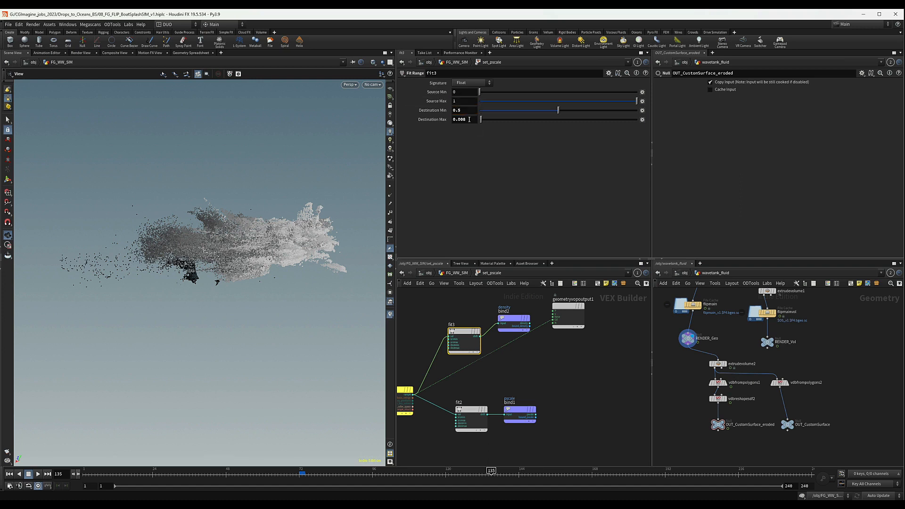
{"action": "left_click_drag", "start_coordinate": [468, 120], "coordinate": [446, 120]}
{"action": "type", "text": "3"}
{"action": "key", "text": "Return"}
Examine the VOP network and the ramp shading on the splash particles from a closer angle.
{"action": "scroll", "coordinate": [529, 356], "scroll_direction": "down", "scroll_amount": 4}
{"action": "middle_click_drag", "start_coordinate": [530, 355], "coordinate": [578, 370]}
{"action": "scroll", "coordinate": [481, 345], "scroll_direction": "down", "scroll_amount": 2}
{"action": "middle_click_drag", "start_coordinate": [481, 346], "coordinate": [528, 340]}
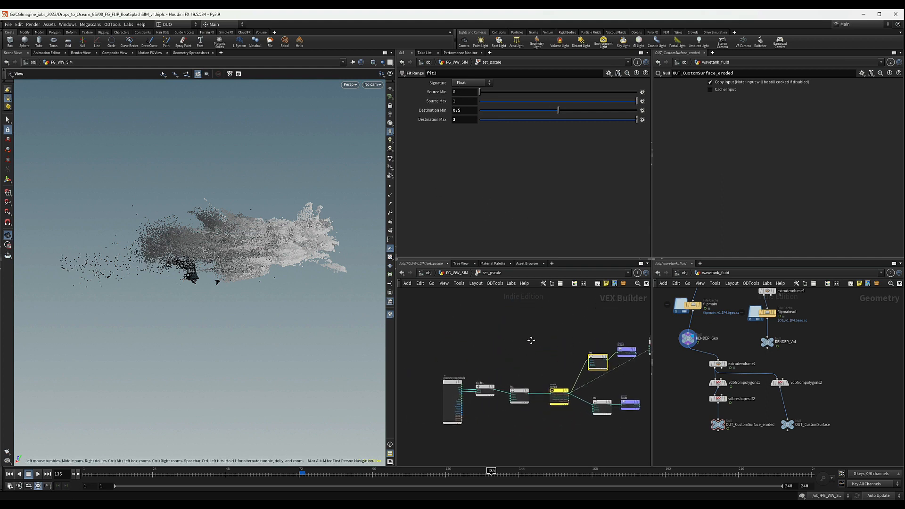
{"action": "mouse_move", "coordinate": [150, 253]}
{"action": "left_mouse_down"}
{"action": "mouse_move", "coordinate": [156, 277]}
{"action": "mouse_move", "coordinate": [137, 263]}
{"action": "mouse_move", "coordinate": [125, 204]}
{"action": "mouse_move", "coordinate": [159, 214]}
{"action": "mouse_move", "coordinate": [163, 251]}
{"action": "left_mouse_up"}
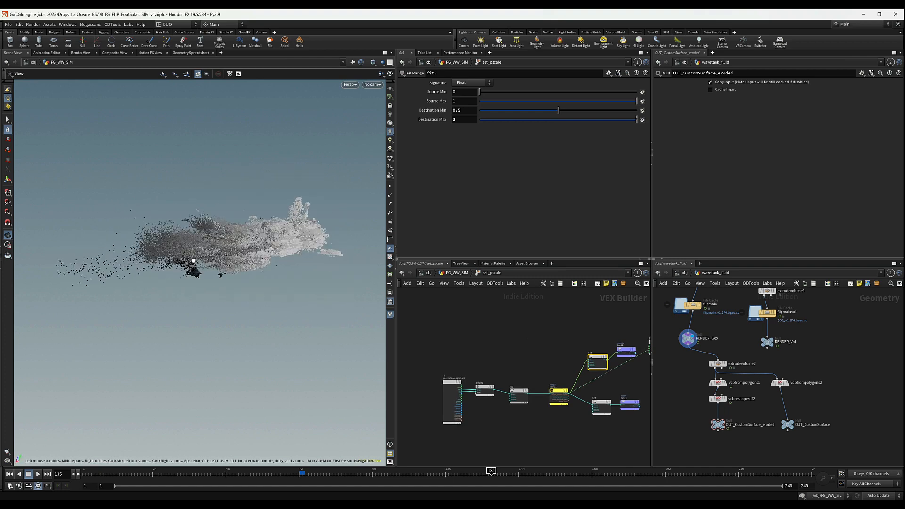
{"action": "right_click_drag", "start_coordinate": [193, 260], "coordinate": [297, 256]}
{"action": "left_click_drag", "start_coordinate": [297, 257], "coordinate": [280, 220]}
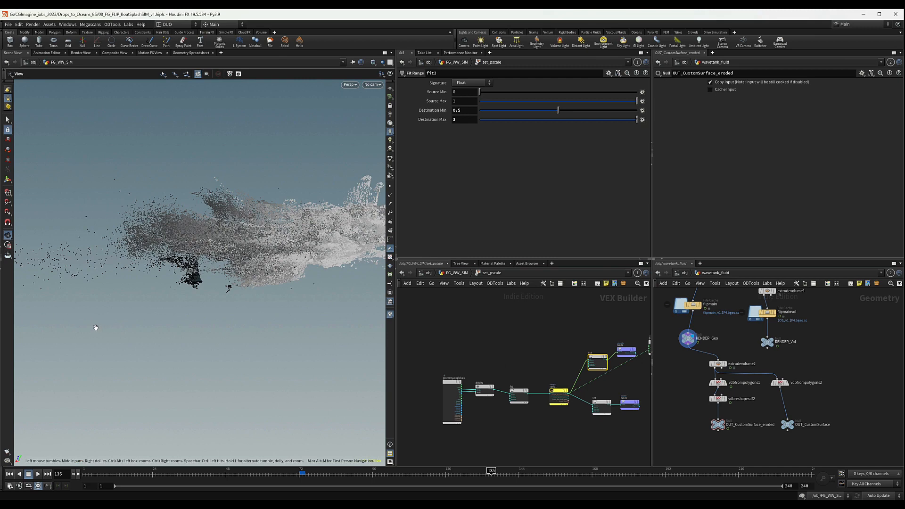
Add a Compare node above the ramp and wire the fit1 output into its first input.
{"action": "scroll", "coordinate": [502, 388], "scroll_direction": "up", "scroll_amount": 5}
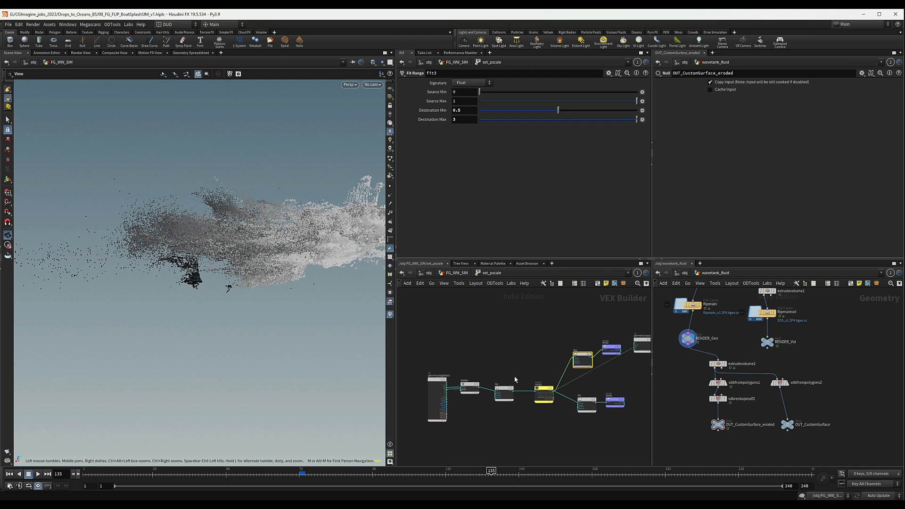
{"action": "left_click_drag", "start_coordinate": [502, 387], "coordinate": [499, 381]}
{"action": "middle_click_drag", "start_coordinate": [532, 353], "coordinate": [506, 357]}
{"action": "left_click", "coordinate": [506, 357]}
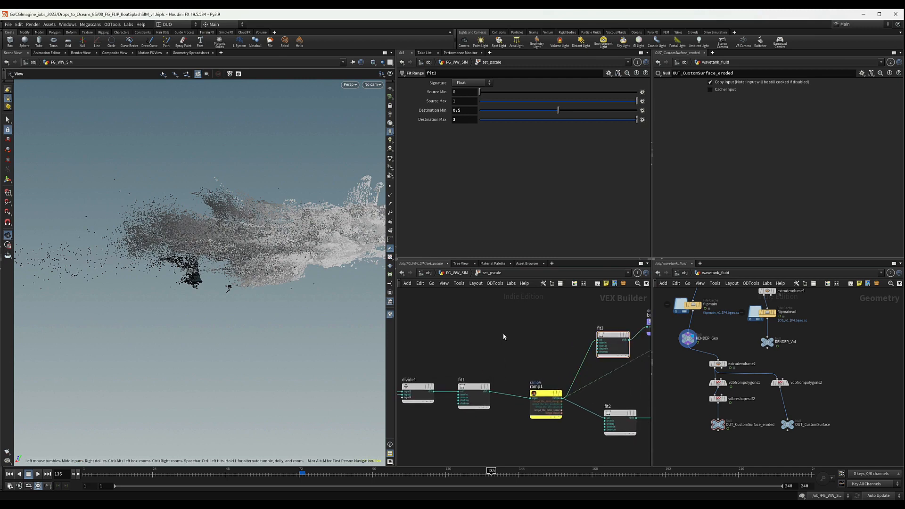
{"action": "key", "text": "Tab"}
{"action": "type", "text": "compa"}
{"action": "key", "text": "Return"}
{"action": "left_click", "coordinate": [504, 337]}
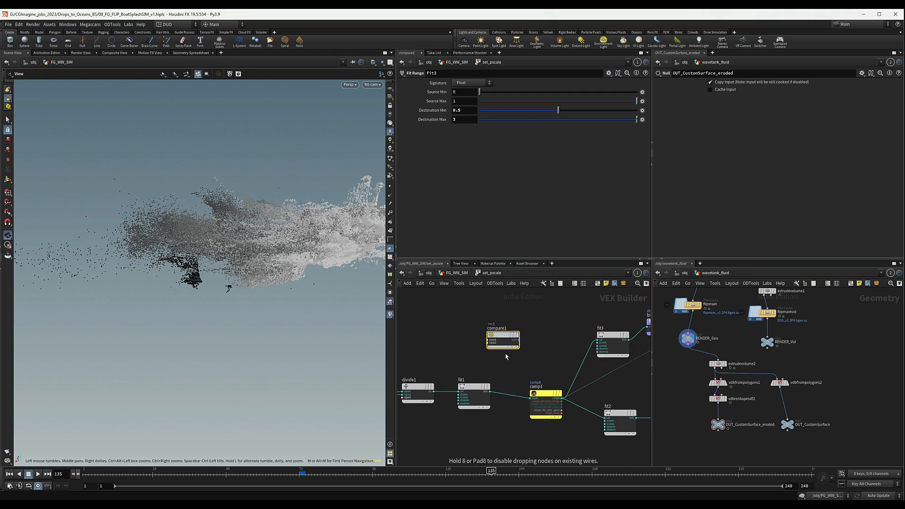
{"action": "left_click_drag", "start_coordinate": [501, 339], "coordinate": [523, 334]}
{"action": "left_click_drag", "start_coordinate": [491, 392], "coordinate": [506, 338]}
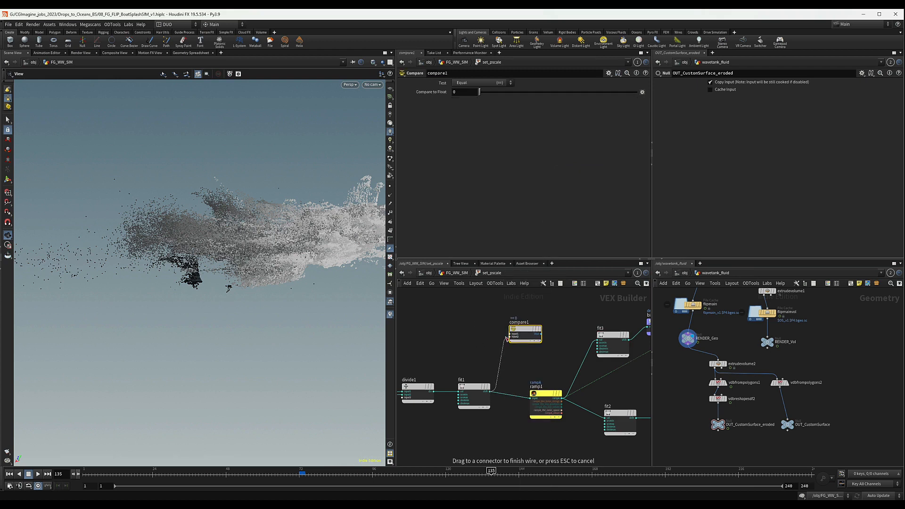
{"action": "left_click", "coordinate": [509, 335]}
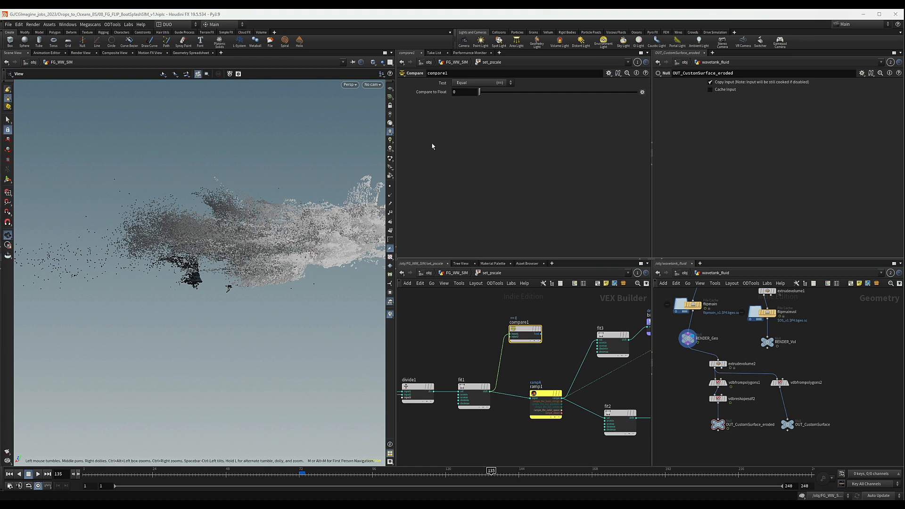
Set the Compare node's test to Less Than with a comparison value of 0.4.
{"action": "left_click", "coordinate": [473, 82]}
{"action": "left_click", "coordinate": [474, 81]}
{"action": "left_click", "coordinate": [473, 82]}
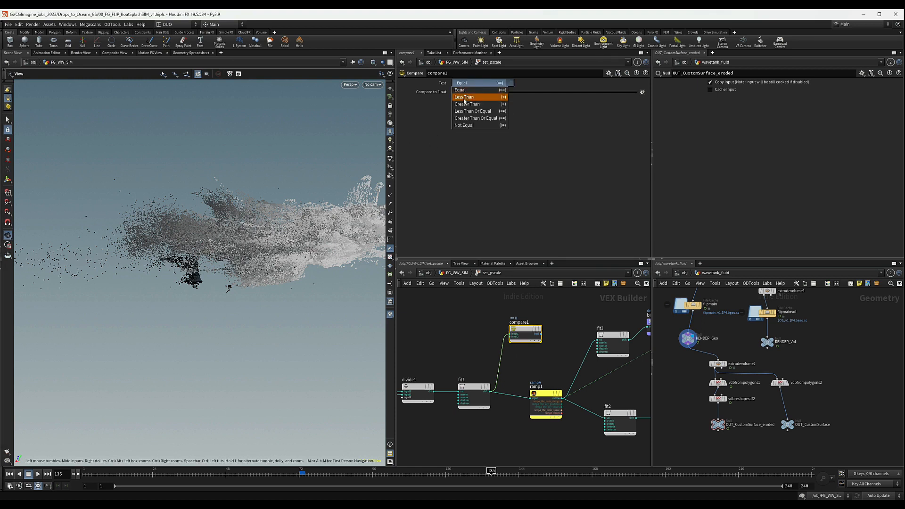
{"action": "left_click", "coordinate": [472, 98]}
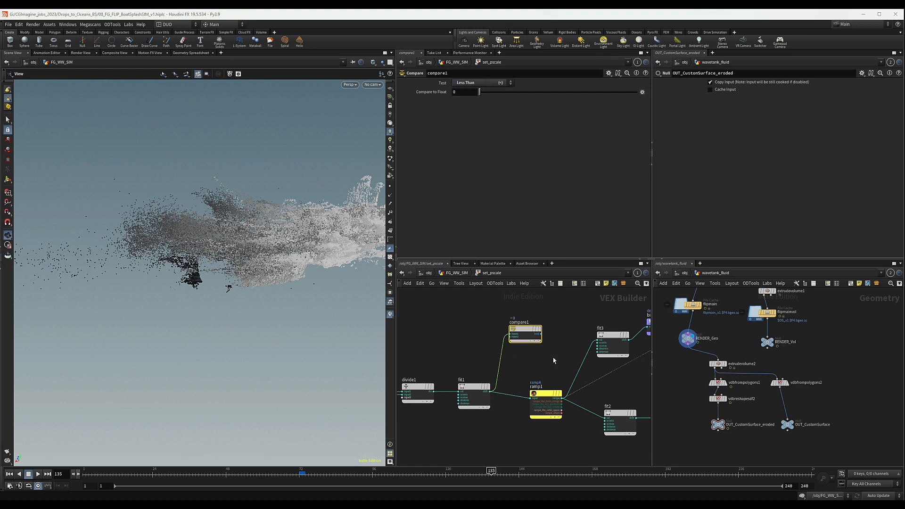
{"action": "left_click", "coordinate": [467, 93]}
{"action": "type", "text": "0.4"}
{"action": "key", "text": "Return"}
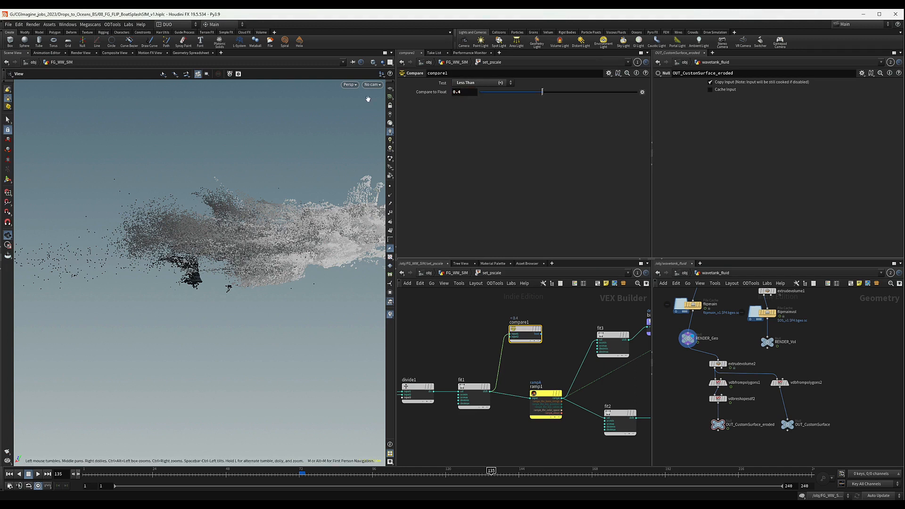
Wire the compare1 result into geometryvopoutput1 in place of the ramp and inspect which particles it picks out.
{"action": "middle_click_drag", "start_coordinate": [561, 314], "coordinate": [498, 320]}
{"action": "scroll", "coordinate": [499, 322], "scroll_direction": "down", "scroll_amount": 1}
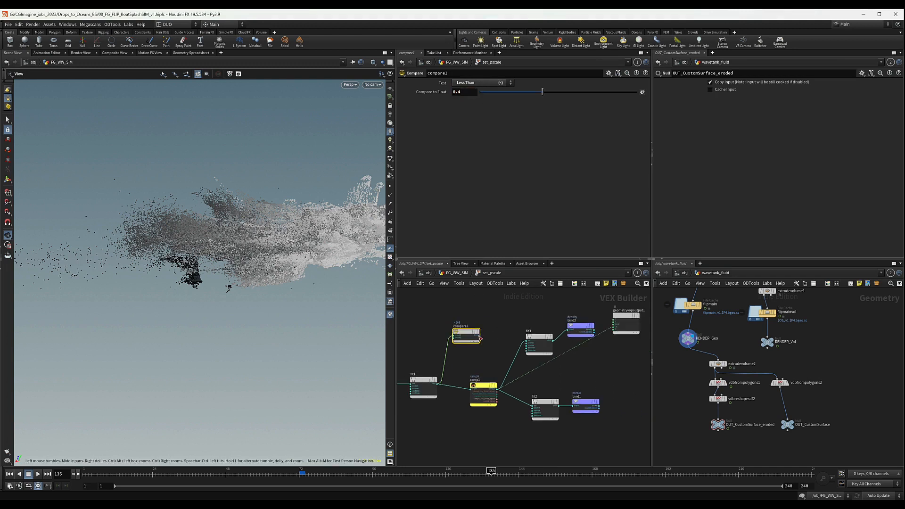
{"action": "left_click_drag", "start_coordinate": [480, 336], "coordinate": [612, 328]}
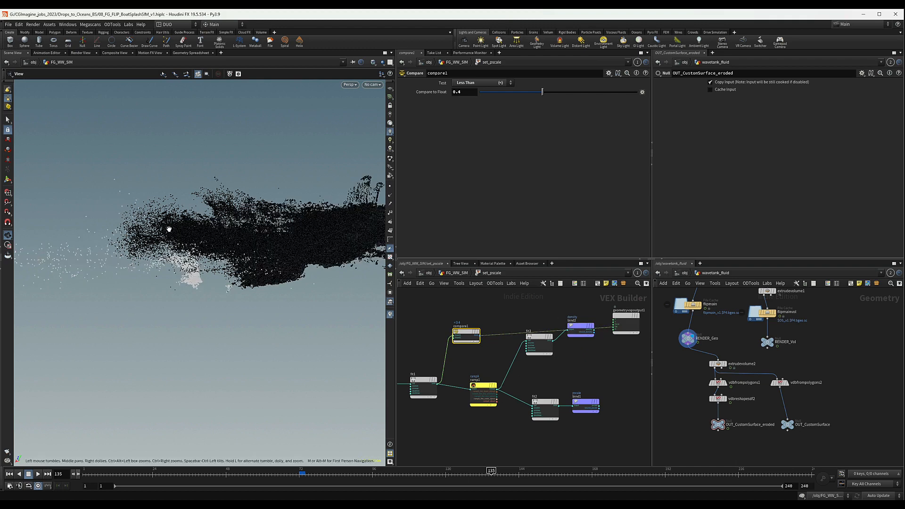
{"action": "left_click_drag", "start_coordinate": [215, 263], "coordinate": [188, 268]}
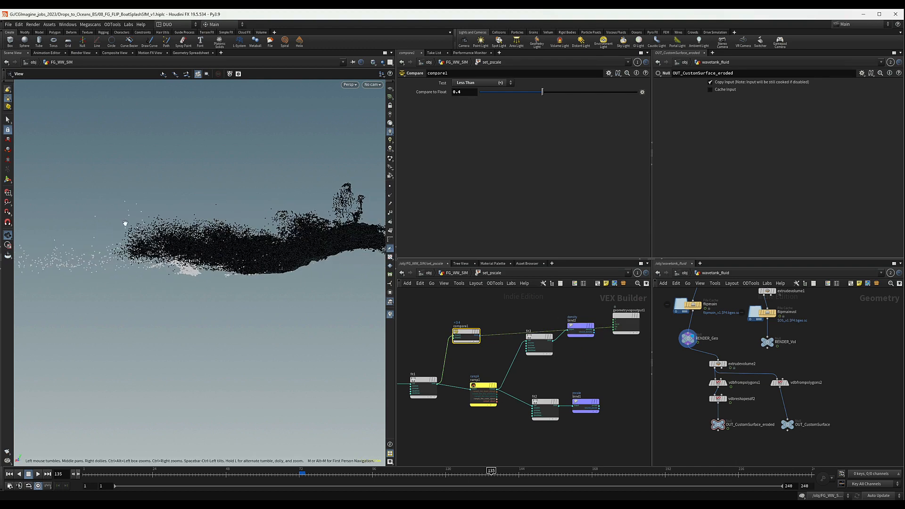
{"action": "left_click_drag", "start_coordinate": [125, 223], "coordinate": [219, 279]}
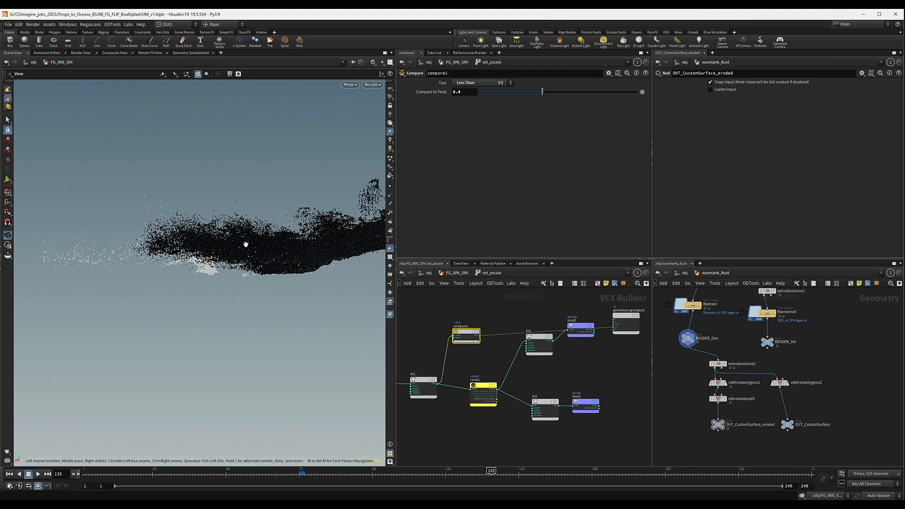
{"action": "mouse_move", "coordinate": [245, 244]}
{"action": "left_mouse_down"}
{"action": "mouse_move", "coordinate": [252, 259]}
{"action": "mouse_move", "coordinate": [291, 264]}
{"action": "mouse_move", "coordinate": [245, 257]}
{"action": "left_mouse_up"}
Add a Cg removepoints node, feed it the compare1 result, and return to the FG_WW_SIM geometry network.
{"action": "middle_click_drag", "start_coordinate": [518, 311], "coordinate": [536, 330]}
{"action": "left_click_drag", "start_coordinate": [521, 348], "coordinate": [482, 315]}
{"action": "key", "text": "Tab"}
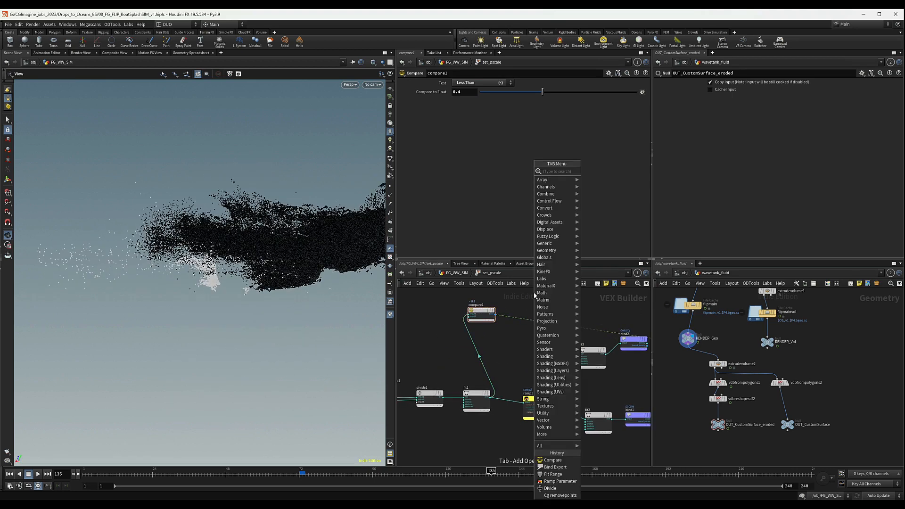
{"action": "type", "text": "cgremo"}
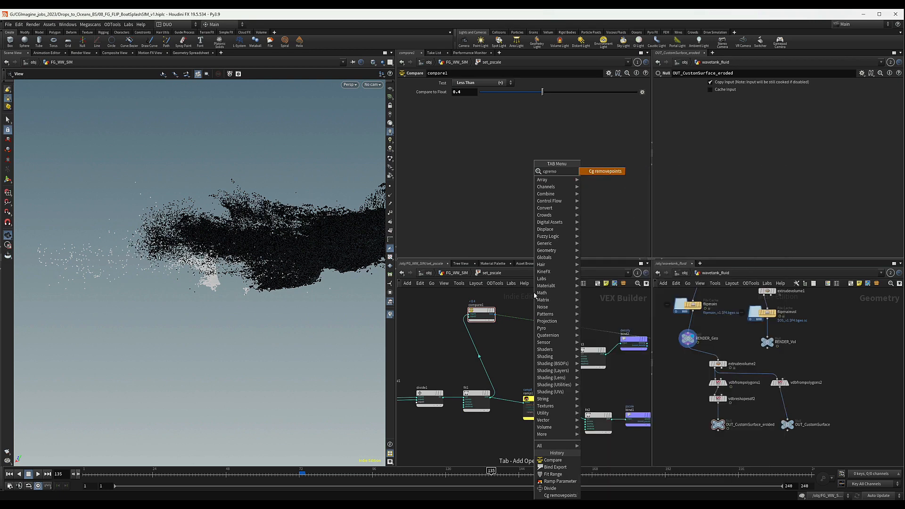
{"action": "key", "text": "Return"}
{"action": "left_click", "coordinate": [525, 330]}
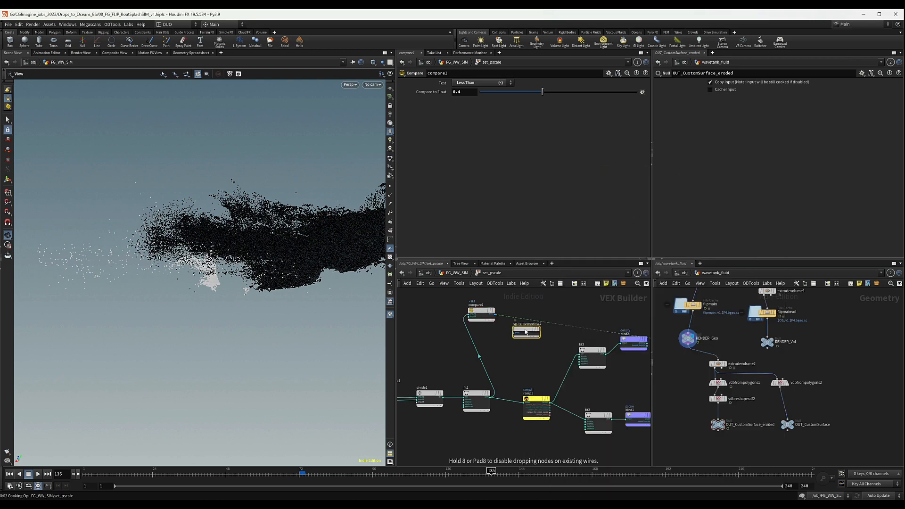
{"action": "left_click_drag", "start_coordinate": [523, 336], "coordinate": [536, 313]}
{"action": "scroll", "coordinate": [514, 320], "scroll_direction": "up", "scroll_amount": 3}
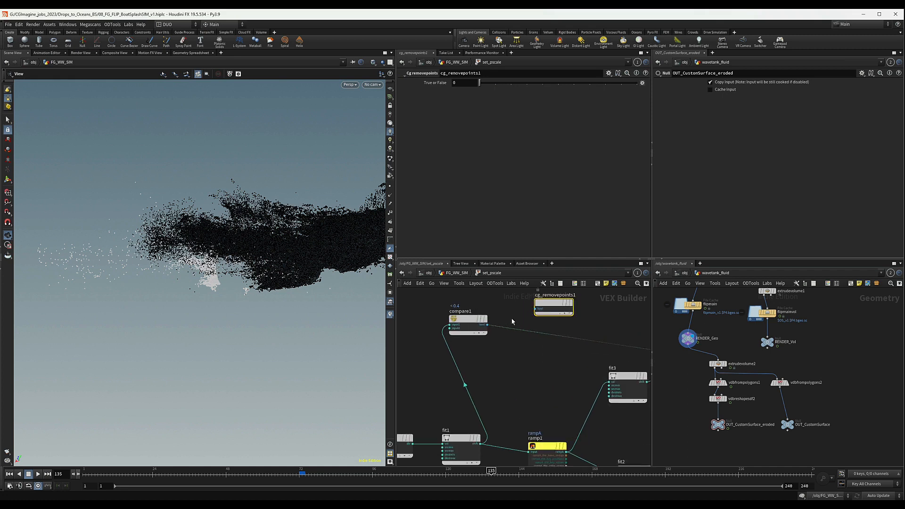
{"action": "left_click_drag", "start_coordinate": [481, 341], "coordinate": [526, 328]}
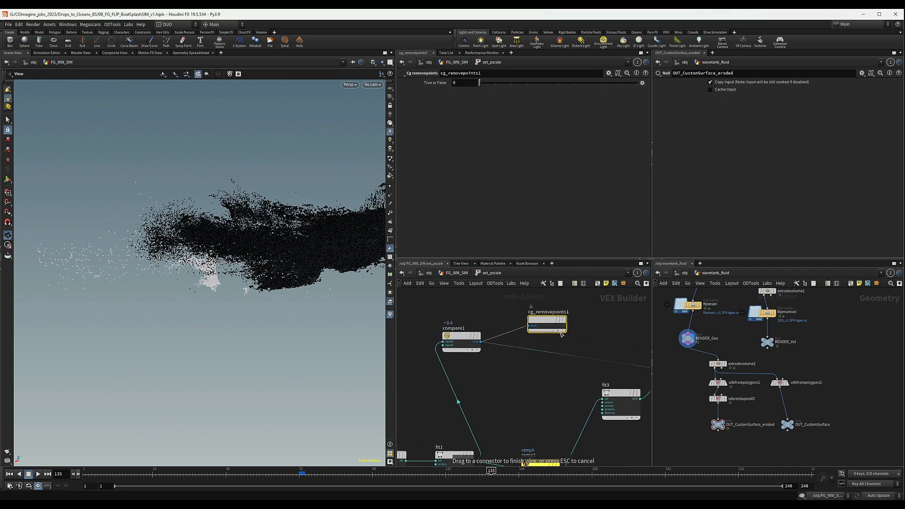
{"action": "middle_click_drag", "start_coordinate": [634, 340], "coordinate": [545, 326]}
{"action": "key", "text": "u"}
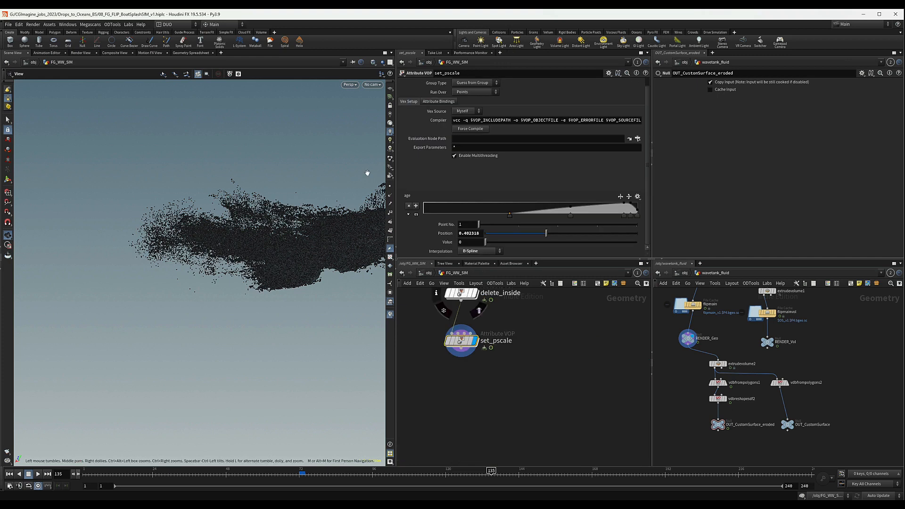
Display the particles as discs and view them through the Cam_Mid_Shot1 camera.
{"action": "left_click", "coordinate": [390, 159]}
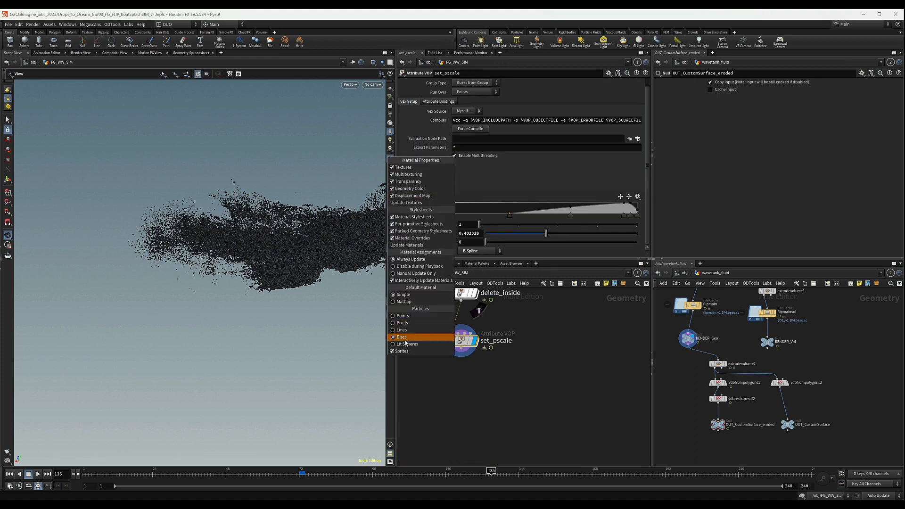
{"action": "left_click", "coordinate": [376, 85]}
{"action": "left_click", "coordinate": [398, 118]}
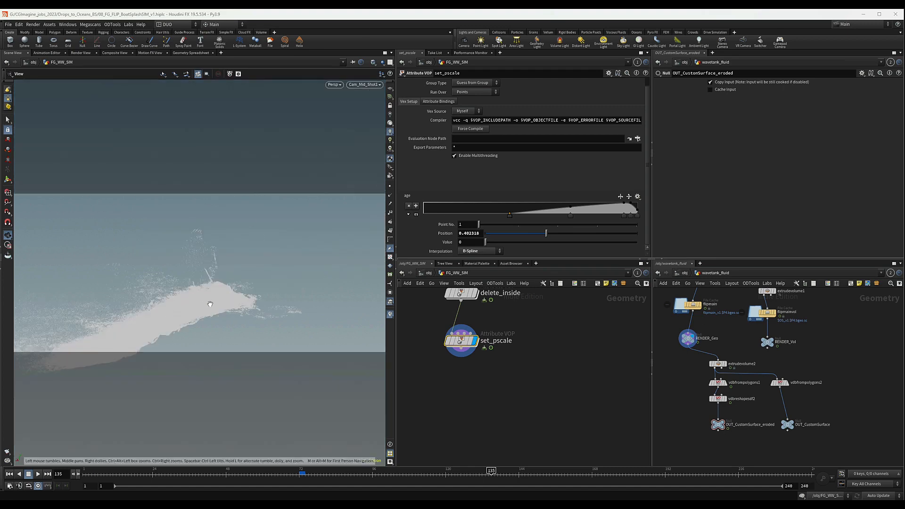
Place a Null node below set_pscale and switch the viewport's particle display to Points.
{"action": "middle_click_drag", "start_coordinate": [508, 323], "coordinate": [528, 329]}
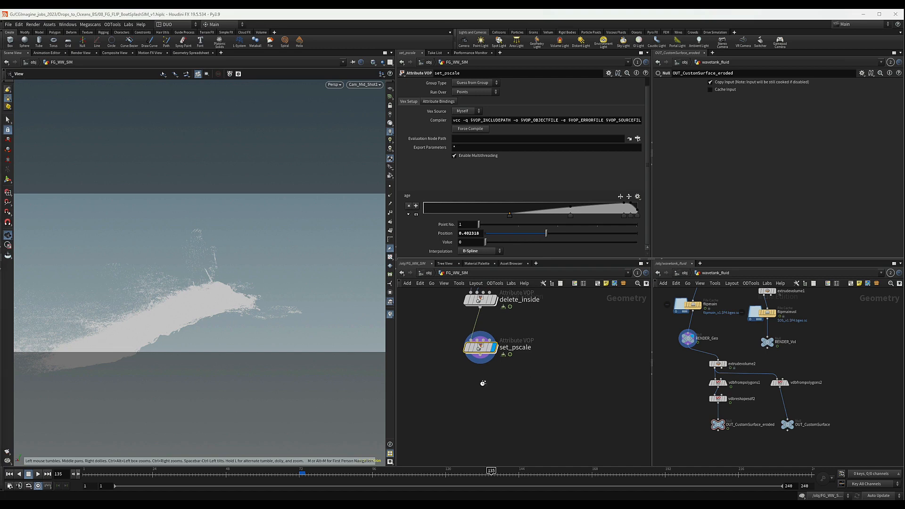
{"action": "scroll", "coordinate": [483, 383], "scroll_direction": "up", "scroll_amount": 3}
{"action": "scroll", "coordinate": [493, 385], "scroll_direction": "down", "scroll_amount": 3}
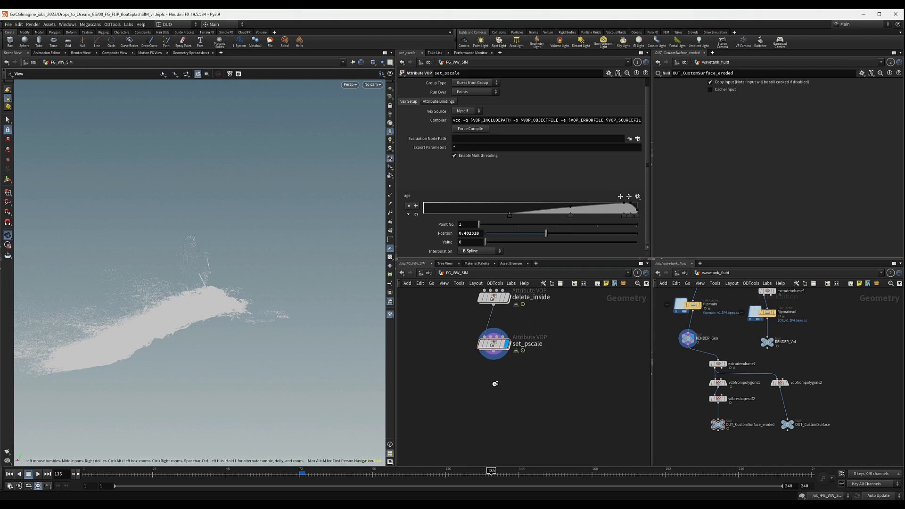
{"action": "key", "text": "Tab"}
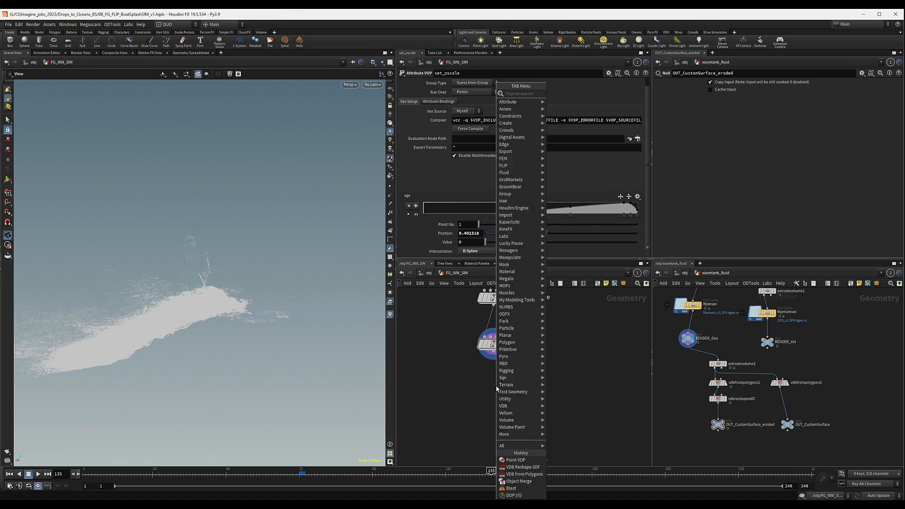
{"action": "type", "text": "null"}
{"action": "key", "text": "Return"}
{"action": "left_click", "coordinate": [497, 389]}
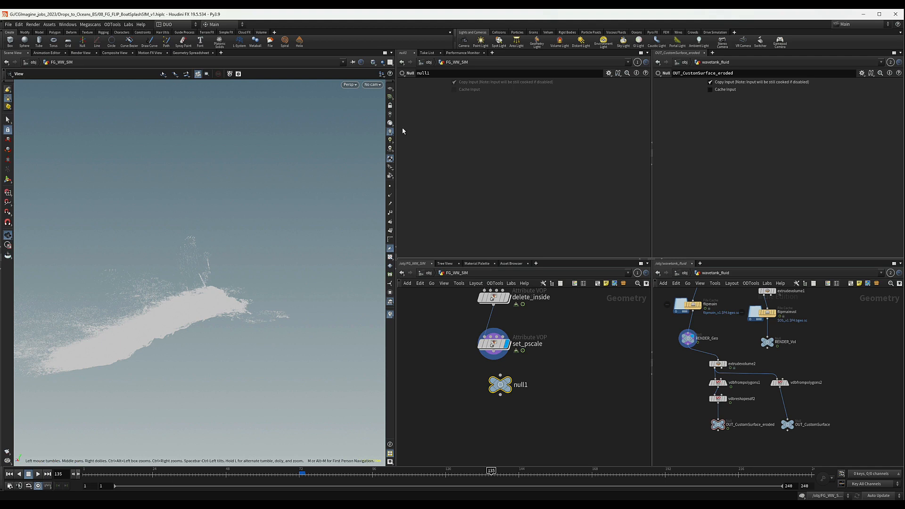
{"action": "right_click", "coordinate": [391, 159]}
{"action": "left_click", "coordinate": [398, 317]}
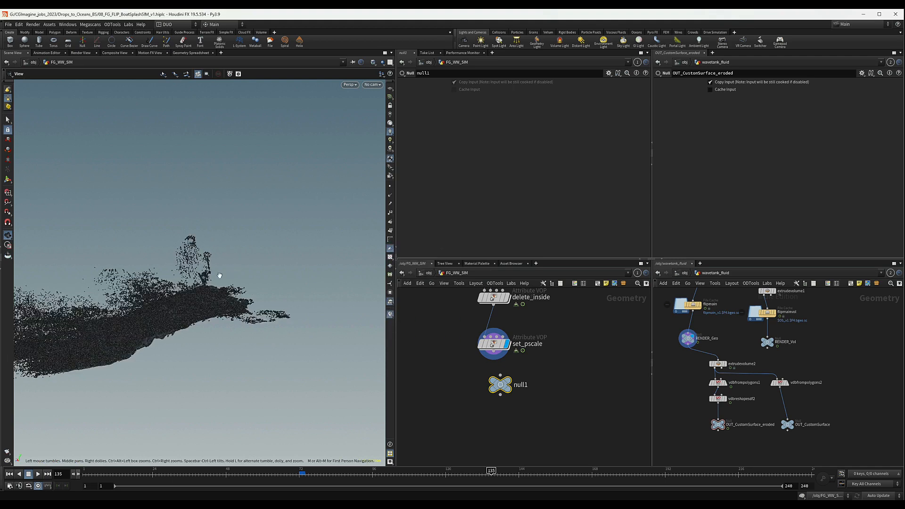
Align the new null under set_pscale, rename it OUT_Splash_WW and wire set_pscale's output into it.
{"action": "left_click_drag", "start_coordinate": [501, 385], "coordinate": [494, 385]}
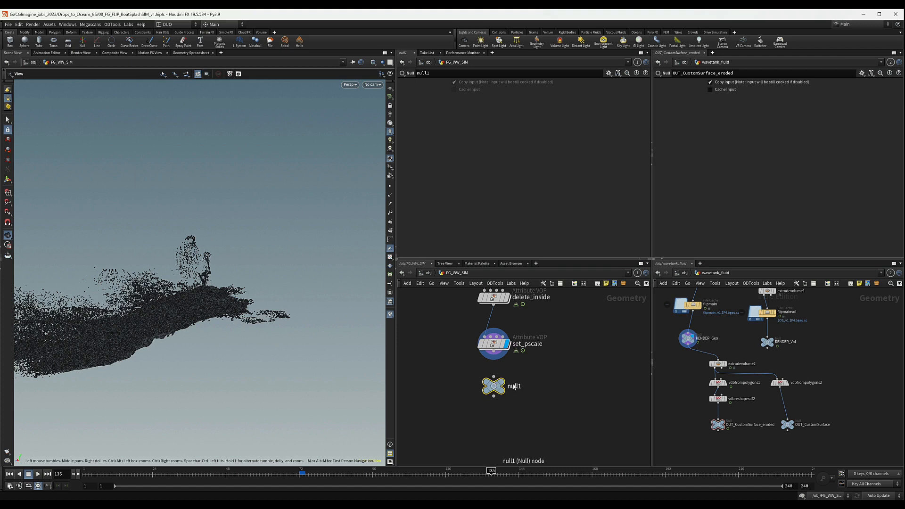
{"action": "double_click", "coordinate": [515, 387]}
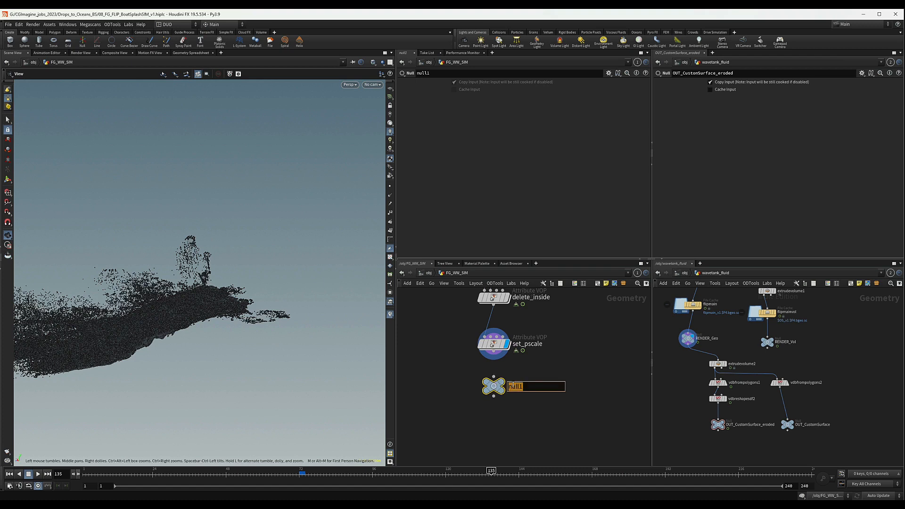
{"action": "type", "text": "Pb"}
{"action": "type", "text": "UT"}
{"action": "type", "text": "_Splash"}
{"action": "type", "text": "_WW"}
{"action": "key", "text": "Return"}
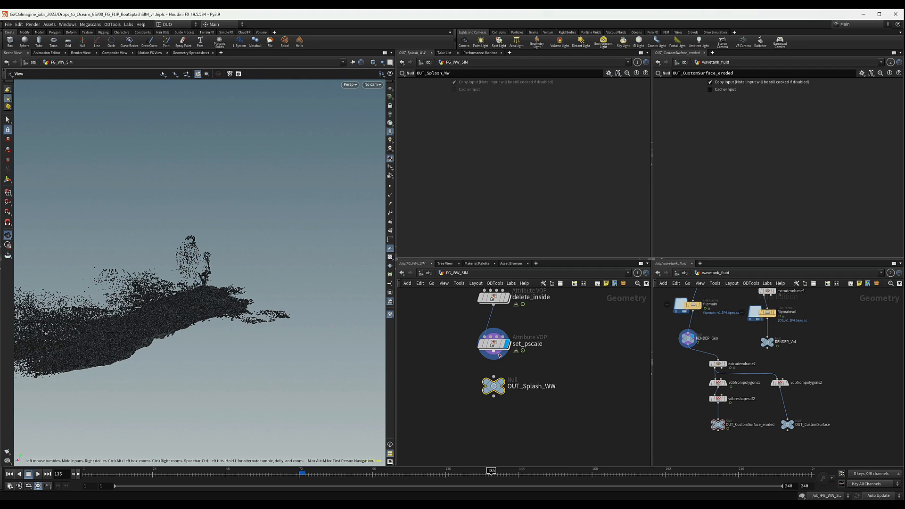
{"action": "left_click_drag", "start_coordinate": [494, 361], "coordinate": [495, 377]}
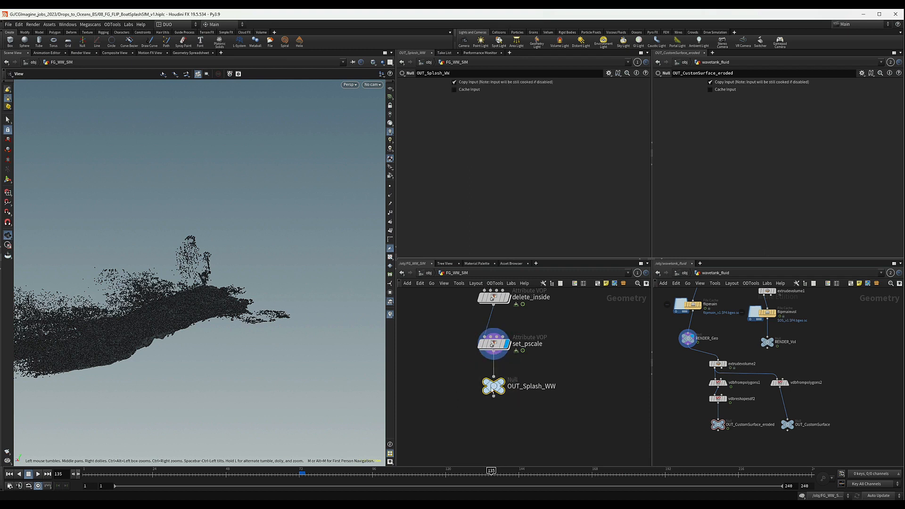
Look over the FG_WW_SIM node chain, from the Add_Splash_FlipSIM cache down to the output null, and the splash particles.
{"action": "scroll", "coordinate": [542, 366], "scroll_direction": "down", "scroll_amount": 4}
{"action": "middle_click_drag", "start_coordinate": [565, 361], "coordinate": [537, 405]}
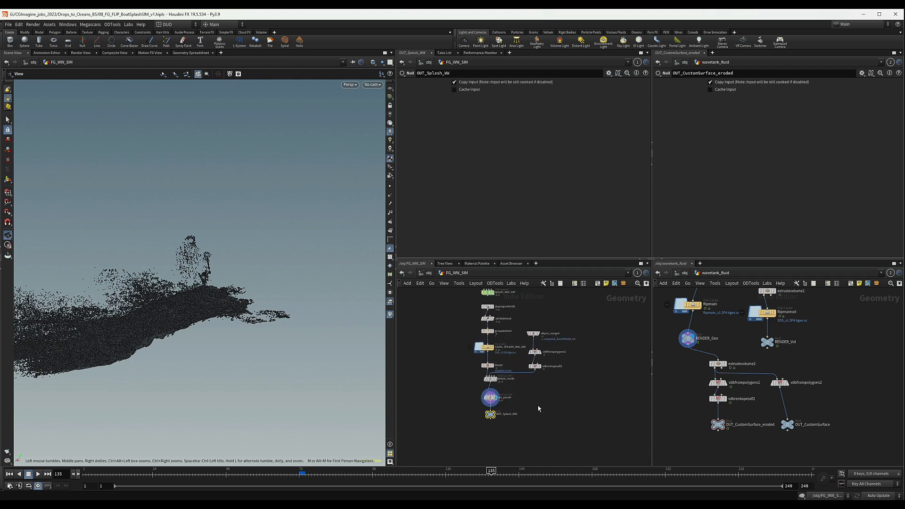
{"action": "scroll", "coordinate": [540, 404], "scroll_direction": "down", "scroll_amount": 2}
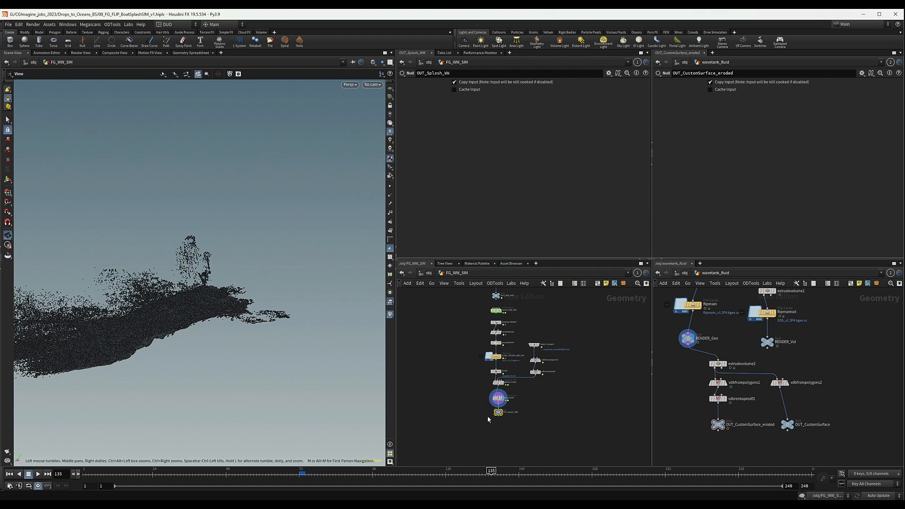
{"action": "mouse_move", "coordinate": [220, 280]}
{"action": "left_mouse_down"}
{"action": "mouse_move", "coordinate": [210, 293]}
{"action": "mouse_move", "coordinate": [227, 294]}
{"action": "left_mouse_up"}
{"action": "scroll", "coordinate": [561, 372], "scroll_direction": "down", "scroll_amount": 4}
{"action": "middle_click_drag", "start_coordinate": [586, 364], "coordinate": [566, 398]}
{"action": "scroll", "coordinate": [559, 388], "scroll_direction": "down", "scroll_amount": 5}
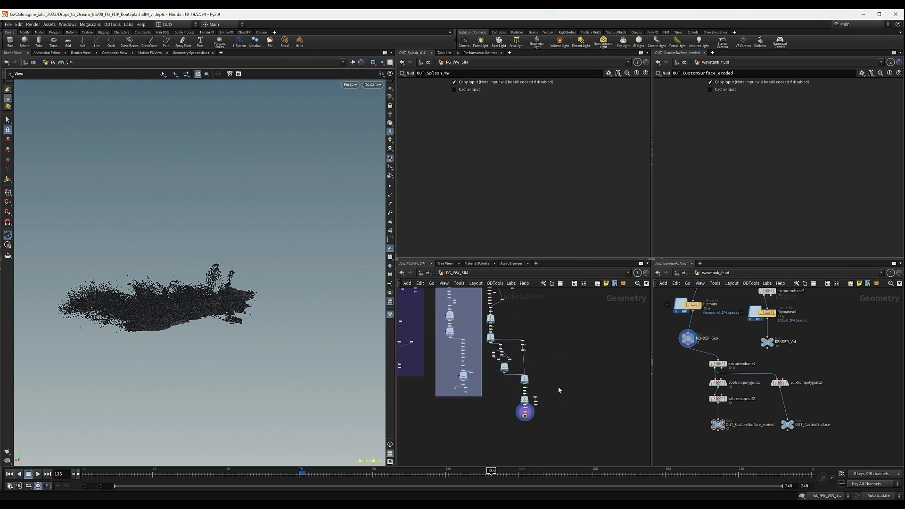
{"action": "scroll", "coordinate": [558, 378], "scroll_direction": "up", "scroll_amount": 6}
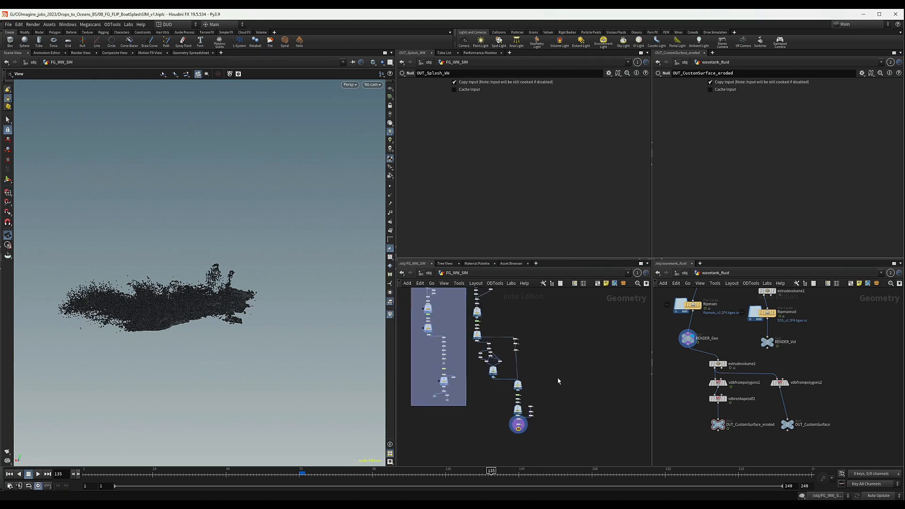
{"action": "middle_click_drag", "start_coordinate": [554, 353], "coordinate": [586, 396]}
{"action": "scroll", "coordinate": [296, 351], "scroll_direction": "down", "scroll_amount": 1}
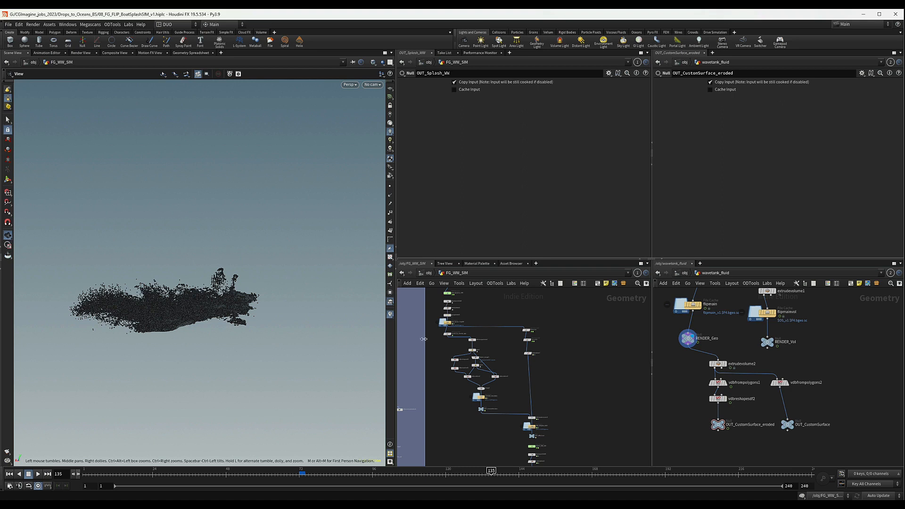
{"action": "scroll", "coordinate": [590, 385], "scroll_direction": "down", "scroll_amount": 2}
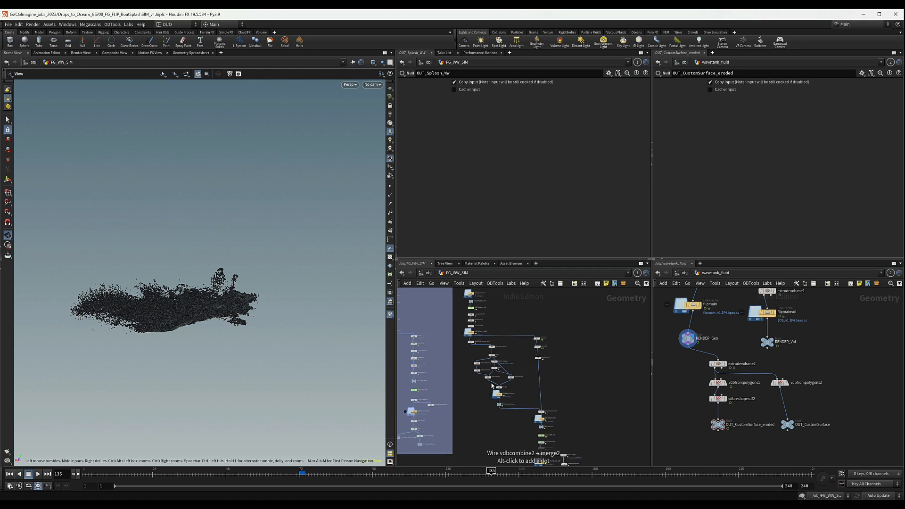
{"action": "middle_click_drag", "start_coordinate": [586, 388], "coordinate": [519, 393]}
{"action": "scroll", "coordinate": [585, 382], "scroll_direction": "down", "scroll_amount": 2}
{"action": "scroll", "coordinate": [519, 420], "scroll_direction": "down", "scroll_amount": 2}
{"action": "scroll", "coordinate": [519, 403], "scroll_direction": "down", "scroll_amount": 2}
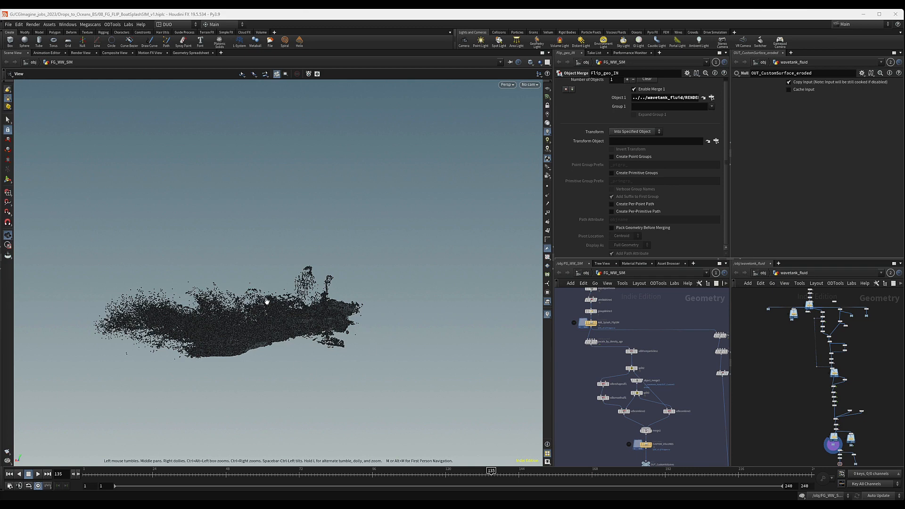
{"action": "left_click_drag", "start_coordinate": [267, 301], "coordinate": [277, 300]}
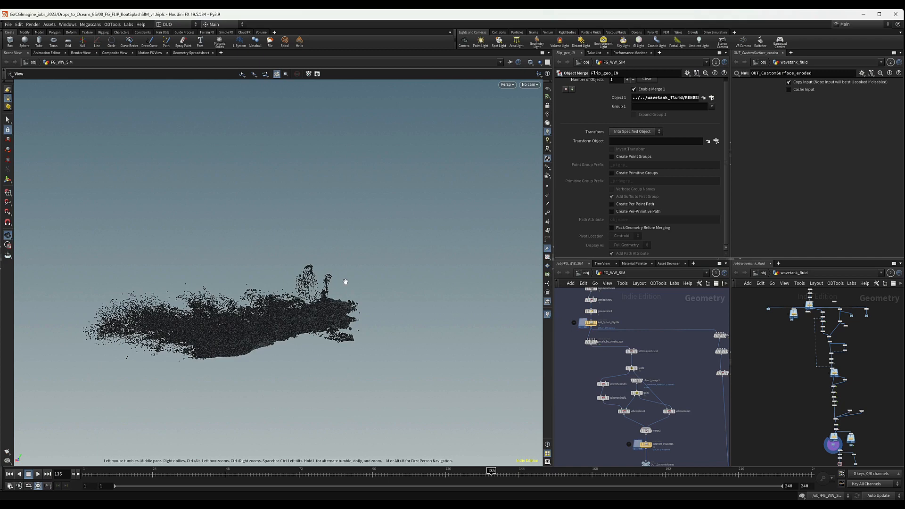
{"action": "scroll", "coordinate": [624, 333], "scroll_direction": "down", "scroll_amount": 3}
{"action": "mouse_move", "coordinate": [669, 327]}
{"action": "middle_mouse_down"}
{"action": "mouse_move", "coordinate": [635, 323]}
{"action": "mouse_move", "coordinate": [686, 329]}
{"action": "middle_mouse_up"}
{"action": "scroll", "coordinate": [679, 330], "scroll_direction": "up", "scroll_amount": 3}
{"action": "scroll", "coordinate": [679, 330], "scroll_direction": "down", "scroll_amount": 5}
{"action": "scroll", "coordinate": [661, 328], "scroll_direction": "down", "scroll_amount": 3}
{"action": "scroll", "coordinate": [686, 327], "scroll_direction": "up", "scroll_amount": 4}
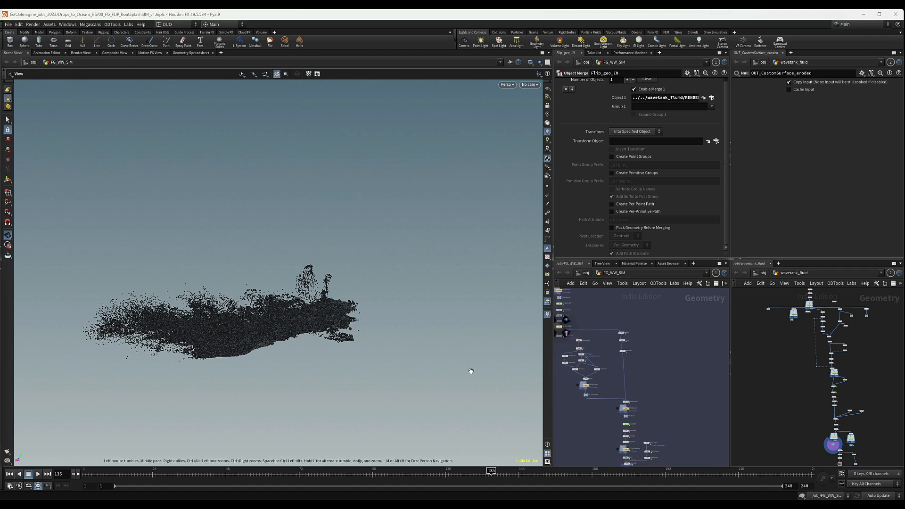
{"action": "scroll", "coordinate": [559, 332], "scroll_direction": "up", "scroll_amount": 5}
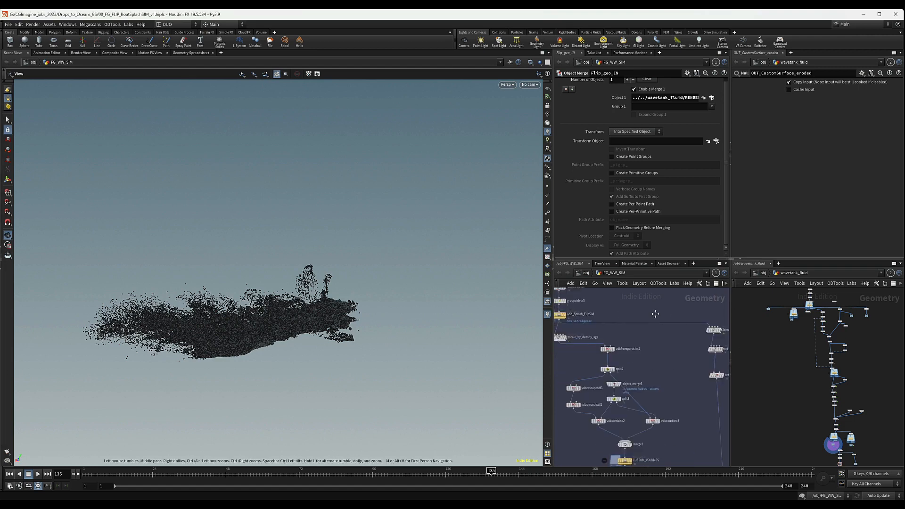
Add a Group Expression node in the empty area beside the FG_WW_SIM node chain.
{"action": "scroll", "coordinate": [671, 310], "scroll_direction": "down", "scroll_amount": 3}
{"action": "middle_click_drag", "start_coordinate": [654, 313], "coordinate": [621, 310]}
{"action": "middle_click_drag", "start_coordinate": [707, 317], "coordinate": [686, 315]}
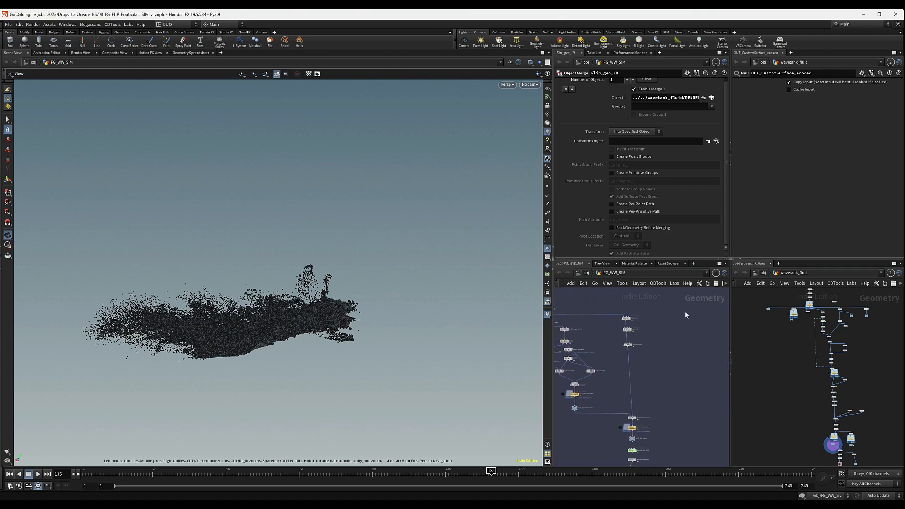
{"action": "key", "text": "Tab"}
{"action": "type", "text": "grou"}
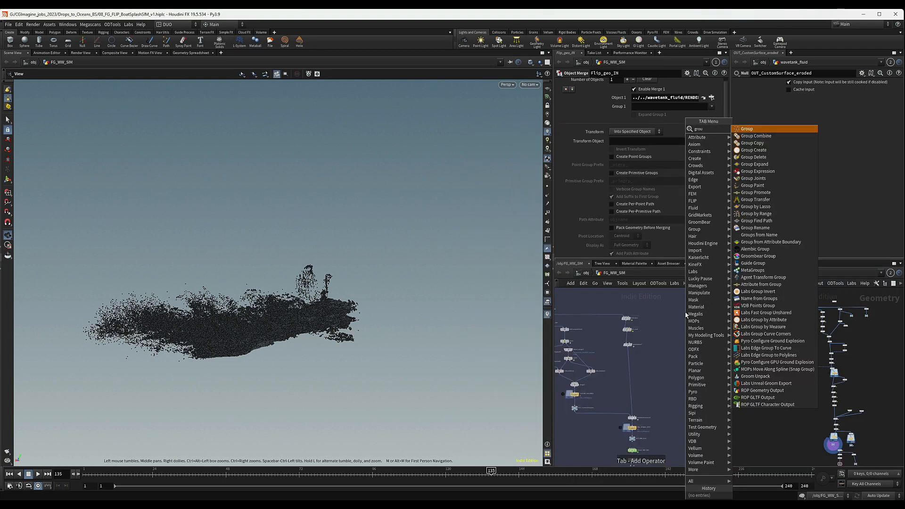
{"action": "key", "text": "Down"}
{"action": "key", "text": "Down"}
{"action": "key", "text": "Down"}
{"action": "key", "text": "Down"}
{"action": "key", "text": "Down"}
{"action": "key", "text": "Down"}
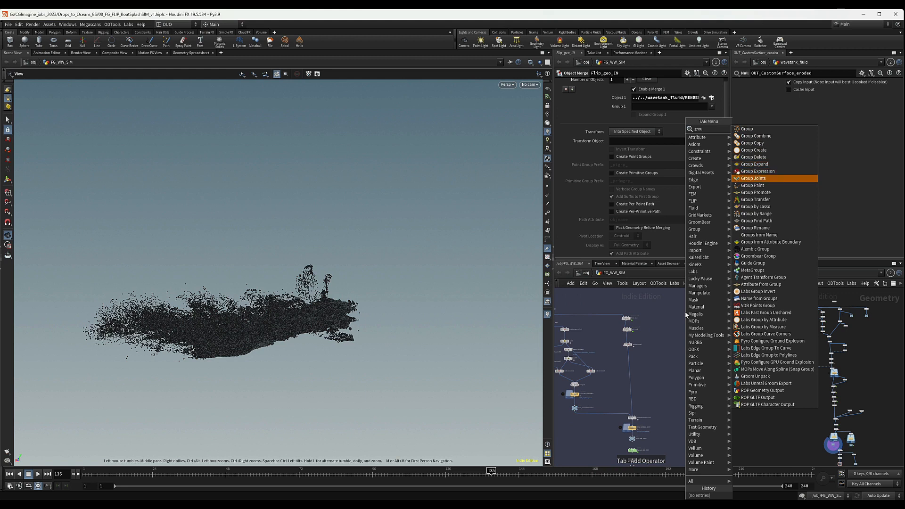
{"action": "key", "text": "Return"}
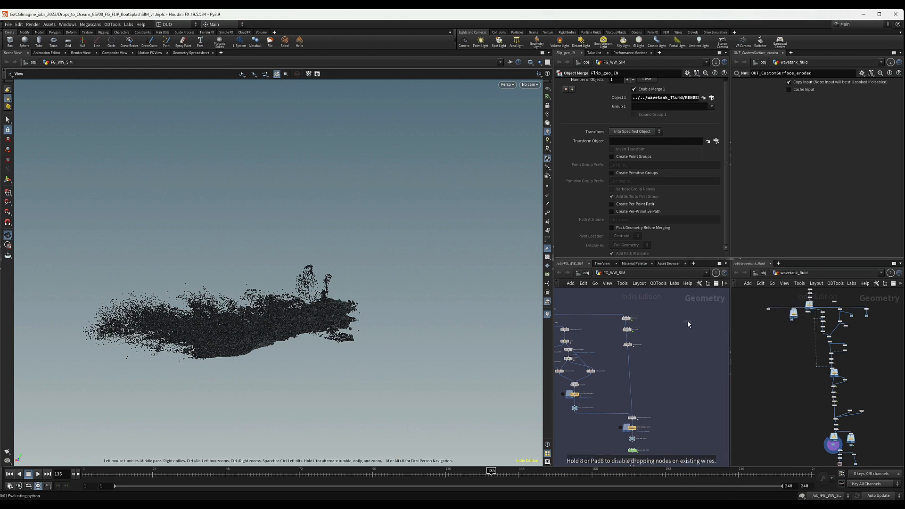
{"action": "left_click", "coordinate": [696, 325]}
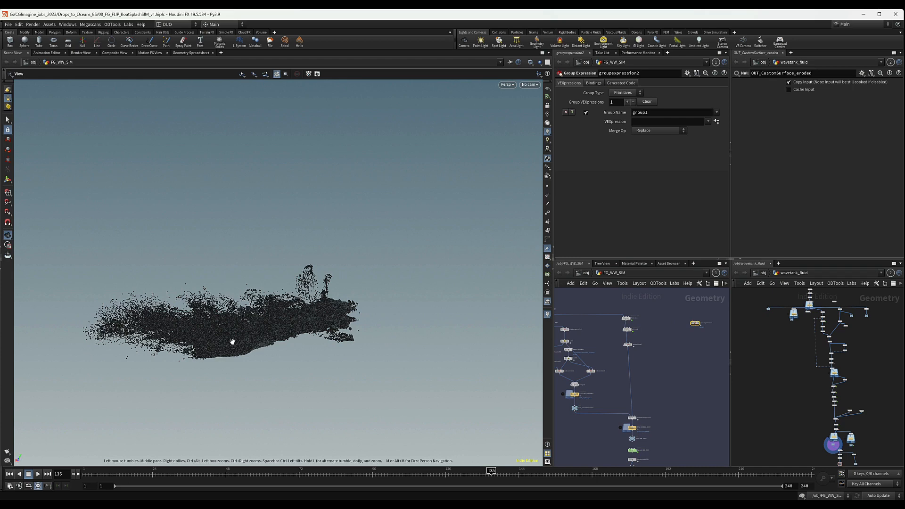
Wire the Add_Splash_FlipSIM file cache output into the Group Expression node's first input and widen the network area.
{"action": "left_click_drag", "start_coordinate": [265, 327], "coordinate": [297, 313]}
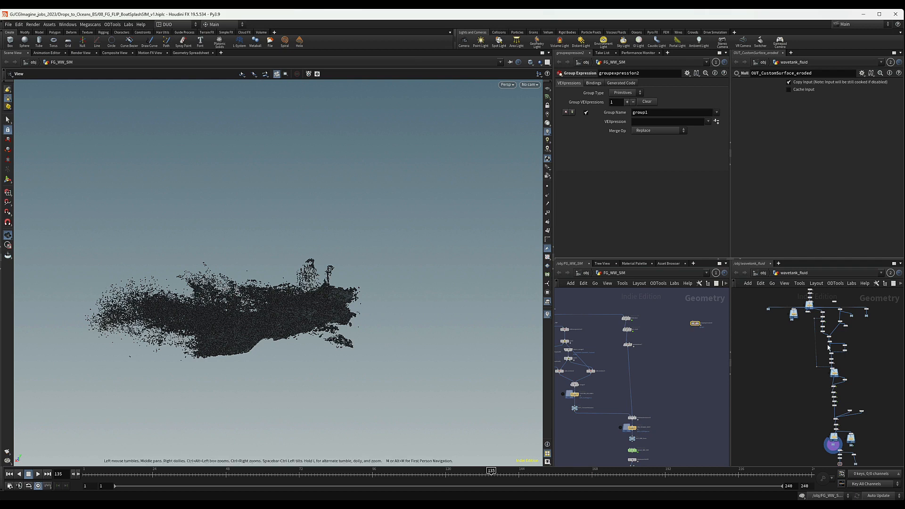
{"action": "middle_click_drag", "start_coordinate": [647, 332], "coordinate": [712, 337]}
{"action": "scroll", "coordinate": [604, 321], "scroll_direction": "up", "scroll_amount": 3}
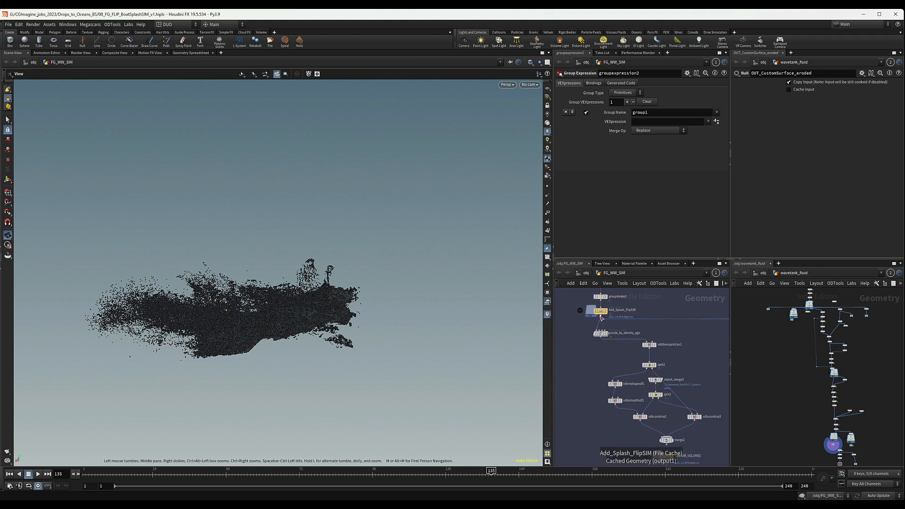
{"action": "left_click", "coordinate": [603, 317]}
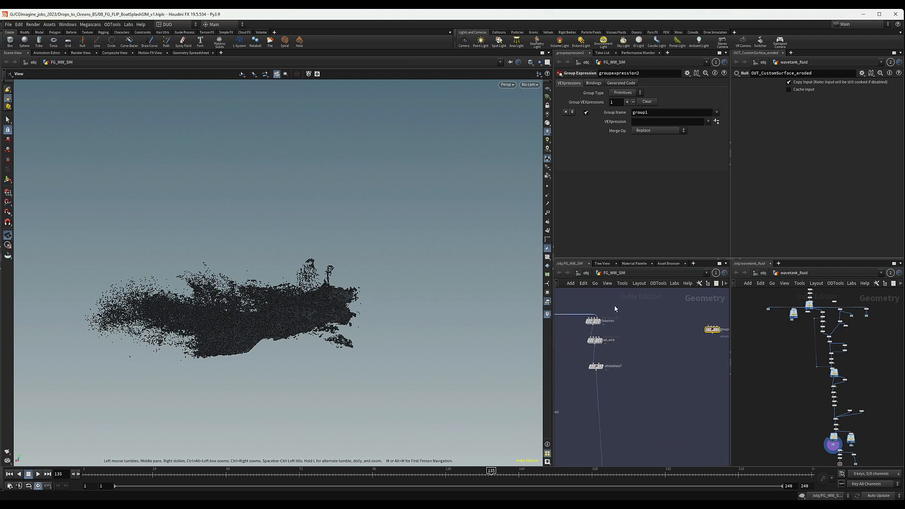
{"action": "left_click", "coordinate": [711, 327]}
{"action": "left_click_drag", "start_coordinate": [553, 262], "coordinate": [406, 259]}
{"action": "scroll", "coordinate": [609, 334], "scroll_direction": "up", "scroll_amount": 3}
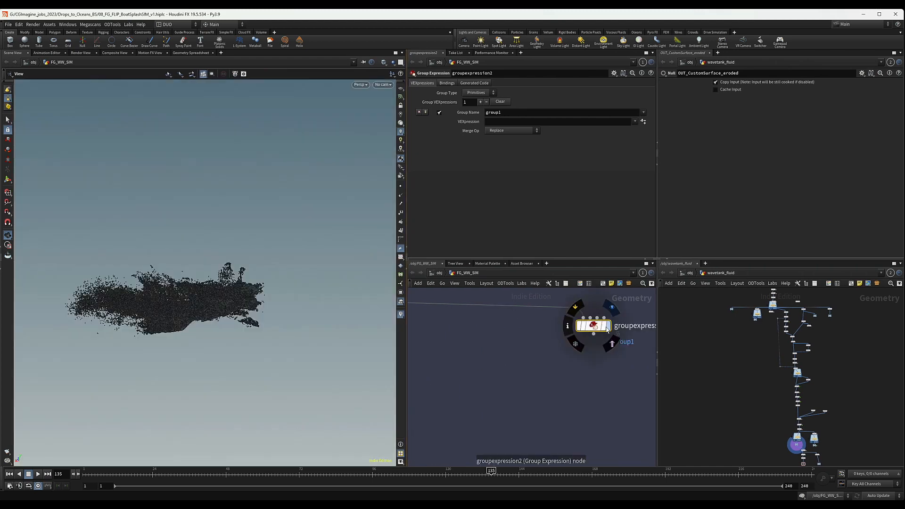
{"action": "left_click_drag", "start_coordinate": [597, 325], "coordinate": [597, 311]}
{"action": "middle_click_drag", "start_coordinate": [568, 342], "coordinate": [569, 364]}
{"action": "left_click_drag", "start_coordinate": [568, 364], "coordinate": [628, 308]}
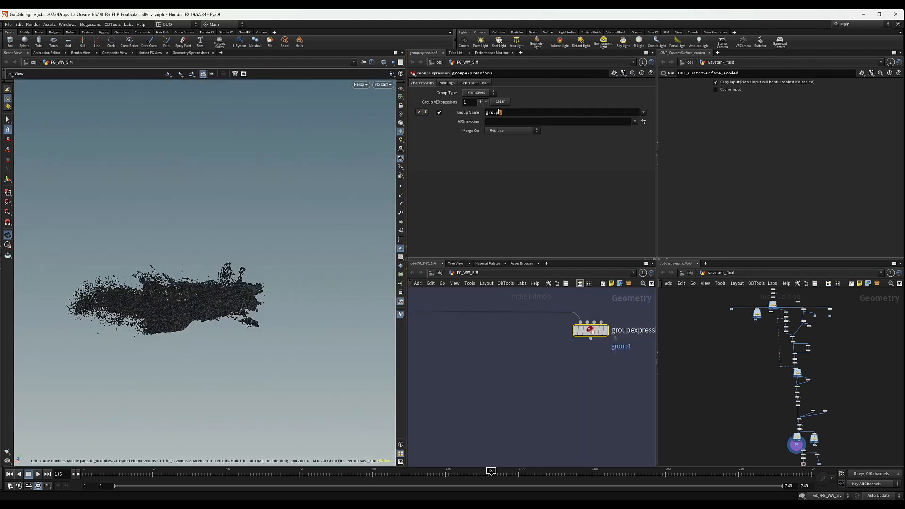
Name the group groupx, set its type to Points with the VEXpression @v.x > 4, and display the node's result.
{"action": "left_click_drag", "start_coordinate": [499, 112], "coordinate": [503, 120]}
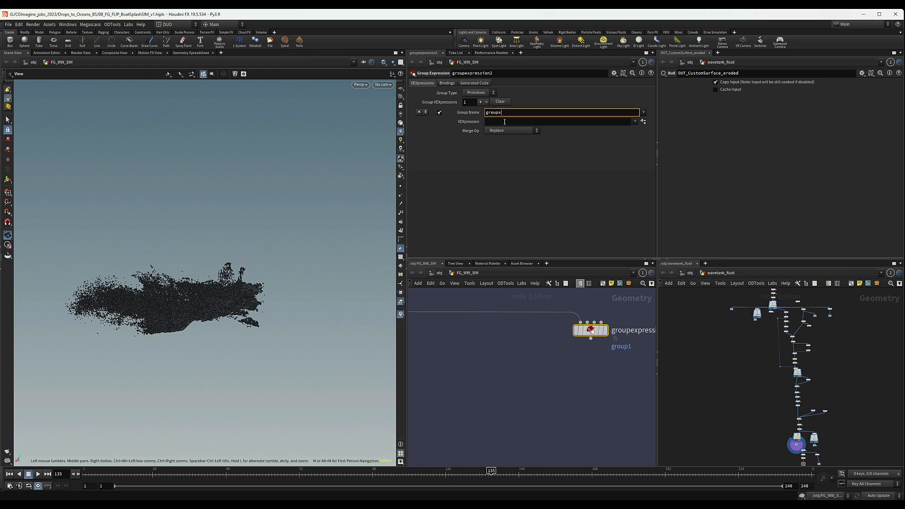
{"action": "type", "text": "x"}
{"action": "left_click", "coordinate": [477, 93]}
{"action": "left_click", "coordinate": [474, 100]}
{"action": "left_click", "coordinate": [494, 121]}
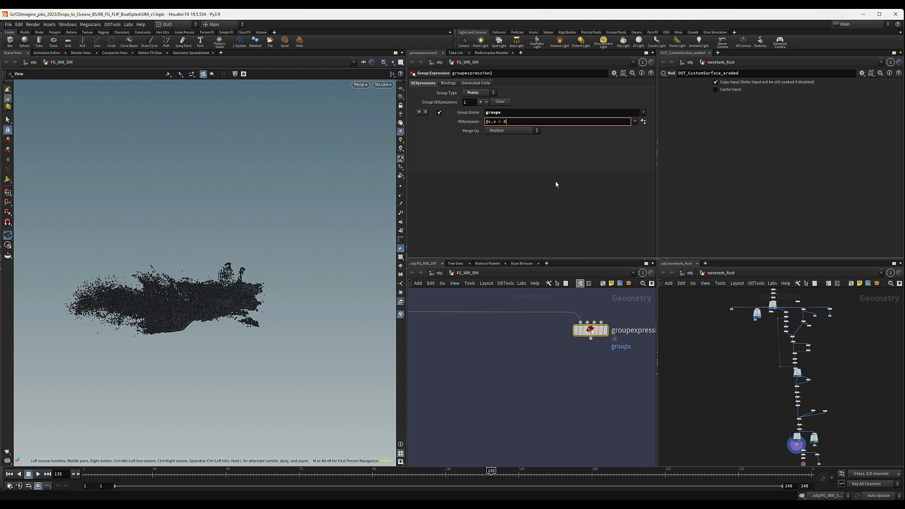
{"action": "key", "text": "Return"}
{"action": "left_click", "coordinate": [604, 330]}
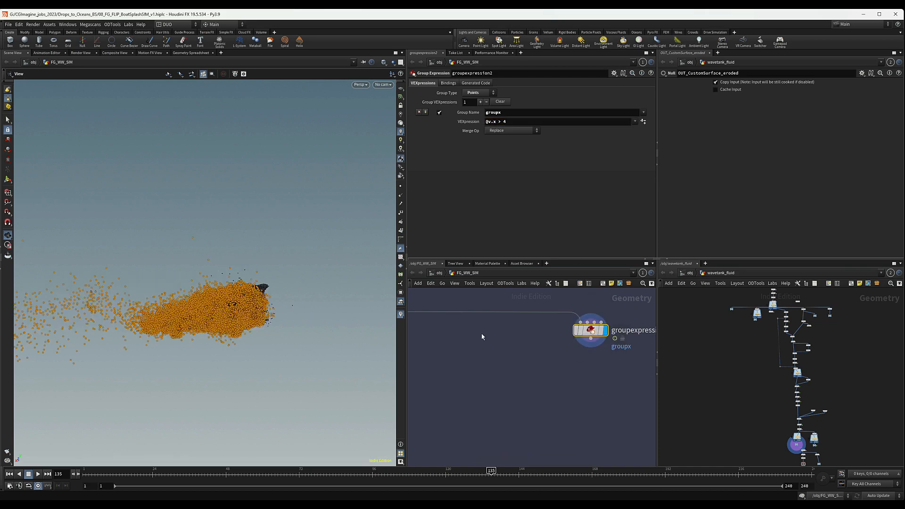
{"action": "mouse_move", "coordinate": [228, 304]}
{"action": "left_mouse_down"}
{"action": "mouse_move", "coordinate": [230, 324]}
{"action": "mouse_move", "coordinate": [112, 299]}
{"action": "mouse_move", "coordinate": [231, 288]}
{"action": "left_mouse_up"}
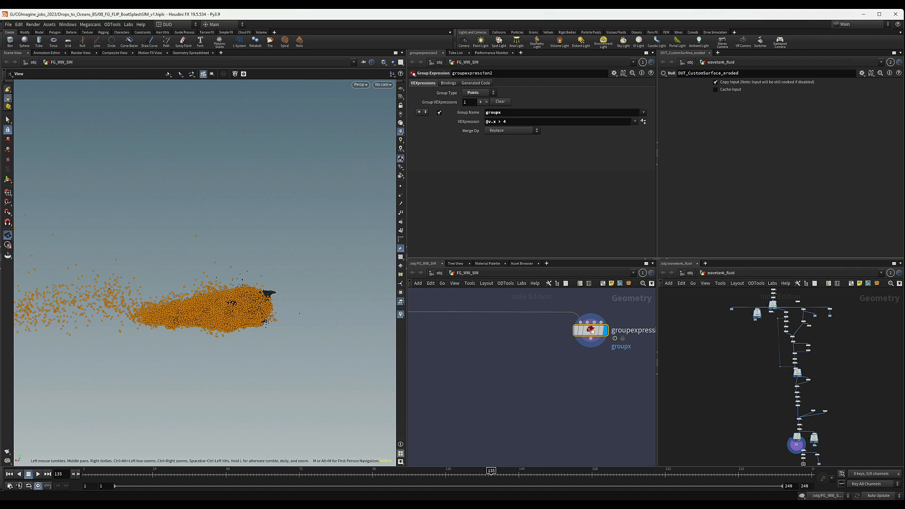
Add a Blast node wired directly below the Group Expression node.
{"action": "middle_click_drag", "start_coordinate": [582, 357], "coordinate": [568, 345]}
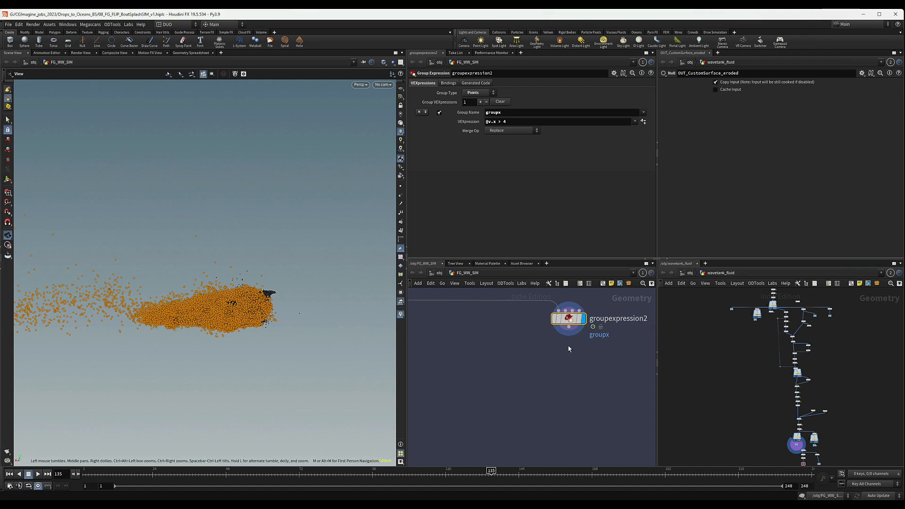
{"action": "key", "text": "Tab"}
{"action": "type", "text": "bla"}
{"action": "key", "text": "Return"}
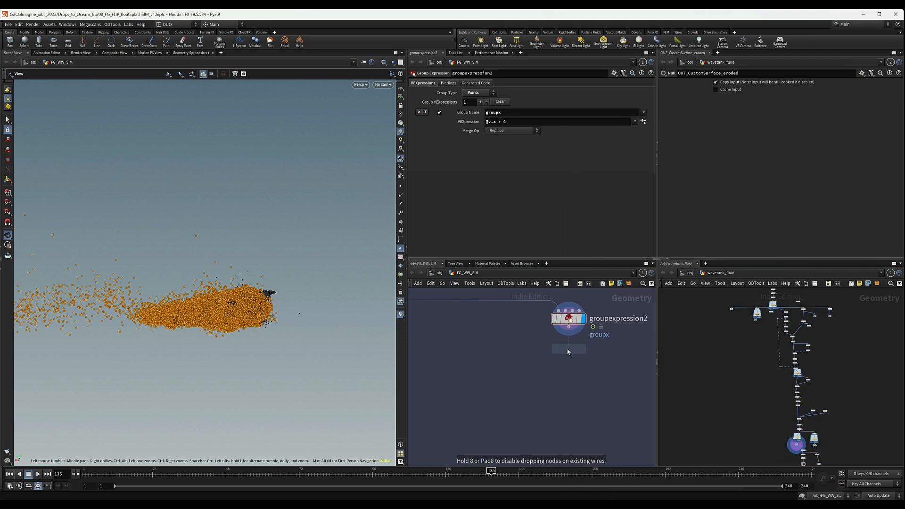
{"action": "left_click", "coordinate": [568, 352]}
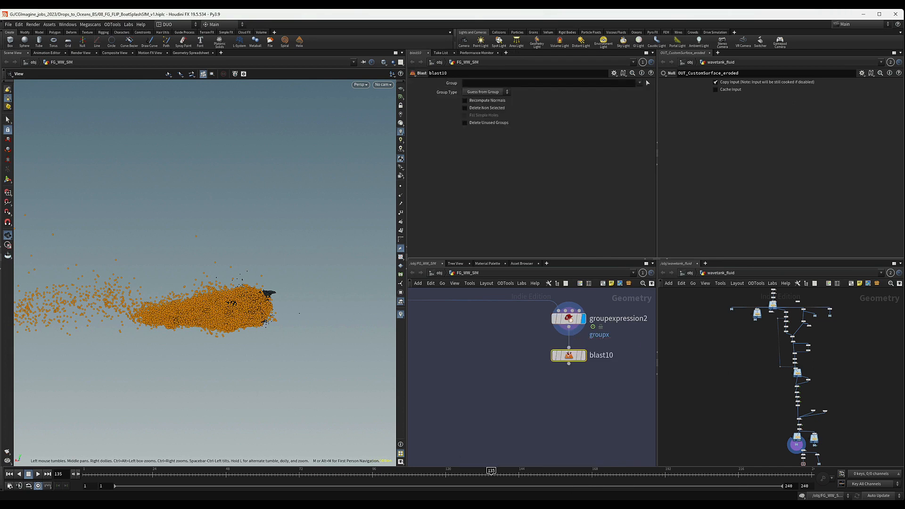
{"action": "left_click_drag", "start_coordinate": [569, 355], "coordinate": [569, 360]}
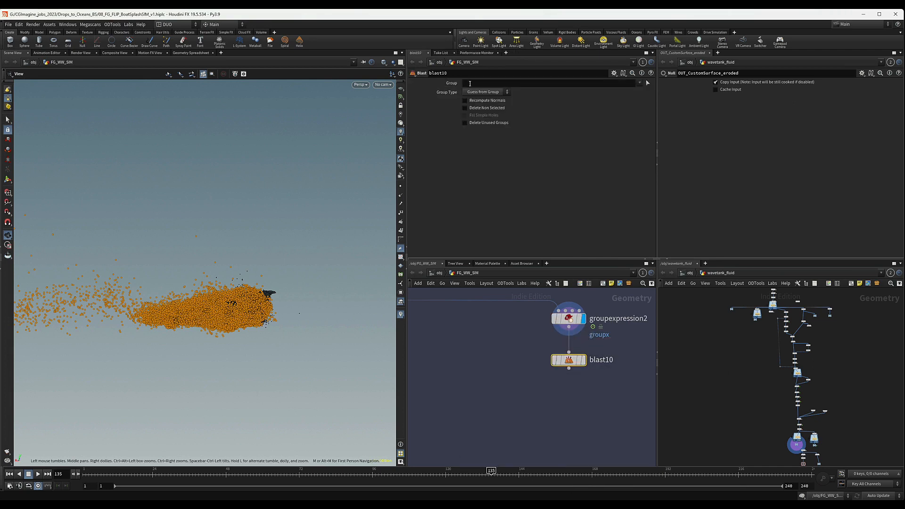
Set the Blast group to groupx with Delete Non Selected enabled, then display and inspect the particles it keeps.
{"action": "left_click", "coordinate": [641, 83]}
{"action": "left_click", "coordinate": [649, 90]}
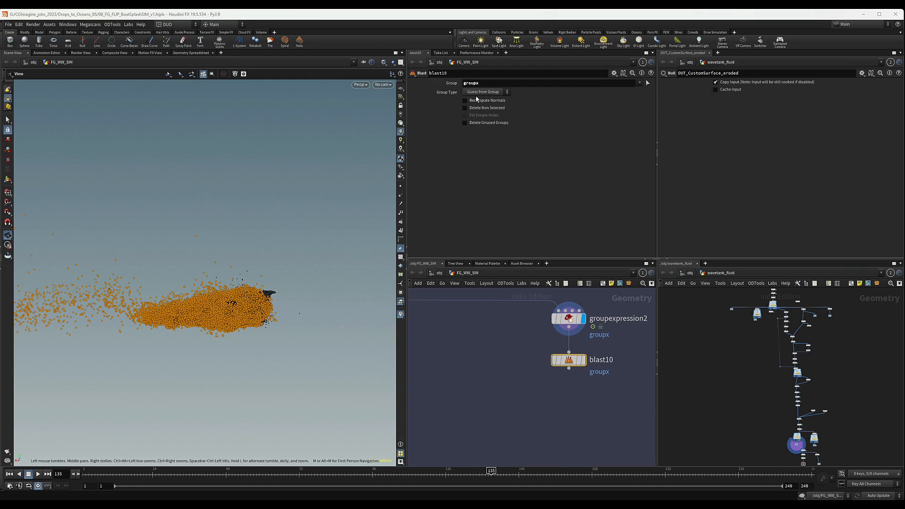
{"action": "left_click", "coordinate": [465, 108]}
{"action": "left_click", "coordinate": [583, 360]}
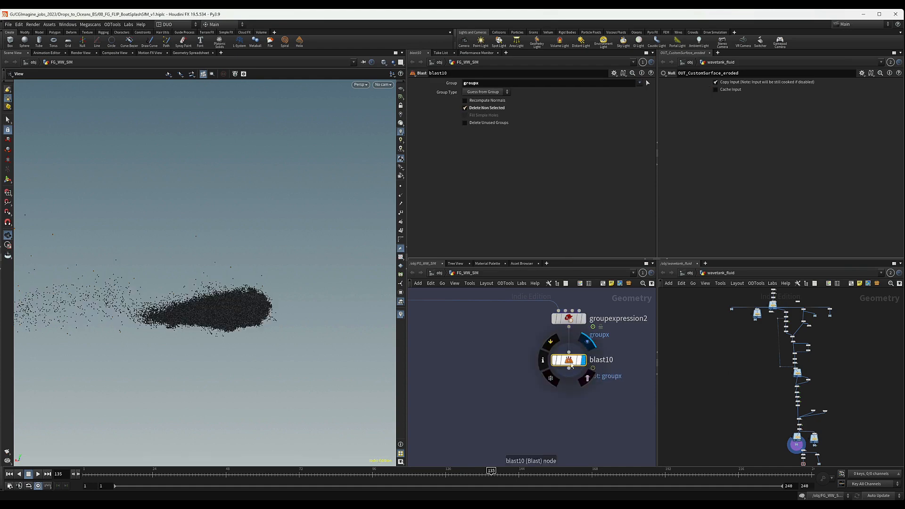
{"action": "left_click_drag", "start_coordinate": [483, 342], "coordinate": [659, 367]}
{"action": "left_click_drag", "start_coordinate": [243, 289], "coordinate": [293, 292]}
{"action": "right_click_drag", "start_coordinate": [293, 293], "coordinate": [362, 287]}
{"action": "left_click_drag", "start_coordinate": [302, 319], "coordinate": [275, 323]}
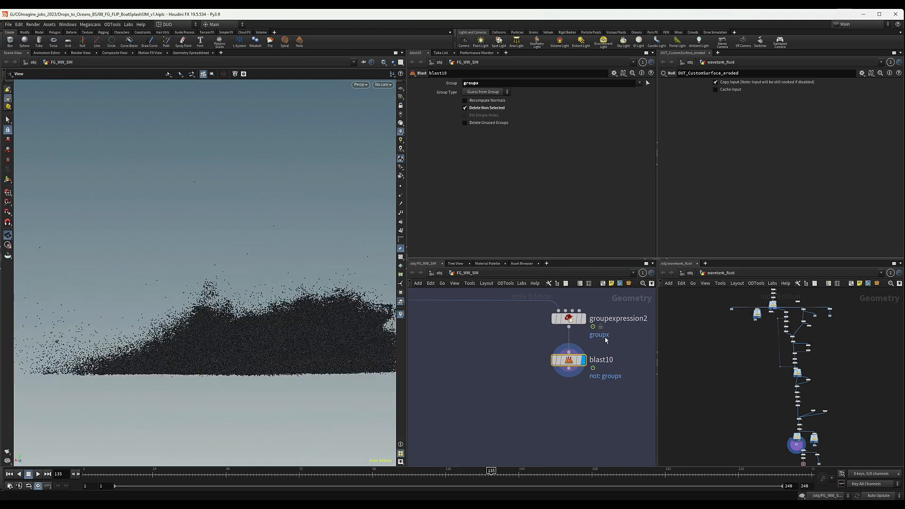
Inspect the Blast node's point information and examine the kept splash particles from several angles at frames 113 and 128.
{"action": "middle_click", "coordinate": [577, 366]}
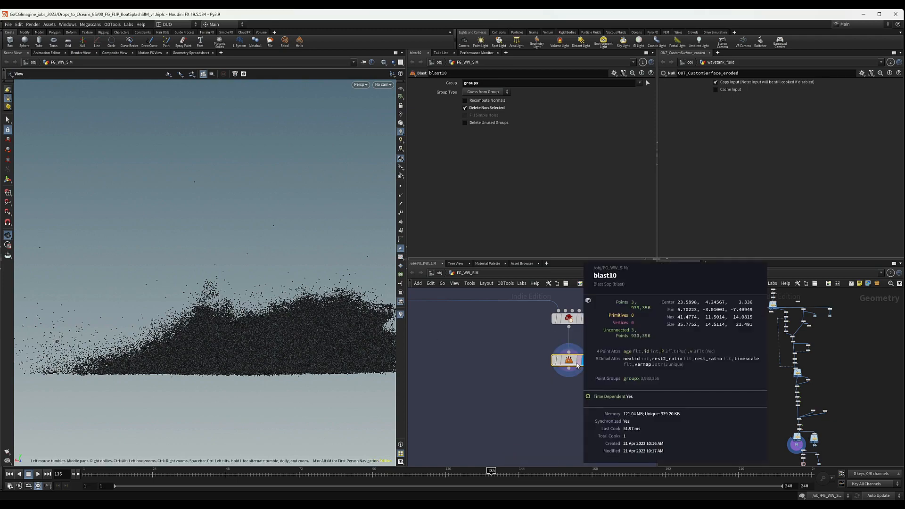
{"action": "left_click_drag", "start_coordinate": [317, 328], "coordinate": [242, 325]}
{"action": "right_click_drag", "start_coordinate": [242, 325], "coordinate": [282, 321]}
{"action": "left_click", "coordinate": [425, 479]}
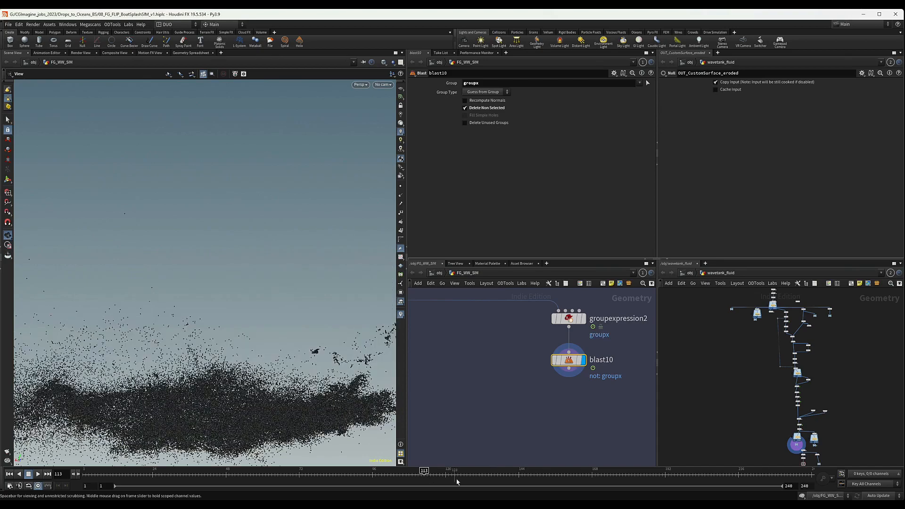
{"action": "left_click_drag", "start_coordinate": [253, 383], "coordinate": [192, 335]}
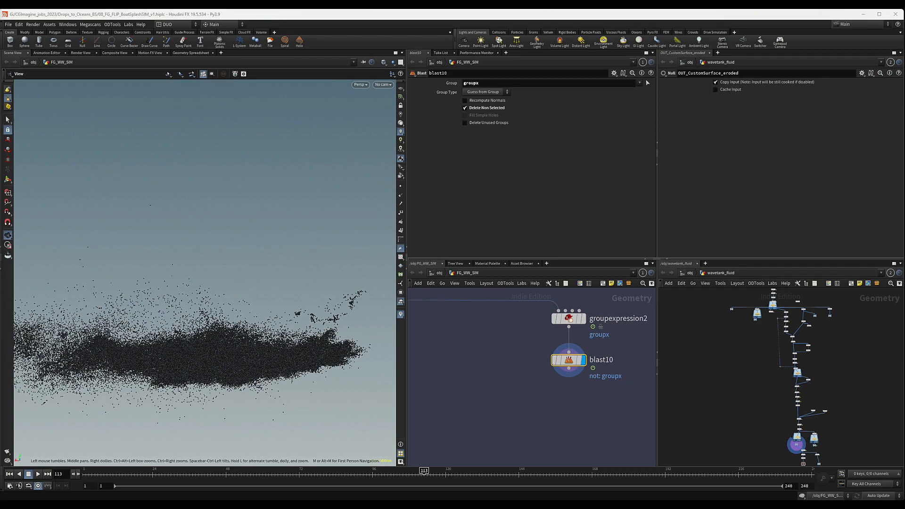
{"action": "left_click_drag", "start_coordinate": [148, 351], "coordinate": [174, 348]}
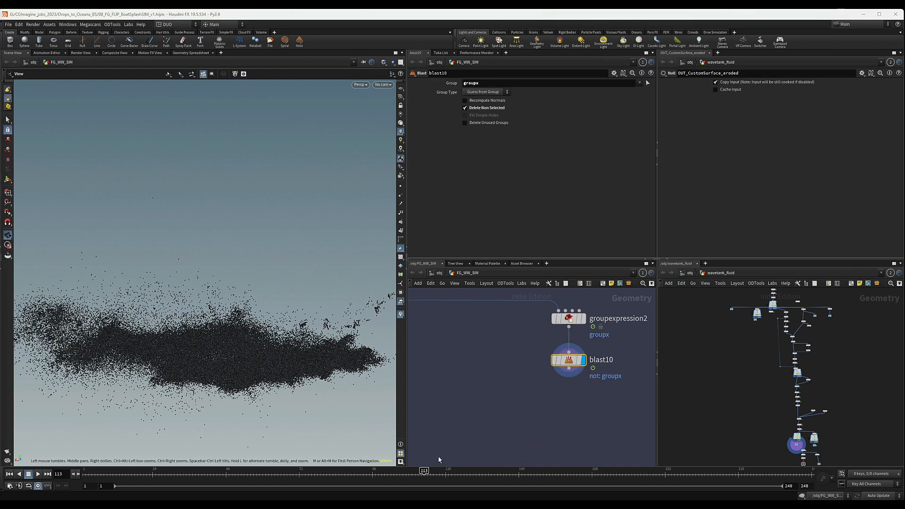
{"action": "left_click", "coordinate": [470, 472]}
{"action": "left_click_drag", "start_coordinate": [279, 299], "coordinate": [211, 317]}
{"action": "left_click_drag", "start_coordinate": [275, 319], "coordinate": [153, 330]}
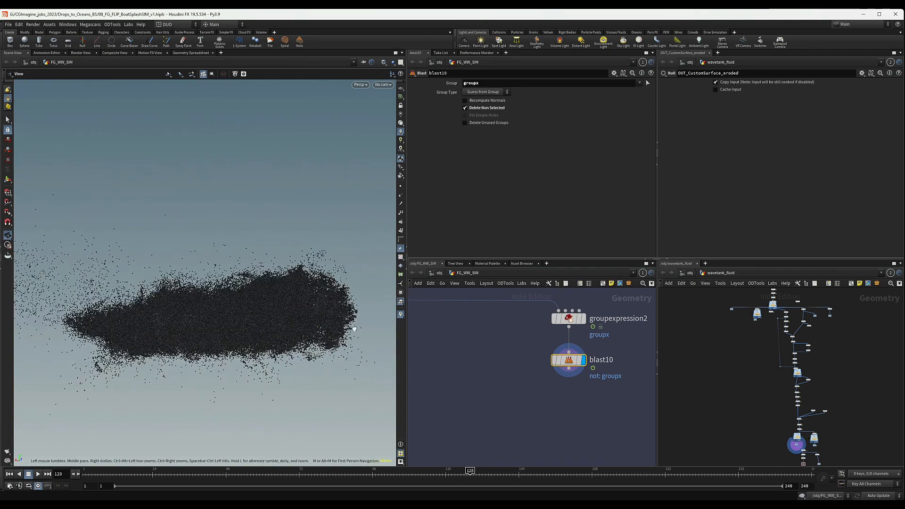
{"action": "scroll", "coordinate": [583, 382], "scroll_direction": "down", "scroll_amount": 3}
{"action": "scroll", "coordinate": [584, 381], "scroll_direction": "down", "scroll_amount": 1}
{"action": "middle_click_drag", "start_coordinate": [584, 381], "coordinate": [564, 352]}
{"action": "scroll", "coordinate": [566, 361], "scroll_direction": "up", "scroll_amount": 2}
{"action": "left_click_drag", "start_coordinate": [564, 335], "coordinate": [563, 331]}
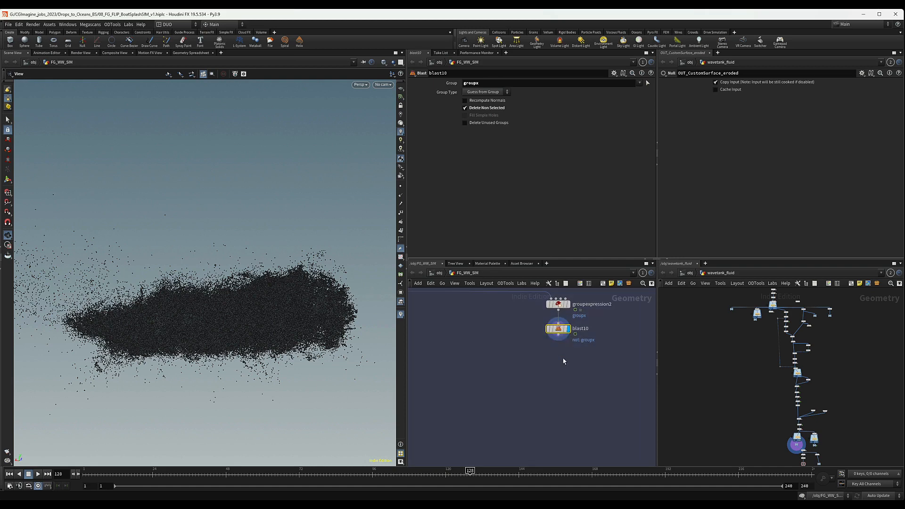
{"action": "key", "text": "Tab"}
{"action": "type", "text": "gr"}
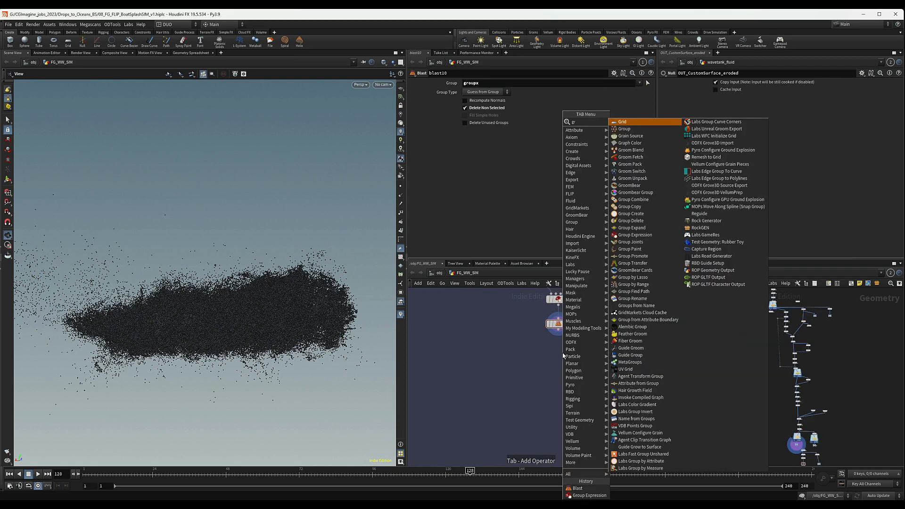
{"action": "key", "text": "Escape"}
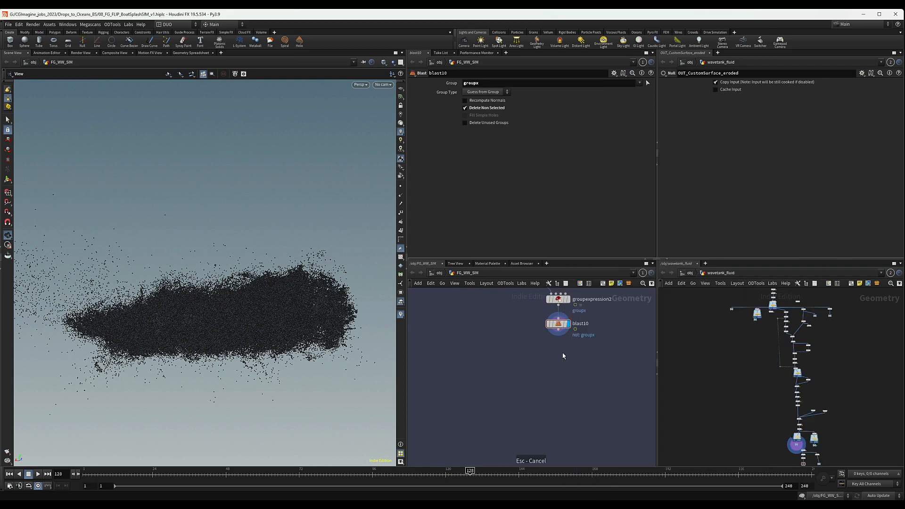
Add a second Group Expression node below the groupx Blast, wire the Blast output into its first input, and display it.
{"action": "left_click", "coordinate": [558, 299]}
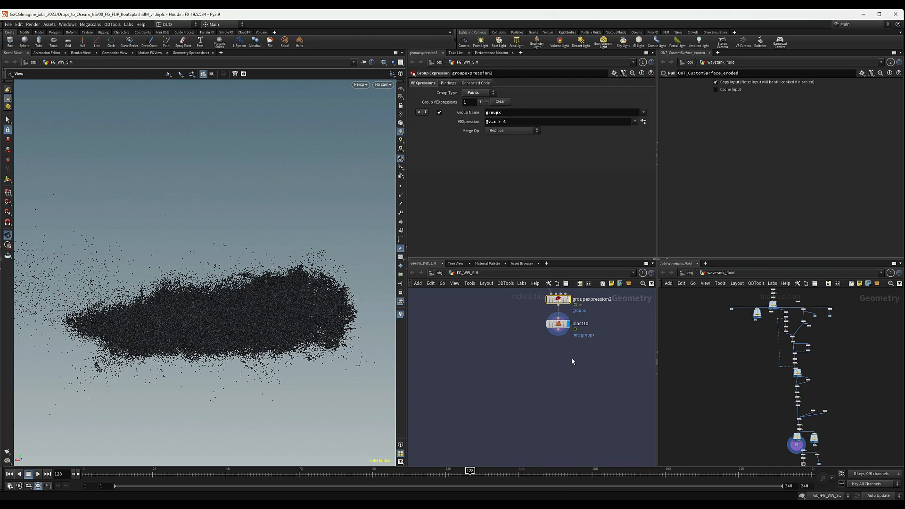
{"action": "left_click", "coordinate": [558, 338]}
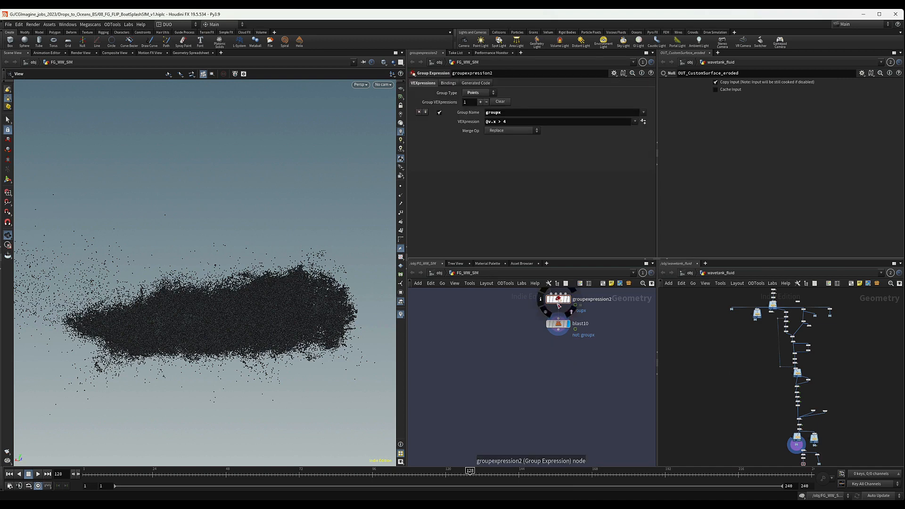
{"action": "key", "text": "Tab"}
{"action": "type", "text": "grou"}
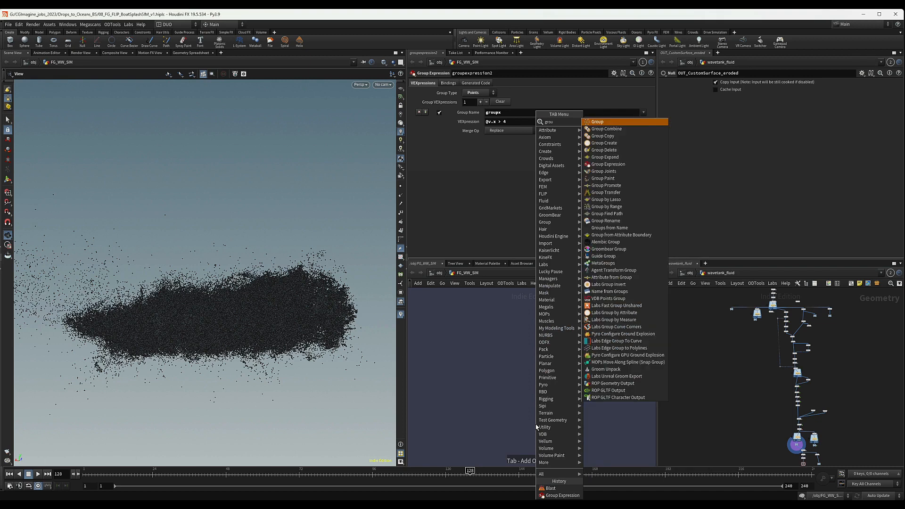
{"action": "left_click", "coordinate": [562, 495]}
{"action": "left_click", "coordinate": [559, 357]}
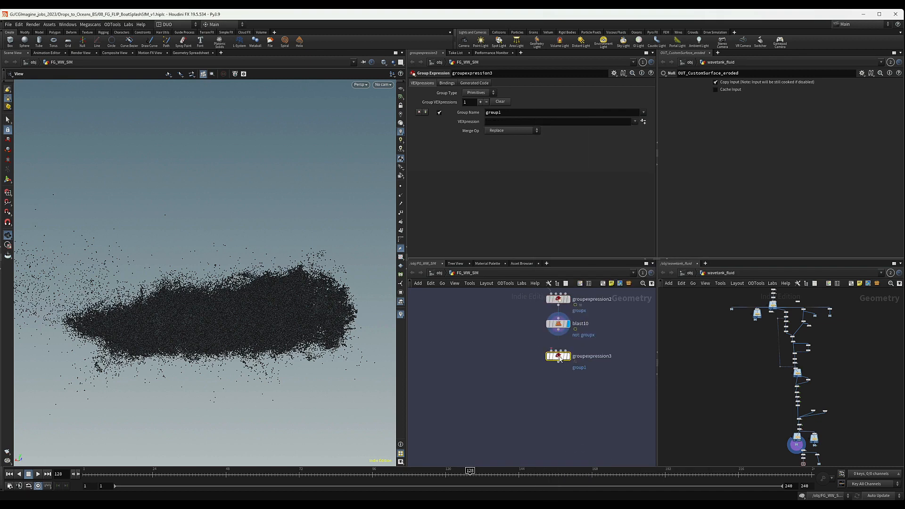
{"action": "left_click_drag", "start_coordinate": [559, 330], "coordinate": [551, 350]}
{"action": "left_click", "coordinate": [568, 357]}
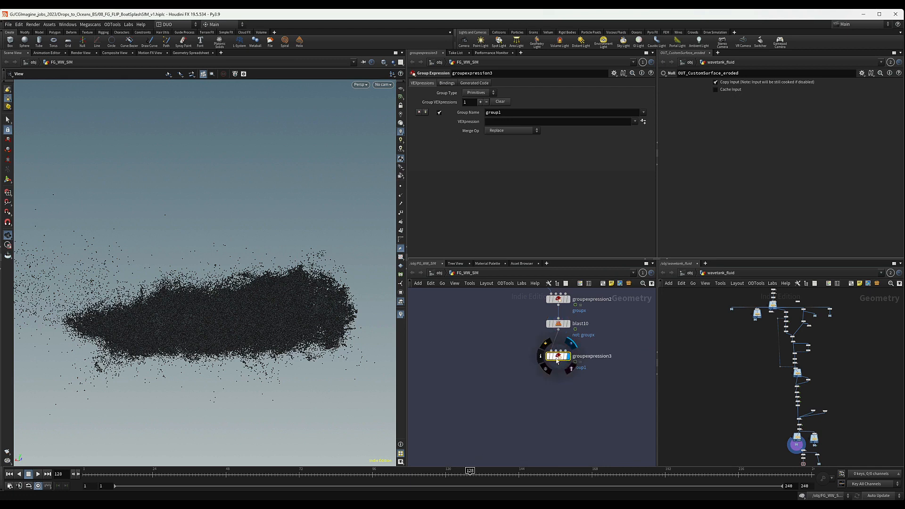
{"action": "left_click", "coordinate": [479, 93]}
{"action": "left_click", "coordinate": [479, 101]}
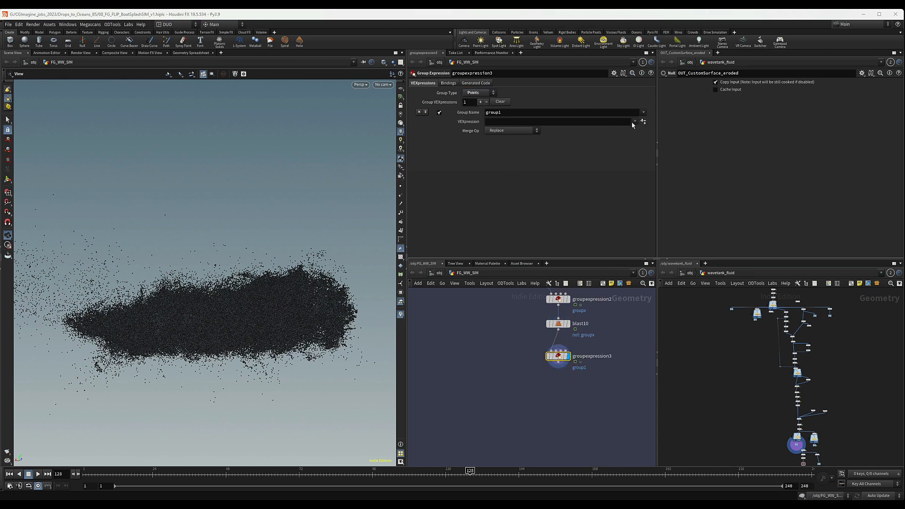
{"action": "left_click", "coordinate": [634, 124]}
{"action": "left_click", "coordinate": [650, 147]}
{"action": "left_click_drag", "start_coordinate": [501, 121], "coordinate": [519, 121]}
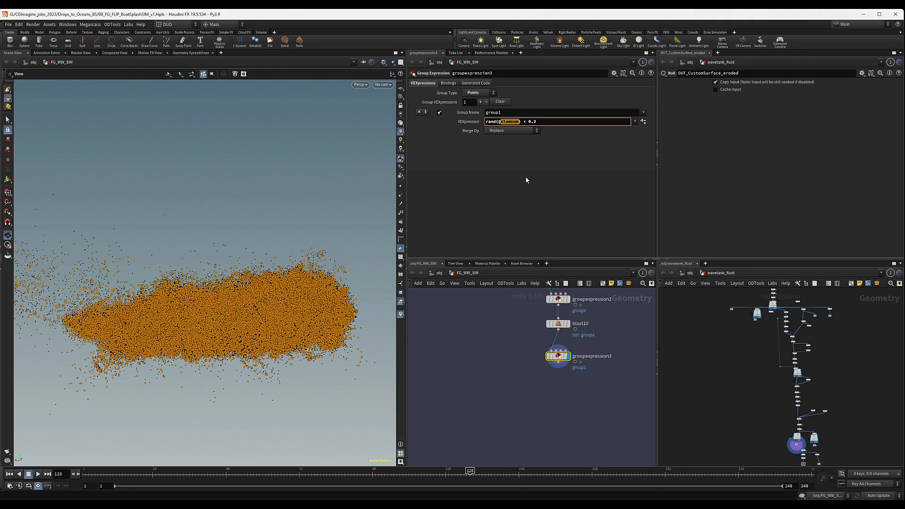
{"action": "type", "text": "id"}
{"action": "key", "text": "Return"}
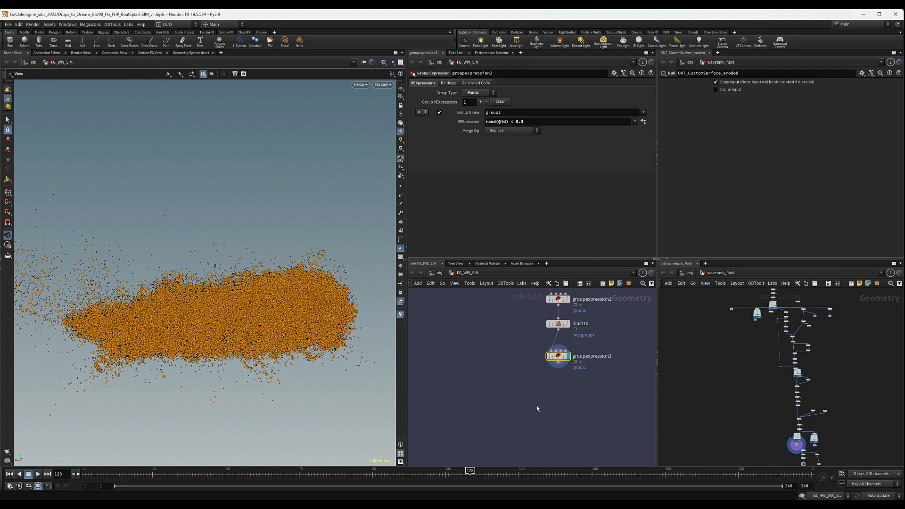
Add another Blast node below the second Group Expression node.
{"action": "key", "text": "Tab"}
{"action": "type", "text": "bla"}
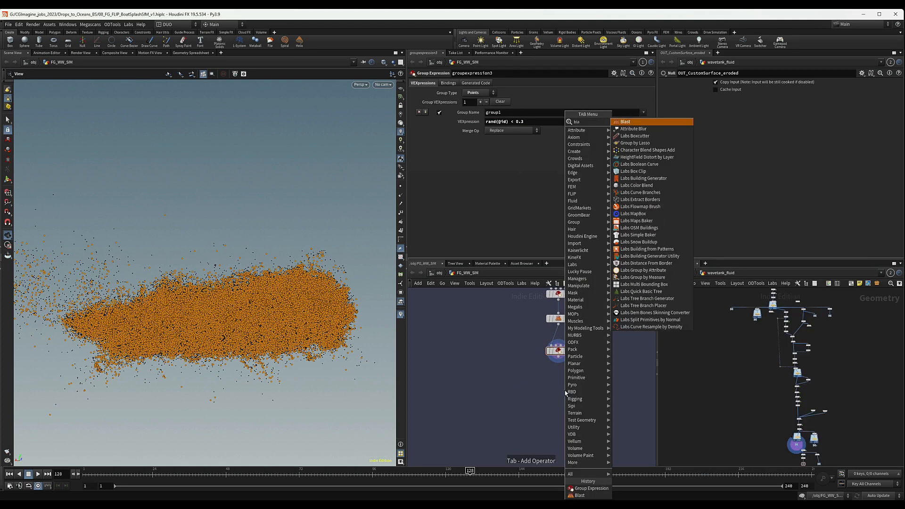
{"action": "type", "text": "s"}
{"action": "left_click", "coordinate": [629, 122]}
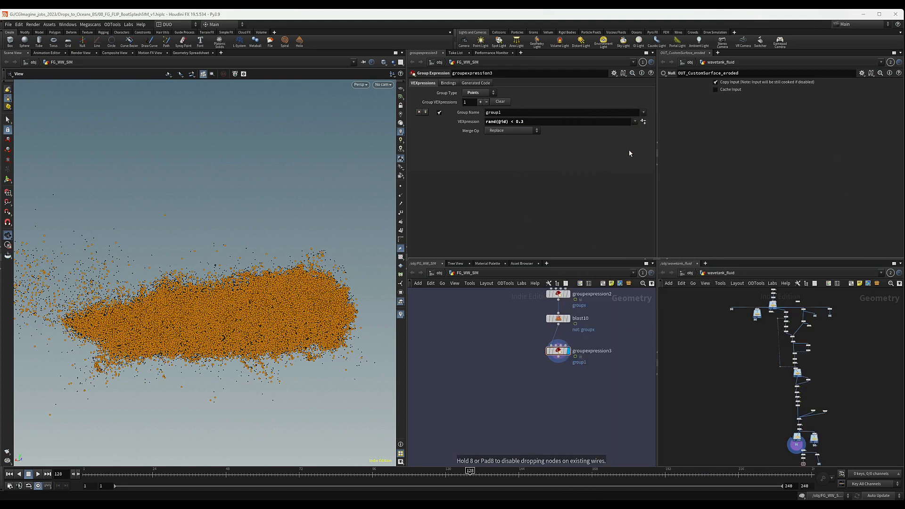
{"action": "left_click", "coordinate": [561, 381]}
Name the second Group Expression's random group groupRand.
{"action": "left_click", "coordinate": [558, 351]}
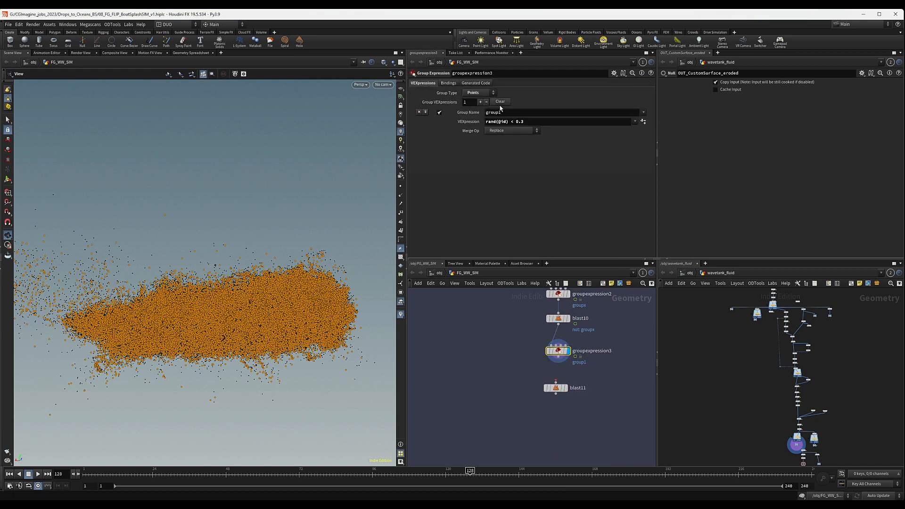
{"action": "left_click_drag", "start_coordinate": [501, 113], "coordinate": [499, 116]}
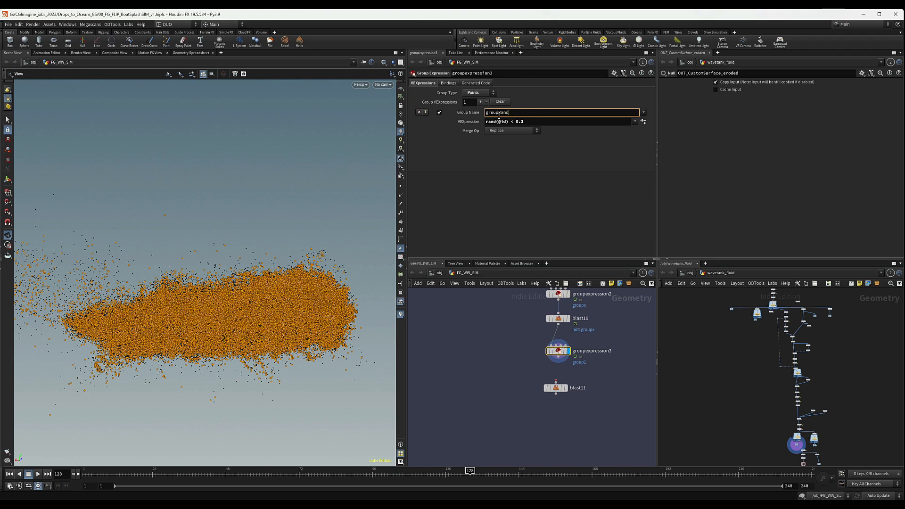
{"action": "key", "text": "Return"}
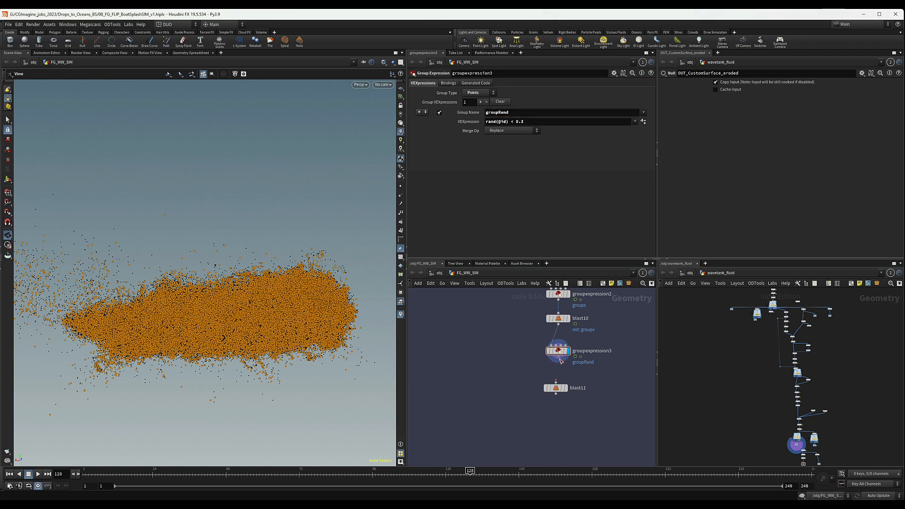
Wire the second Group Expression into the new Blast, display it with its group set to groupRand, and check the point information.
{"action": "left_click_drag", "start_coordinate": [561, 361], "coordinate": [557, 382]}
{"action": "left_click", "coordinate": [565, 387]}
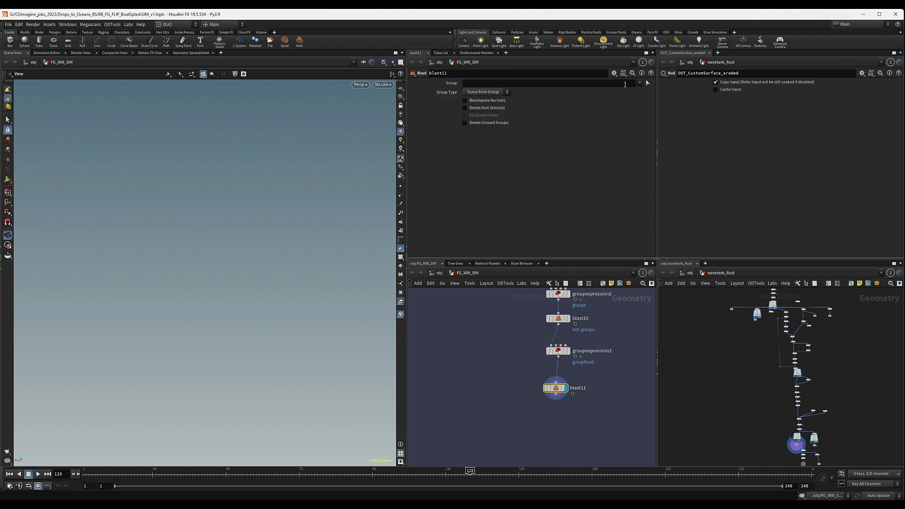
{"action": "left_click", "coordinate": [641, 83]}
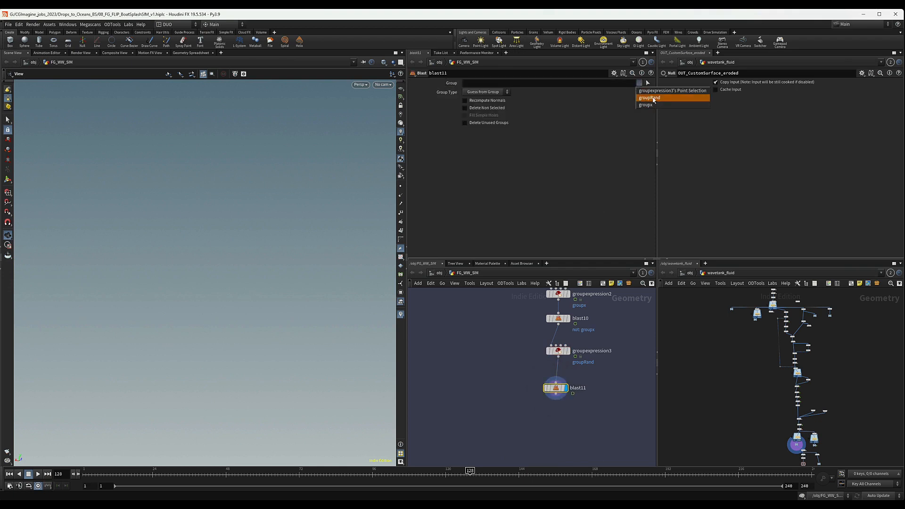
{"action": "left_click", "coordinate": [654, 98]}
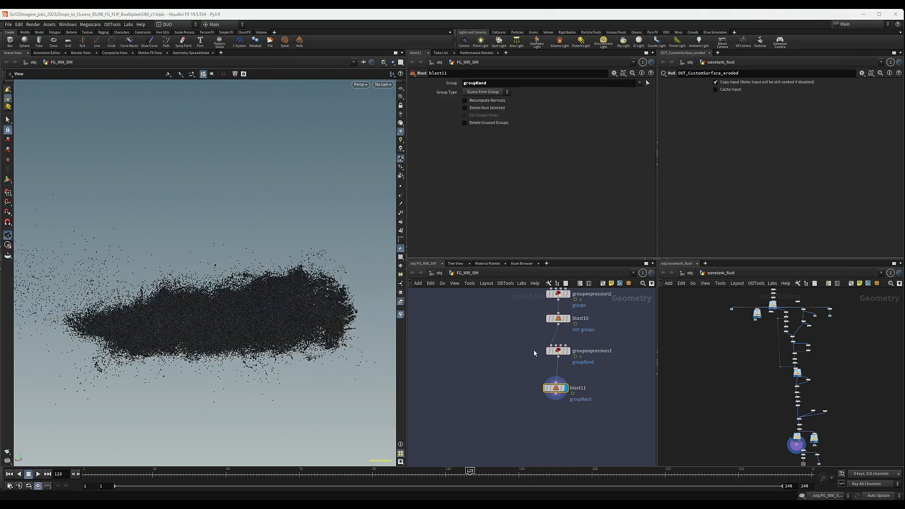
{"action": "left_click_drag", "start_coordinate": [556, 387], "coordinate": [558, 382]}
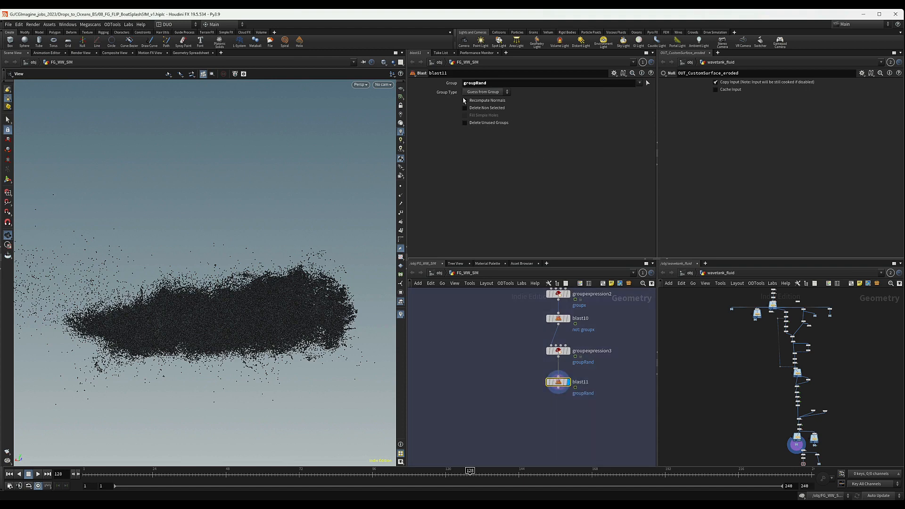
{"action": "middle_click", "coordinate": [557, 382]}
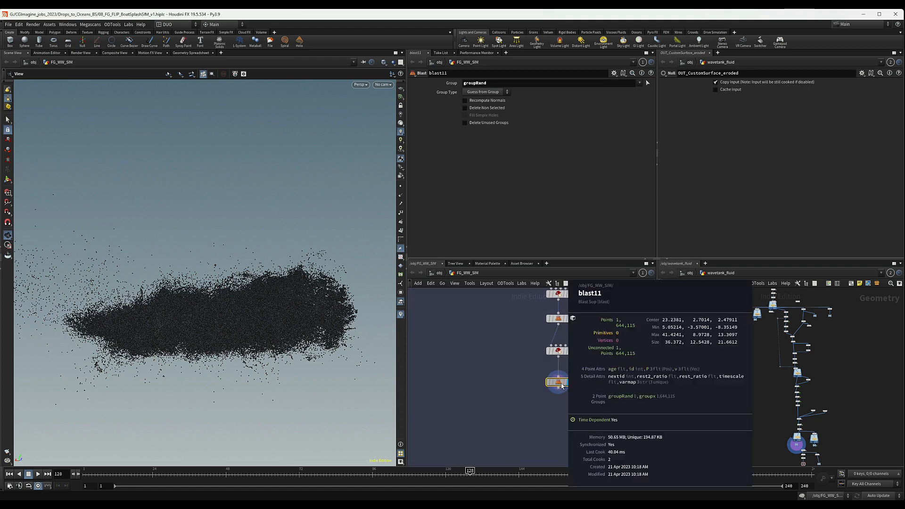
{"action": "middle_click", "coordinate": [560, 351]}
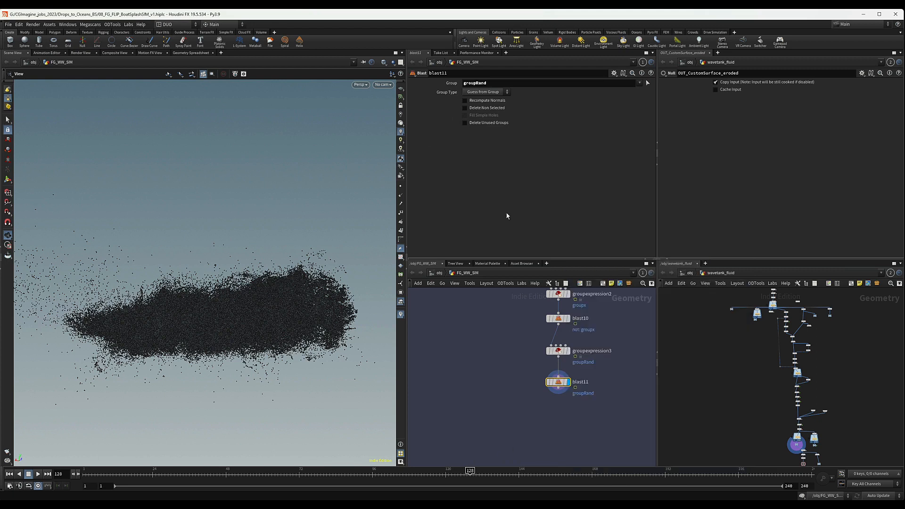
{"action": "left_click", "coordinate": [558, 351]}
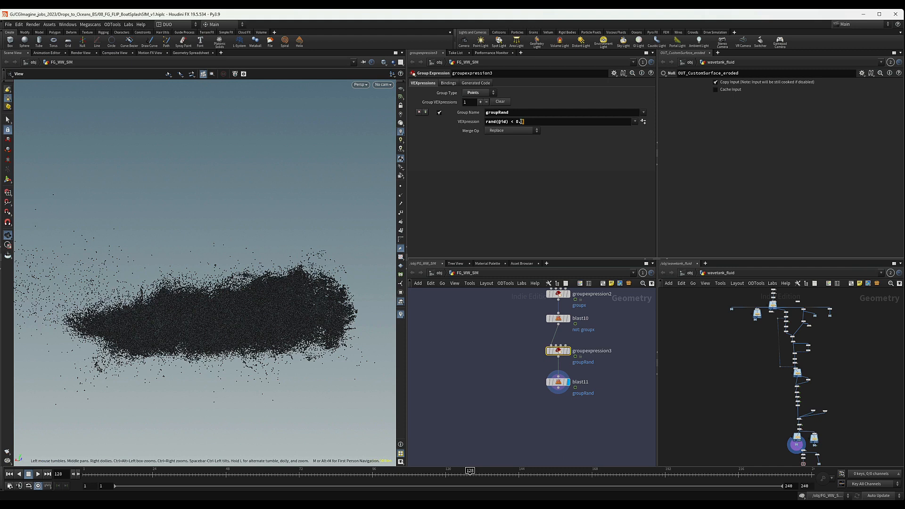
{"action": "left_click", "coordinate": [521, 121]}
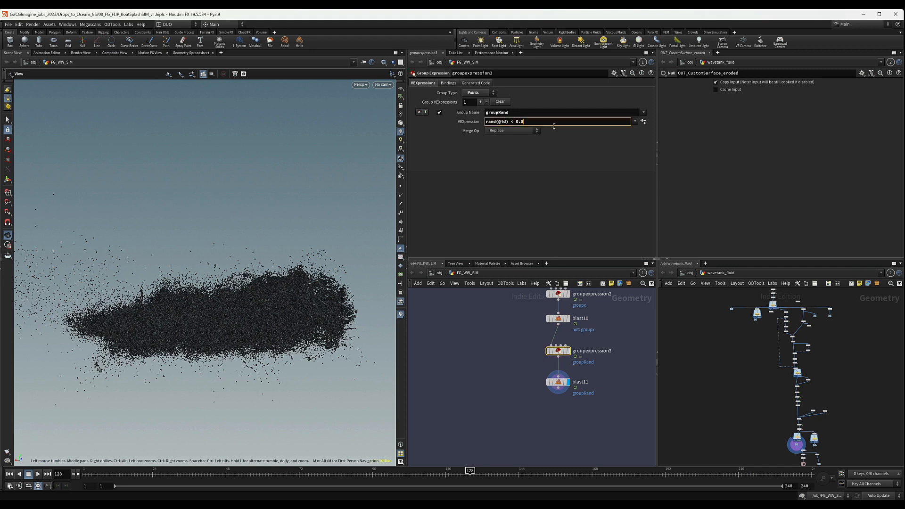
{"action": "key", "text": "Return"}
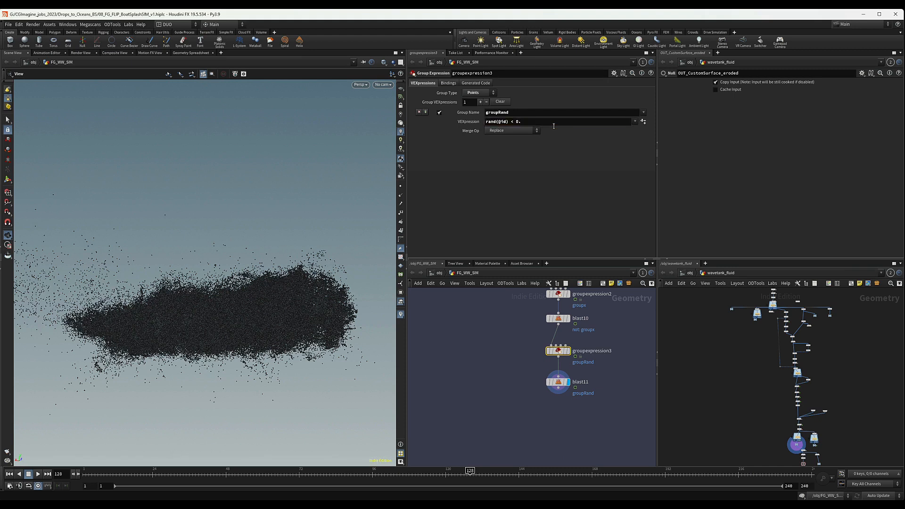
{"action": "left_click", "coordinate": [553, 122]}
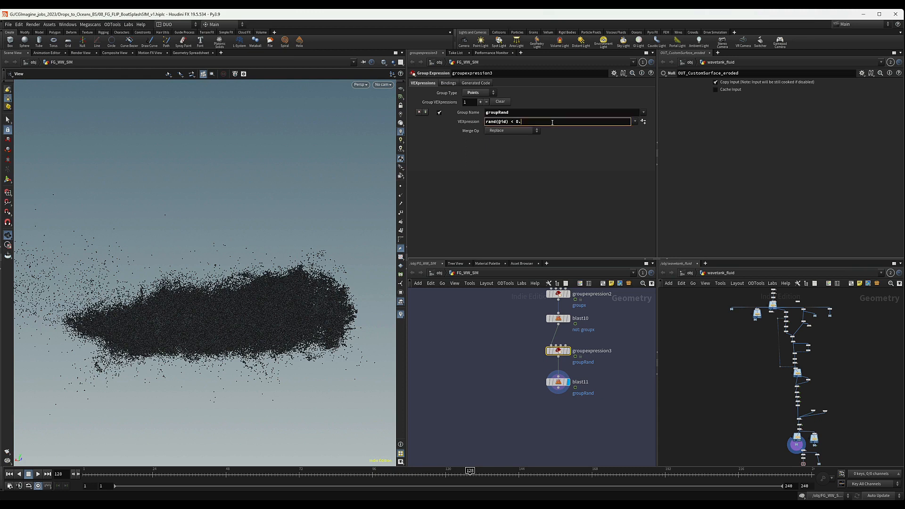
{"action": "type", "text": "2"}
{"action": "key", "text": "Return"}
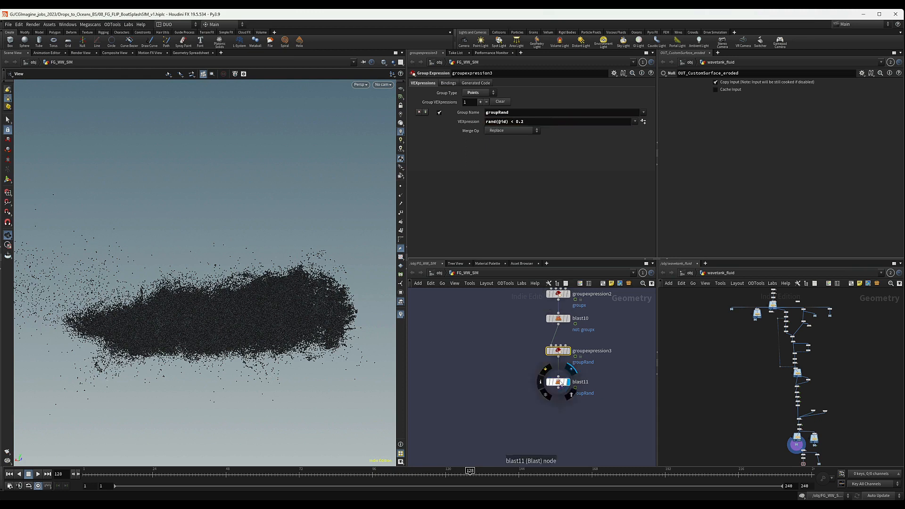
{"action": "middle_click", "coordinate": [561, 384]}
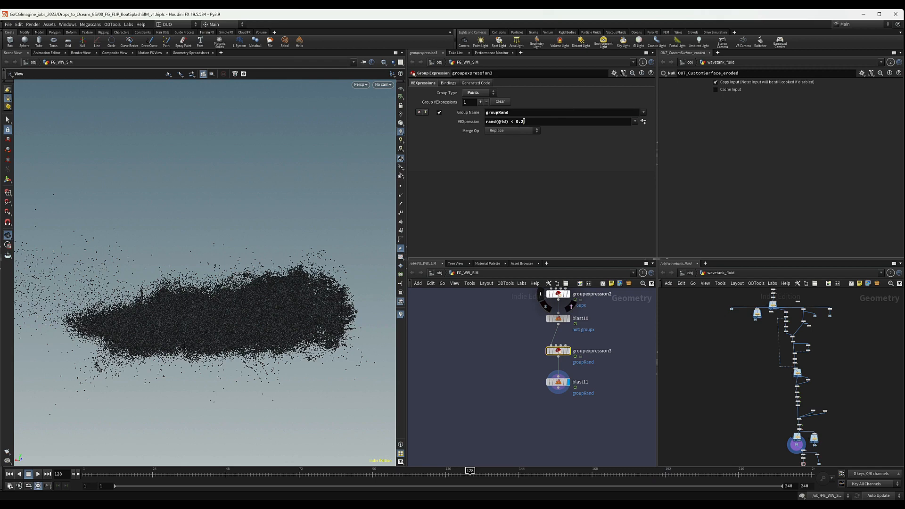
{"action": "double_click", "coordinate": [524, 122]}
{"action": "type", "text": "5"}
{"action": "key", "text": "Return"}
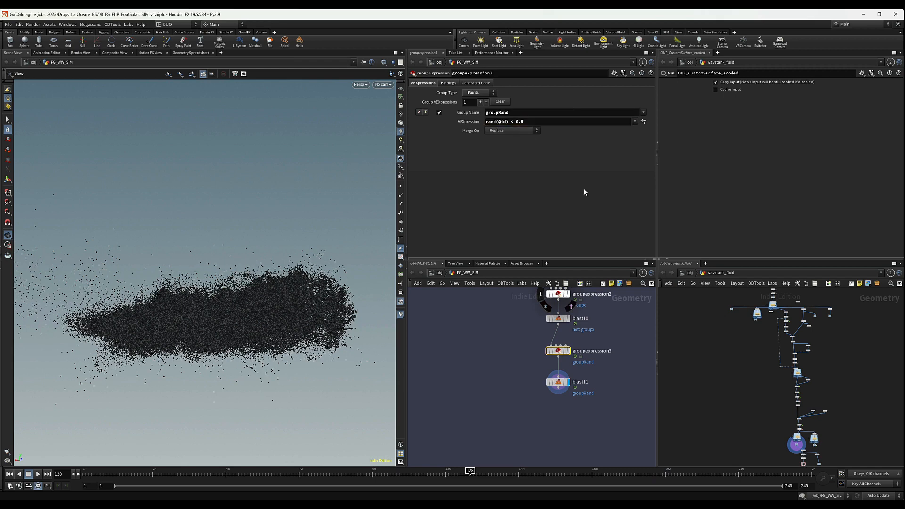
{"action": "middle_click", "coordinate": [563, 385]}
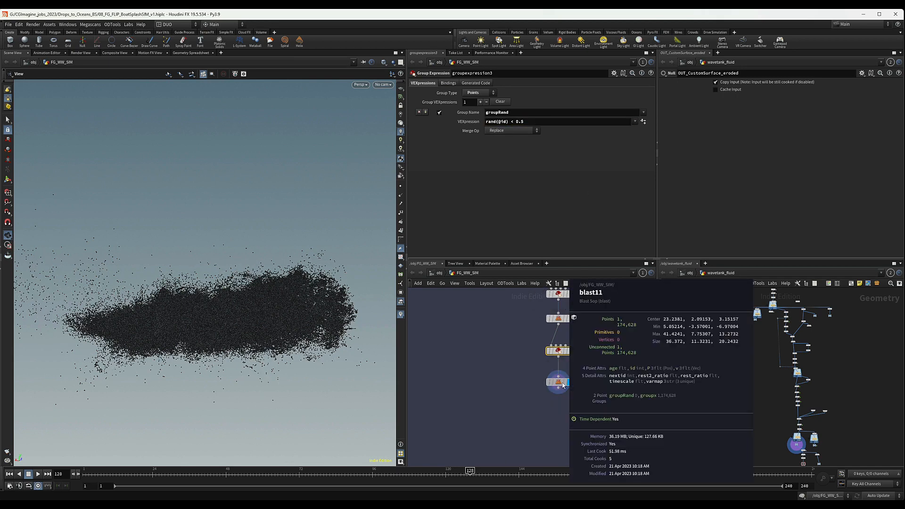
{"action": "double_click", "coordinate": [521, 122]}
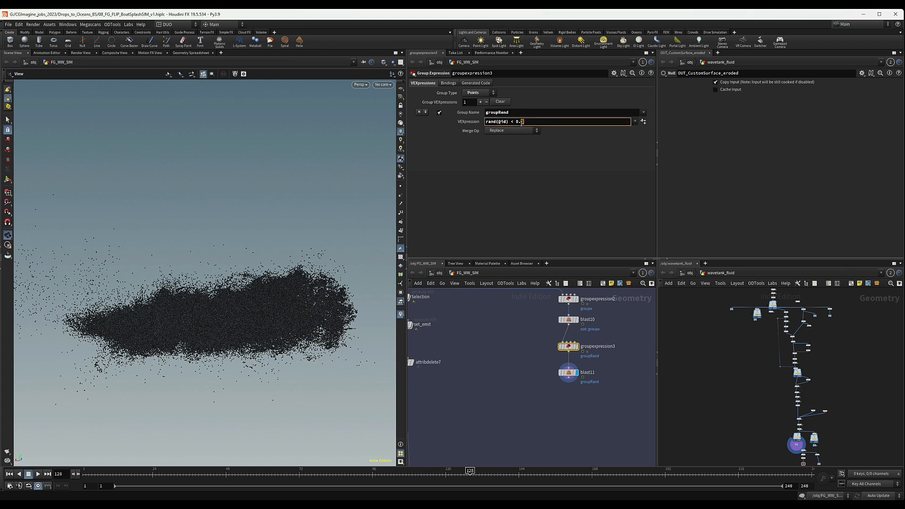
{"action": "key", "text": "Return"}
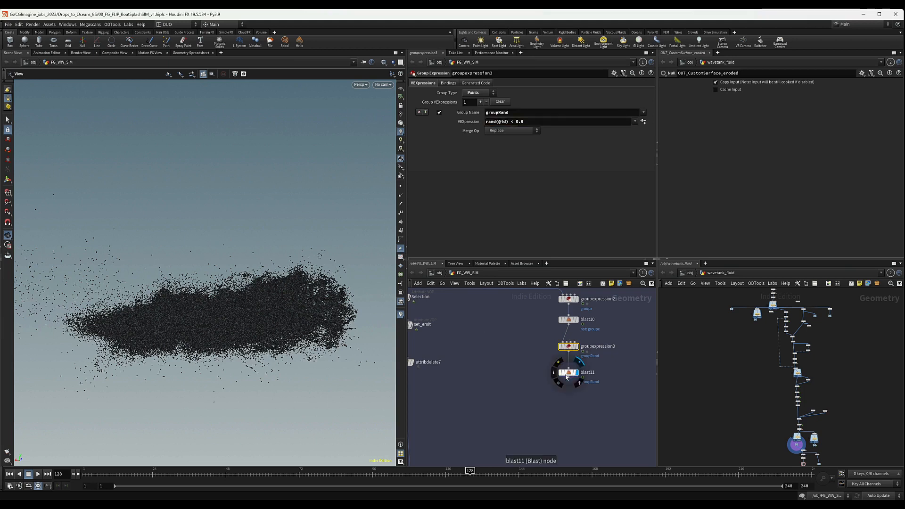
{"action": "middle_click", "coordinate": [572, 379]}
{"action": "mouse_move", "coordinate": [231, 291]}
{"action": "left_mouse_down"}
{"action": "mouse_move", "coordinate": [212, 325]}
{"action": "mouse_move", "coordinate": [156, 290]}
{"action": "mouse_move", "coordinate": [262, 288]}
{"action": "mouse_move", "coordinate": [228, 293]}
{"action": "left_mouse_up"}
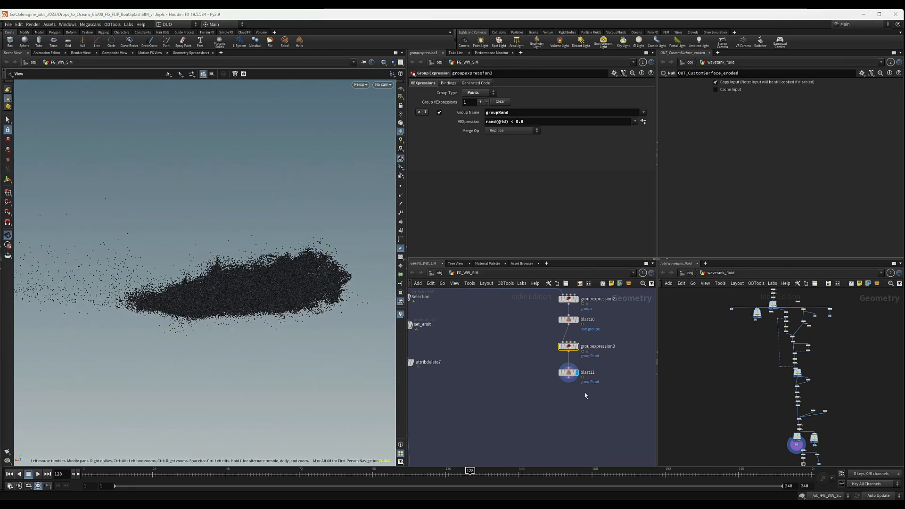
Add a displayed Attribute Delete node after the second Blast, removing the age point attribute, and check its point information.
{"action": "left_click_drag", "start_coordinate": [569, 373], "coordinate": [569, 370]}
{"action": "left_click", "coordinate": [566, 390]}
{"action": "key", "text": "Tab"}
{"action": "type", "text": "attride"}
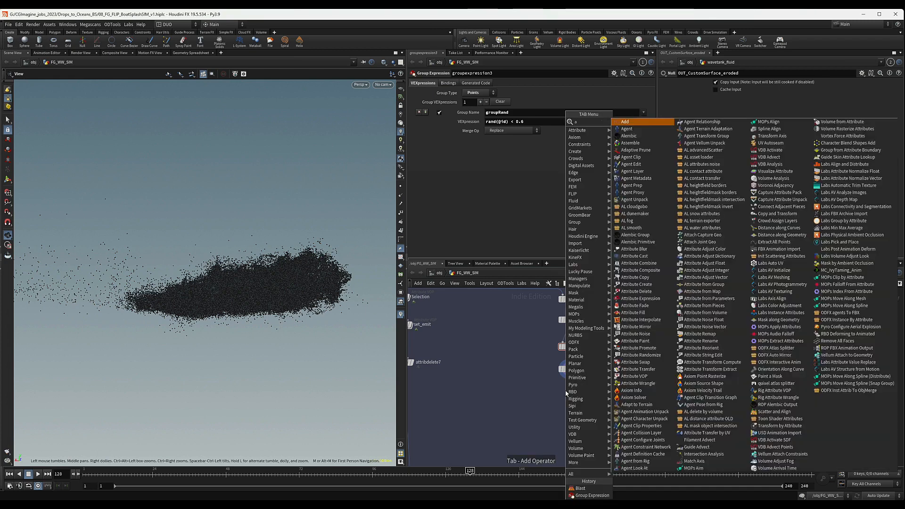
{"action": "key", "text": "Return"}
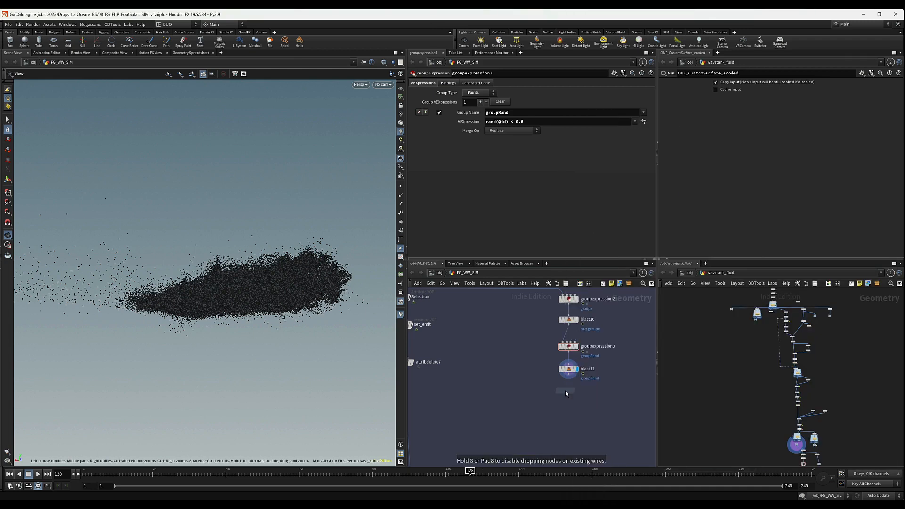
{"action": "left_click", "coordinate": [568, 391]}
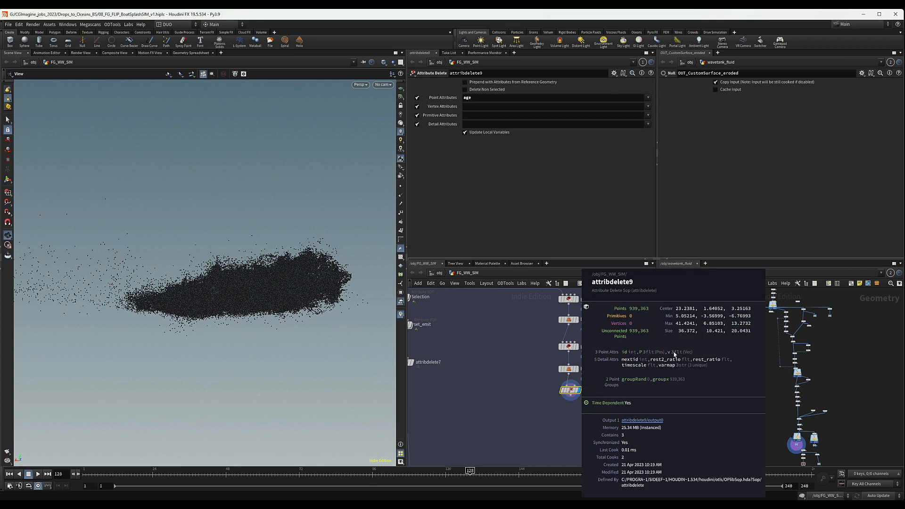
{"action": "middle_click_drag", "start_coordinate": [569, 431], "coordinate": [547, 396]}
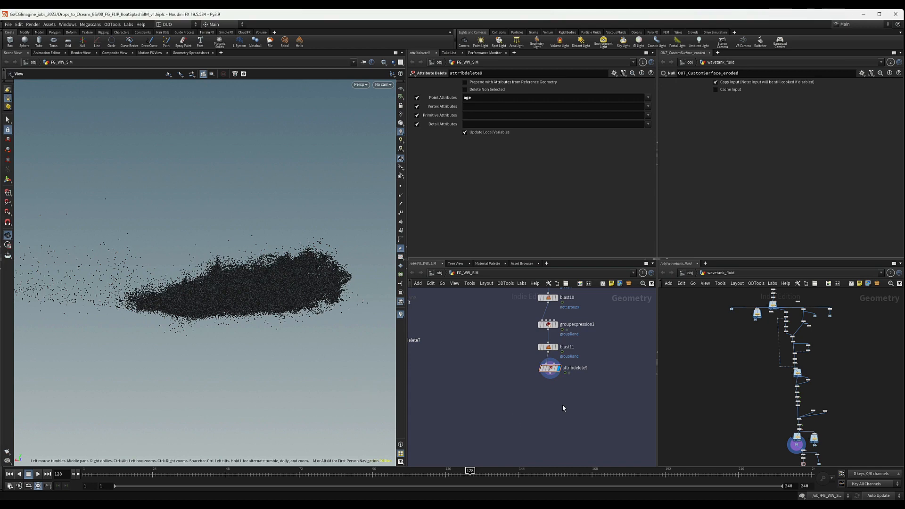
Add a POP Network below the Attribute Delete node, wire that node into its first input, and name it splash_pop.
{"action": "key", "text": "Tab"}
{"action": "type", "text": "pop"}
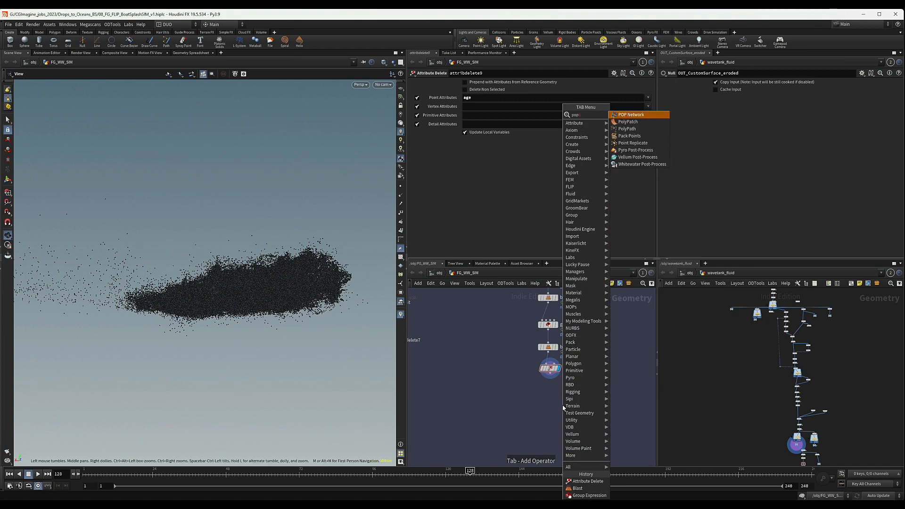
{"action": "key", "text": "Return"}
{"action": "left_click", "coordinate": [551, 392]}
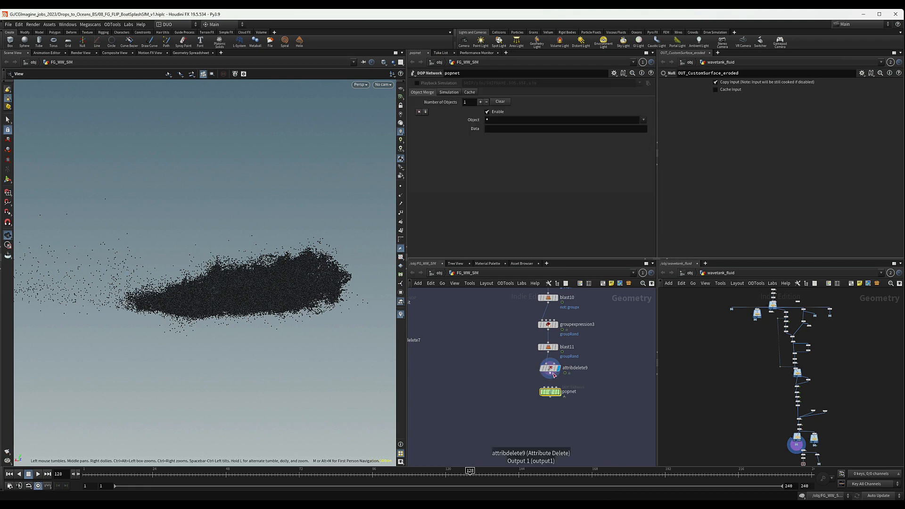
{"action": "left_click_drag", "start_coordinate": [554, 374], "coordinate": [572, 392]}
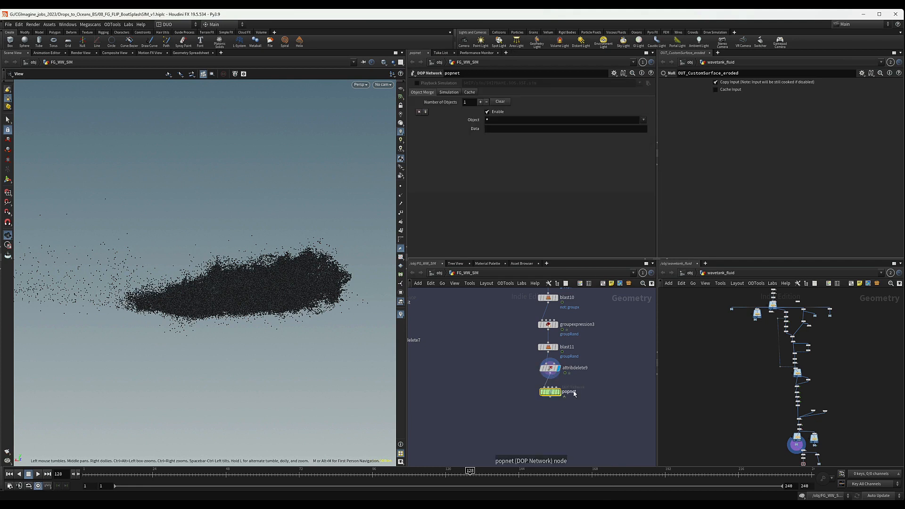
{"action": "double_click", "coordinate": [570, 392]}
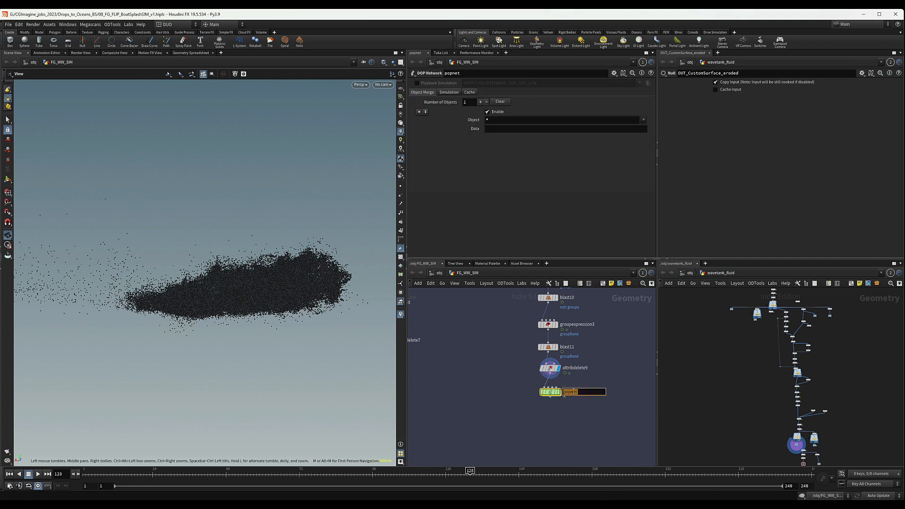
{"action": "type", "text": "splash_po"}
{"action": "key", "text": "Return"}
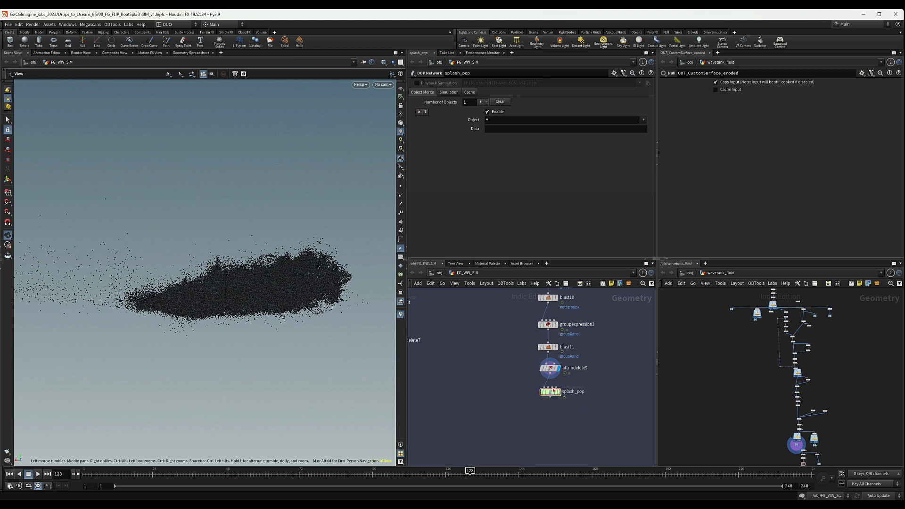
Set the splash_pop network's simulation Substeps to 2 and Start Frame to 72 after a brief look inside it.
{"action": "double_click", "coordinate": [550, 392]}
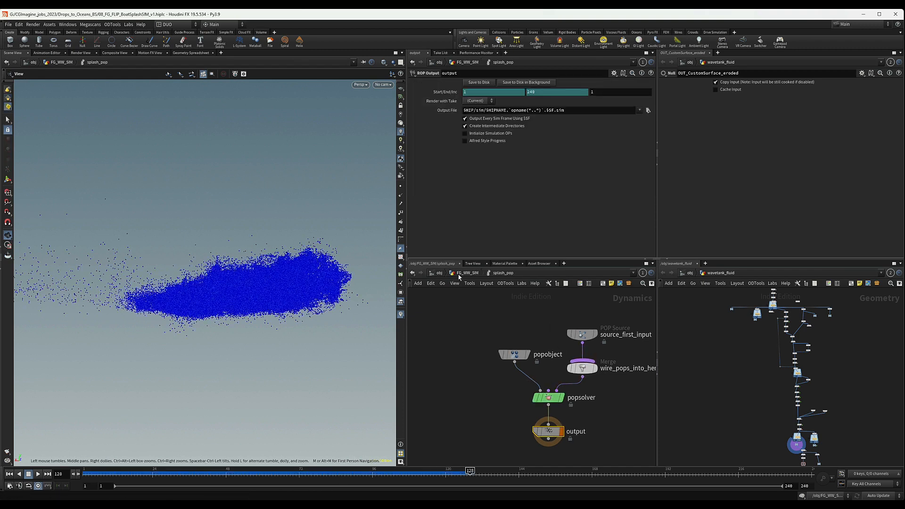
{"action": "key", "text": "u"}
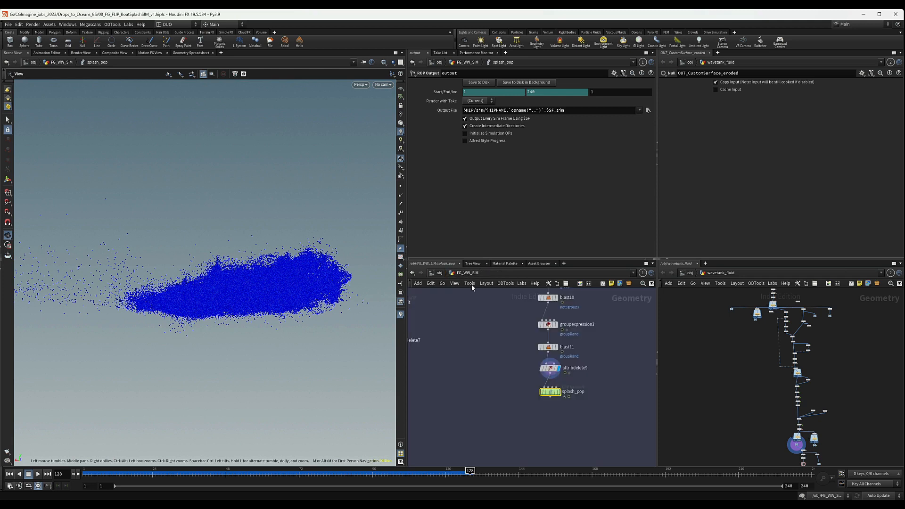
{"action": "left_click", "coordinate": [449, 92]}
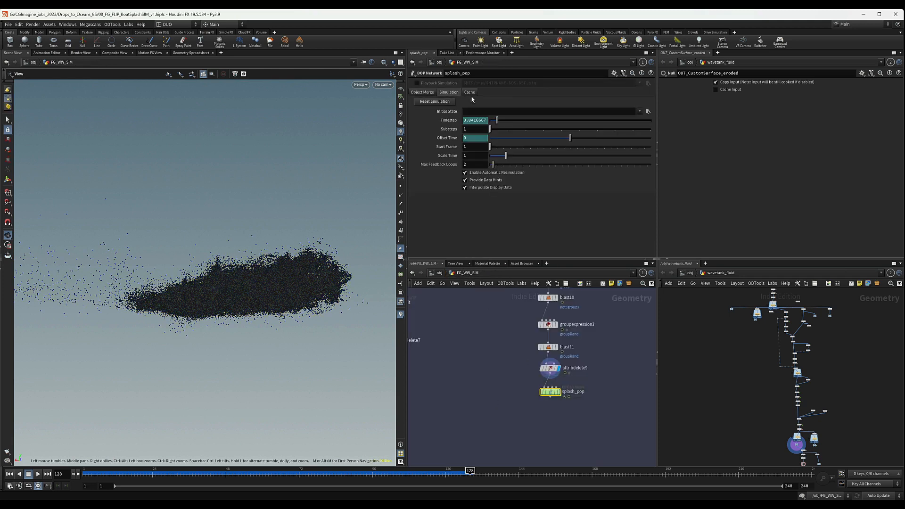
{"action": "left_click_drag", "start_coordinate": [471, 130], "coordinate": [448, 138]}
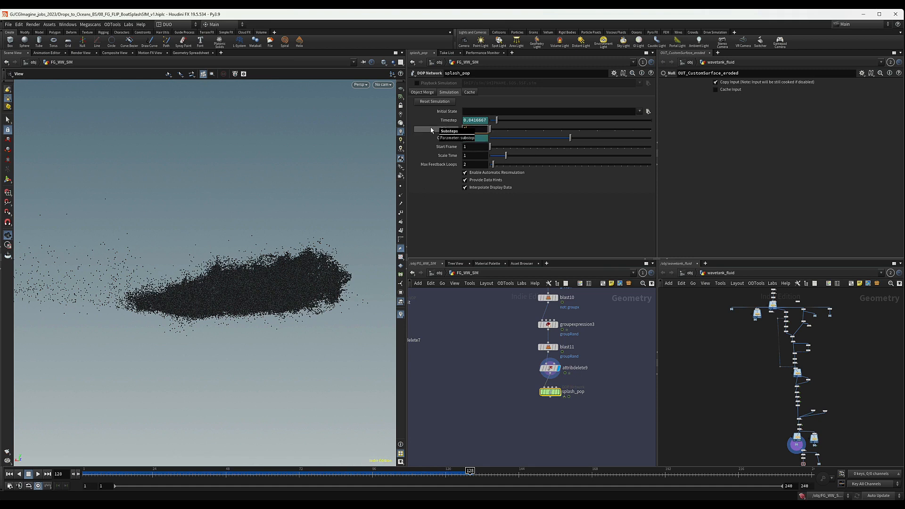
{"action": "key", "text": "Return"}
{"action": "left_click_drag", "start_coordinate": [467, 146], "coordinate": [437, 149]}
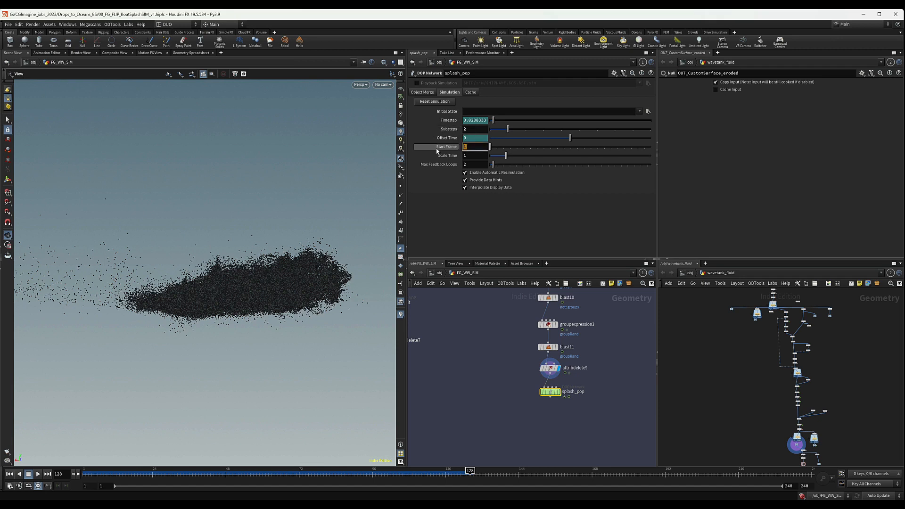
{"action": "type", "text": "72"}
{"action": "key", "text": "Return"}
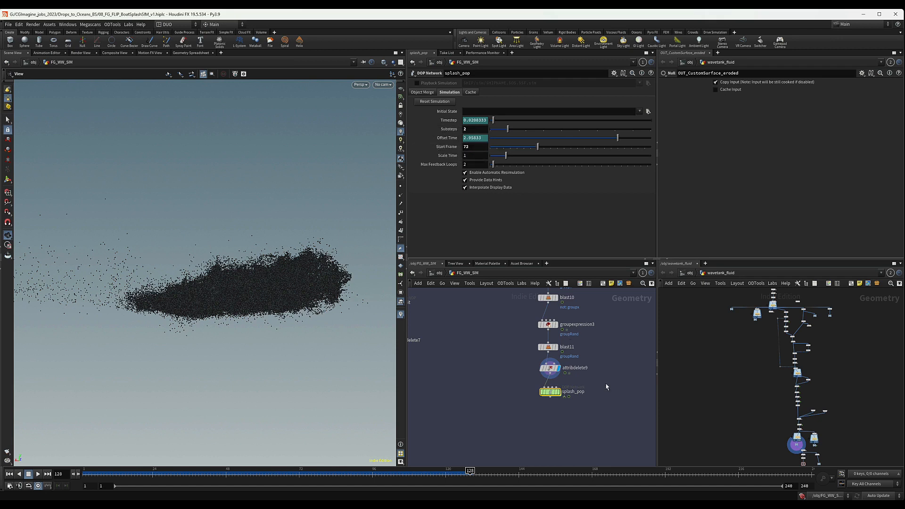
Adjust the spacing at the end of the node chain and display the splash_pop network.
{"action": "middle_click_drag", "start_coordinate": [606, 387], "coordinate": [592, 360]}
{"action": "scroll", "coordinate": [546, 365], "scroll_direction": "up", "scroll_amount": 2}
{"action": "left_click_drag", "start_coordinate": [541, 363], "coordinate": [541, 370]}
{"action": "middle_click_drag", "start_coordinate": [549, 391], "coordinate": [554, 369]}
{"action": "left_click", "coordinate": [549, 347]}
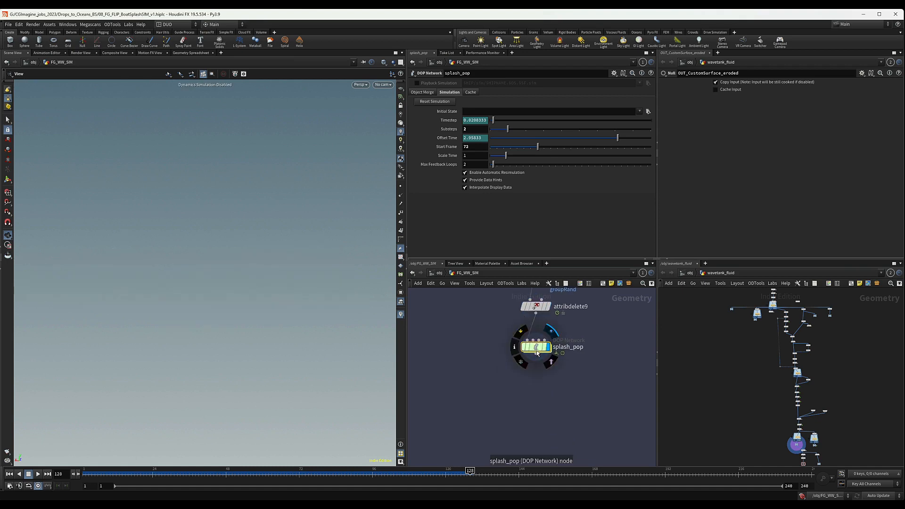
Inside splash_pop, move the output node lower and insert a Gravity Force between popsolver and output.
{"action": "double_click", "coordinate": [537, 352]}
{"action": "middle_click_drag", "start_coordinate": [522, 377], "coordinate": [516, 348]}
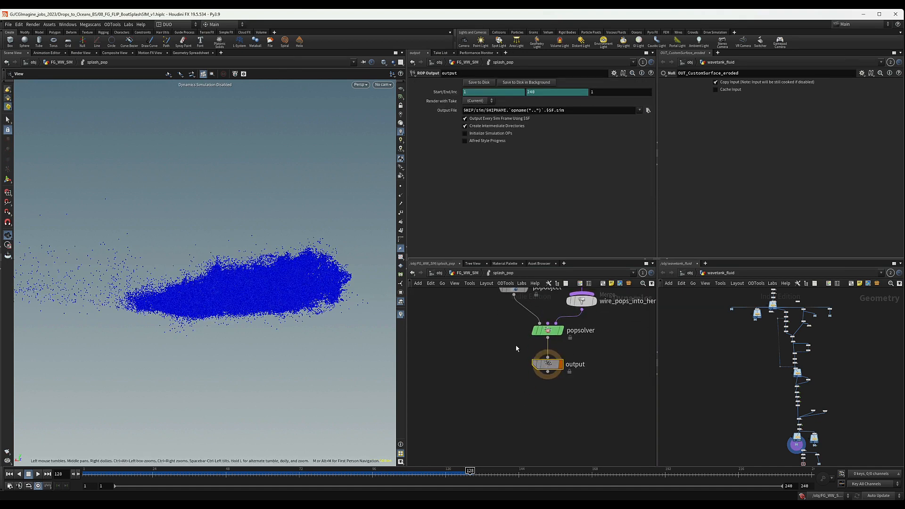
{"action": "left_click_drag", "start_coordinate": [552, 367], "coordinate": [551, 444]}
{"action": "middle_click_drag", "start_coordinate": [509, 396], "coordinate": [517, 387]}
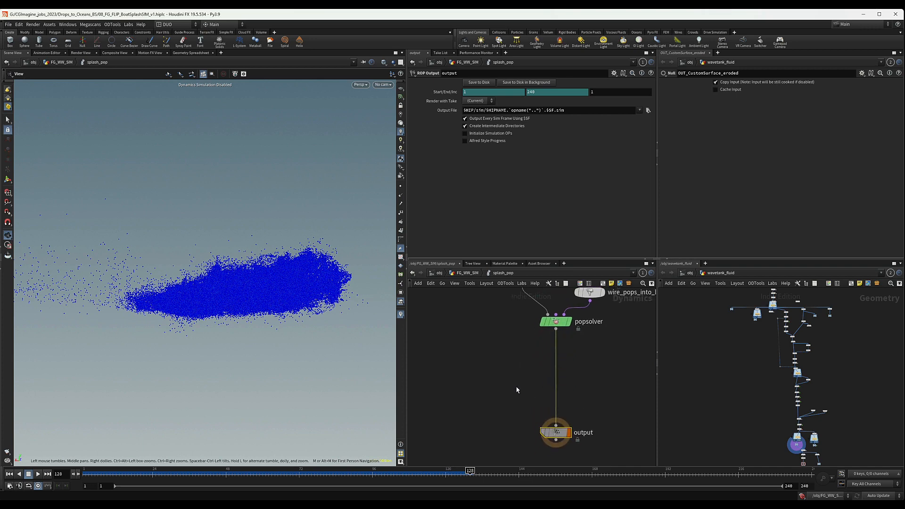
{"action": "key", "text": "Tab"}
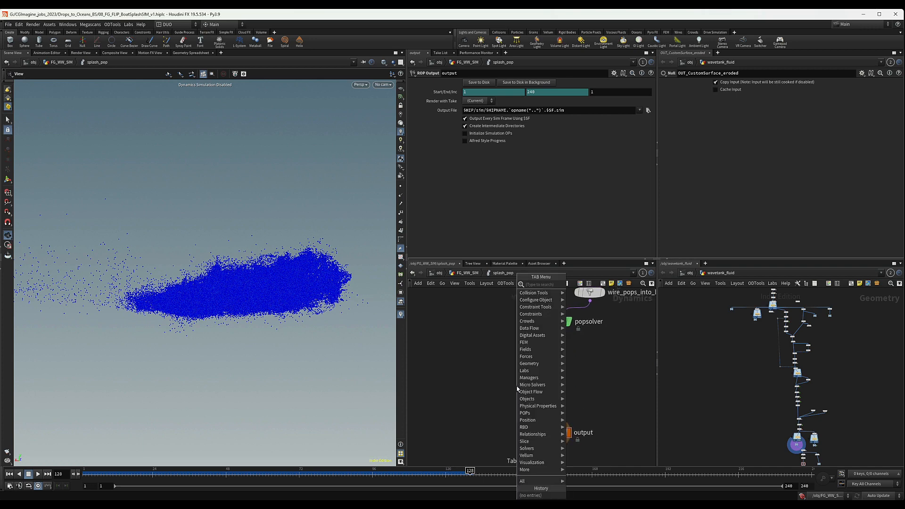
{"action": "type", "text": "gran"}
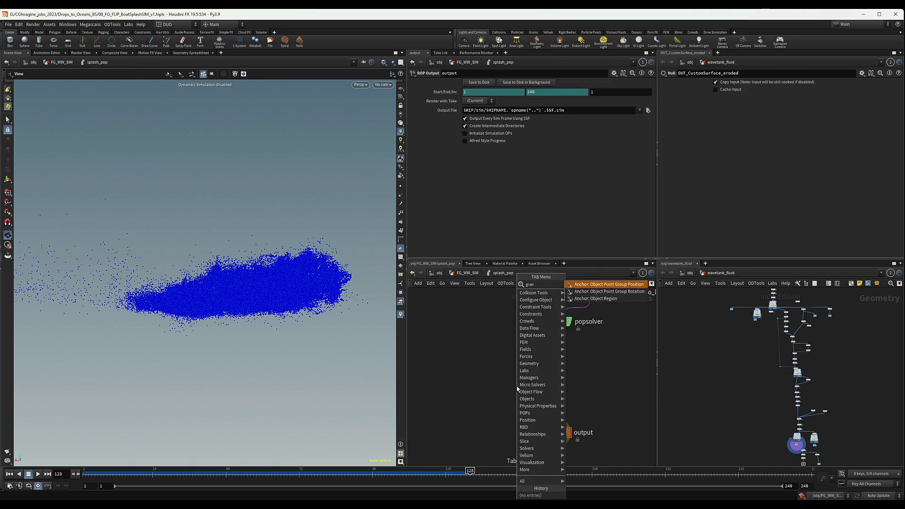
{"action": "key", "text": "BackSpace"}
{"action": "key", "text": "Return"}
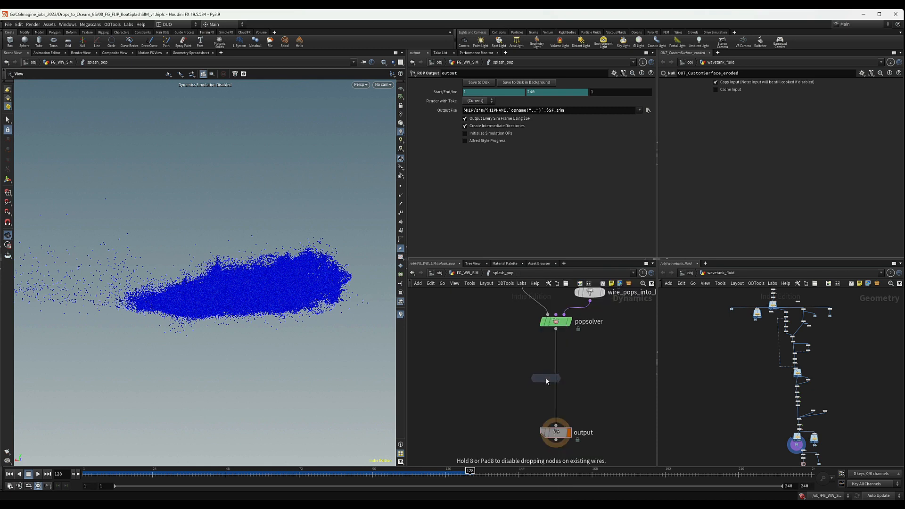
{"action": "left_click", "coordinate": [560, 375]}
{"action": "left_click_drag", "start_coordinate": [556, 371], "coordinate": [556, 375]}
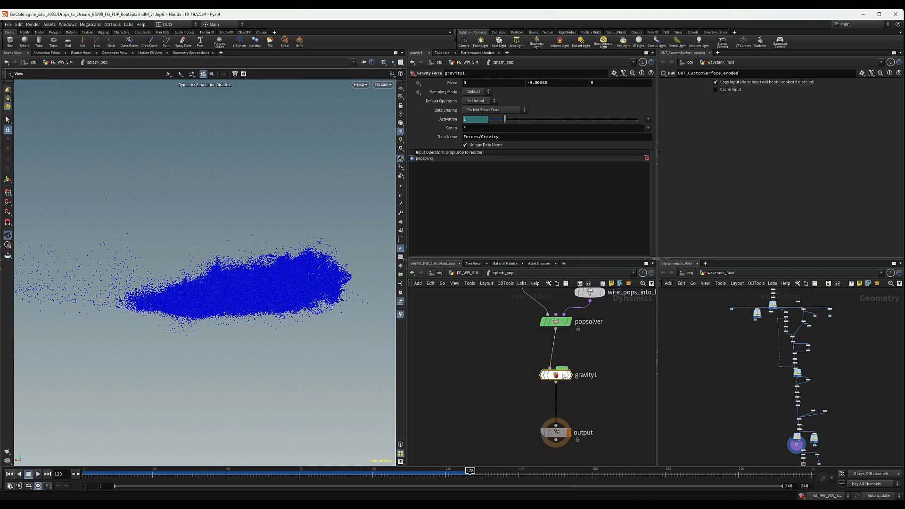
Spread out the POP nodes, moving popobject aside, source_first_input well above the solver, and the merge node just above popsolver.
{"action": "middle_click_drag", "start_coordinate": [597, 327], "coordinate": [605, 403]}
{"action": "left_click_drag", "start_coordinate": [529, 353], "coordinate": [451, 349]}
{"action": "middle_click_drag", "start_coordinate": [549, 346], "coordinate": [485, 345]}
{"action": "scroll", "coordinate": [490, 338], "scroll_direction": "down", "scroll_amount": 2}
{"action": "left_click", "coordinate": [494, 334]}
{"action": "scroll", "coordinate": [493, 332], "scroll_direction": "down", "scroll_amount": 3}
{"action": "left_click_drag", "start_coordinate": [496, 320], "coordinate": [525, 359]}
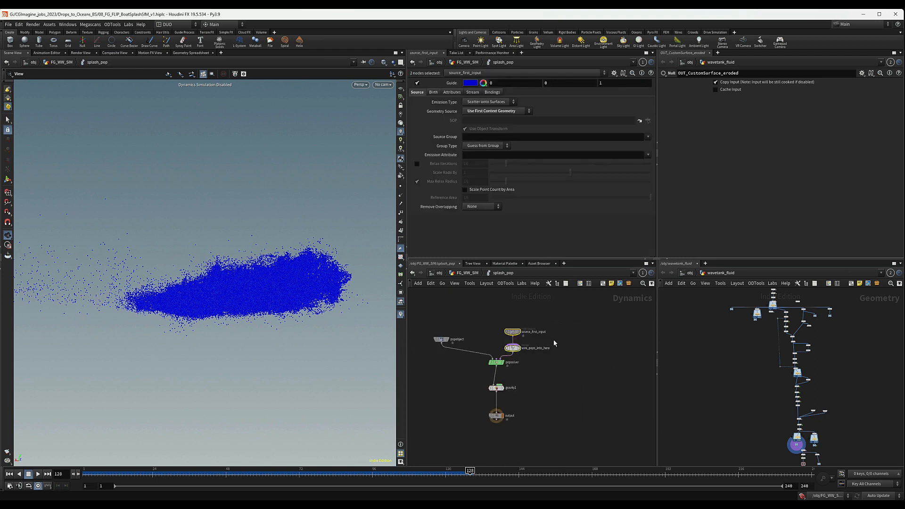
{"action": "middle_click_drag", "start_coordinate": [553, 340], "coordinate": [560, 382]}
{"action": "left_click_drag", "start_coordinate": [521, 374], "coordinate": [519, 310]}
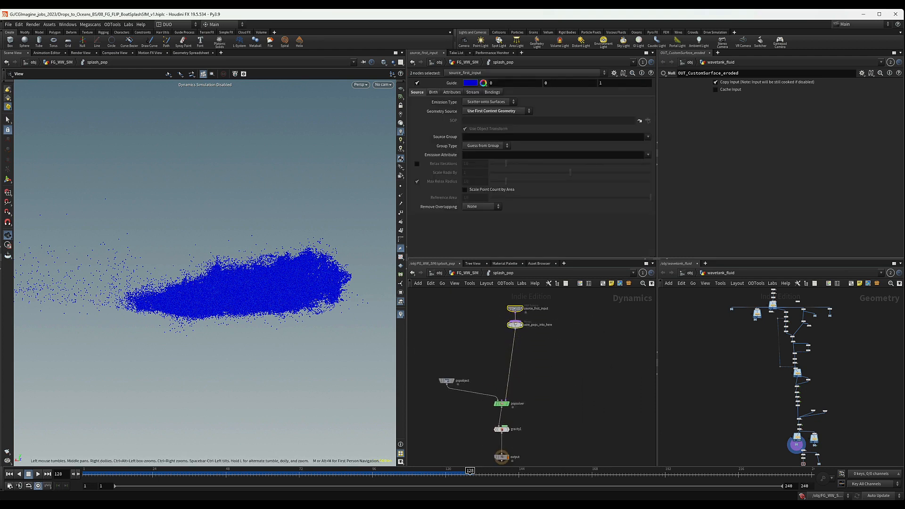
{"action": "middle_click_drag", "start_coordinate": [618, 331], "coordinate": [622, 343]}
{"action": "left_click_drag", "start_coordinate": [518, 339], "coordinate": [519, 400]}
Set source_first_input's Emission Type to All Points, keeping Use First Context Geometry as its Geometry Source.
{"action": "left_click", "coordinate": [539, 361]}
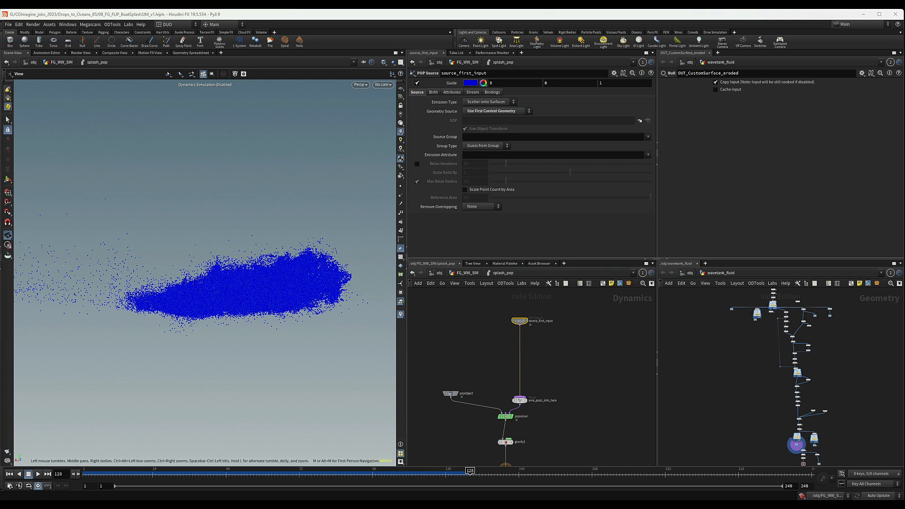
{"action": "left_click", "coordinate": [491, 102]}
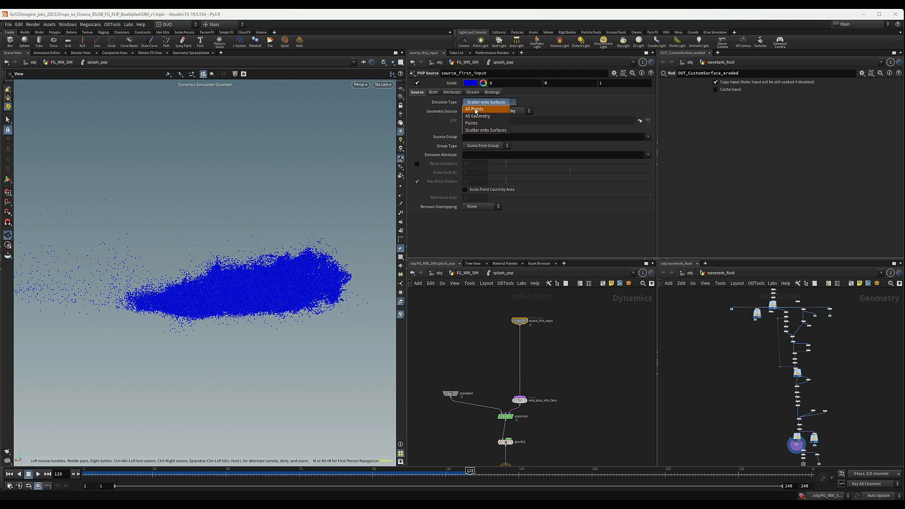
{"action": "left_click", "coordinate": [485, 104]}
{"action": "left_click", "coordinate": [469, 113]}
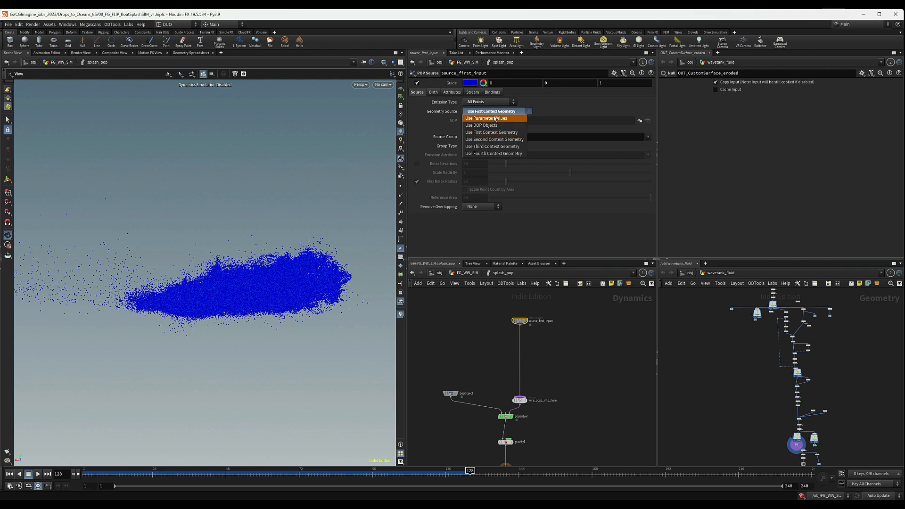
{"action": "left_click", "coordinate": [493, 116]}
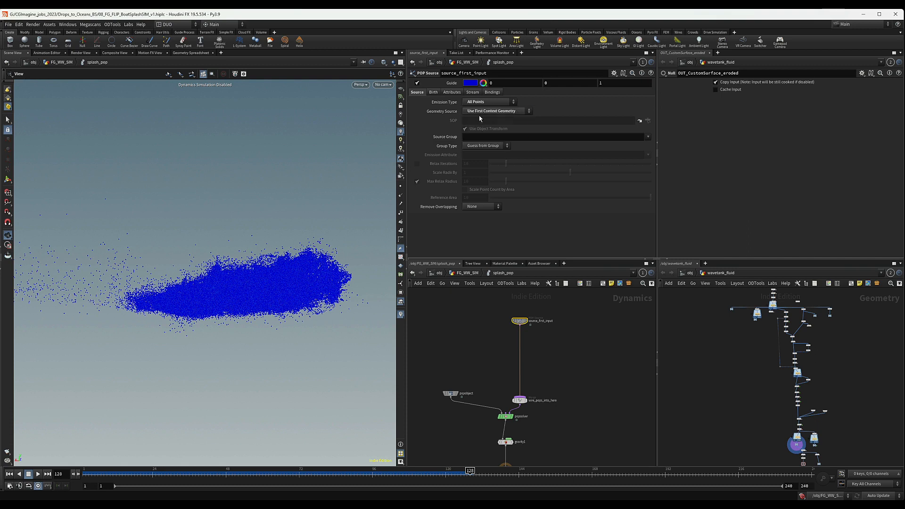
In source_first_input's birth settings, set Life Expectancy to 2.5 and Life Variance to .5.
{"action": "left_click", "coordinate": [433, 92]}
{"action": "left_click_drag", "start_coordinate": [473, 180], "coordinate": [423, 183]}
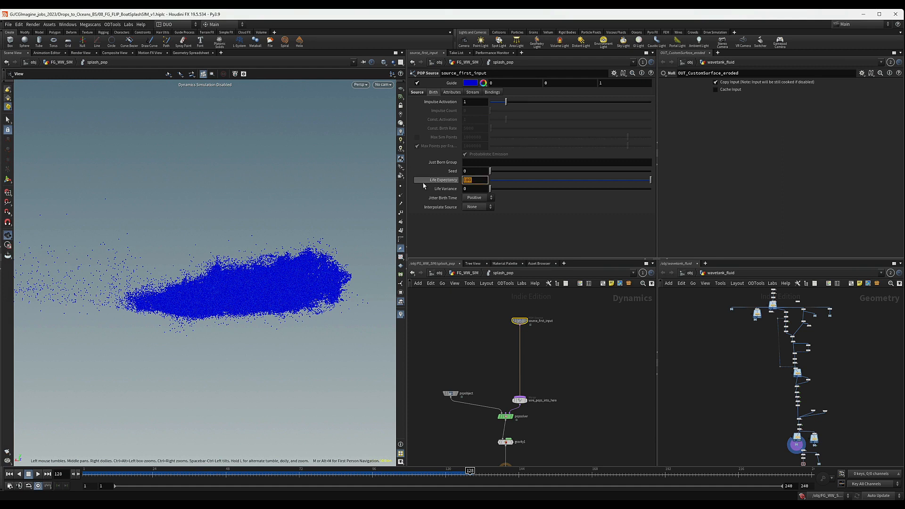
{"action": "type", "text": "2.5"}
{"action": "key", "text": "Return"}
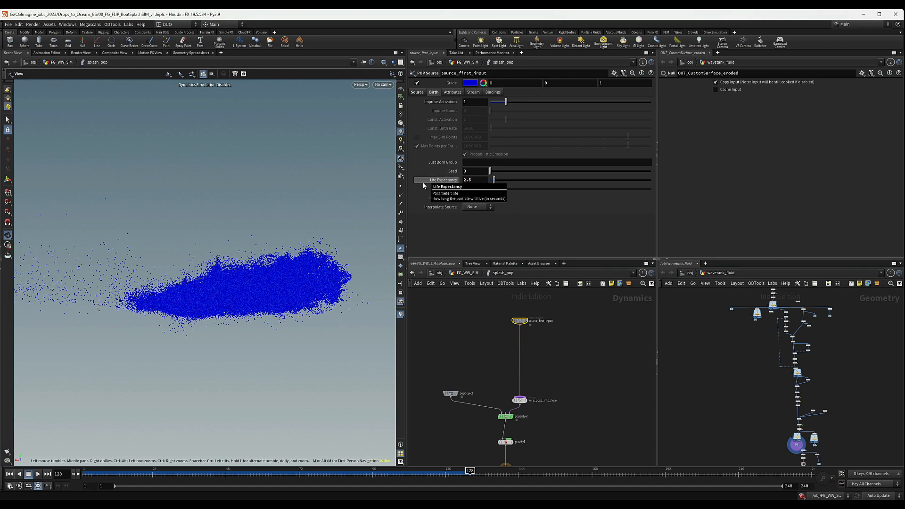
{"action": "left_click", "coordinate": [475, 188]}
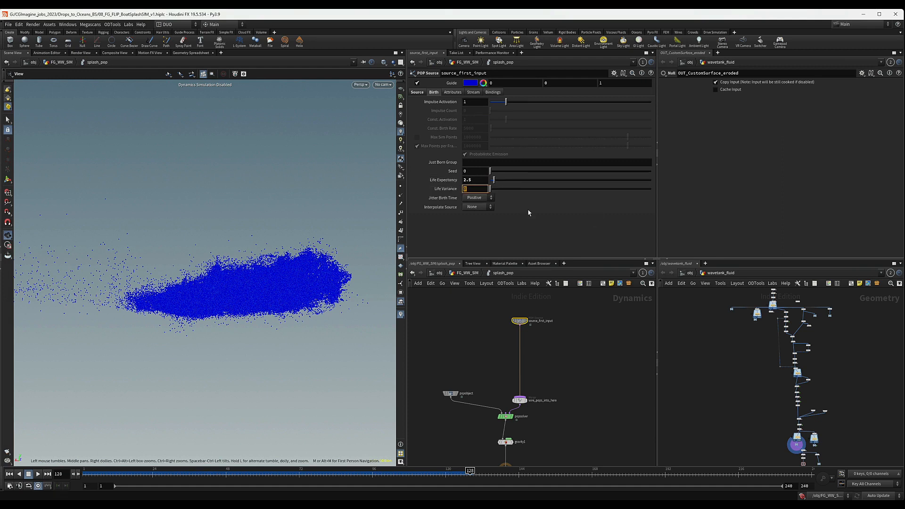
{"action": "type", "text": ".5"}
{"action": "key", "text": "Return"}
{"action": "left_click", "coordinate": [477, 198]}
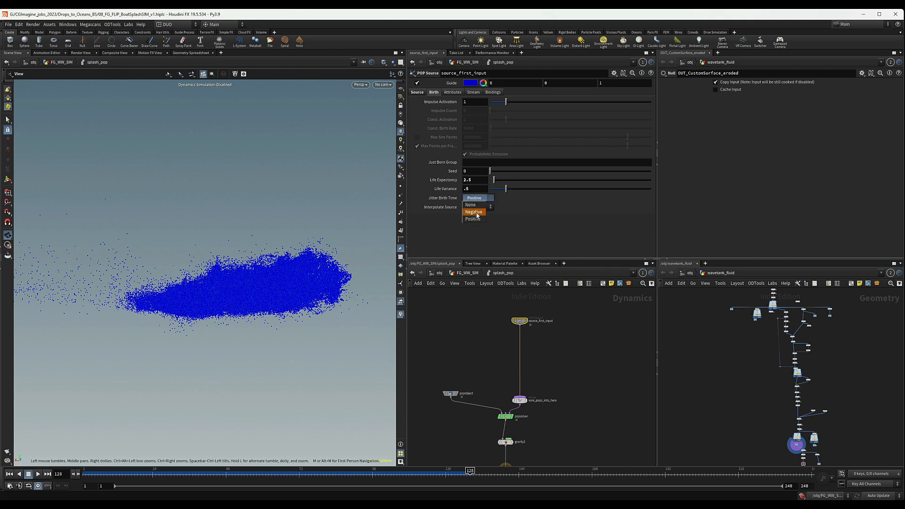
{"action": "left_click", "coordinate": [476, 207]}
Set source_first_input's Initial Velocity to Add to inherited velocity, with a Variance of 0.1 on all three axes.
{"action": "left_click", "coordinate": [446, 93]}
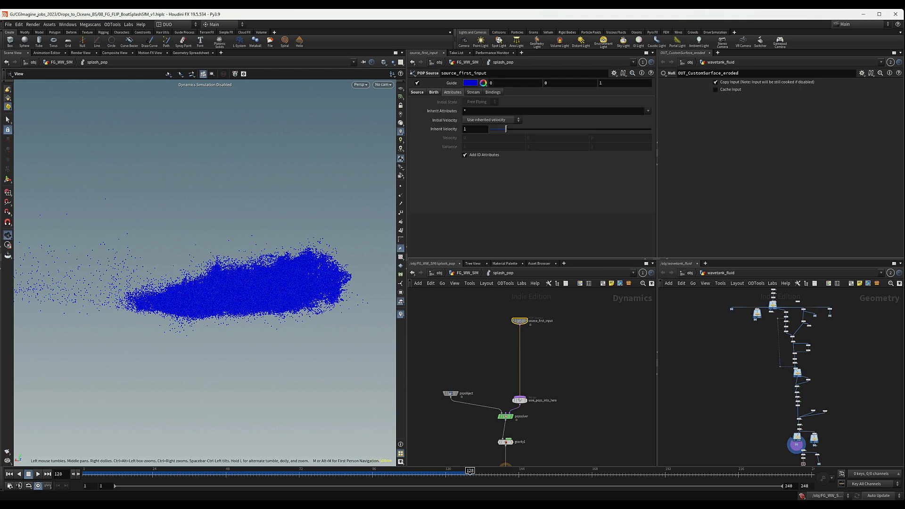
{"action": "left_click", "coordinate": [476, 121]}
{"action": "left_click", "coordinate": [477, 136]}
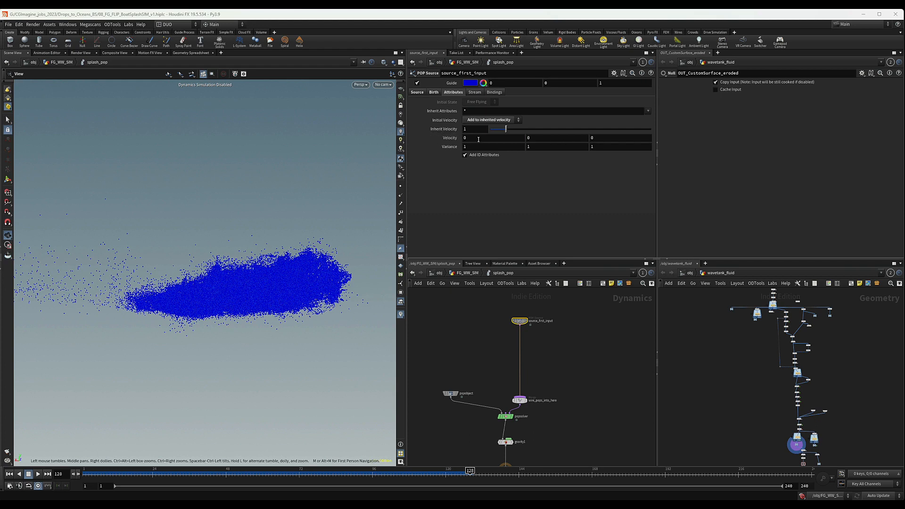
{"action": "left_click", "coordinate": [471, 148]}
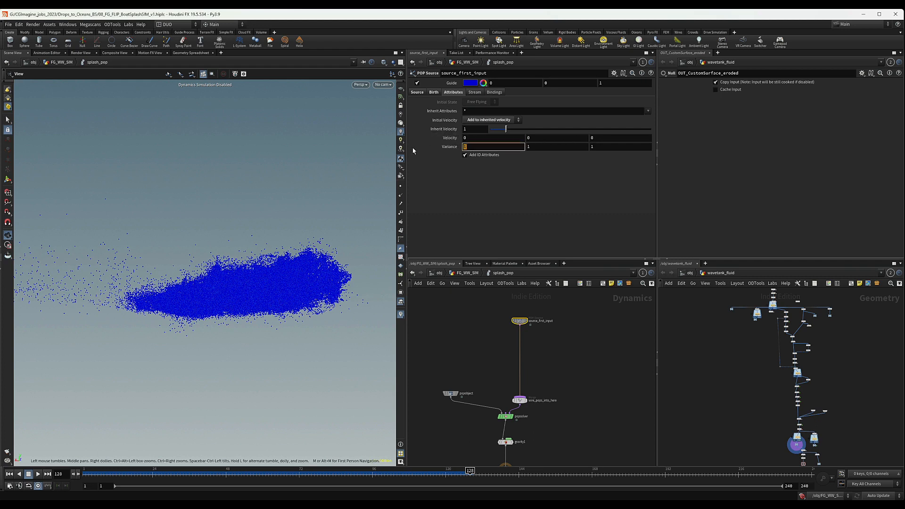
{"action": "type", "text": "0.1"}
{"action": "key", "text": "Tab"}
{"action": "key", "text": "Tab"}
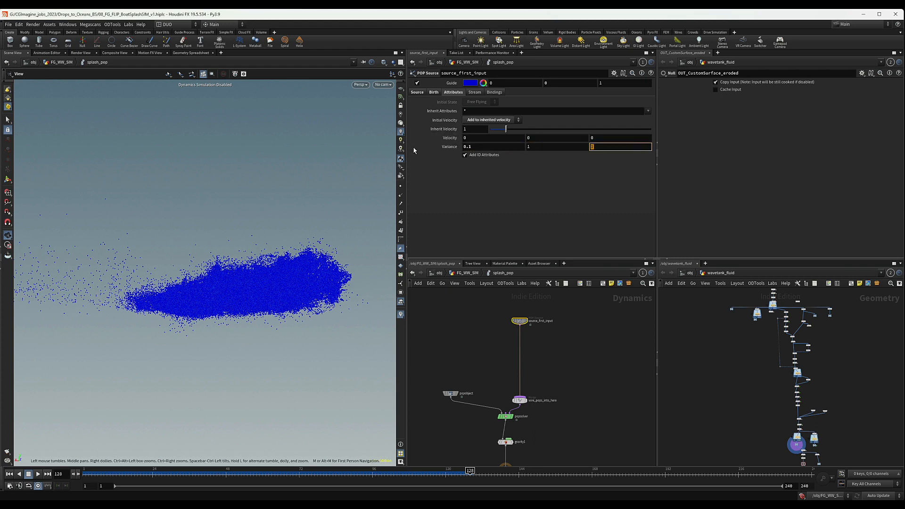
{"action": "key", "text": "shift+Tab"}
{"action": "type", "text": "0.1"}
{"action": "key", "text": "Return"}
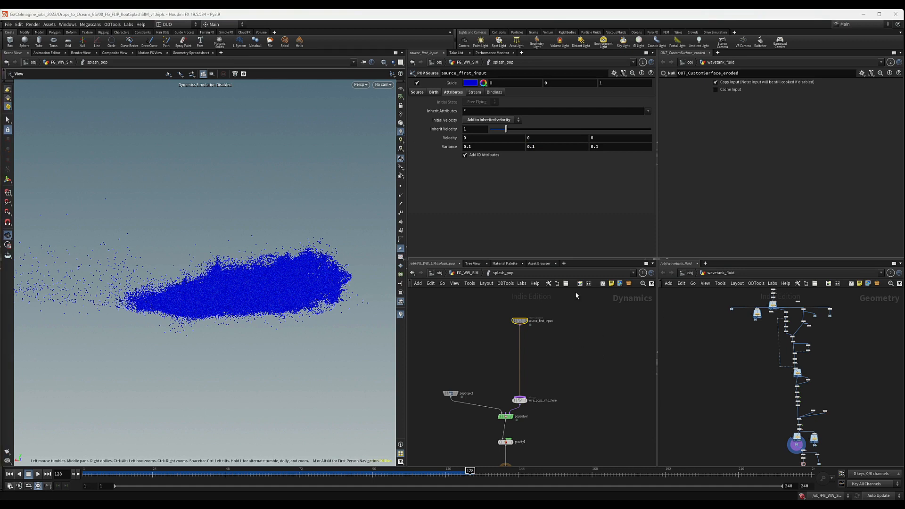
Copy the maskByAge, popadvectbyvolumes1 and popdrag1 nodes from inside the Splash_WW_SIM network.
{"action": "left_click", "coordinate": [469, 273]}
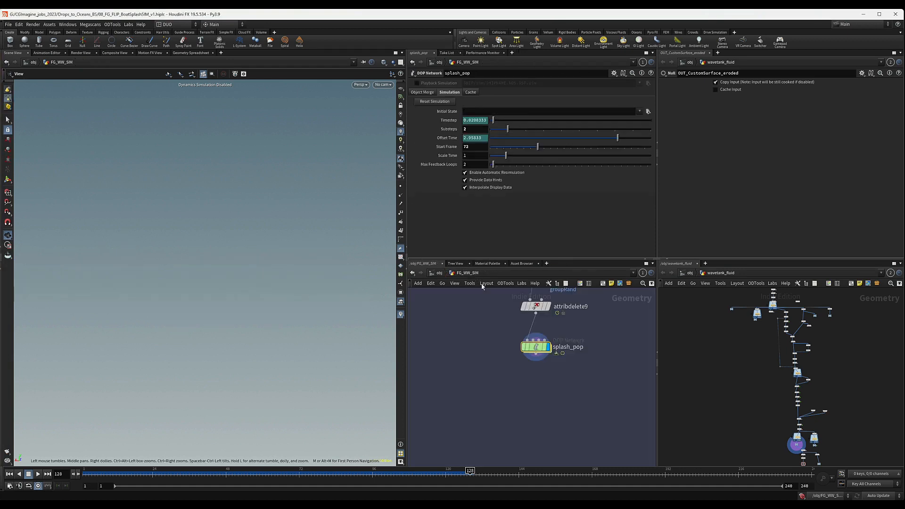
{"action": "scroll", "coordinate": [549, 377], "scroll_direction": "down", "scroll_amount": 1}
{"action": "middle_click_drag", "start_coordinate": [522, 394], "coordinate": [535, 313]}
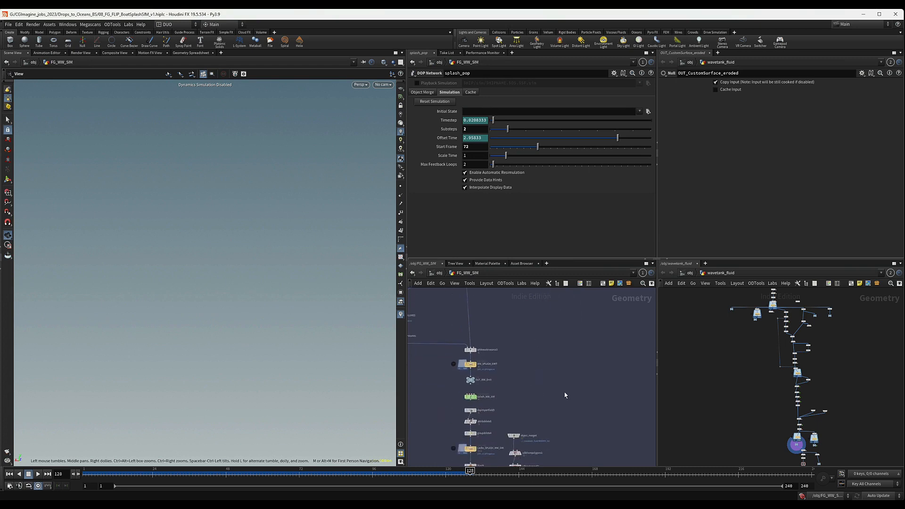
{"action": "double_click", "coordinate": [470, 397]}
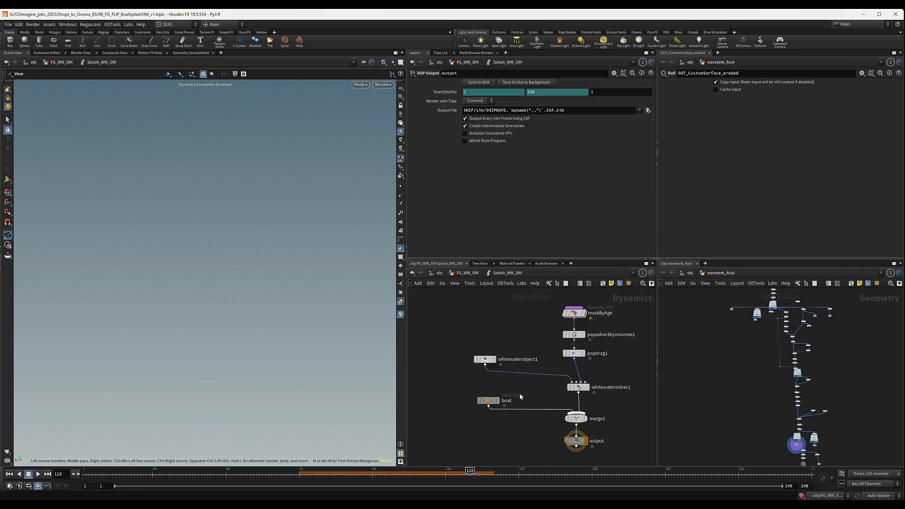
{"action": "left_click", "coordinate": [568, 346]}
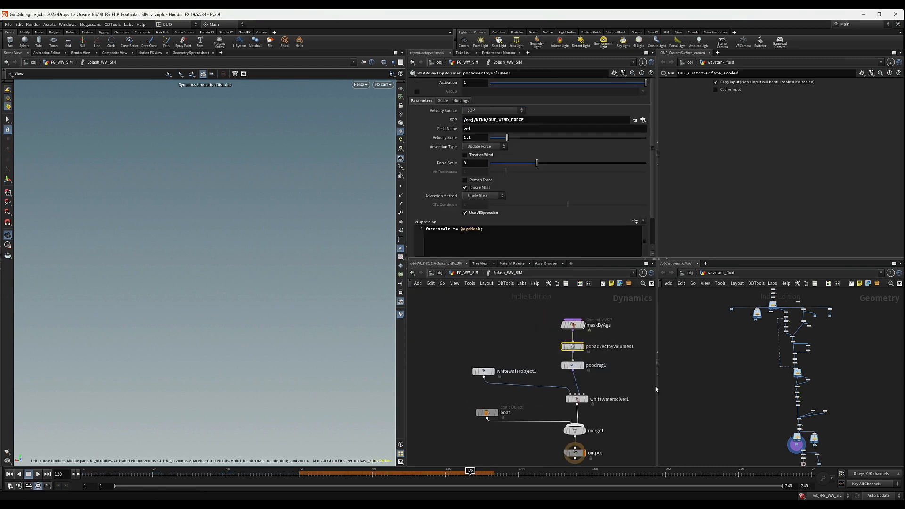
{"action": "key", "text": "ctrl+c"}
Return to FG_WW_SIM, enter the splash_pop network and paste the copied nodes there.
{"action": "left_click", "coordinate": [467, 272]}
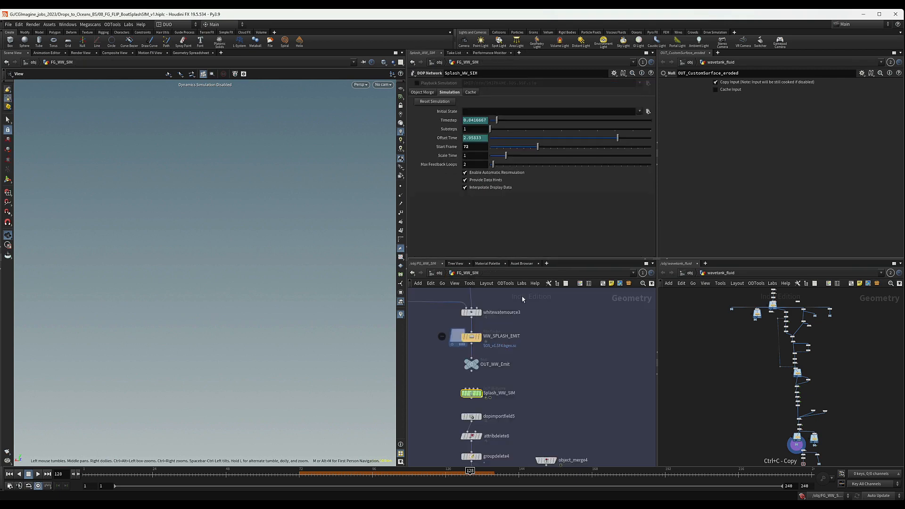
{"action": "middle_click_drag", "start_coordinate": [535, 381], "coordinate": [530, 389]}
{"action": "scroll", "coordinate": [530, 389], "scroll_direction": "down", "scroll_amount": 5}
{"action": "scroll", "coordinate": [528, 365], "scroll_direction": "up", "scroll_amount": 6}
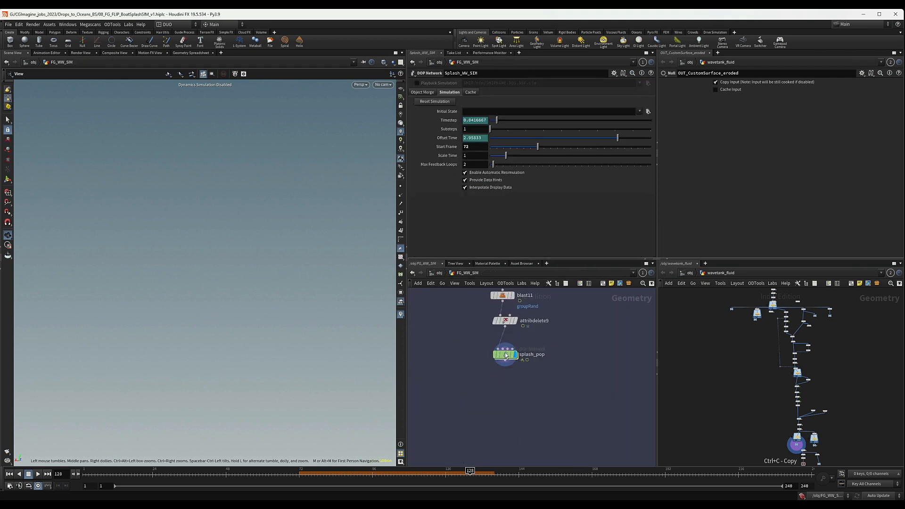
{"action": "double_click", "coordinate": [505, 354]}
{"action": "key", "text": "ctrl+v"}
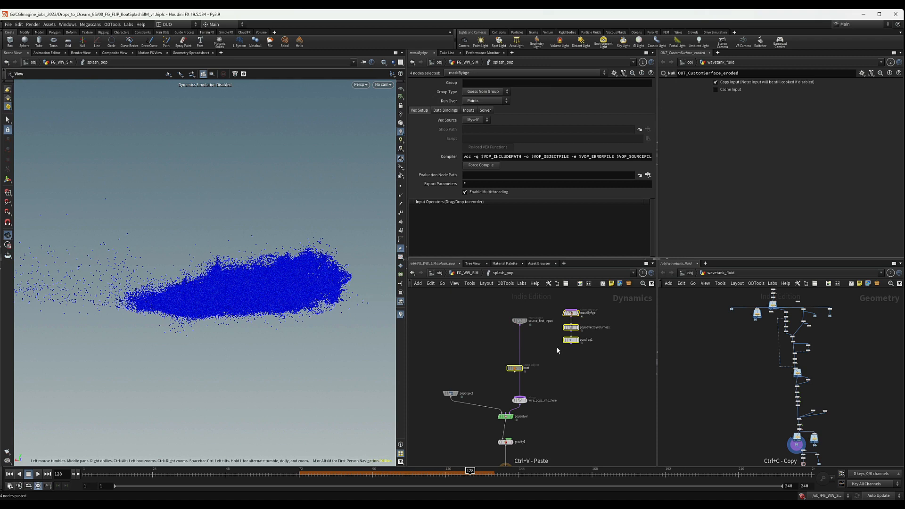
Delete the pasted boat node and insert popadvectbyvolumes1 on the wire directly below source_first_input.
{"action": "mouse_move", "coordinate": [570, 327]}
{"action": "left_mouse_down"}
{"action": "mouse_move", "coordinate": [471, 361]}
{"action": "mouse_move", "coordinate": [460, 380]}
{"action": "left_mouse_up"}
{"action": "key", "text": "Delete"}
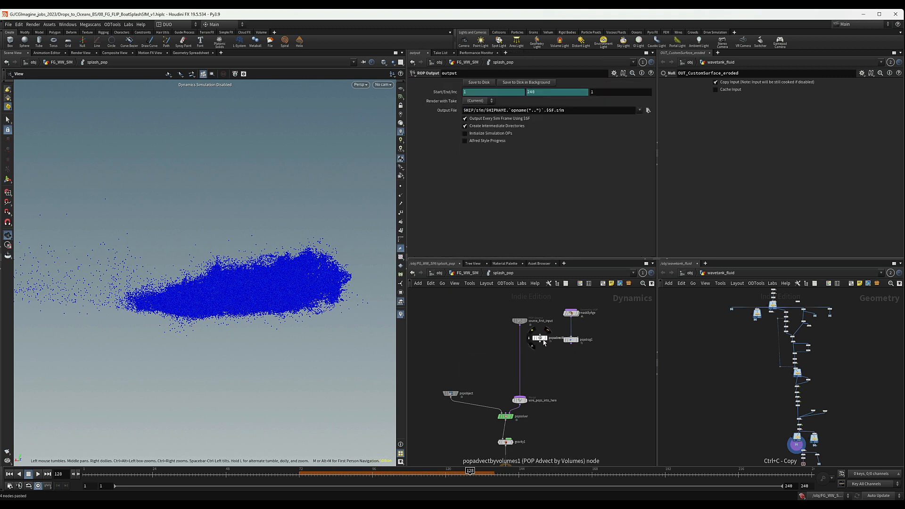
{"action": "left_click_drag", "start_coordinate": [541, 339], "coordinate": [520, 337]}
{"action": "left_click", "coordinate": [520, 337]}
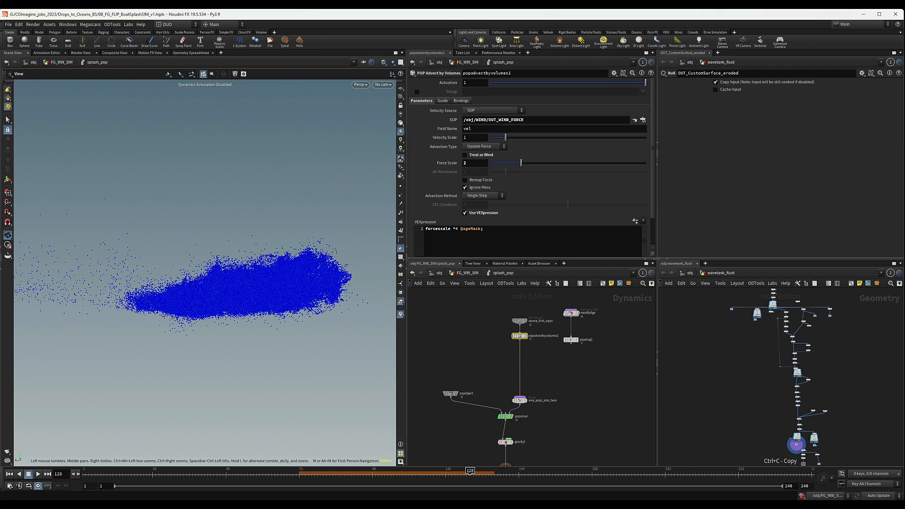
On popadvectbyvolumes1, set Velocity Scale to 1.2 and Force Scale to 3, and turn off Use VEXpression.
{"action": "left_click", "coordinate": [479, 136]}
{"action": "key", "text": "Tab"}
{"action": "type", "text": "3"}
{"action": "key", "text": "Return"}
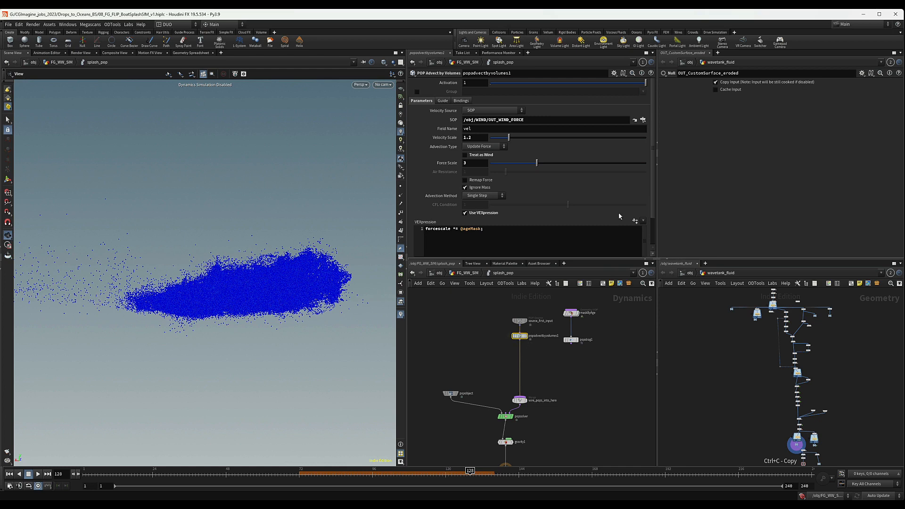
{"action": "scroll", "coordinate": [618, 212], "scroll_direction": "down", "scroll_amount": 2}
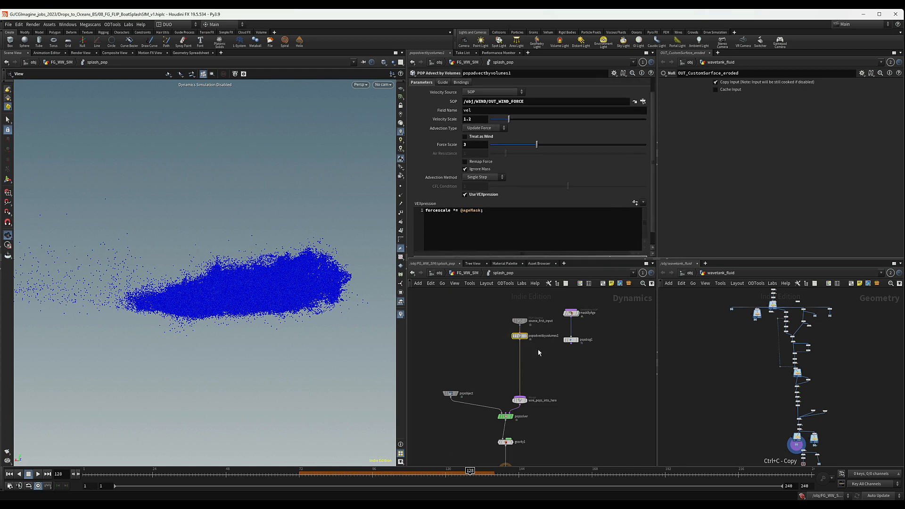
{"action": "left_click_drag", "start_coordinate": [521, 338], "coordinate": [521, 347]}
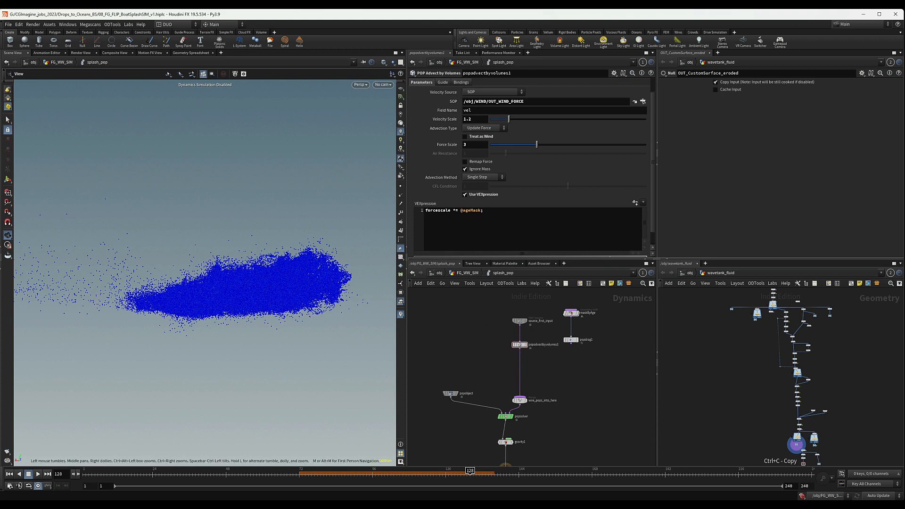
{"action": "left_click", "coordinate": [465, 194]}
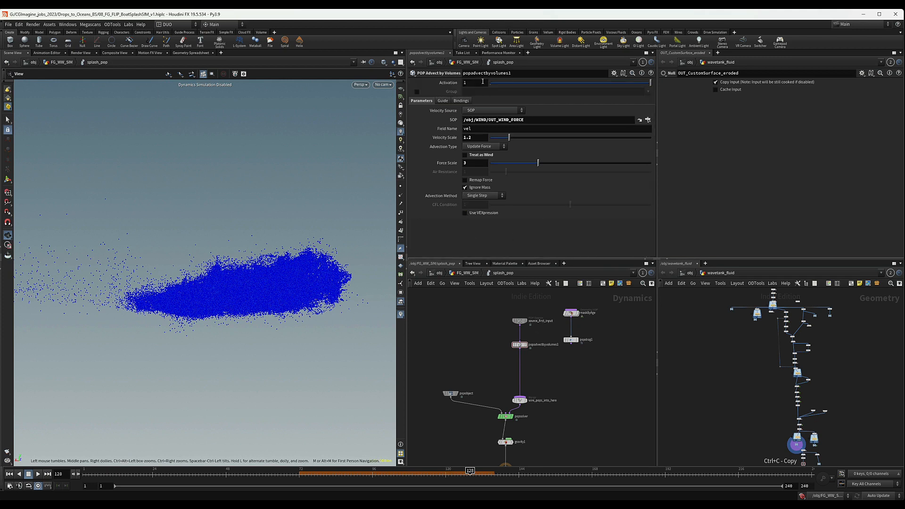
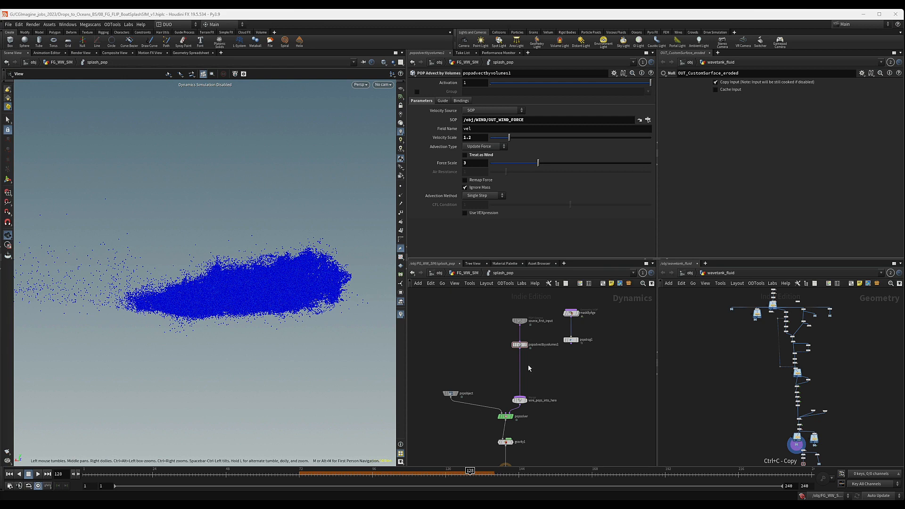
Insert popdrag1 just above wire_pops_into_here and delete the leftover maskByAge node.
{"action": "middle_click_drag", "start_coordinate": [534, 369], "coordinate": [504, 371]}
{"action": "mouse_move", "coordinate": [528, 357]}
{"action": "left_mouse_down"}
{"action": "mouse_move", "coordinate": [557, 313]}
{"action": "mouse_move", "coordinate": [594, 294]}
{"action": "left_mouse_up"}
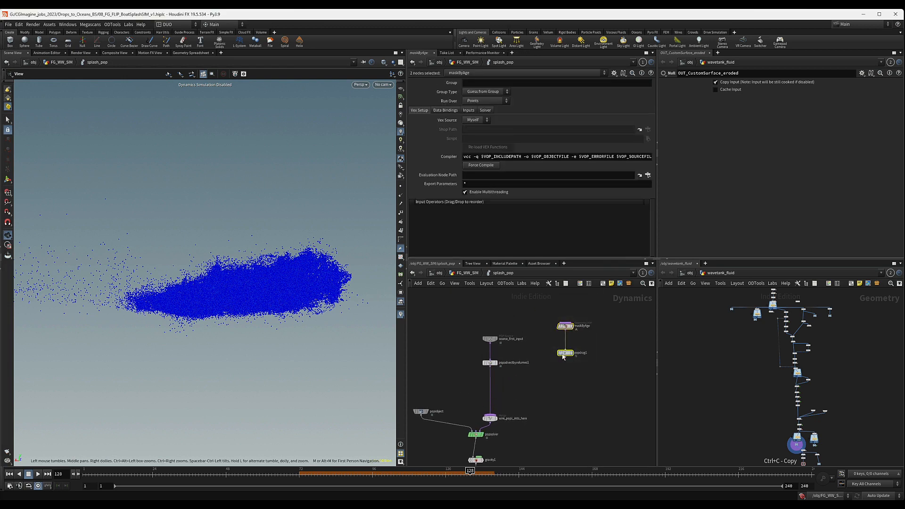
{"action": "left_click", "coordinate": [564, 371]}
{"action": "left_click_drag", "start_coordinate": [565, 353], "coordinate": [492, 405]}
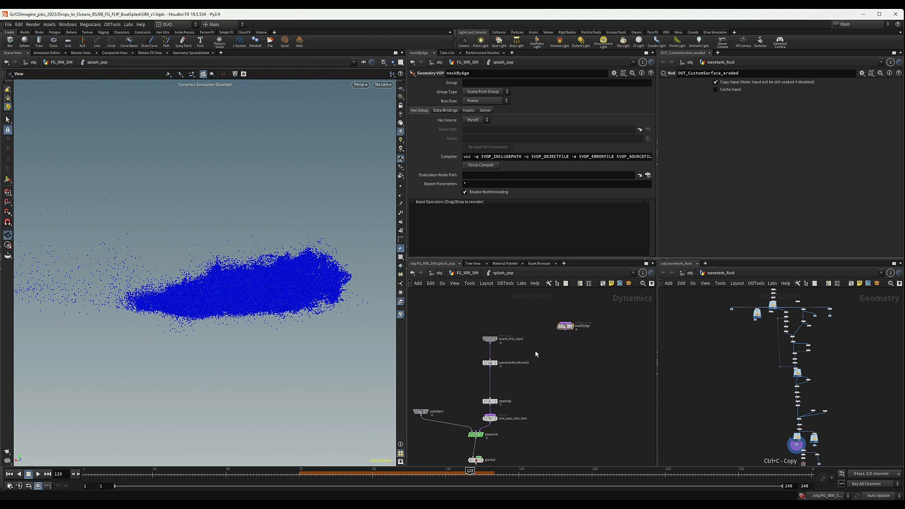
{"action": "left_click", "coordinate": [565, 326]}
{"action": "key", "text": "Delete"}
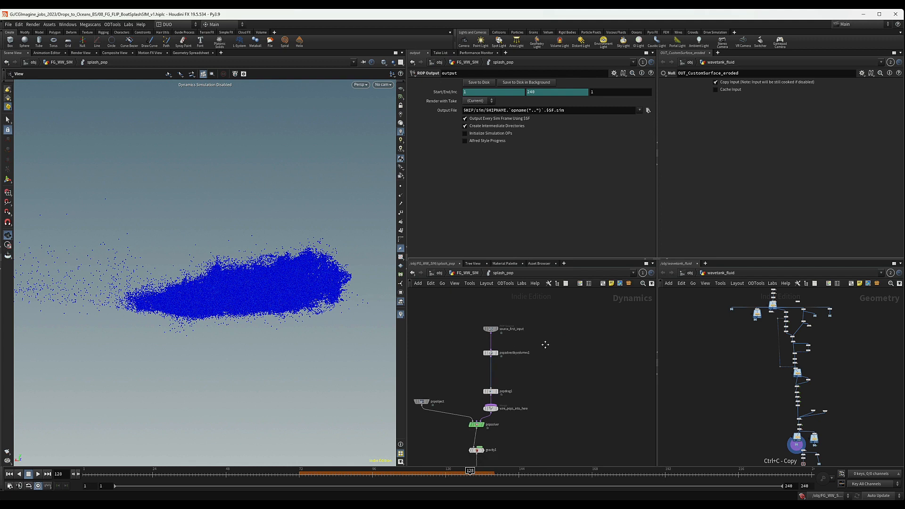
Add a POP Kill node and insert it between popadvectbyvolumes1 and popdrag1.
{"action": "left_click", "coordinate": [490, 351]}
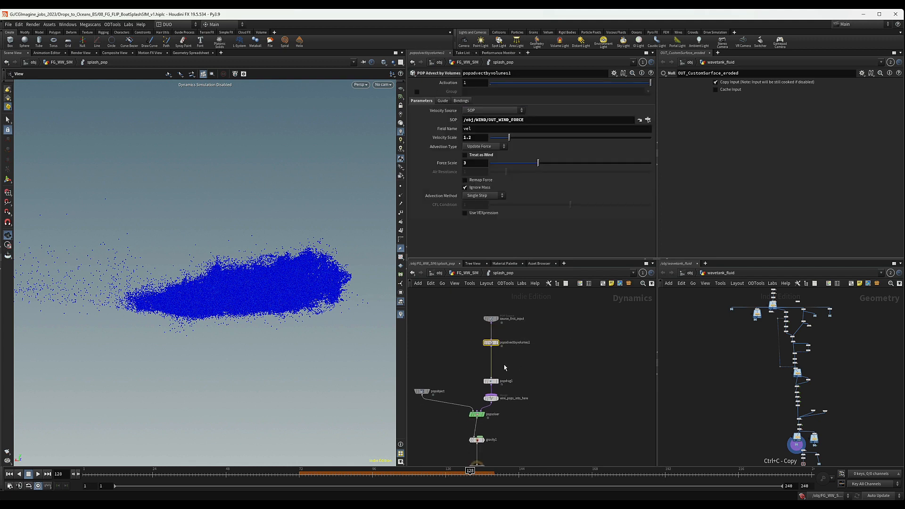
{"action": "scroll", "coordinate": [492, 372], "scroll_direction": "up", "scroll_amount": 3}
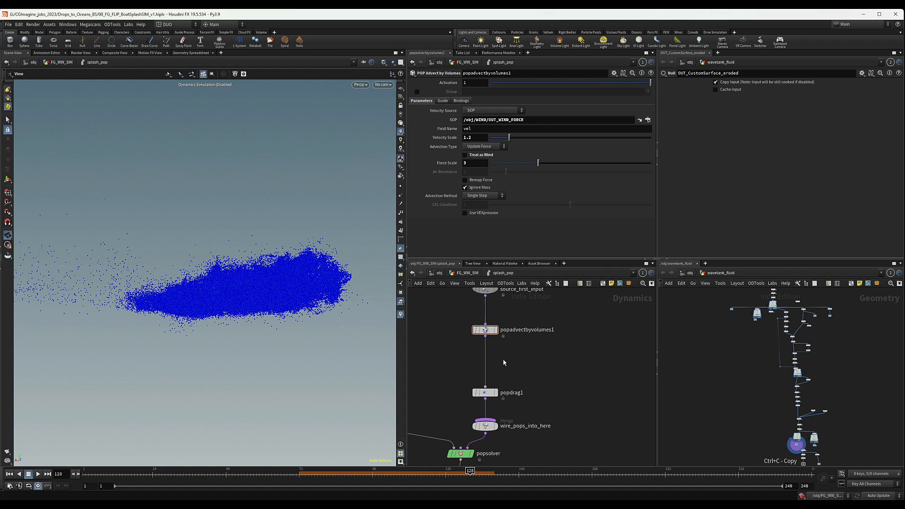
{"action": "key", "text": "Tab"}
{"action": "type", "text": "popk"}
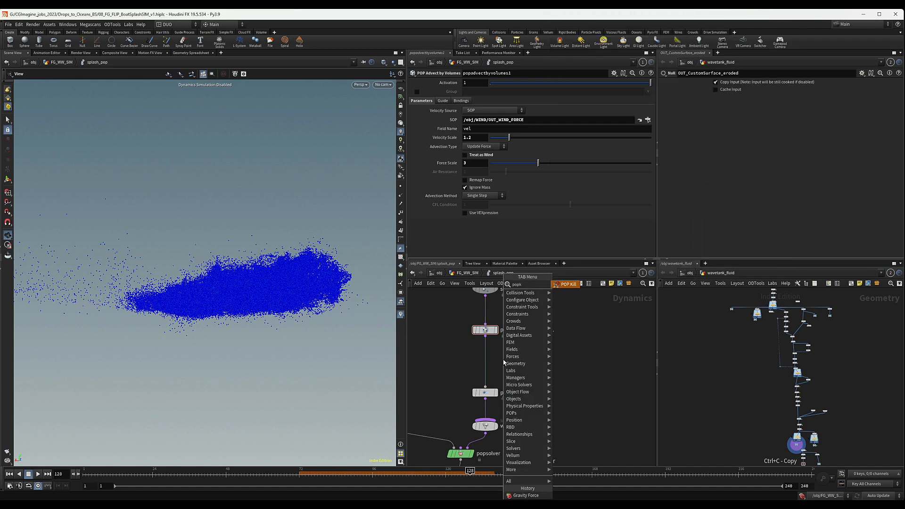
{"action": "key", "text": "Return"}
{"action": "left_click", "coordinate": [524, 356]}
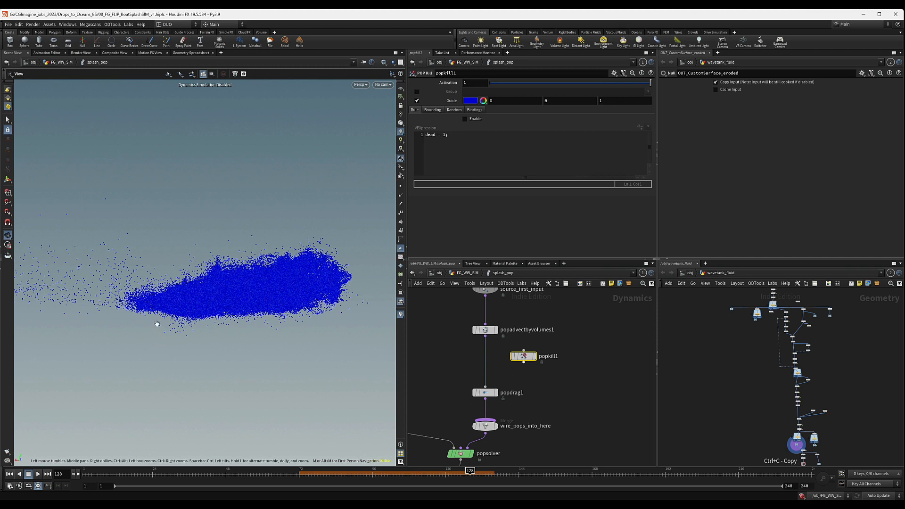
{"action": "left_click_drag", "start_coordinate": [515, 360], "coordinate": [490, 360]}
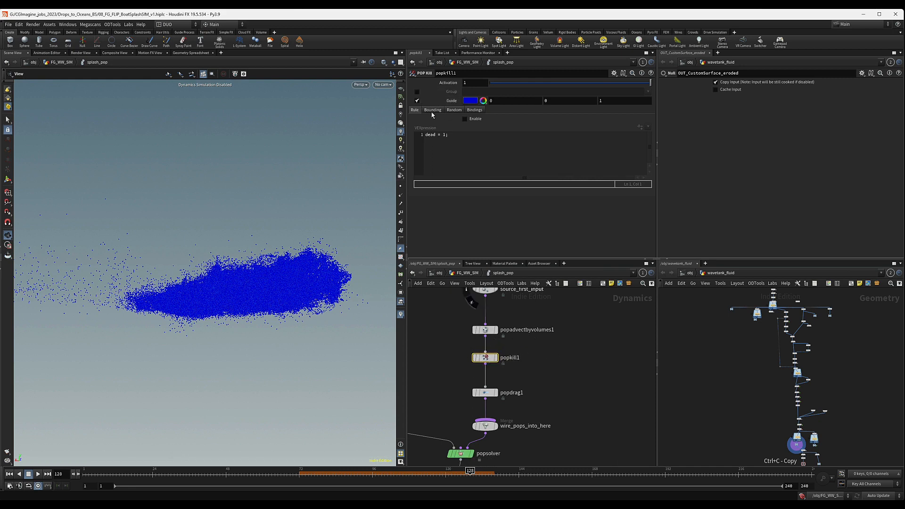
Enable popkill1's bounding kill with type Bounding Object and SOP Path ../../../wavetank_fluid/RENDER_Vol.
{"action": "left_click", "coordinate": [434, 111]}
{"action": "left_click", "coordinate": [486, 126]}
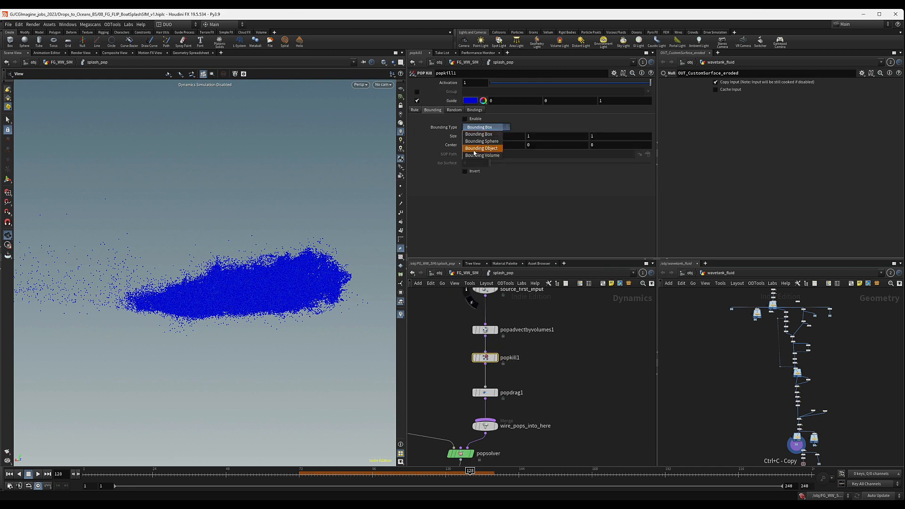
{"action": "left_click", "coordinate": [483, 148]}
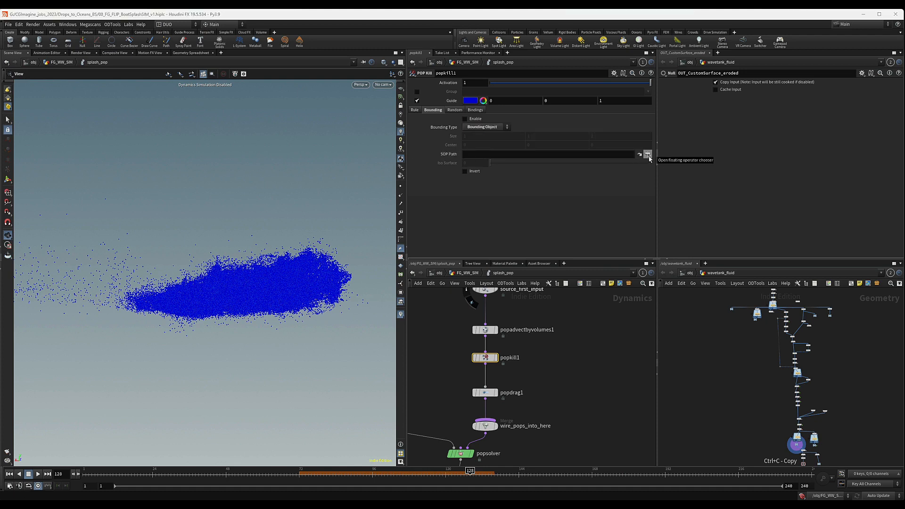
{"action": "scroll", "coordinate": [808, 434], "scroll_direction": "up", "scroll_amount": 5}
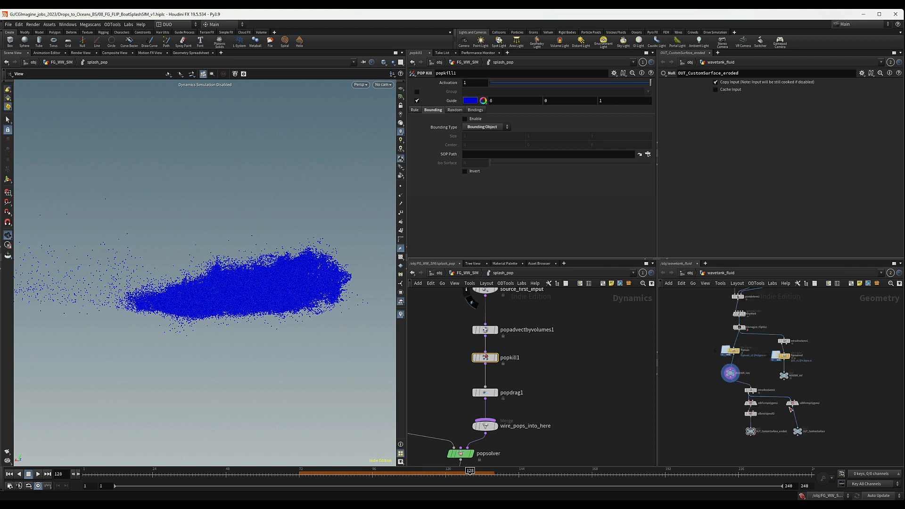
{"action": "scroll", "coordinate": [811, 409], "scroll_direction": "up", "scroll_amount": 3}
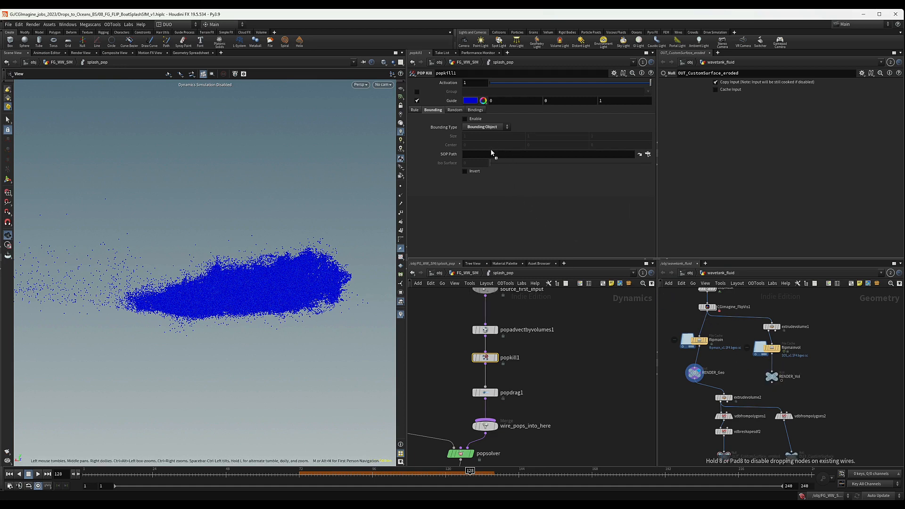
{"action": "left_click_drag", "start_coordinate": [475, 156], "coordinate": [476, 156]}
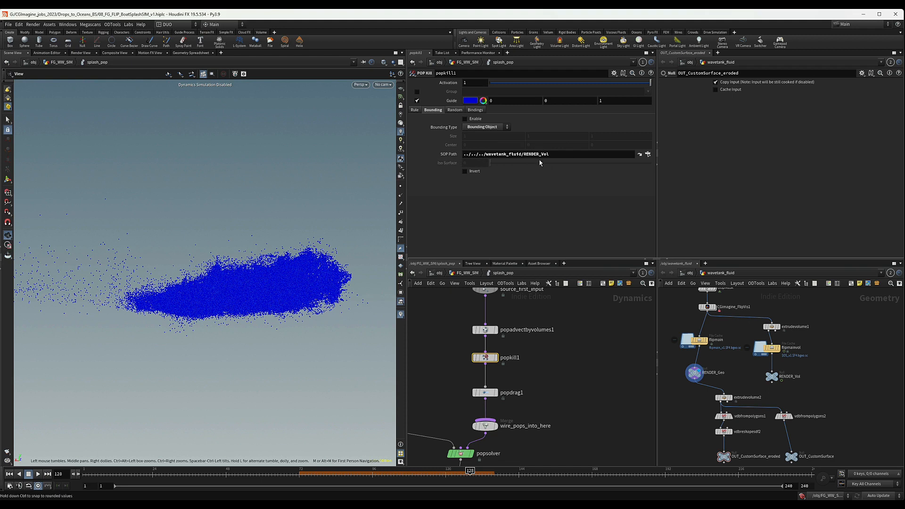
{"action": "left_click", "coordinate": [465, 119]}
{"action": "left_click_drag", "start_coordinate": [561, 155], "coordinate": [462, 155]}
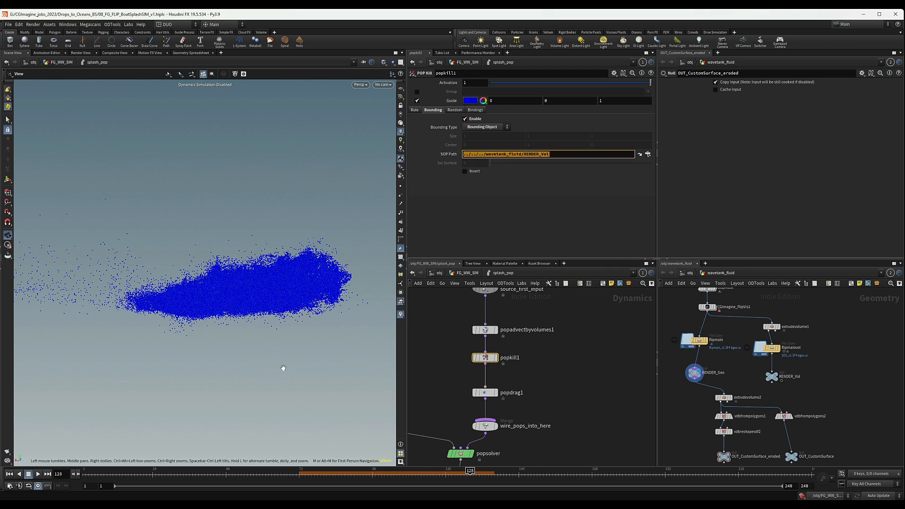
{"action": "left_click", "coordinate": [509, 223]}
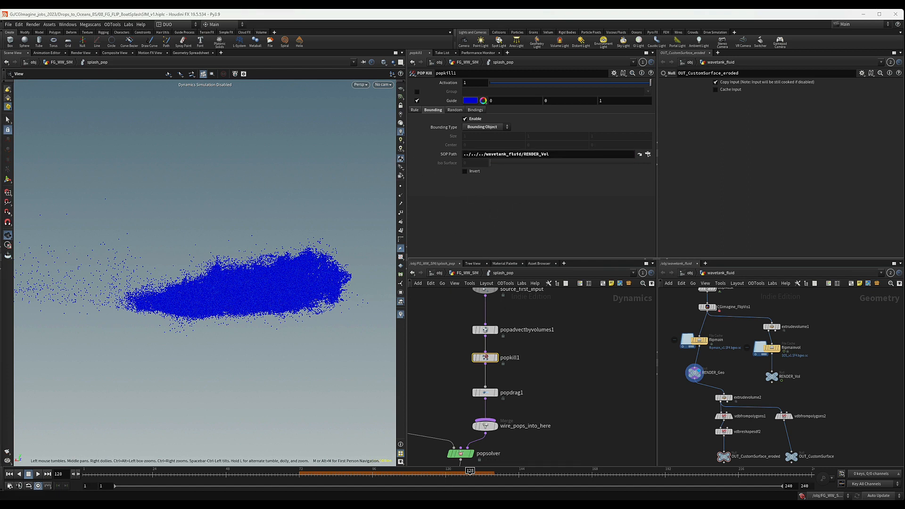
Review the popobject and output nodes inside splash_pop and return to the parent FG_WW_SM network.
{"action": "middle_click_drag", "start_coordinate": [476, 388], "coordinate": [582, 342]}
{"action": "left_click", "coordinate": [471, 368]}
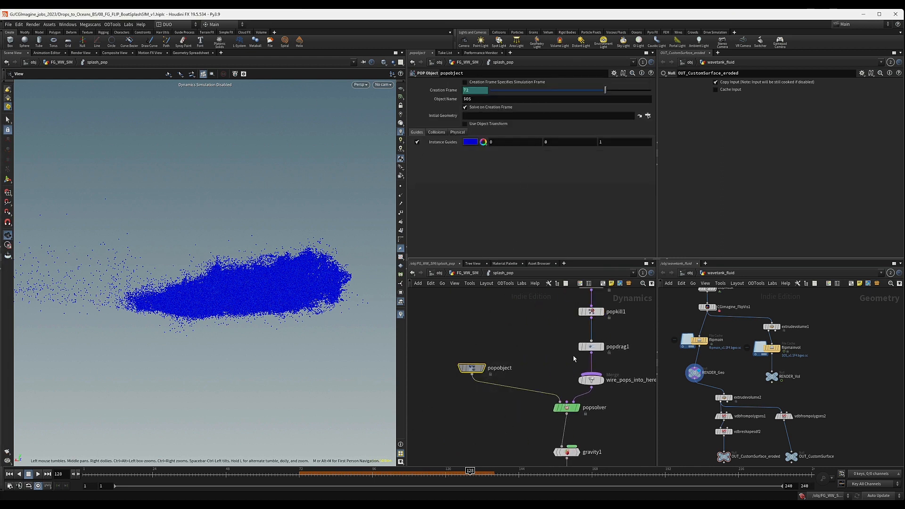
{"action": "middle_click_drag", "start_coordinate": [548, 401], "coordinate": [515, 355]}
{"action": "middle_click_drag", "start_coordinate": [576, 420], "coordinate": [555, 365]}
{"action": "left_click", "coordinate": [513, 399]}
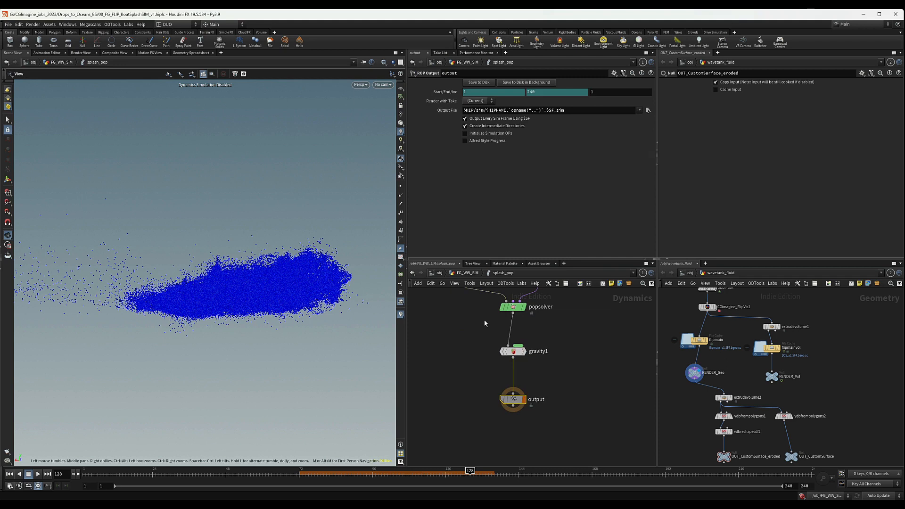
{"action": "key", "text": "u"}
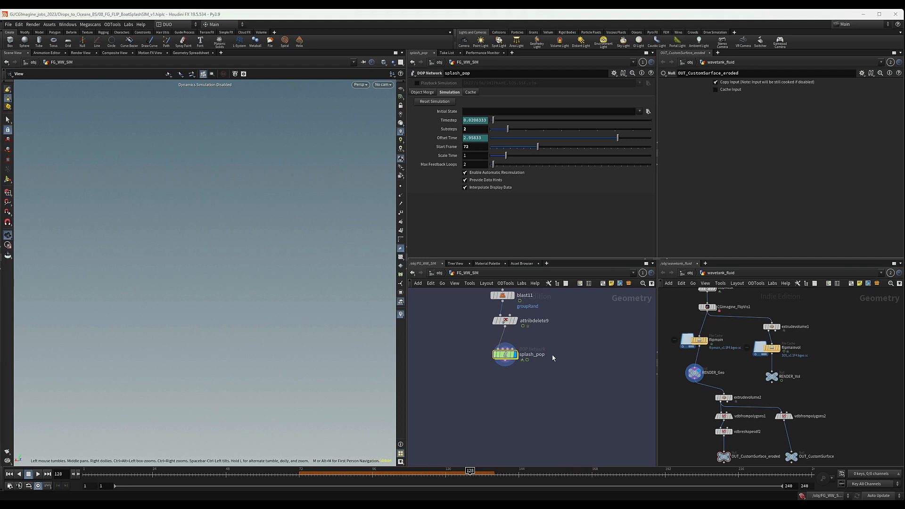
Examine the particle-thinning settings of groupexpression3, blast10 and blast11 above splash_pop.
{"action": "middle_click_drag", "start_coordinate": [572, 326], "coordinate": [569, 361]}
{"action": "middle_click_drag", "start_coordinate": [468, 310], "coordinate": [465, 323]}
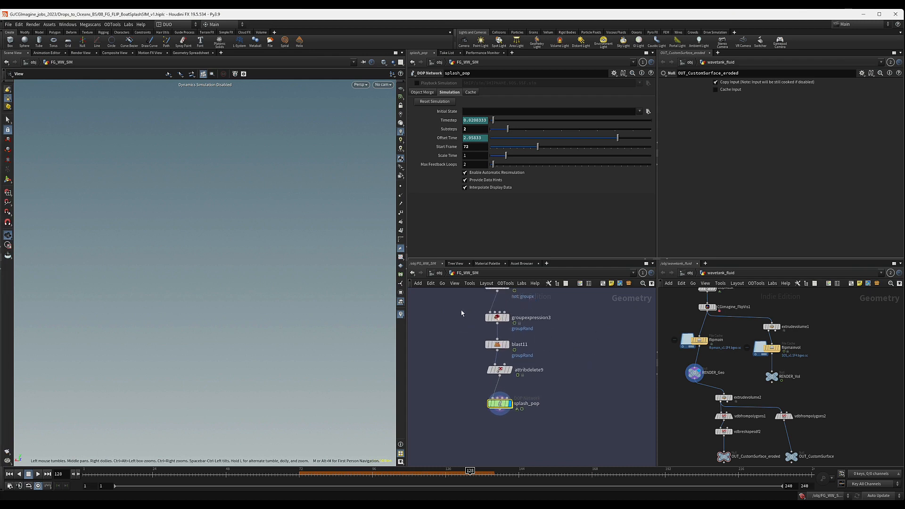
{"action": "left_click_drag", "start_coordinate": [469, 309], "coordinate": [564, 338]}
{"action": "middle_click_drag", "start_coordinate": [571, 331], "coordinate": [570, 352]}
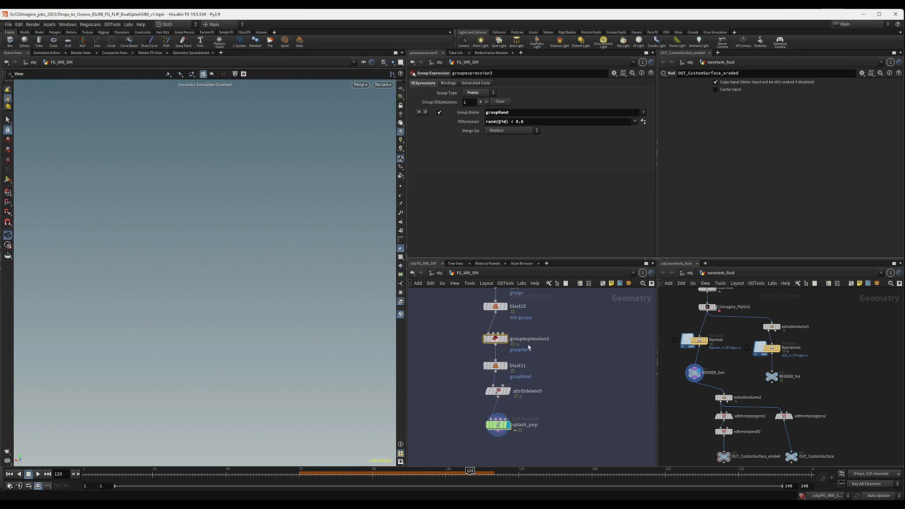
{"action": "left_click", "coordinate": [524, 123]}
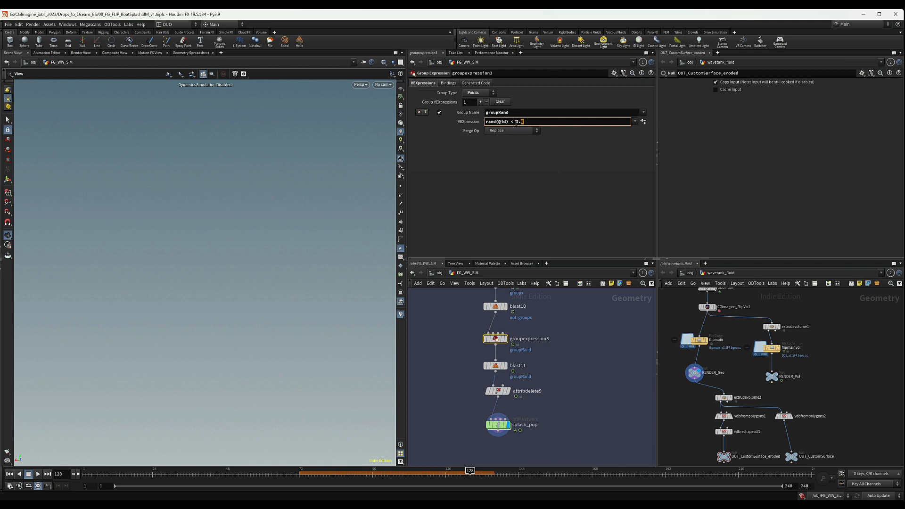
{"action": "left_click_drag", "start_coordinate": [453, 308], "coordinate": [585, 330]}
{"action": "middle_click_drag", "start_coordinate": [450, 300], "coordinate": [473, 322]}
{"action": "scroll", "coordinate": [586, 356], "scroll_direction": "down", "scroll_amount": 2}
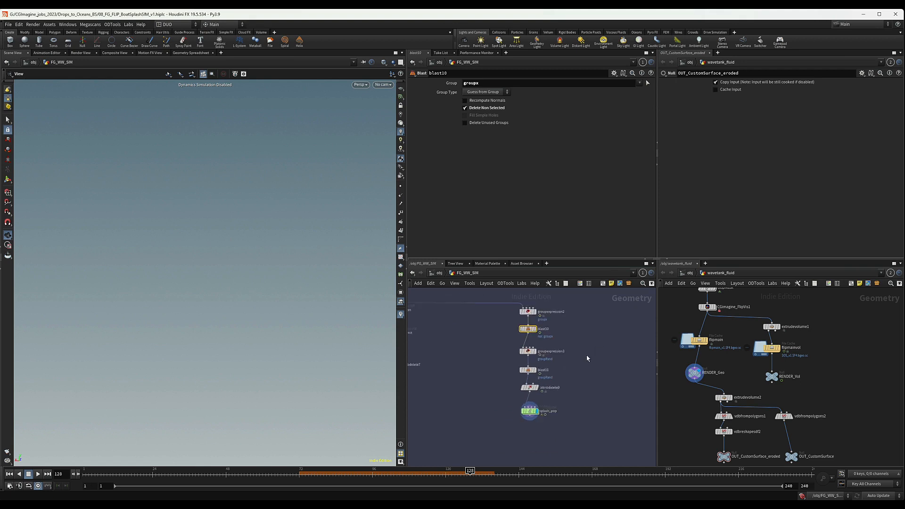
{"action": "middle_click_drag", "start_coordinate": [582, 367], "coordinate": [558, 361]}
{"action": "scroll", "coordinate": [559, 361], "scroll_direction": "up", "scroll_amount": 2}
{"action": "scroll", "coordinate": [558, 360], "scroll_direction": "down", "scroll_amount": 2}
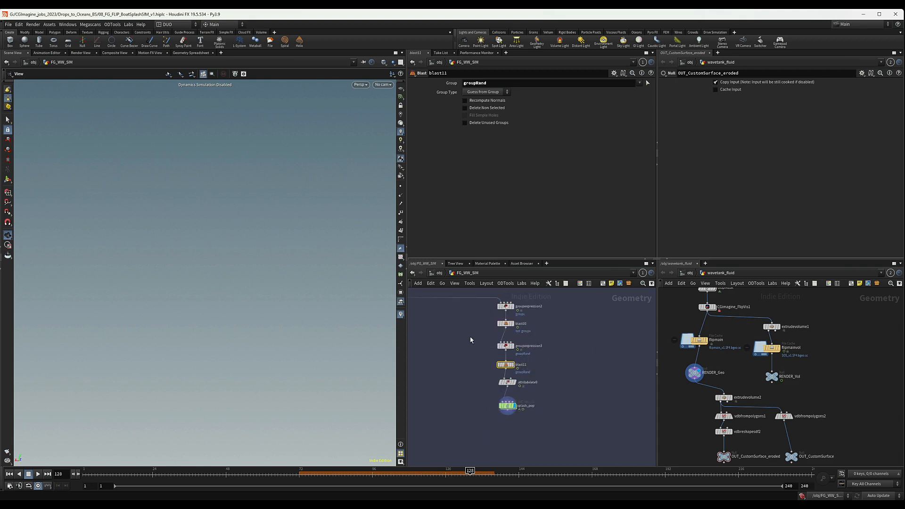
{"action": "left_click", "coordinate": [505, 346]}
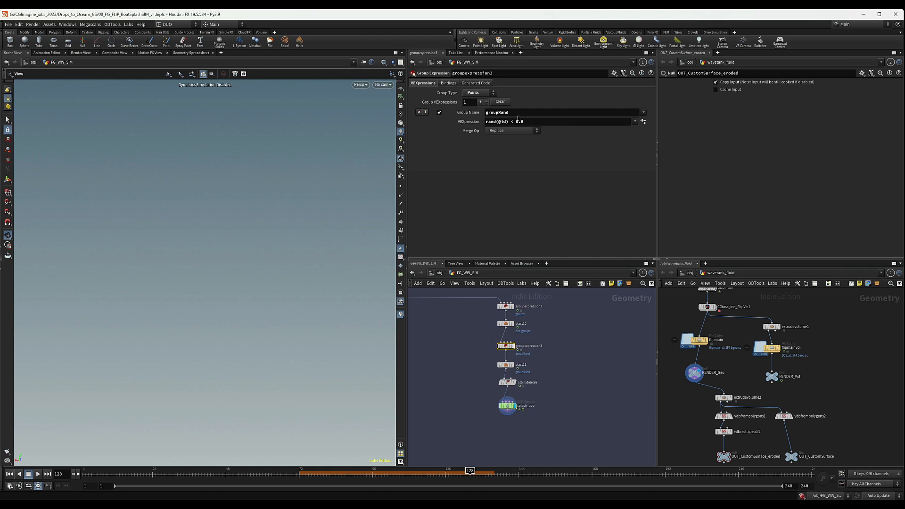
{"action": "middle_click_drag", "start_coordinate": [557, 418], "coordinate": [556, 406]}
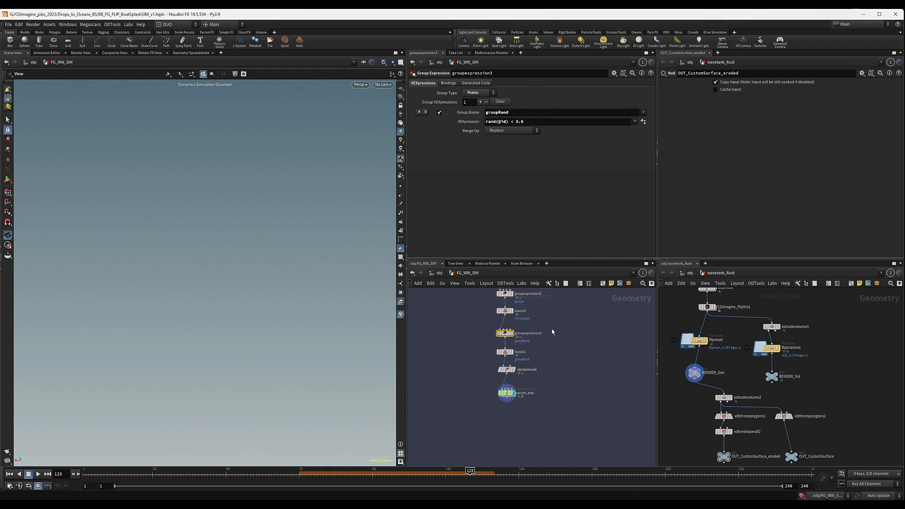
{"action": "middle_click_drag", "start_coordinate": [464, 340], "coordinate": [478, 351]}
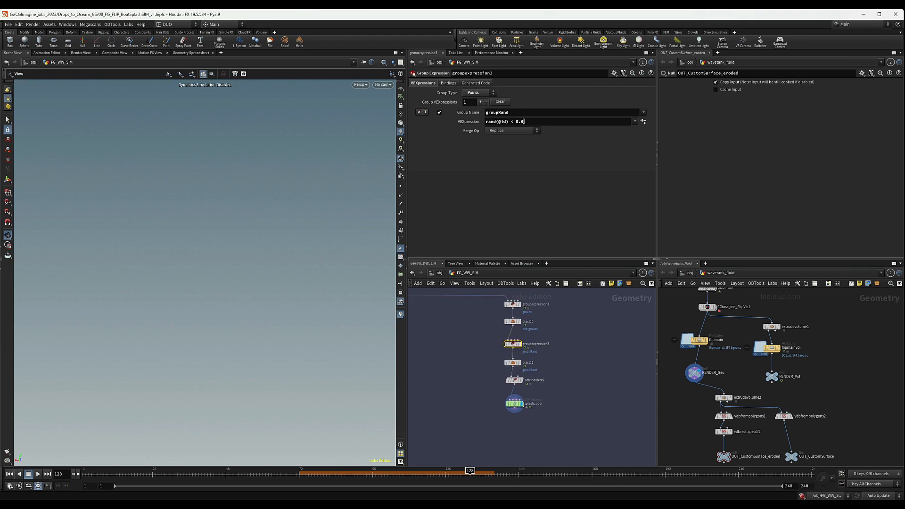
Inspect the node info of groupexpression3 and blast11 to compare their point counts.
{"action": "middle_click", "coordinate": [514, 347]}
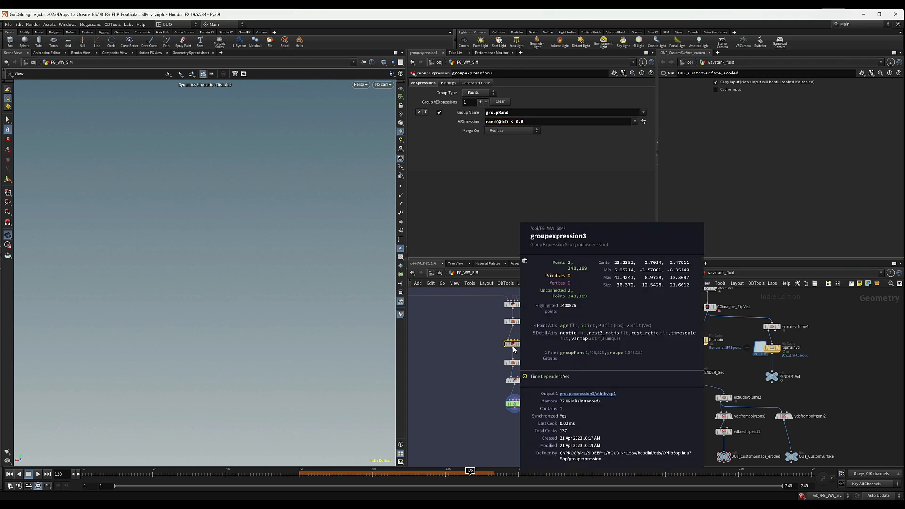
{"action": "middle_click", "coordinate": [517, 348]}
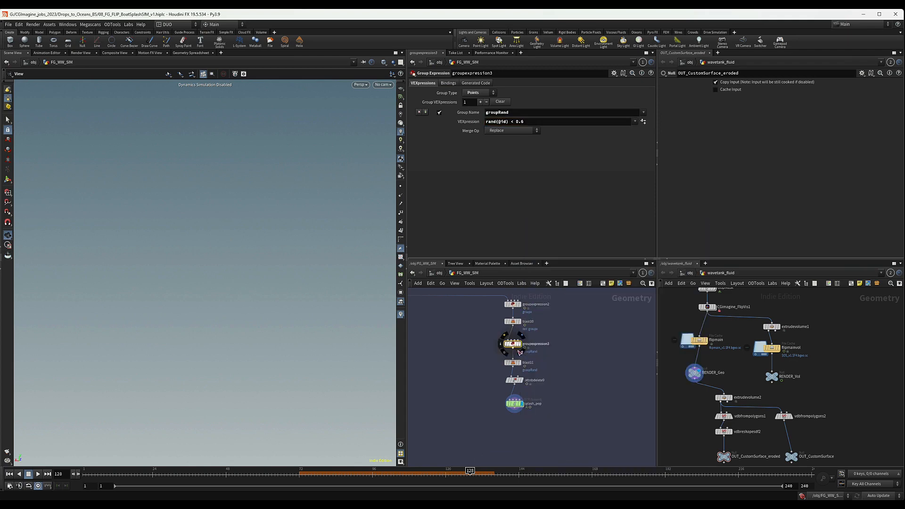
{"action": "middle_click", "coordinate": [517, 366]}
{"action": "left_click", "coordinate": [516, 366]}
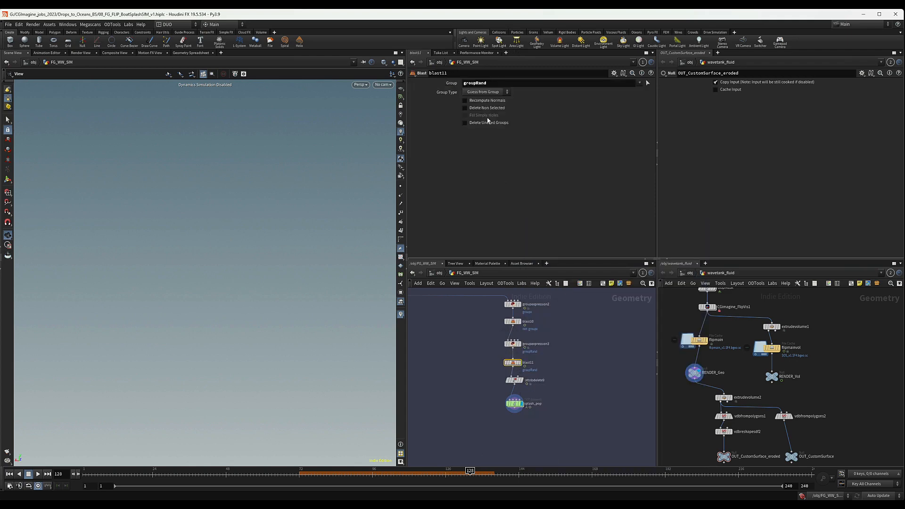
{"action": "left_click", "coordinate": [513, 344]}
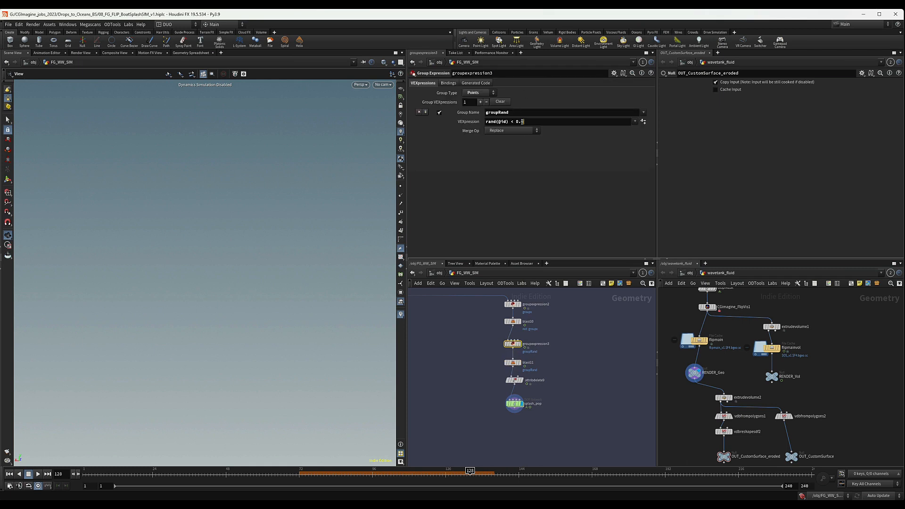
{"action": "double_click", "coordinate": [523, 121]}
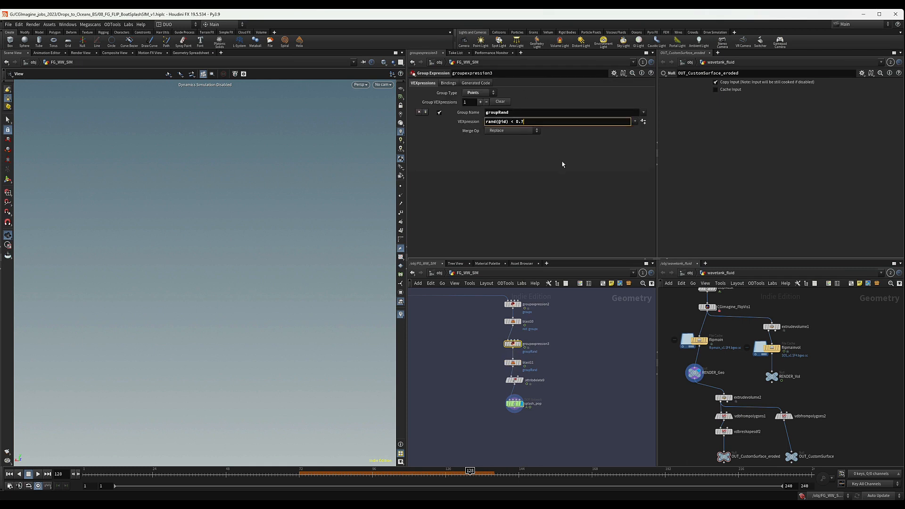
{"action": "key", "text": "Return"}
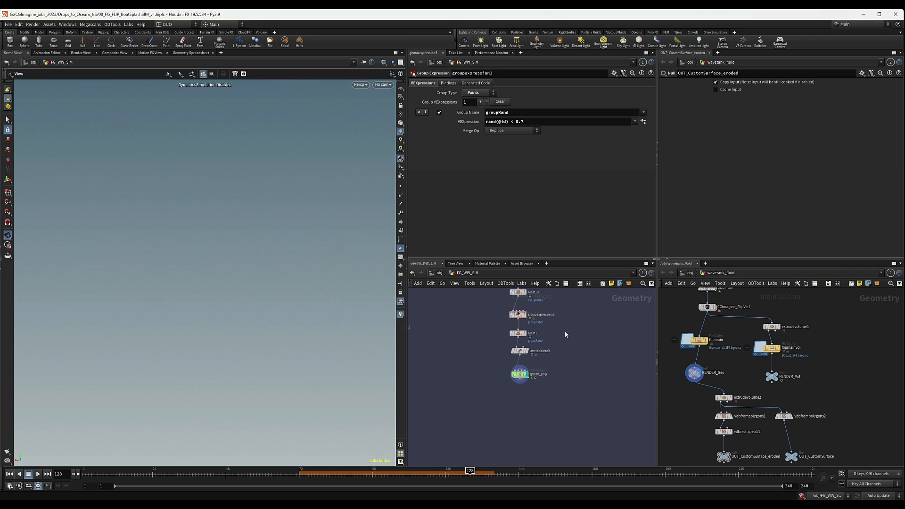
Copy the existing Attribute Delete and Group Delete pair above the cache node at the start of the splash branches.
{"action": "scroll", "coordinate": [565, 336], "scroll_direction": "down", "scroll_amount": 2}
{"action": "scroll", "coordinate": [479, 383], "scroll_direction": "down", "scroll_amount": 2}
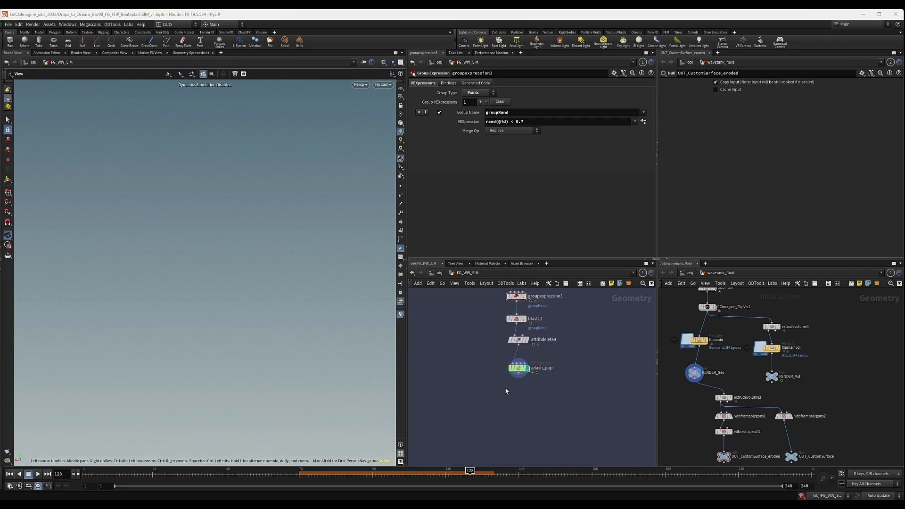
{"action": "scroll", "coordinate": [505, 389], "scroll_direction": "up", "scroll_amount": 2}
{"action": "scroll", "coordinate": [487, 379], "scroll_direction": "down", "scroll_amount": 6}
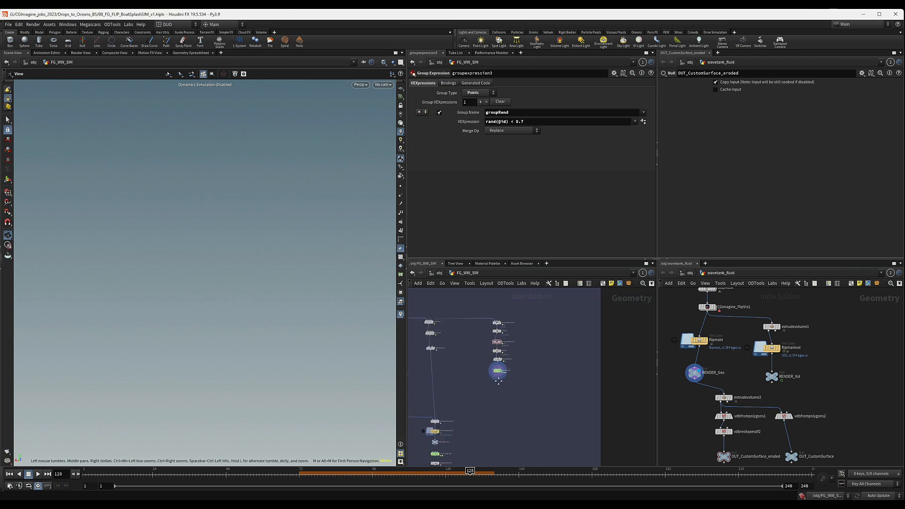
{"action": "scroll", "coordinate": [497, 378], "scroll_direction": "up", "scroll_amount": 4}
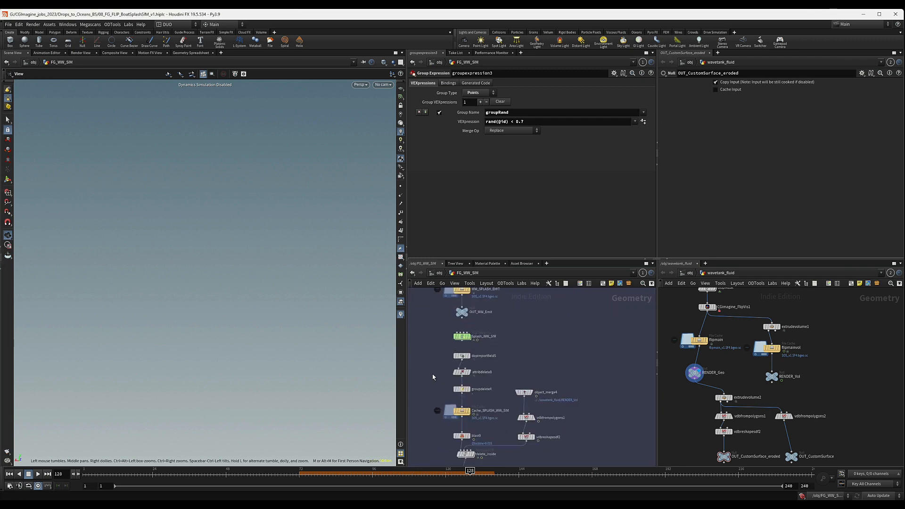
{"action": "middle_click_drag", "start_coordinate": [443, 368], "coordinate": [555, 378]}
{"action": "scroll", "coordinate": [554, 378], "scroll_direction": "down", "scroll_amount": 3}
{"action": "middle_click_drag", "start_coordinate": [537, 335], "coordinate": [533, 429]}
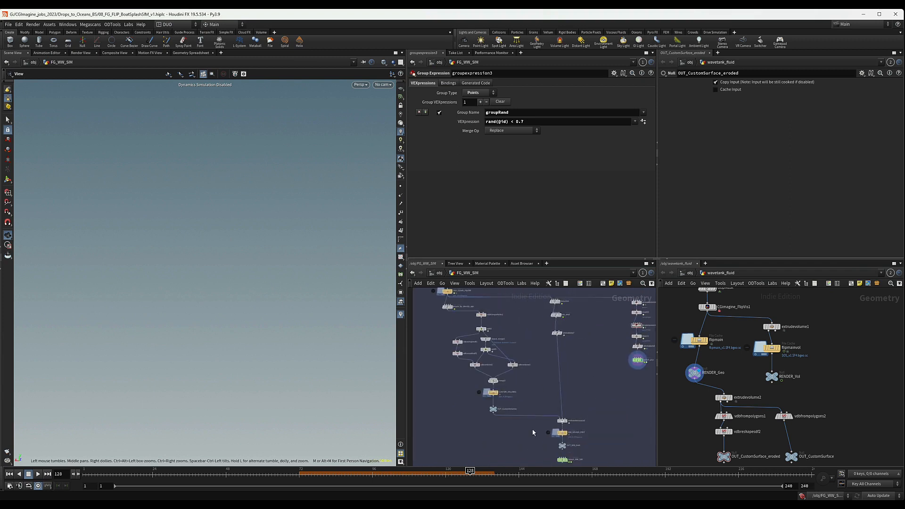
{"action": "middle_click_drag", "start_coordinate": [534, 374], "coordinate": [558, 471]}
{"action": "scroll", "coordinate": [451, 363], "scroll_direction": "up", "scroll_amount": 2}
{"action": "left_click_drag", "start_coordinate": [452, 363], "coordinate": [488, 390]}
{"action": "key", "text": "ctrl+c"}
Paste the copied pair as attribdelete10 and groupdelete5 and position them below splash_pop.
{"action": "scroll", "coordinate": [576, 400], "scroll_direction": "down", "scroll_amount": 4}
{"action": "middle_click_drag", "start_coordinate": [589, 396], "coordinate": [514, 320]}
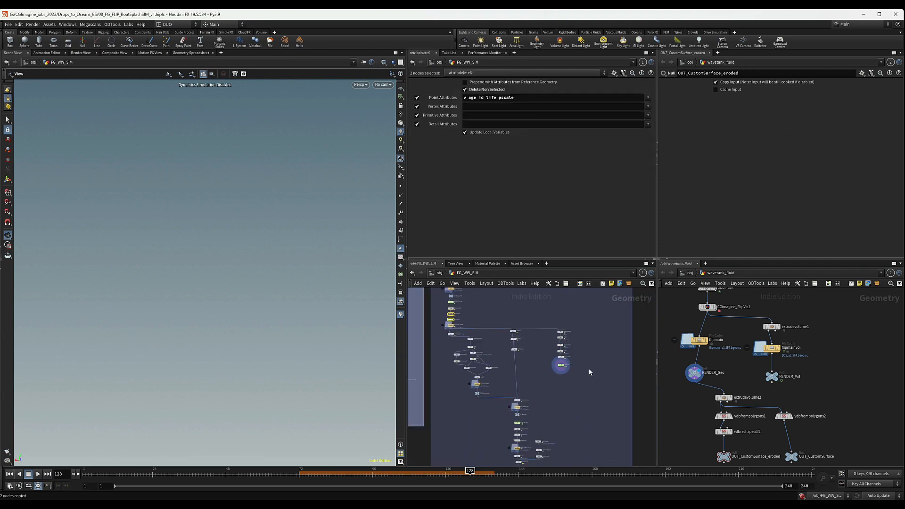
{"action": "scroll", "coordinate": [571, 388], "scroll_direction": "up", "scroll_amount": 4}
{"action": "key", "text": "ctrl+v"}
{"action": "scroll", "coordinate": [571, 387], "scroll_direction": "up", "scroll_amount": 2}
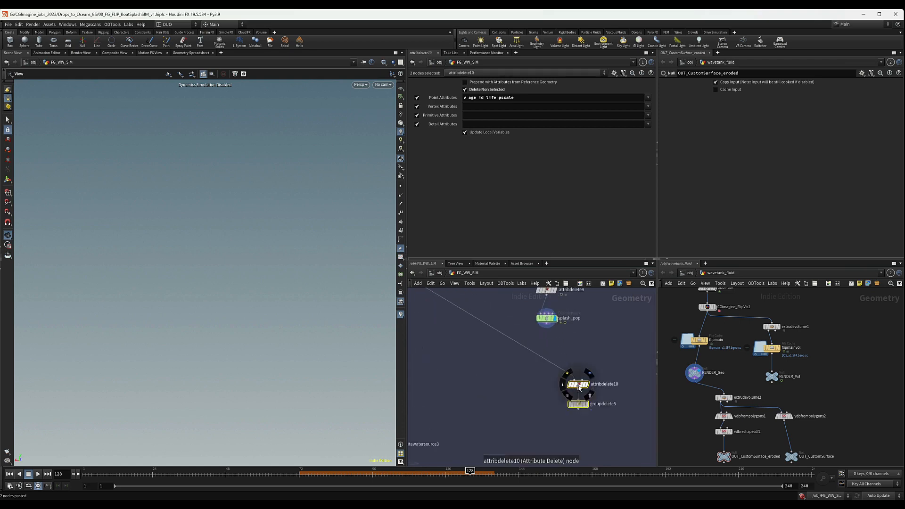
{"action": "left_click_drag", "start_coordinate": [550, 349], "coordinate": [550, 371]}
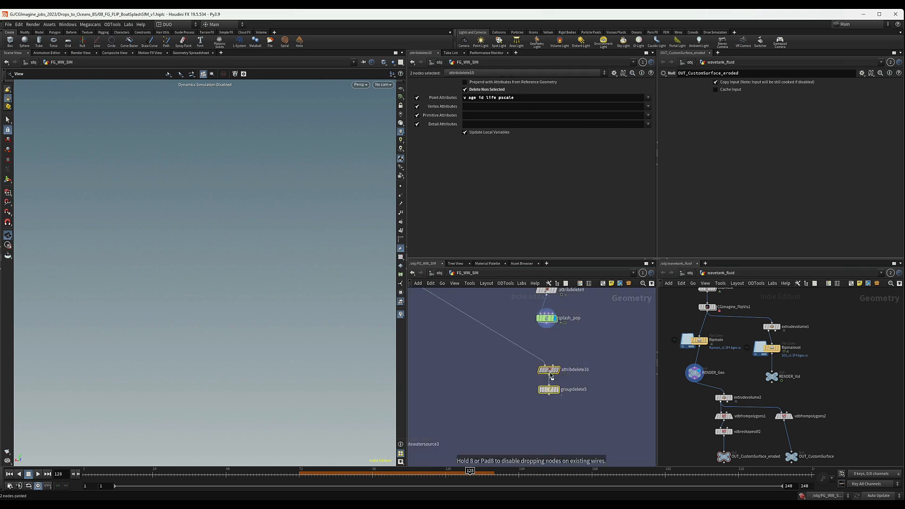
Add a DOP Import Fields node and connect it directly below splash_pop.
{"action": "left_click", "coordinate": [550, 371]}
{"action": "key", "text": "Tab"}
{"action": "type", "text": "dop"}
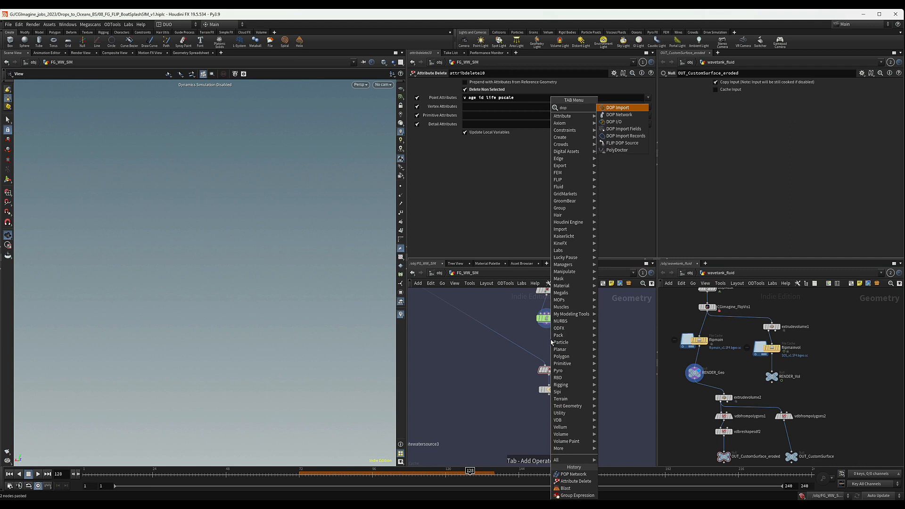
{"action": "key", "text": "Down"}
{"action": "key", "text": "Down"}
{"action": "key", "text": "Down"}
{"action": "key", "text": "Return"}
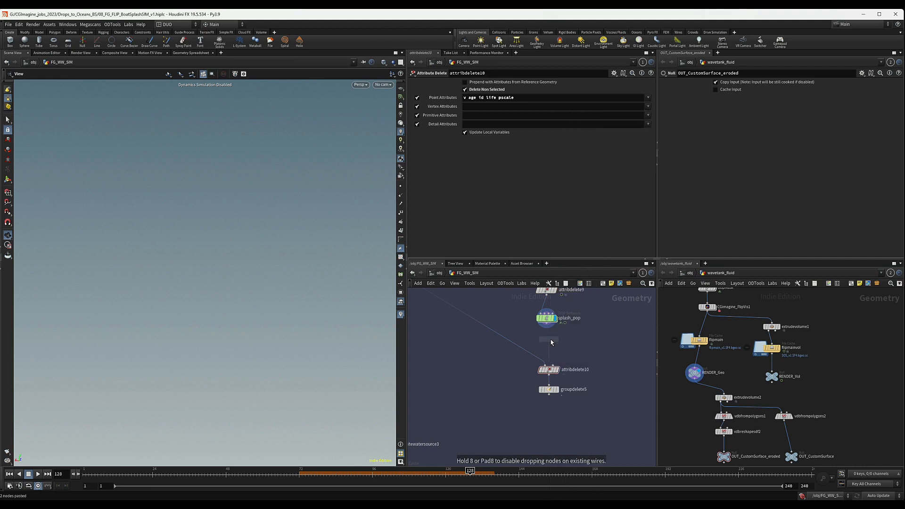
{"action": "left_click", "coordinate": [550, 340]}
{"action": "left_click_drag", "start_coordinate": [551, 323], "coordinate": [549, 323]}
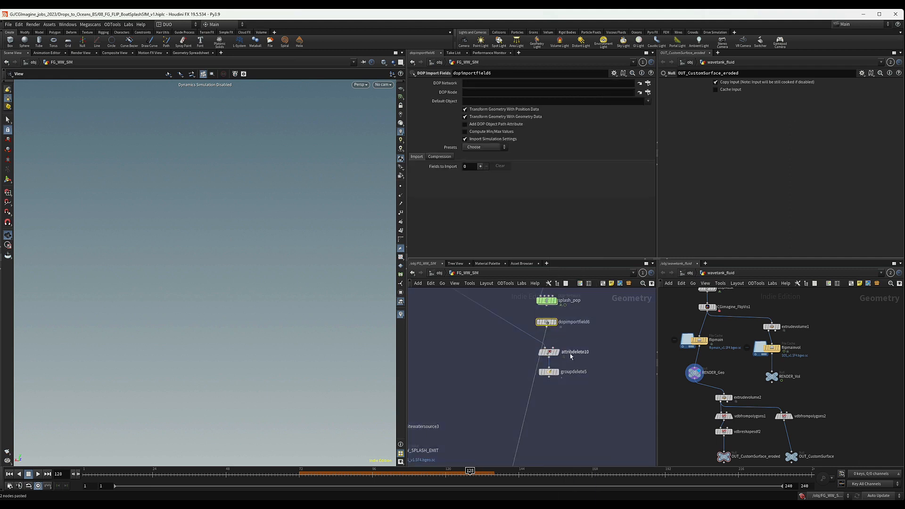
Move the downstream cache node up under splash_pop's branch and insert attribdelete10 and groupdelete5 between dopimportfield6 and the cache.
{"action": "scroll", "coordinate": [576, 438], "scroll_direction": "down", "scroll_amount": 5}
{"action": "middle_click_drag", "start_coordinate": [576, 443], "coordinate": [554, 319]}
{"action": "left_click_drag", "start_coordinate": [499, 449], "coordinate": [537, 315]}
{"action": "middle_click_drag", "start_coordinate": [574, 307], "coordinate": [554, 400]}
{"action": "left_click_drag", "start_coordinate": [533, 394], "coordinate": [523, 376]}
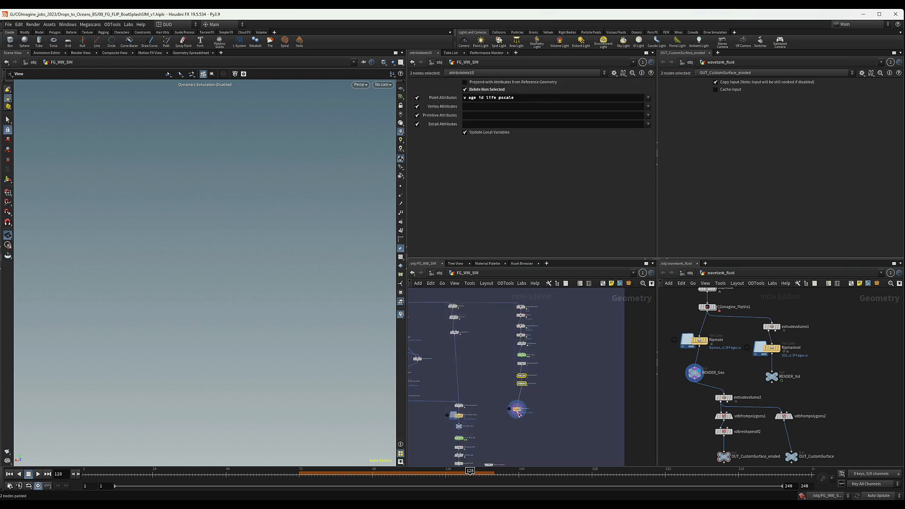
Set the DOP Network of the dopimportfield6 node below splash_pop to ../splash_pop.
{"action": "left_click_drag", "start_coordinate": [517, 410], "coordinate": [522, 403]}
{"action": "left_click", "coordinate": [522, 364]}
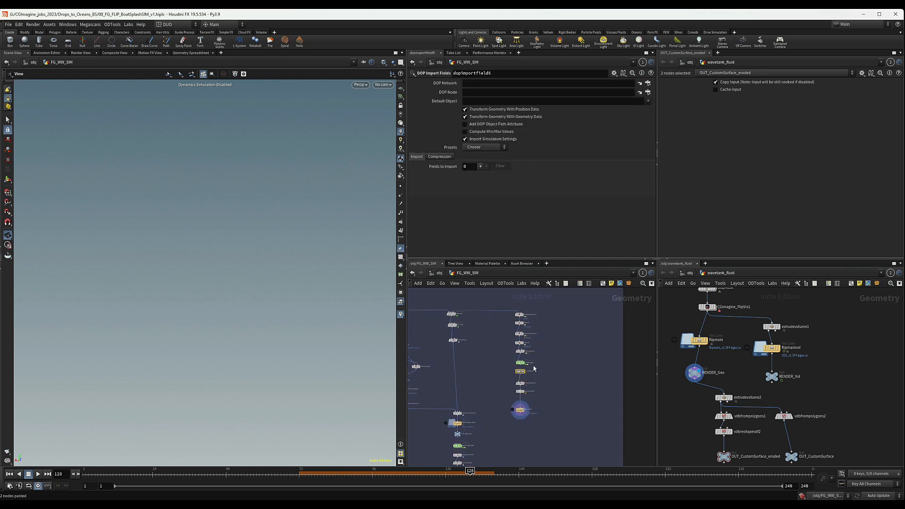
{"action": "scroll", "coordinate": [523, 386], "scroll_direction": "up", "scroll_amount": 3}
{"action": "left_click_drag", "start_coordinate": [522, 387], "coordinate": [478, 85]}
Set dopimportfield6's DOP Node to ../splash_pop/popobject/ and apply the Particles import preset.
{"action": "left_click_drag", "start_coordinate": [506, 382], "coordinate": [476, 94]}
{"action": "left_click", "coordinate": [503, 93]}
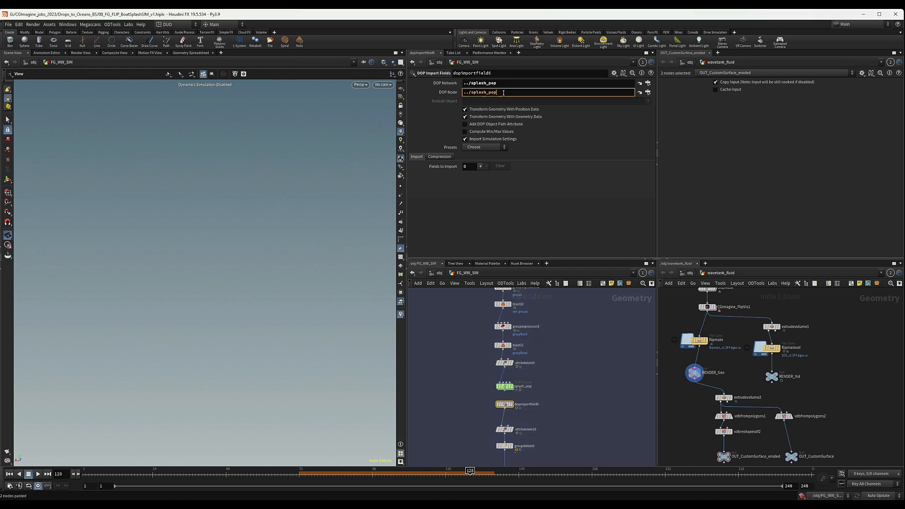
{"action": "type", "text": "/po"}
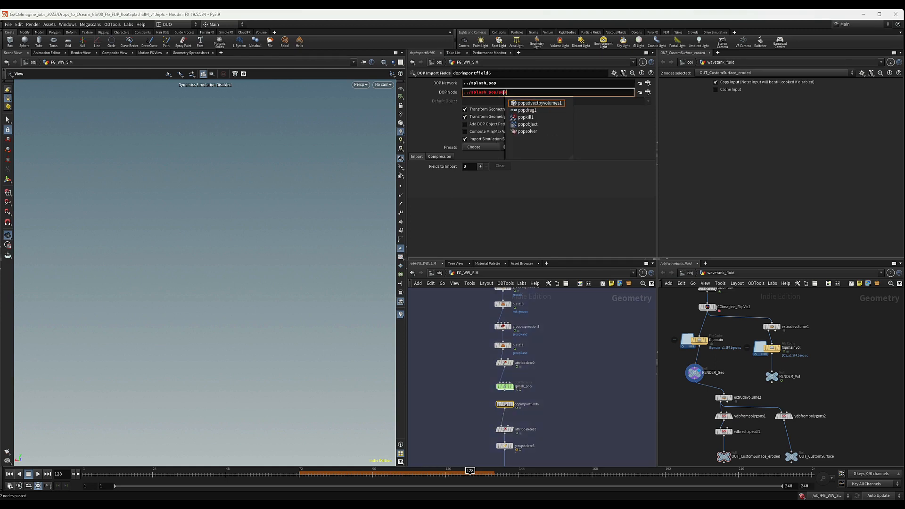
{"action": "key", "text": "Down"}
{"action": "key", "text": "Down"}
{"action": "key", "text": "Down"}
{"action": "key", "text": "Return"}
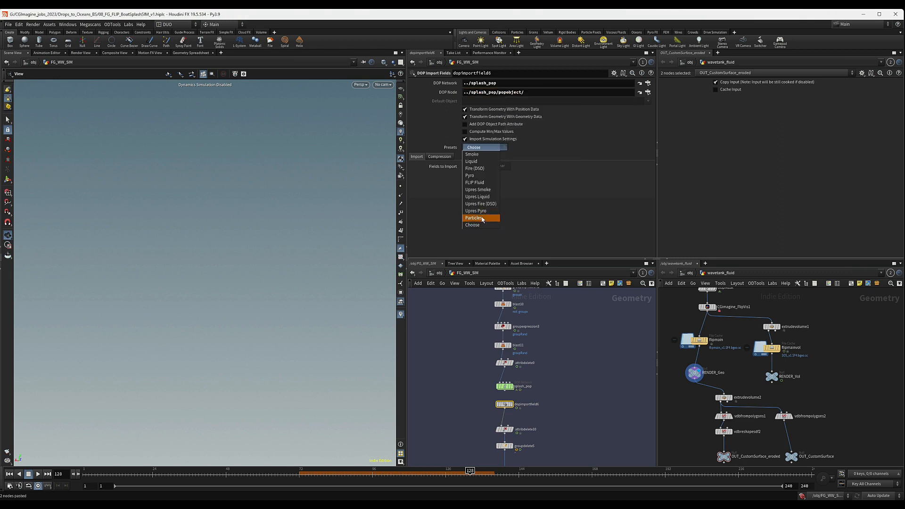
{"action": "left_click", "coordinate": [481, 218]}
Space out groupdelete5 and rename the file cache below it to splashPop_SIM_Cache.
{"action": "middle_click_drag", "start_coordinate": [542, 420], "coordinate": [537, 351]}
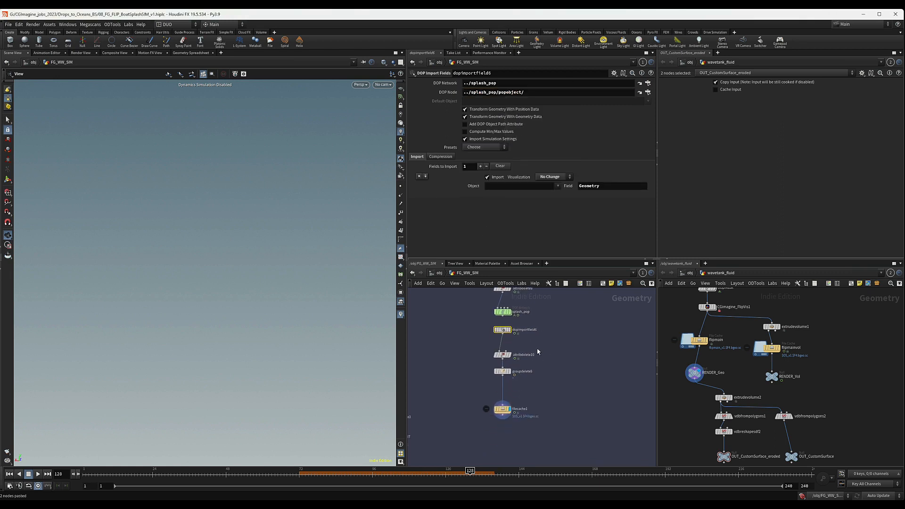
{"action": "left_click_drag", "start_coordinate": [503, 374], "coordinate": [504, 379]}
{"action": "middle_click_drag", "start_coordinate": [530, 403], "coordinate": [529, 366]}
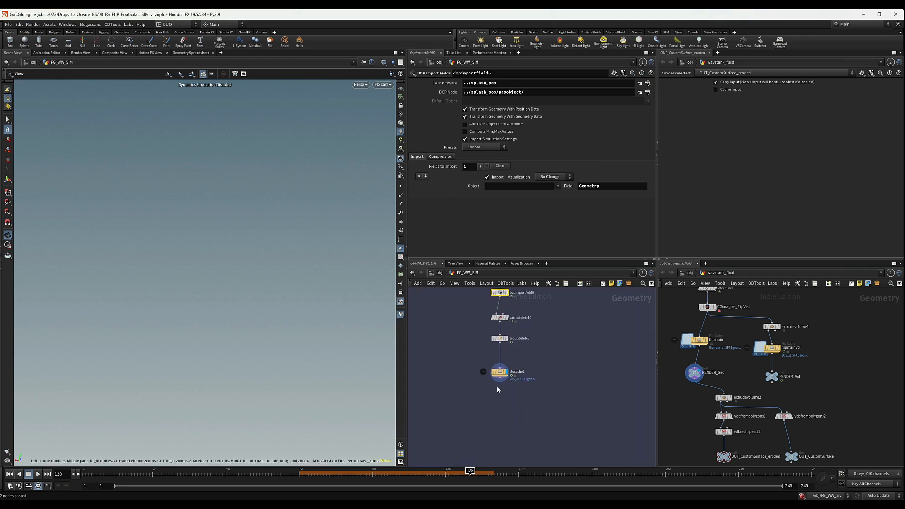
{"action": "double_click", "coordinate": [521, 372]}
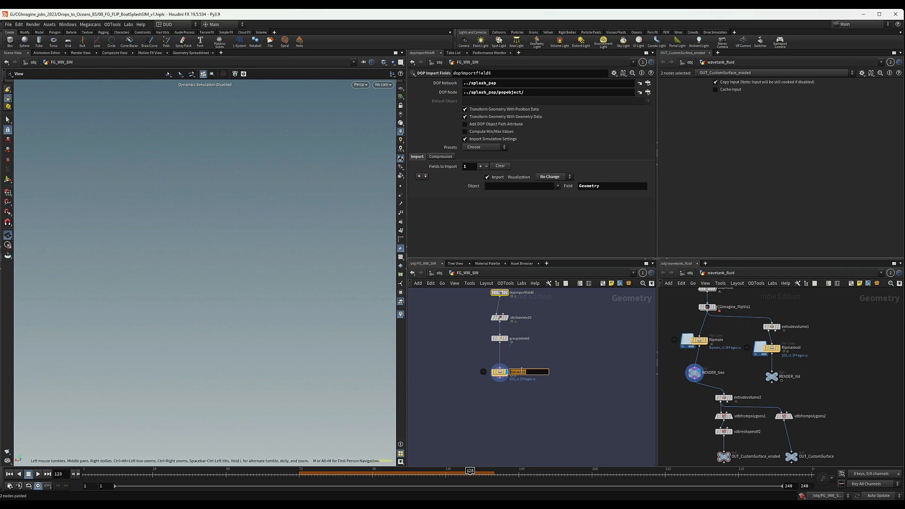
{"action": "type", "text": "splashPop_SIM_C"}
{"action": "key", "text": "Return"}
Clear the frame range expressions on splashPop_SIM_Cache and set the start frame to 72 and the end frame to 168.
{"action": "left_click", "coordinate": [499, 372]}
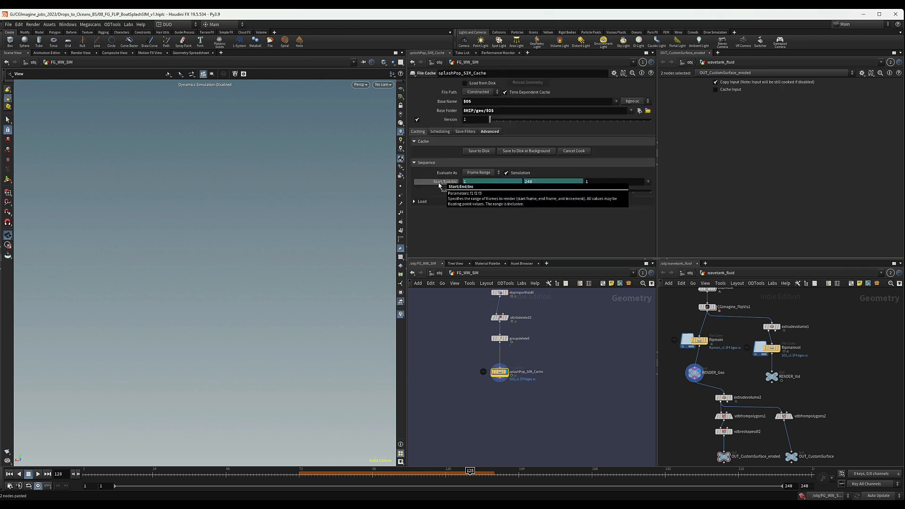
{"action": "left_click", "coordinate": [439, 183], "text": "ctrl+shift"}
{"action": "left_click_drag", "start_coordinate": [473, 182], "coordinate": [422, 187]}
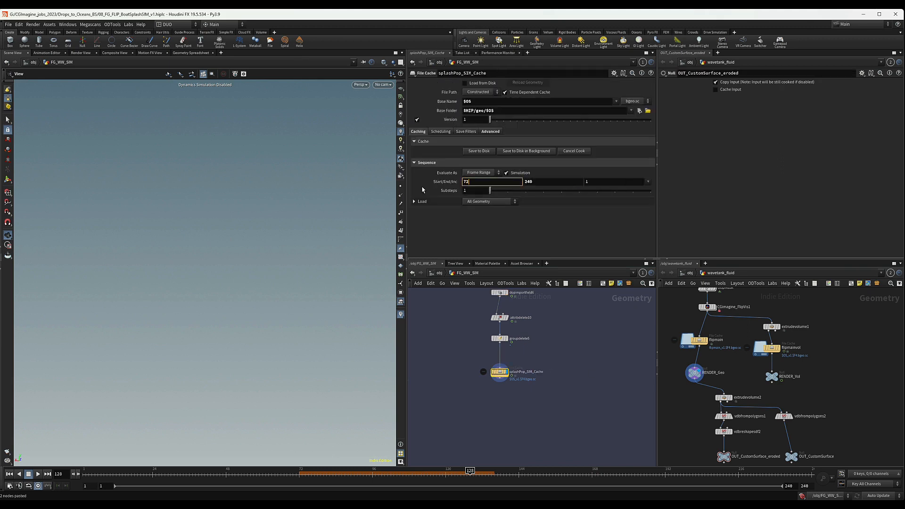
{"action": "type", "text": "72"}
{"action": "key", "text": "Tab"}
{"action": "type", "text": "1.6"}
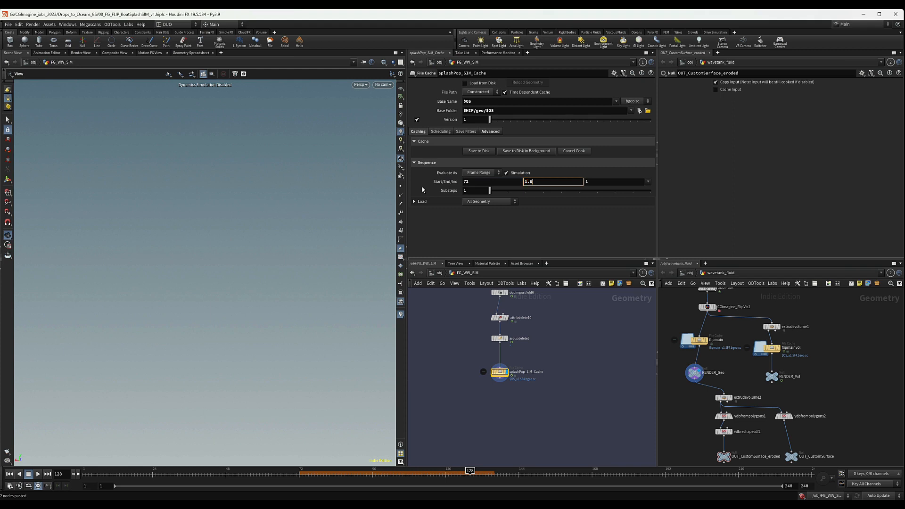
{"action": "type", "text": "788"}
{"action": "key", "text": "Return"}
Set the base folder of splashPop_SIM_Cache to $CACHE/$OS.
{"action": "left_click_drag", "start_coordinate": [485, 110], "coordinate": [466, 111]}
{"action": "type", "text": "CACHE"}
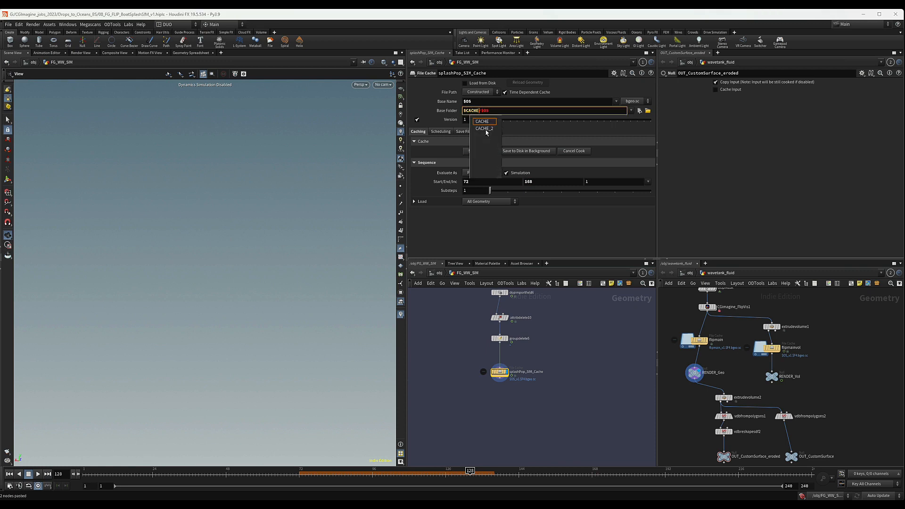
{"action": "left_click", "coordinate": [485, 123]}
{"action": "left_click", "coordinate": [537, 242]}
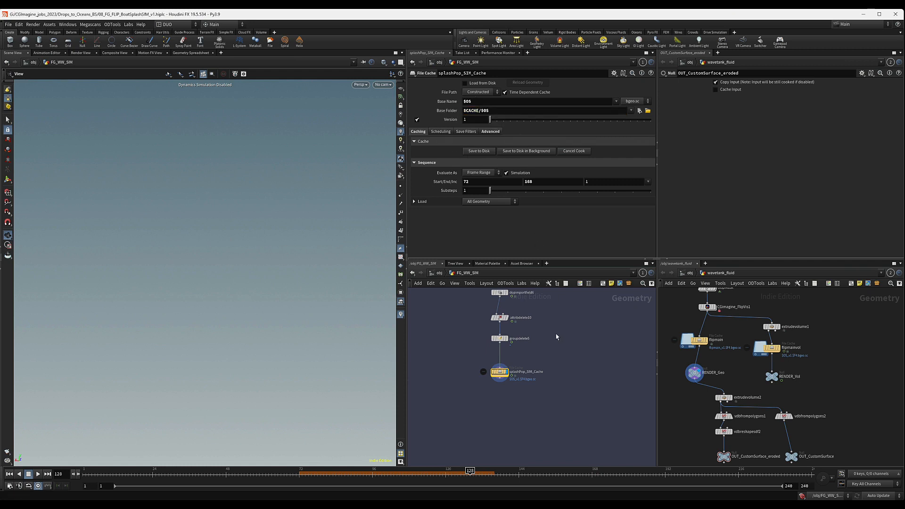
{"action": "left_click_drag", "start_coordinate": [547, 358], "coordinate": [458, 399]}
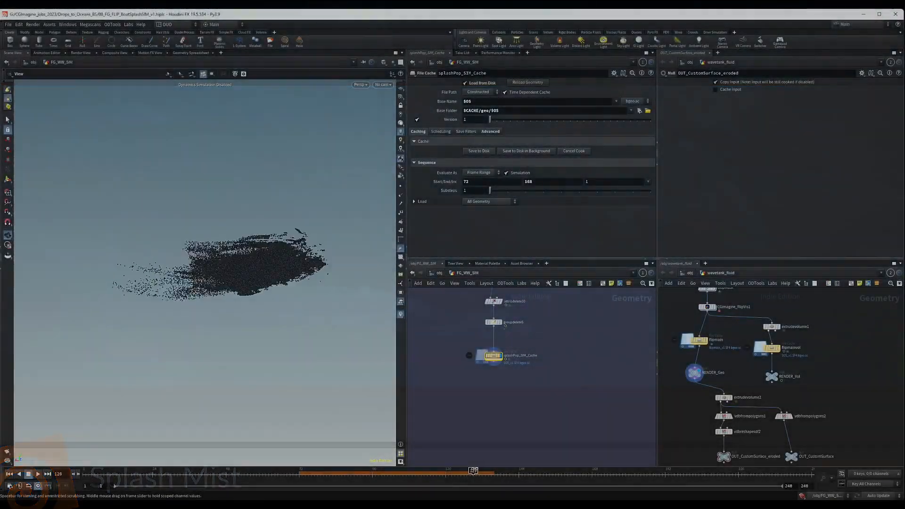
Move the timeline to frame 150 and examine the cached splash particles from several angles.
{"action": "left_click_drag", "start_coordinate": [473, 471], "coordinate": [537, 465]}
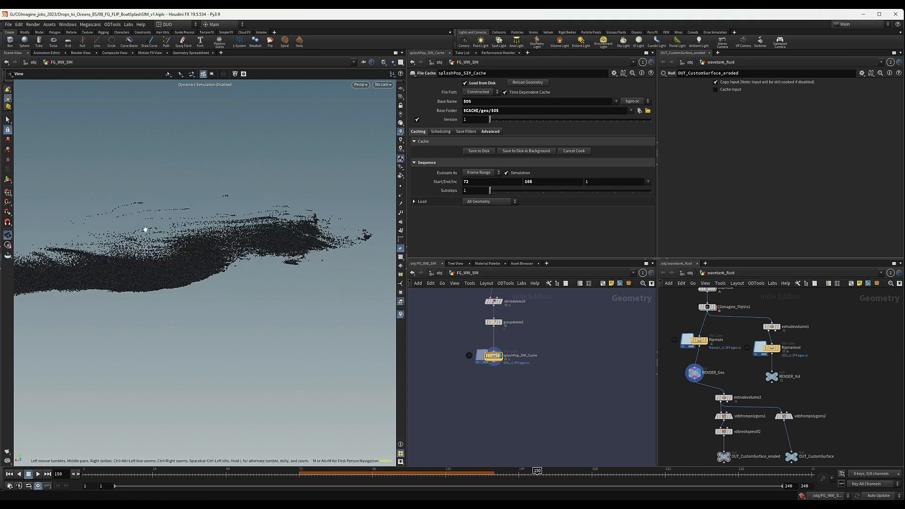
{"action": "left_click_drag", "start_coordinate": [145, 228], "coordinate": [260, 249]}
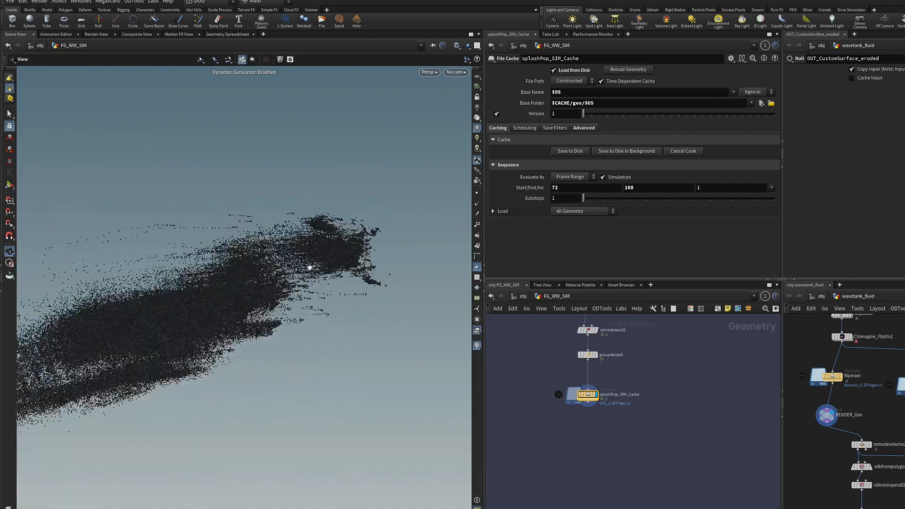
{"action": "left_click_drag", "start_coordinate": [309, 267], "coordinate": [287, 258]}
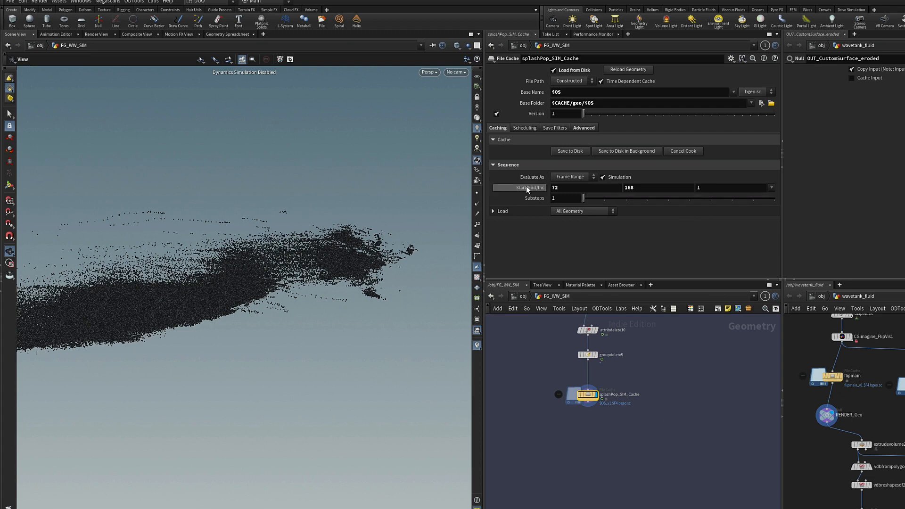
{"action": "middle_click_drag", "start_coordinate": [224, 281], "coordinate": [268, 273]}
Add an Attribute Randomize node directly below splashPop_SIM_Cache.
{"action": "middle_click_drag", "start_coordinate": [626, 442], "coordinate": [597, 413]}
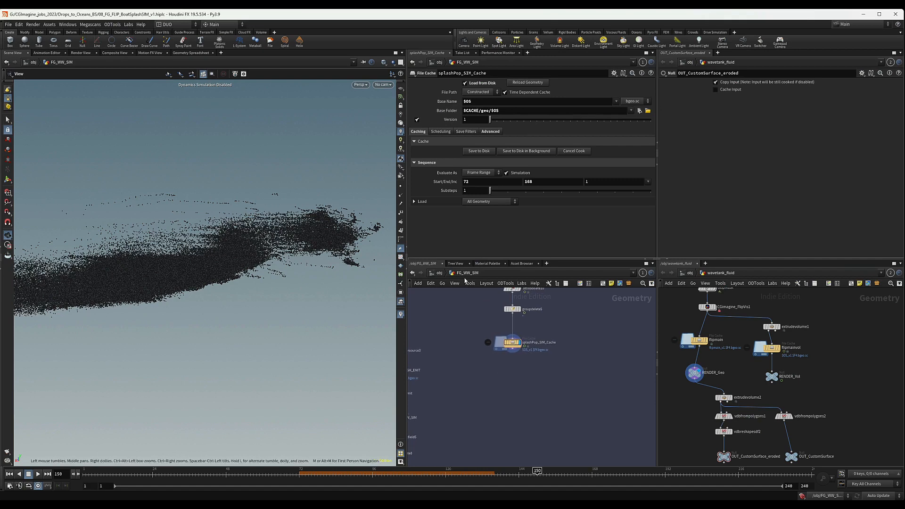
{"action": "key", "text": "Tab"}
{"action": "type", "text": "att"}
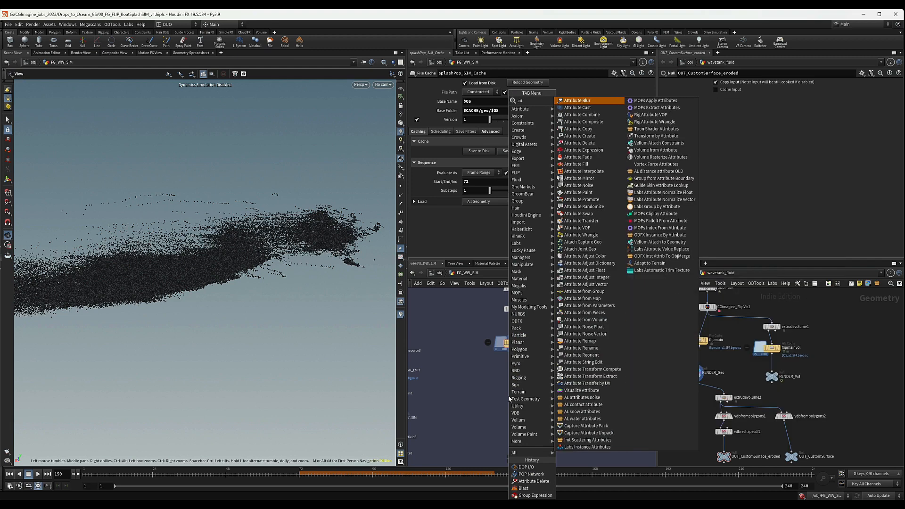
{"action": "type", "text": "r rand"}
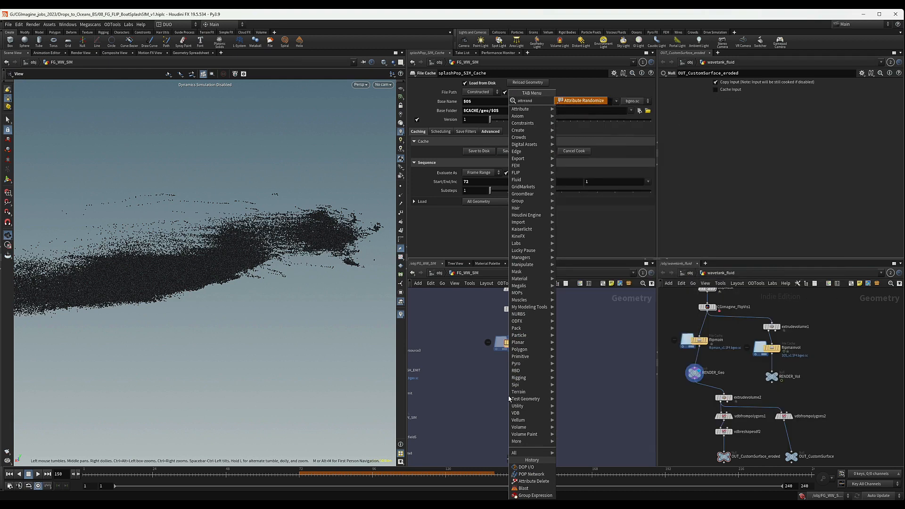
{"action": "key", "text": "Return"}
{"action": "left_click", "coordinate": [508, 395]}
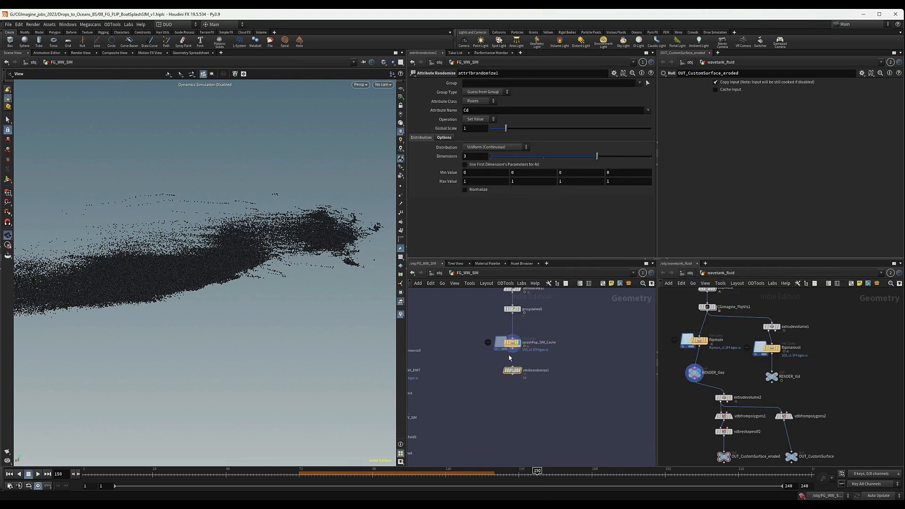
{"action": "scroll", "coordinate": [513, 356], "scroll_direction": "up", "scroll_amount": 3}
{"action": "left_click", "coordinate": [511, 375]}
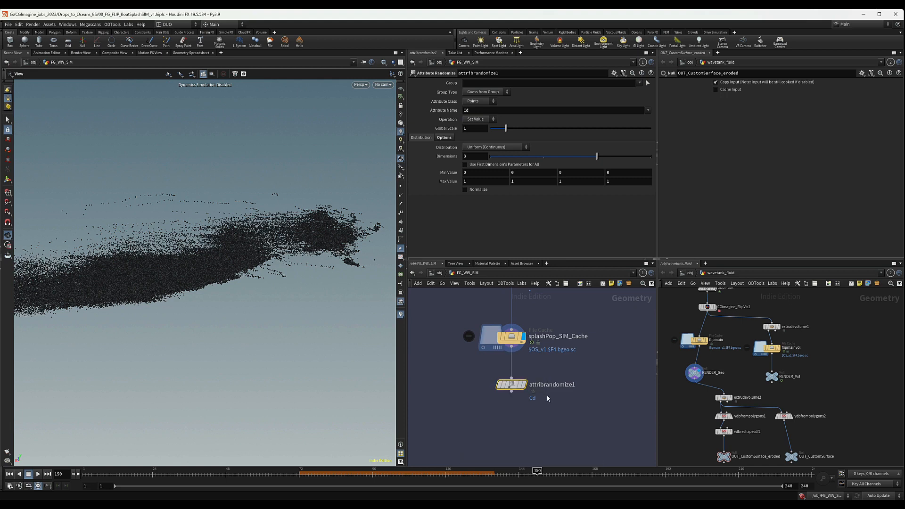
Set attribrandomize1 to randomize the pscale attribute with 1 dimension.
{"action": "left_click", "coordinate": [475, 110]}
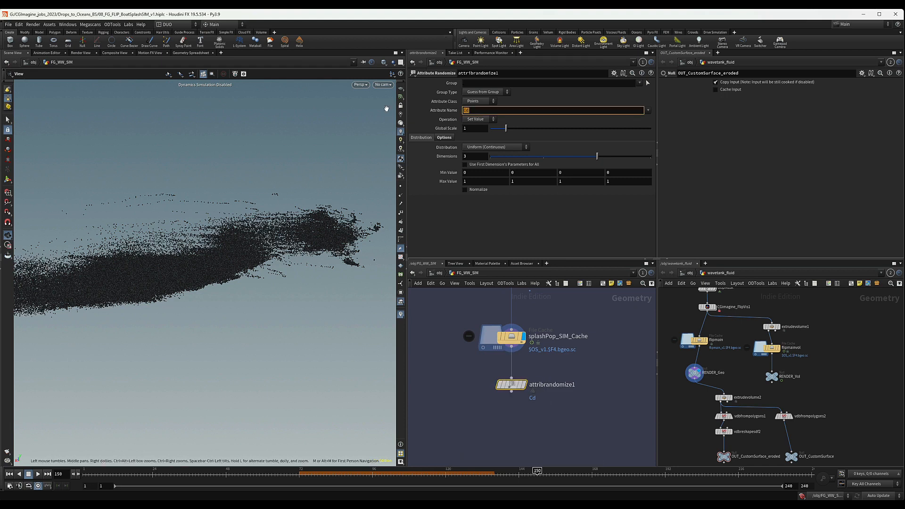
{"action": "type", "text": "pscale"}
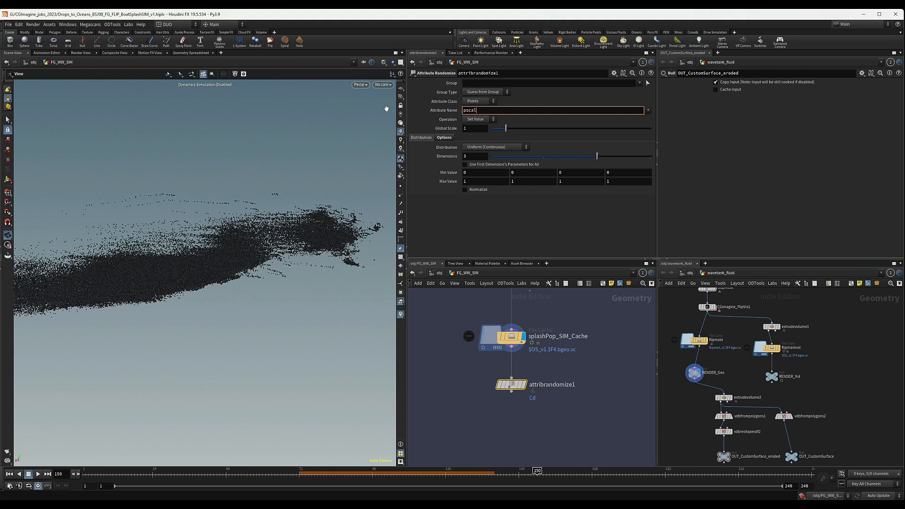
{"action": "left_click", "coordinate": [503, 156]}
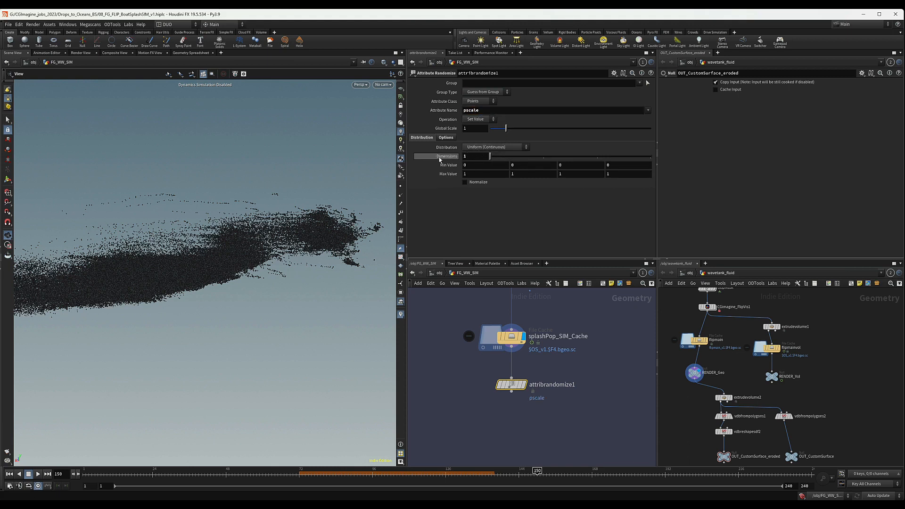
Set the pscale random range to a minimum of 0.0015 and a maximum of 0.003, and display attribrandomize1.
{"action": "left_click", "coordinate": [481, 166]}
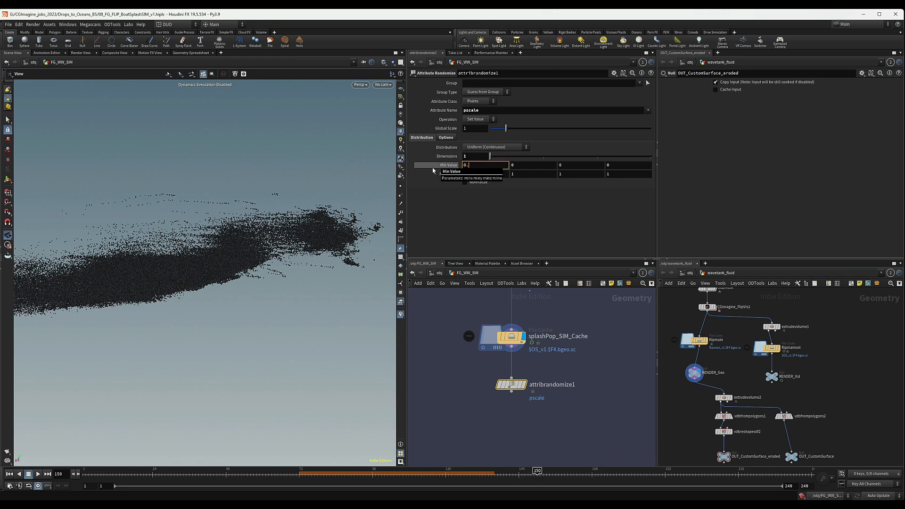
{"action": "type", "text": "0.0015"}
{"action": "key", "text": "Tab"}
{"action": "key", "text": "Tab"}
{"action": "key", "text": "Tab"}
{"action": "key", "text": "Tab"}
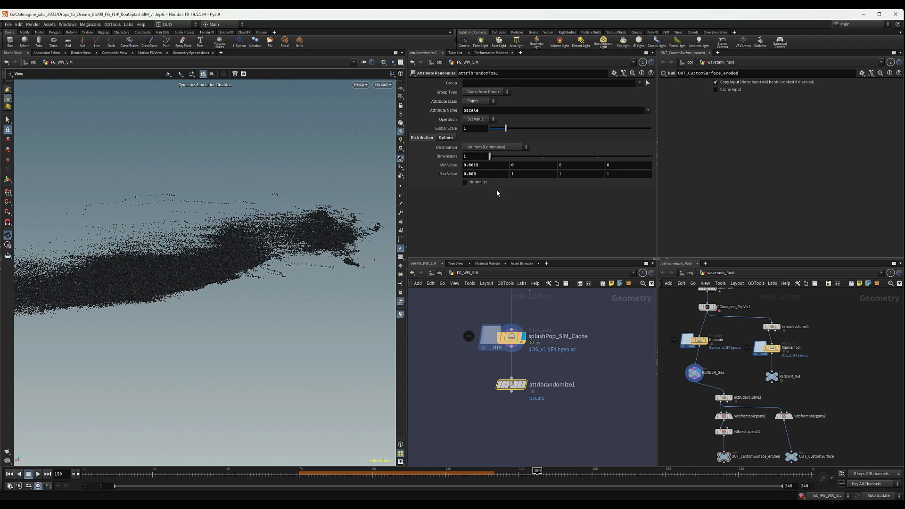
{"action": "left_click", "coordinate": [524, 385]}
Preview the randomized splash particles as Discs in the viewport, and set the particle display to Pixels.
{"action": "right_click", "coordinate": [400, 159]}
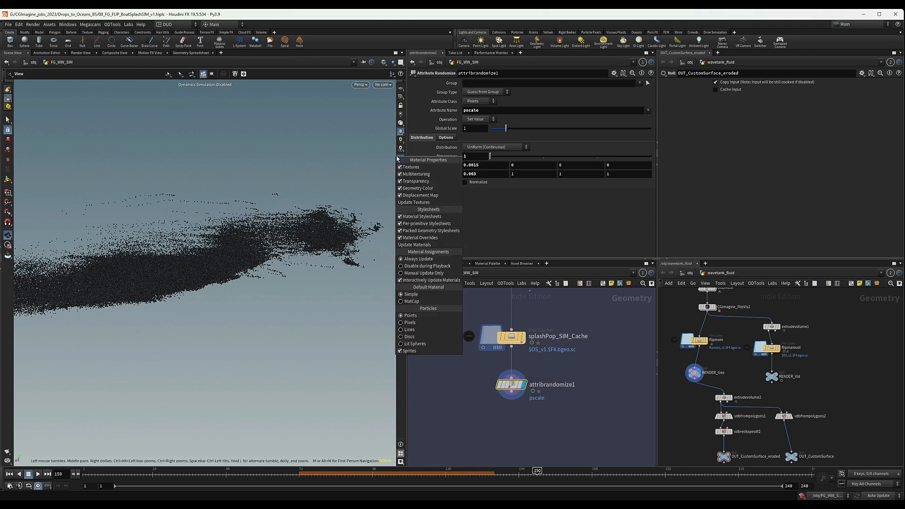
{"action": "left_click", "coordinate": [417, 336]}
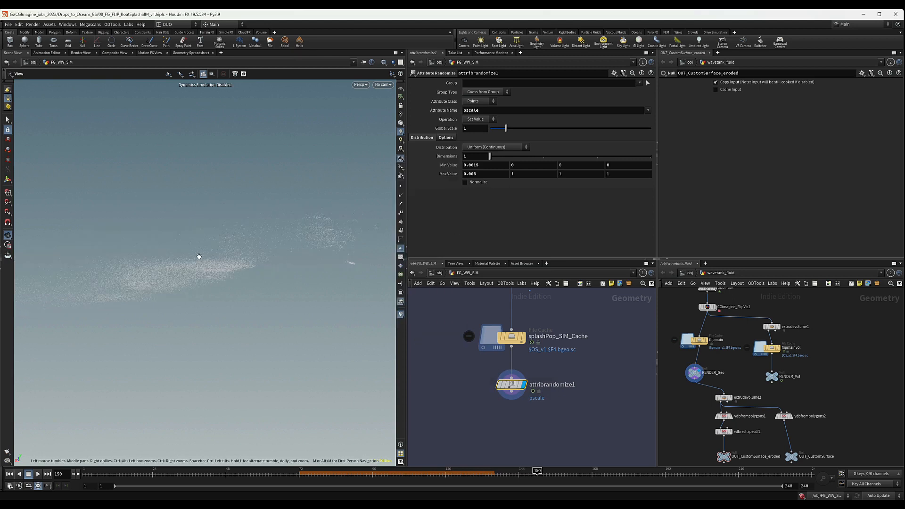
{"action": "mouse_move", "coordinate": [198, 256]}
{"action": "left_mouse_down"}
{"action": "mouse_move", "coordinate": [202, 264]}
{"action": "mouse_move", "coordinate": [165, 250]}
{"action": "left_mouse_up"}
{"action": "left_click_drag", "start_coordinate": [511, 384], "coordinate": [512, 383]}
{"action": "left_click_drag", "start_coordinate": [231, 260], "coordinate": [269, 271]}
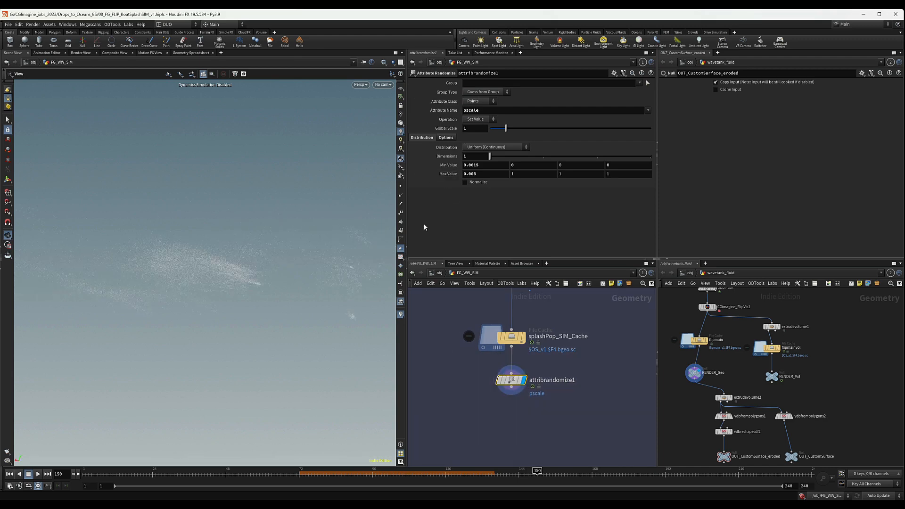
{"action": "left_click", "coordinate": [400, 160]}
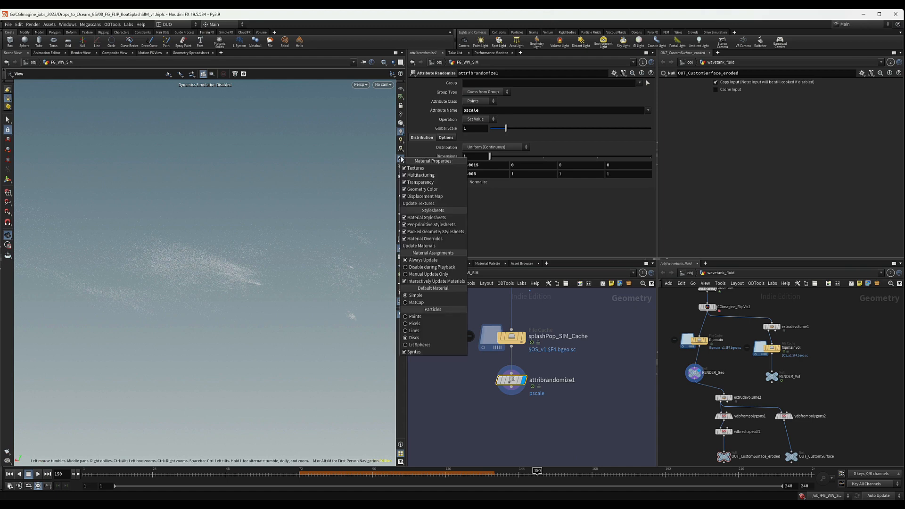
{"action": "left_click", "coordinate": [417, 323]}
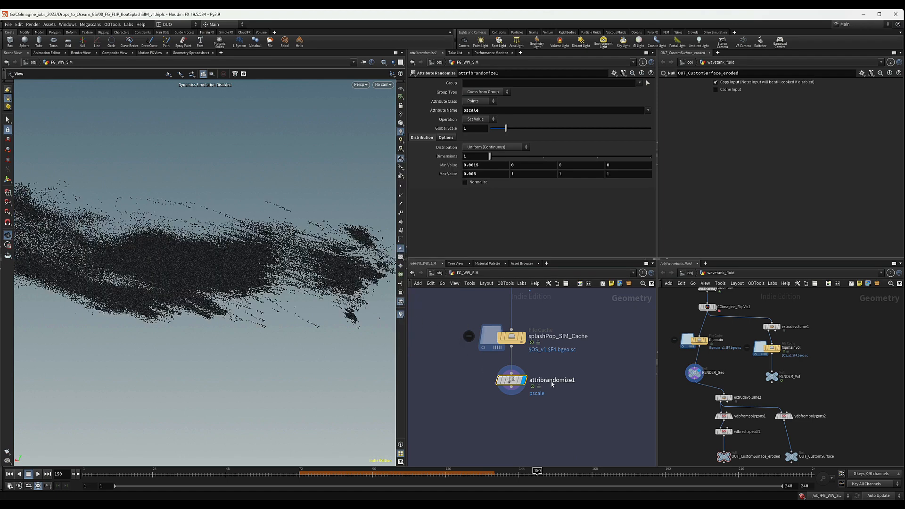
Add a Point VOP node below attribrandomize1 and wire attribrandomize1 into its first input.
{"action": "middle_click_drag", "start_coordinate": [448, 424], "coordinate": [434, 366]}
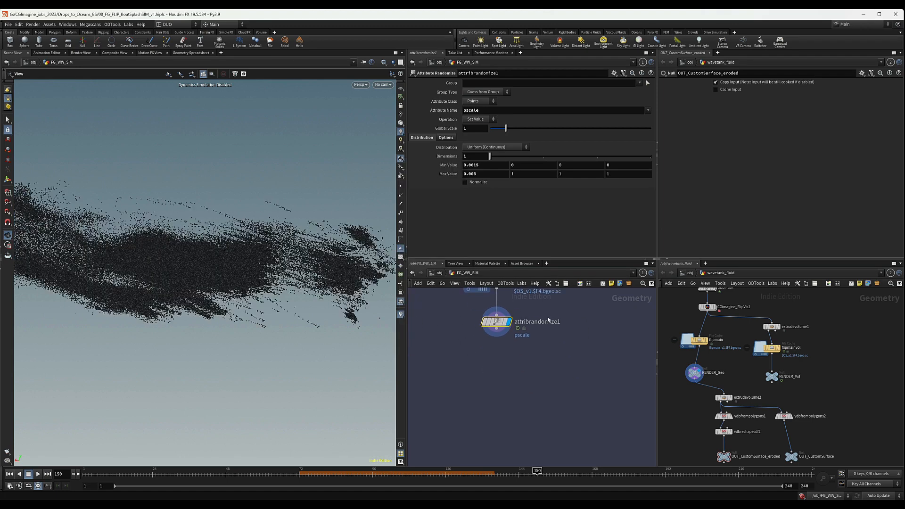
{"action": "left_click", "coordinate": [497, 365]}
{"action": "key", "text": "Tab"}
{"action": "type", "text": "filec"}
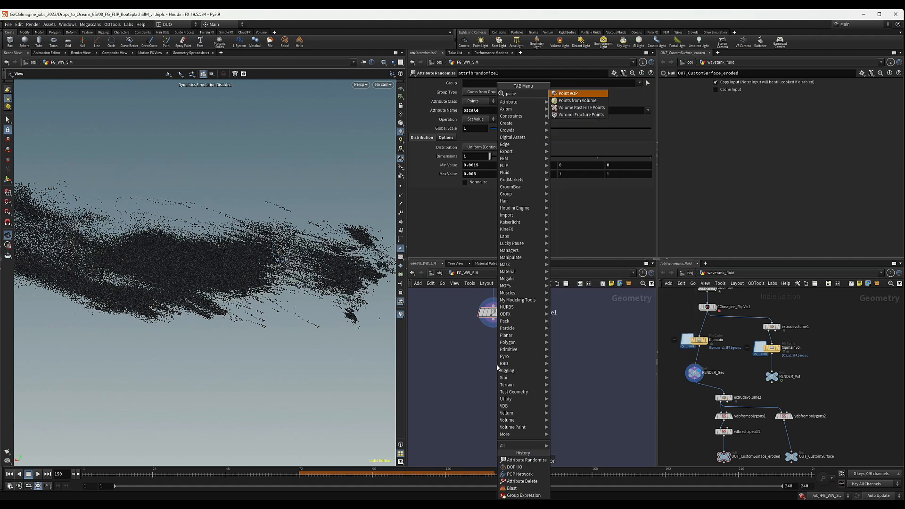
{"action": "key", "text": "Return"}
{"action": "left_click", "coordinate": [497, 365]}
{"action": "left_click_drag", "start_coordinate": [494, 325], "coordinate": [497, 359]}
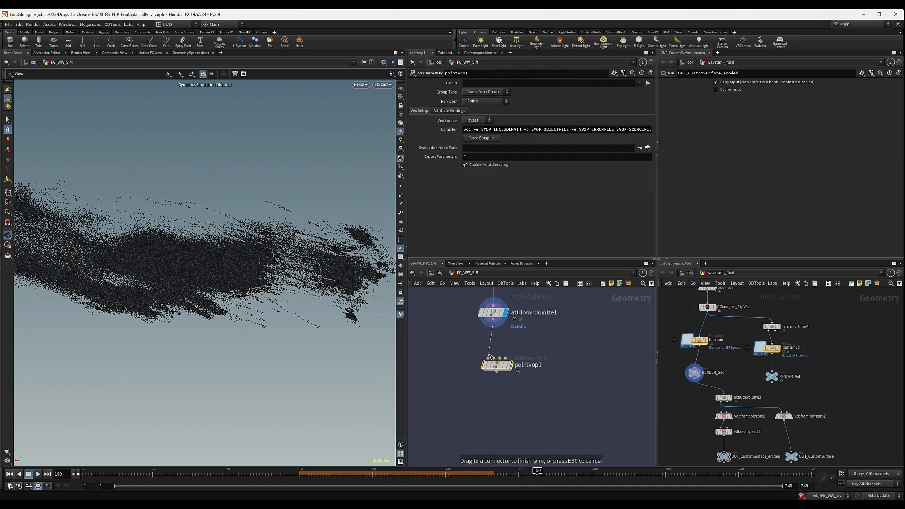
Rename the pointvop1 node to setDensityByPscale.
{"action": "double_click", "coordinate": [528, 365]}
{"action": "type", "text": "set"}
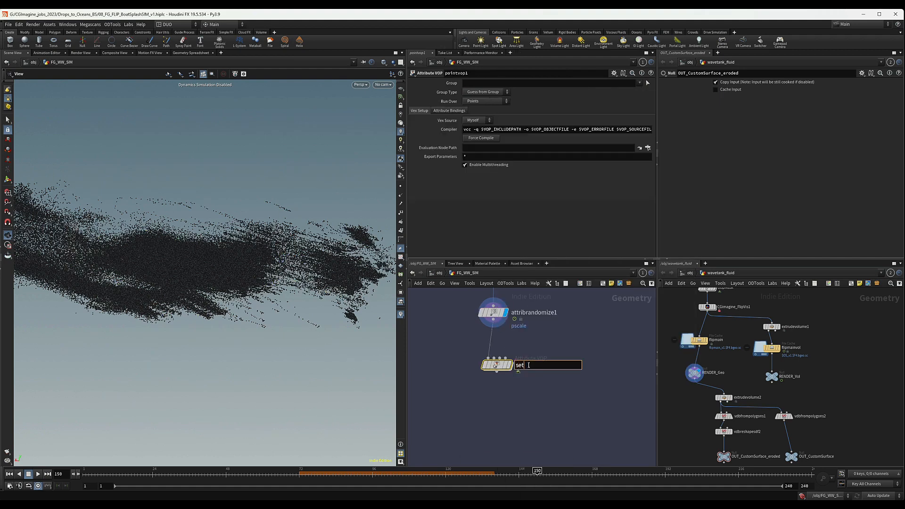
{"action": "type", "text": "DensityByPscale"}
{"action": "key", "text": "Return"}
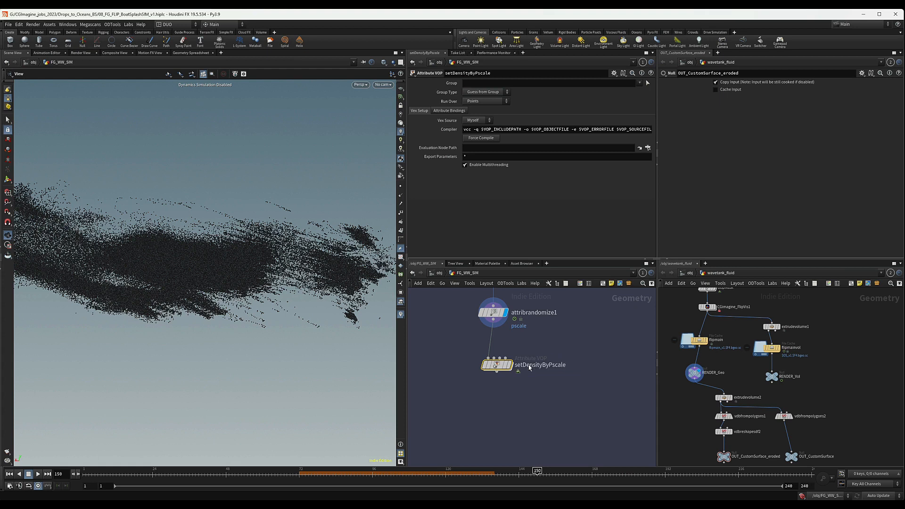
Inside setDensityByPscale, spread the global and output nodes apart and add a float Bind node that reads the pscale attribute.
{"action": "double_click", "coordinate": [497, 364]}
{"action": "left_click_drag", "start_coordinate": [473, 354], "coordinate": [425, 327]}
{"action": "left_click_drag", "start_coordinate": [588, 315], "coordinate": [615, 321]}
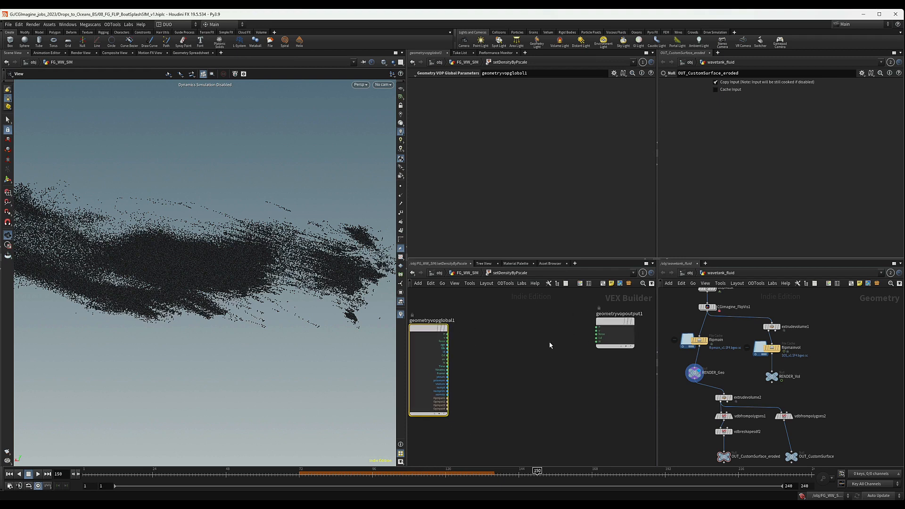
{"action": "key", "text": "Tab"}
{"action": "type", "text": "bind"}
{"action": "key", "text": "Return"}
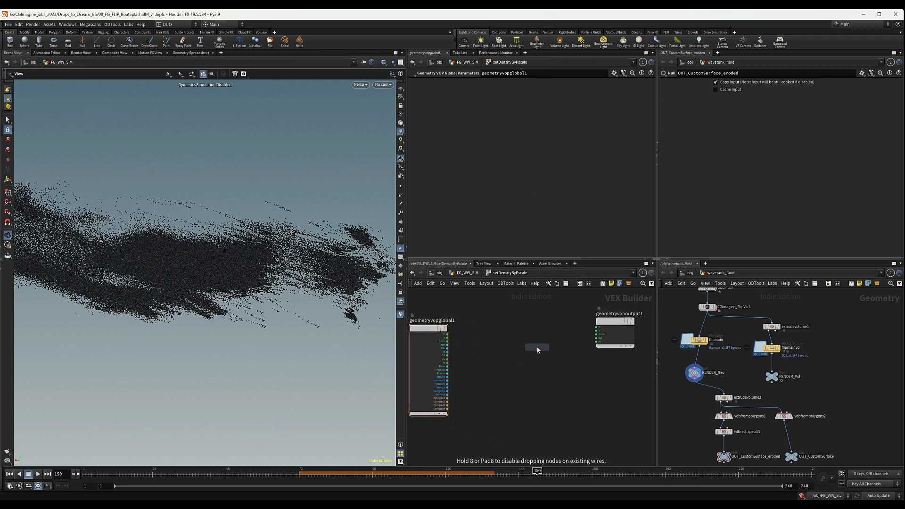
{"action": "left_click", "coordinate": [495, 390]}
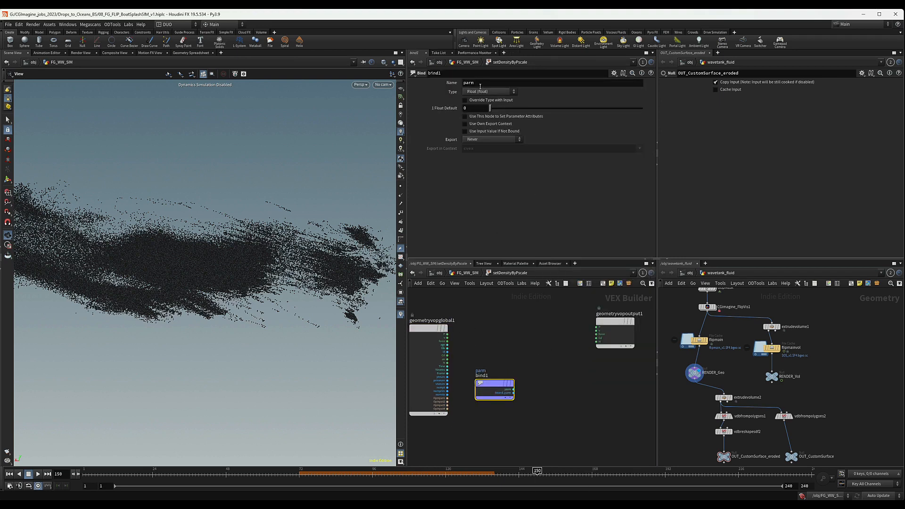
{"action": "double_click", "coordinate": [480, 84]}
{"action": "type", "text": "psc"}
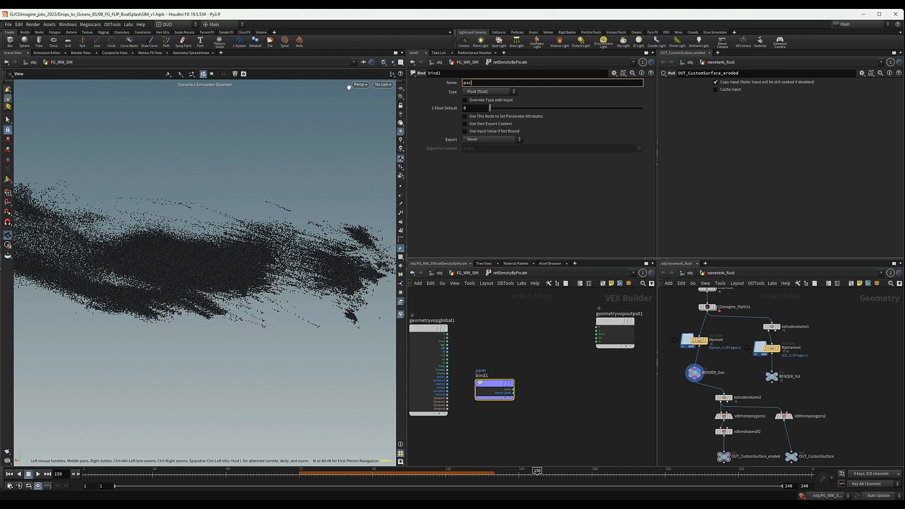
{"action": "type", "text": "ale"}
{"action": "key", "text": "Return"}
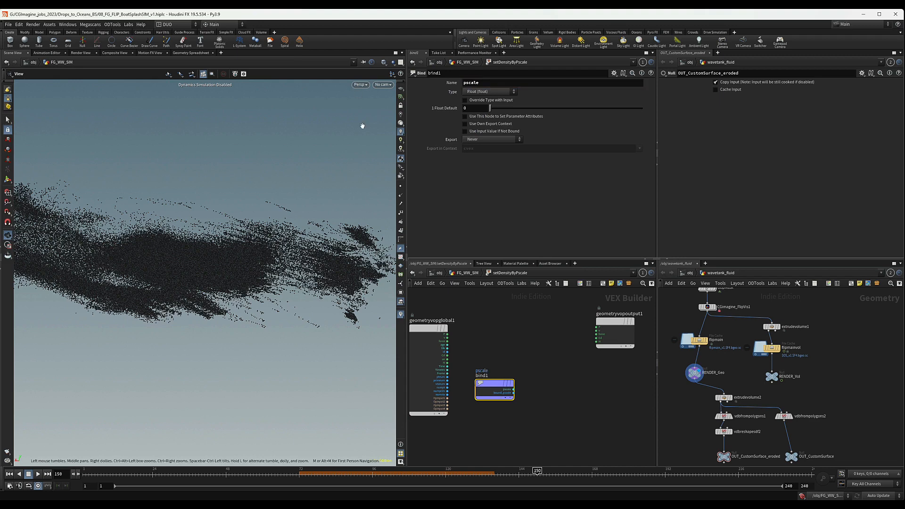
Add a Fit Range node fed by the pscale bind, with Source Min 0.0015 and Source Max 0.003.
{"action": "key", "text": "Tab"}
{"action": "type", "text": "fit"}
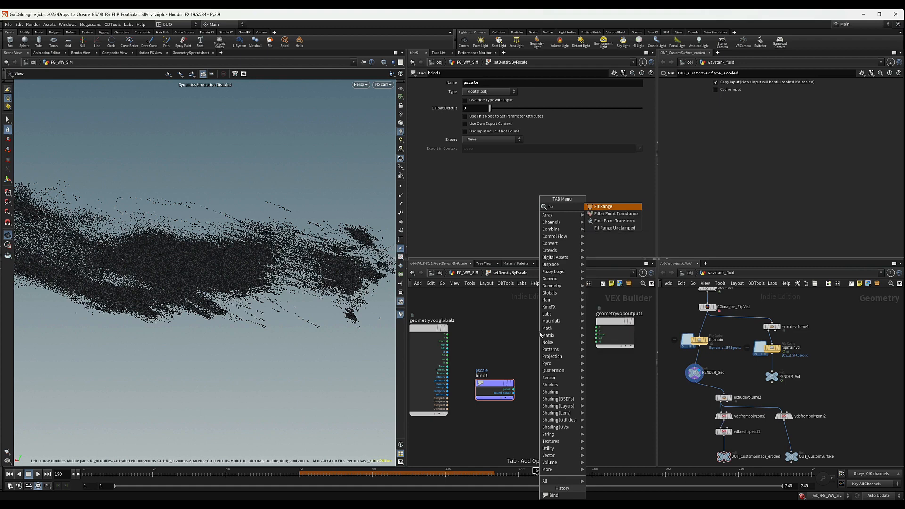
{"action": "key", "text": "Return"}
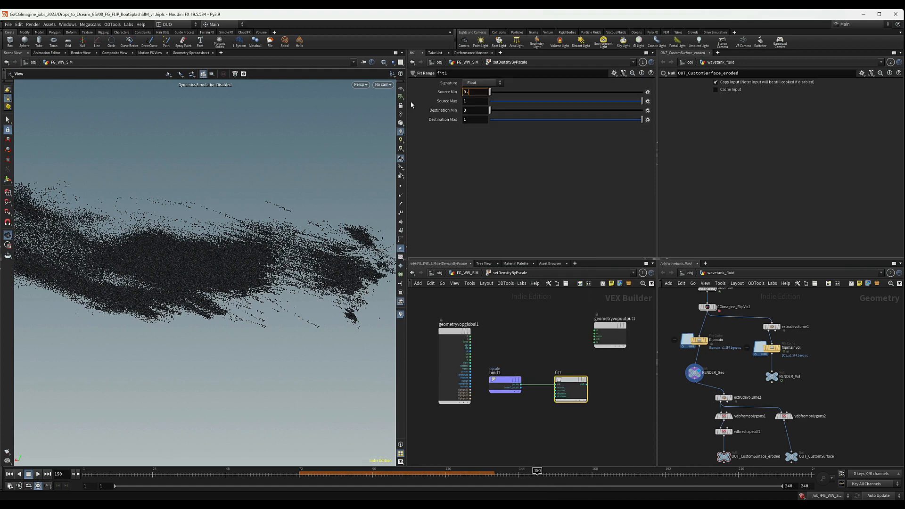
{"action": "type", "text": "5"}
{"action": "key", "text": "Tab"}
{"action": "type", "text": "0.003"}
{"action": "key", "text": "Return"}
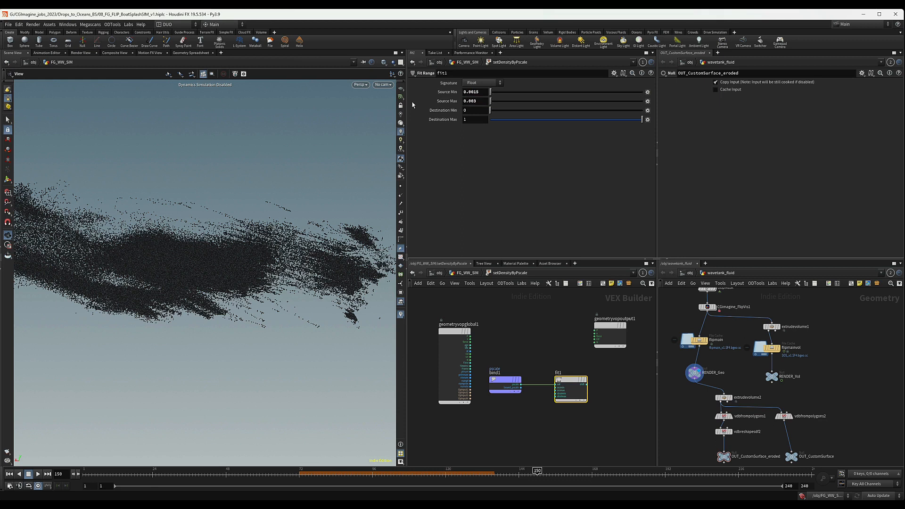
Set the Fit Range node's Destination Min to 2 and Destination Max to 4.
{"action": "left_click", "coordinate": [470, 110]}
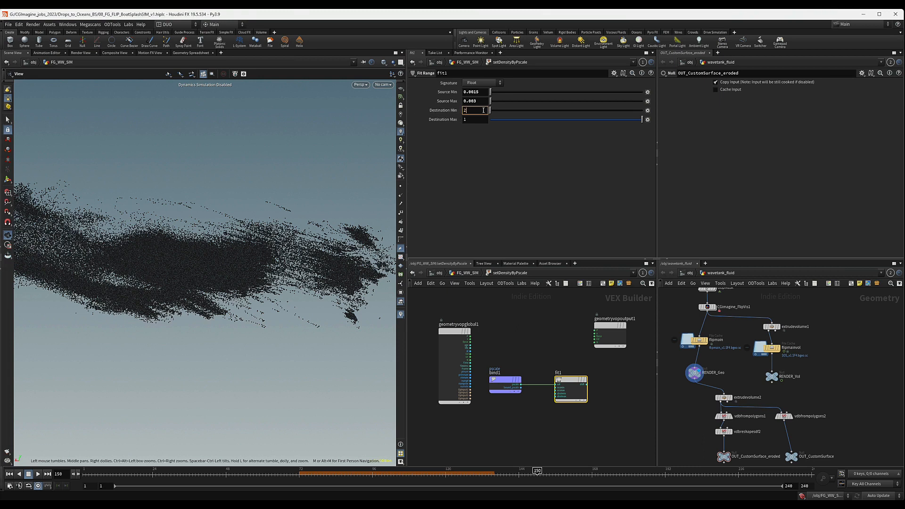
{"action": "type", "text": "2"}
{"action": "key", "text": "Tab"}
{"action": "type", "text": "4"}
{"action": "key", "text": "Return"}
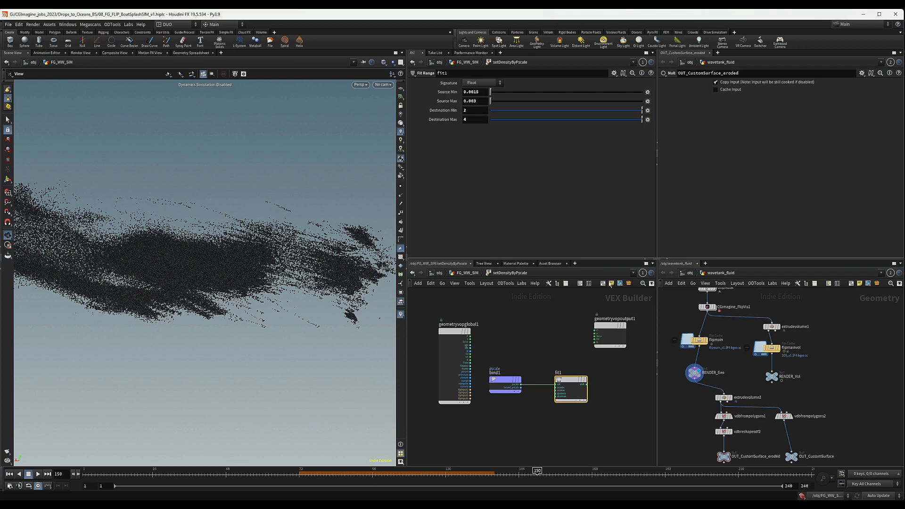
Add a Bind Export node named density and wire the Fit Range output into it.
{"action": "scroll", "coordinate": [574, 350], "scroll_direction": "down", "scroll_amount": 5}
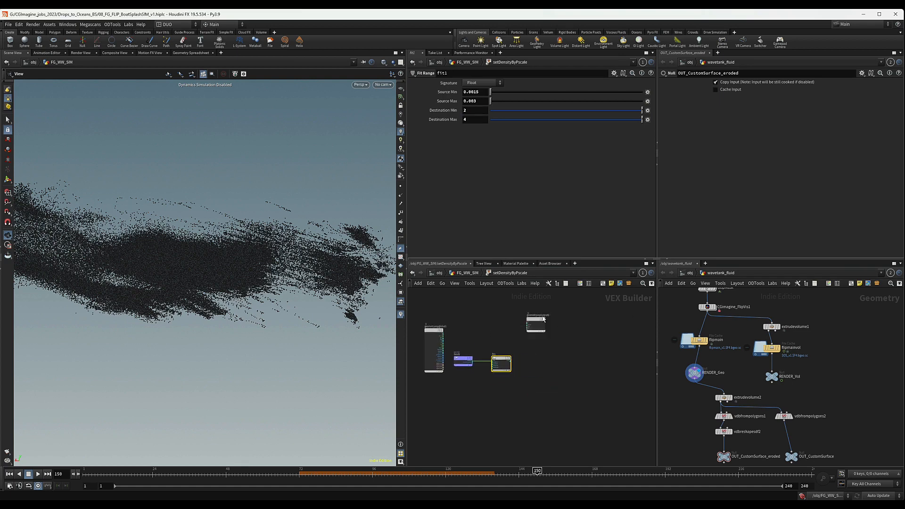
{"action": "key", "text": "Tab"}
{"action": "type", "text": "bind e"}
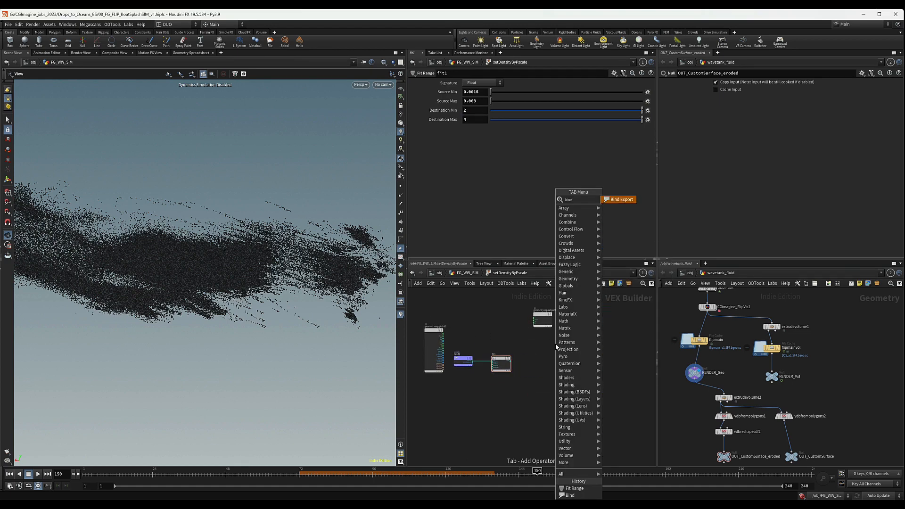
{"action": "key", "text": "Return"}
{"action": "left_click", "coordinate": [555, 347]}
{"action": "scroll", "coordinate": [519, 353], "scroll_direction": "up", "scroll_amount": 3}
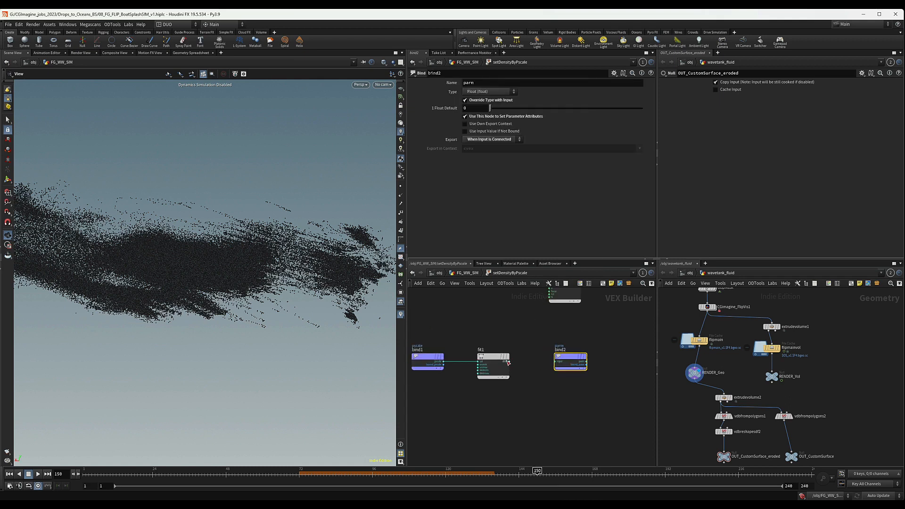
{"action": "double_click", "coordinate": [481, 83]}
{"action": "type", "text": "density"}
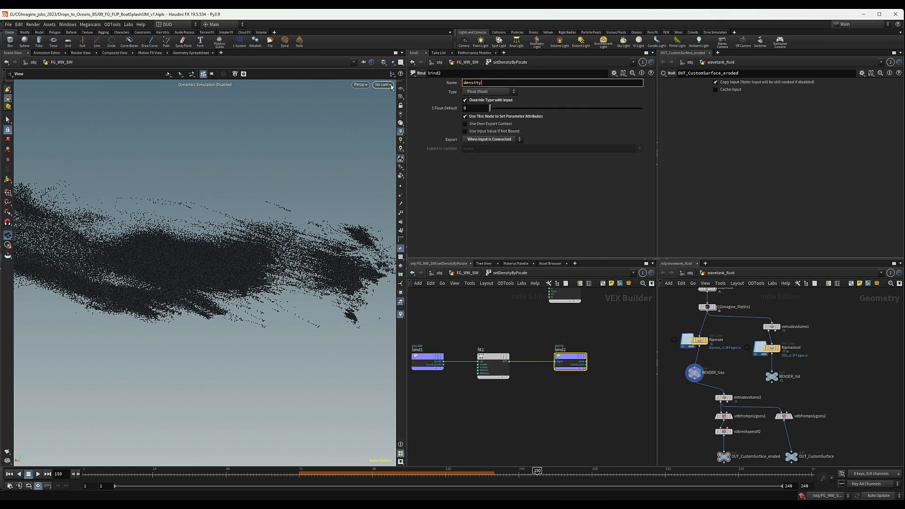
{"action": "key", "text": "Return"}
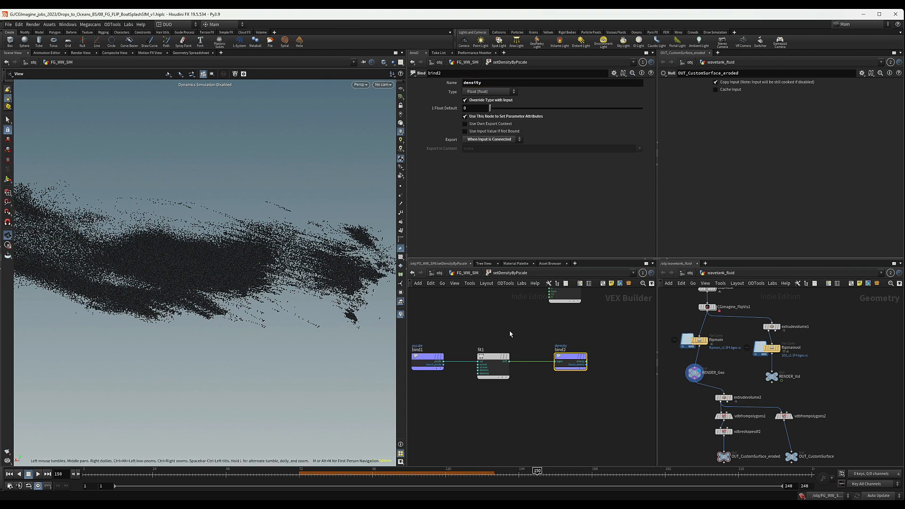
Back in the FG_WW_SIM network, add a Volume Rasterize Attributes node below setDensityByPscale, wire it in and display it.
{"action": "left_click", "coordinate": [467, 273]}
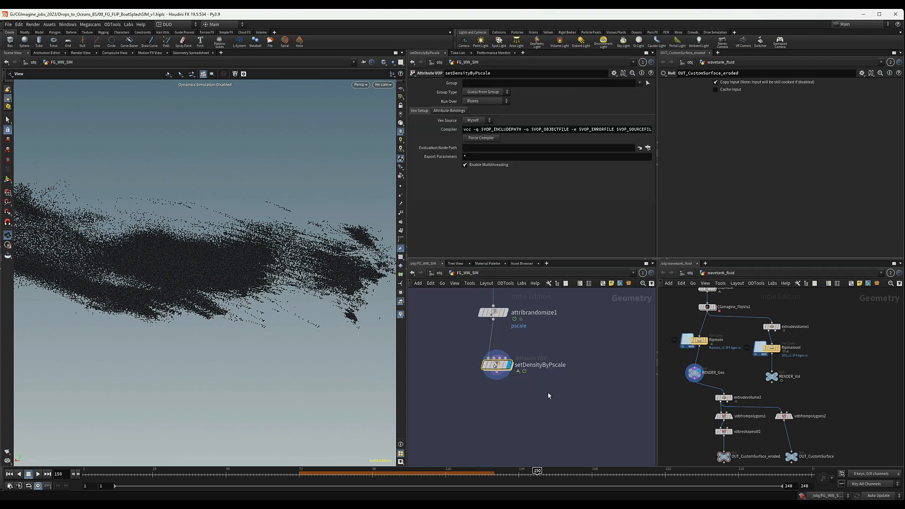
{"action": "middle_click_drag", "start_coordinate": [497, 364], "coordinate": [622, 362]}
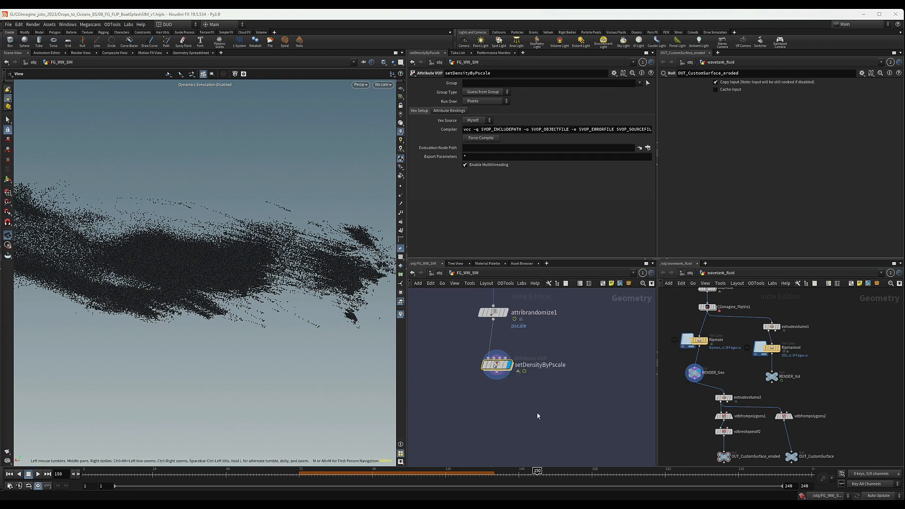
{"action": "scroll", "coordinate": [524, 406], "scroll_direction": "up", "scroll_amount": 3}
{"action": "key", "text": "Tab"}
{"action": "type", "text": "vo"}
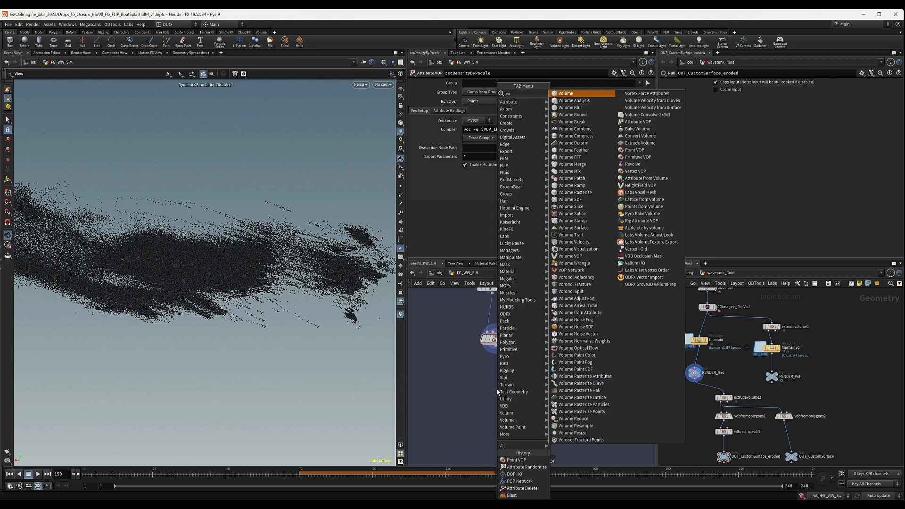
{"action": "type", "text": "luras"}
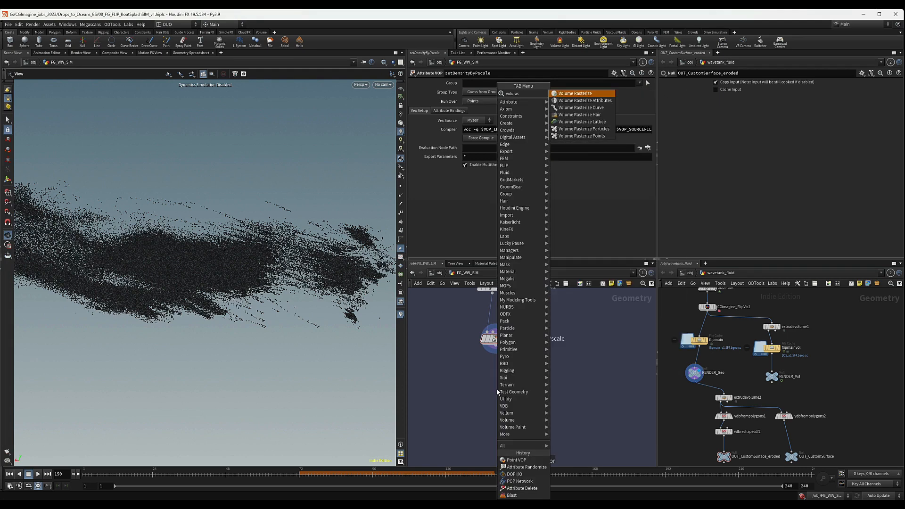
{"action": "key", "text": "Down"}
{"action": "key", "text": "Return"}
{"action": "left_click", "coordinate": [495, 389]}
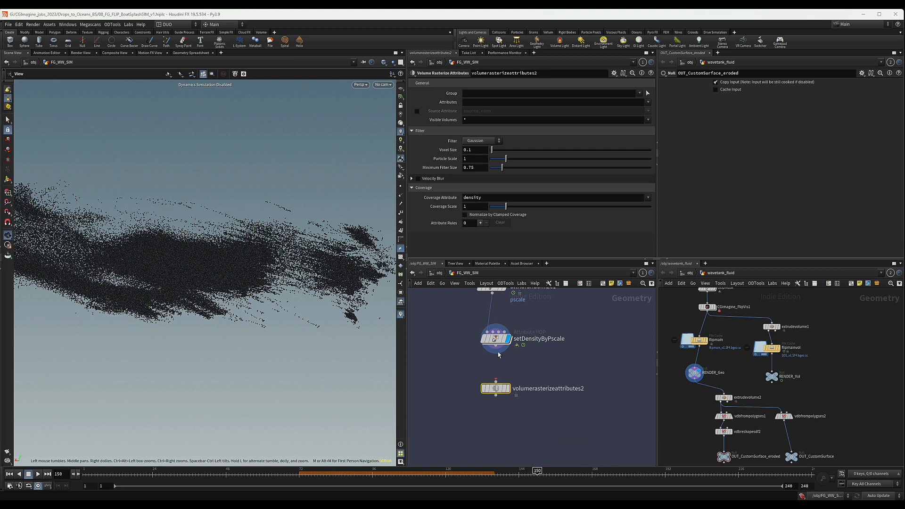
{"action": "left_click_drag", "start_coordinate": [496, 347], "coordinate": [496, 382]}
{"action": "left_click", "coordinate": [508, 389]}
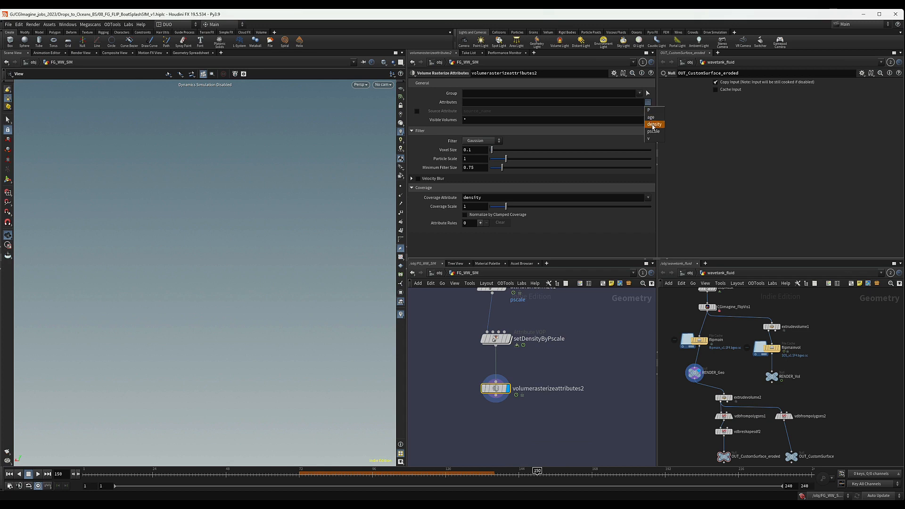
Set volumerasterizeattributes2 to rasterize the density attribute with a Particle Scale of 7.
{"action": "left_click", "coordinate": [655, 124]}
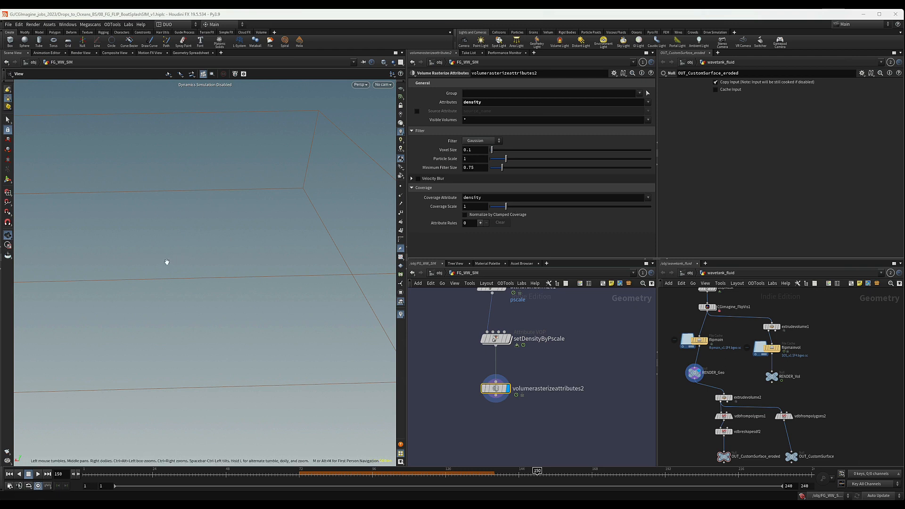
{"action": "left_click_drag", "start_coordinate": [168, 262], "coordinate": [155, 244]}
{"action": "middle_click_drag", "start_coordinate": [160, 241], "coordinate": [181, 243]}
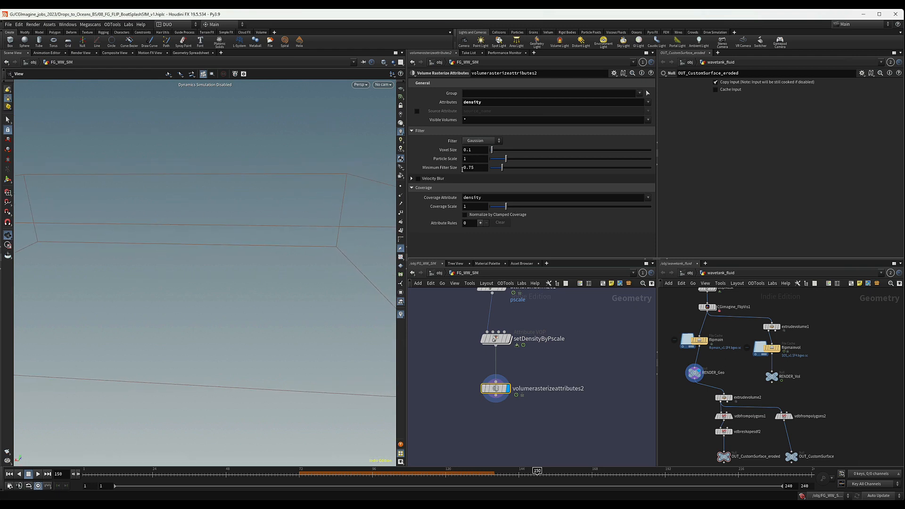
{"action": "left_click_drag", "start_coordinate": [473, 161], "coordinate": [455, 188]}
{"action": "type", "text": "7"}
{"action": "key", "text": "Return"}
{"action": "left_click_drag", "start_coordinate": [283, 278], "coordinate": [293, 262]}
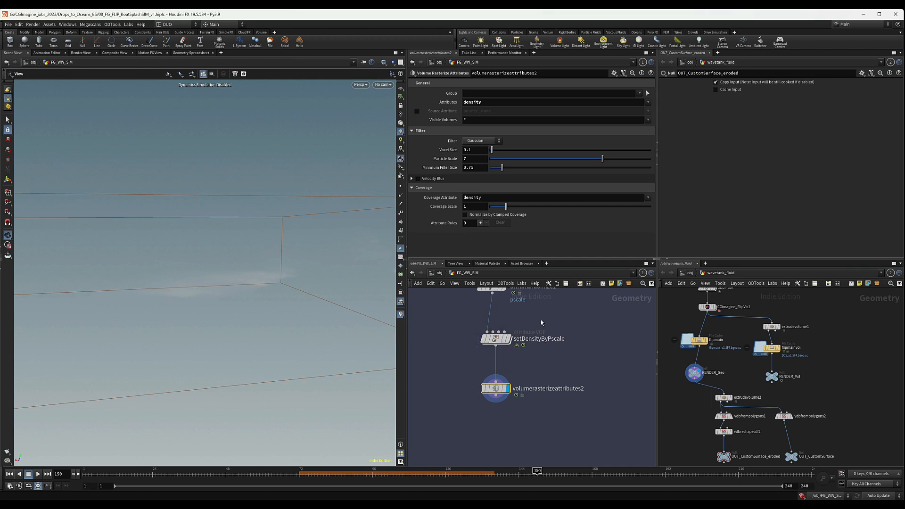
Check the pscale randomization range on attribrandomize1.
{"action": "middle_click_drag", "start_coordinate": [540, 321], "coordinate": [529, 357]}
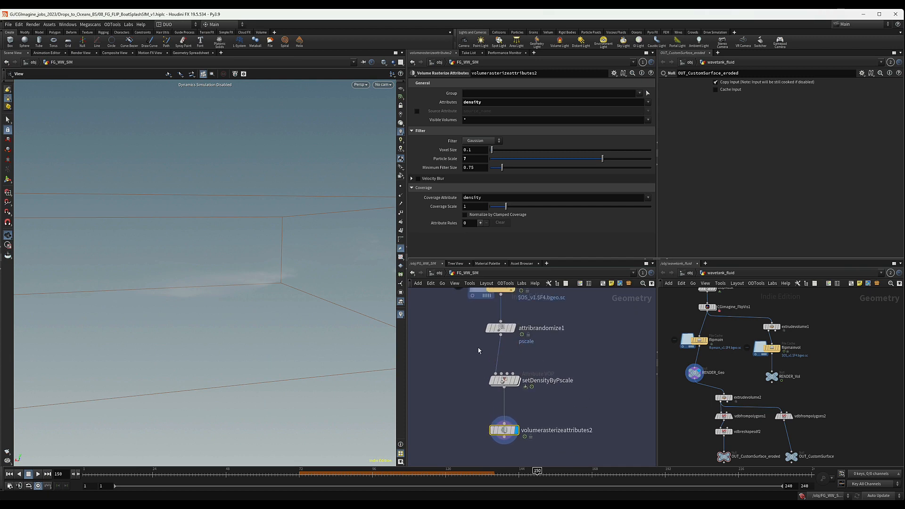
{"action": "left_click", "coordinate": [500, 328]}
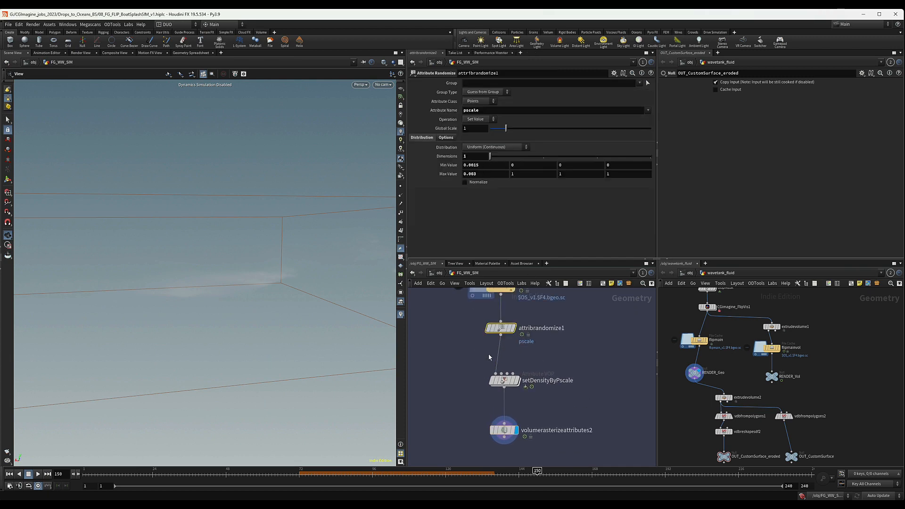
{"action": "scroll", "coordinate": [488, 354], "scroll_direction": "down", "scroll_amount": 3}
Try a larger Particle Scale on volumerasterizeattributes2 and undo that change.
{"action": "left_click", "coordinate": [492, 375]}
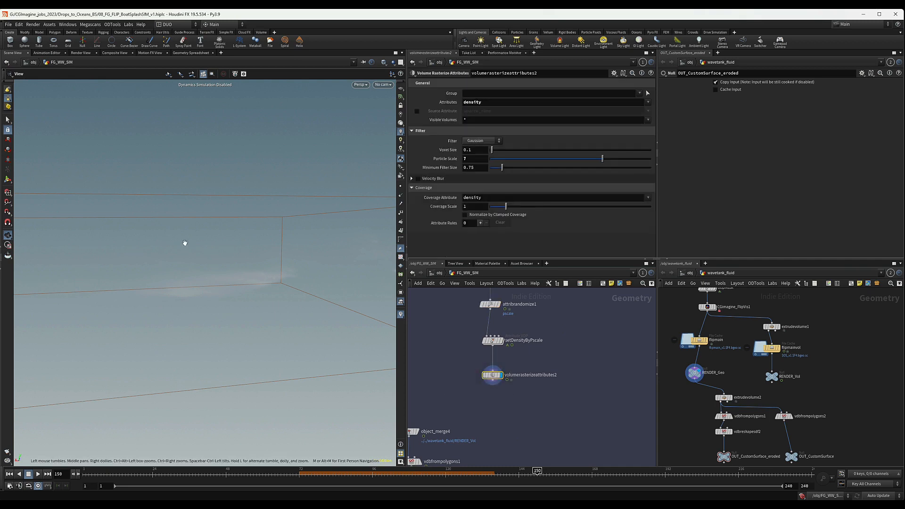
{"action": "left_click_drag", "start_coordinate": [184, 245], "coordinate": [186, 269]}
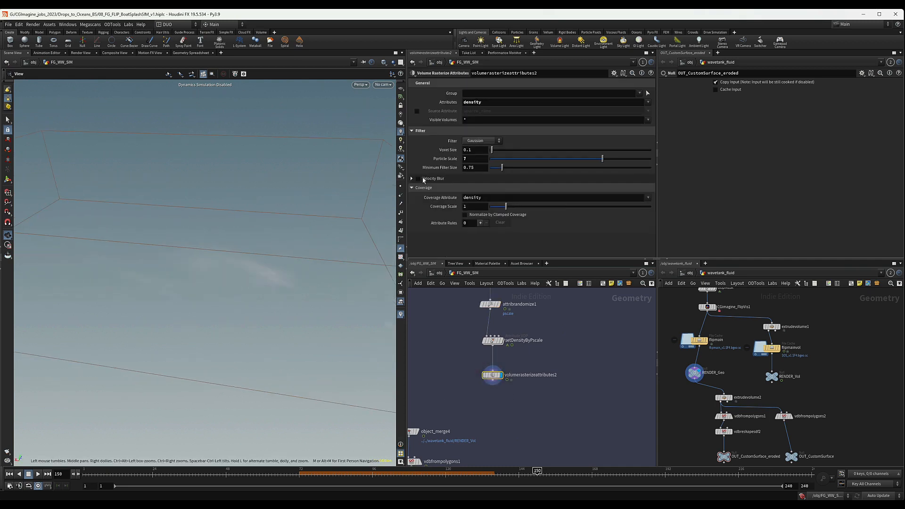
{"action": "middle_click_drag", "start_coordinate": [475, 158], "coordinate": [580, 154]}
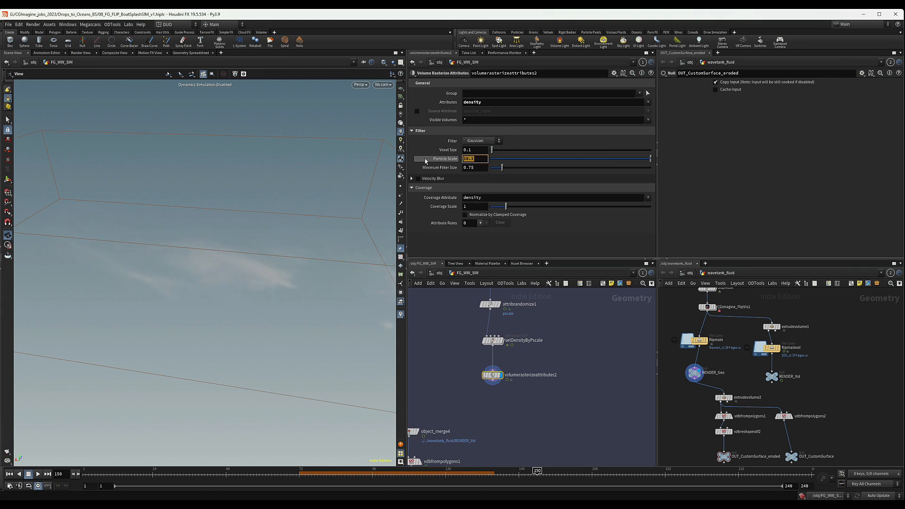
{"action": "key", "text": "ctrl+z"}
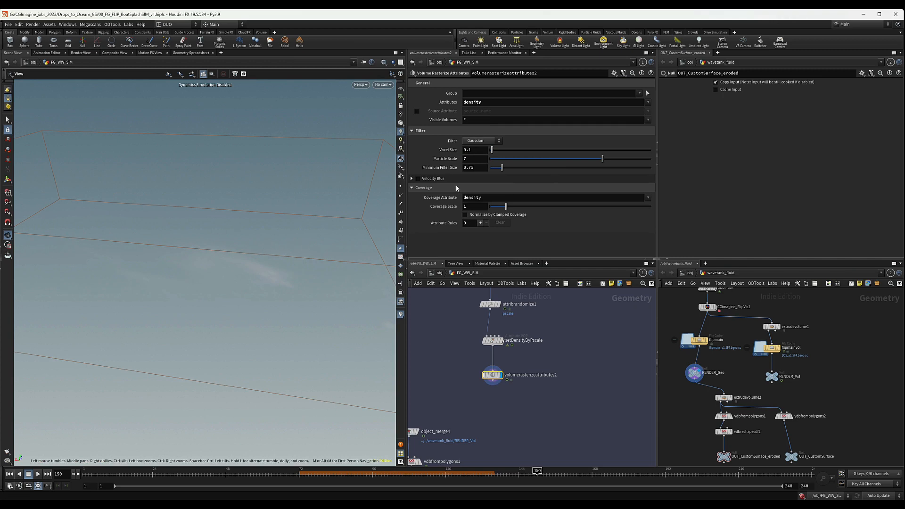
Enable Velocity Blur on volumerasterizeattributes2.
{"action": "left_click", "coordinate": [417, 179]}
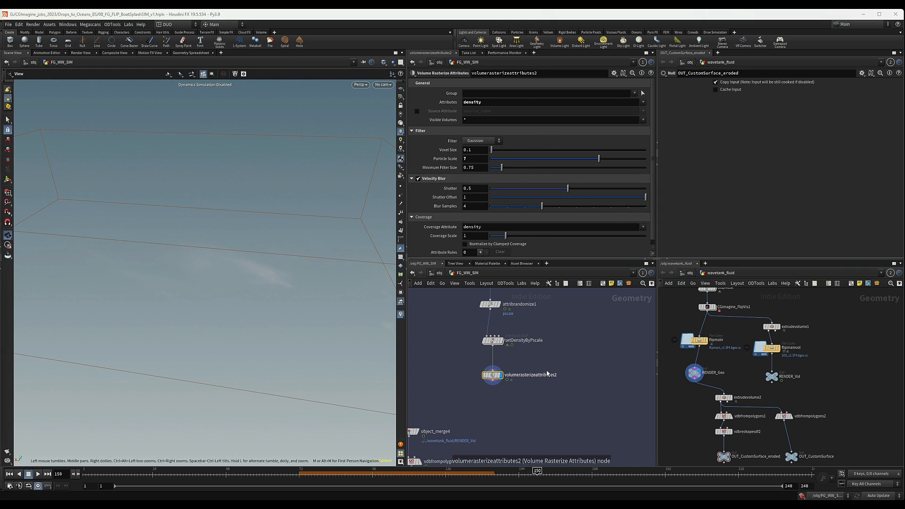
Add a Null node below volumerasterizeattributes2 and connect the rasterize node's output to it.
{"action": "scroll", "coordinate": [546, 371], "scroll_direction": "down", "scroll_amount": 1}
{"action": "middle_click_drag", "start_coordinate": [536, 385], "coordinate": [522, 361]}
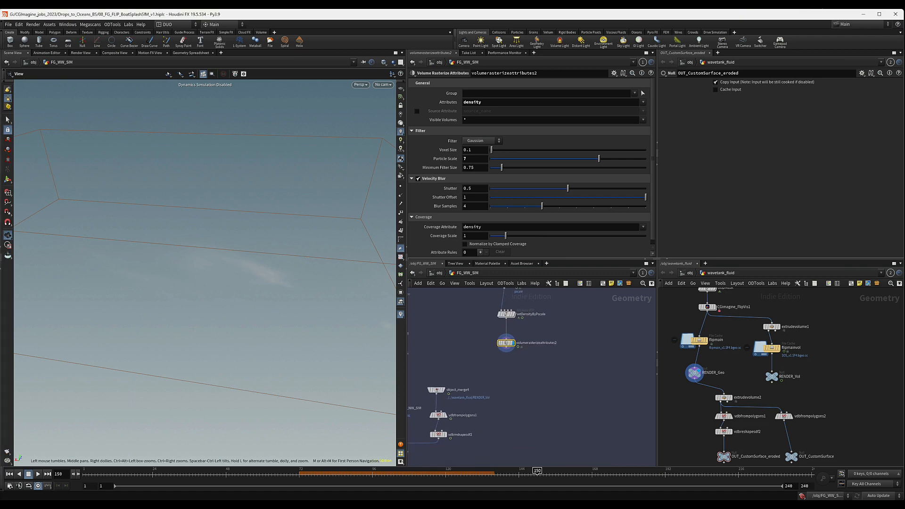
{"action": "key", "text": "Tab"}
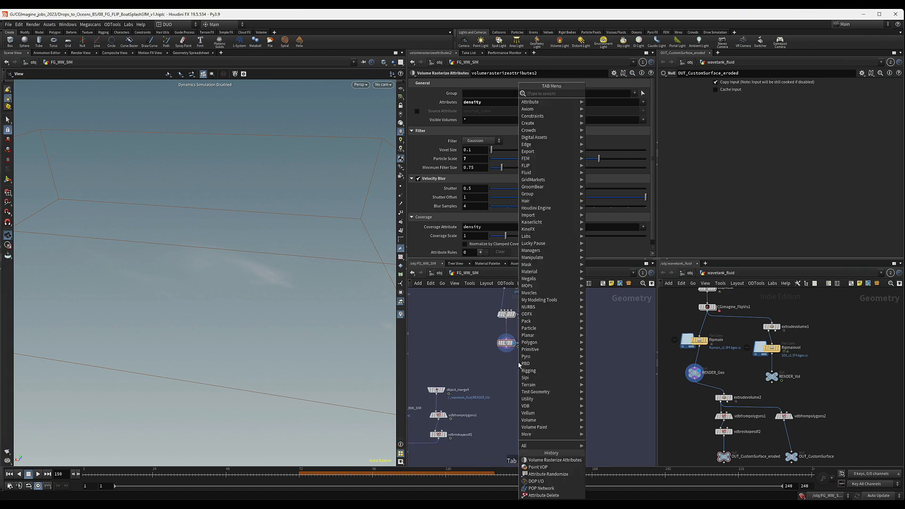
{"action": "type", "text": "null"}
{"action": "key", "text": "Return"}
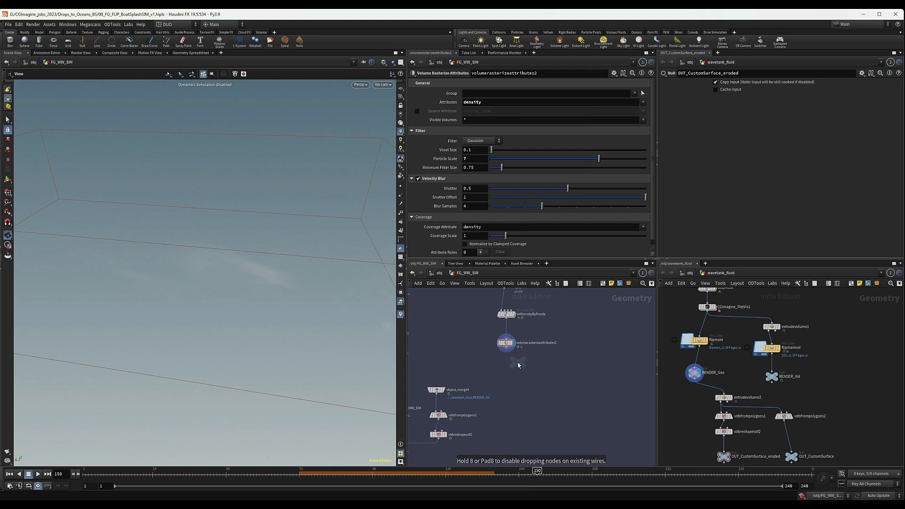
{"action": "left_click", "coordinate": [509, 372]}
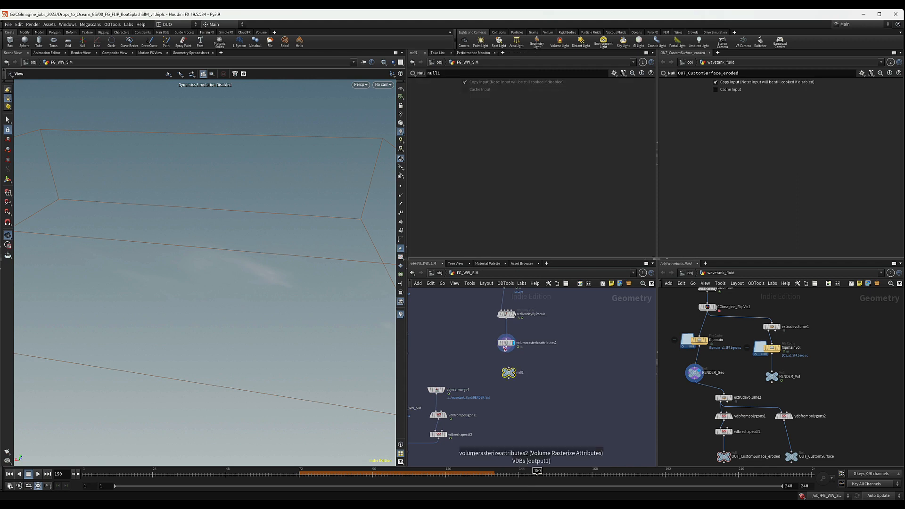
{"action": "left_click_drag", "start_coordinate": [505, 348], "coordinate": [508, 367]}
Rename the new null OUT_Splash_volume and make it the displayed node.
{"action": "double_click", "coordinate": [520, 372]}
{"action": "type", "text": "OUT_Spl"}
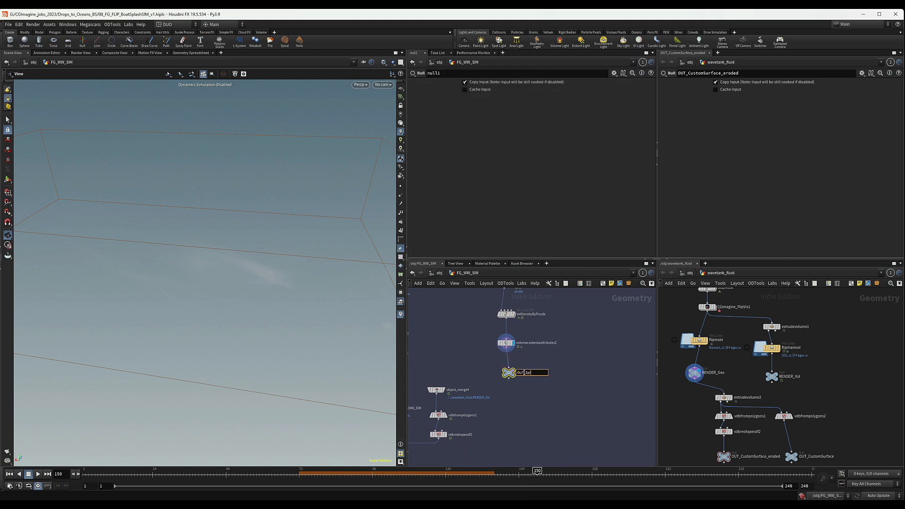
{"action": "type", "text": "ash_volume"}
{"action": "key", "text": "Return"}
{"action": "scroll", "coordinate": [514, 375], "scroll_direction": "up", "scroll_amount": 2}
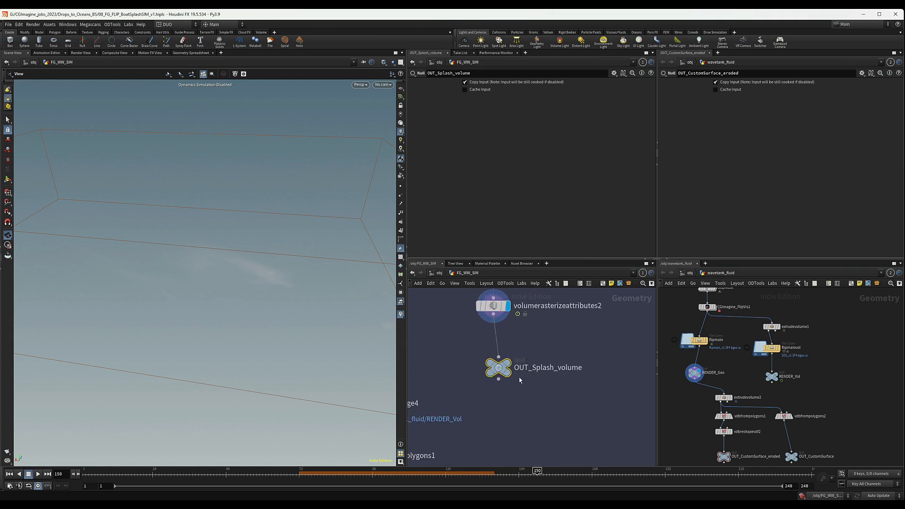
{"action": "scroll", "coordinate": [519, 377], "scroll_direction": "down", "scroll_amount": 8}
{"action": "scroll", "coordinate": [517, 396], "scroll_direction": "up", "scroll_amount": 5}
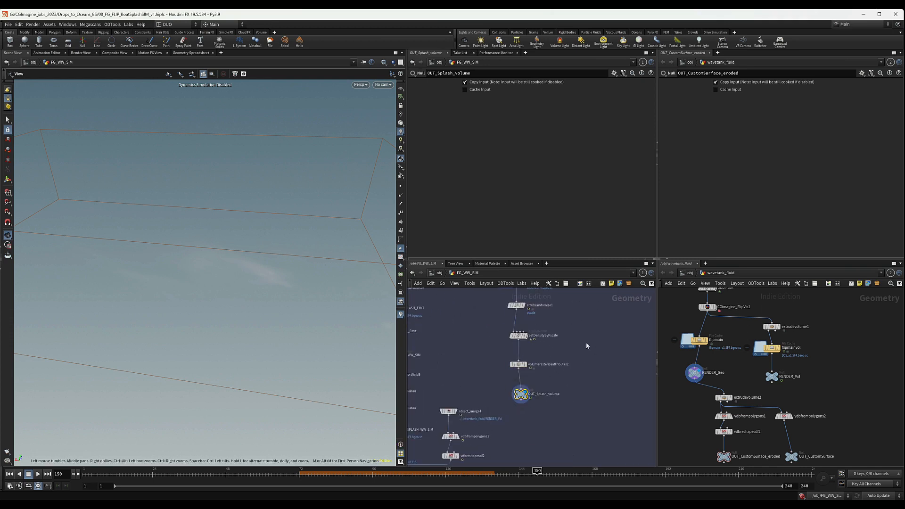
{"action": "scroll", "coordinate": [446, 354], "scroll_direction": "down", "scroll_amount": 3}
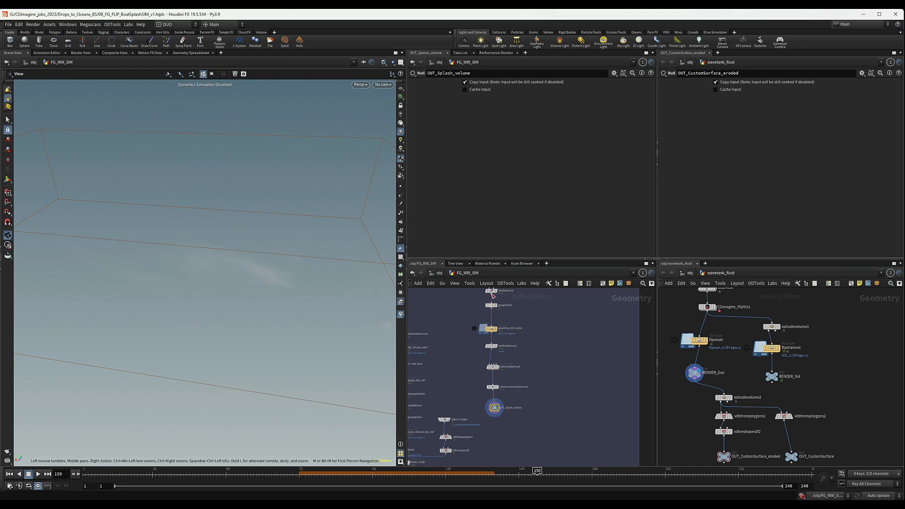
{"action": "scroll", "coordinate": [500, 357], "scroll_direction": "down", "scroll_amount": 5}
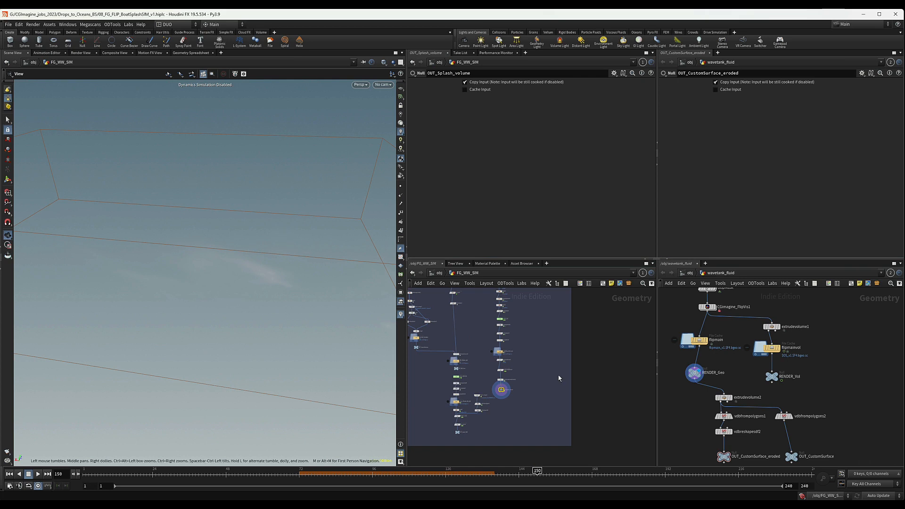
{"action": "key", "text": "l"}
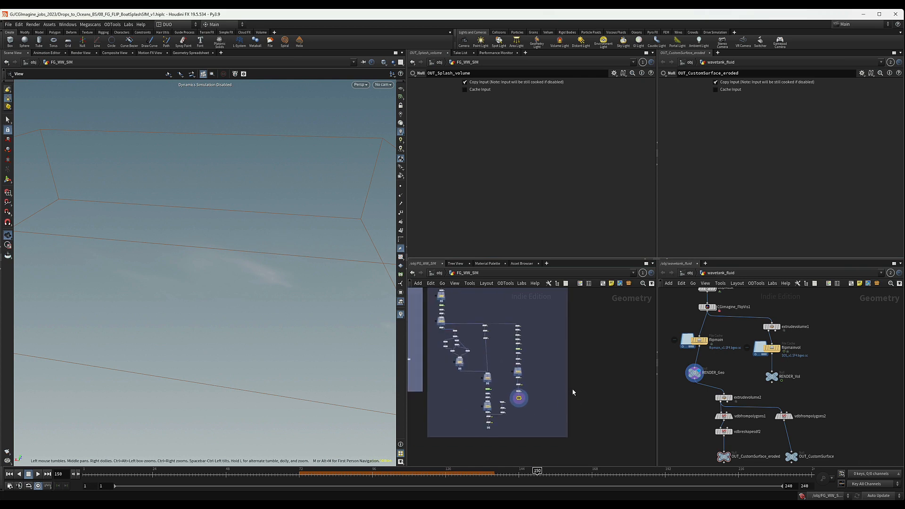